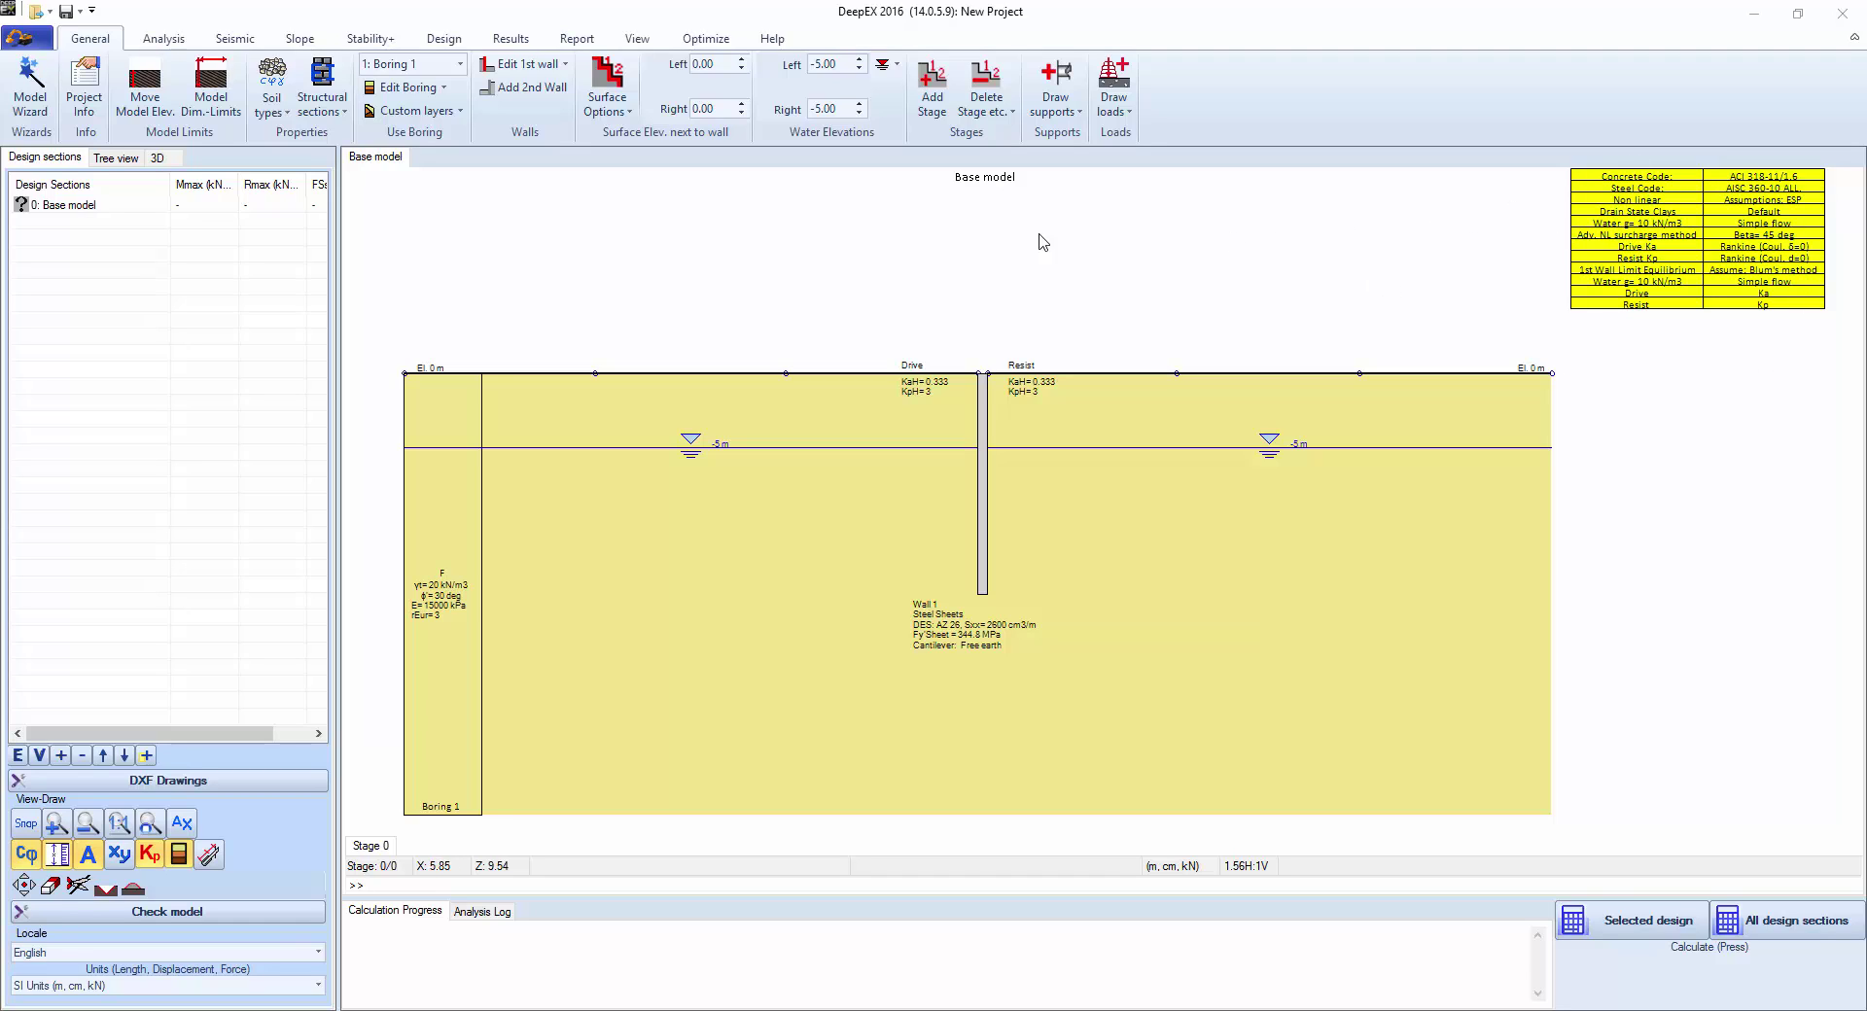
Step: Apply the UK BS5950 location settings as the project's design codes without saving them as the default
click(440, 40)
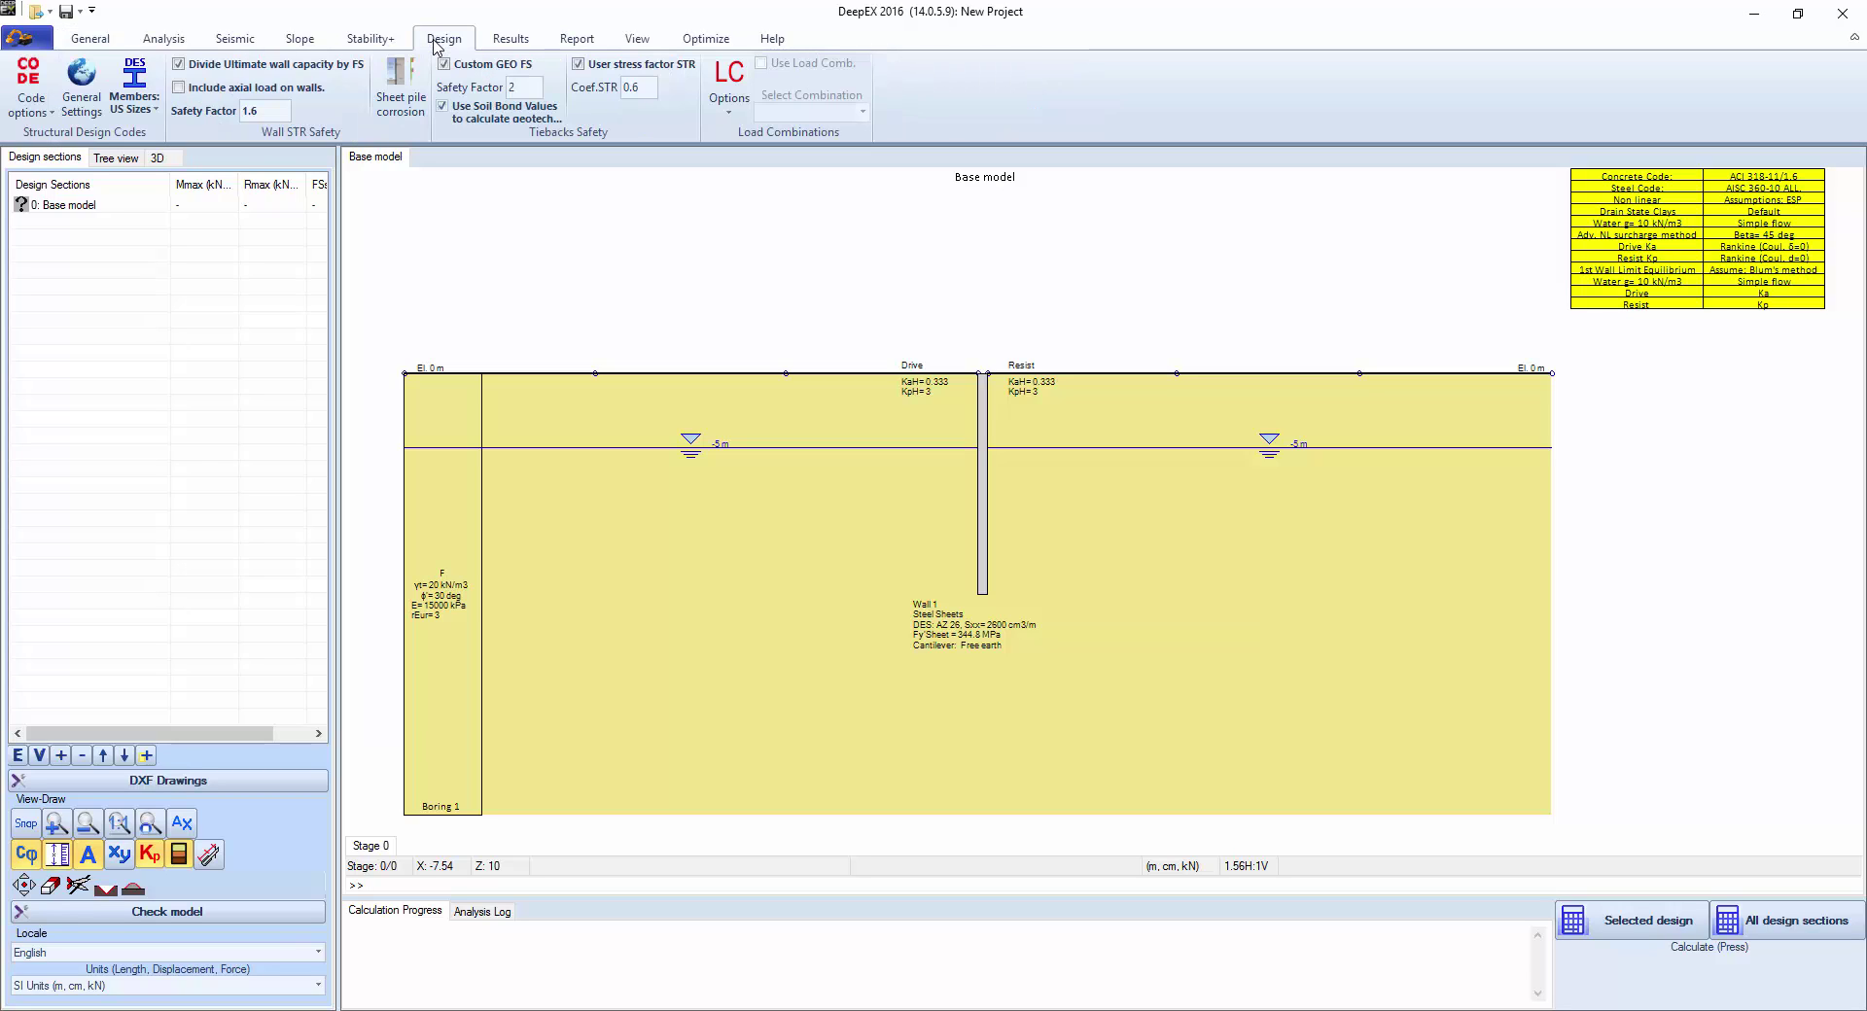
click(84, 76)
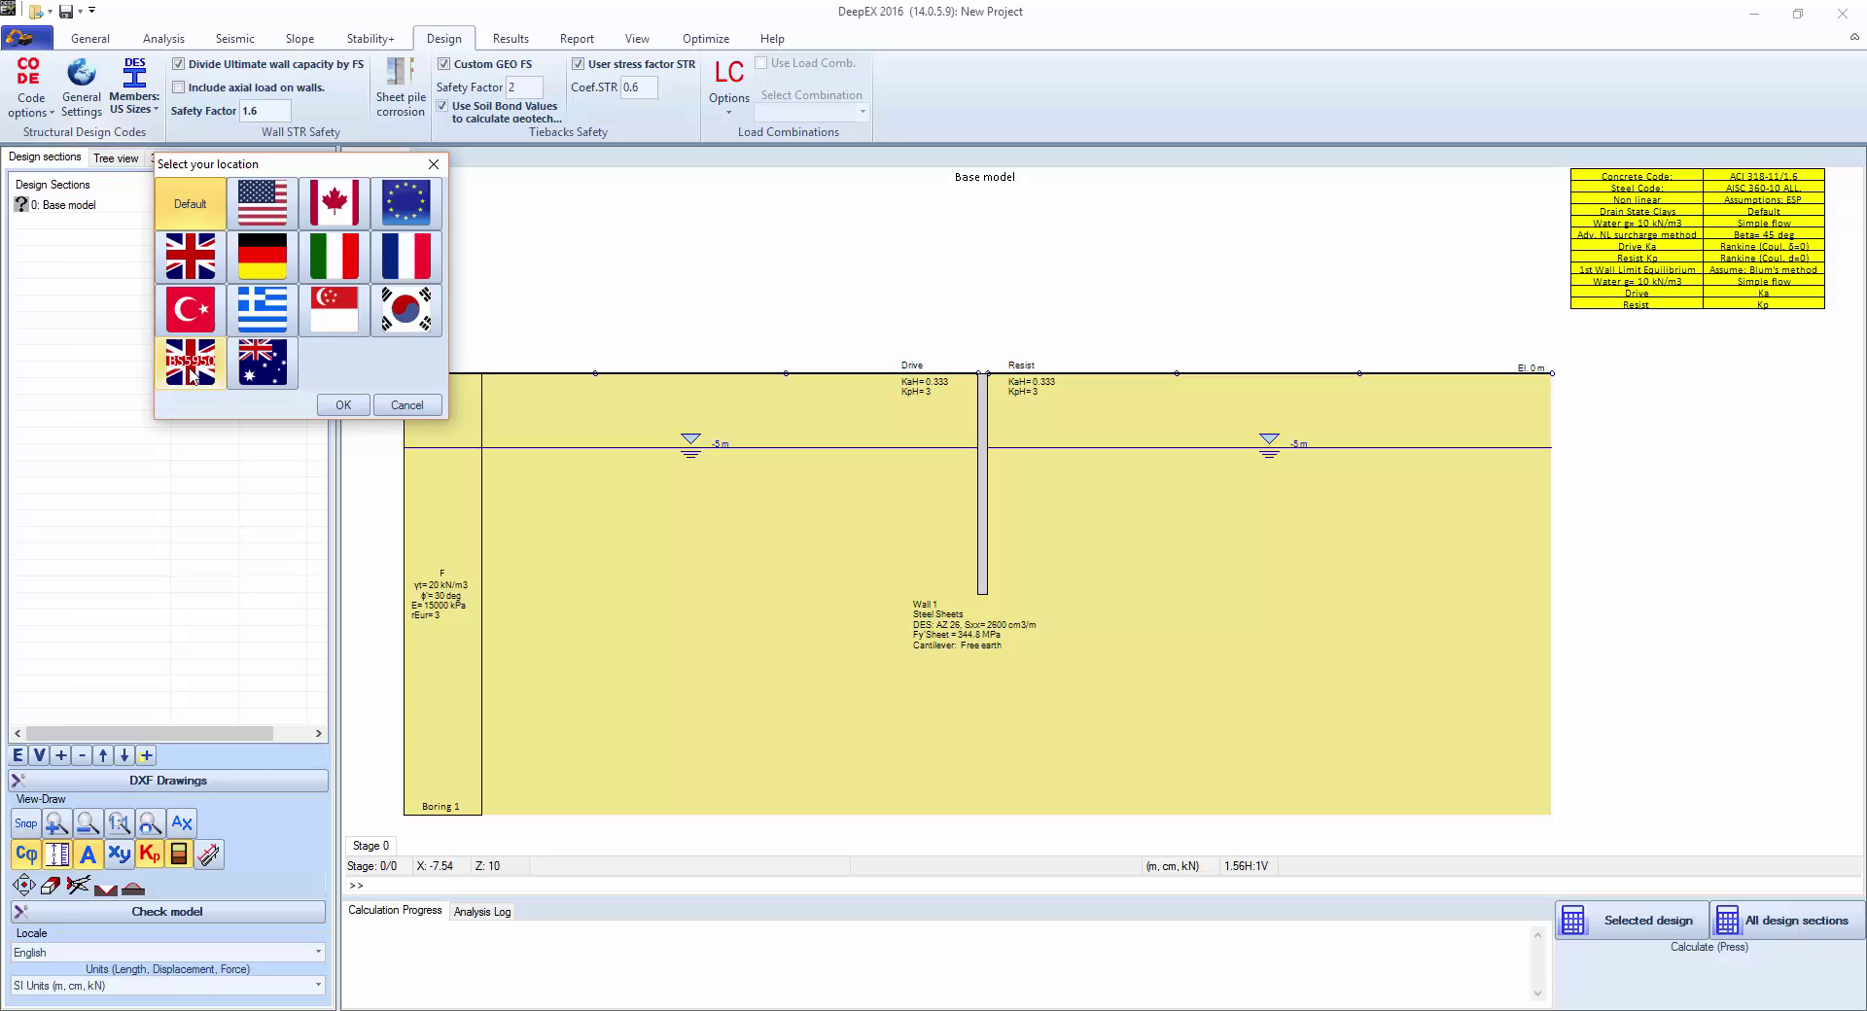
click(192, 377)
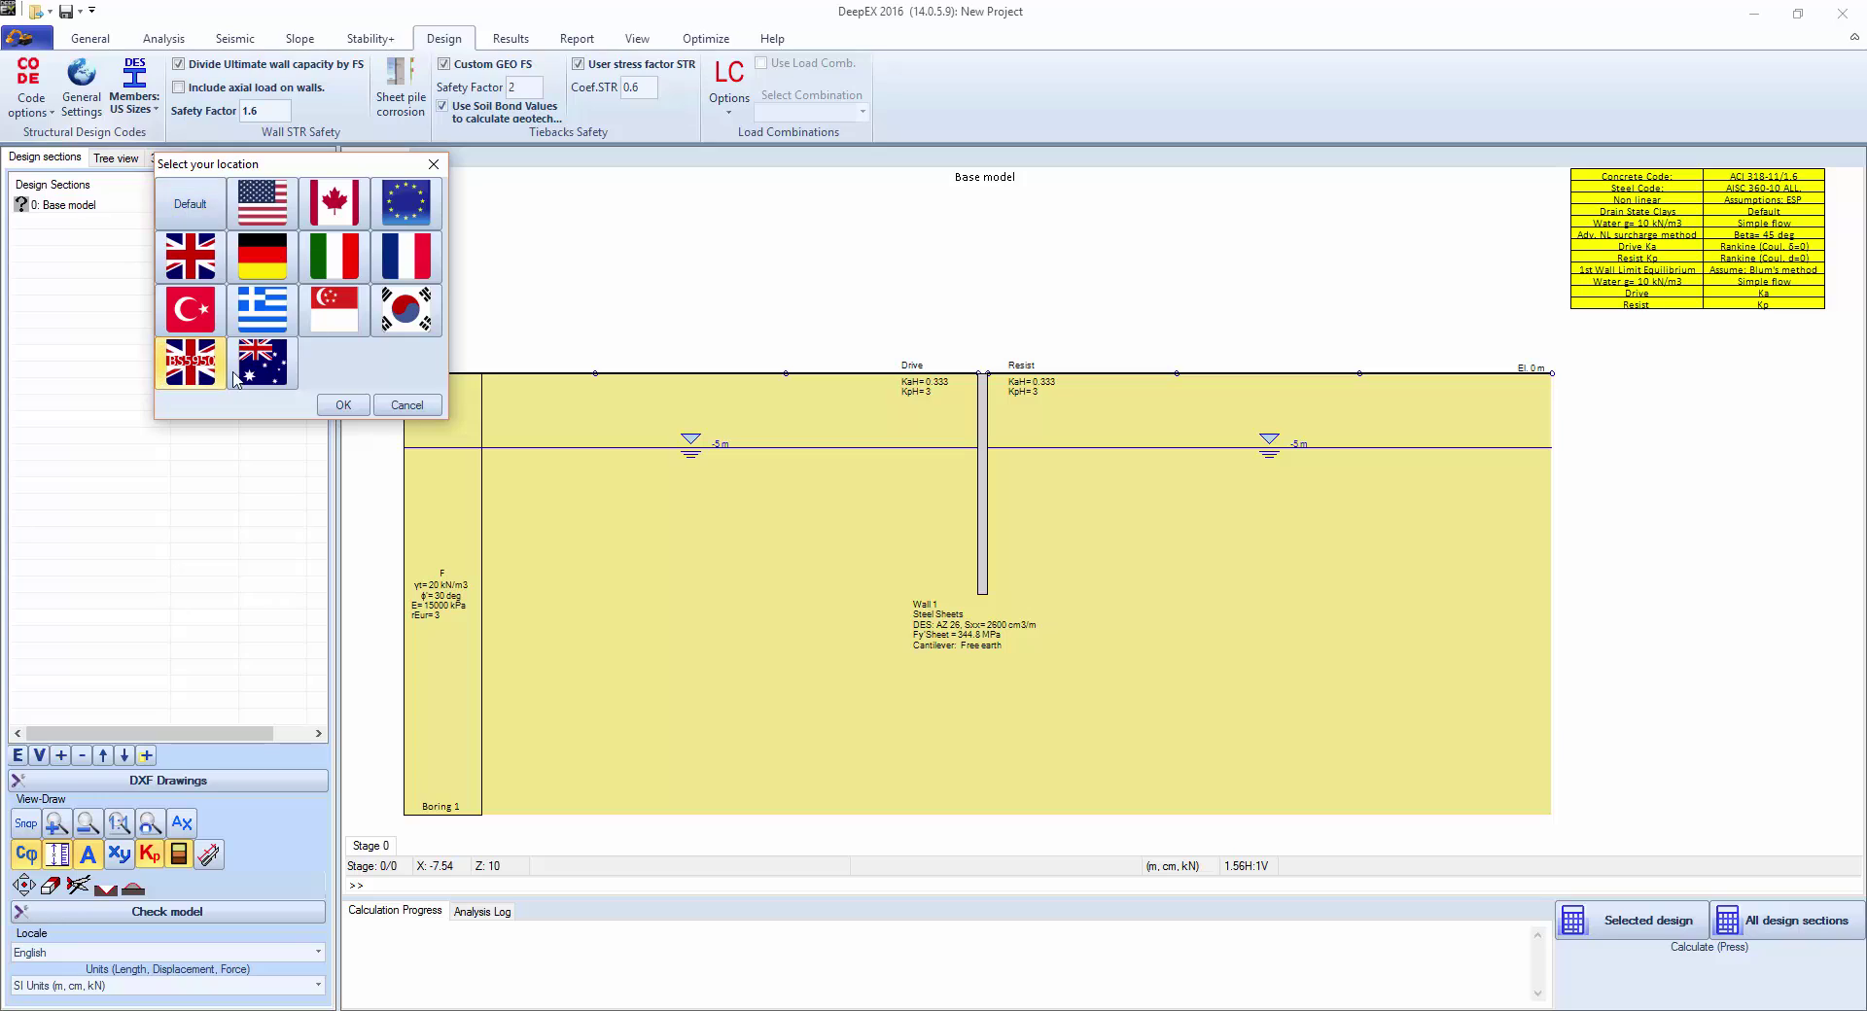
click(343, 404)
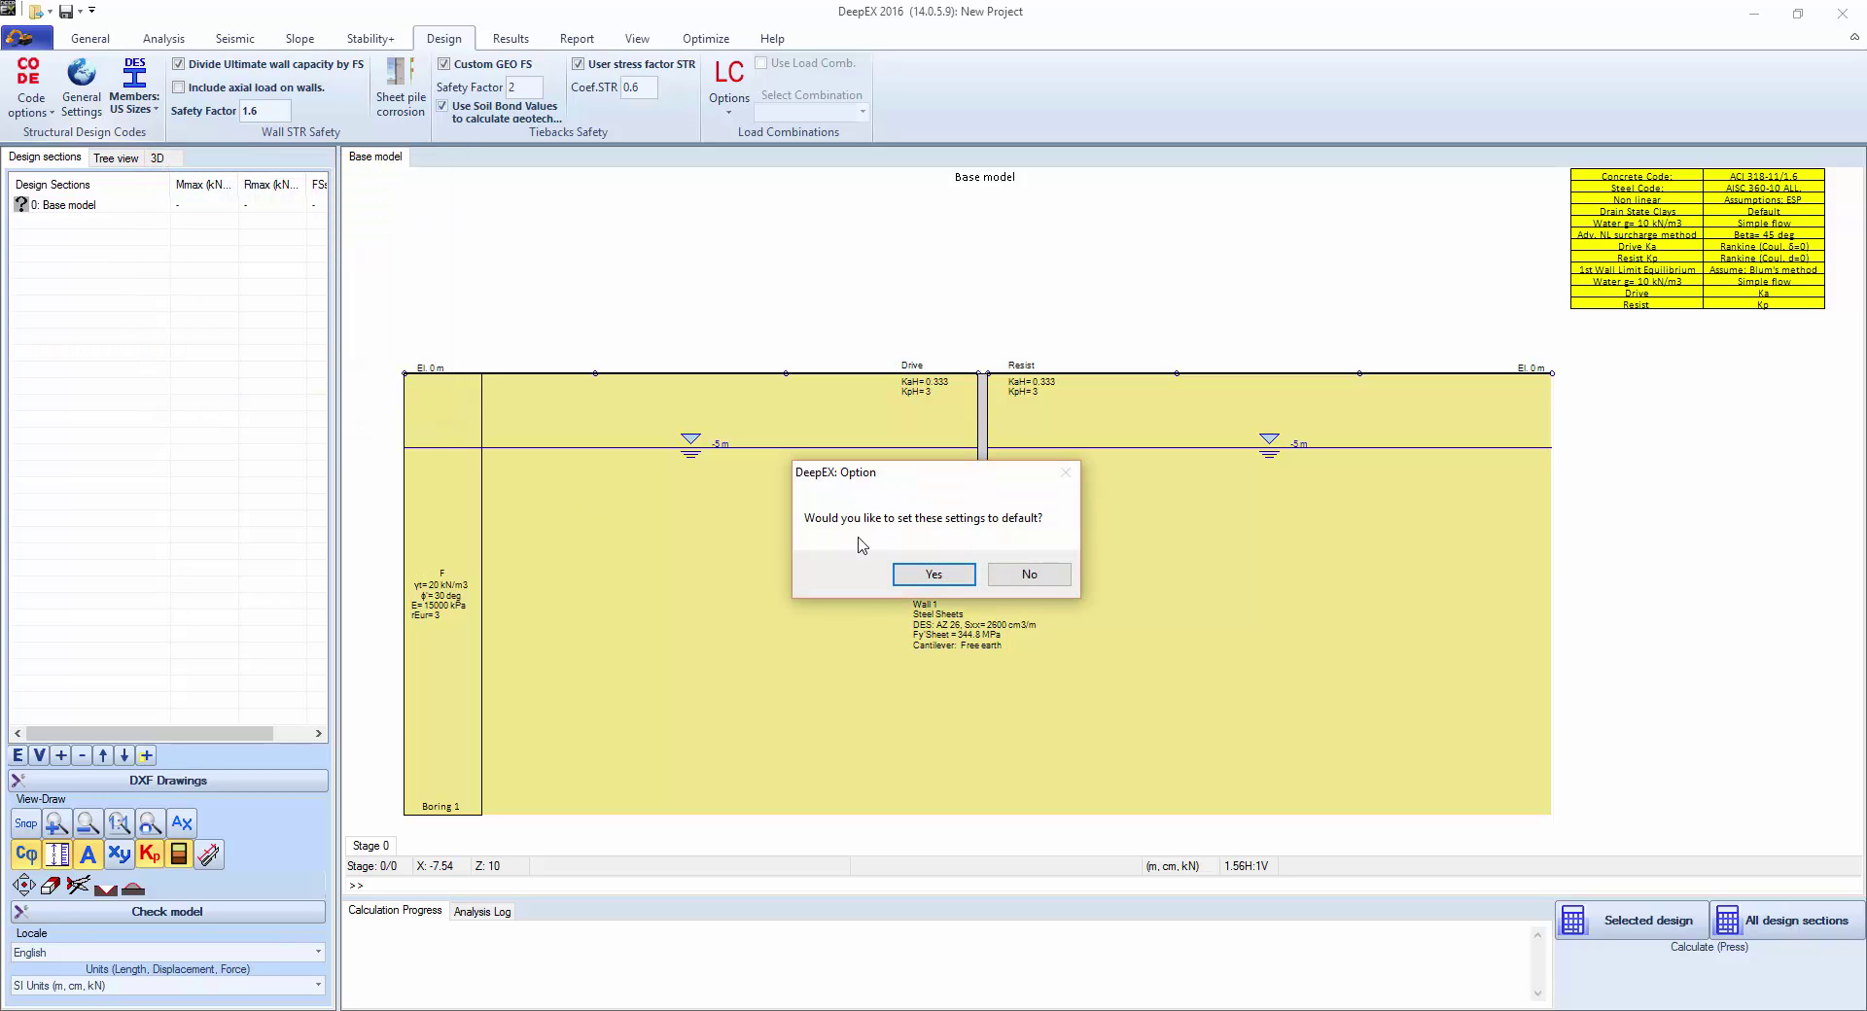
click(1029, 573)
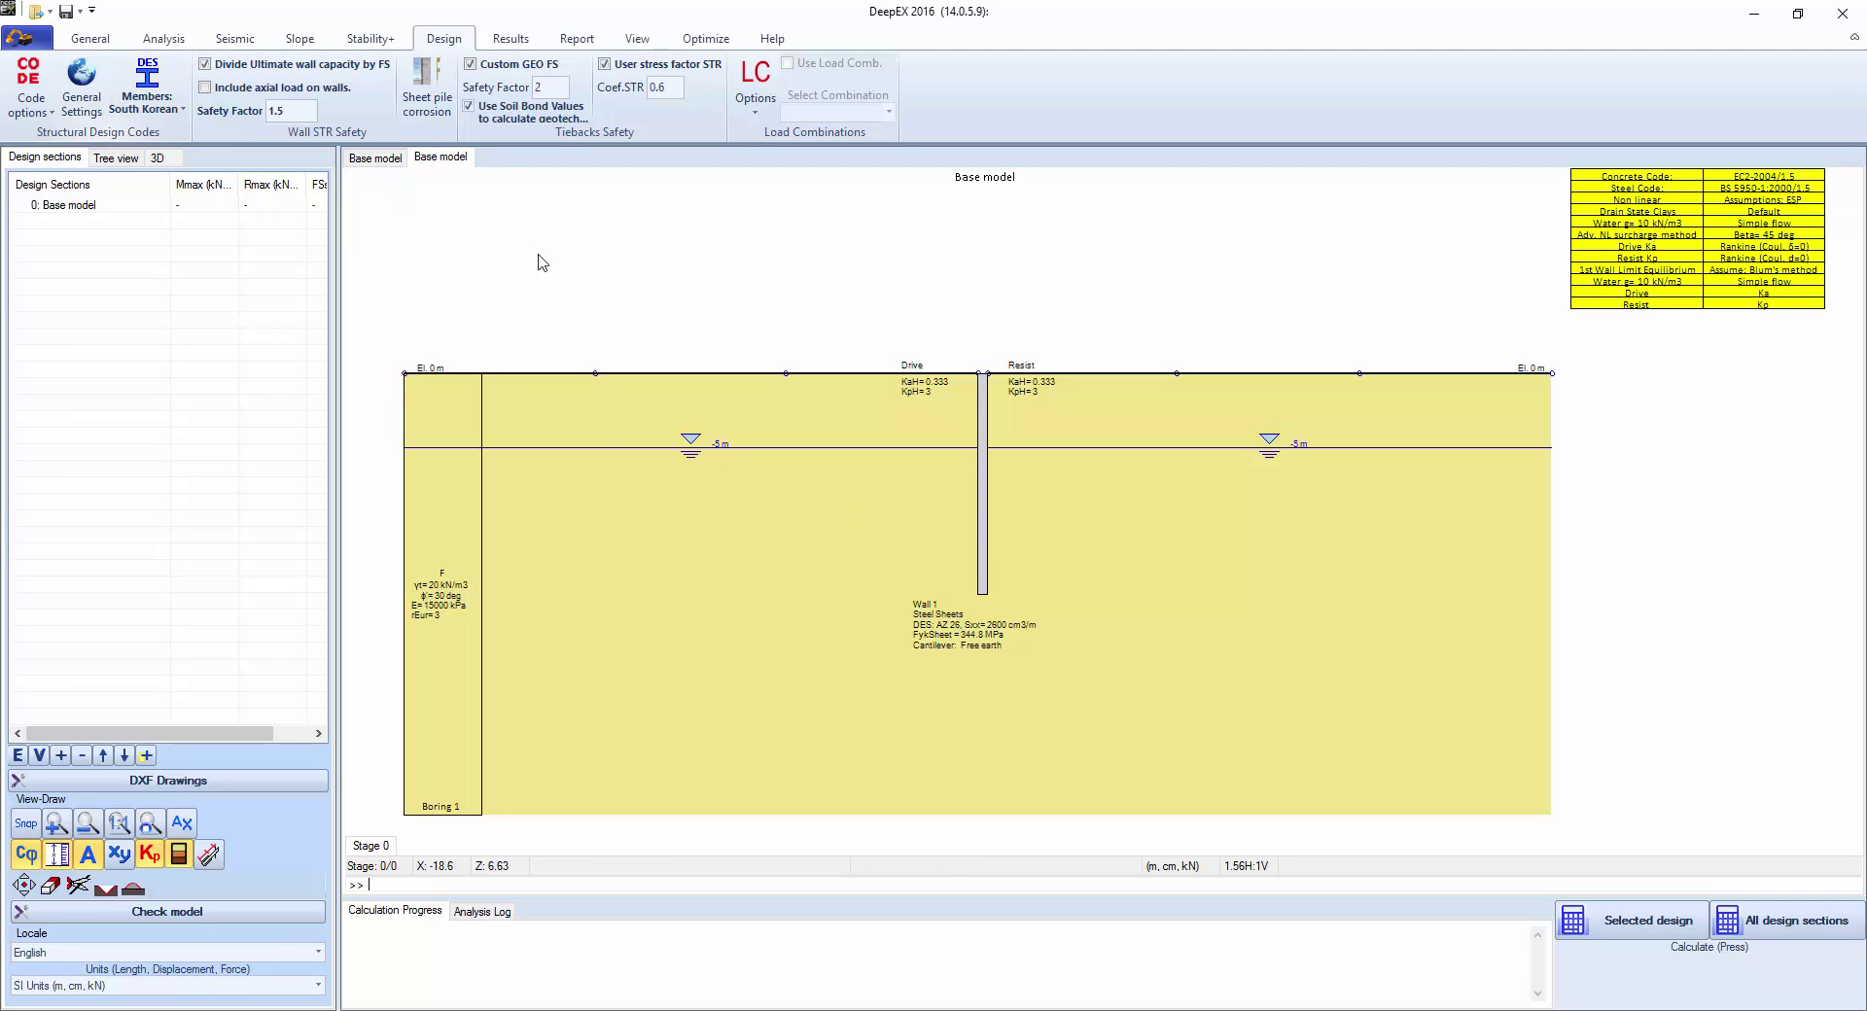
Step: Set the structural member sizes to the Universal Beam system and return to the base model
click(161, 112)
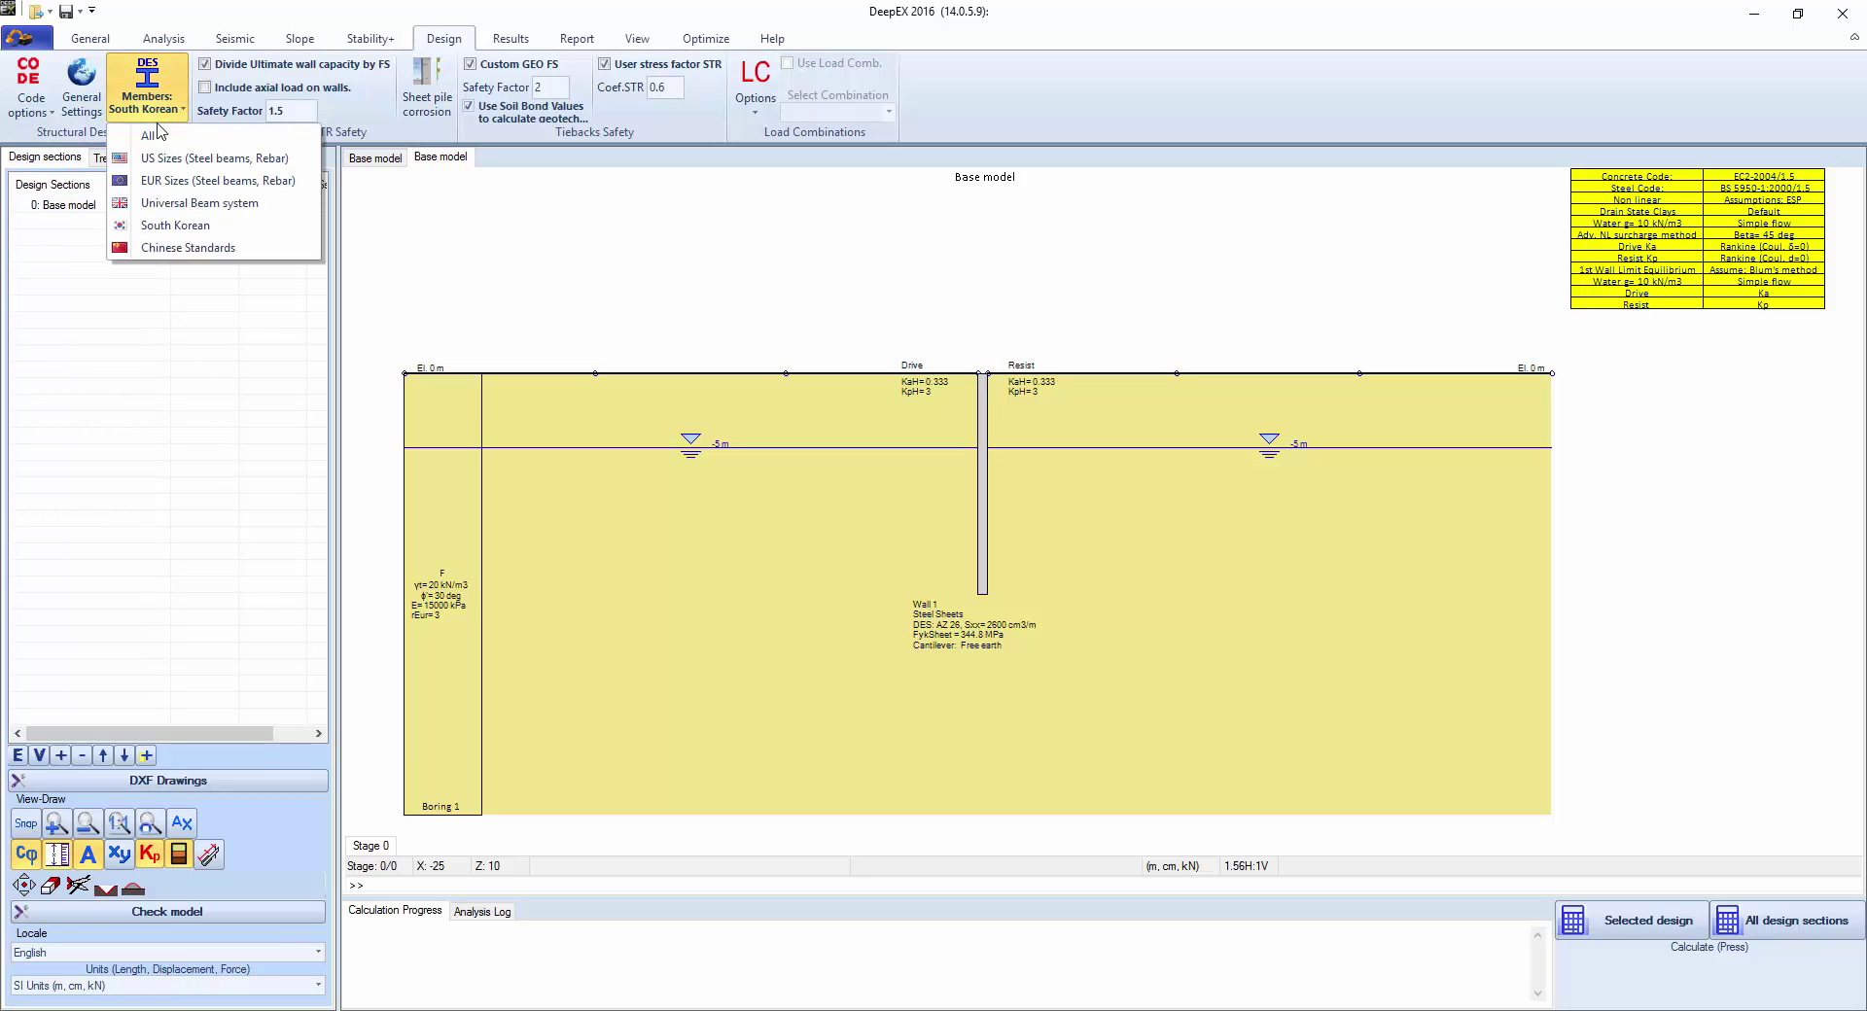
click(180, 206)
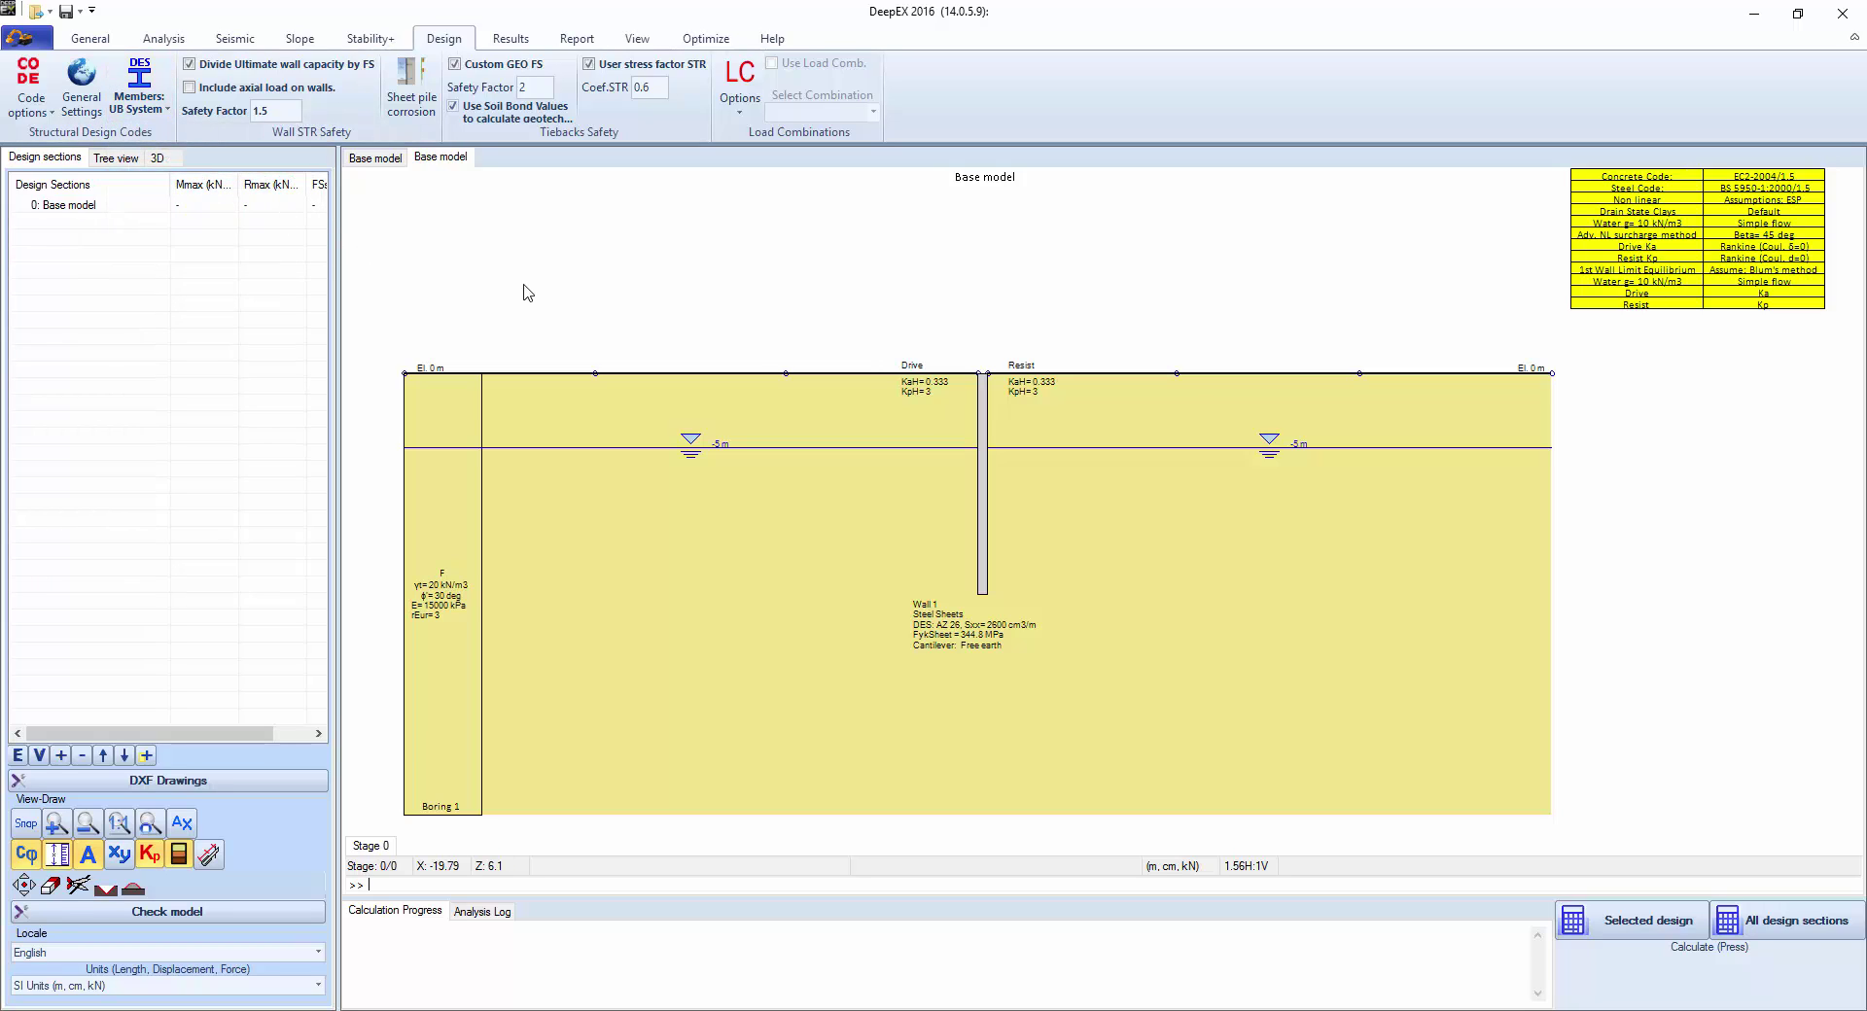
click(386, 161)
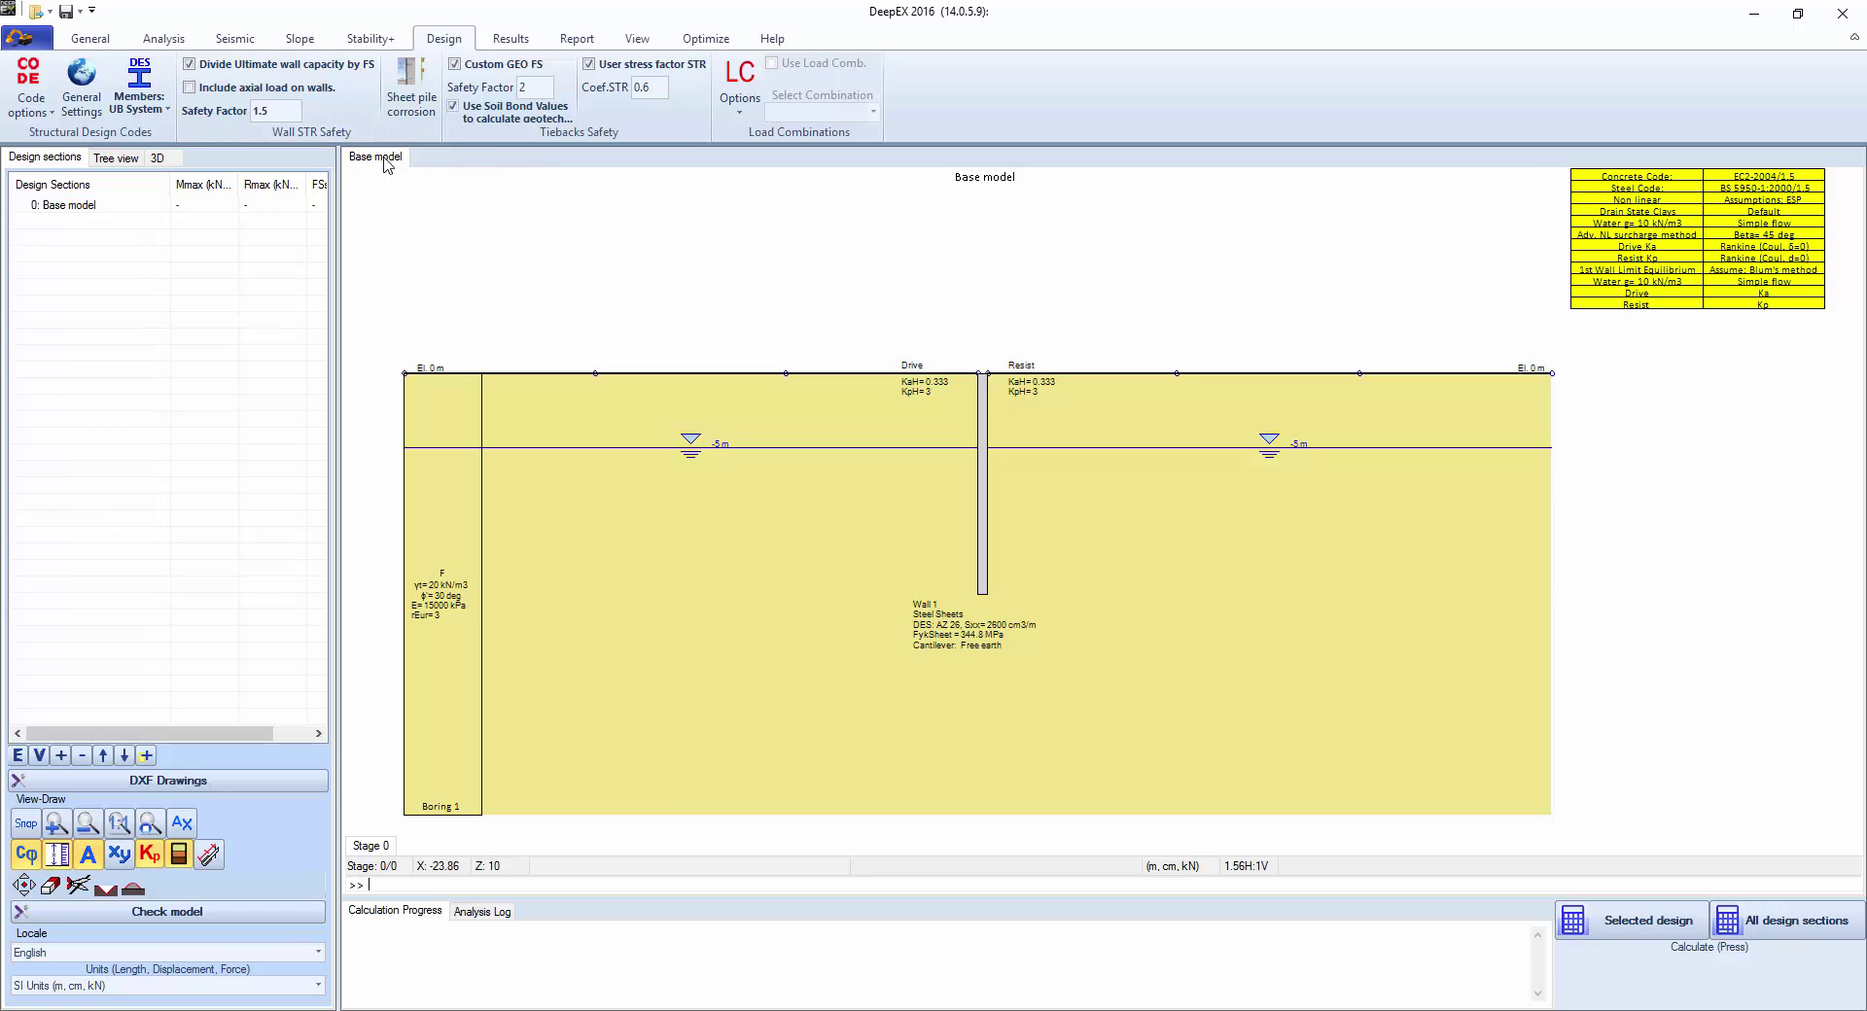
Step: Start the model wizard with metric project units (kN, m, cm)
click(91, 38)
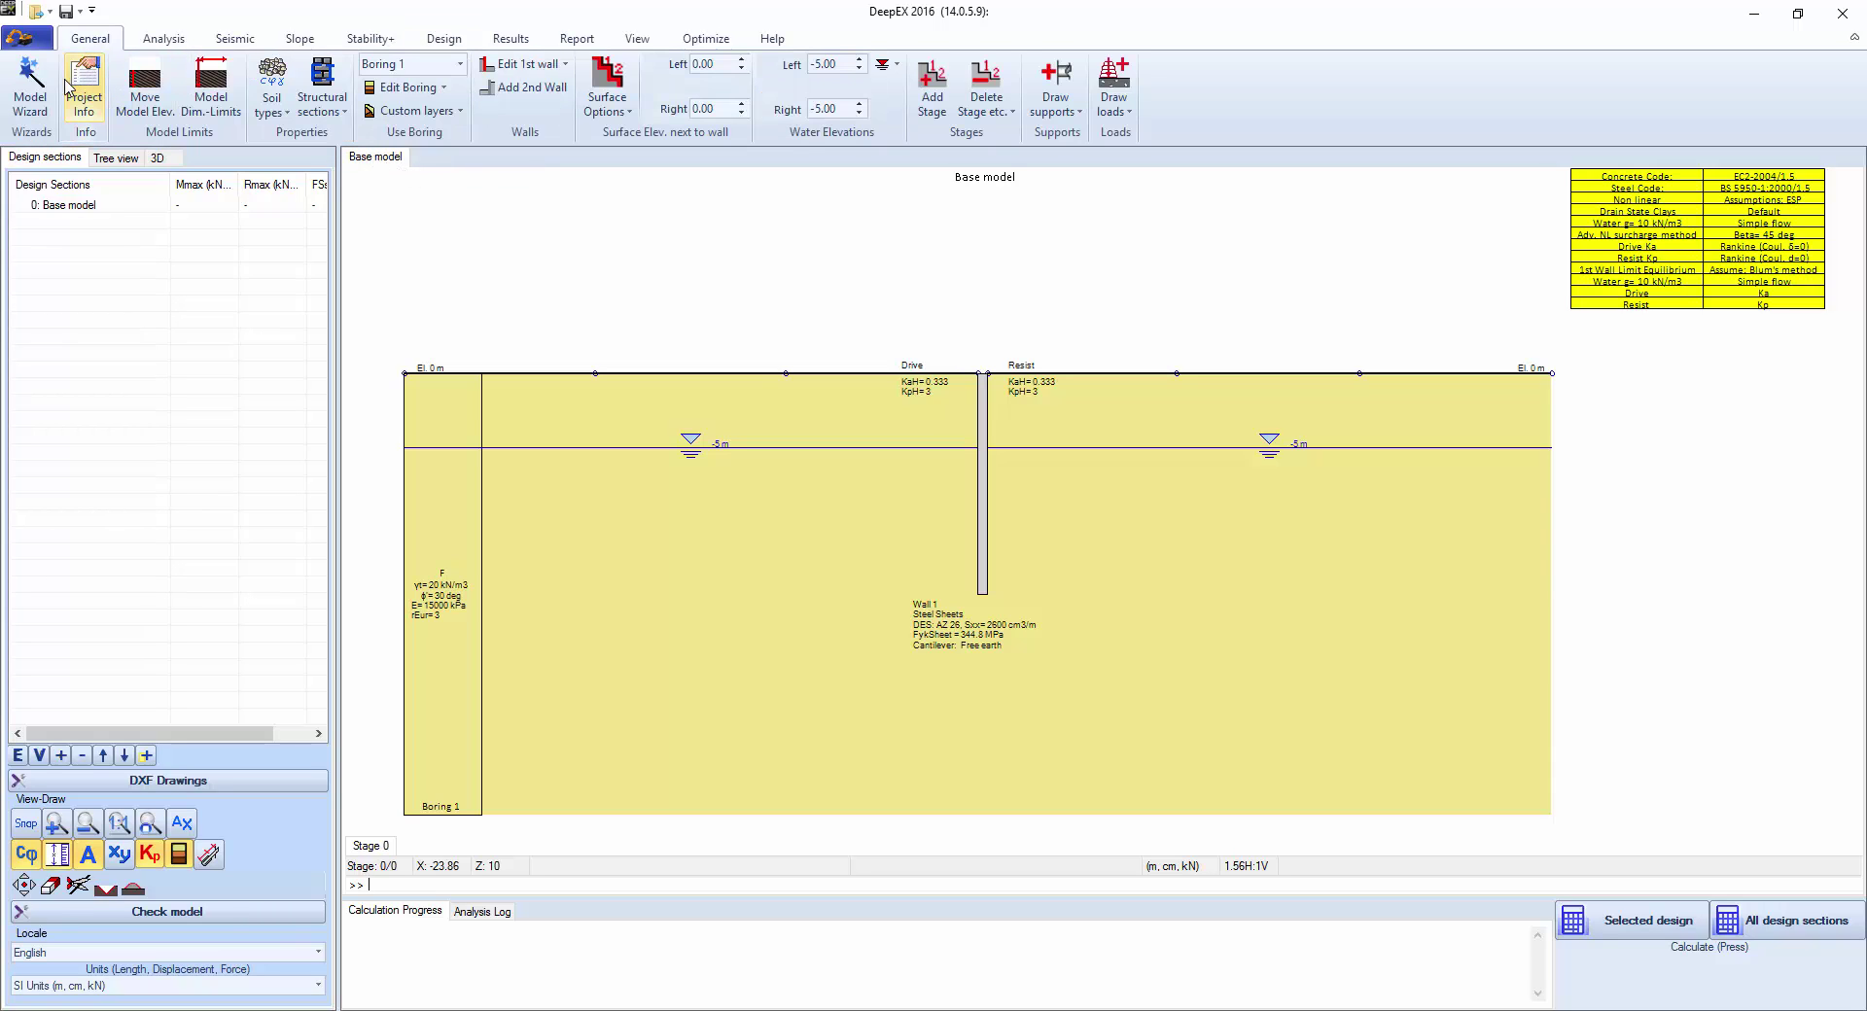
click(29, 87)
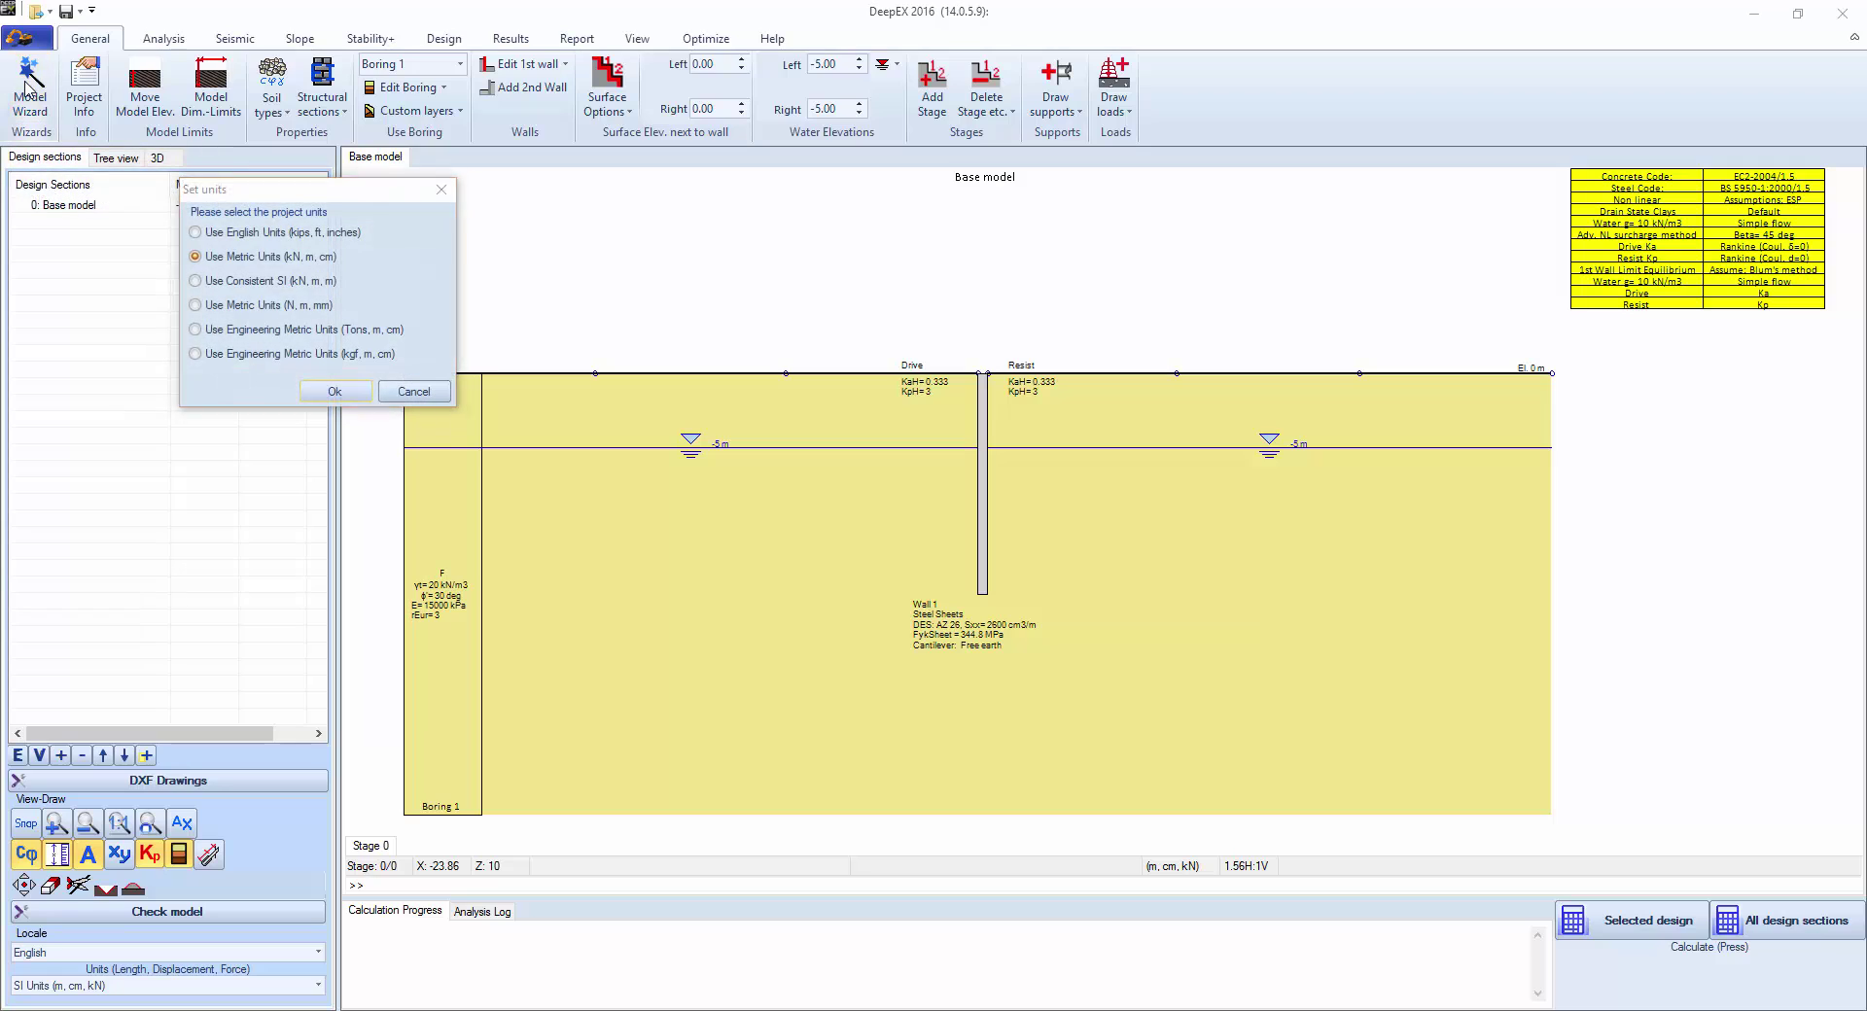
click(318, 392)
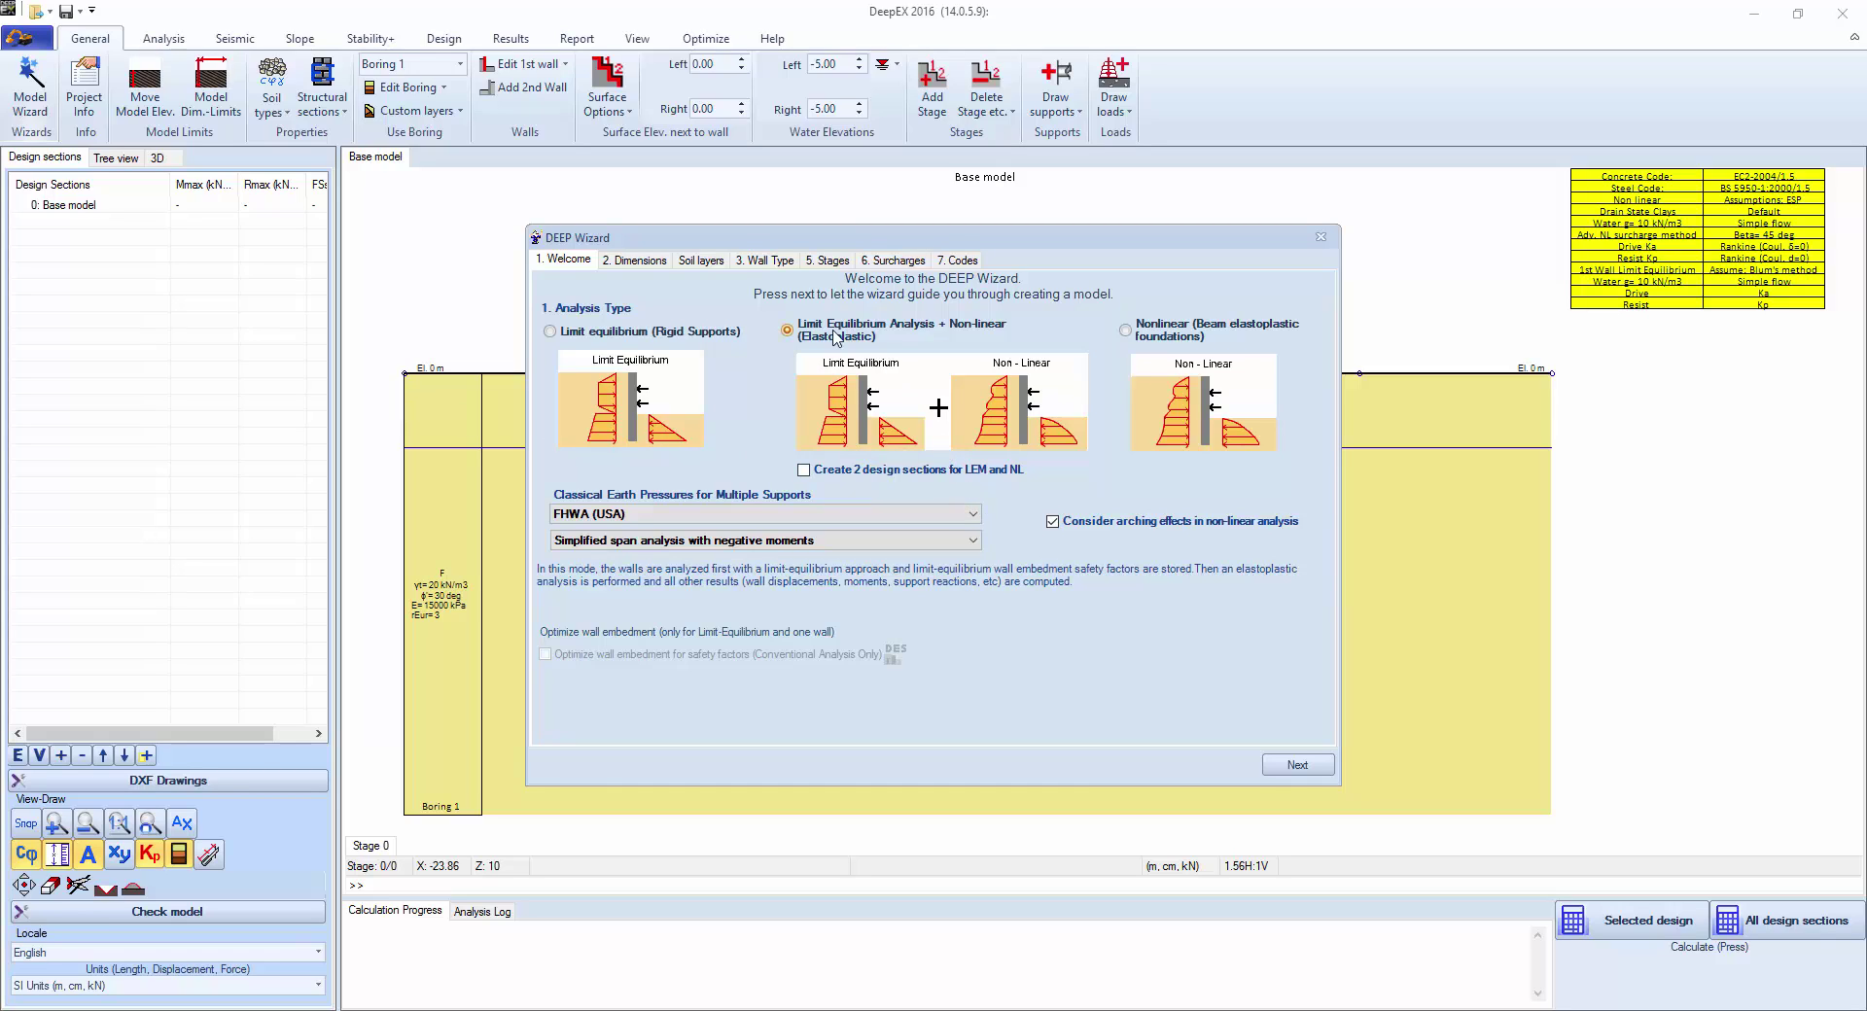
Step: Set the analysis type to Limit Equilibrium Analysis + Non-linear with Peck 1969 earth pressures and proceed to the dimensions
click(571, 337)
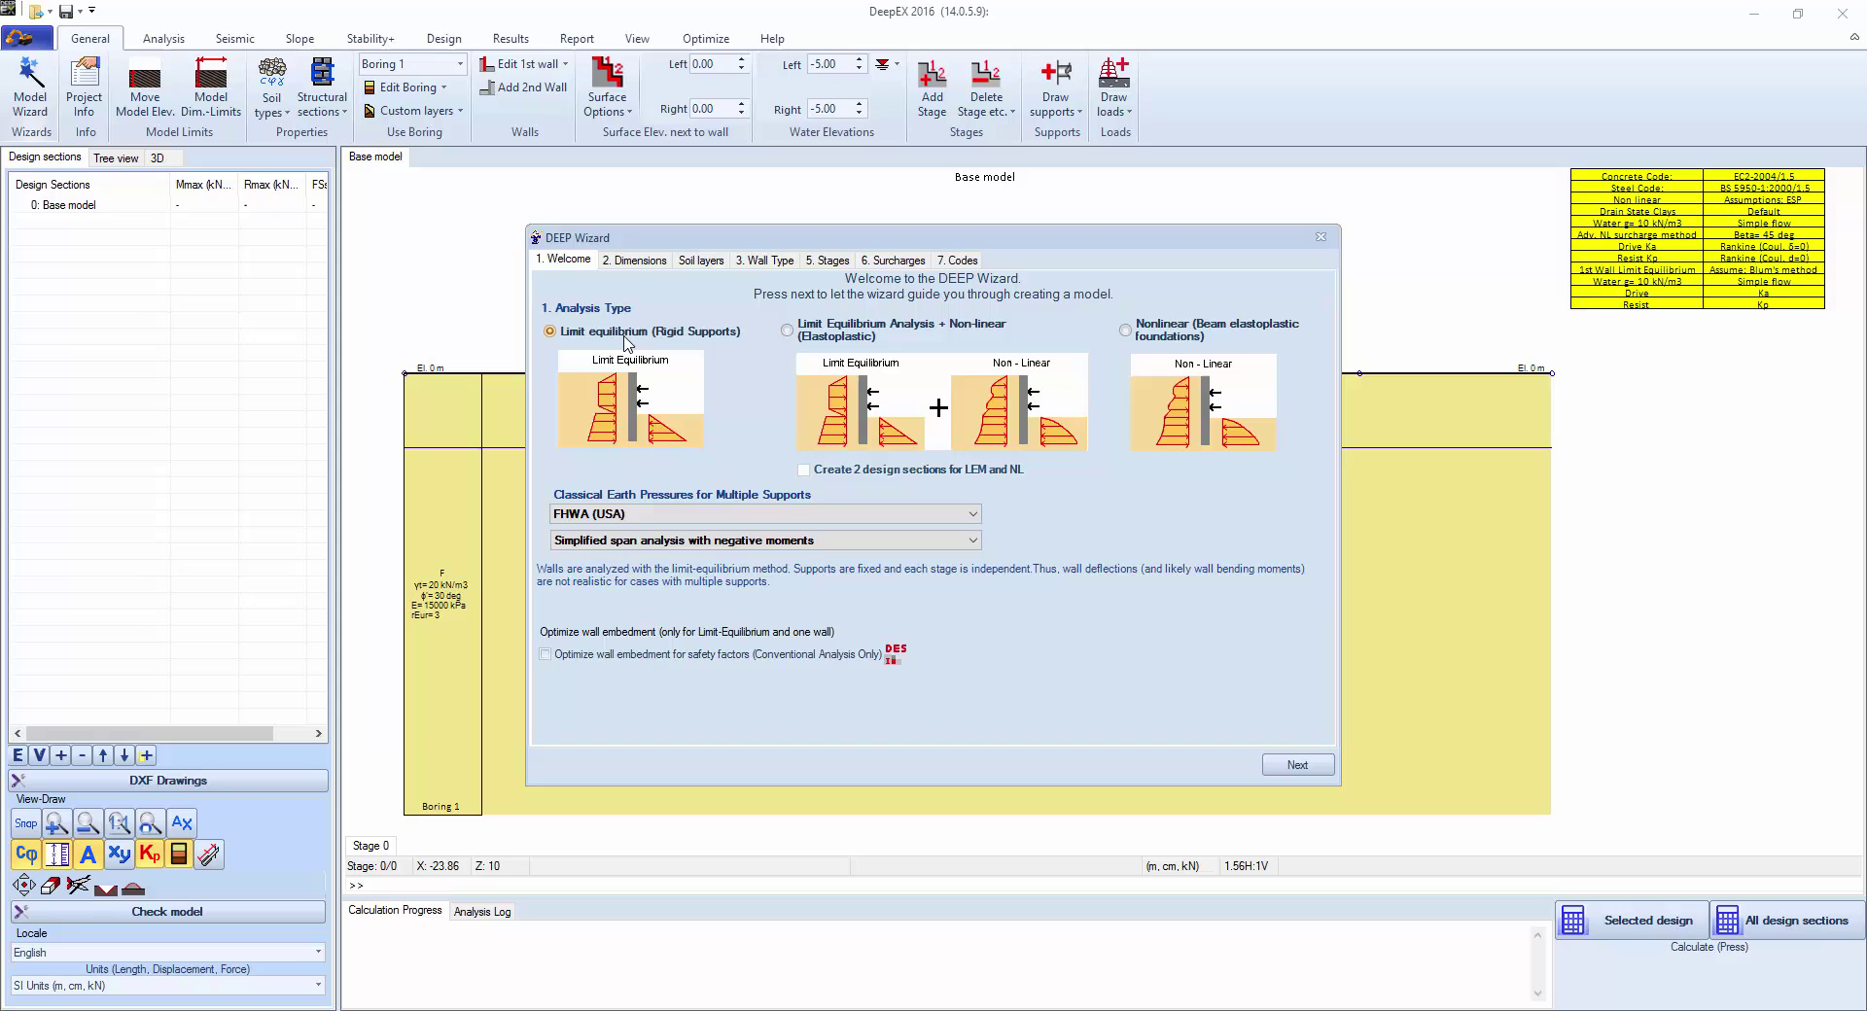
click(803, 338)
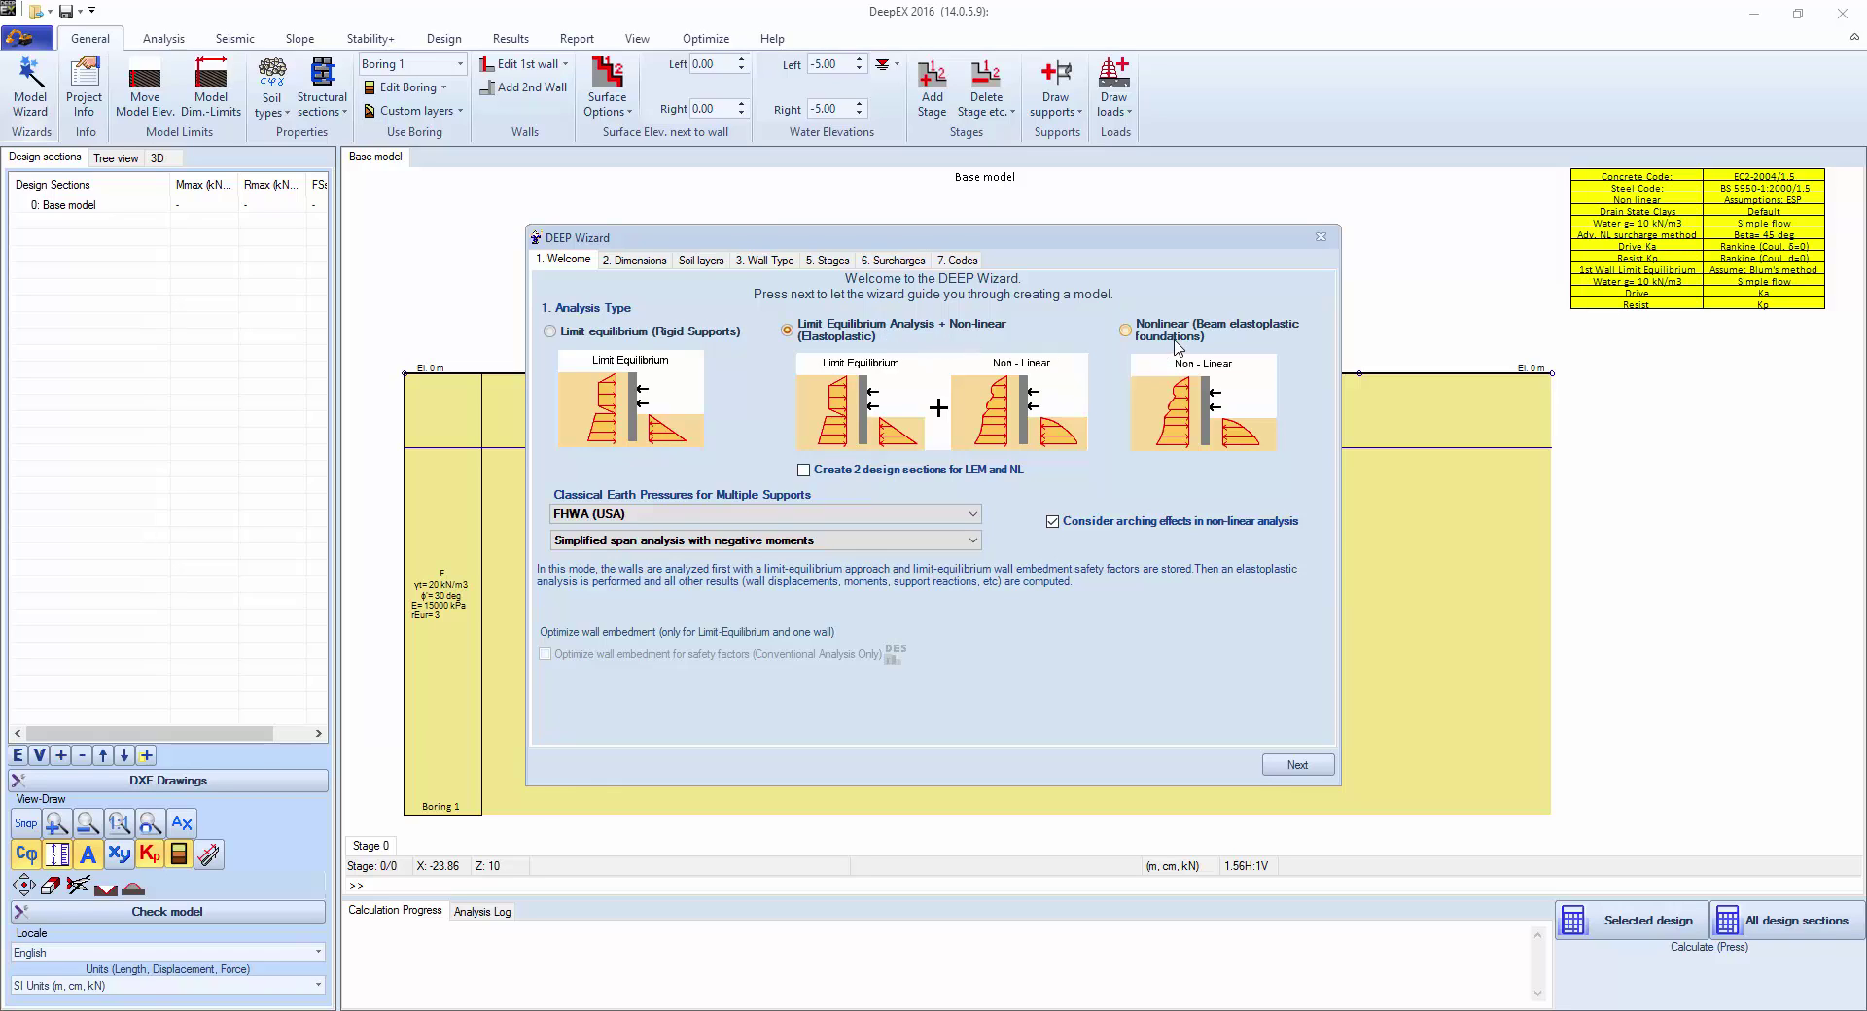
click(820, 516)
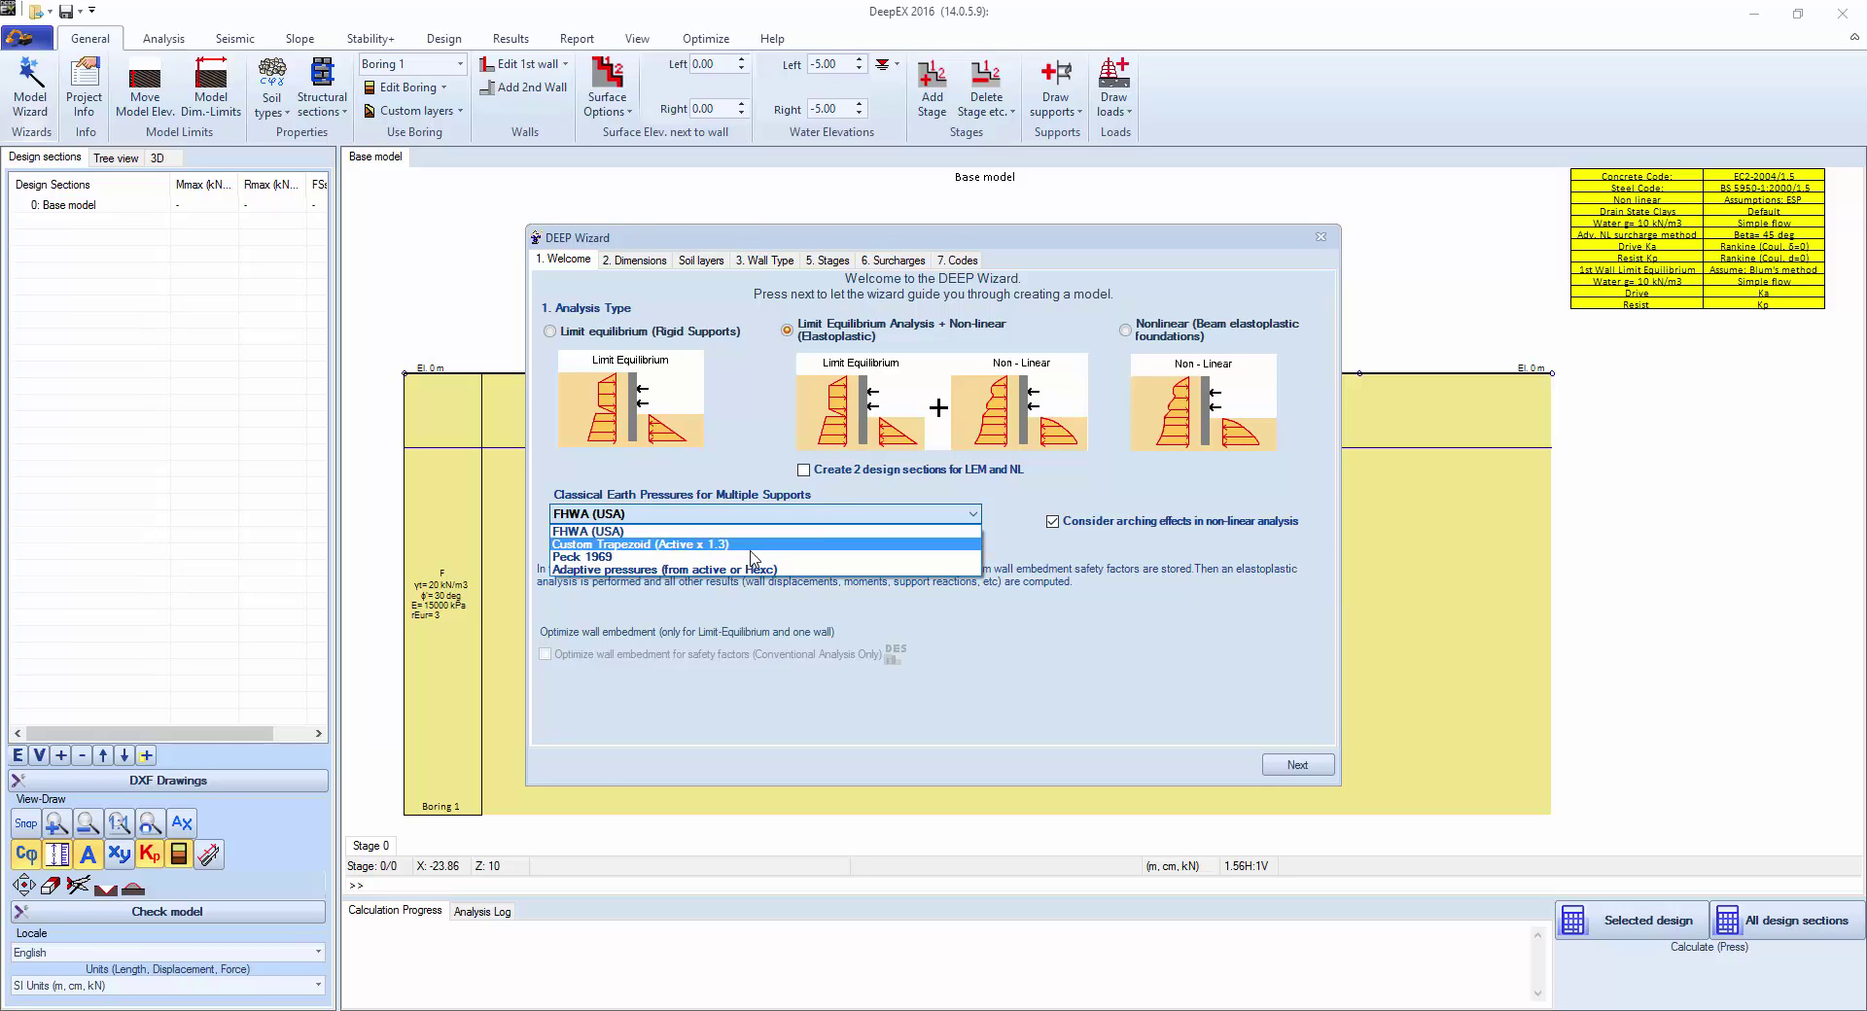
click(584, 557)
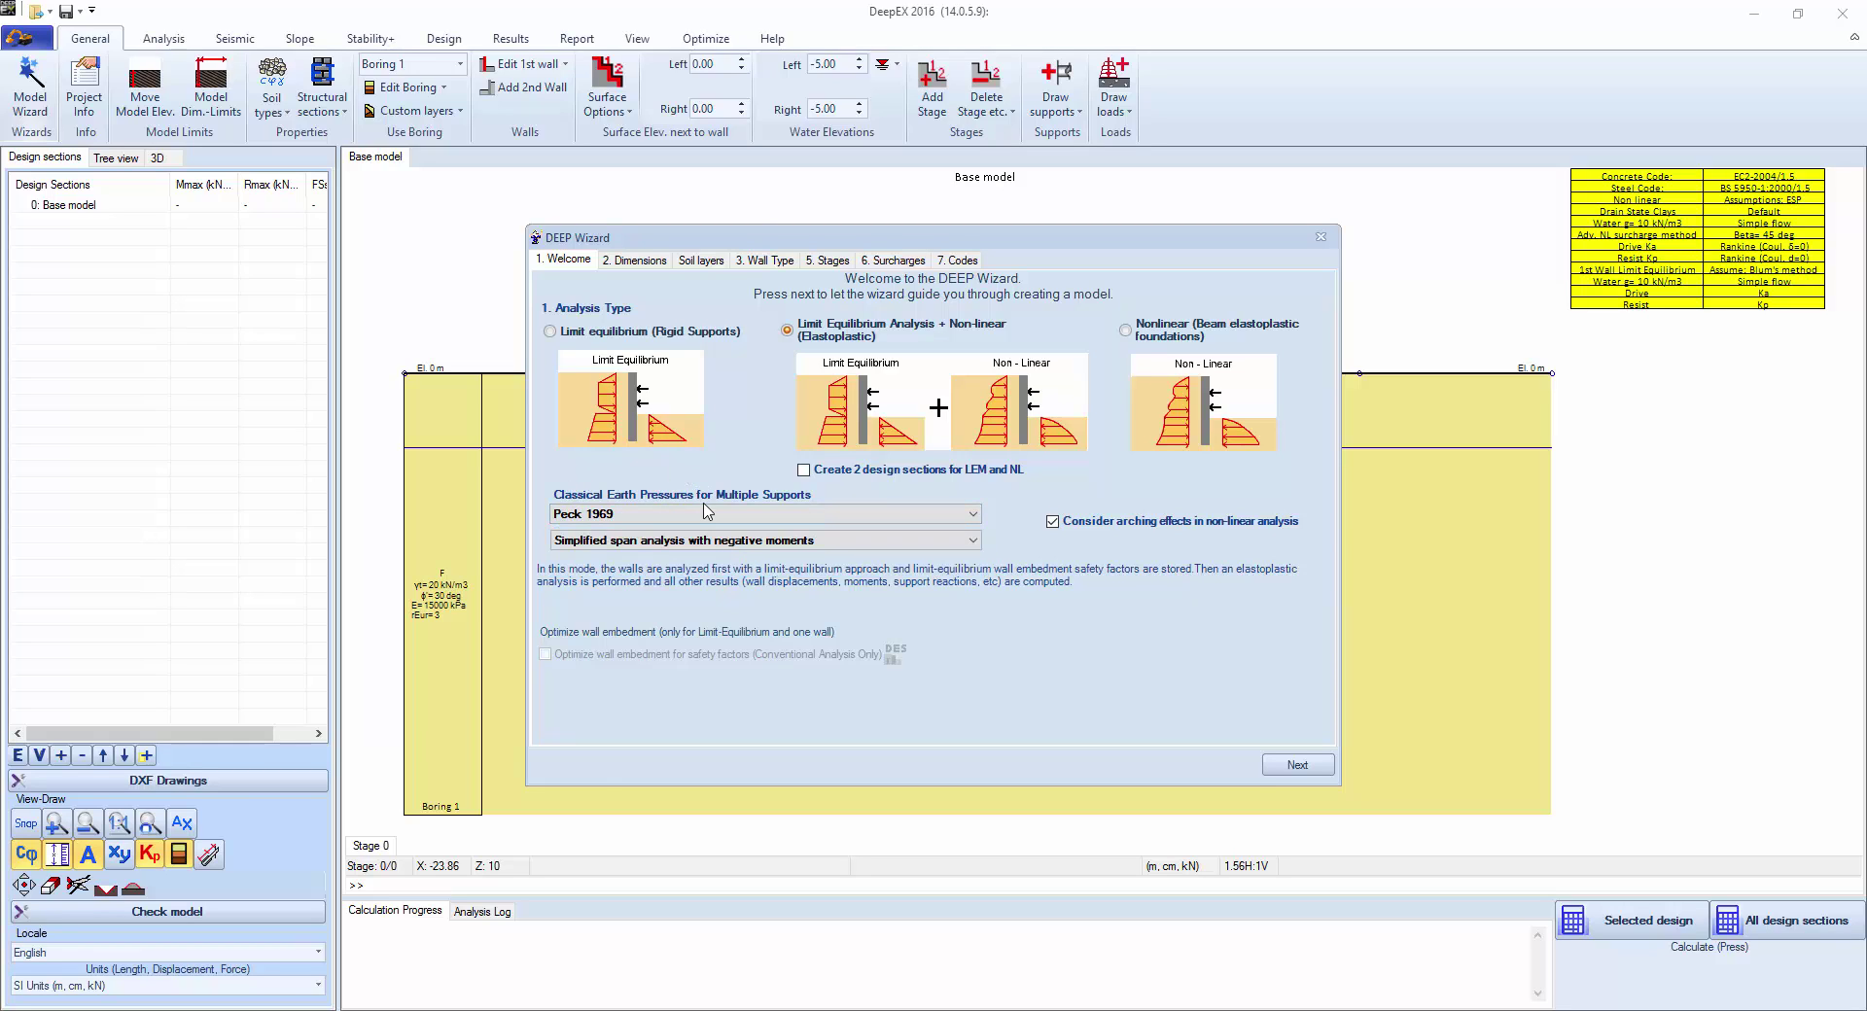
click(1294, 765)
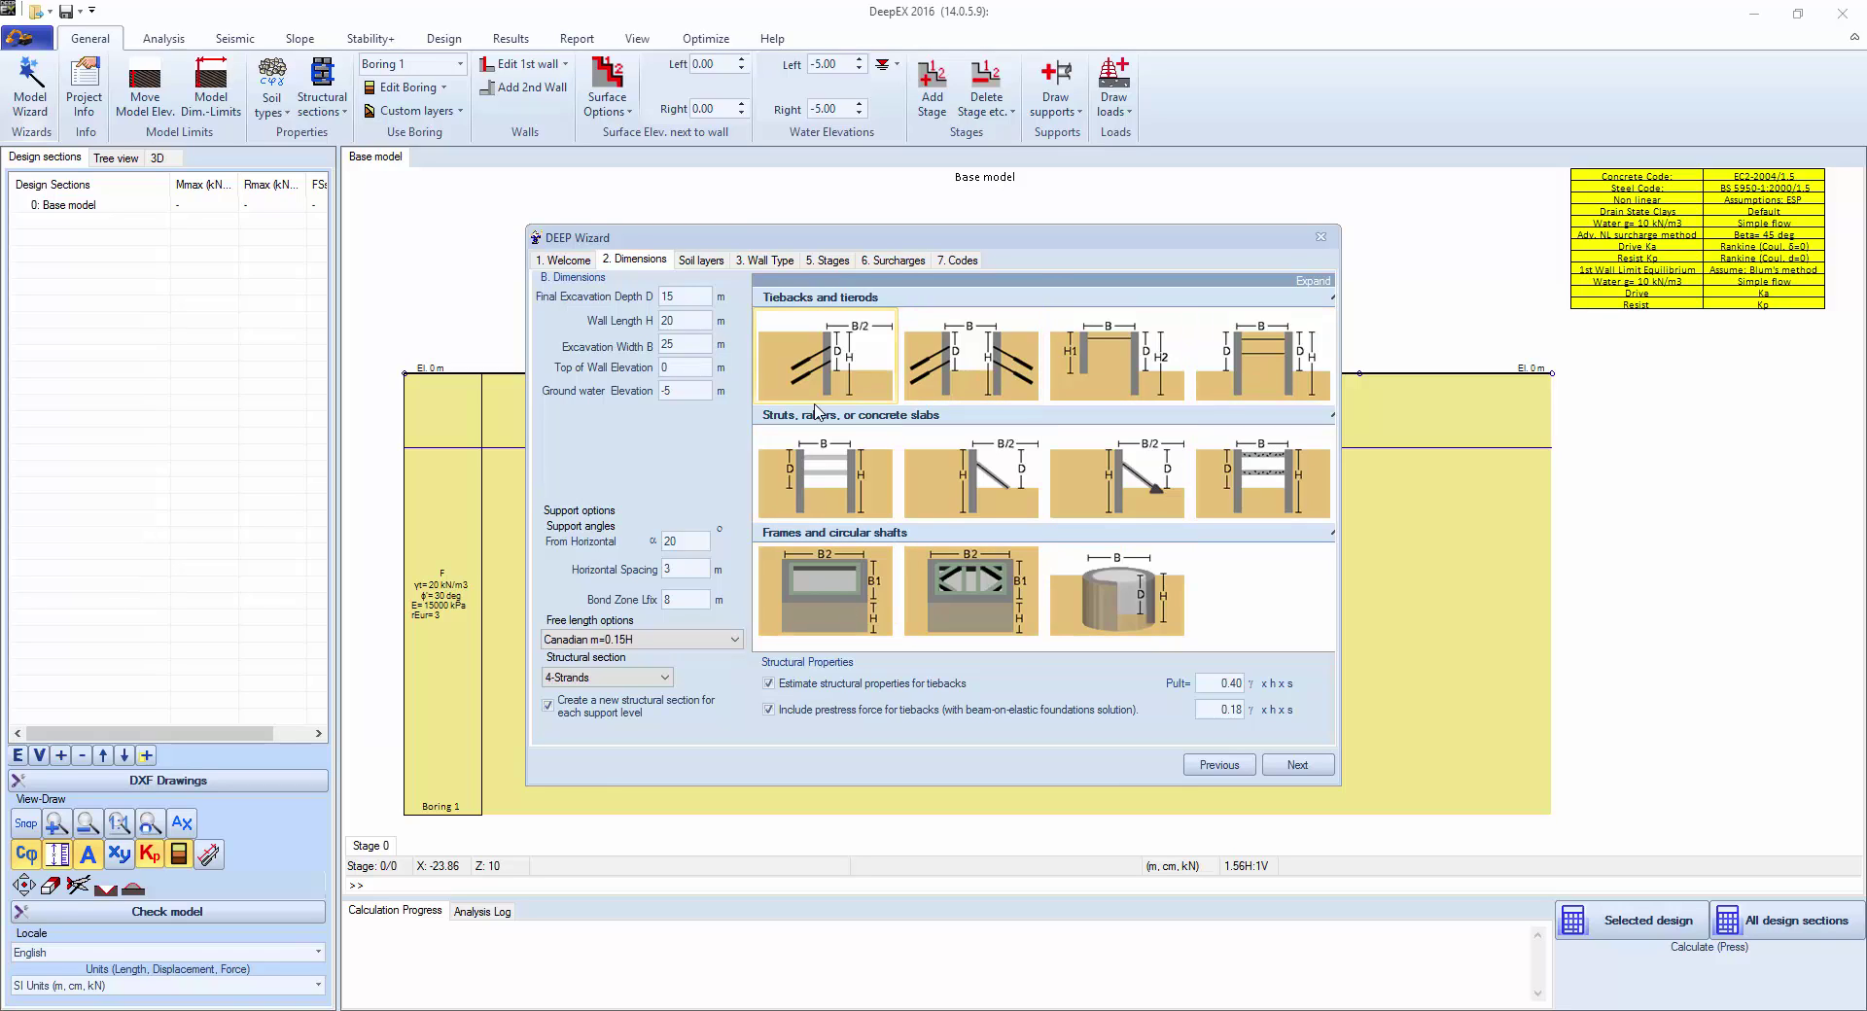
Step: Choose the struts and 3D frame layout with a 7 m final excavation depth, 12 m wall length and 12 m excavation width
click(976, 595)
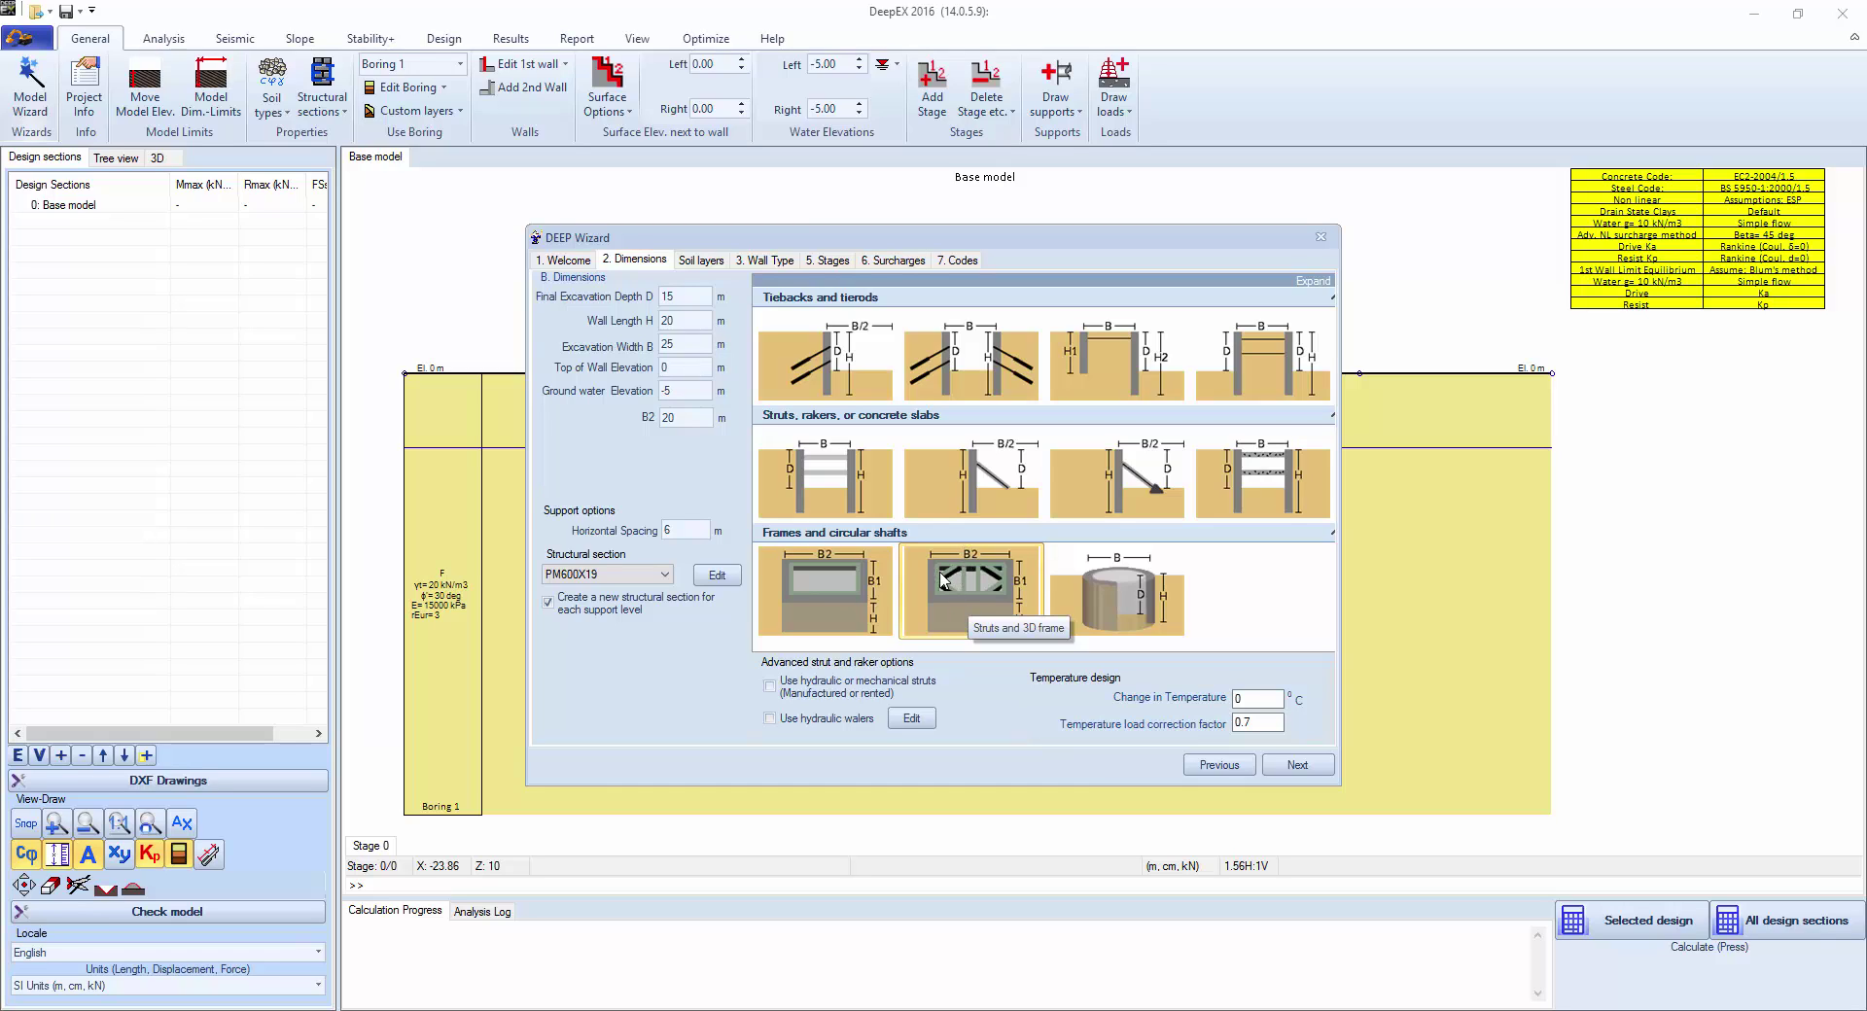
drag(681, 296, 648, 294)
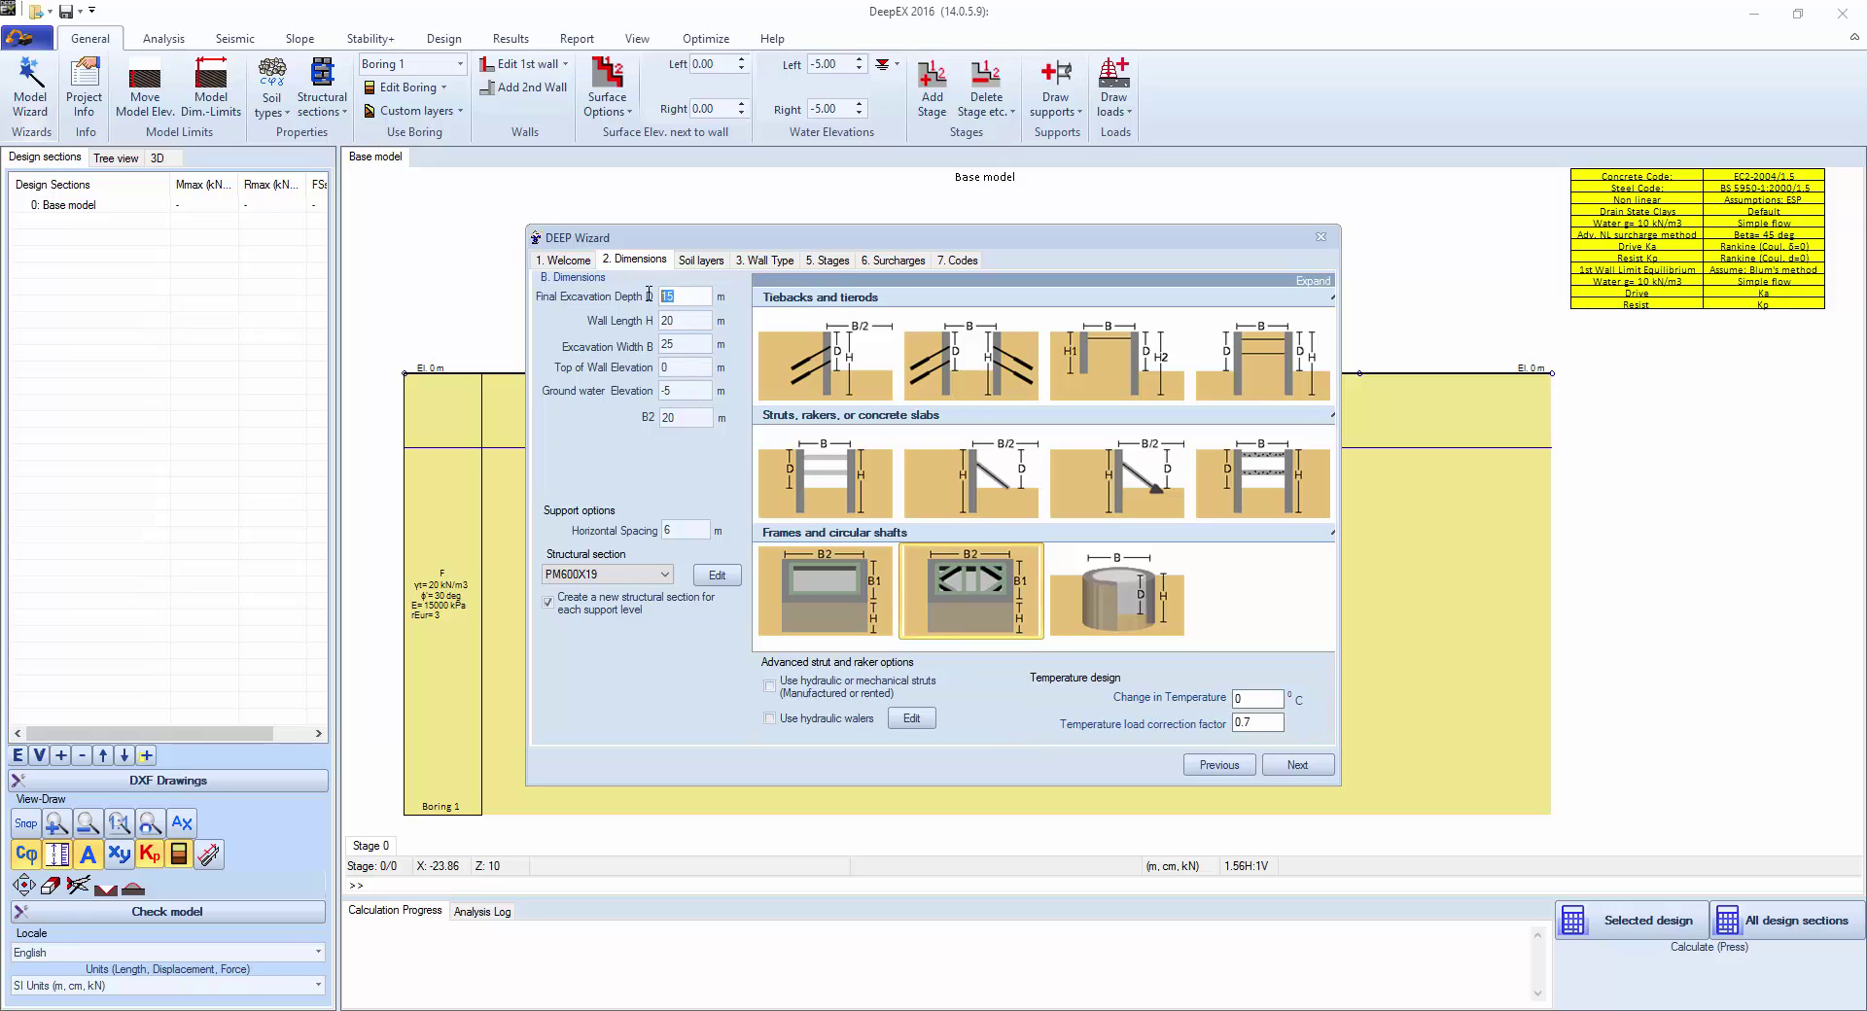
text(7)
drag(687, 325, 641, 322)
text(12)
drag(679, 347, 651, 347)
text(12)
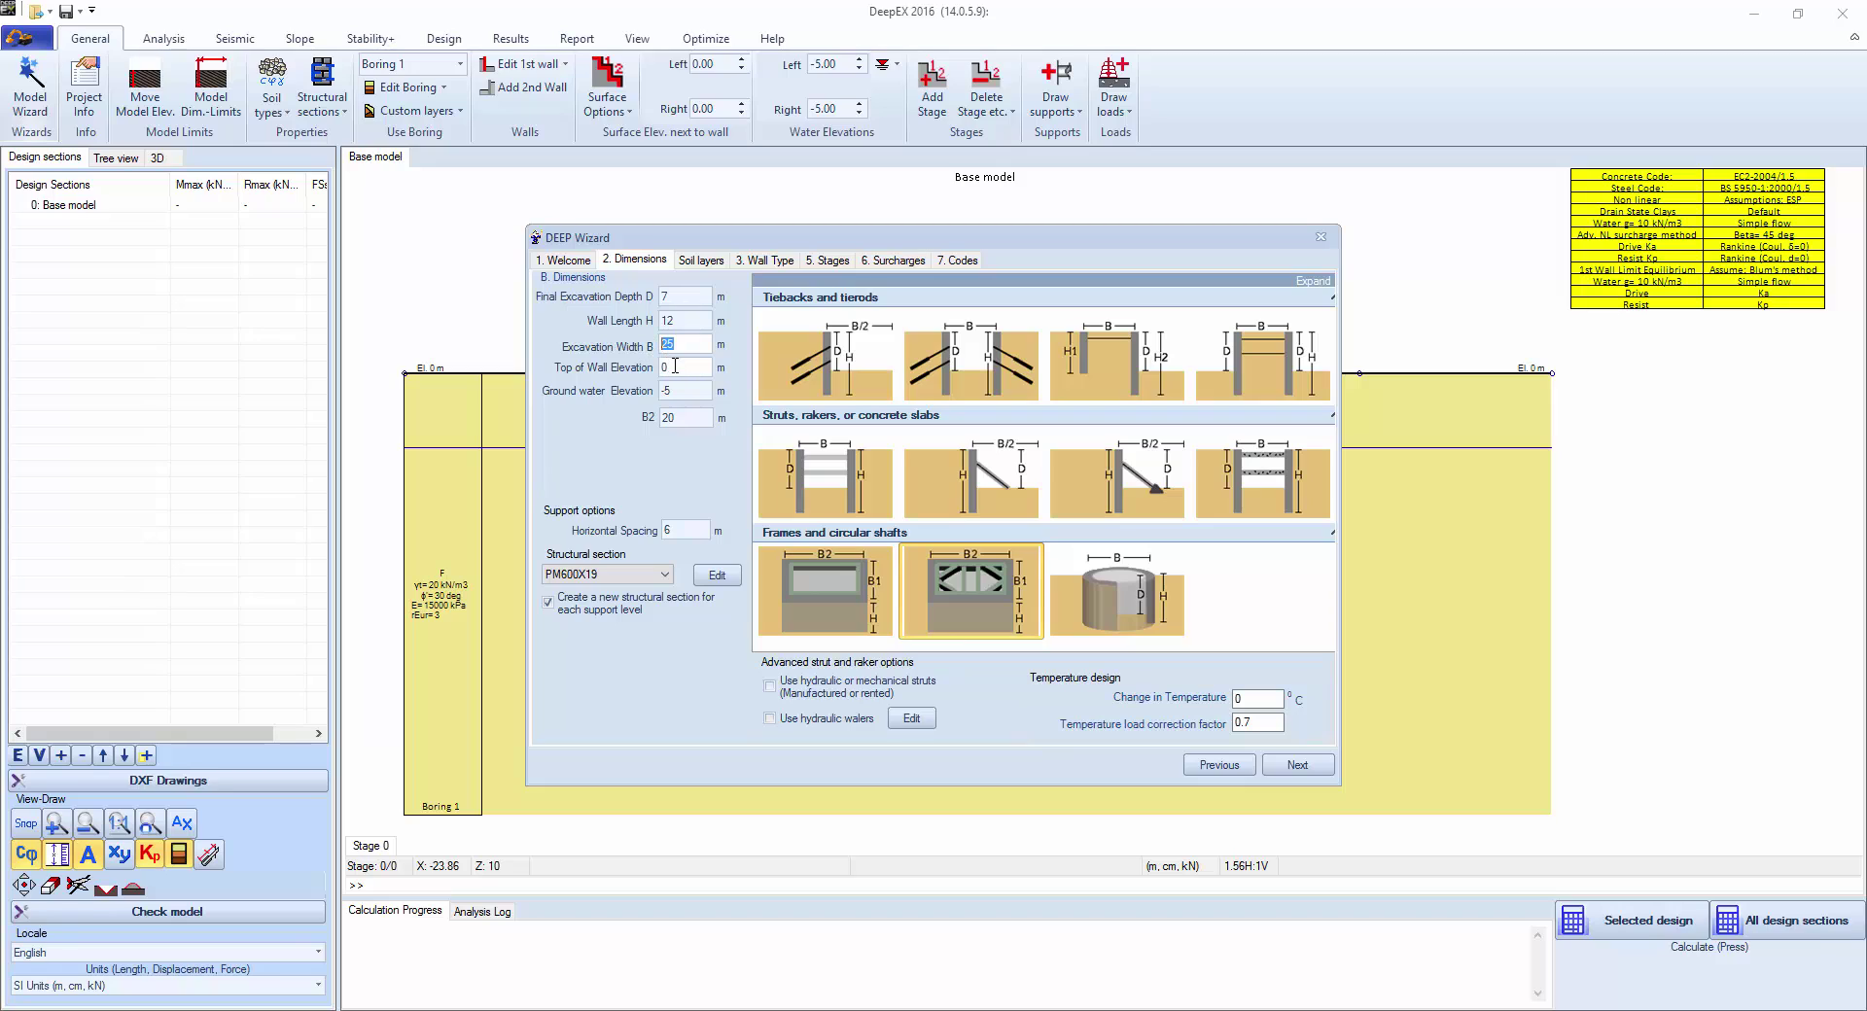
Step: Set the frame's second plan dimension B2 to 24 m and the supports' horizontal spacing to 5 m
click(682, 369)
click(678, 393)
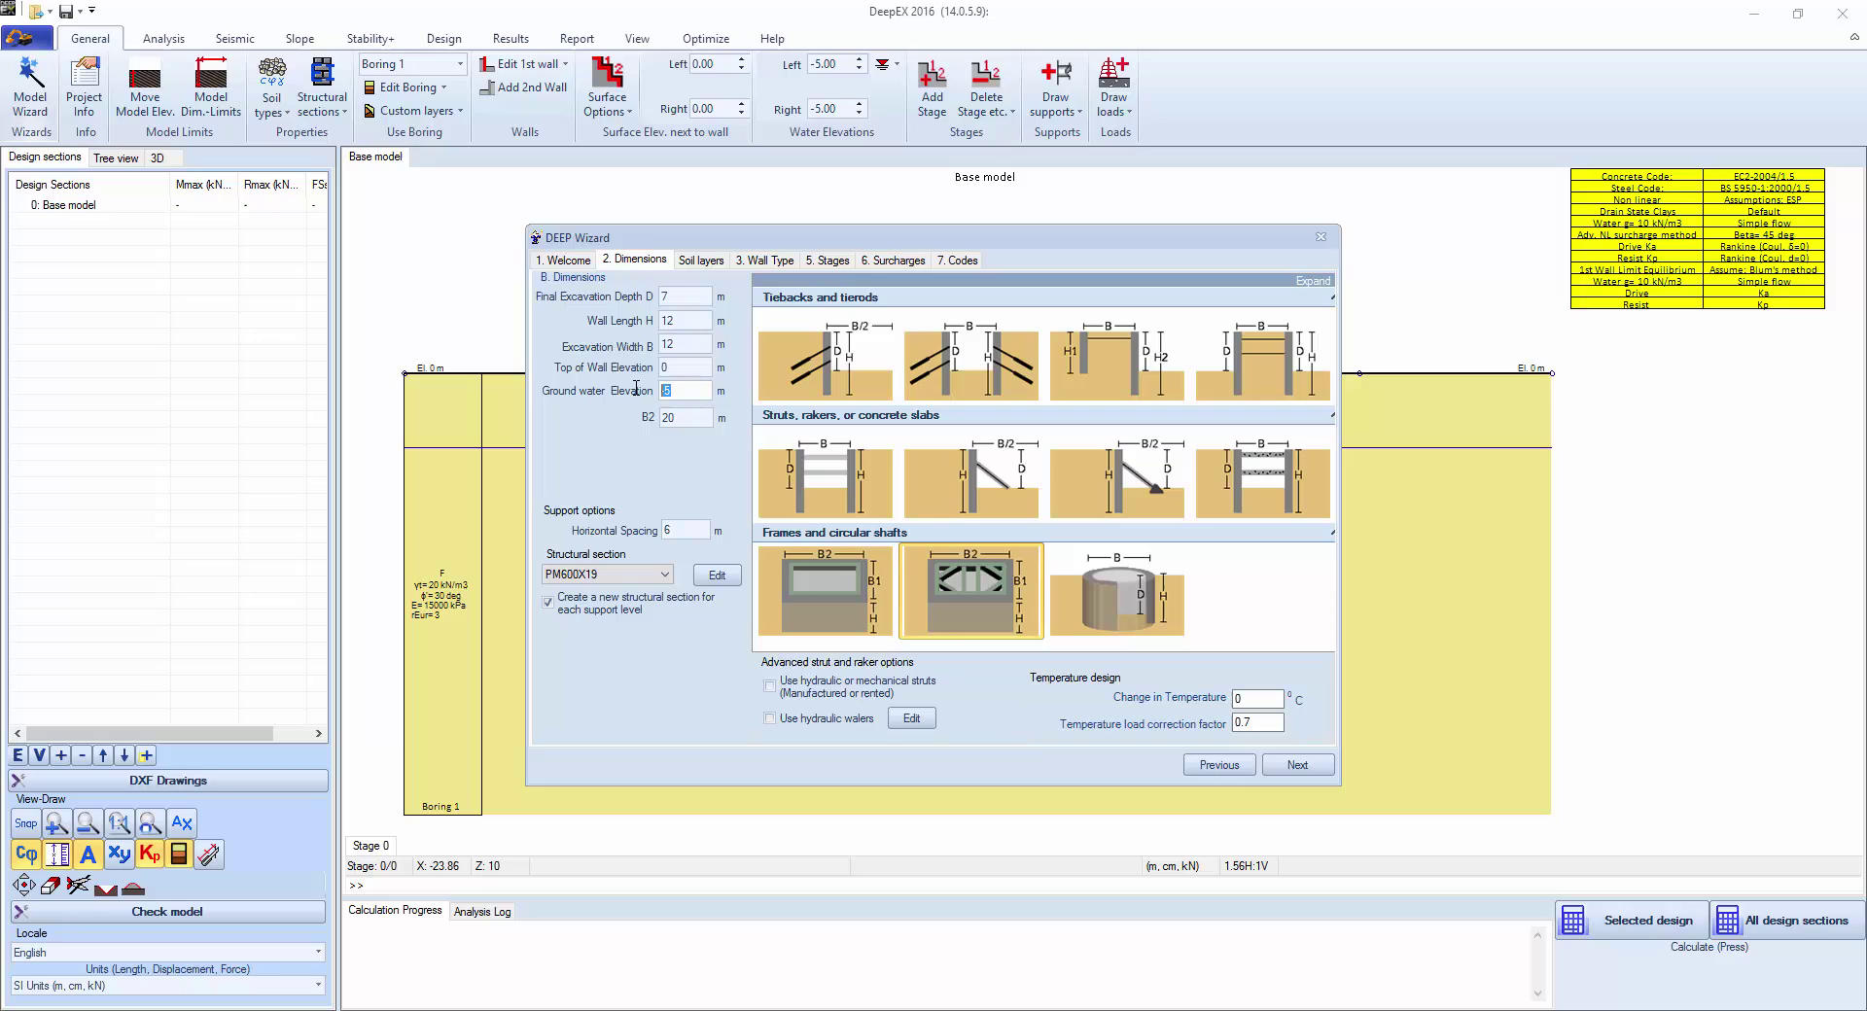
click(687, 418)
double_click(666, 418)
text(24)
click(677, 531)
text(5)
Step: Enable hydraulic or mechanical struts and replace the existing strut section with MBS from the MabeyHire database
click(769, 688)
click(717, 576)
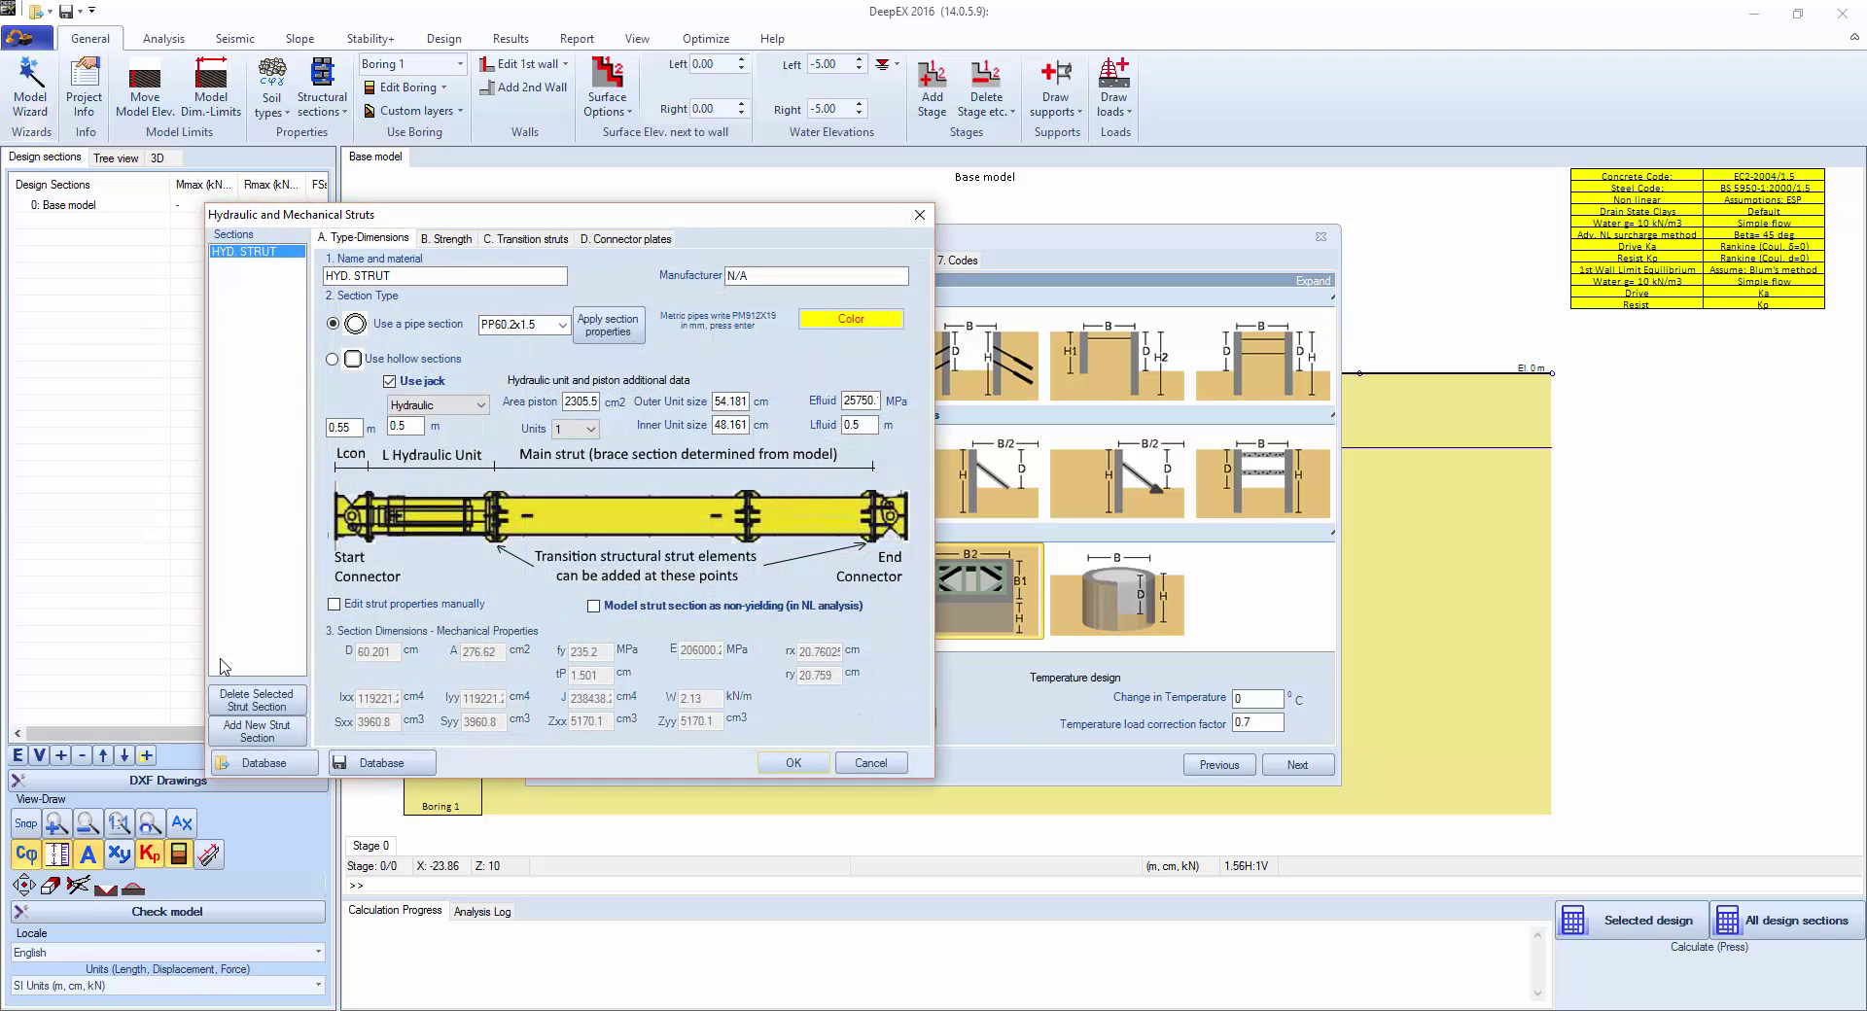
click(260, 765)
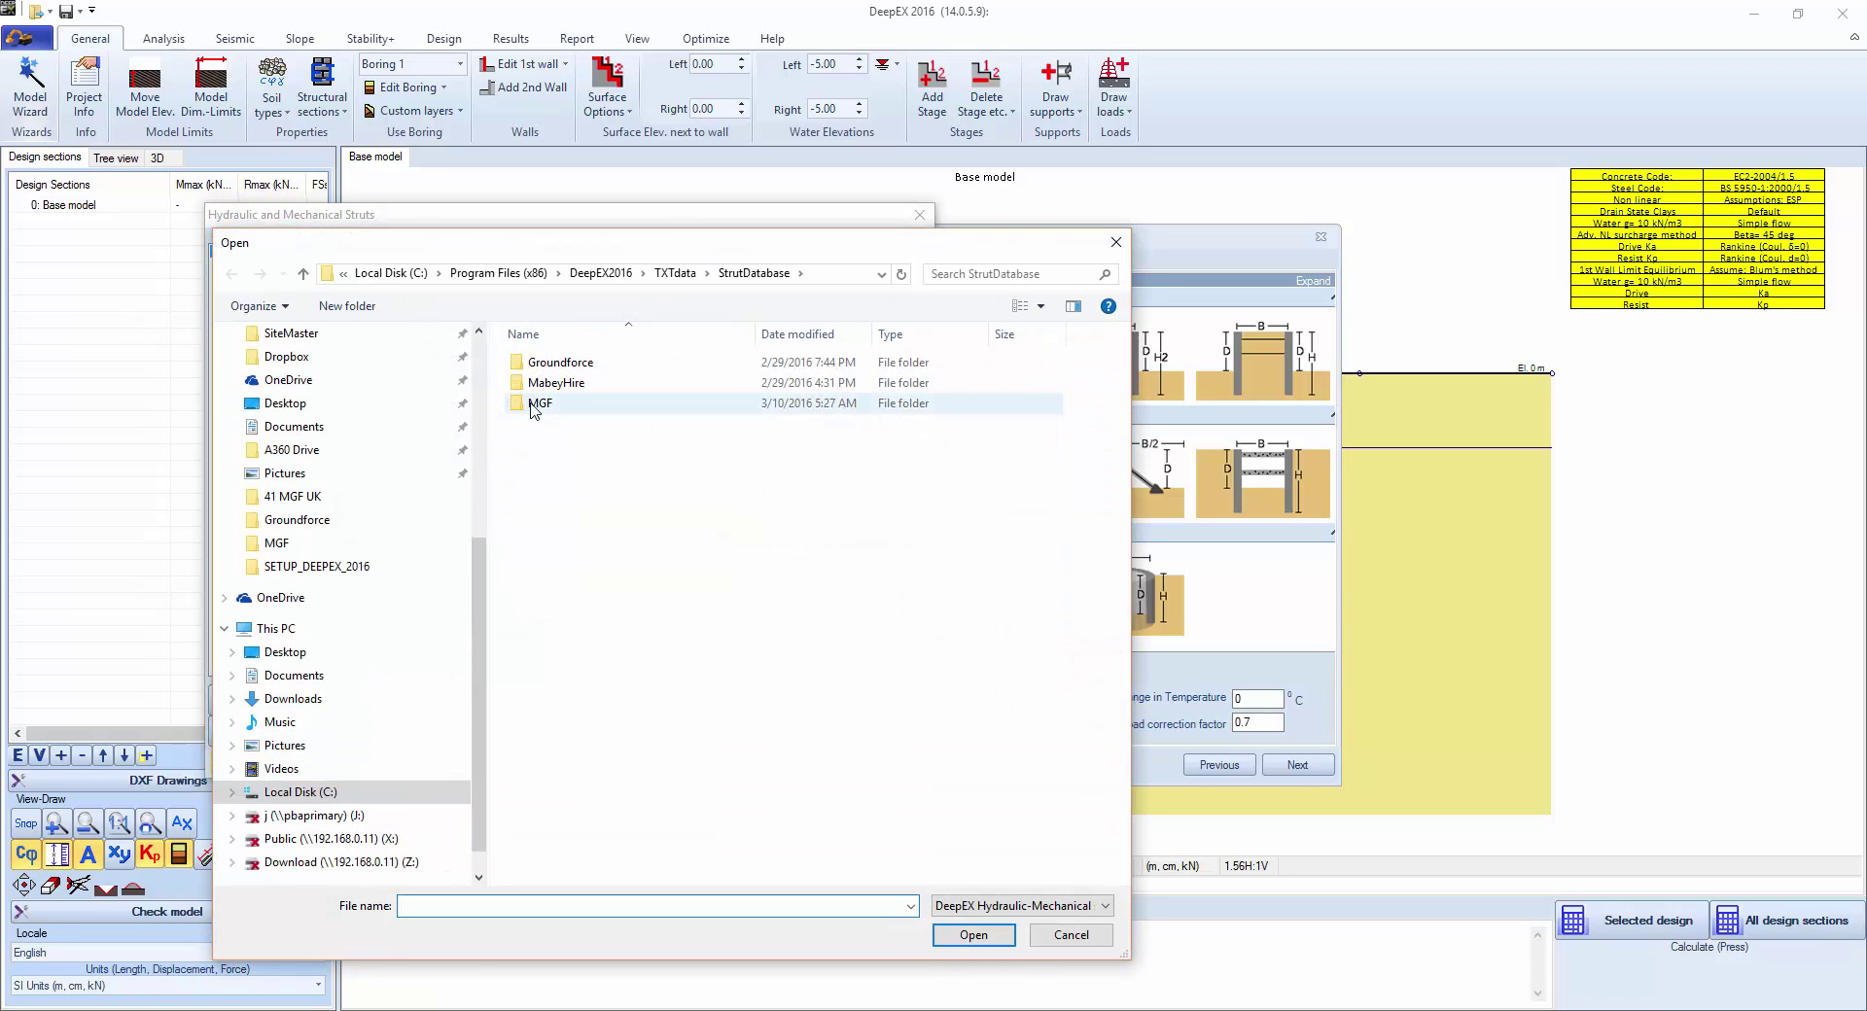
double_click(552, 382)
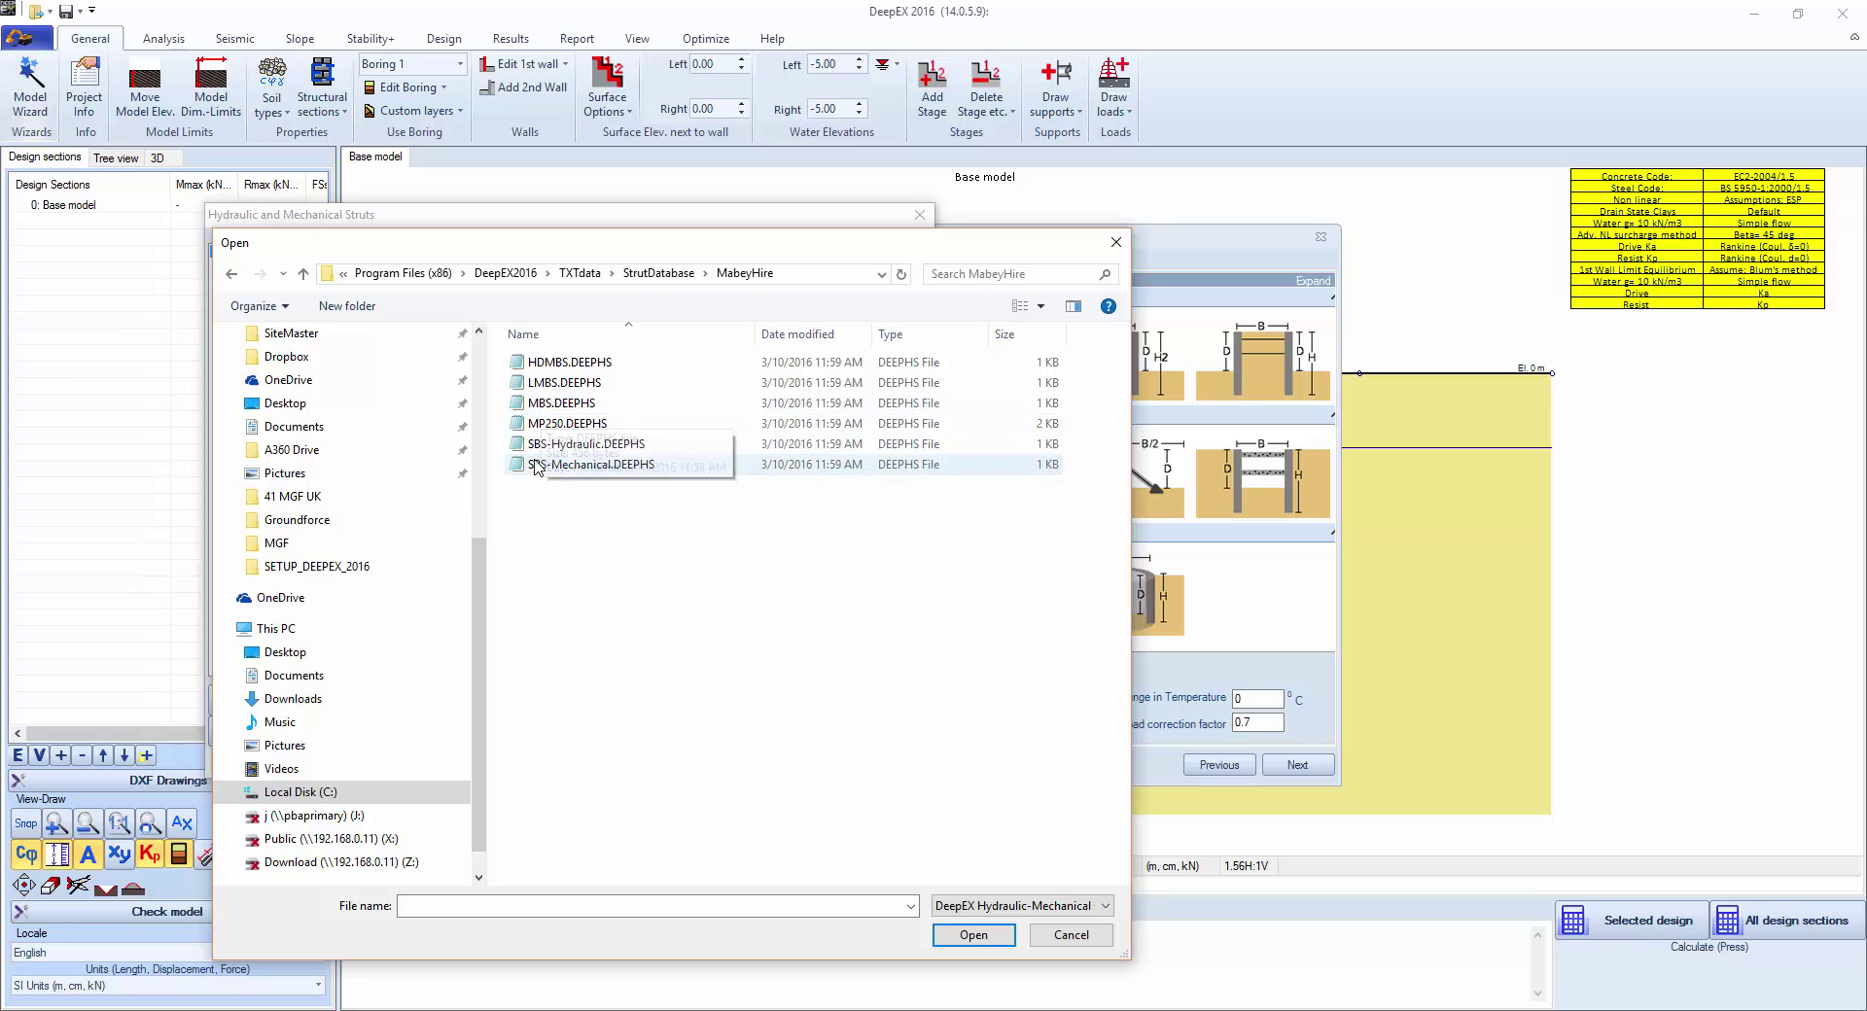
double_click(560, 424)
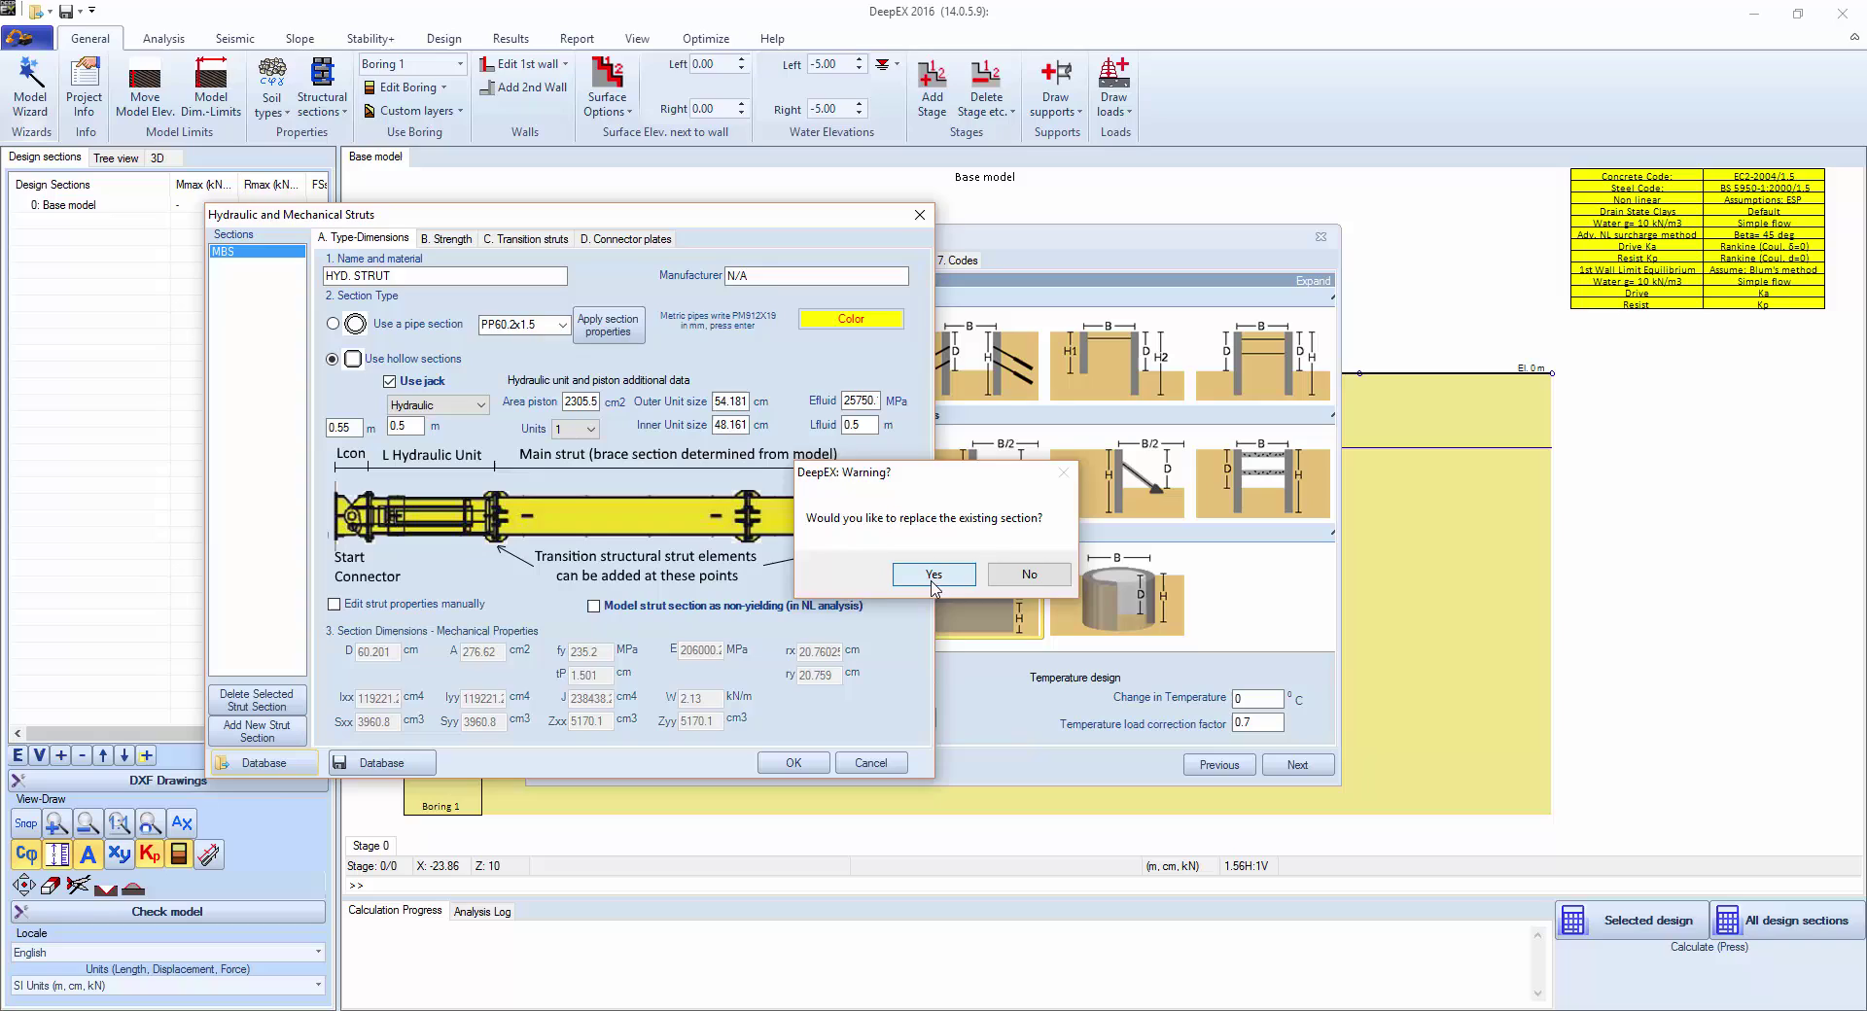
click(934, 574)
click(1011, 574)
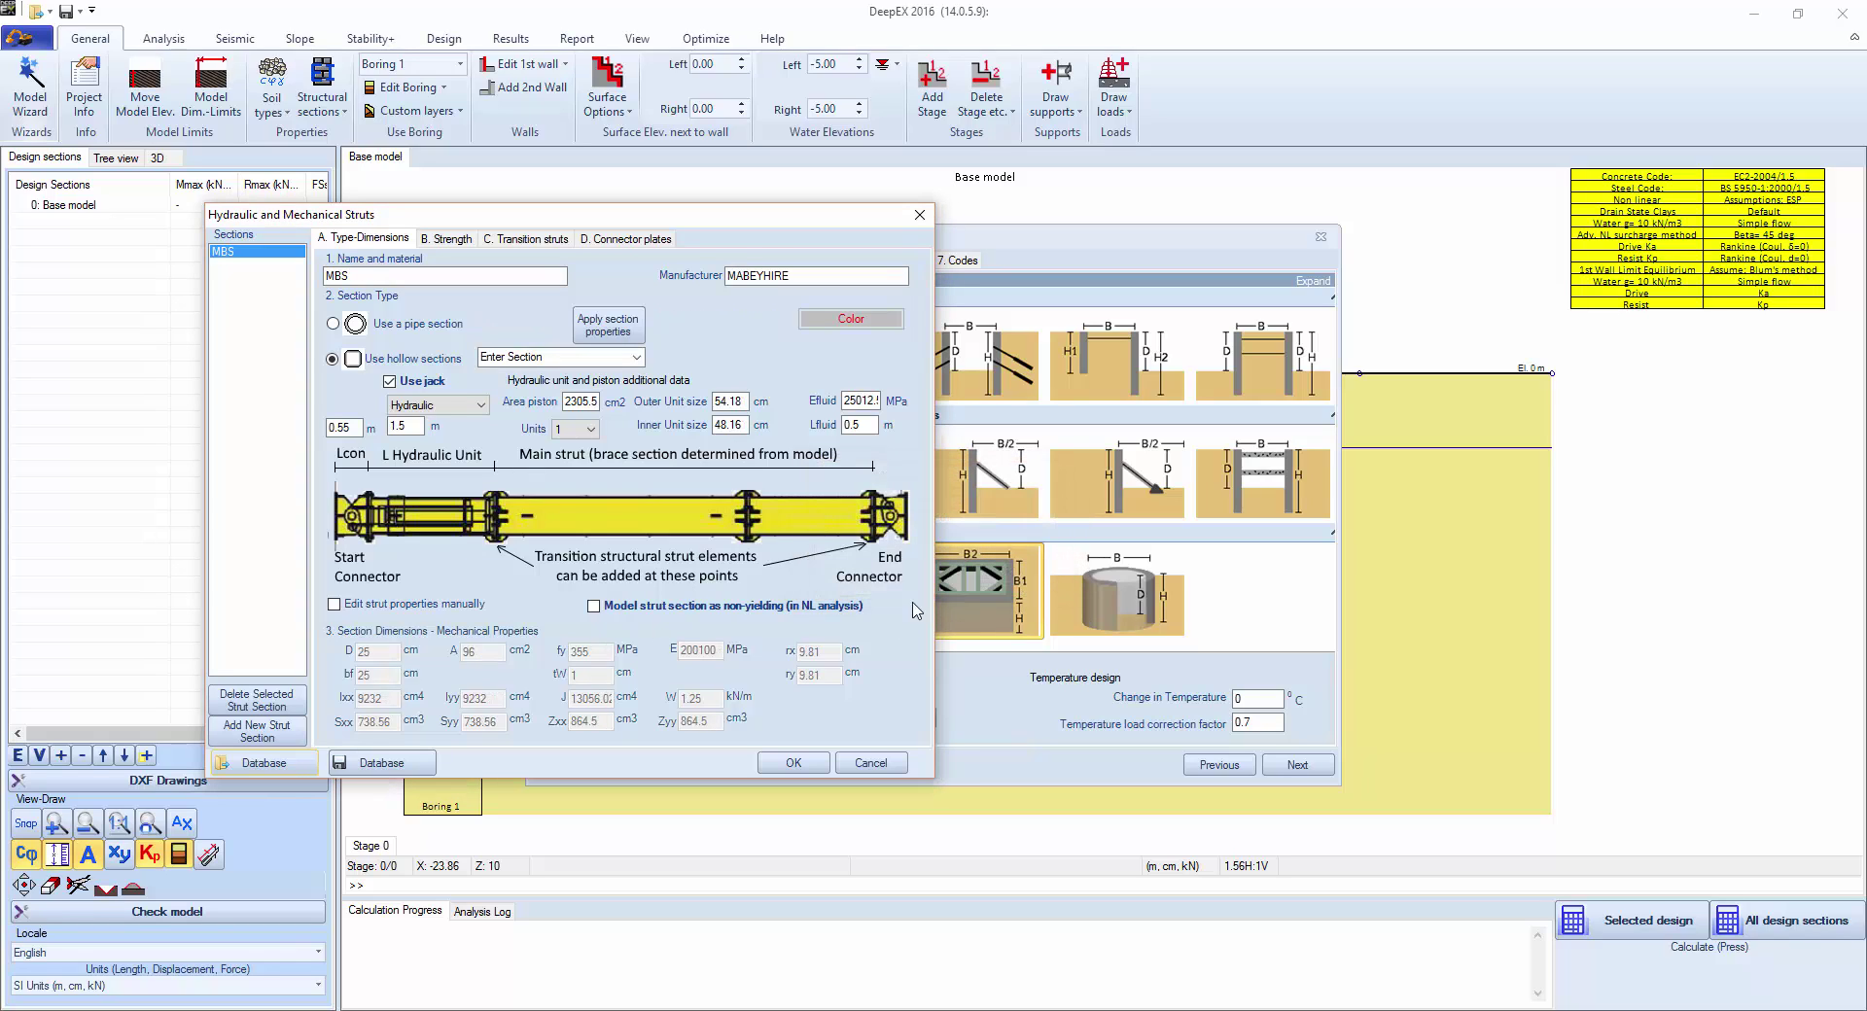
click(794, 764)
Step: Review the MBS strut's strength, transition struts, connector plates and dimensions, and accept the section
click(446, 238)
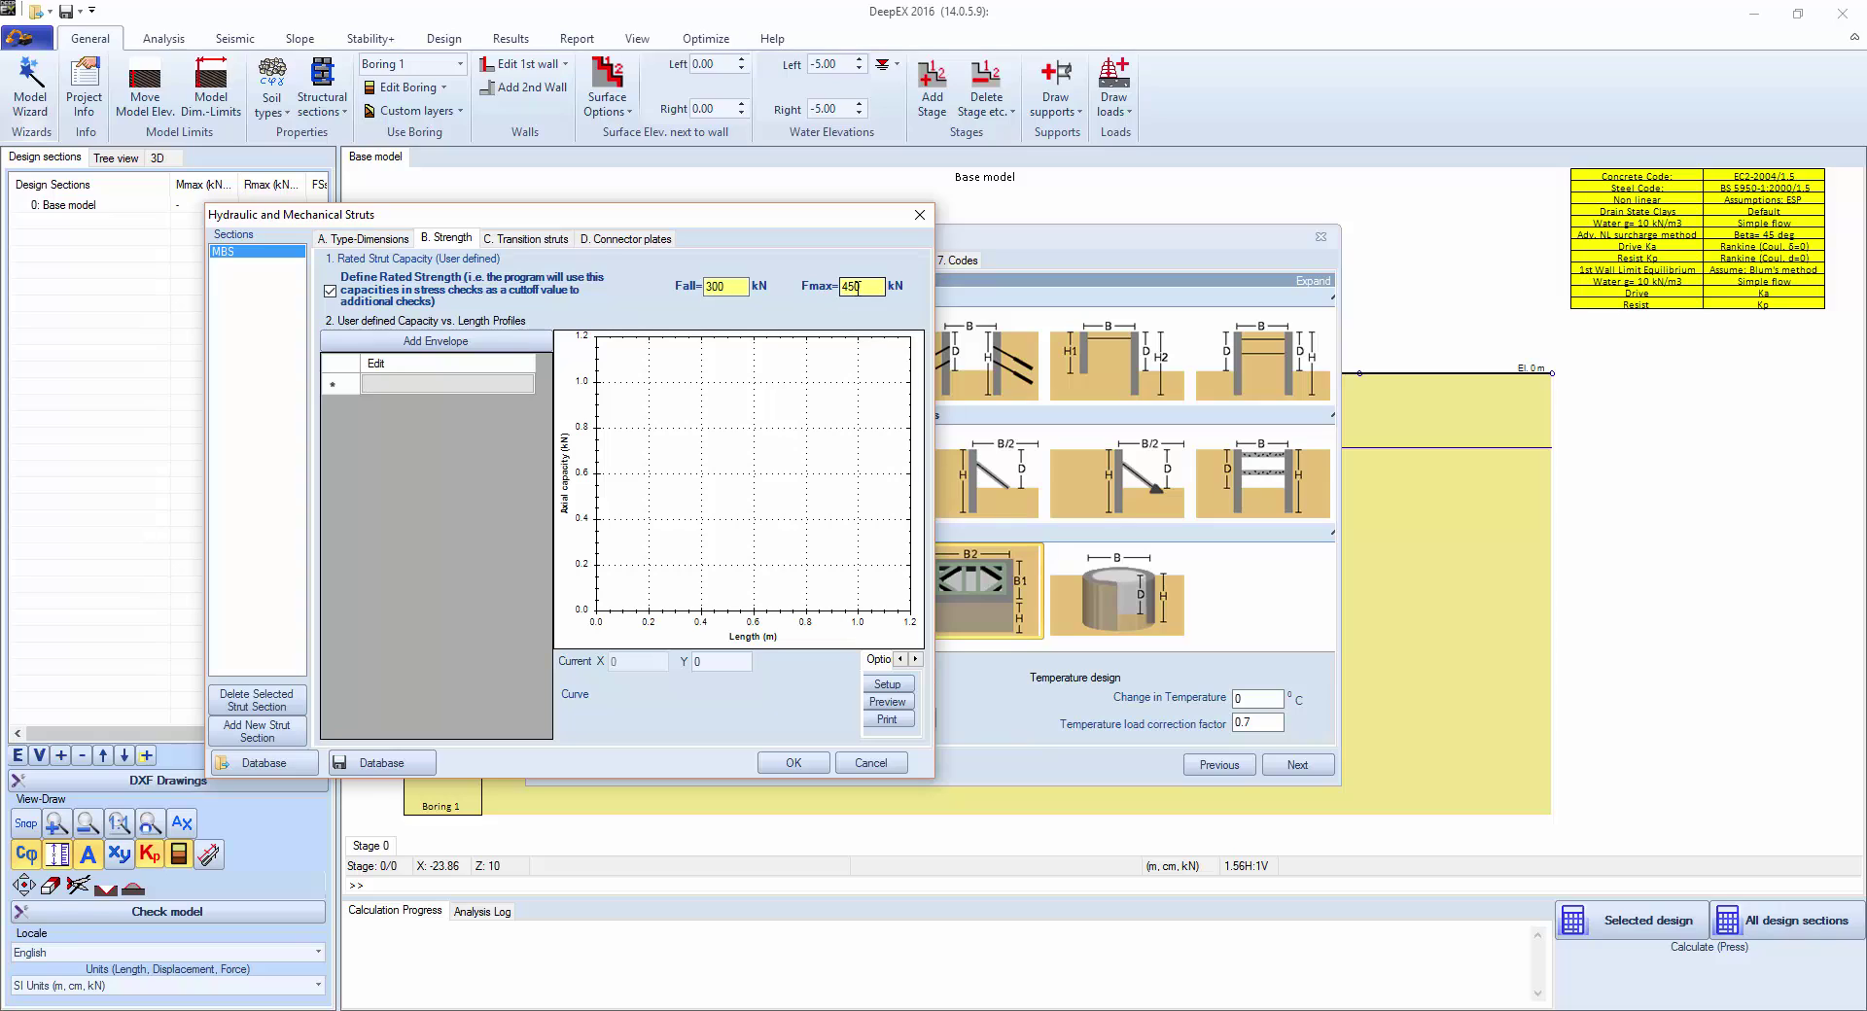
click(534, 243)
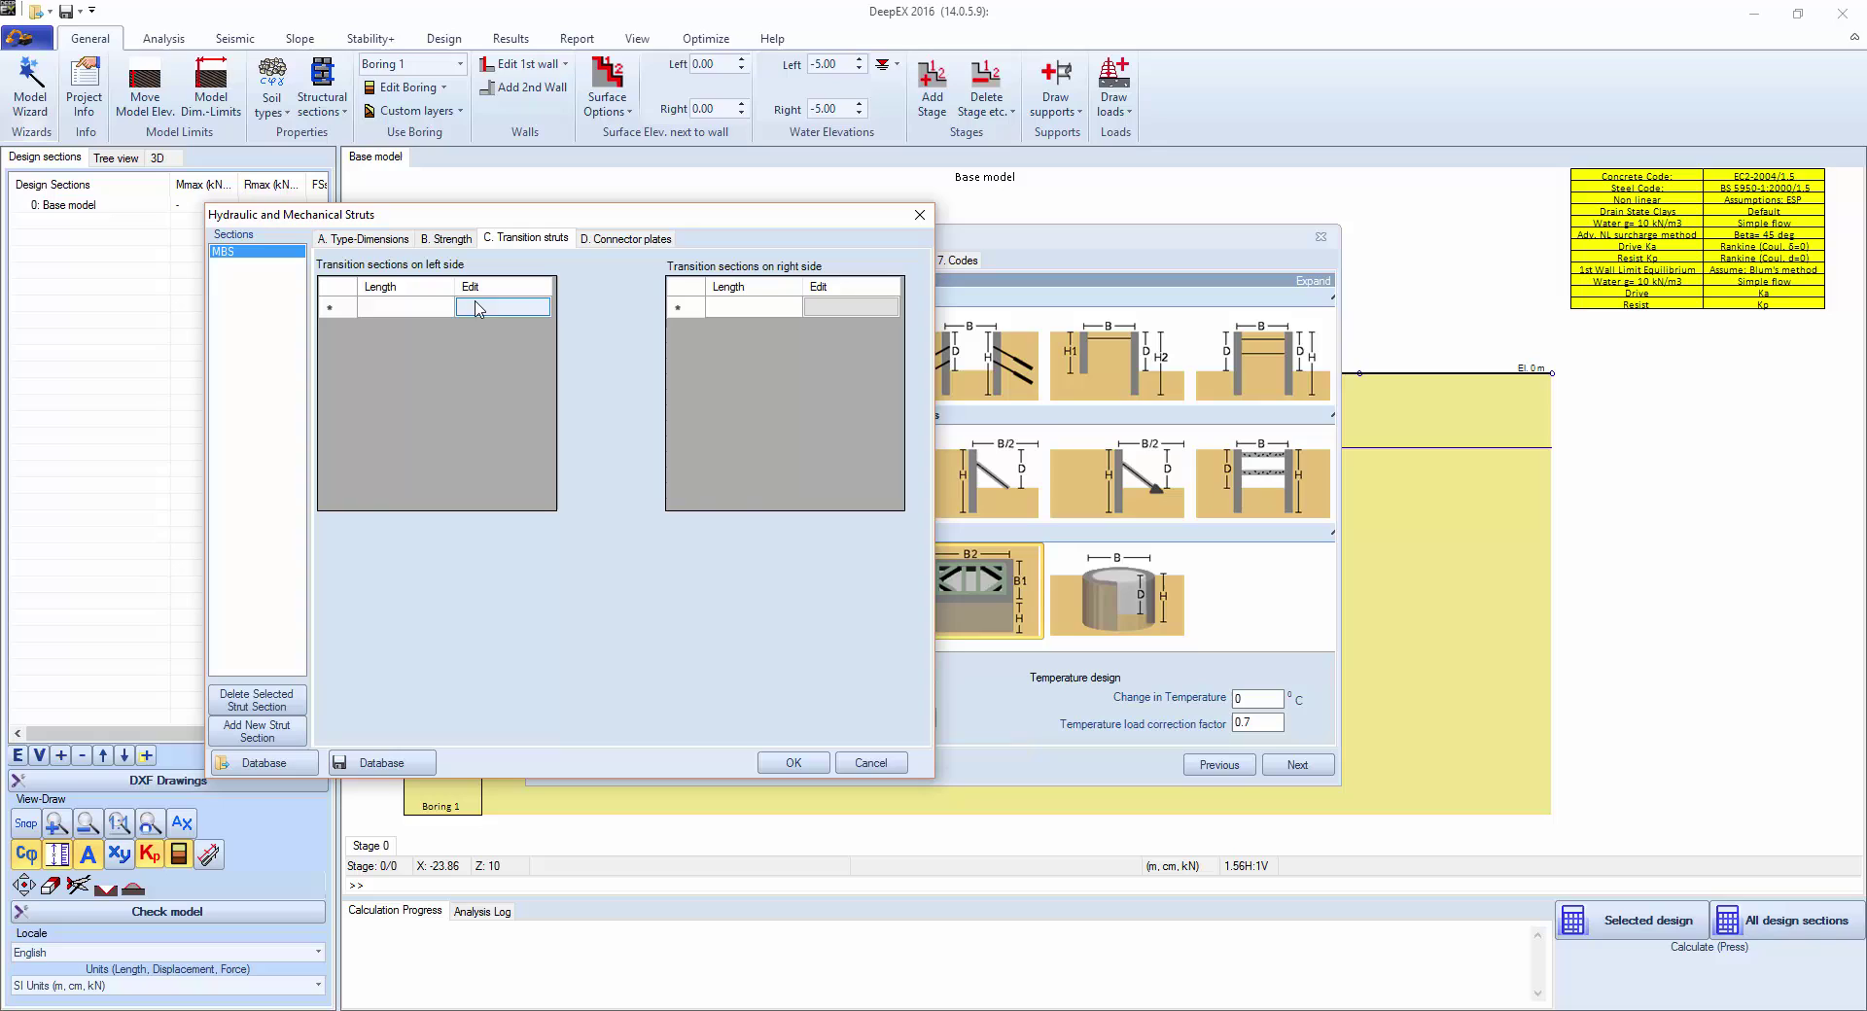
click(603, 243)
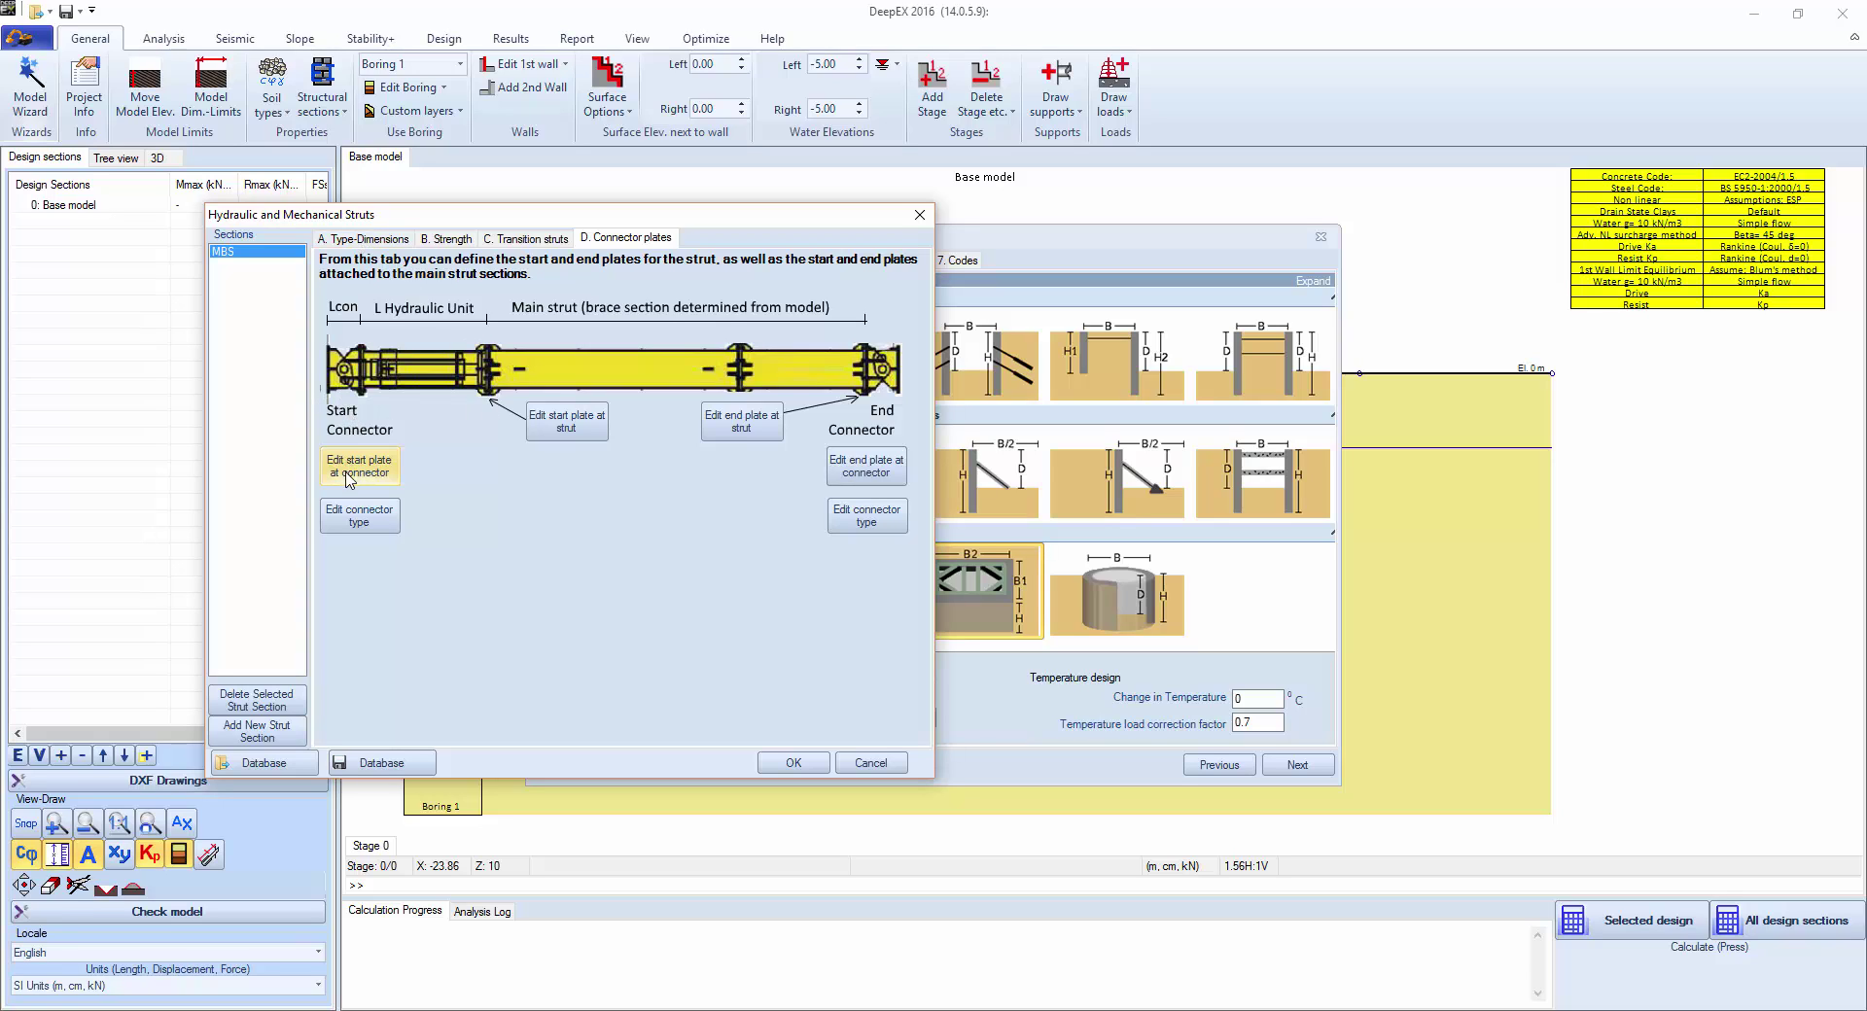
click(363, 238)
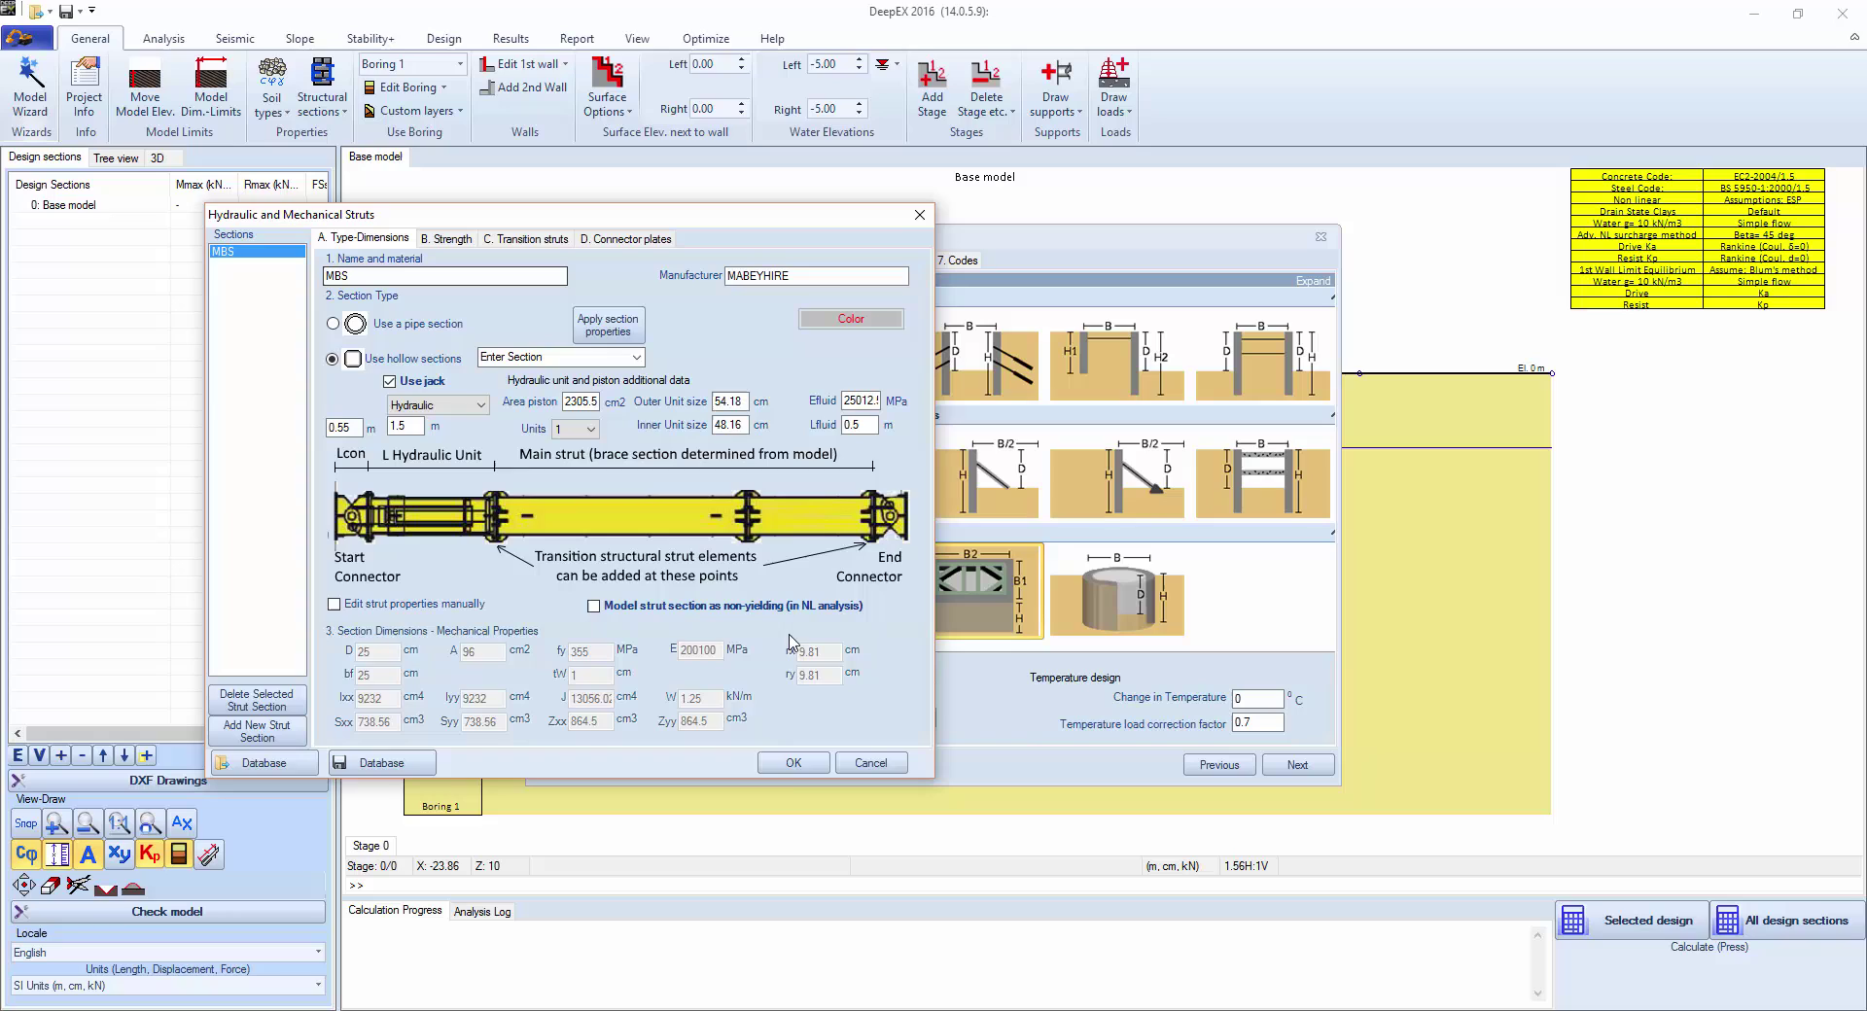
click(793, 762)
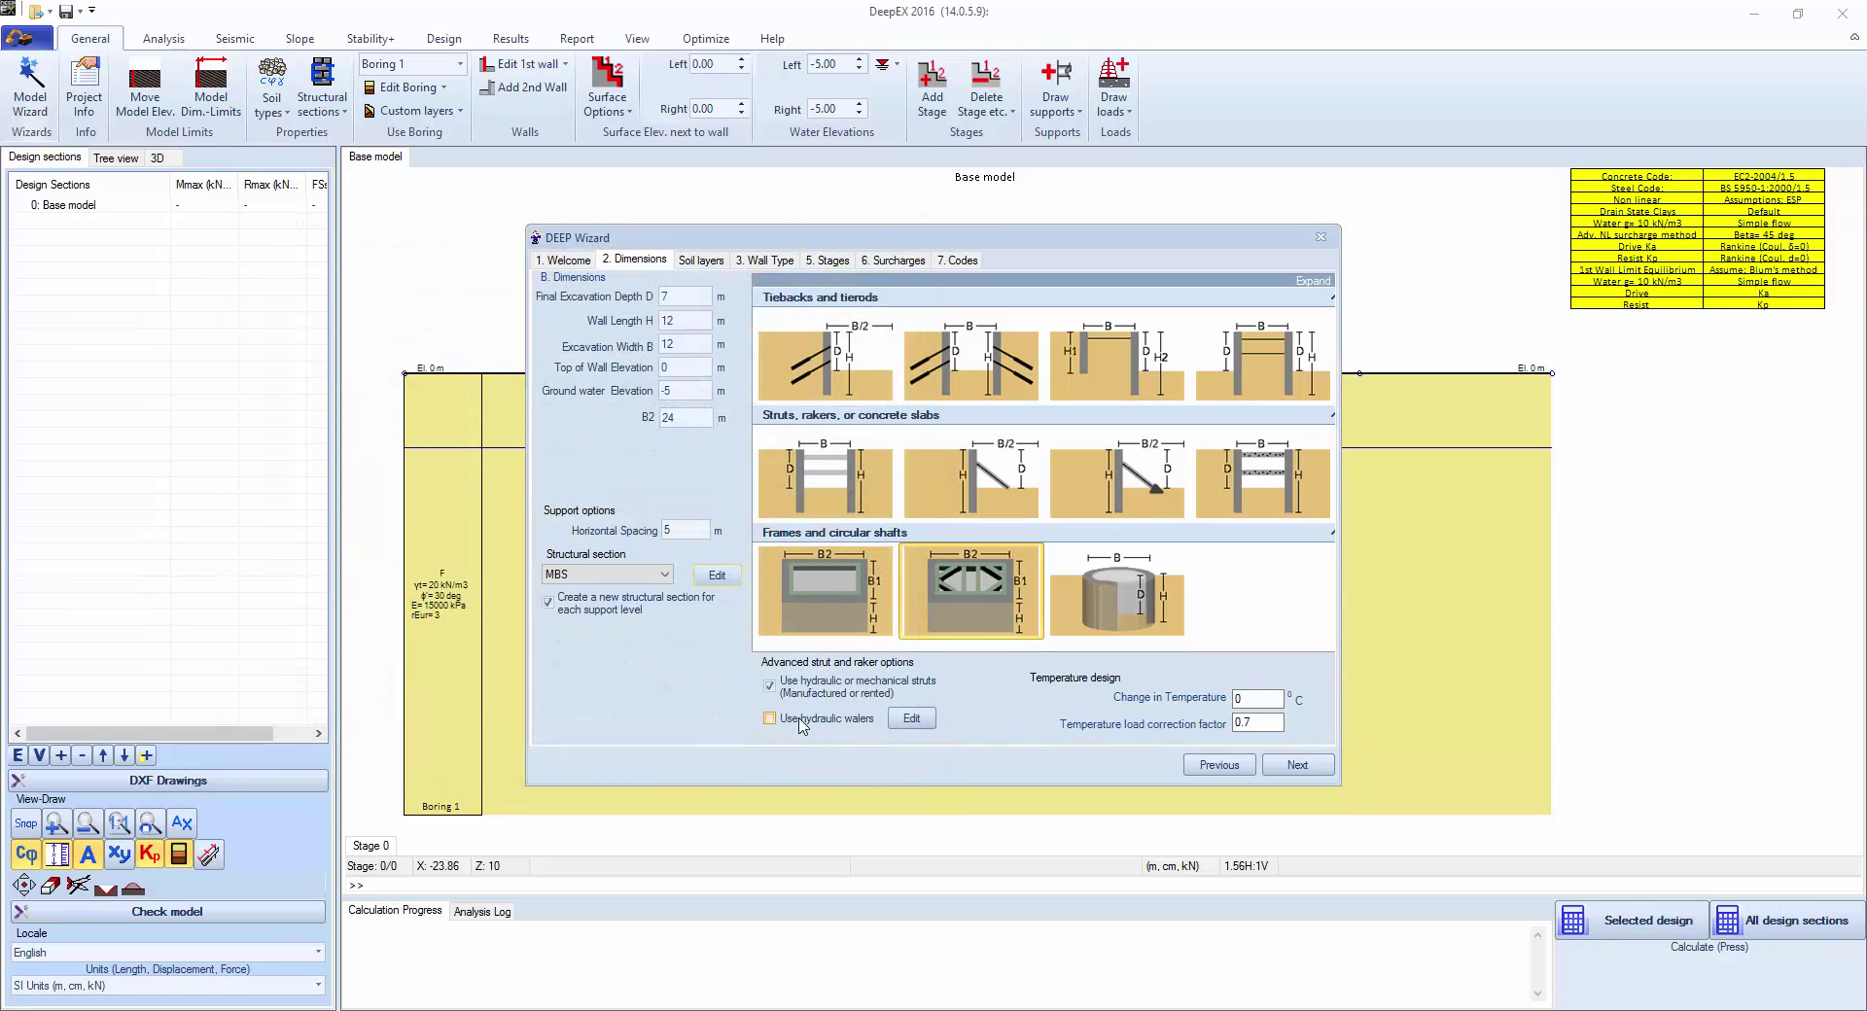
Step: Enable hydraulic walers and load the Multibrace.DEEPHW waler section from the MabeyHire database
click(803, 725)
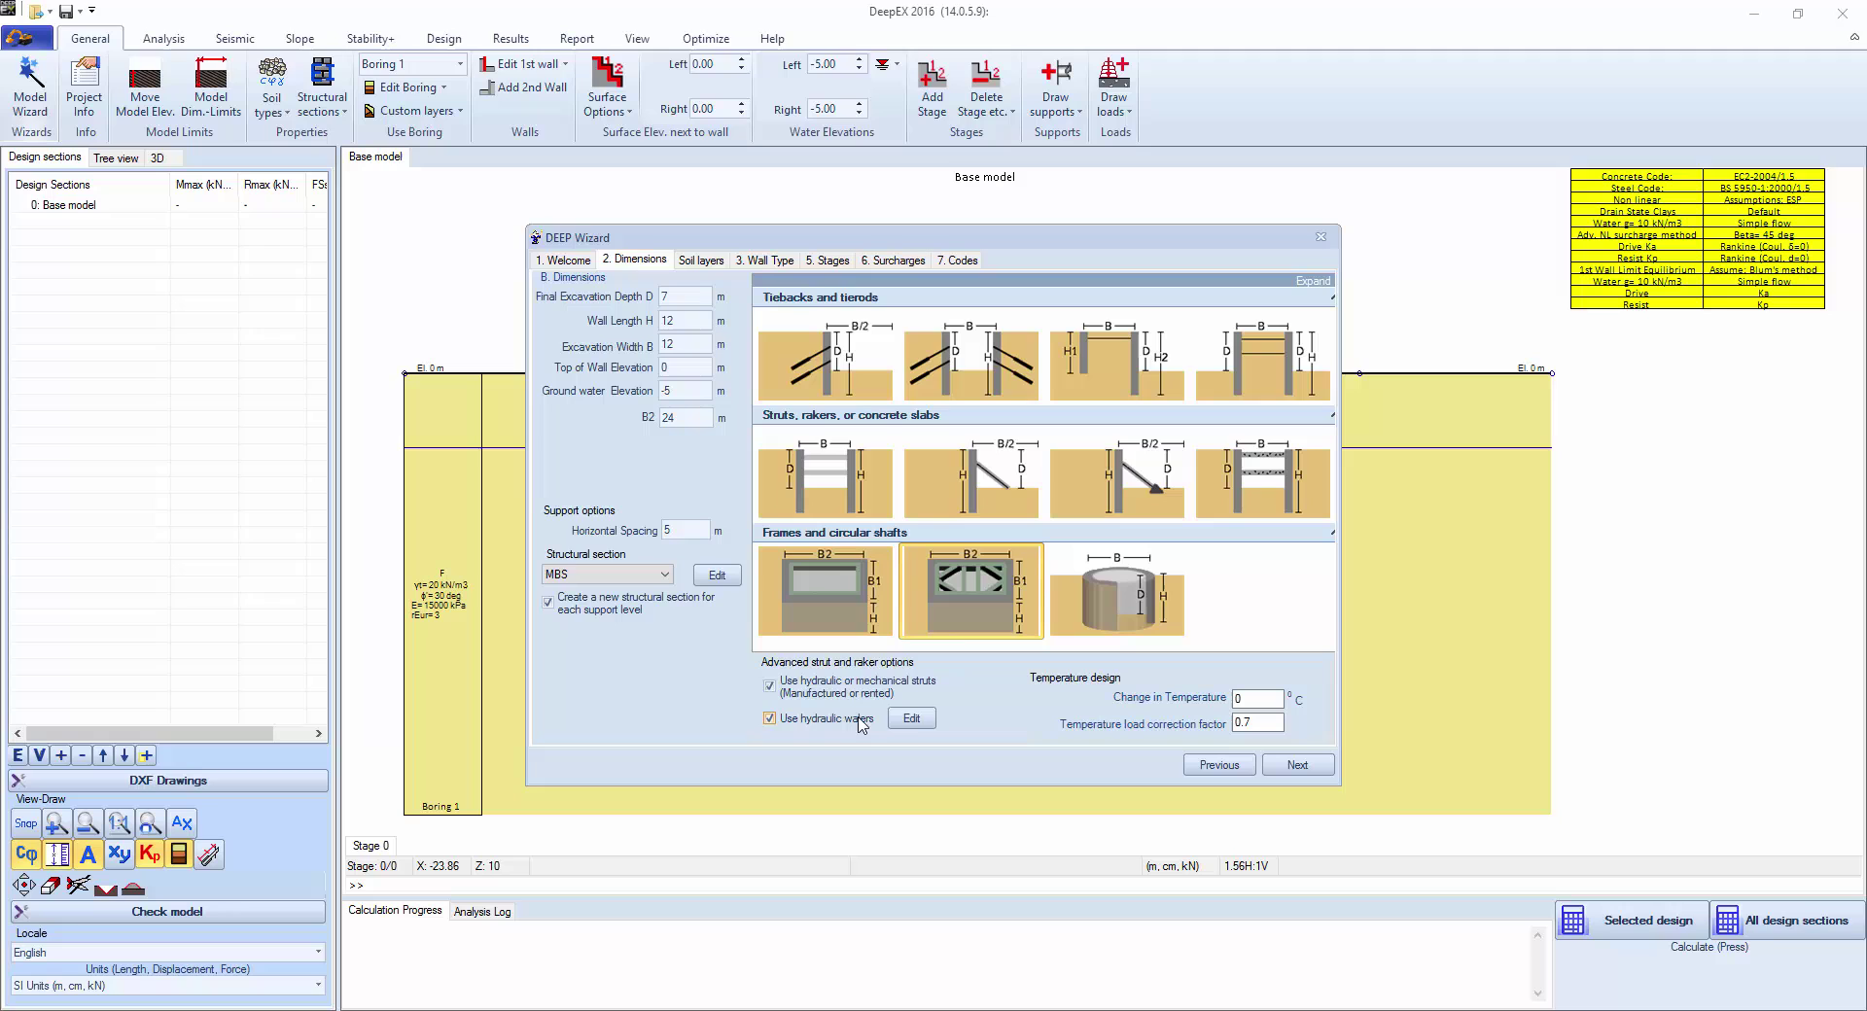
click(911, 719)
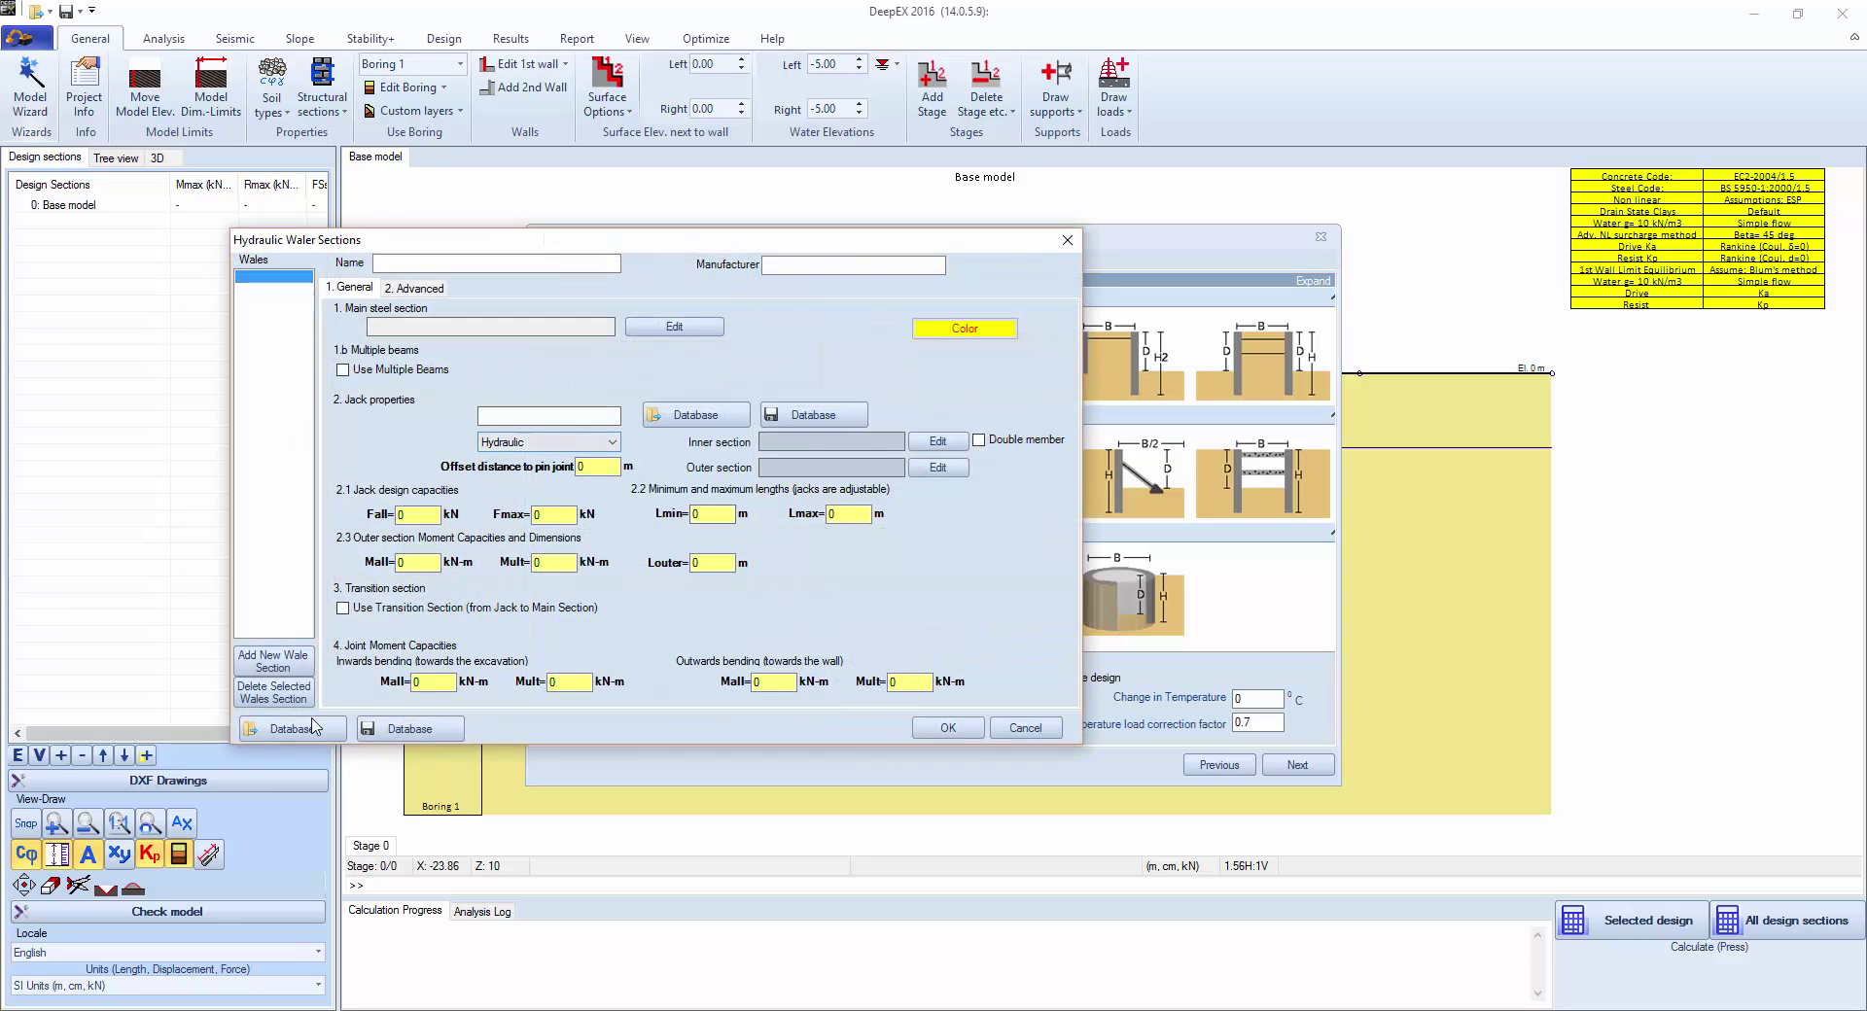
click(305, 731)
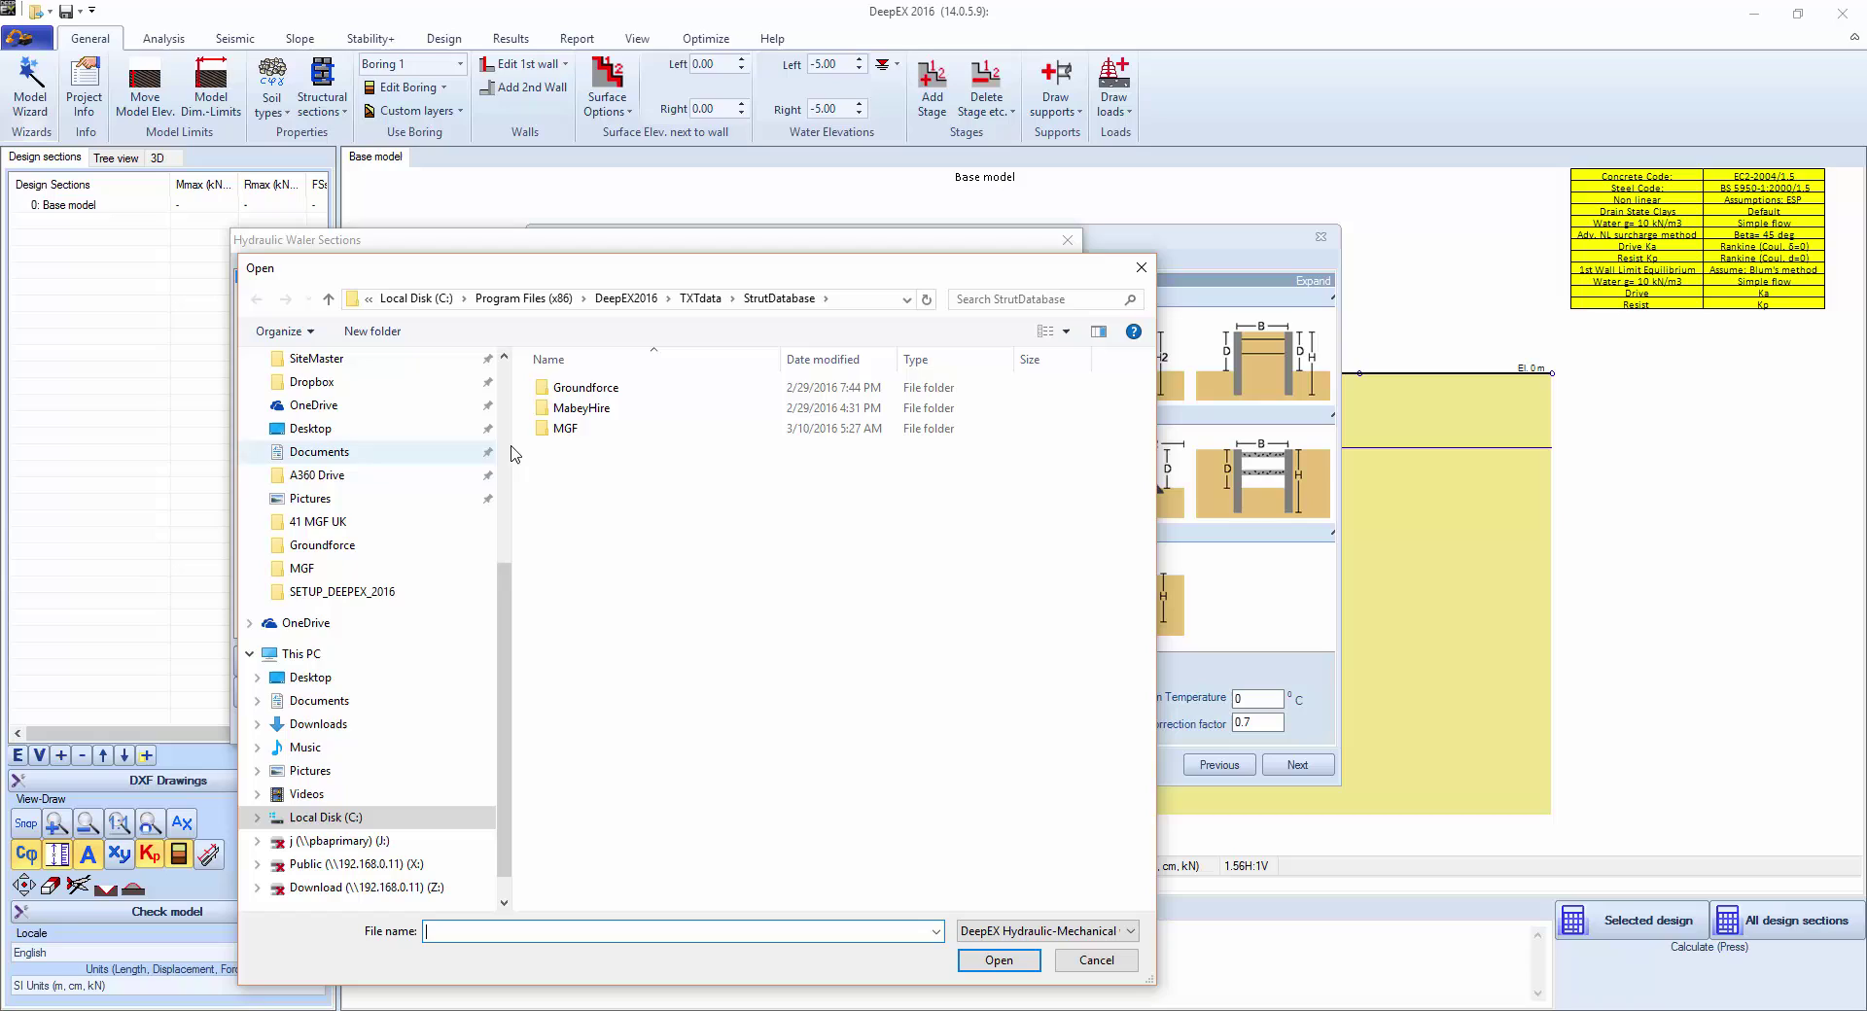
double_click(581, 408)
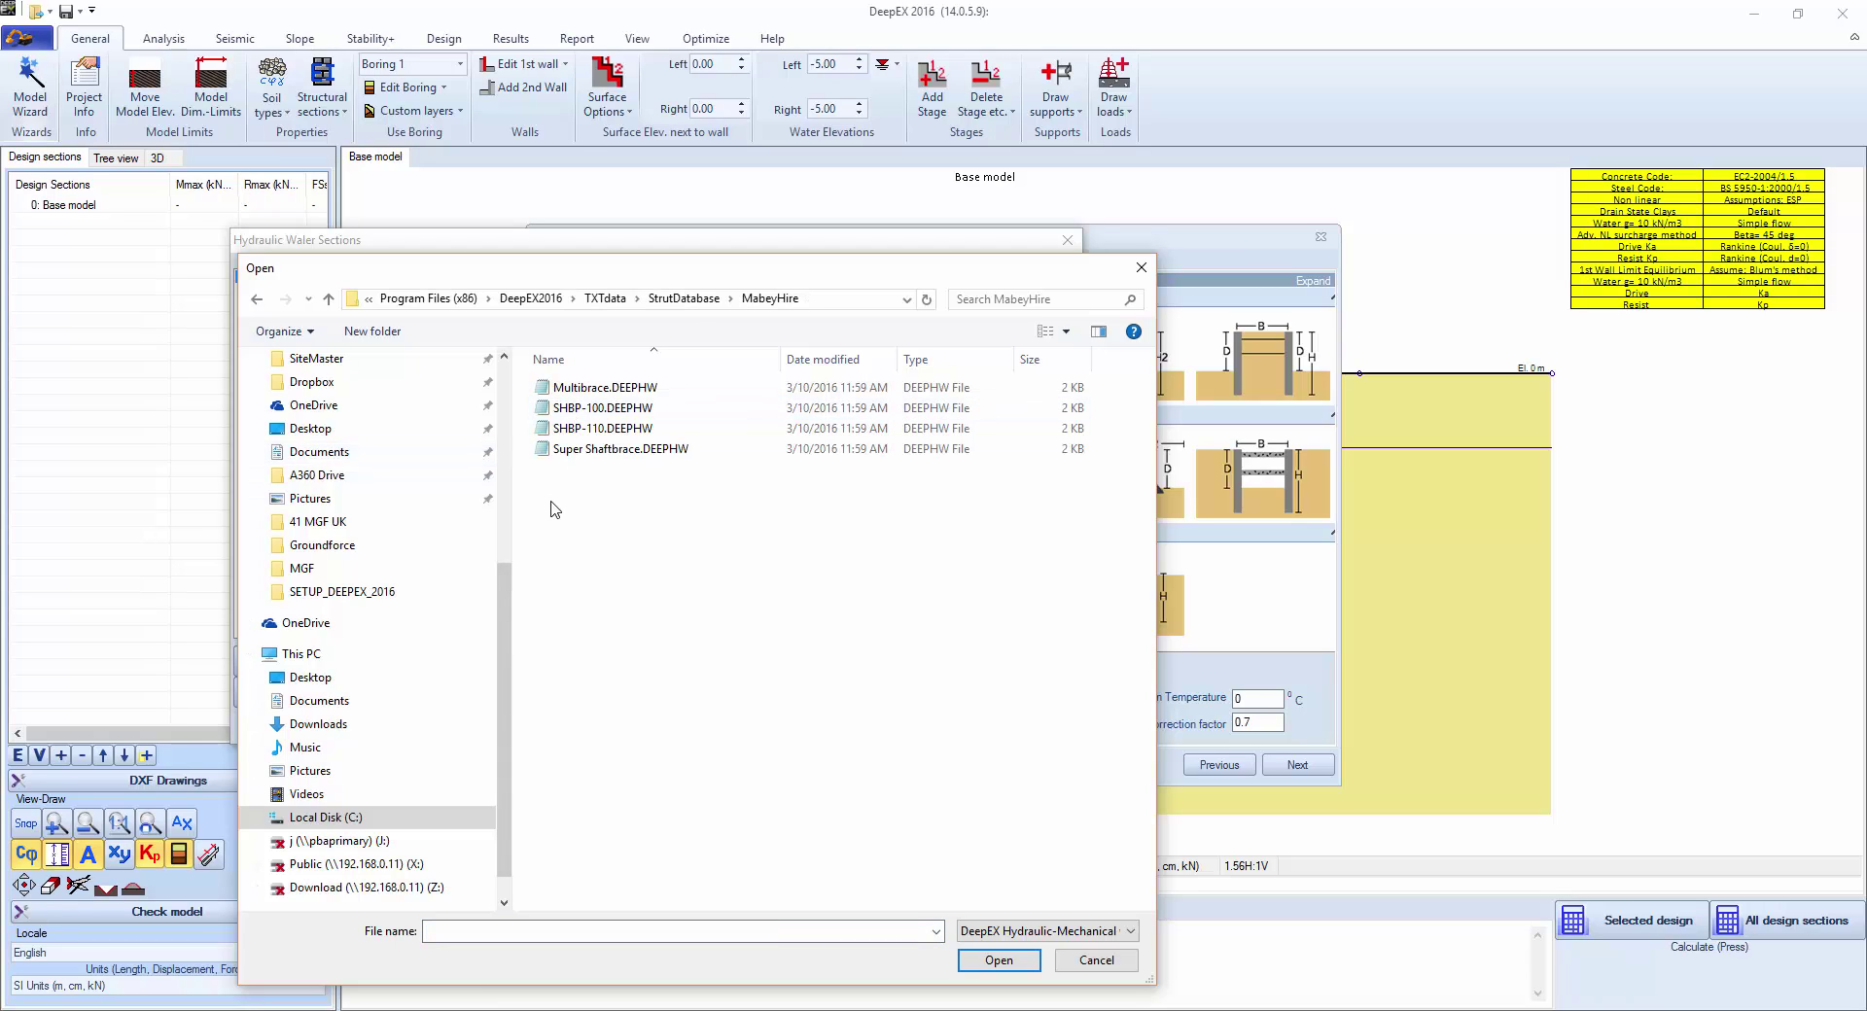
click(596, 389)
click(999, 962)
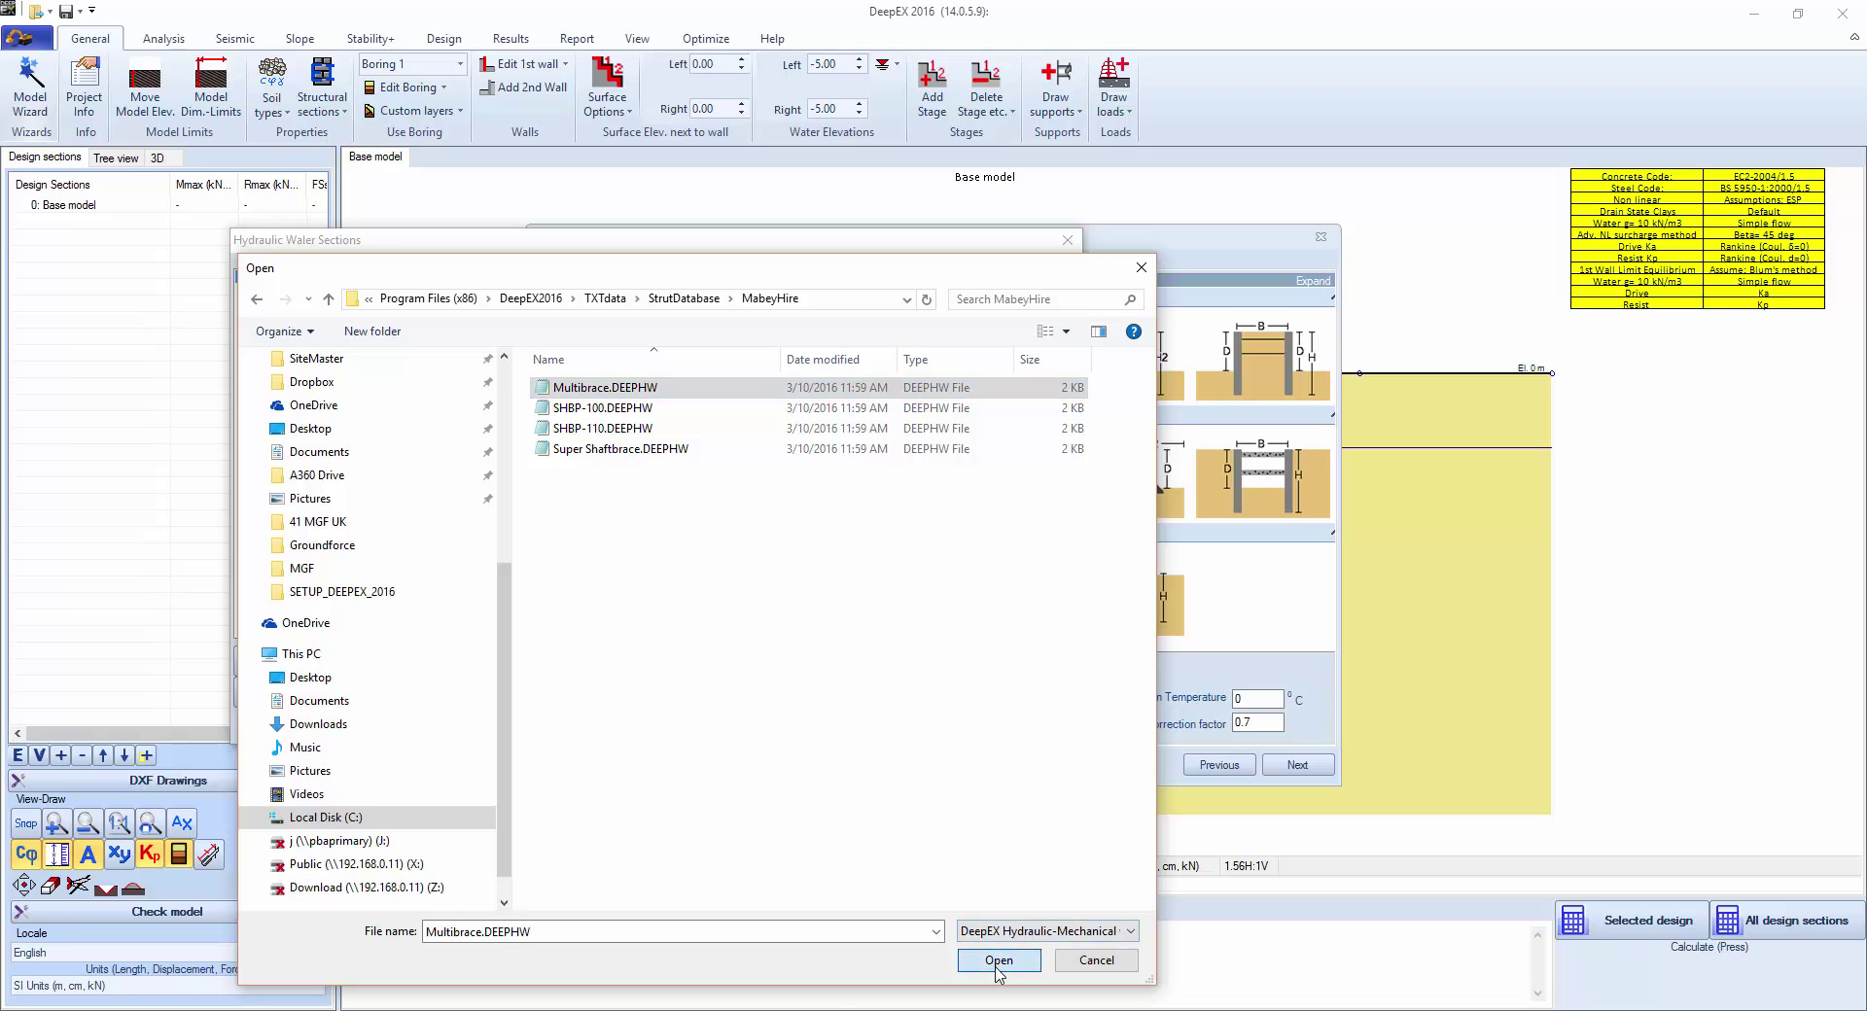
Step: Set the Multibrace waler's outward-bending joint moment capacities to Mall 350 kN-m and Mult 550 kN-m
click(931, 578)
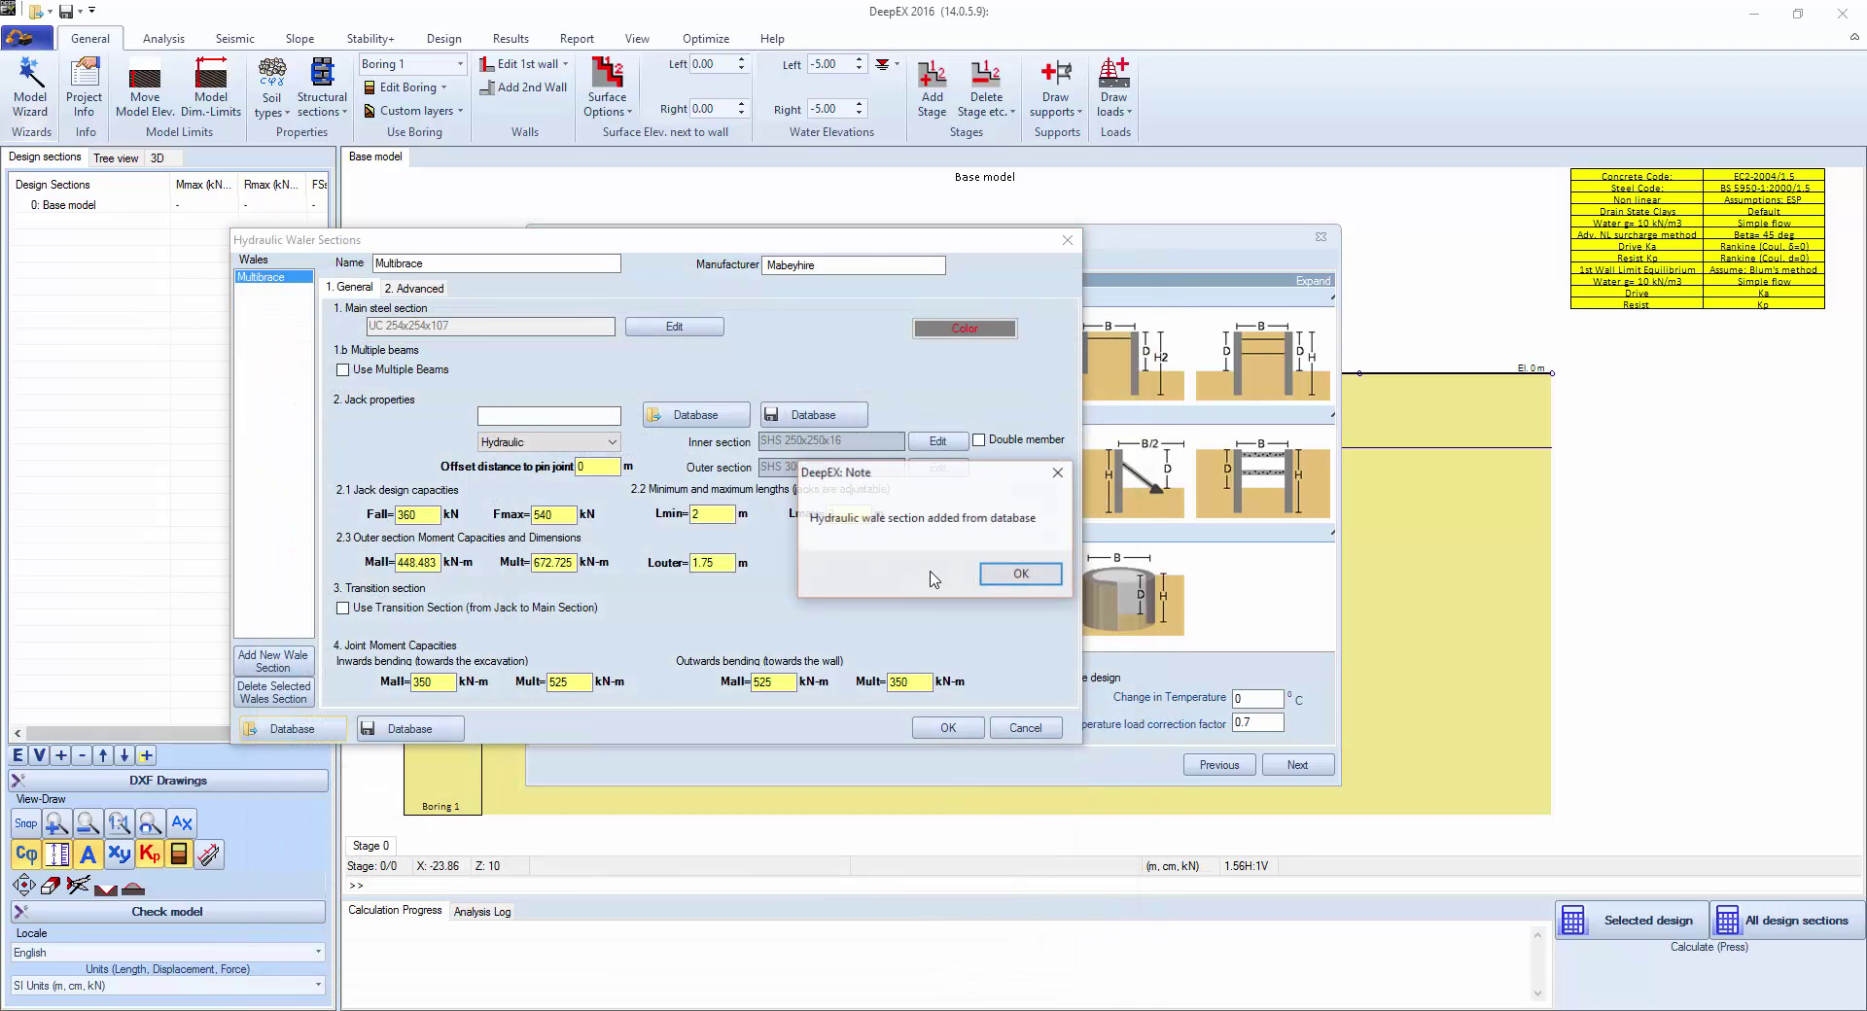
click(1019, 579)
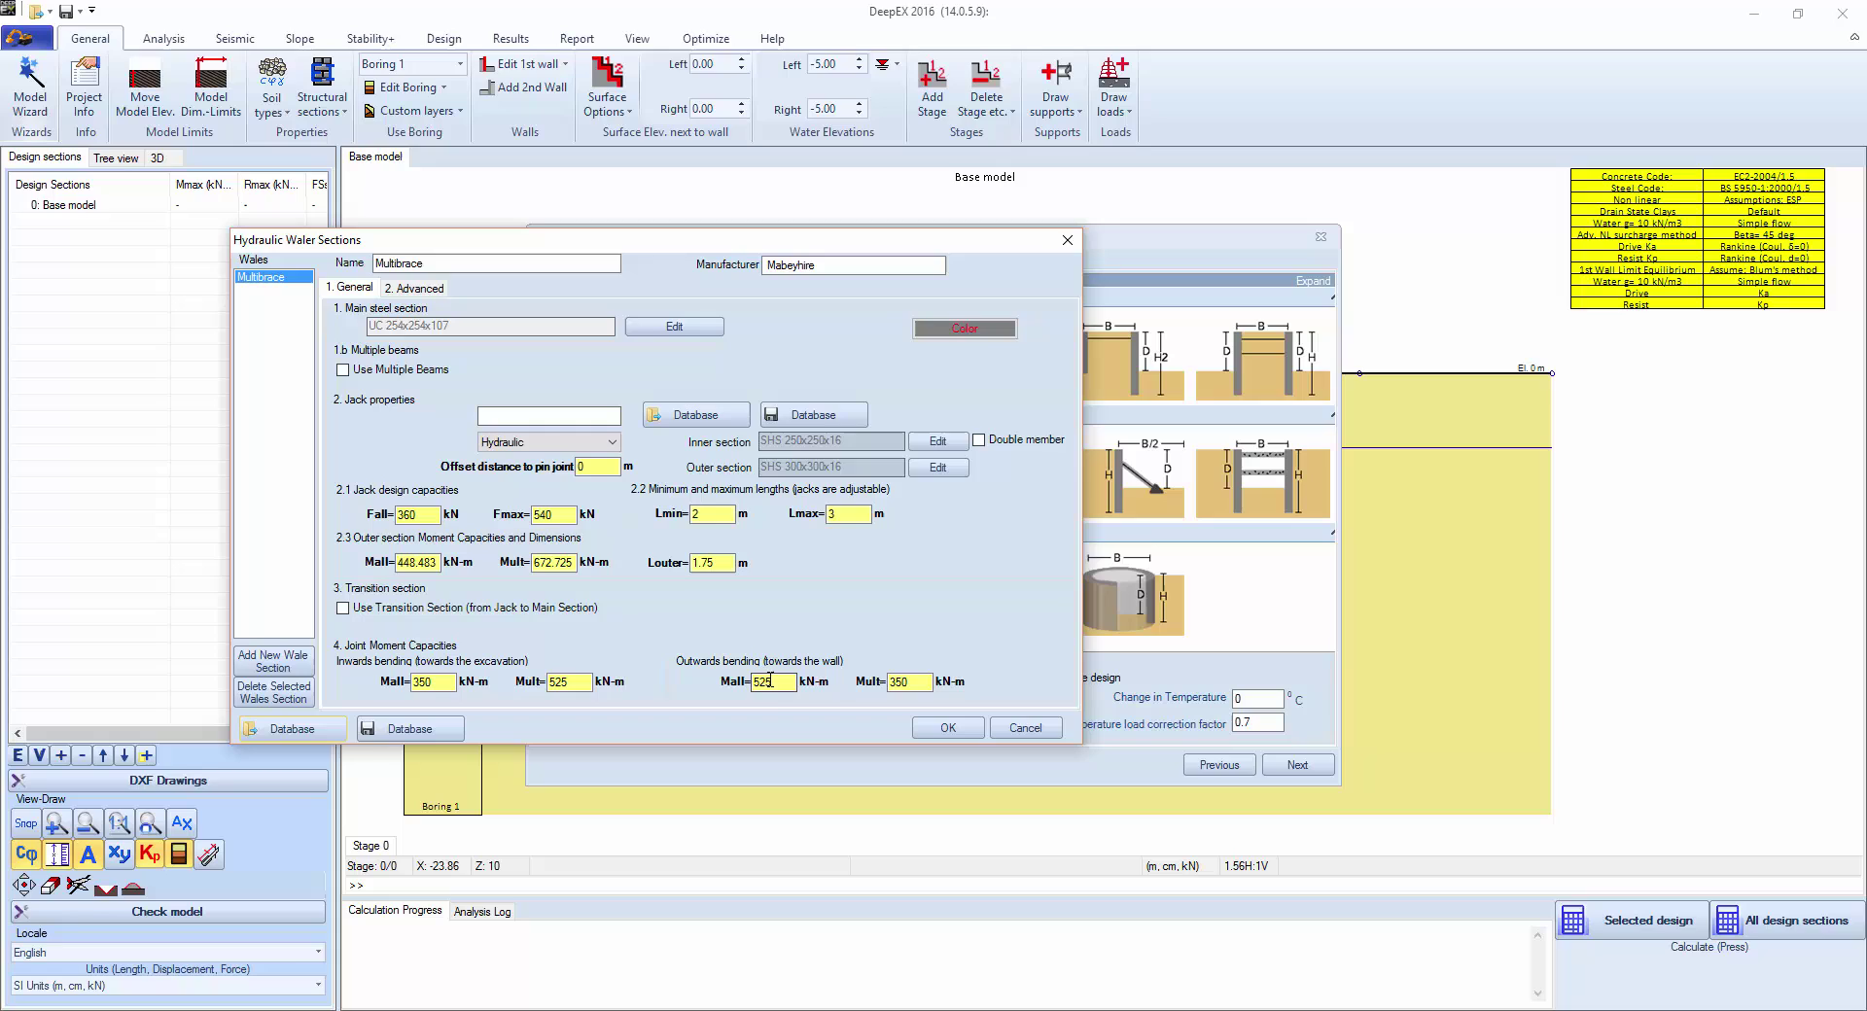
drag(770, 680, 738, 680)
text(359)
key(Tab)
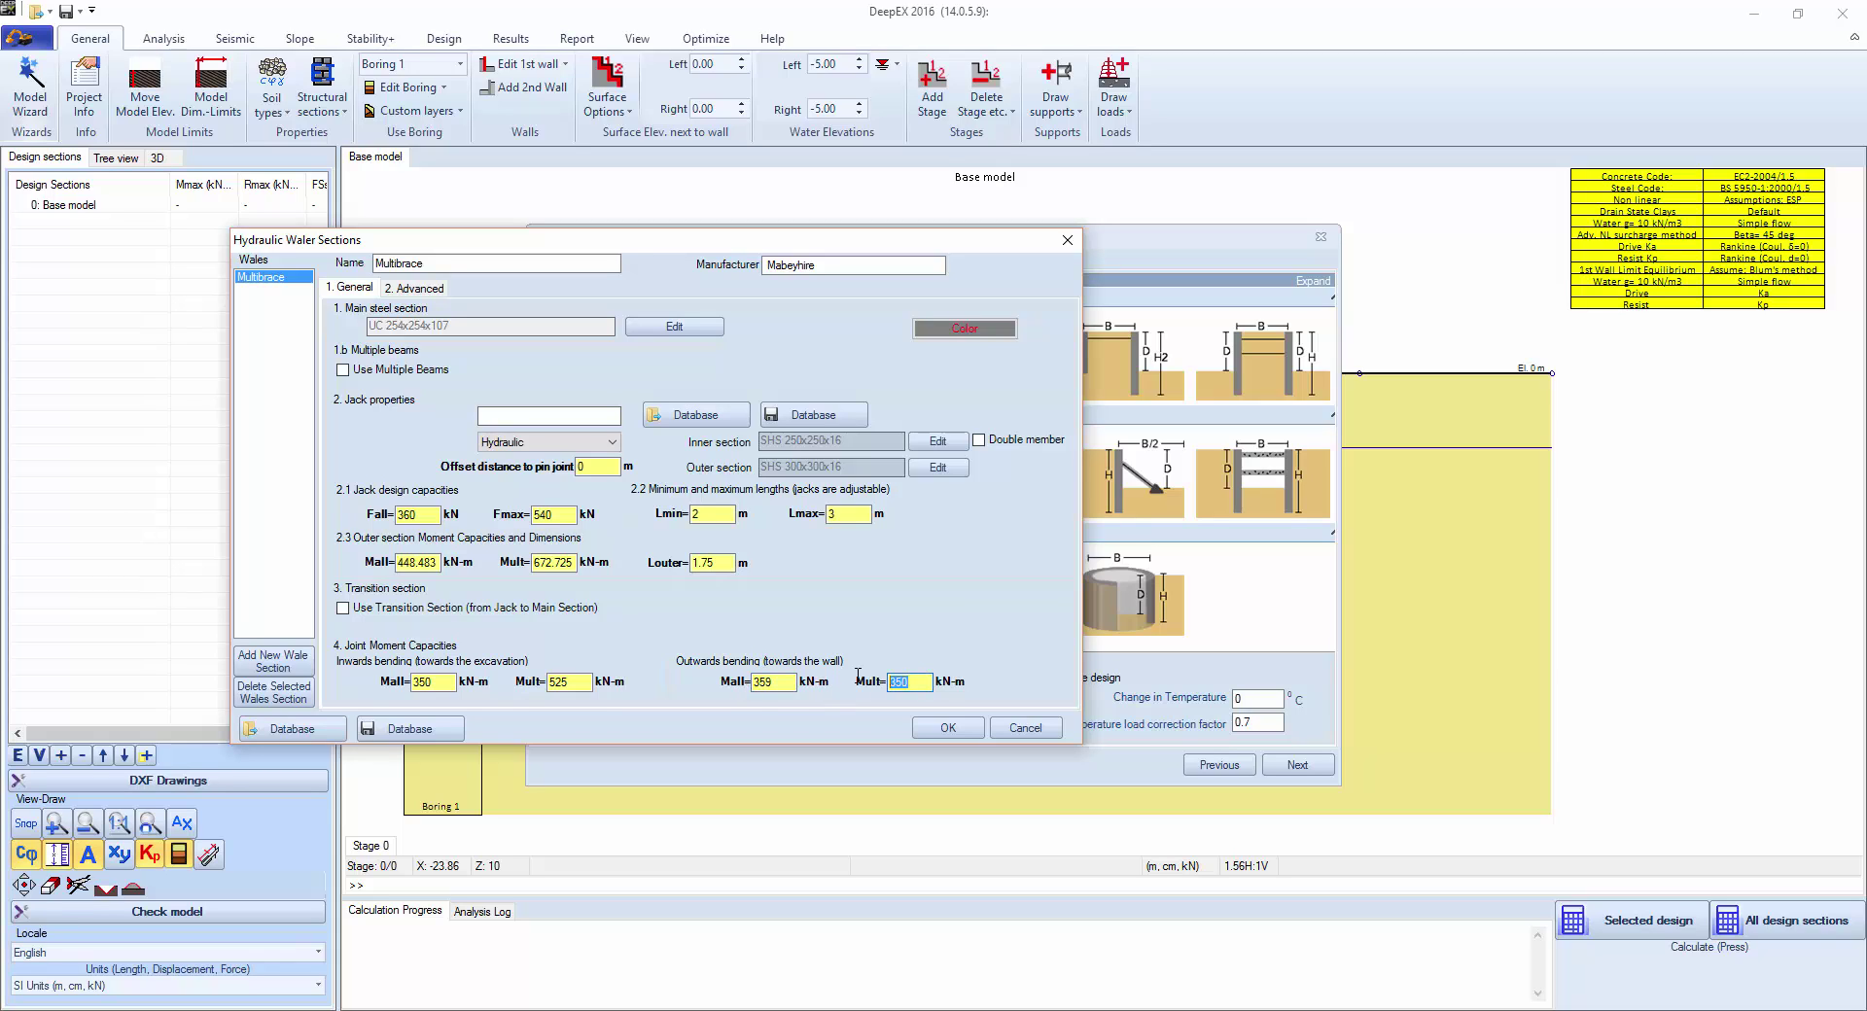
click(787, 682)
text(0)
Step: Review the Multibrace waler's standard main section lengths and the dimensions of its start, main and end joints
click(434, 292)
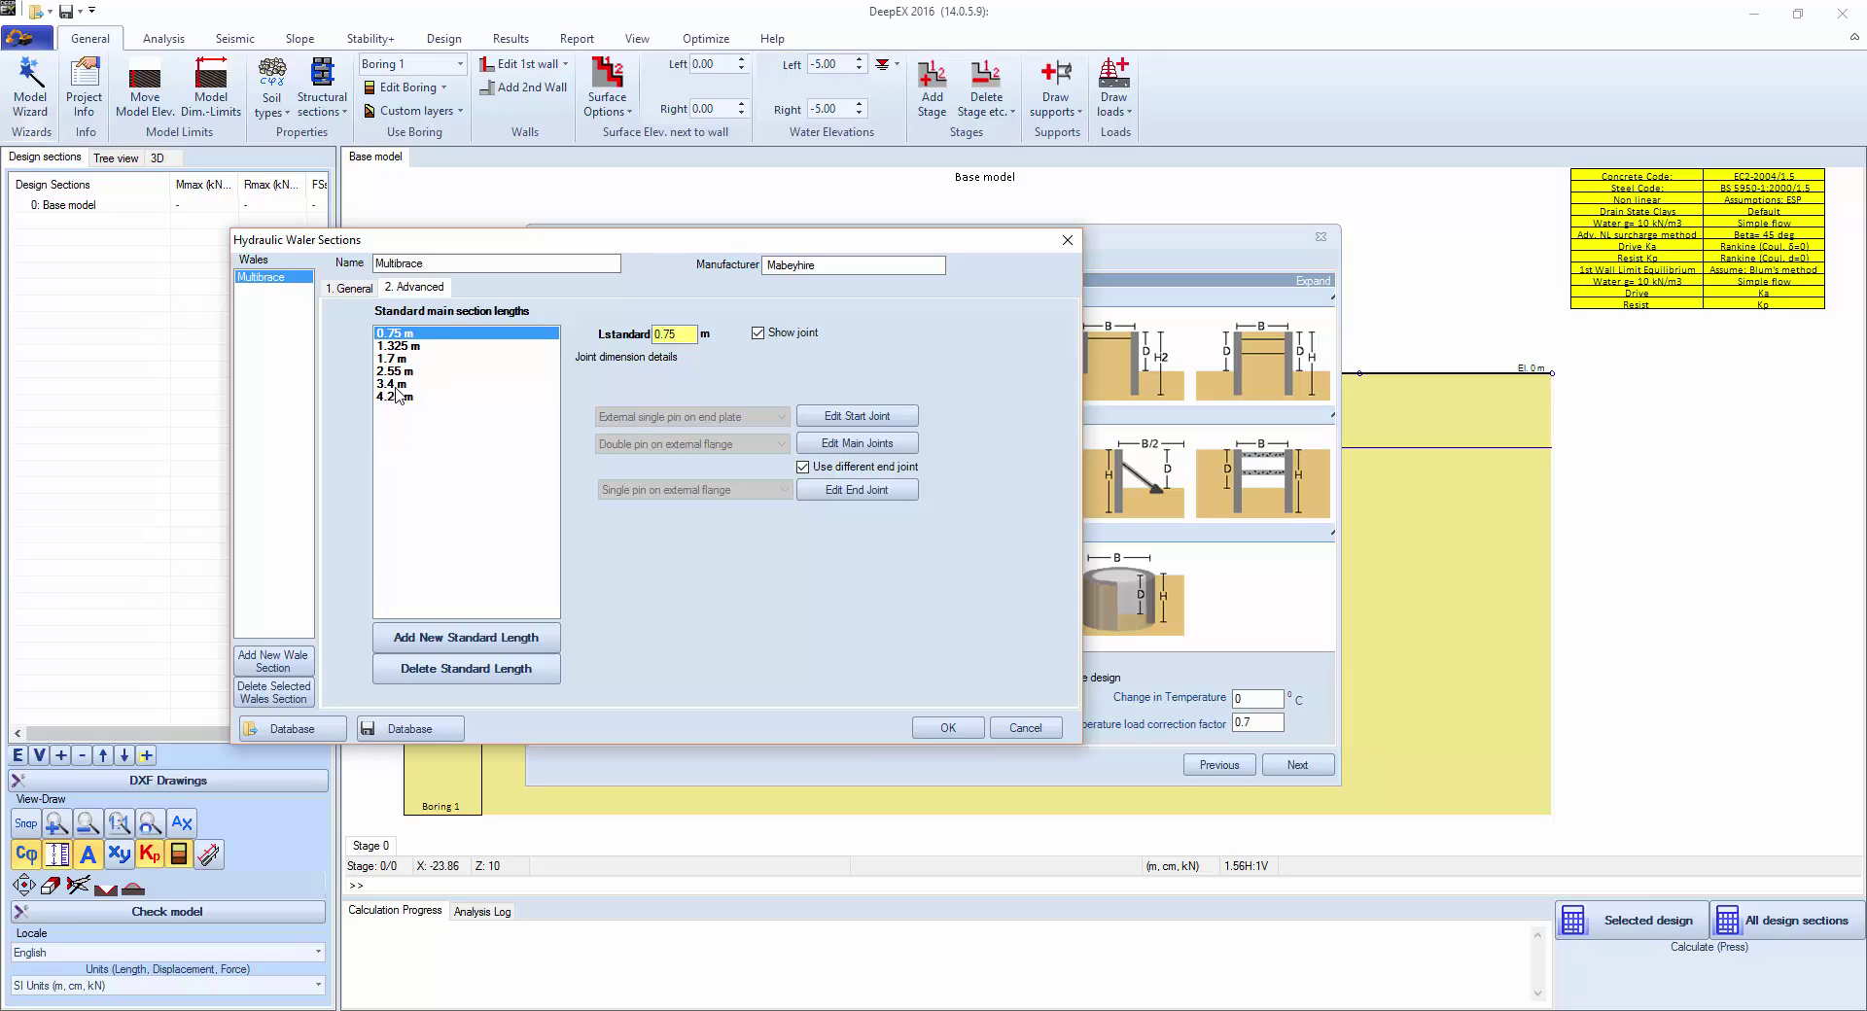
click(831, 418)
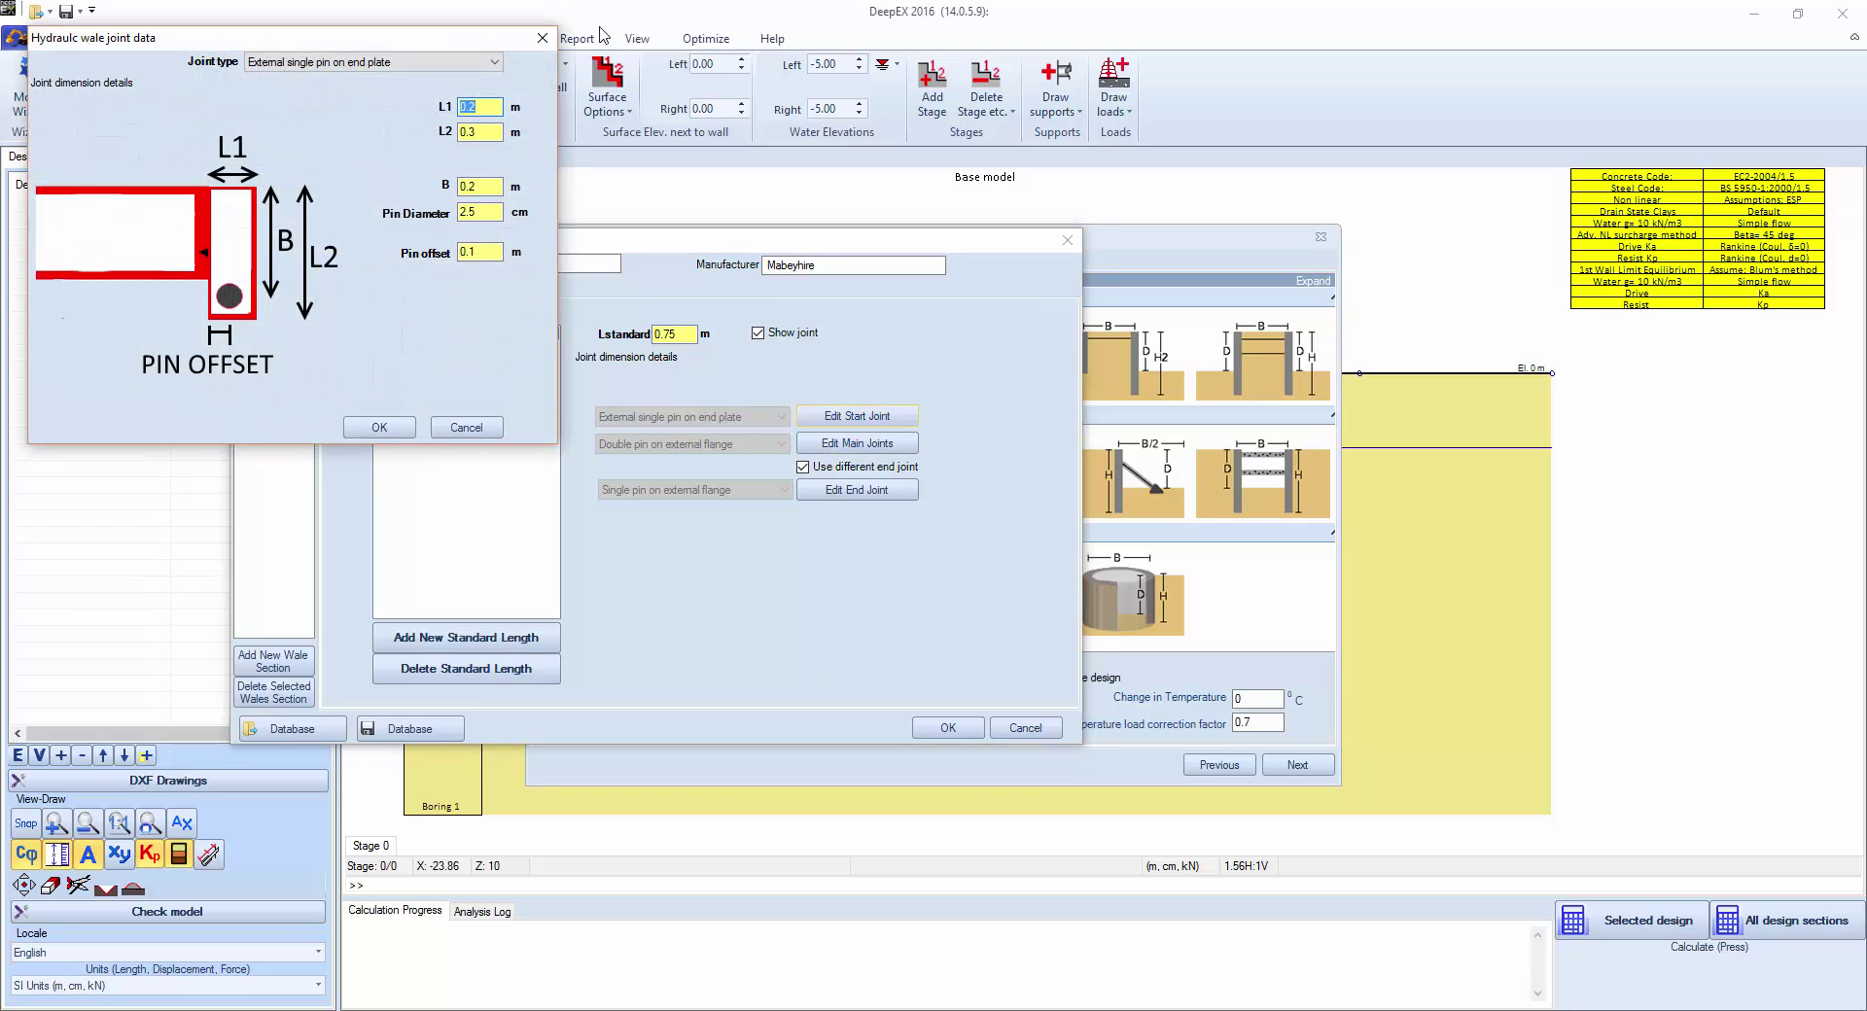
click(542, 34)
click(868, 449)
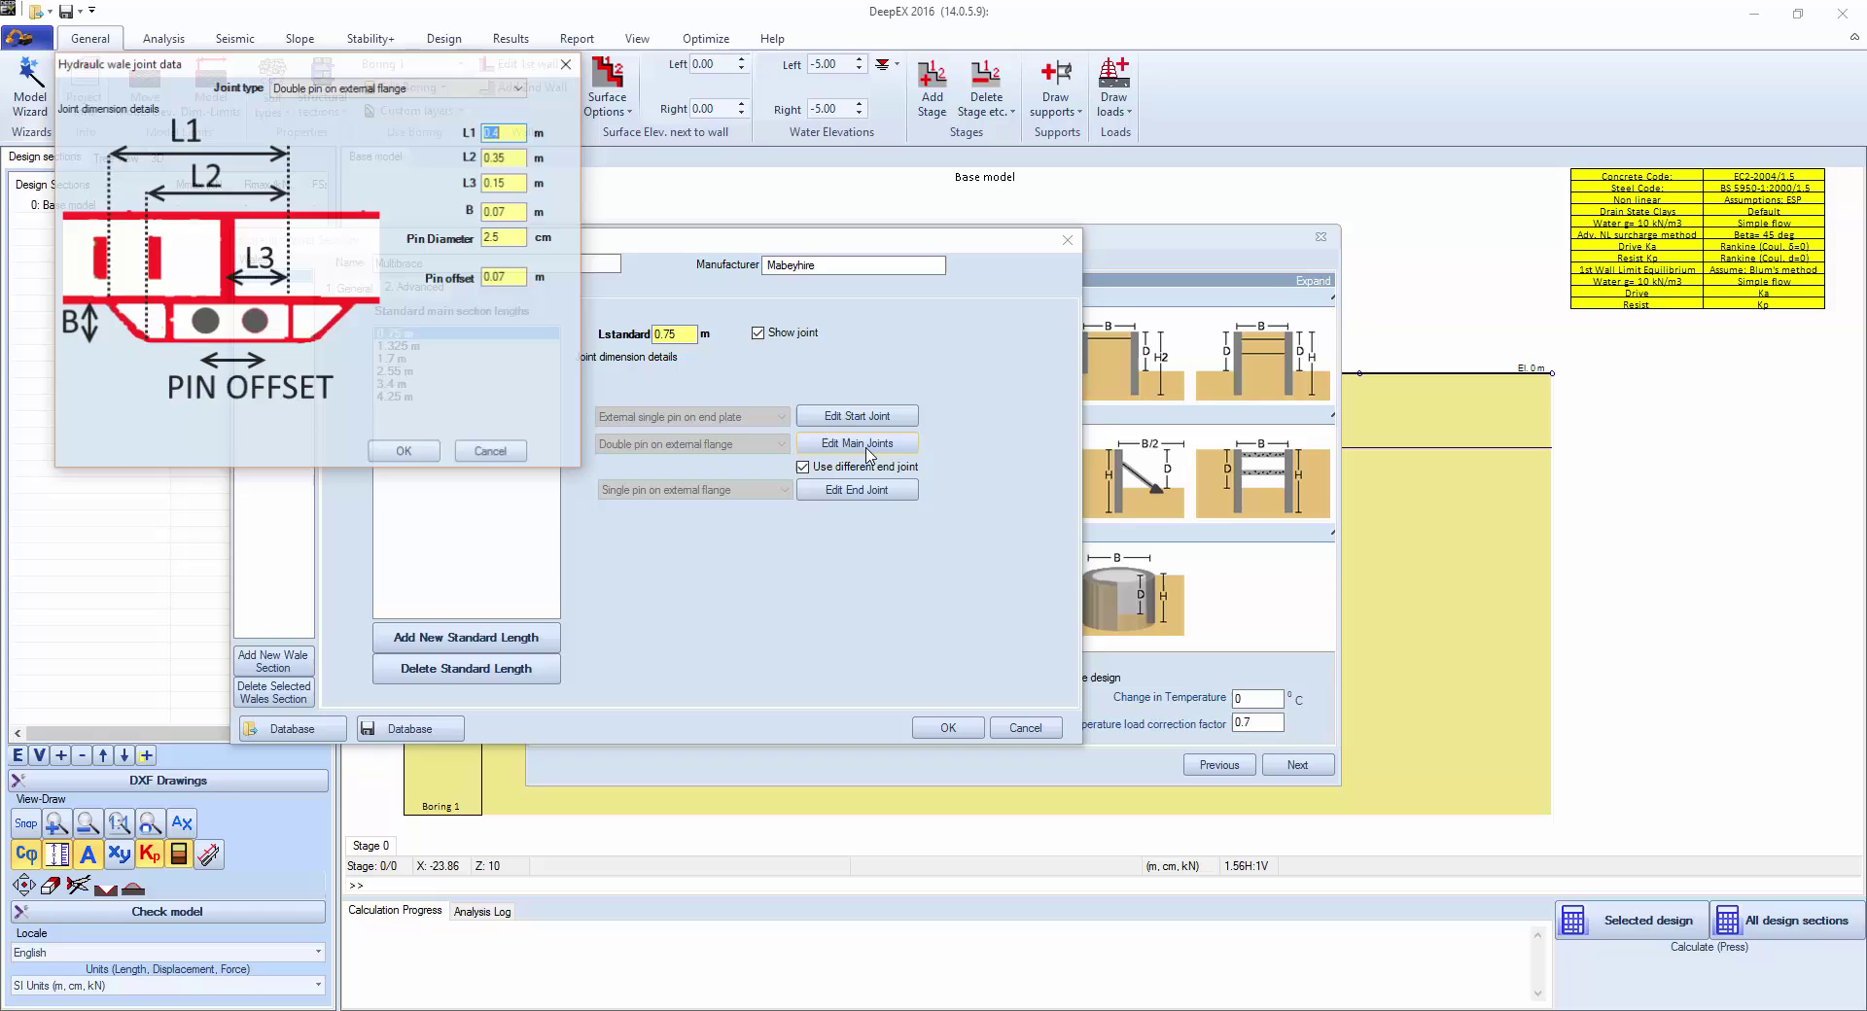
click(568, 64)
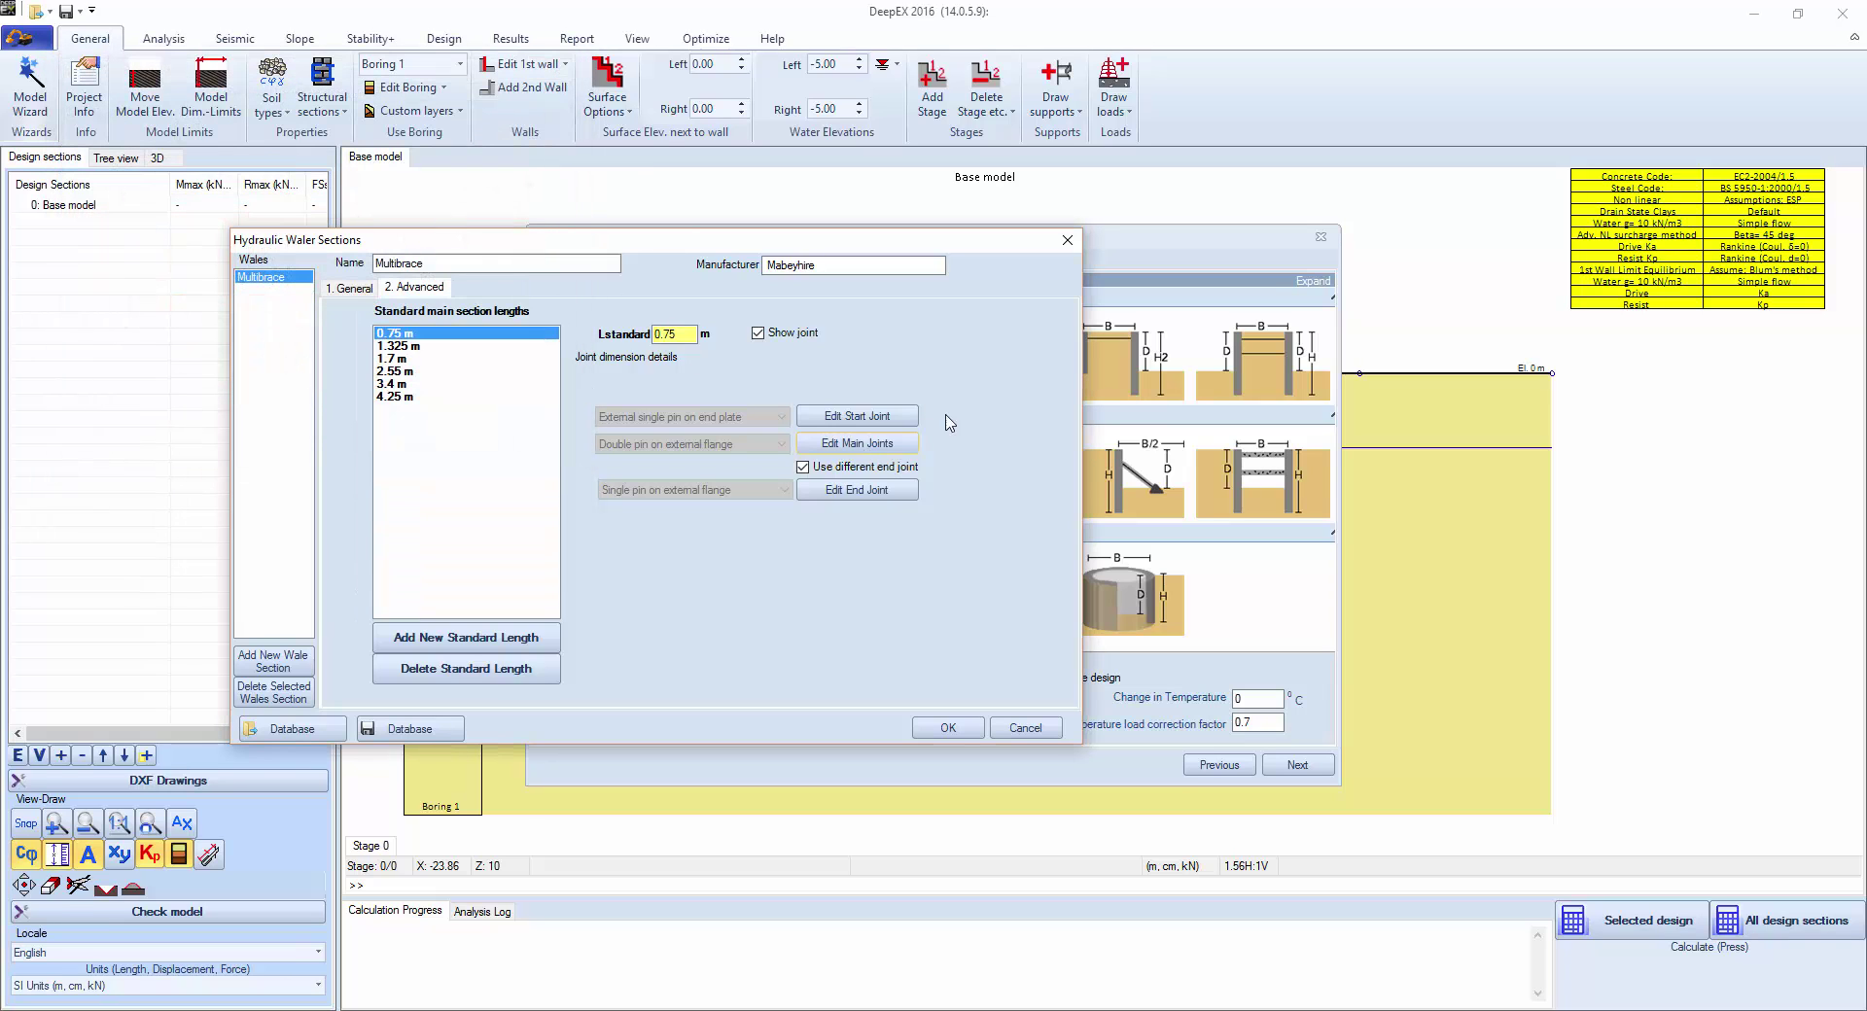
click(891, 496)
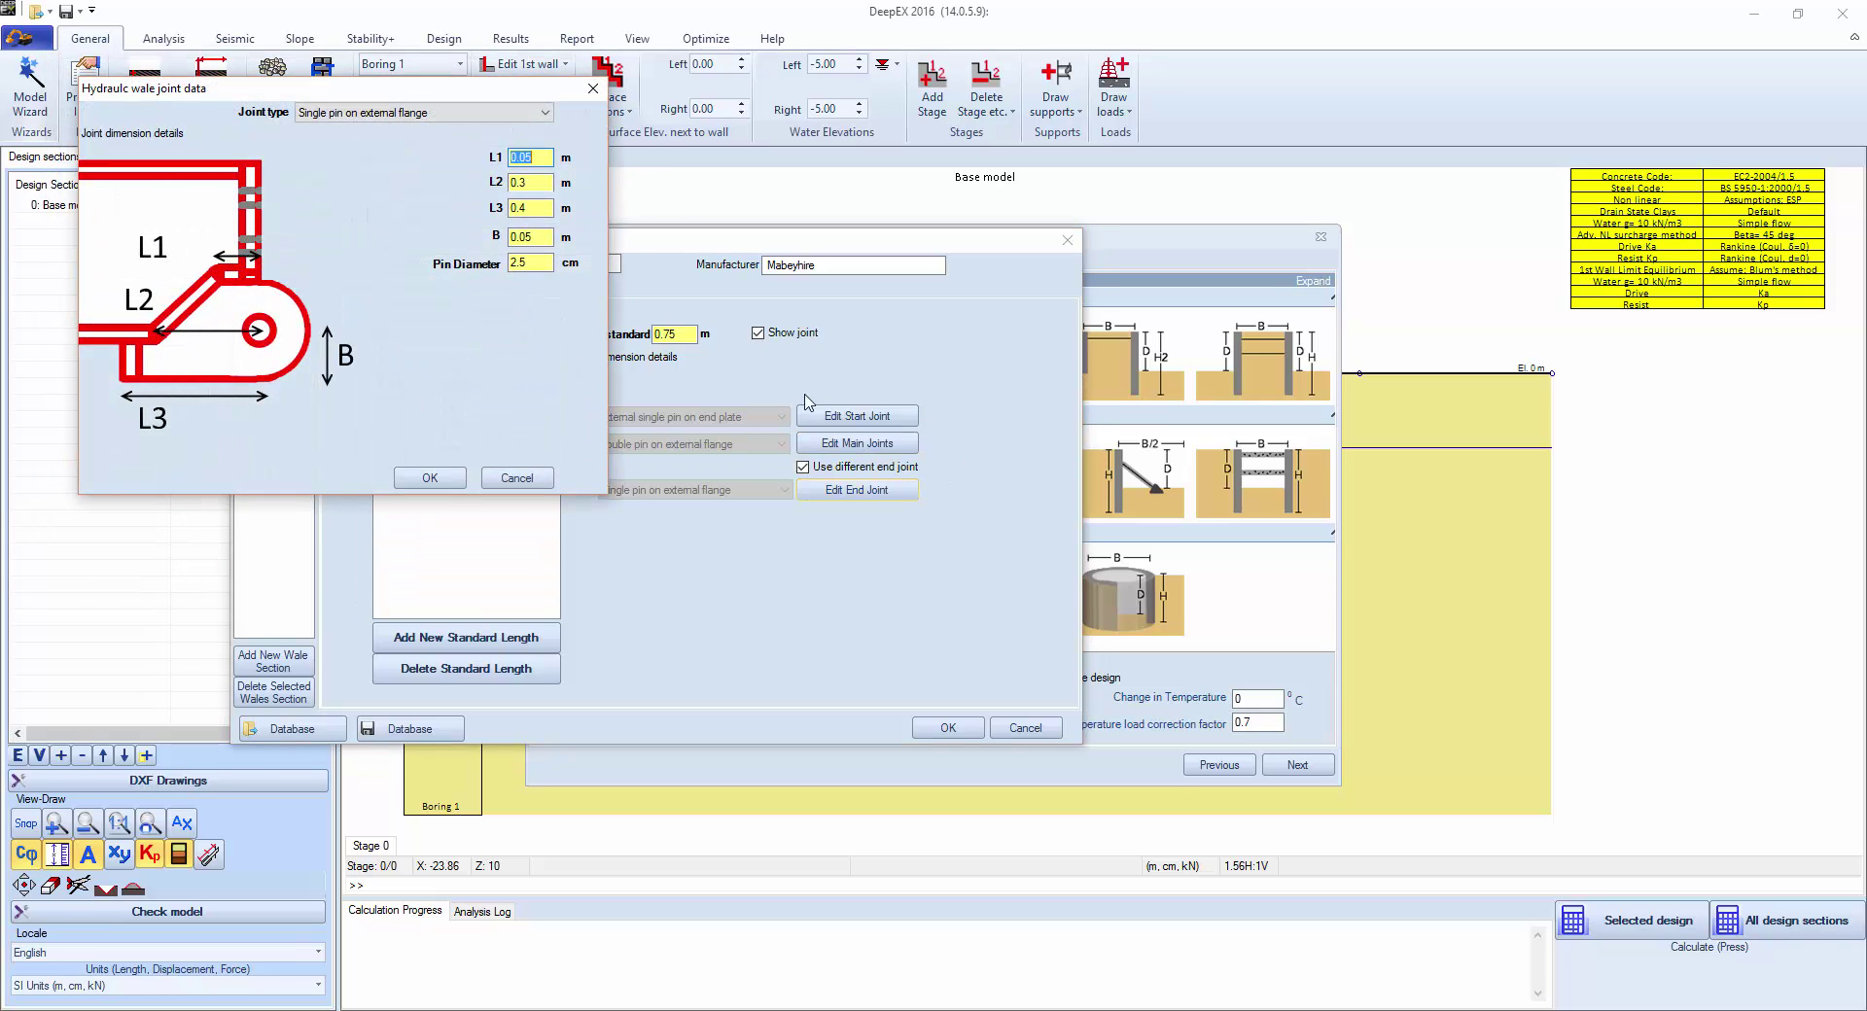
click(592, 87)
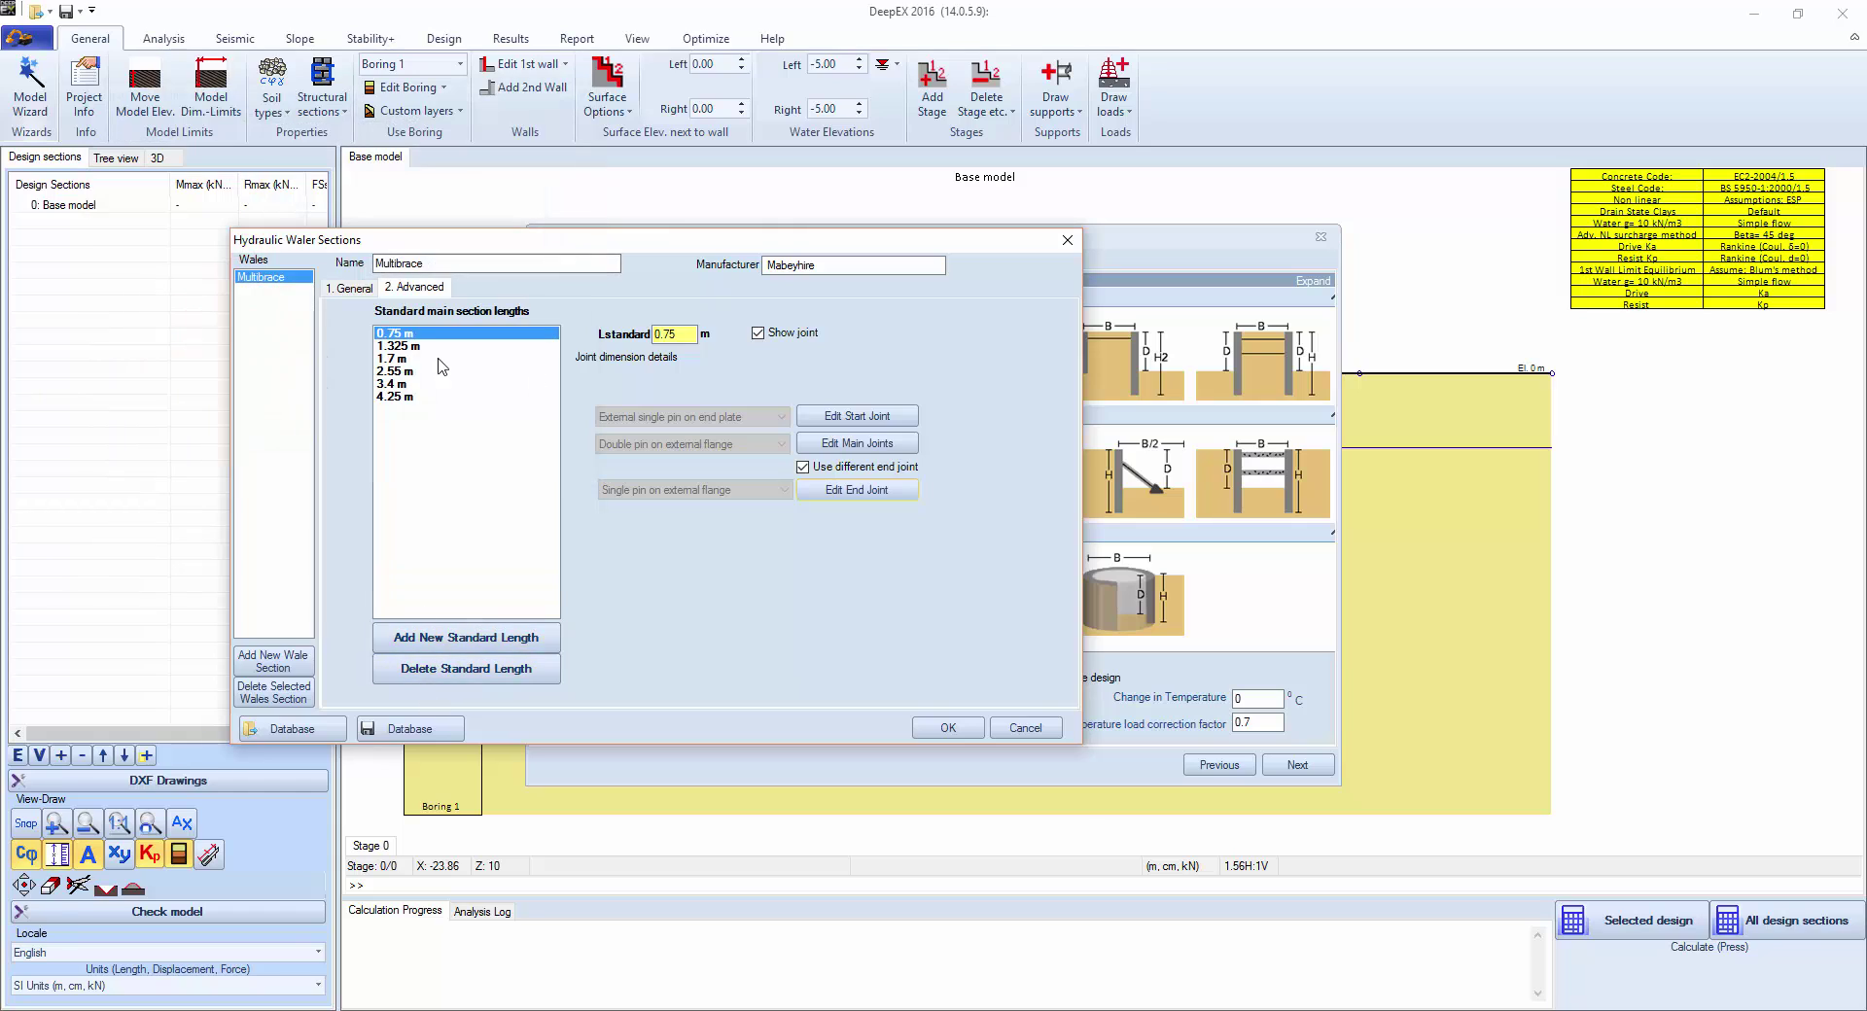
click(352, 288)
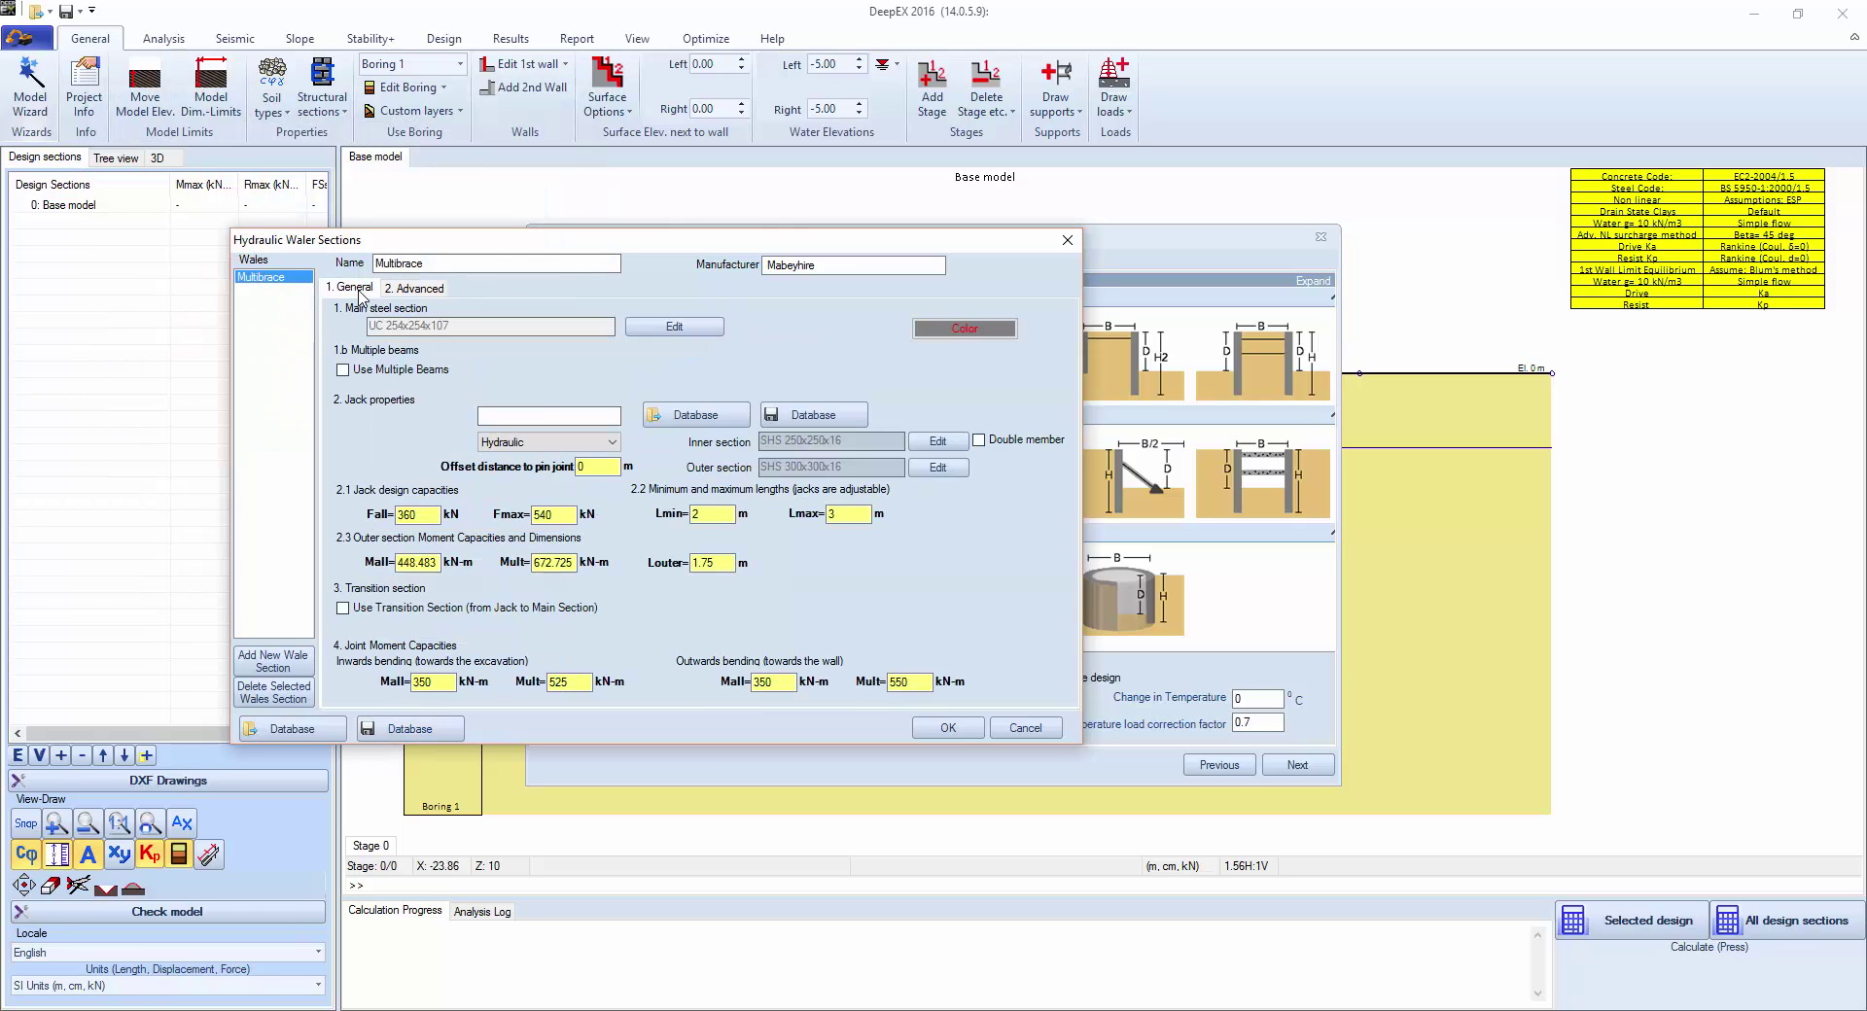
Step: Save the waler section as Multibrace.DEEPHW in the MabeyHire database folder, replacing the existing file, and accept the waler sections
click(408, 729)
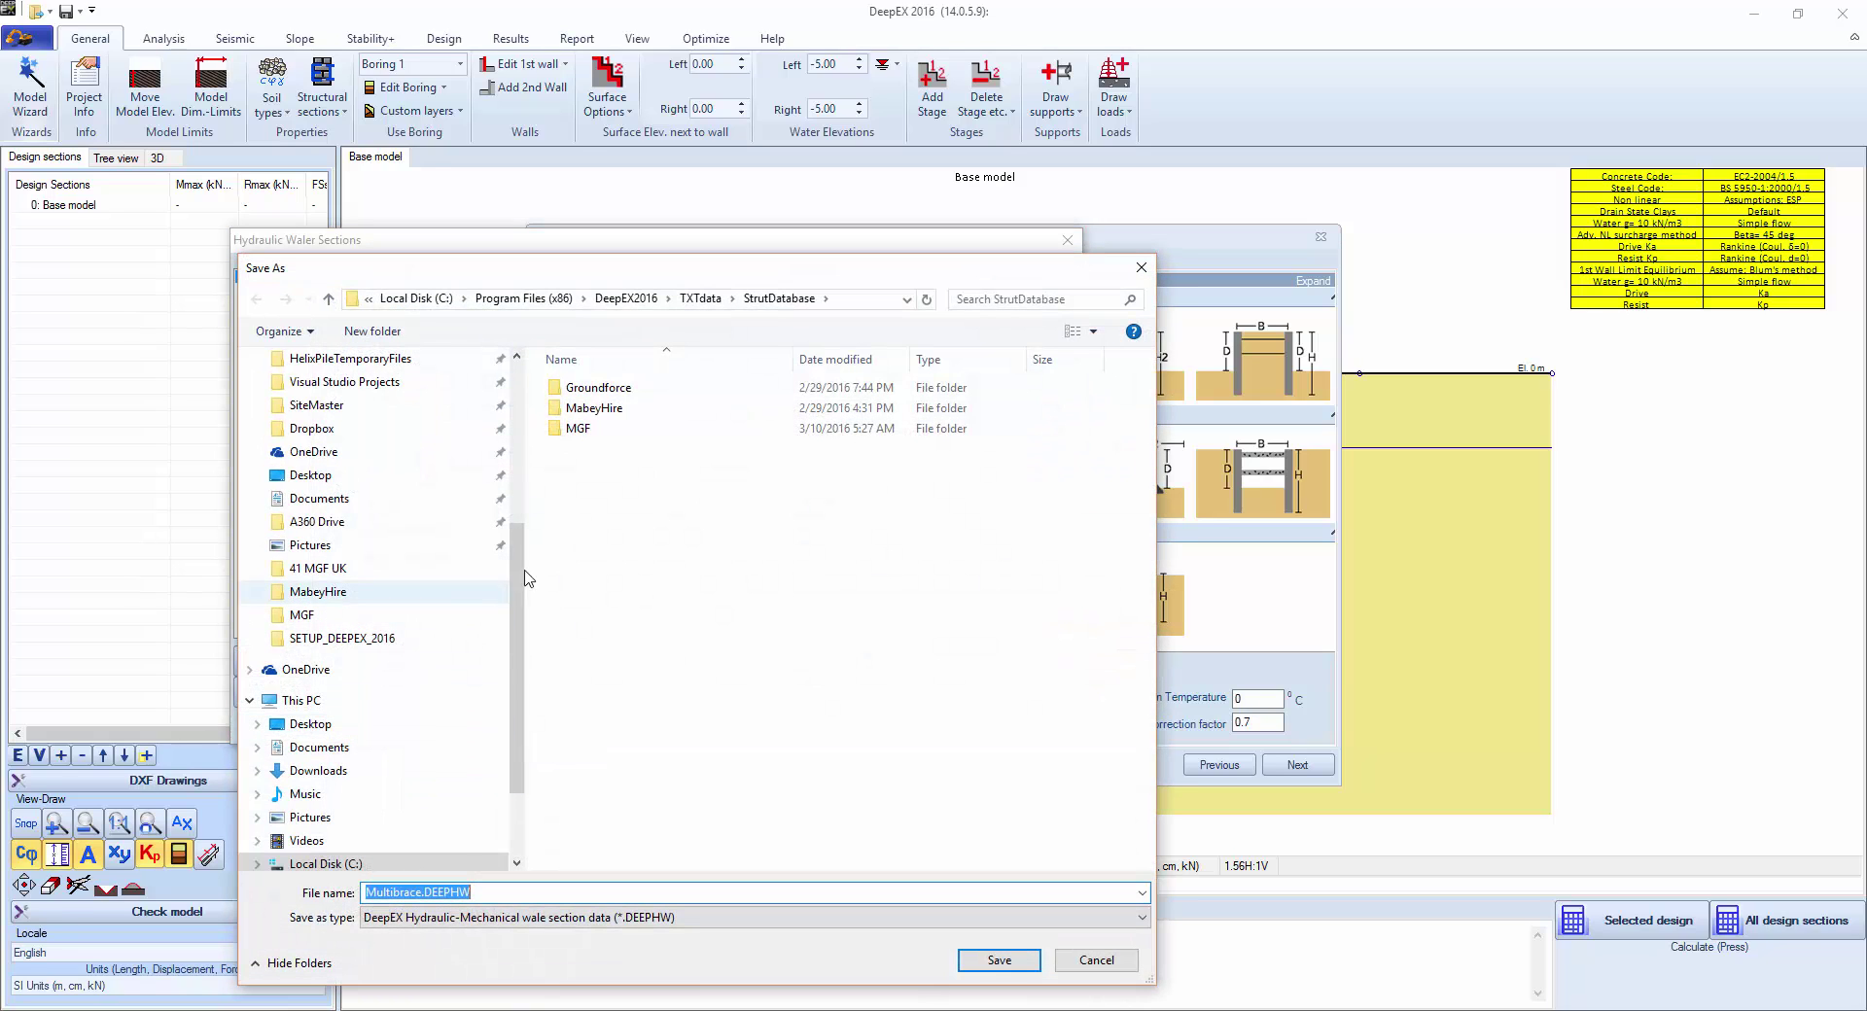
double_click(593, 408)
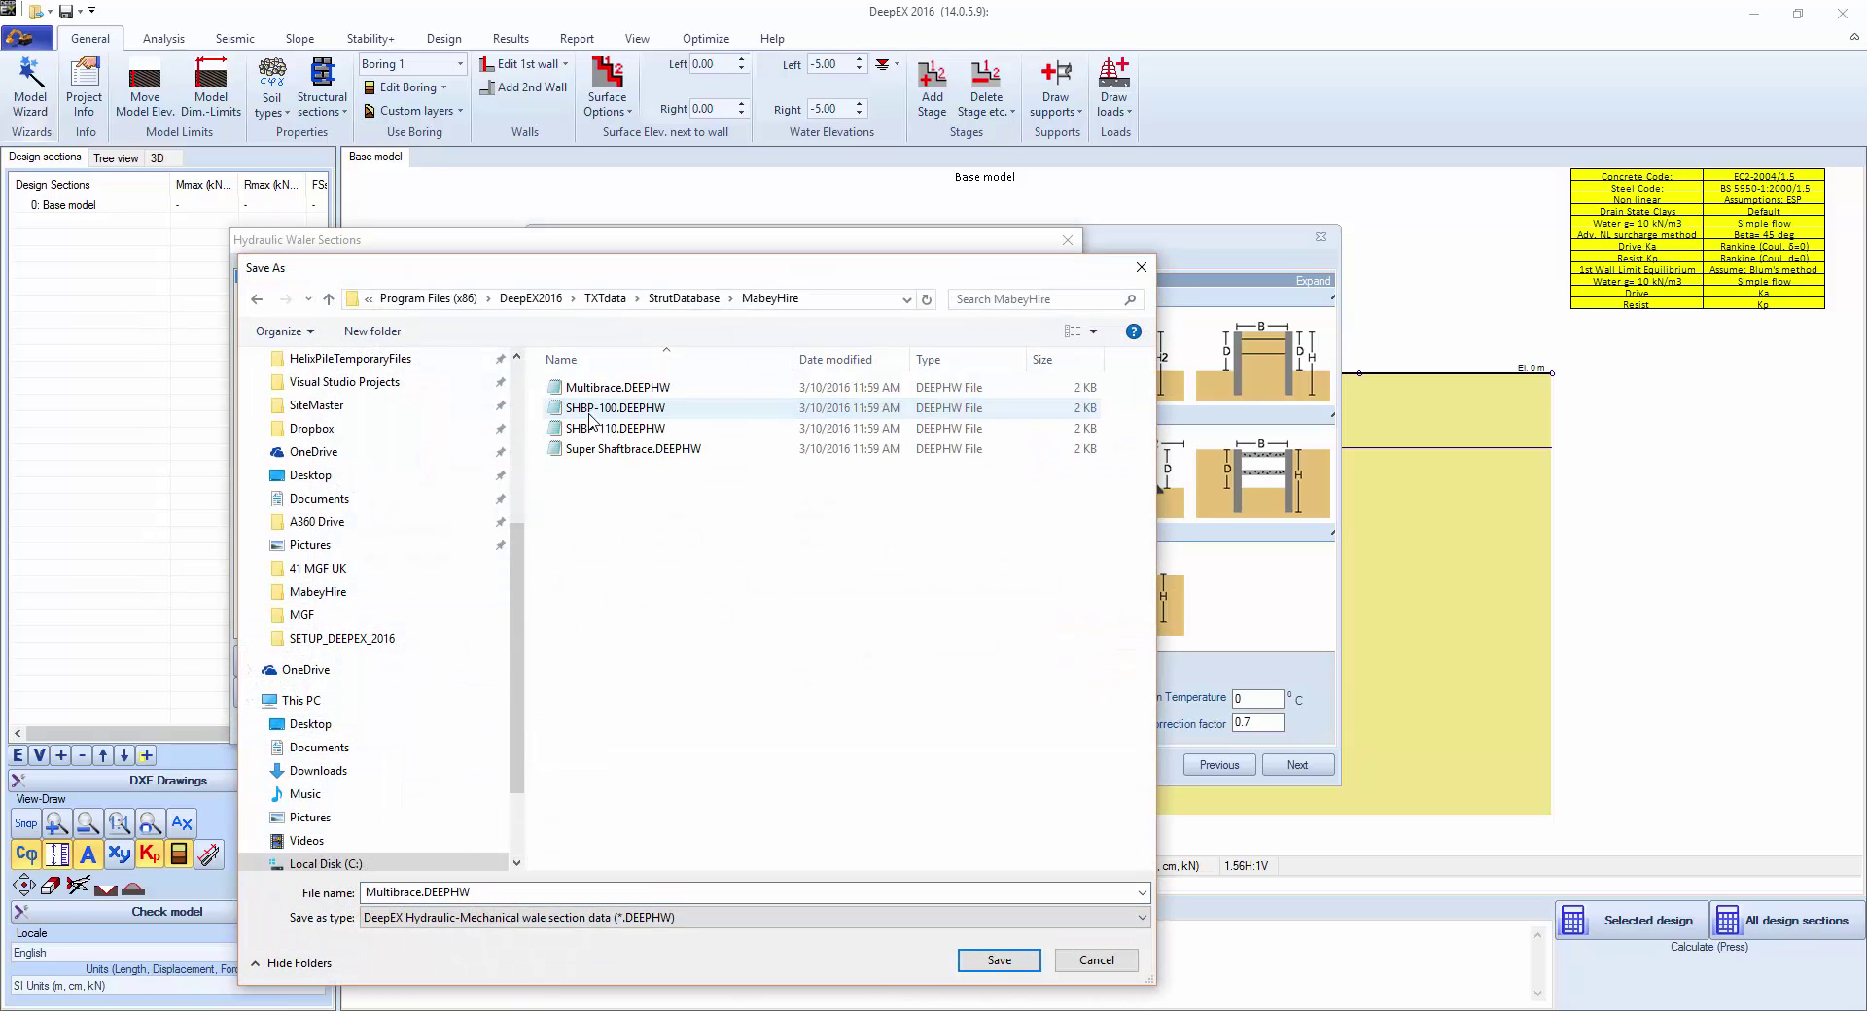
click(998, 961)
click(989, 520)
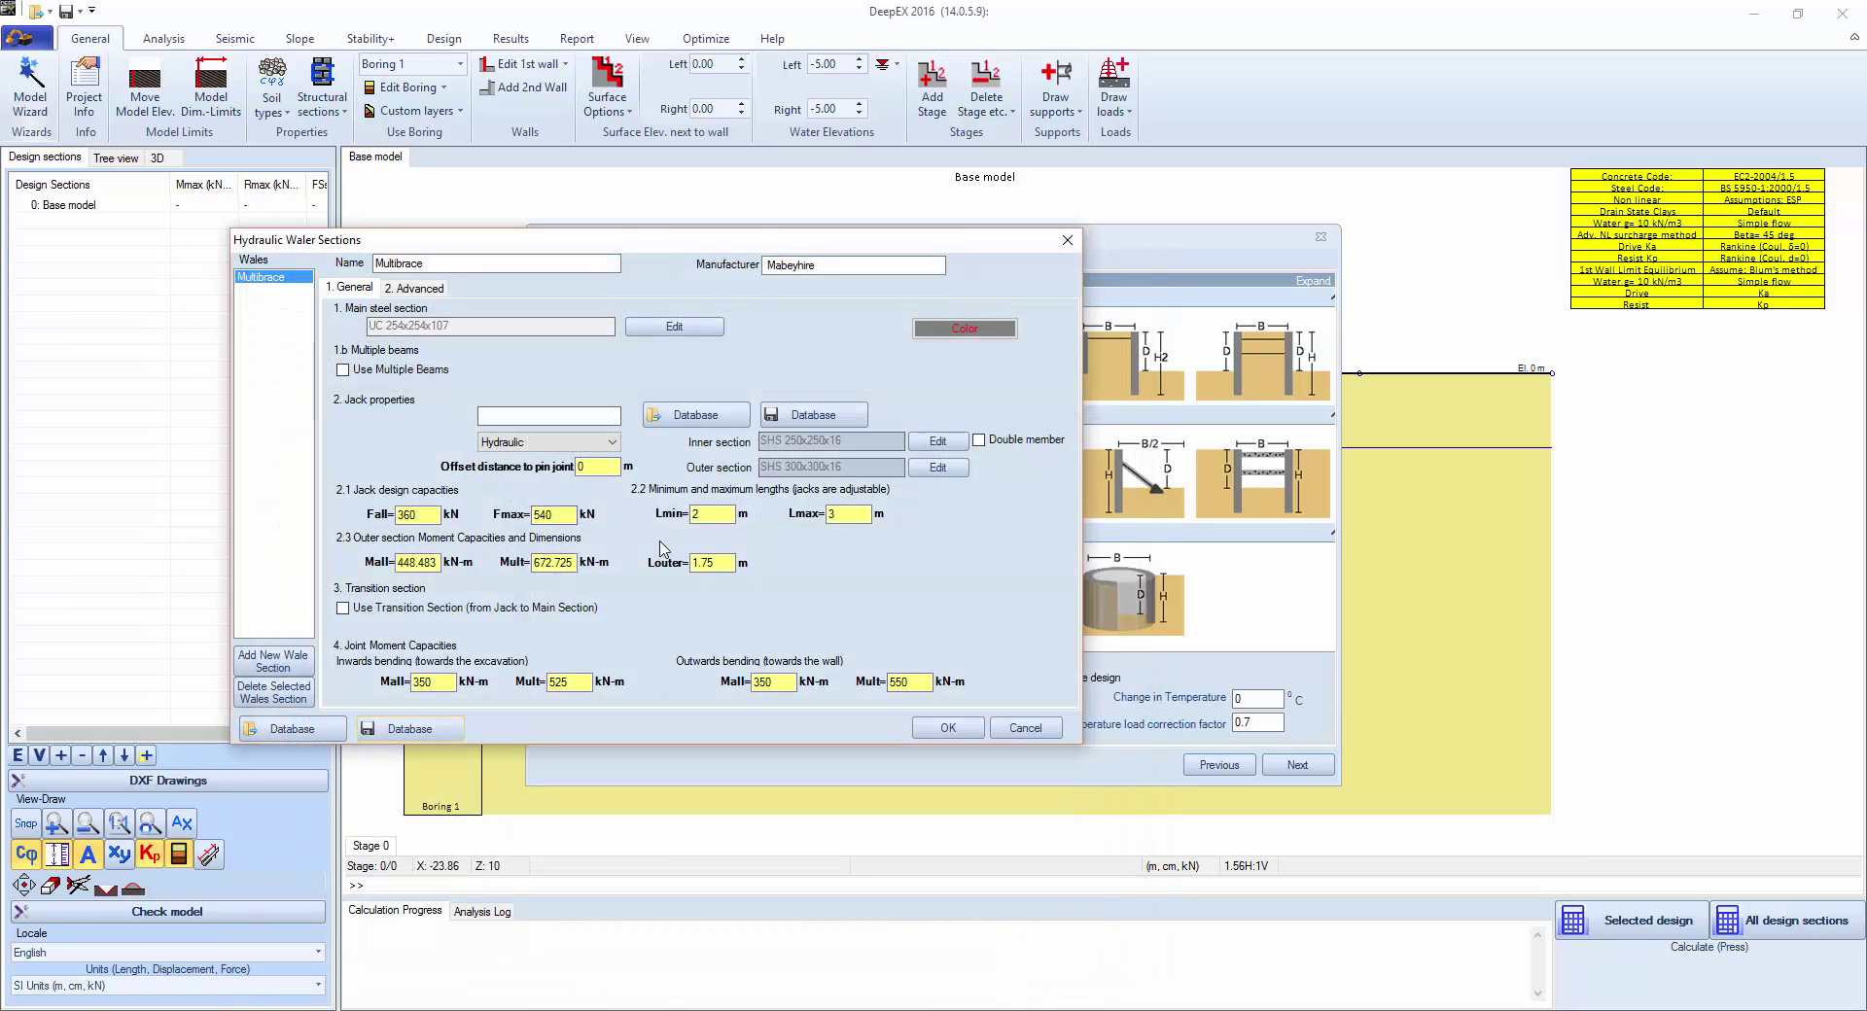
click(941, 728)
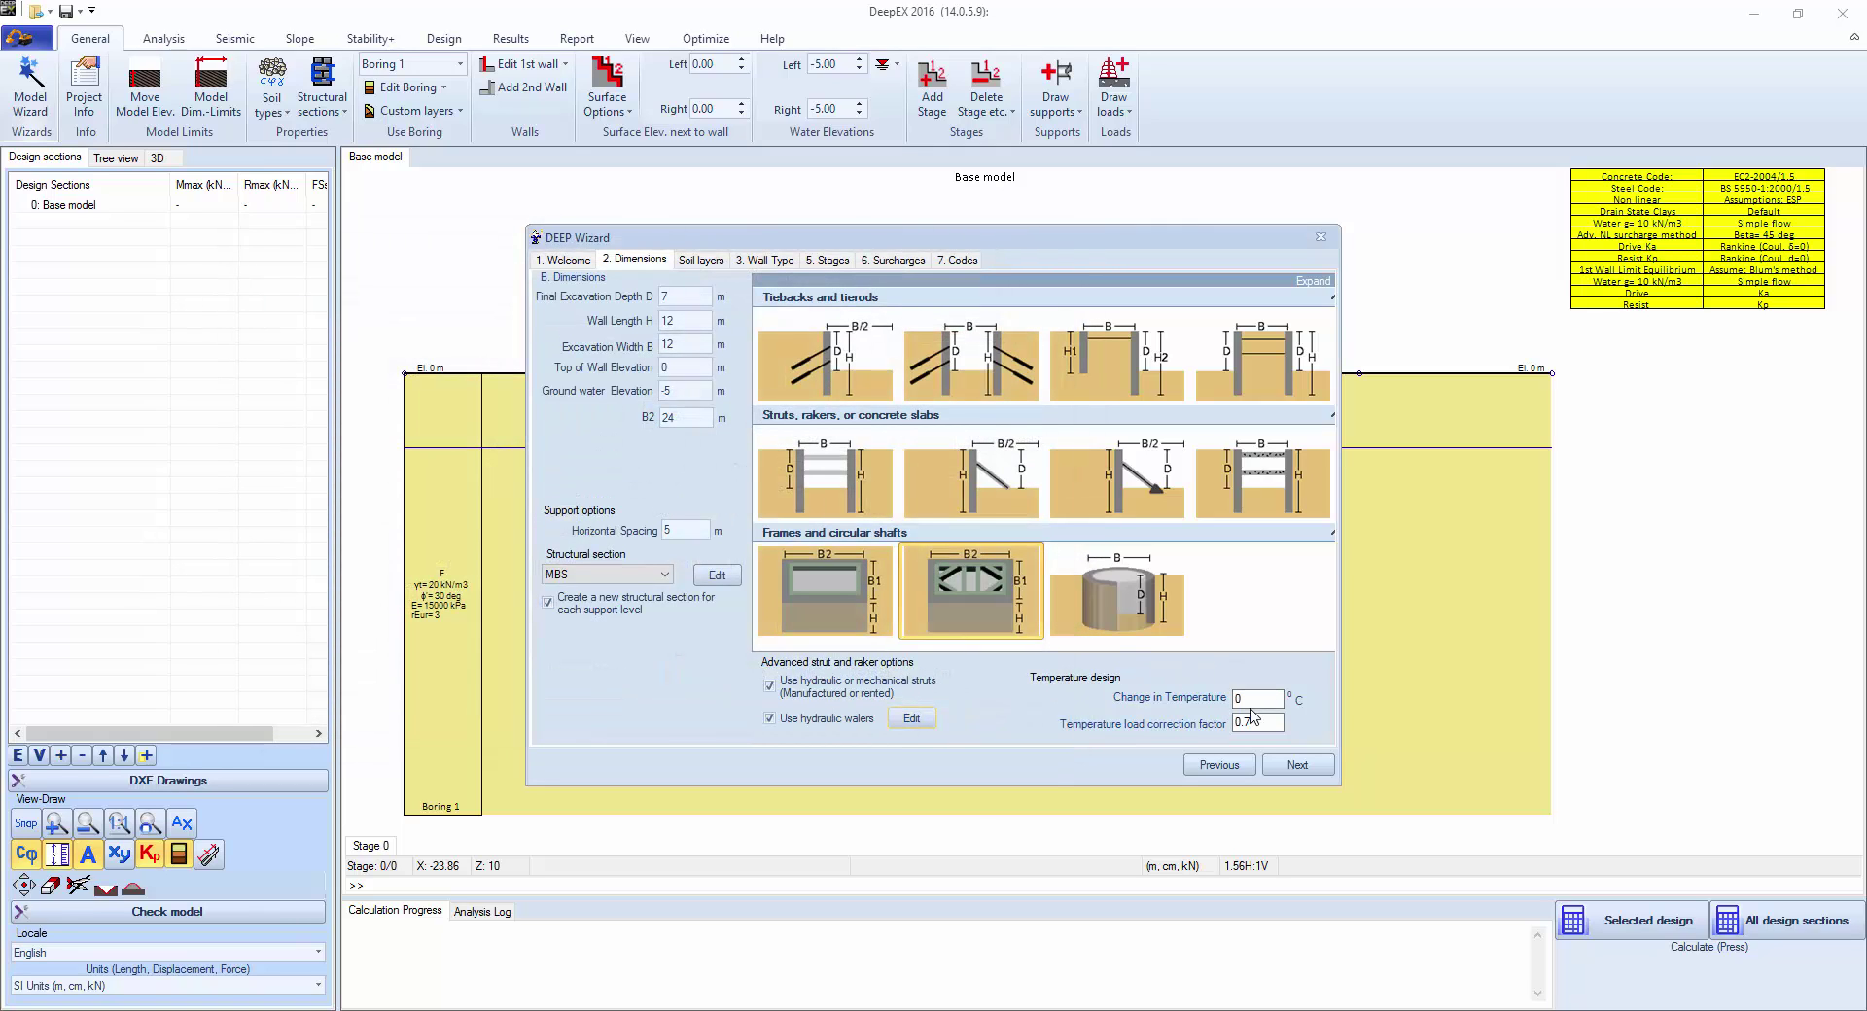
Step: Advance to the wizard's soil layers and open the soil types with the test data for soil F shown
click(1284, 768)
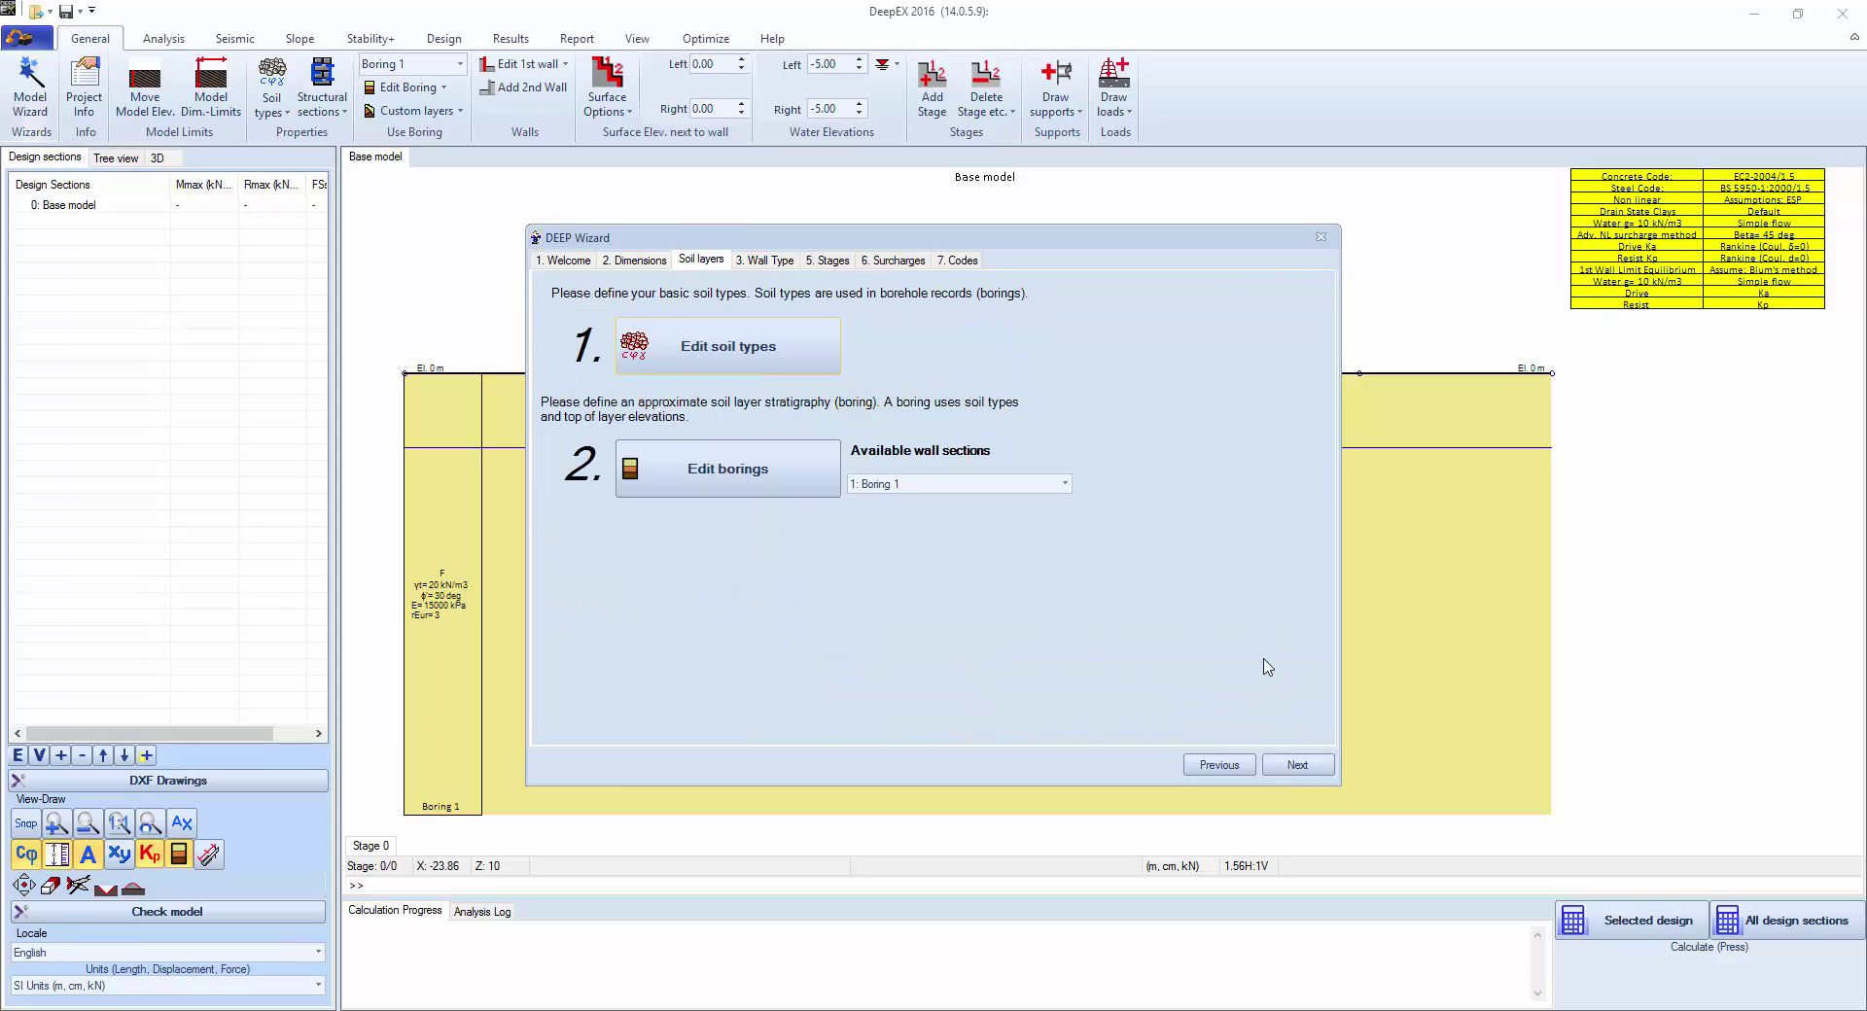
click(708, 353)
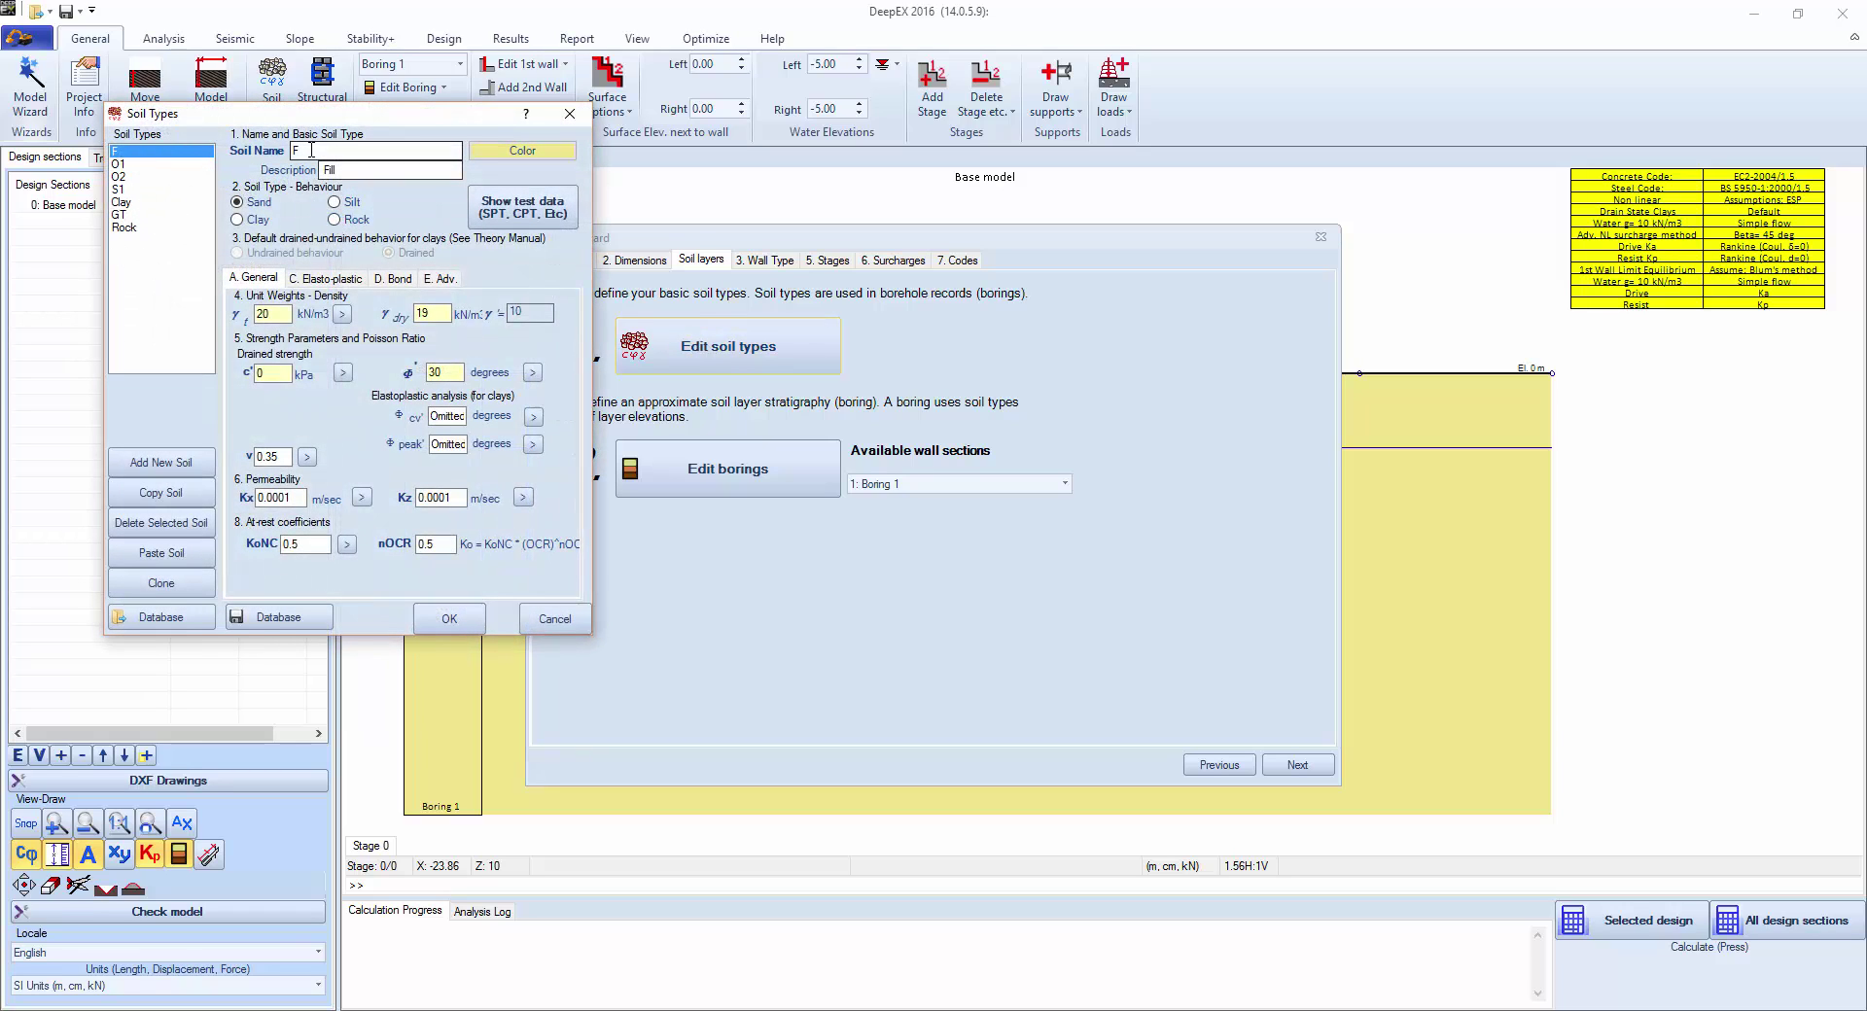
drag(343, 115, 971, 210)
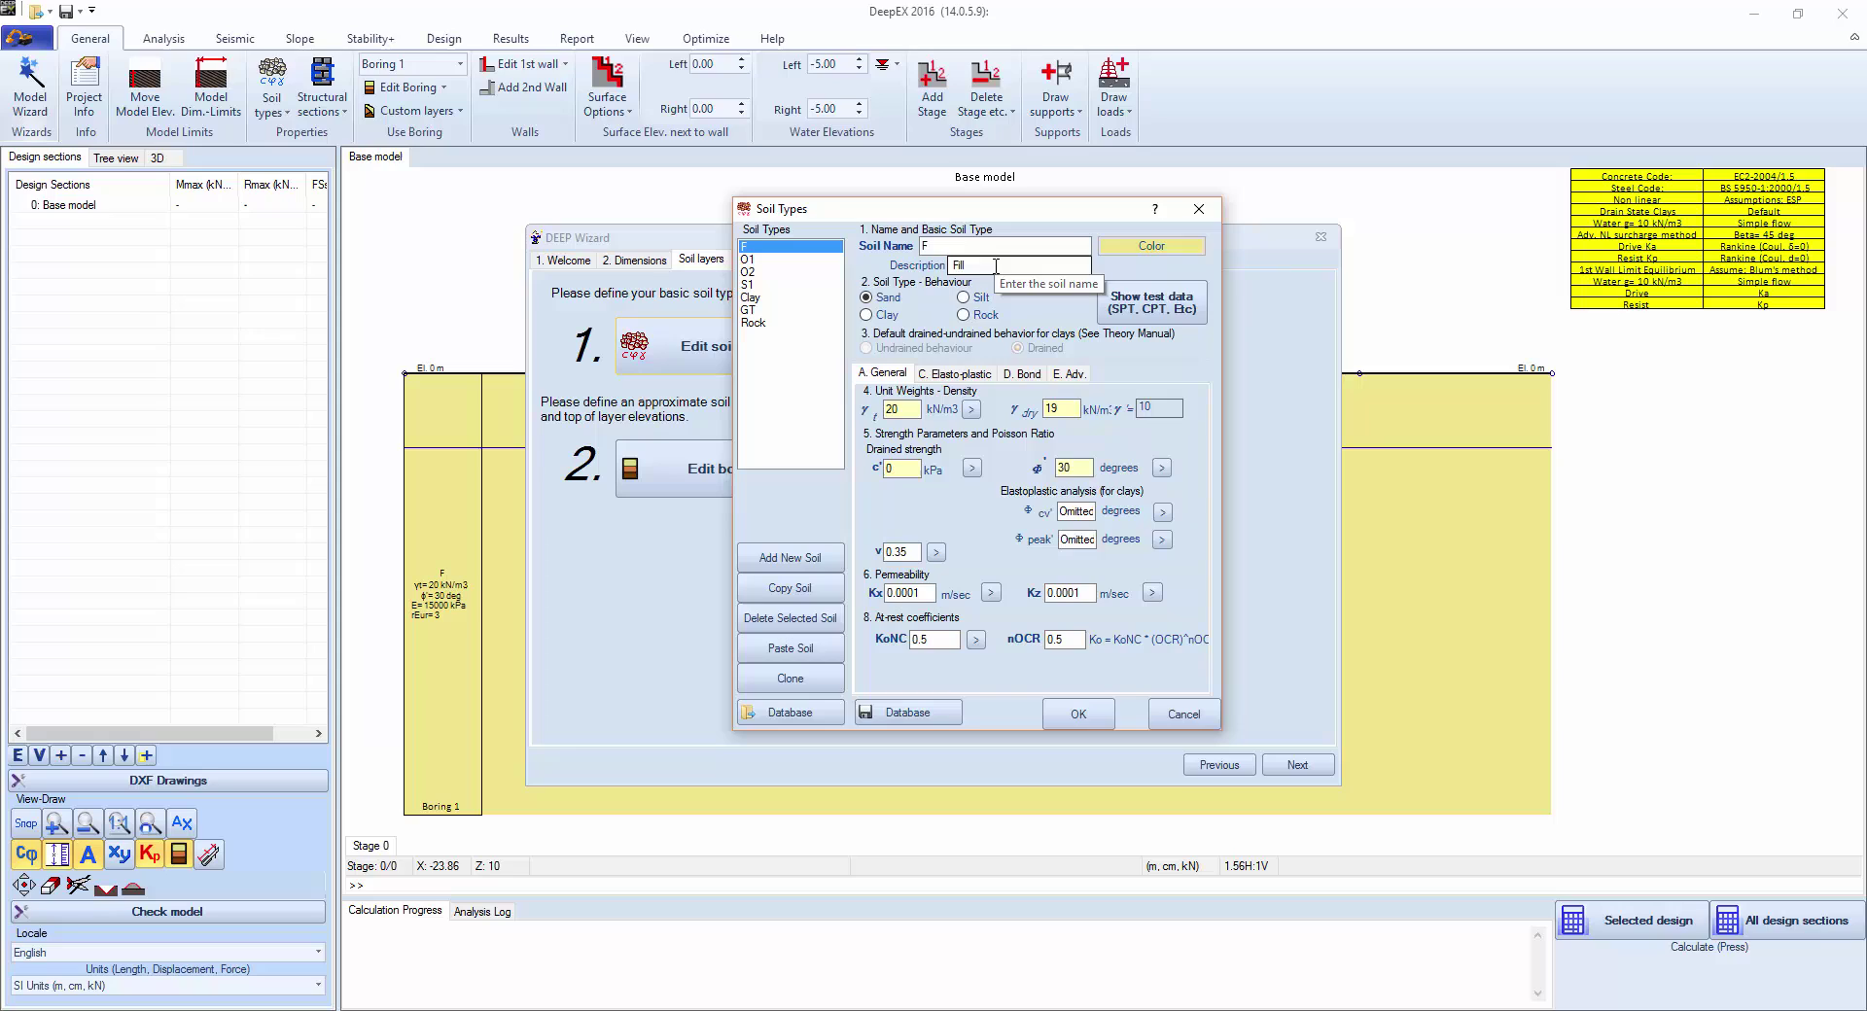
click(1144, 313)
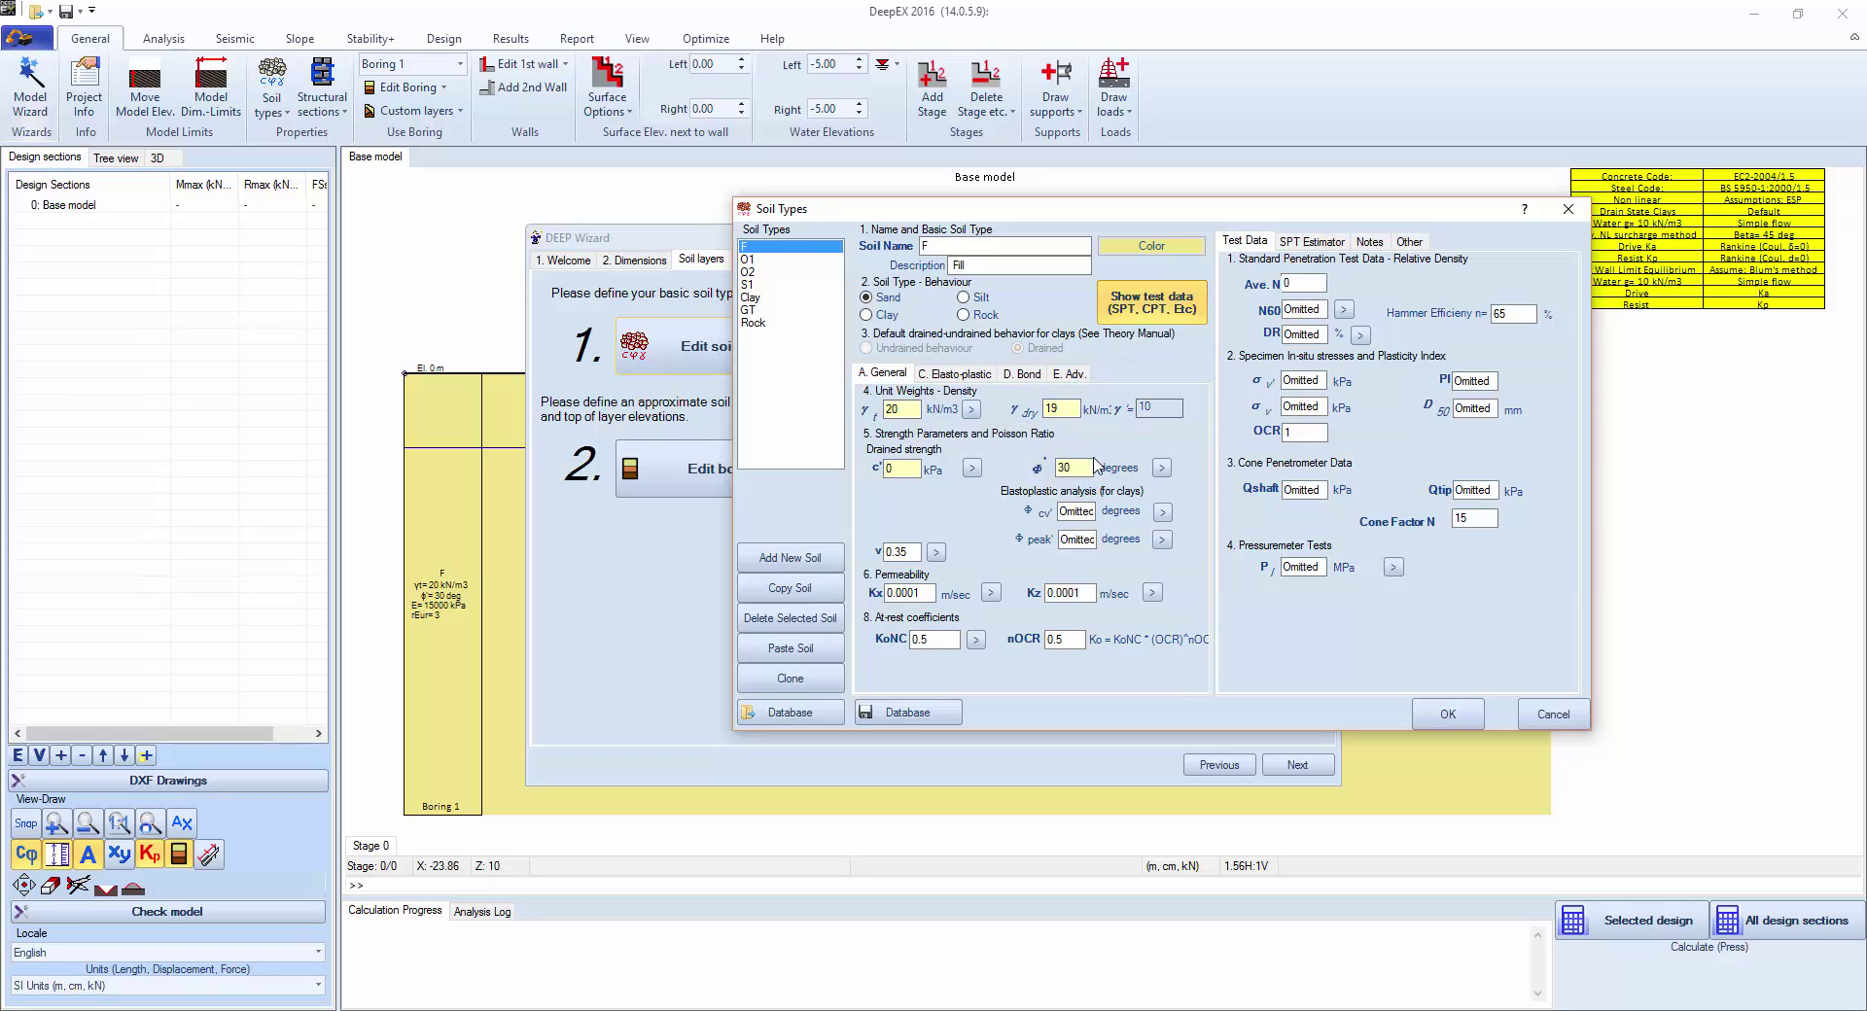
Step: Set soil F's elasto-plastic model to Exponential and review the estimation options for Eload, exp and αv
click(958, 373)
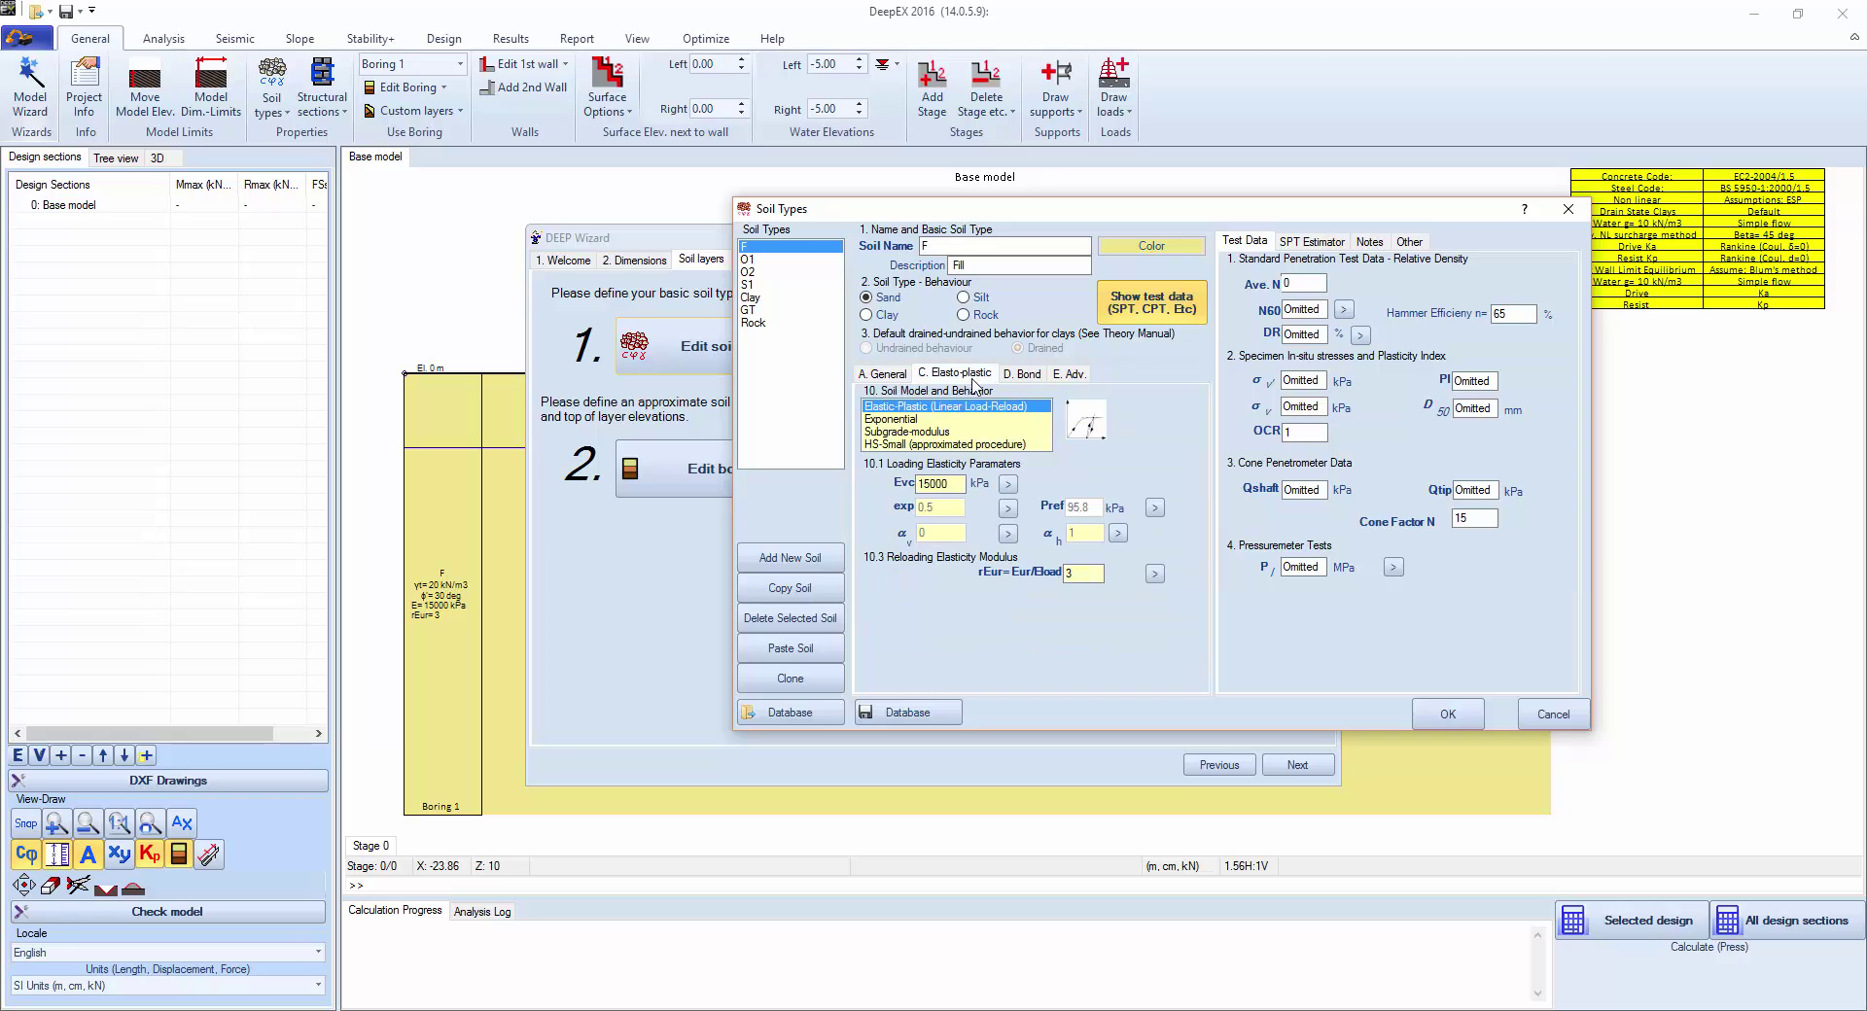
click(919, 421)
click(1008, 485)
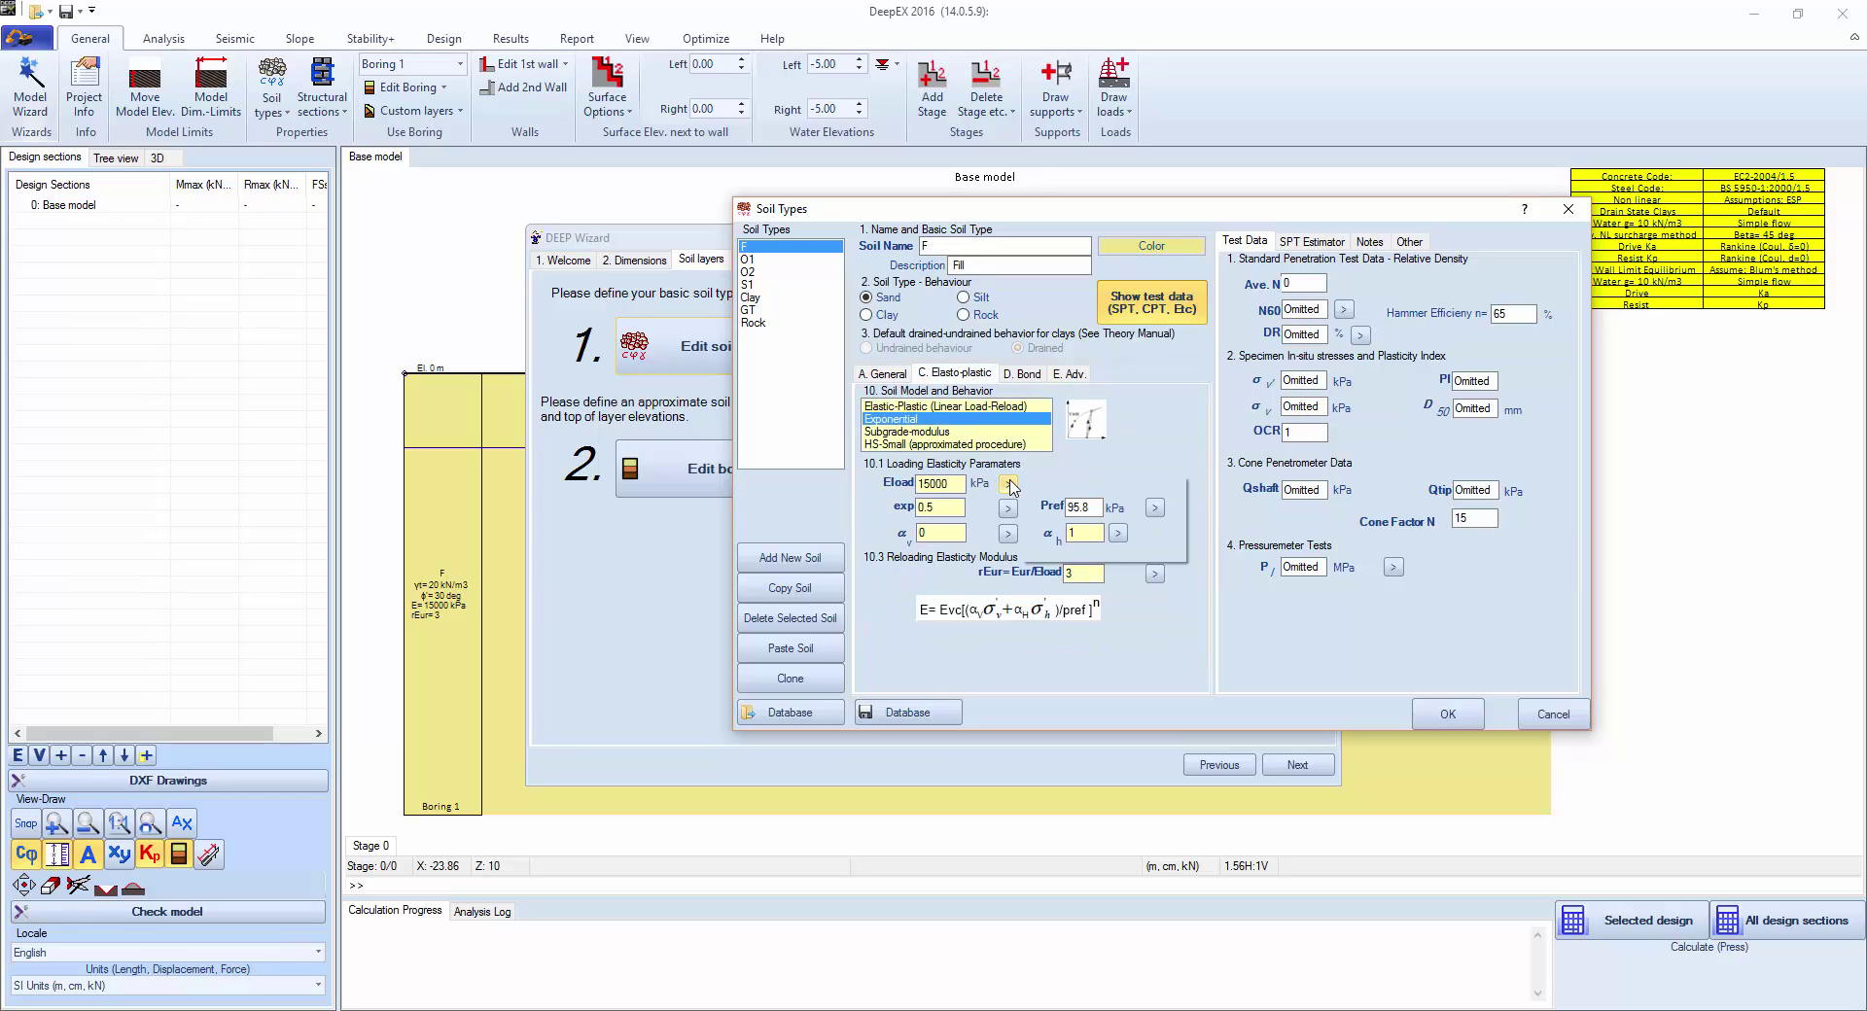
click(1008, 507)
click(1009, 533)
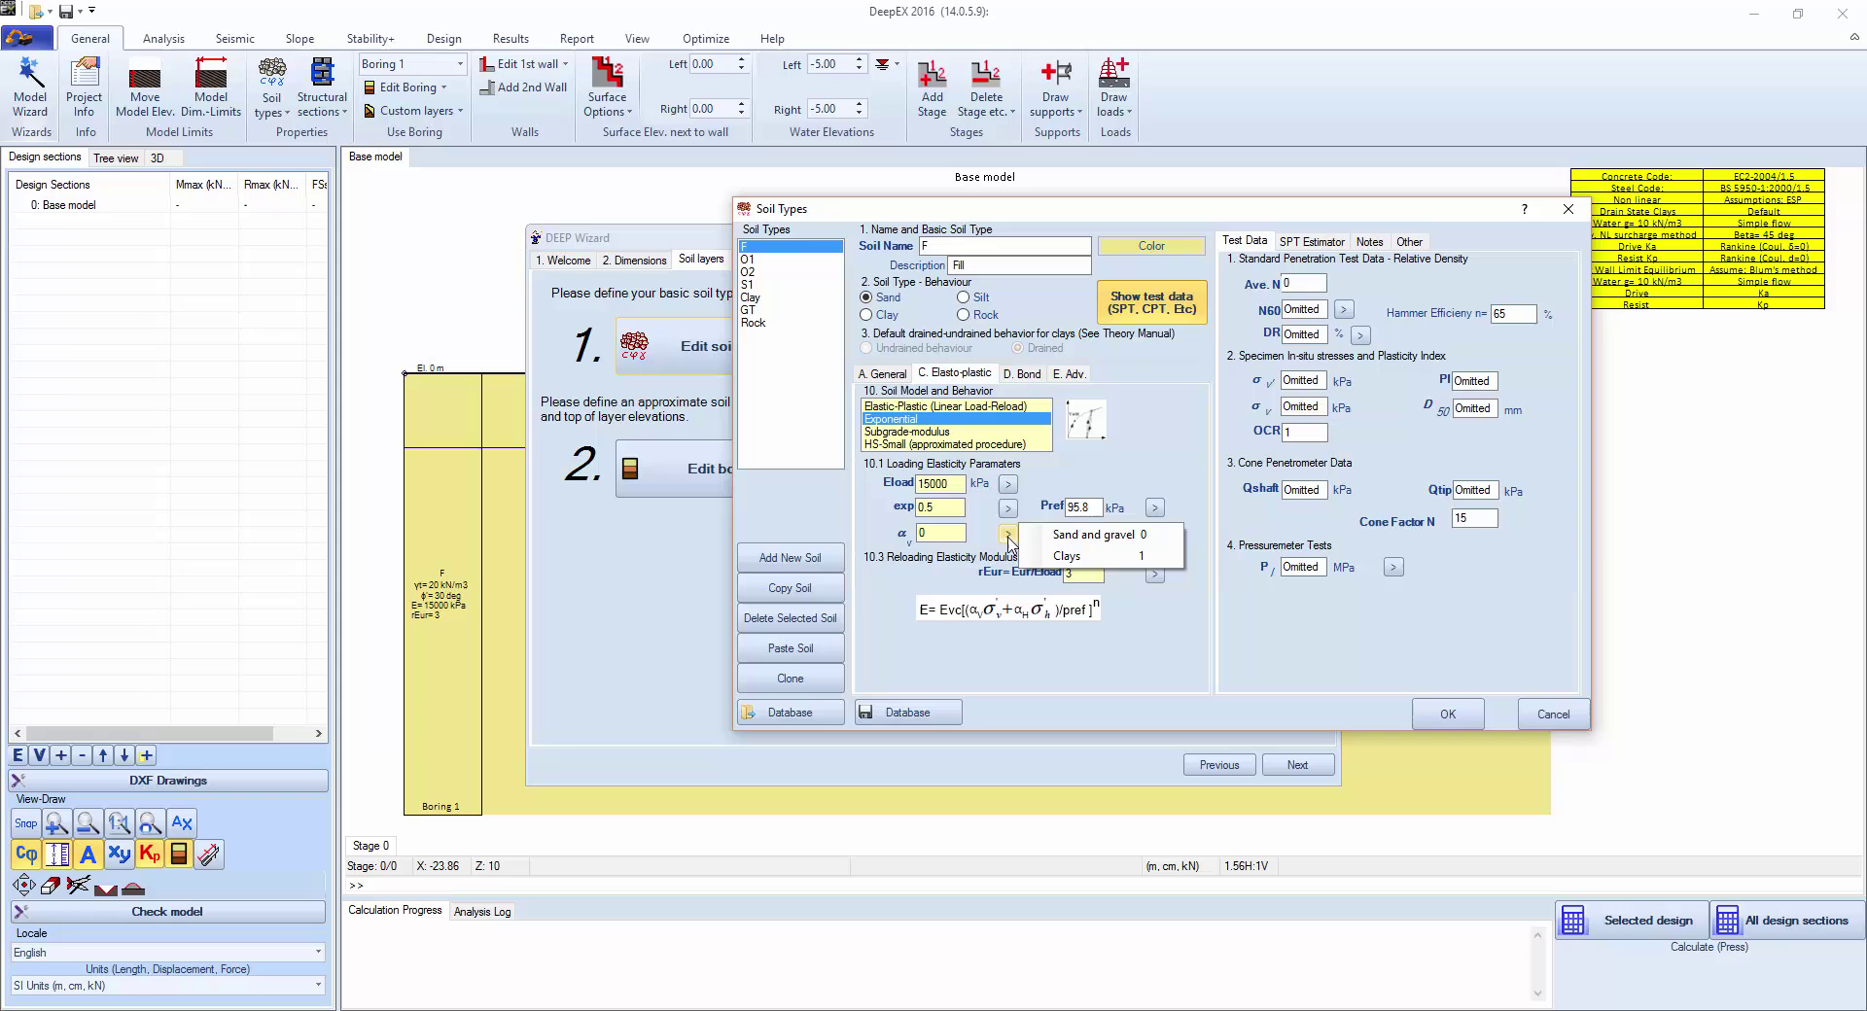
click(1009, 483)
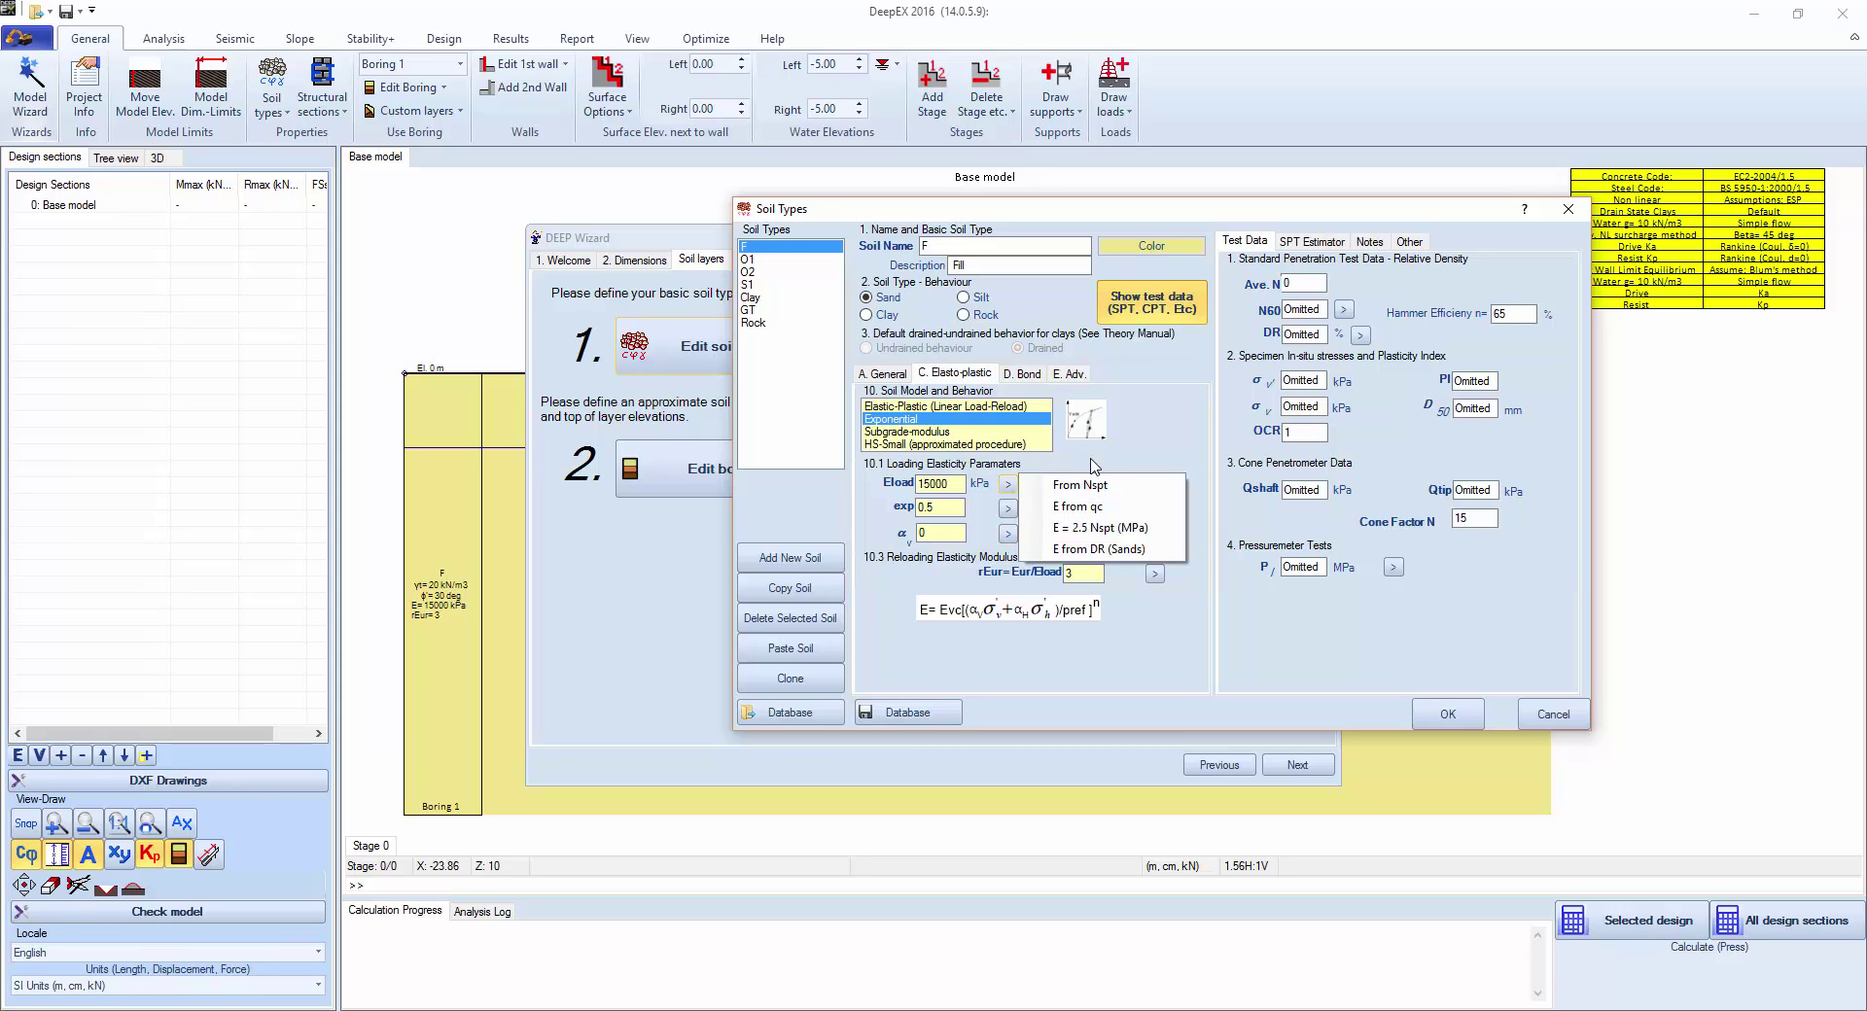
click(924, 324)
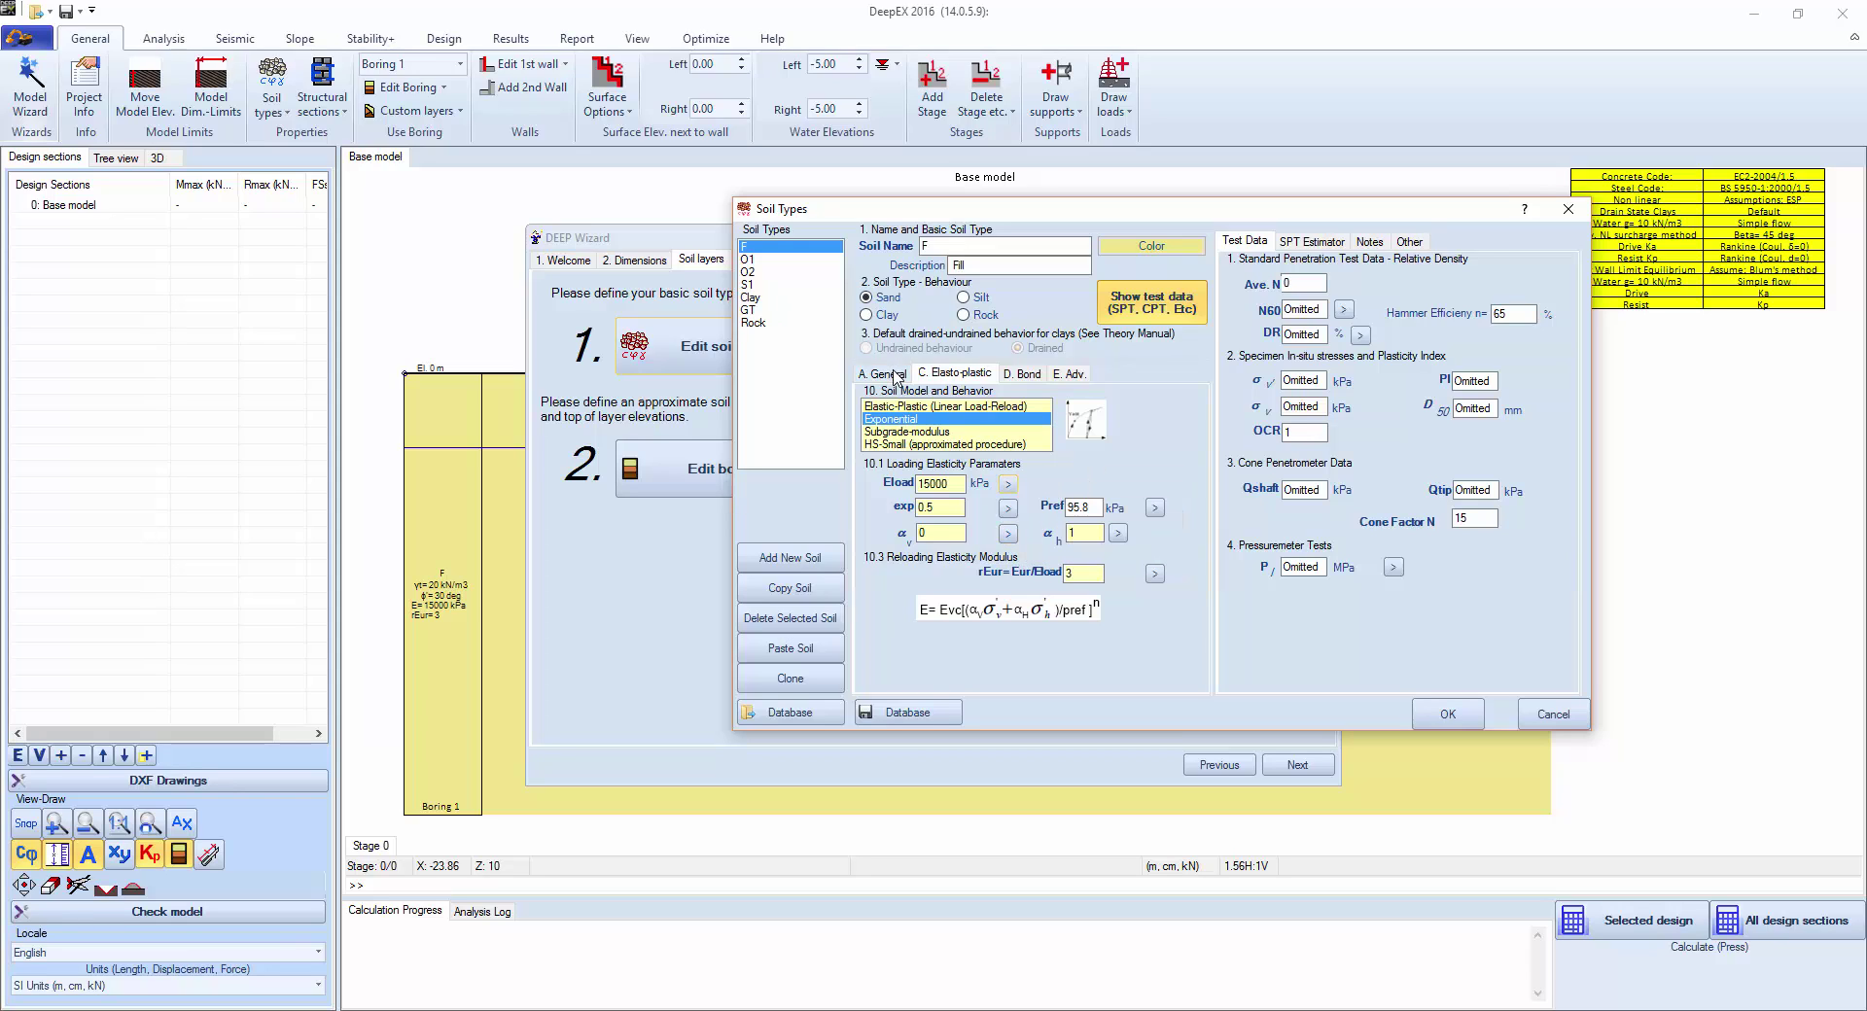
Step: Set the Clay soil's undrained strength Su to 200 kPa and its soil model to Exponential, and accept the soil types
click(882, 373)
click(763, 297)
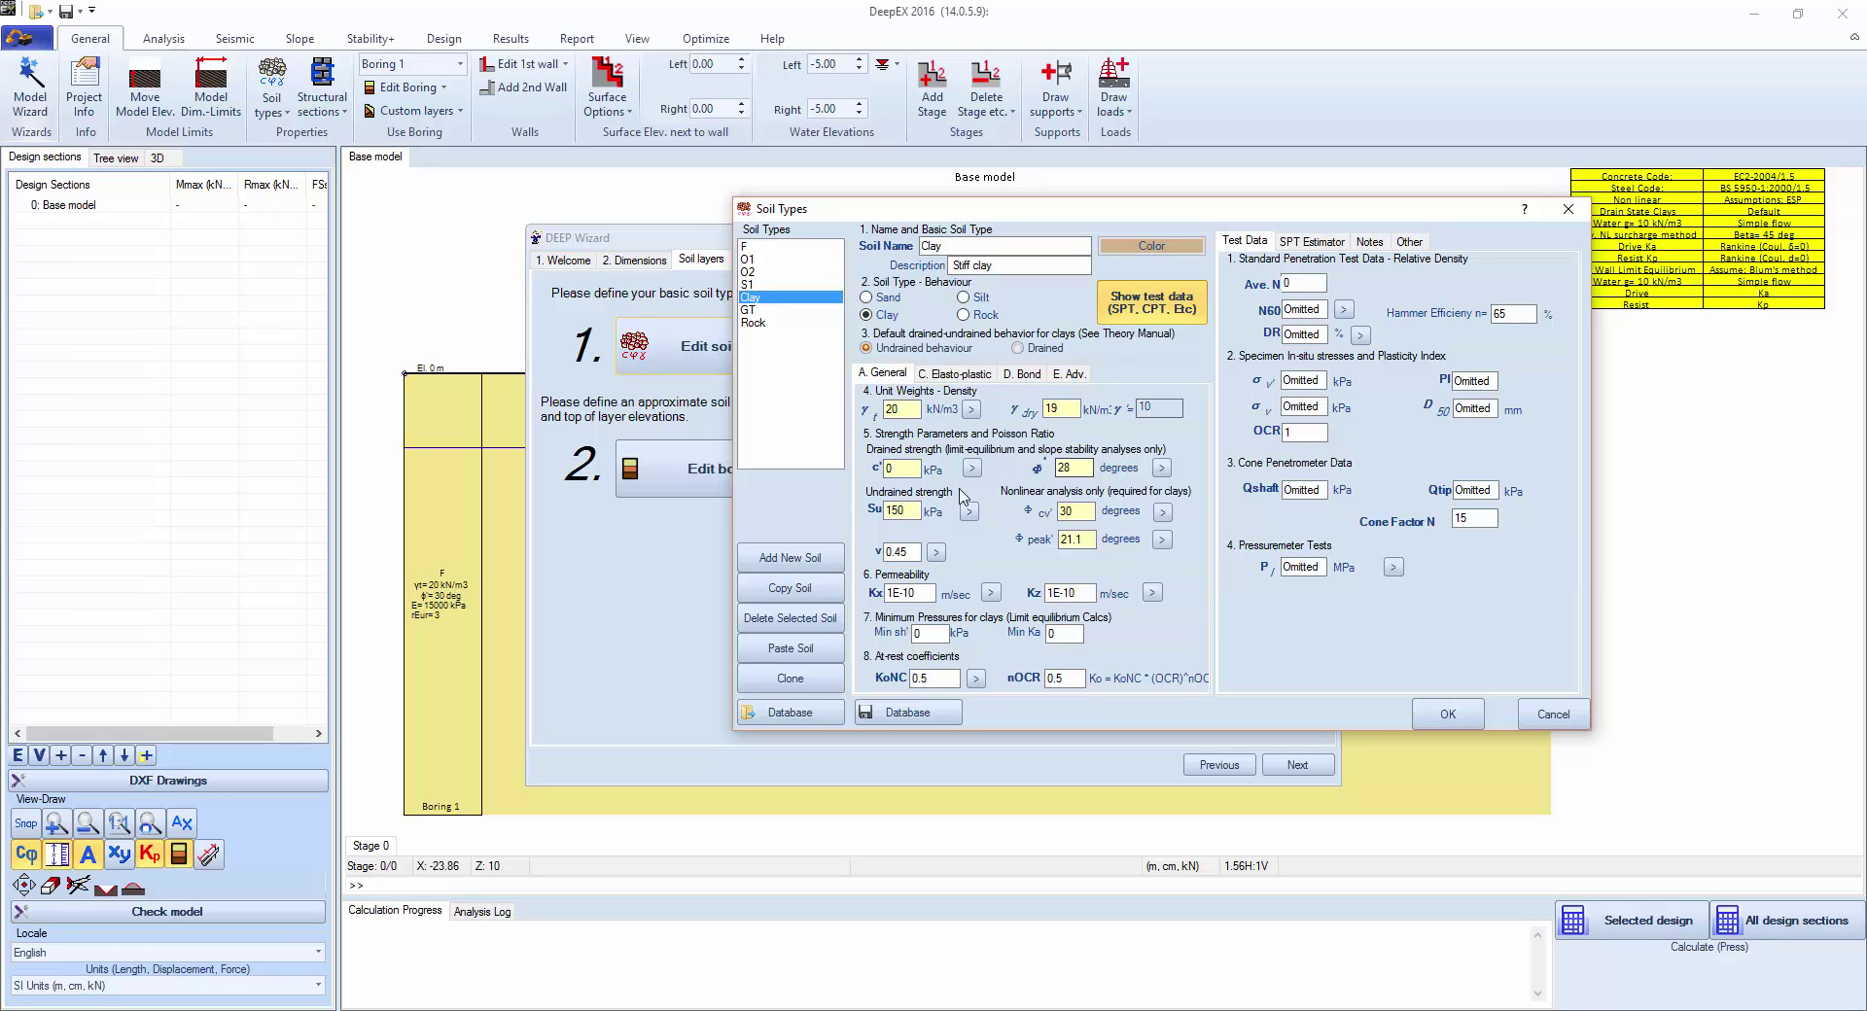
double_click(885, 512)
text(200)
click(1077, 516)
click(957, 377)
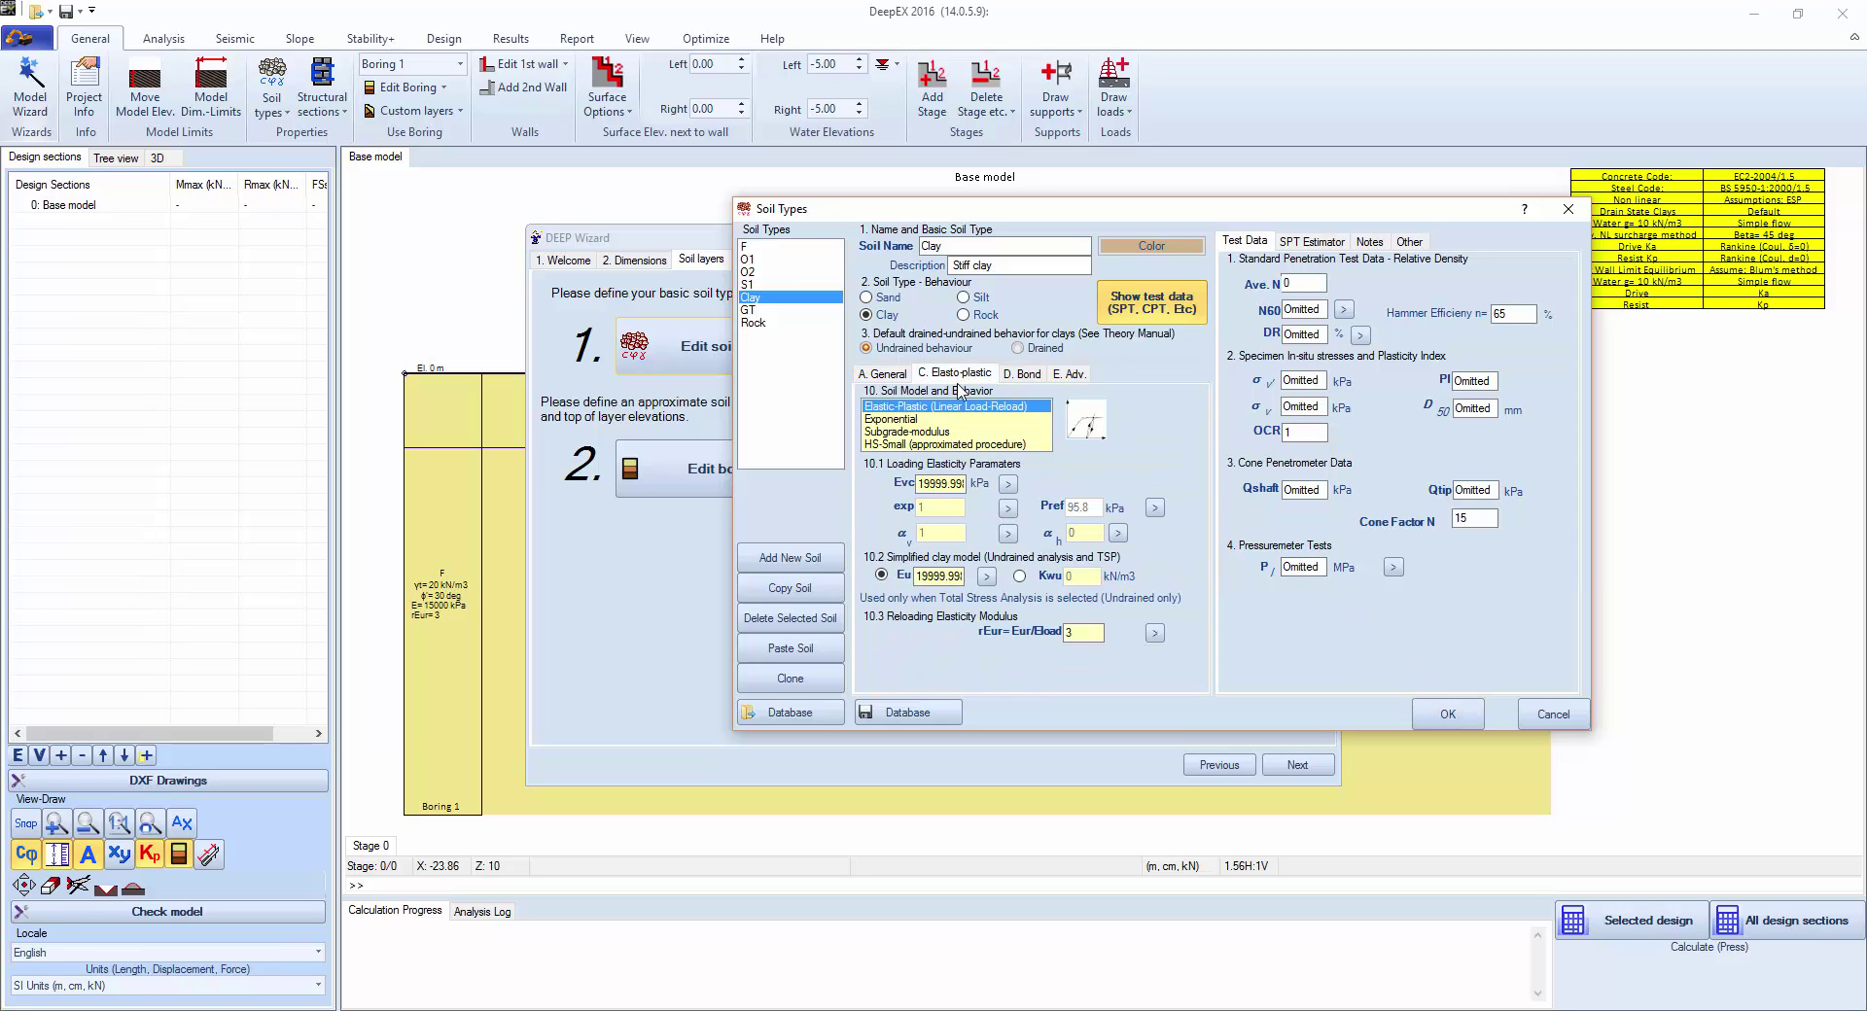
click(933, 419)
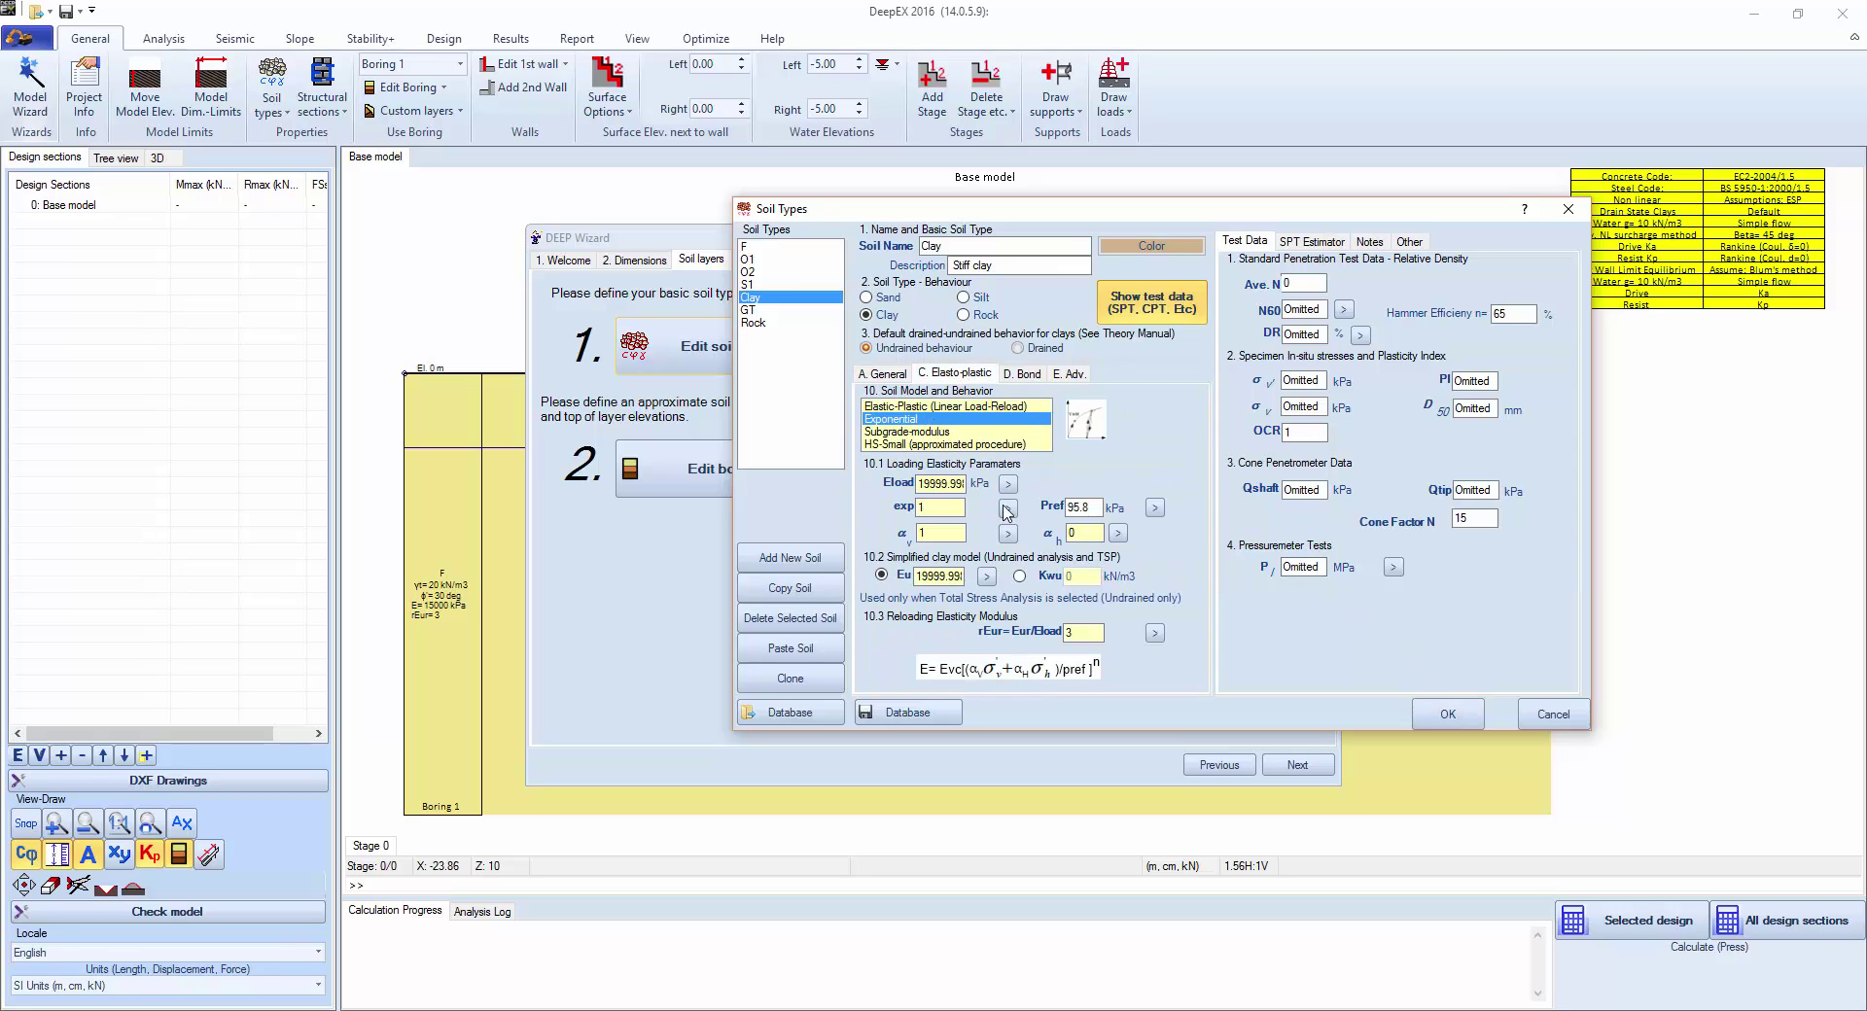
click(1448, 718)
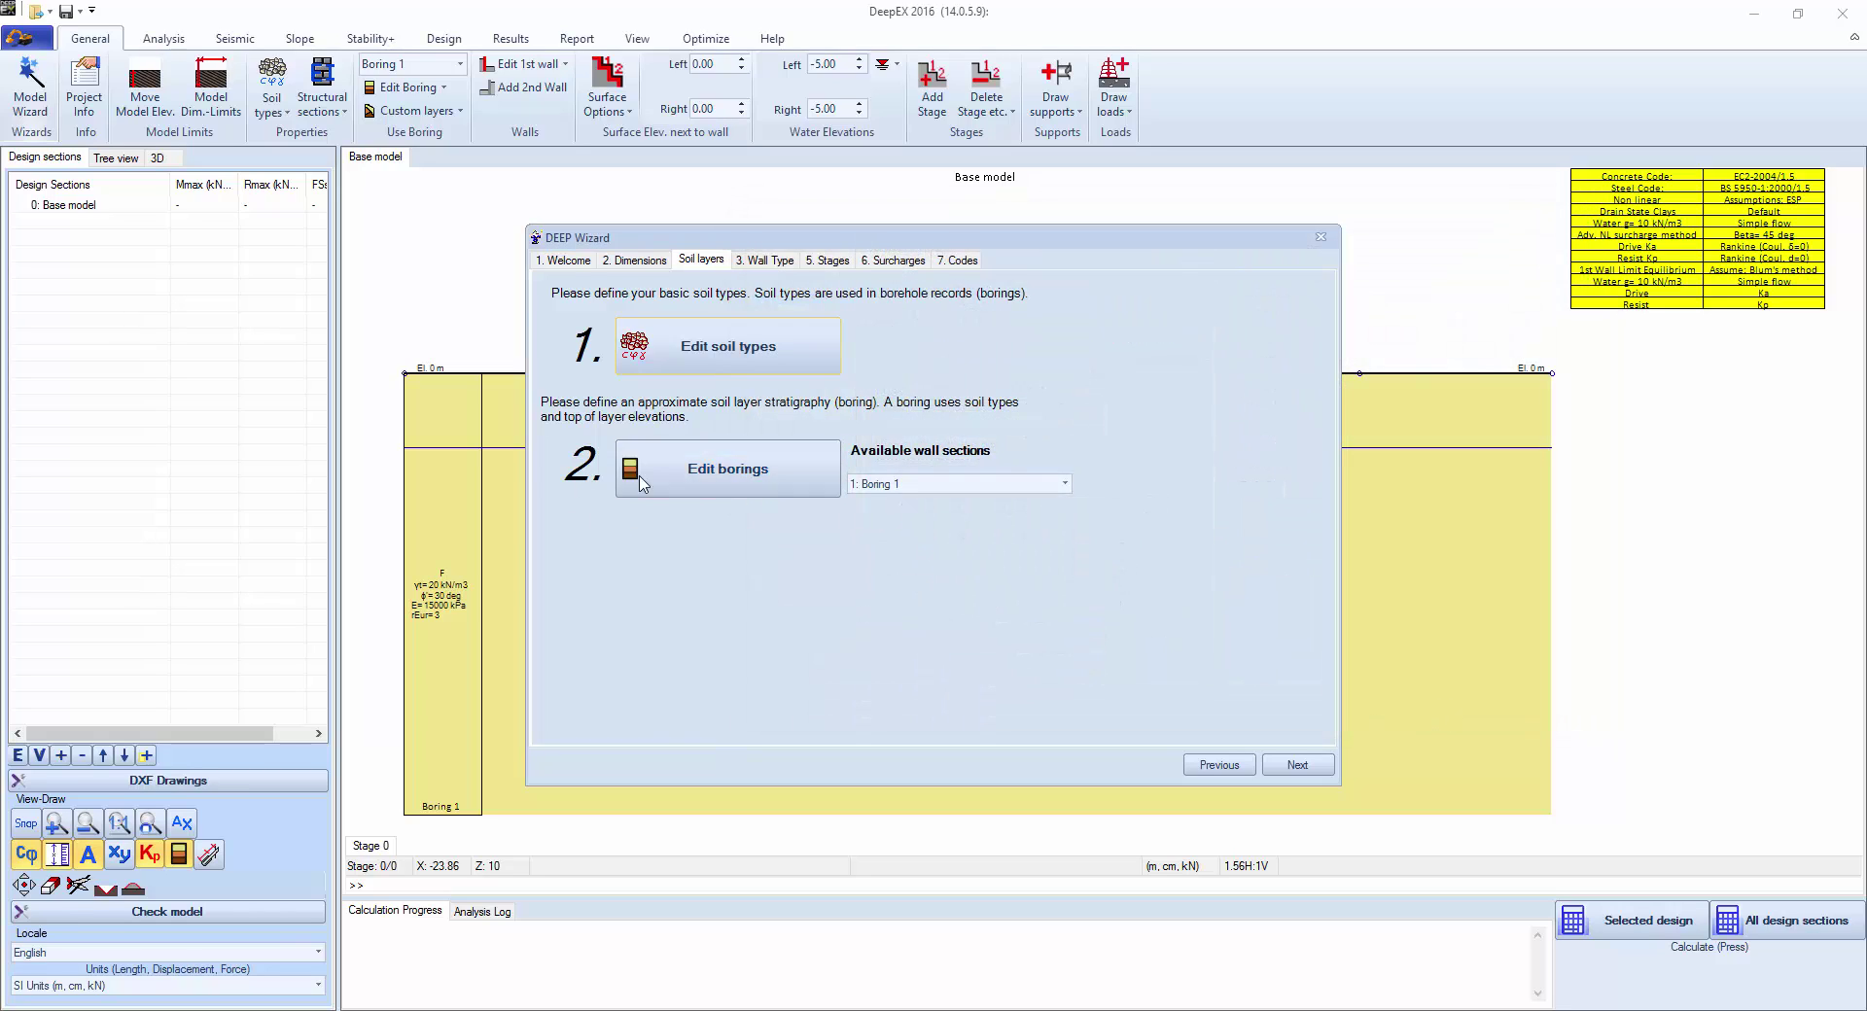
Step: Edit Boring 1 with layer elevation readjustment accepted, and add a Clay layer with its top at elevation -5 m
click(715, 477)
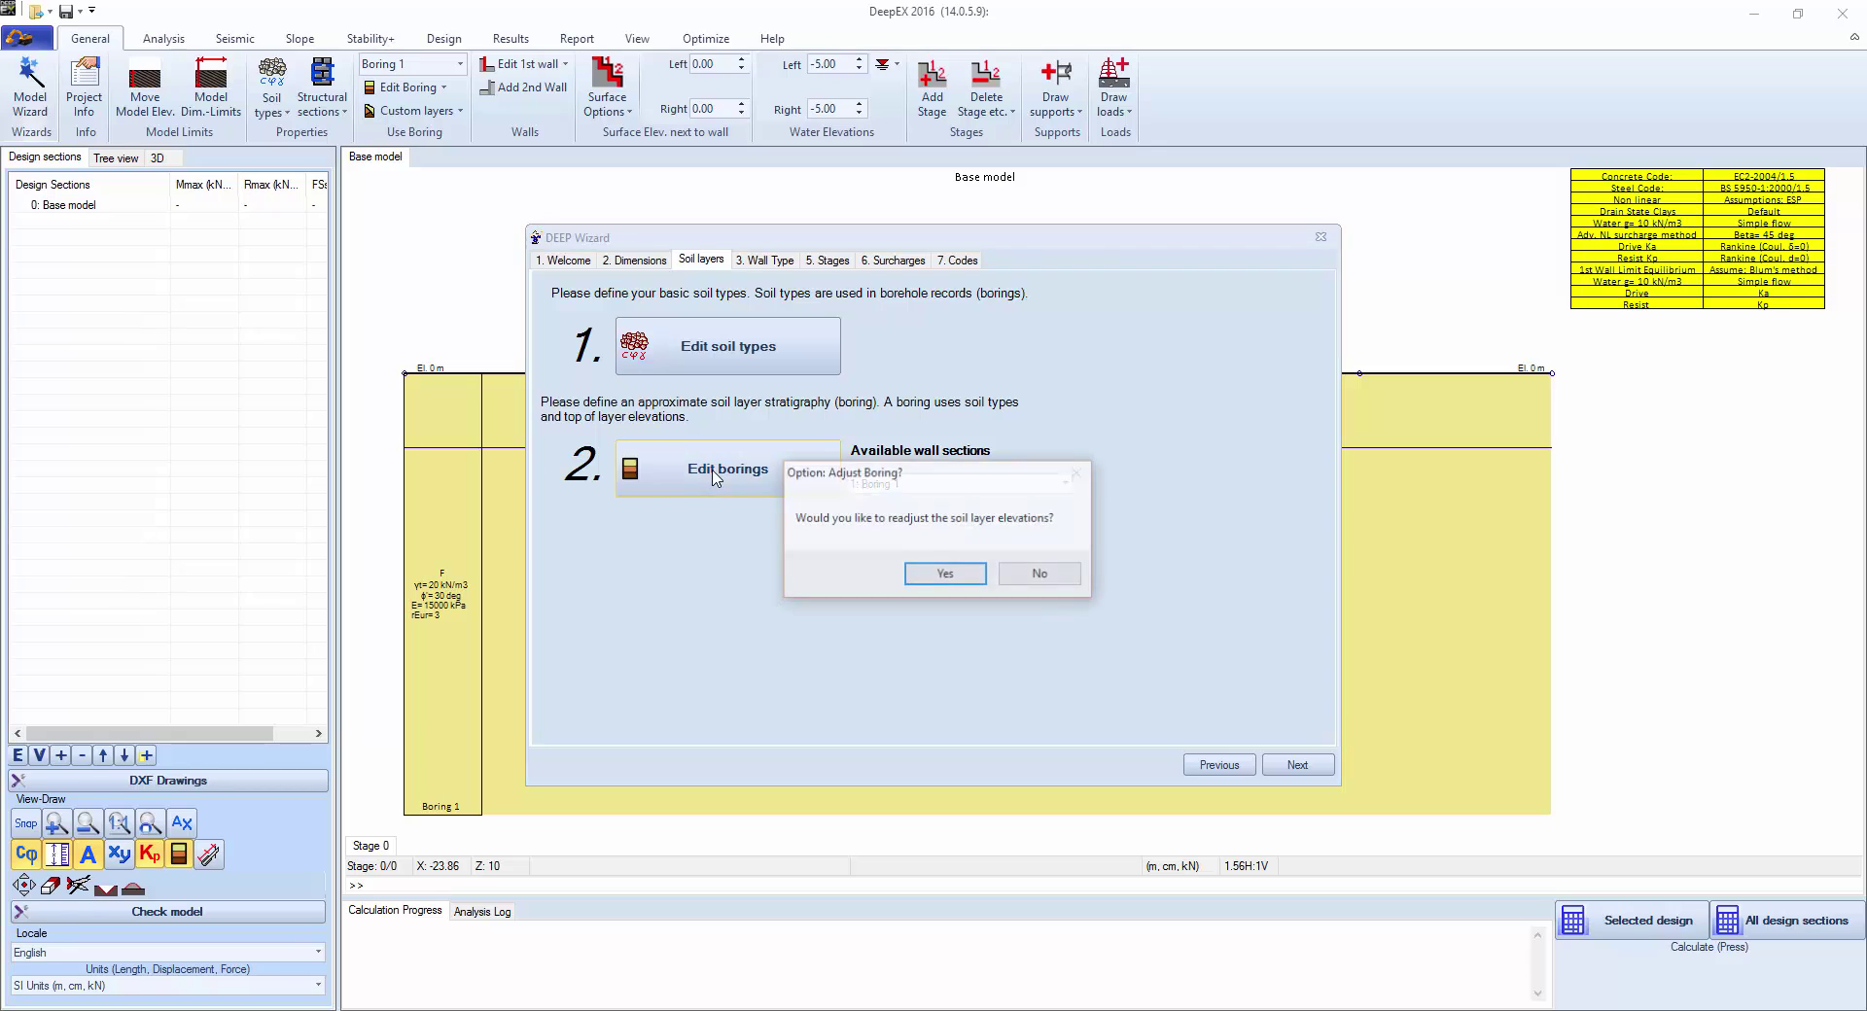
click(943, 579)
click(849, 516)
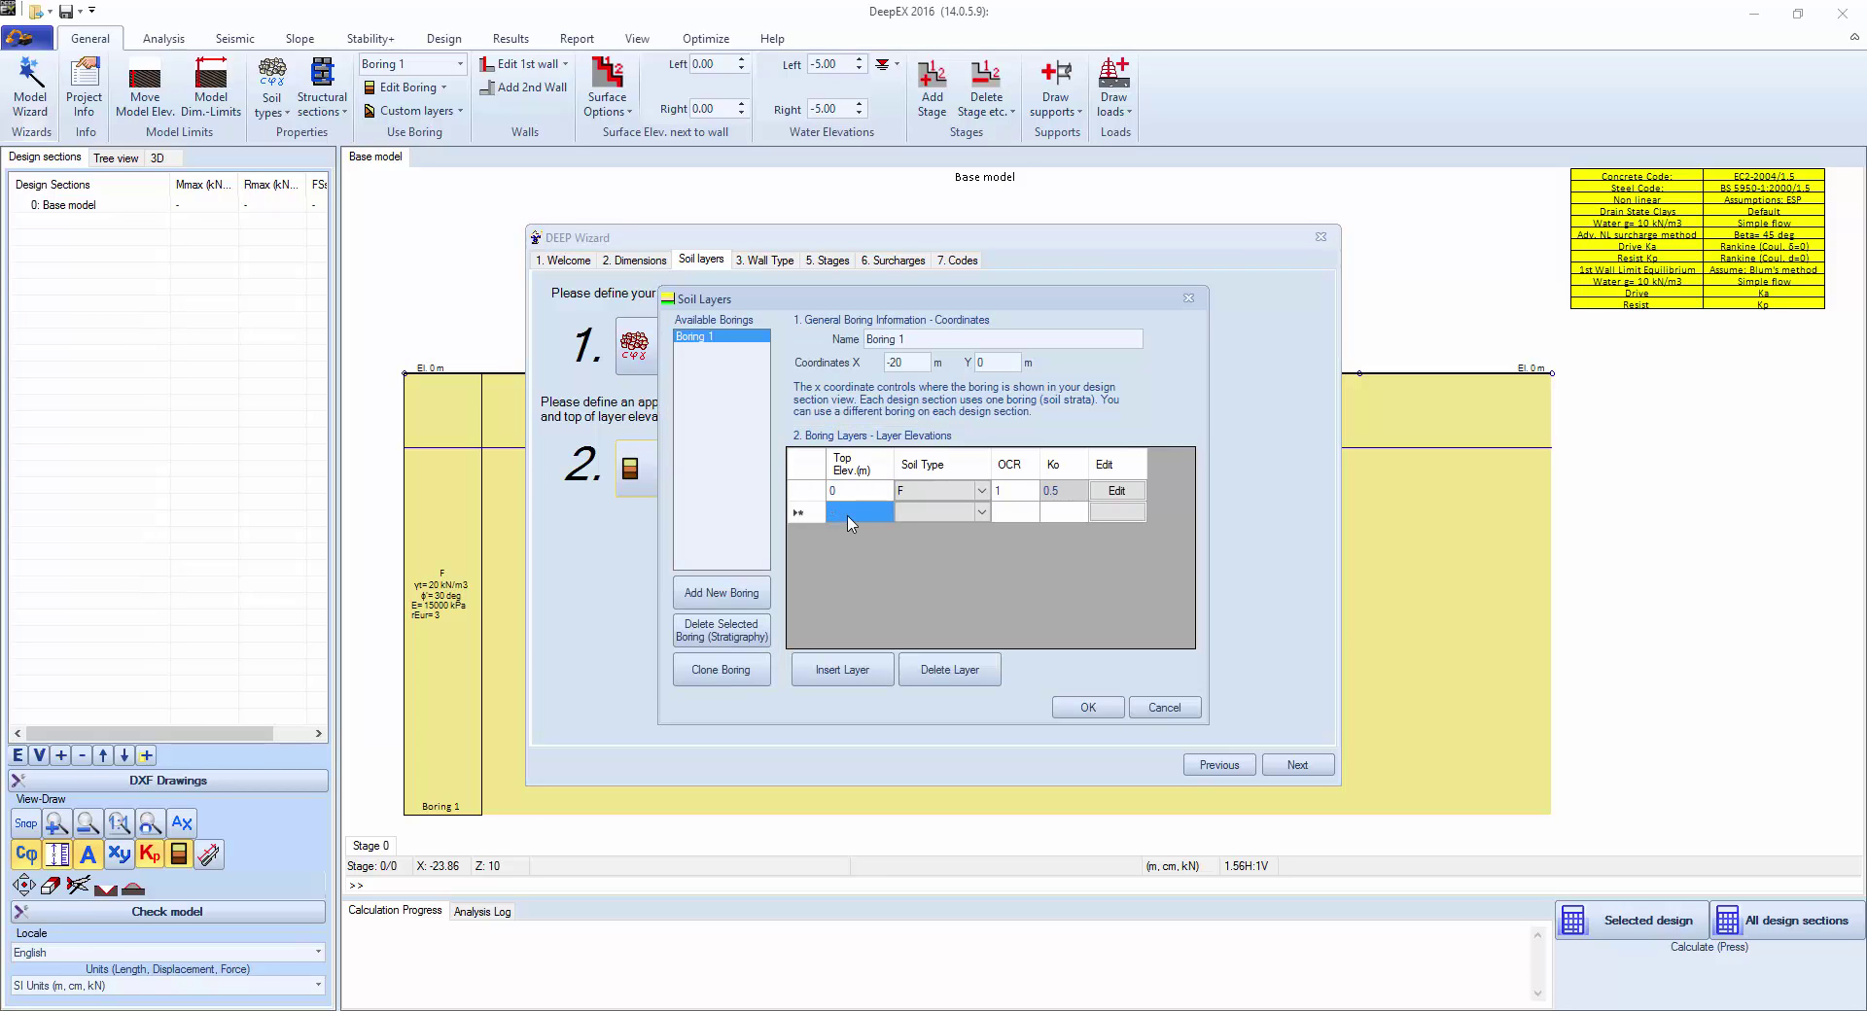
click(849, 515)
text(-5)
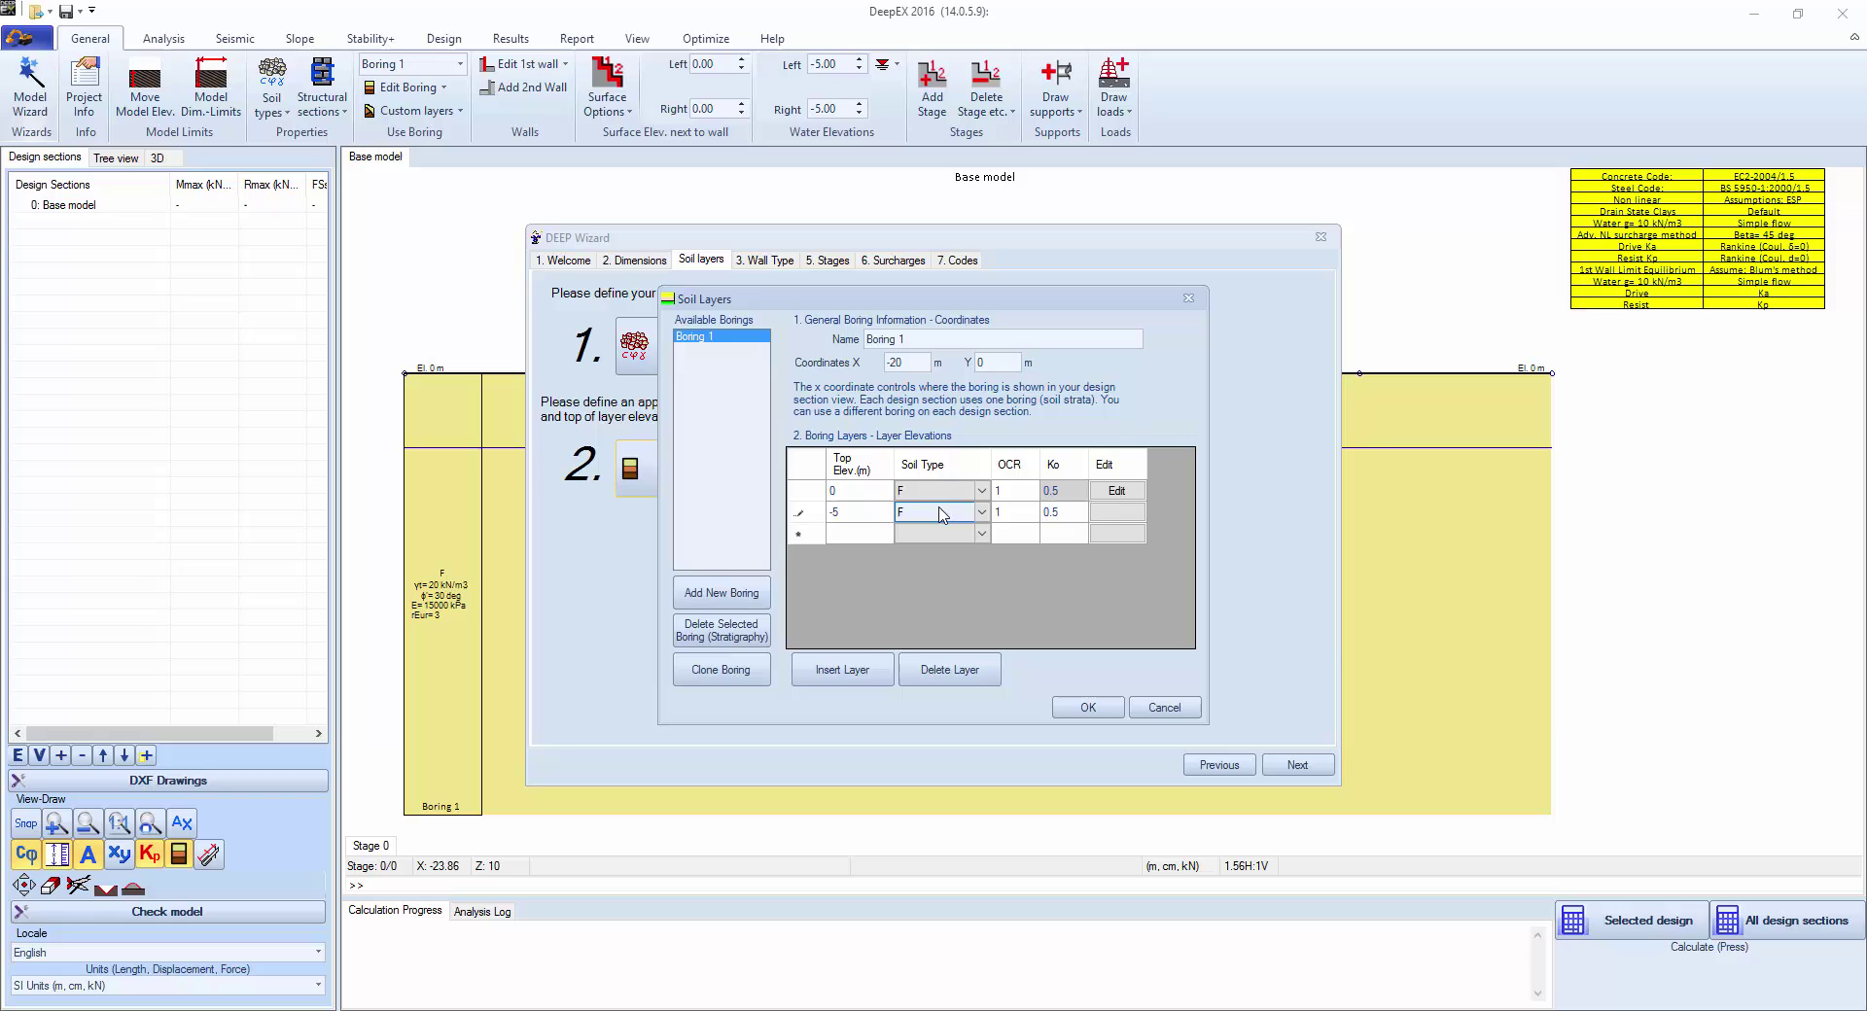
click(1060, 513)
click(988, 516)
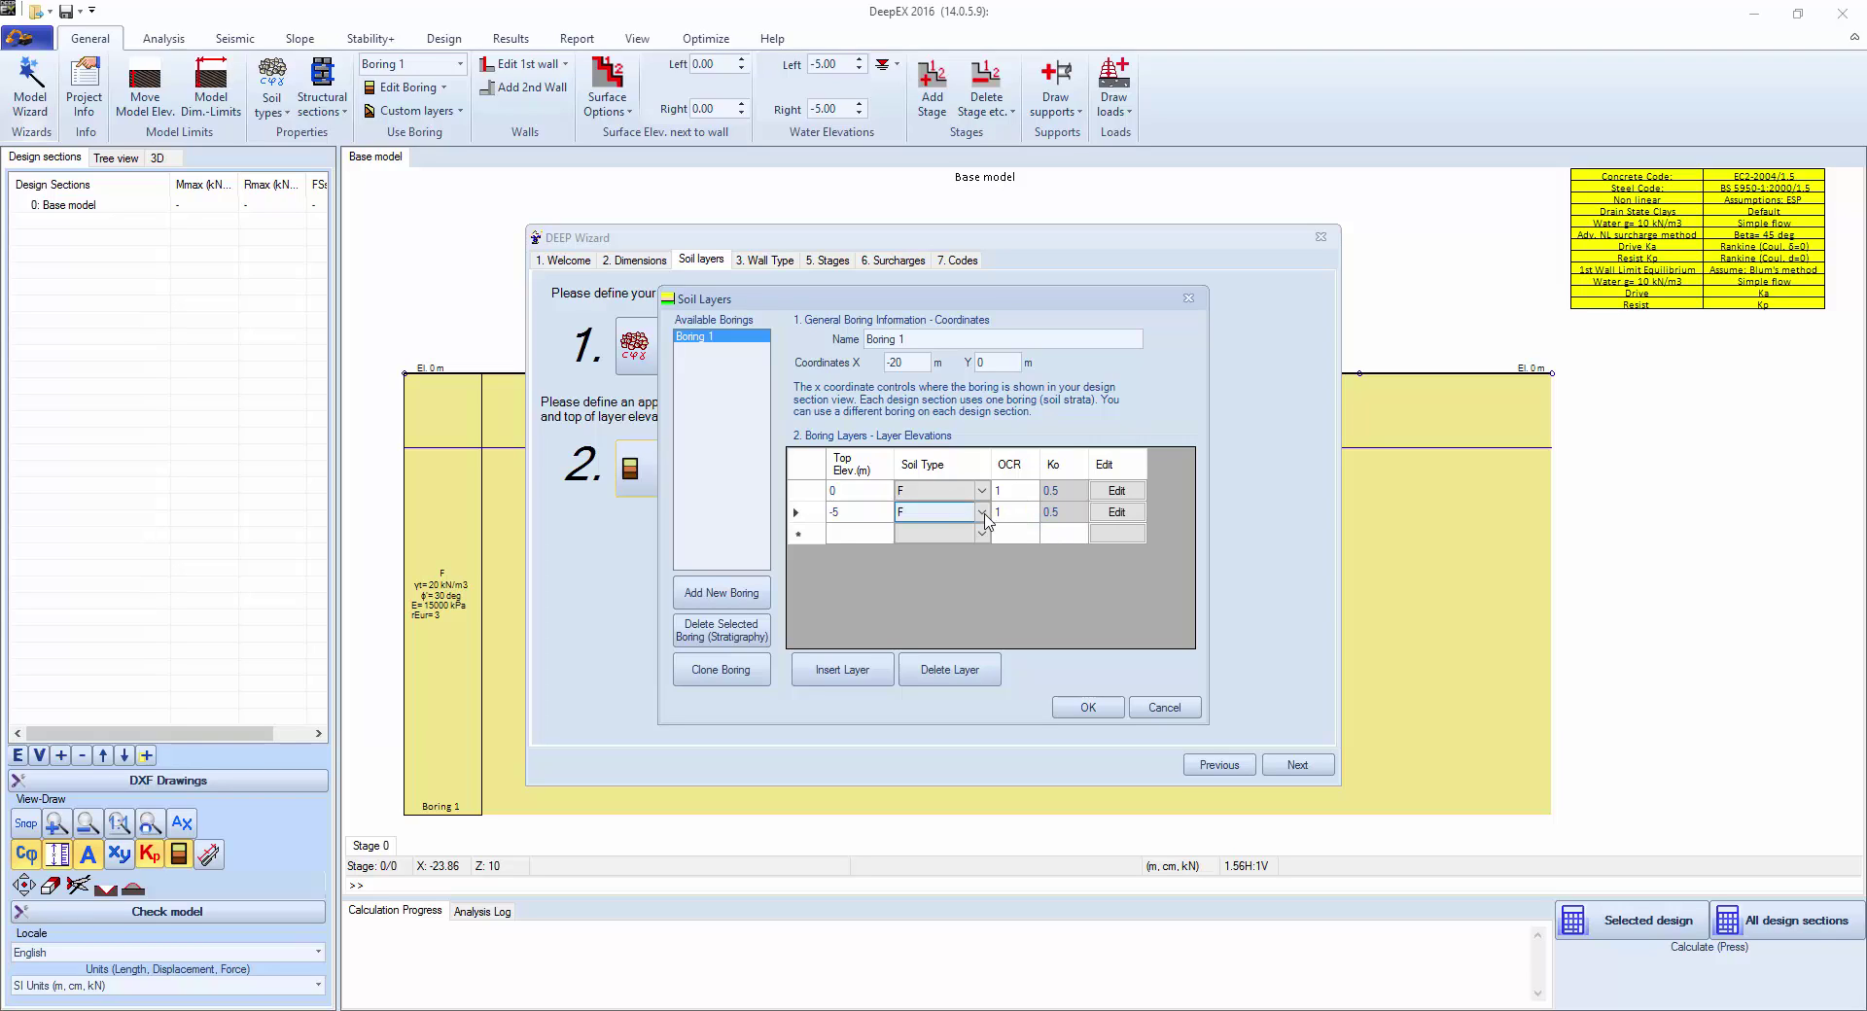
click(982, 513)
click(958, 542)
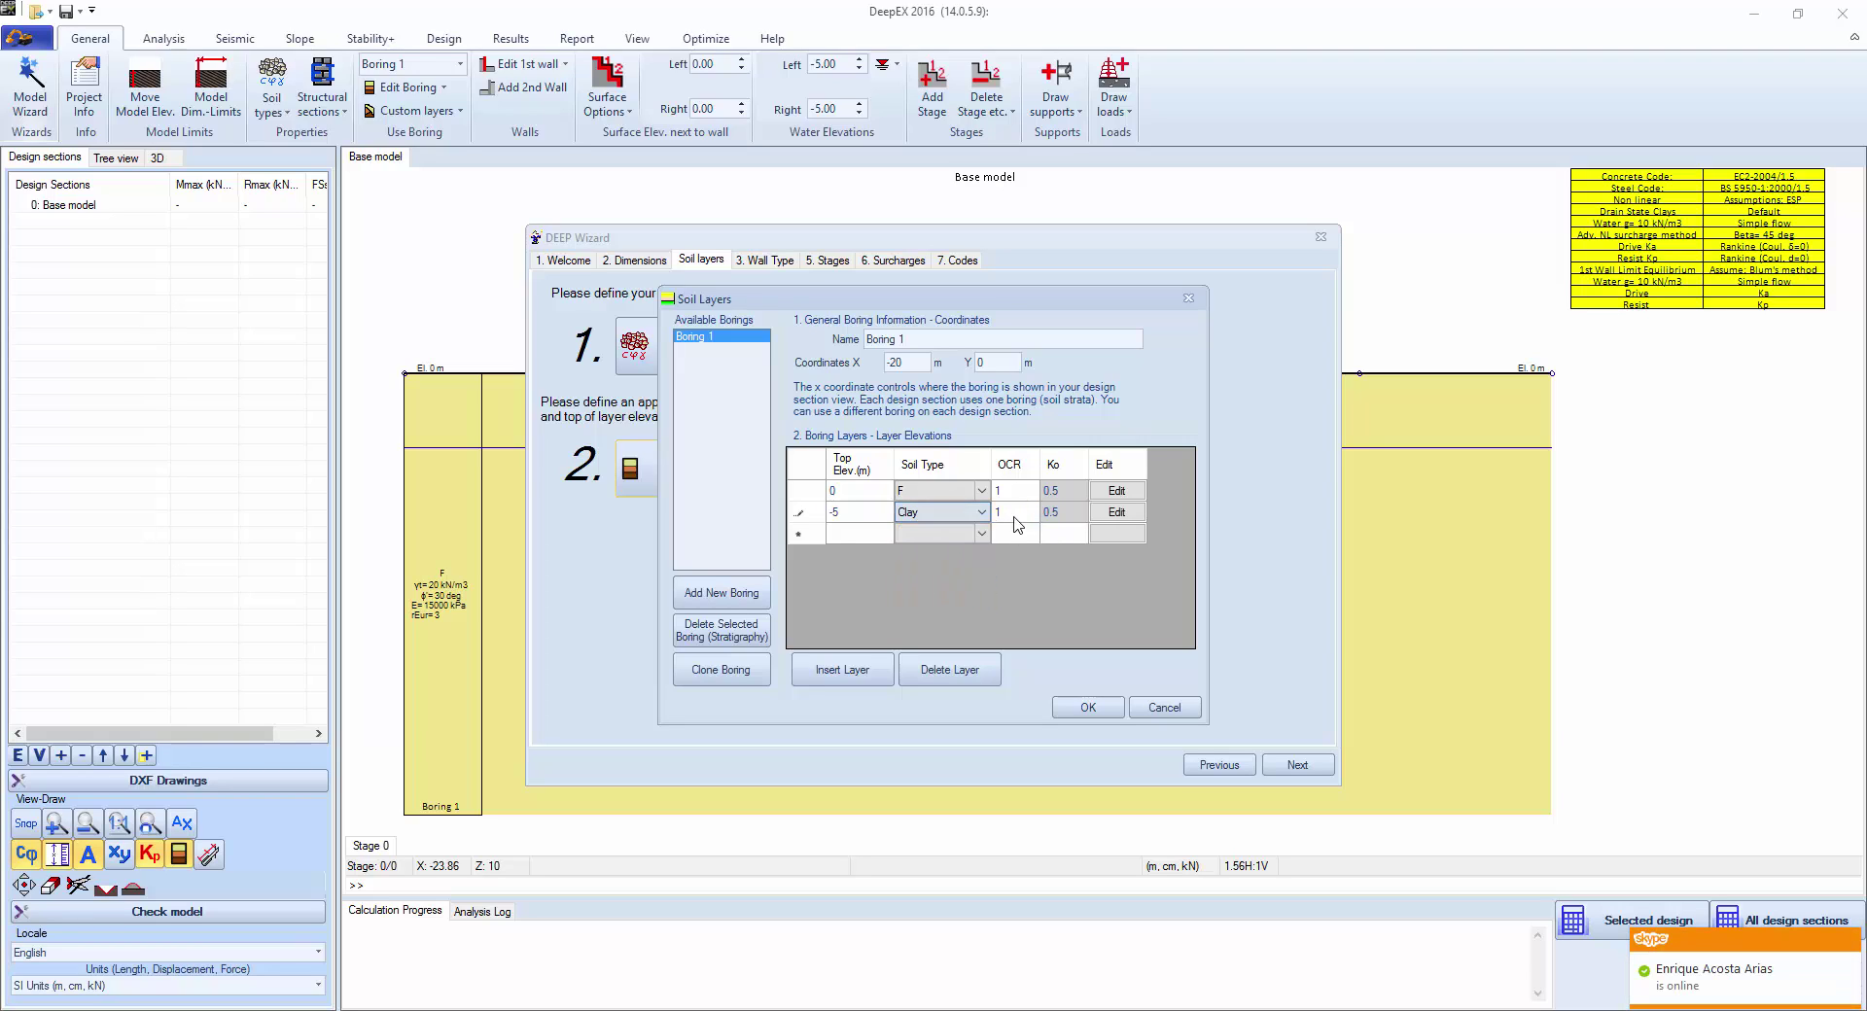
Step: Set the Clay layer's OCR to 2, accept the boring, and advance to the wizard's wall type page
click(1019, 514)
text(2)
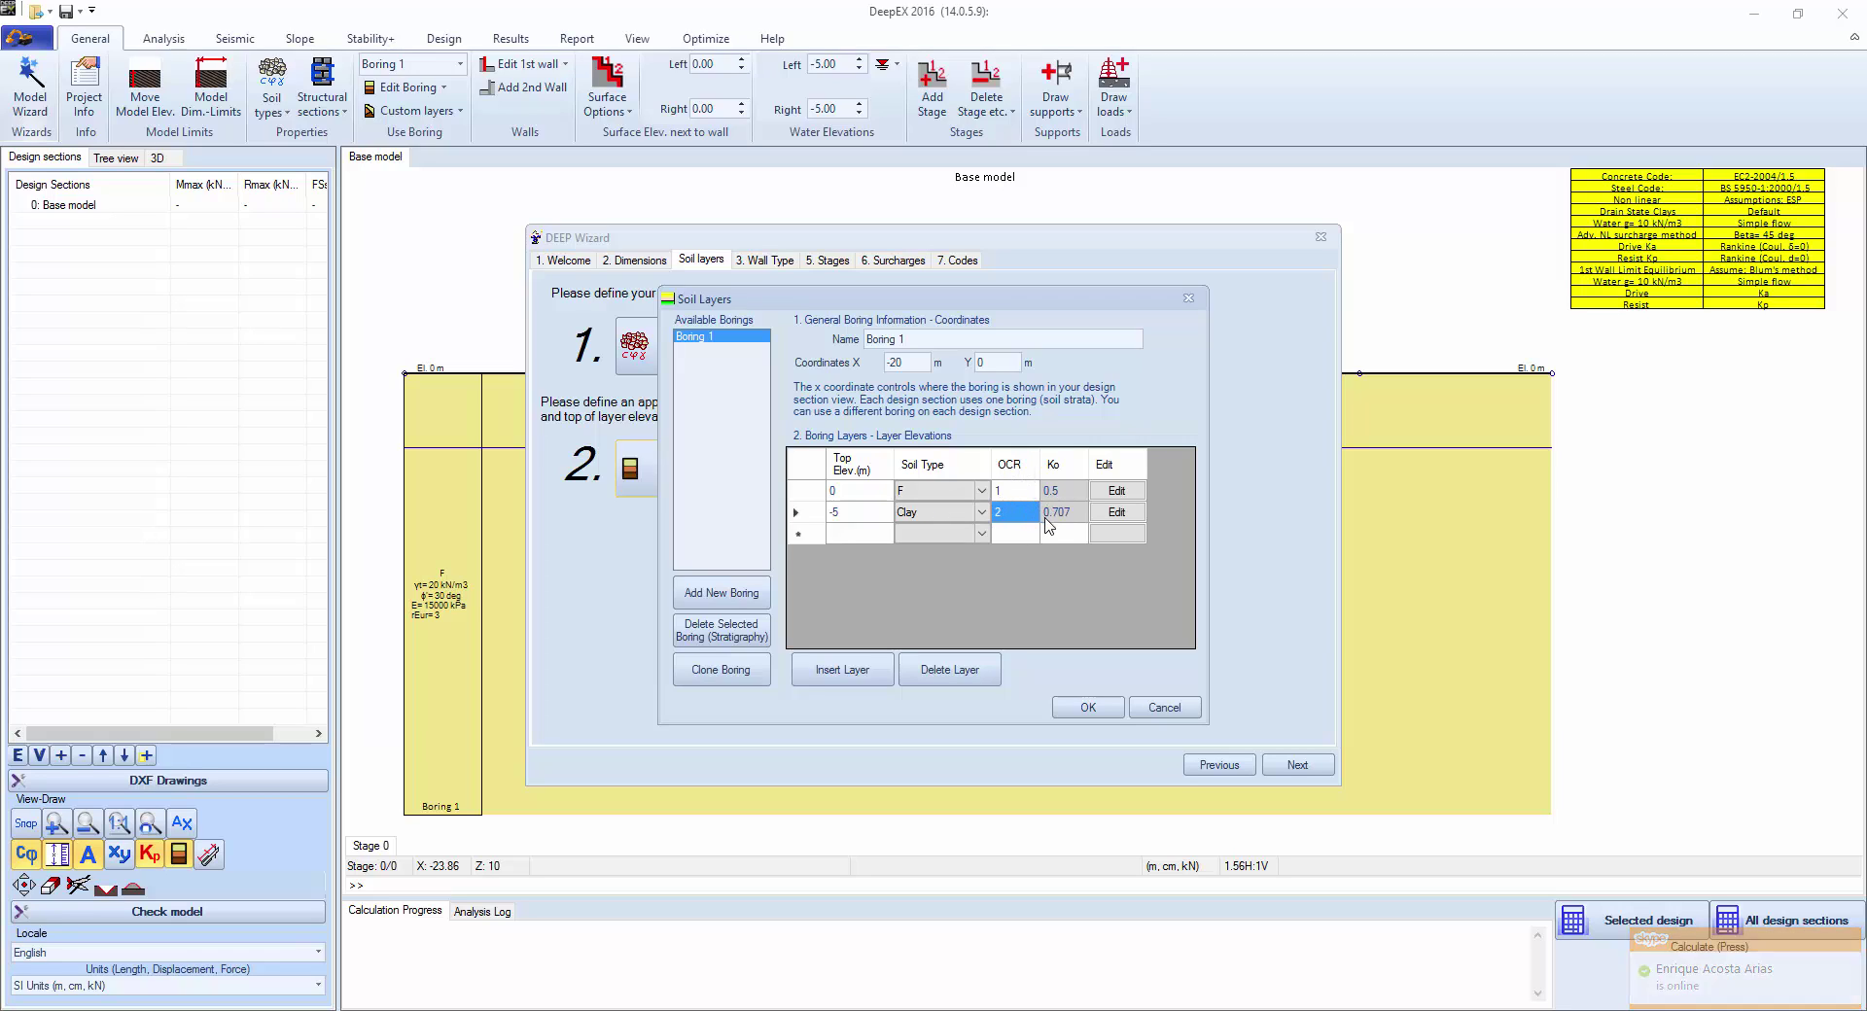
click(1086, 709)
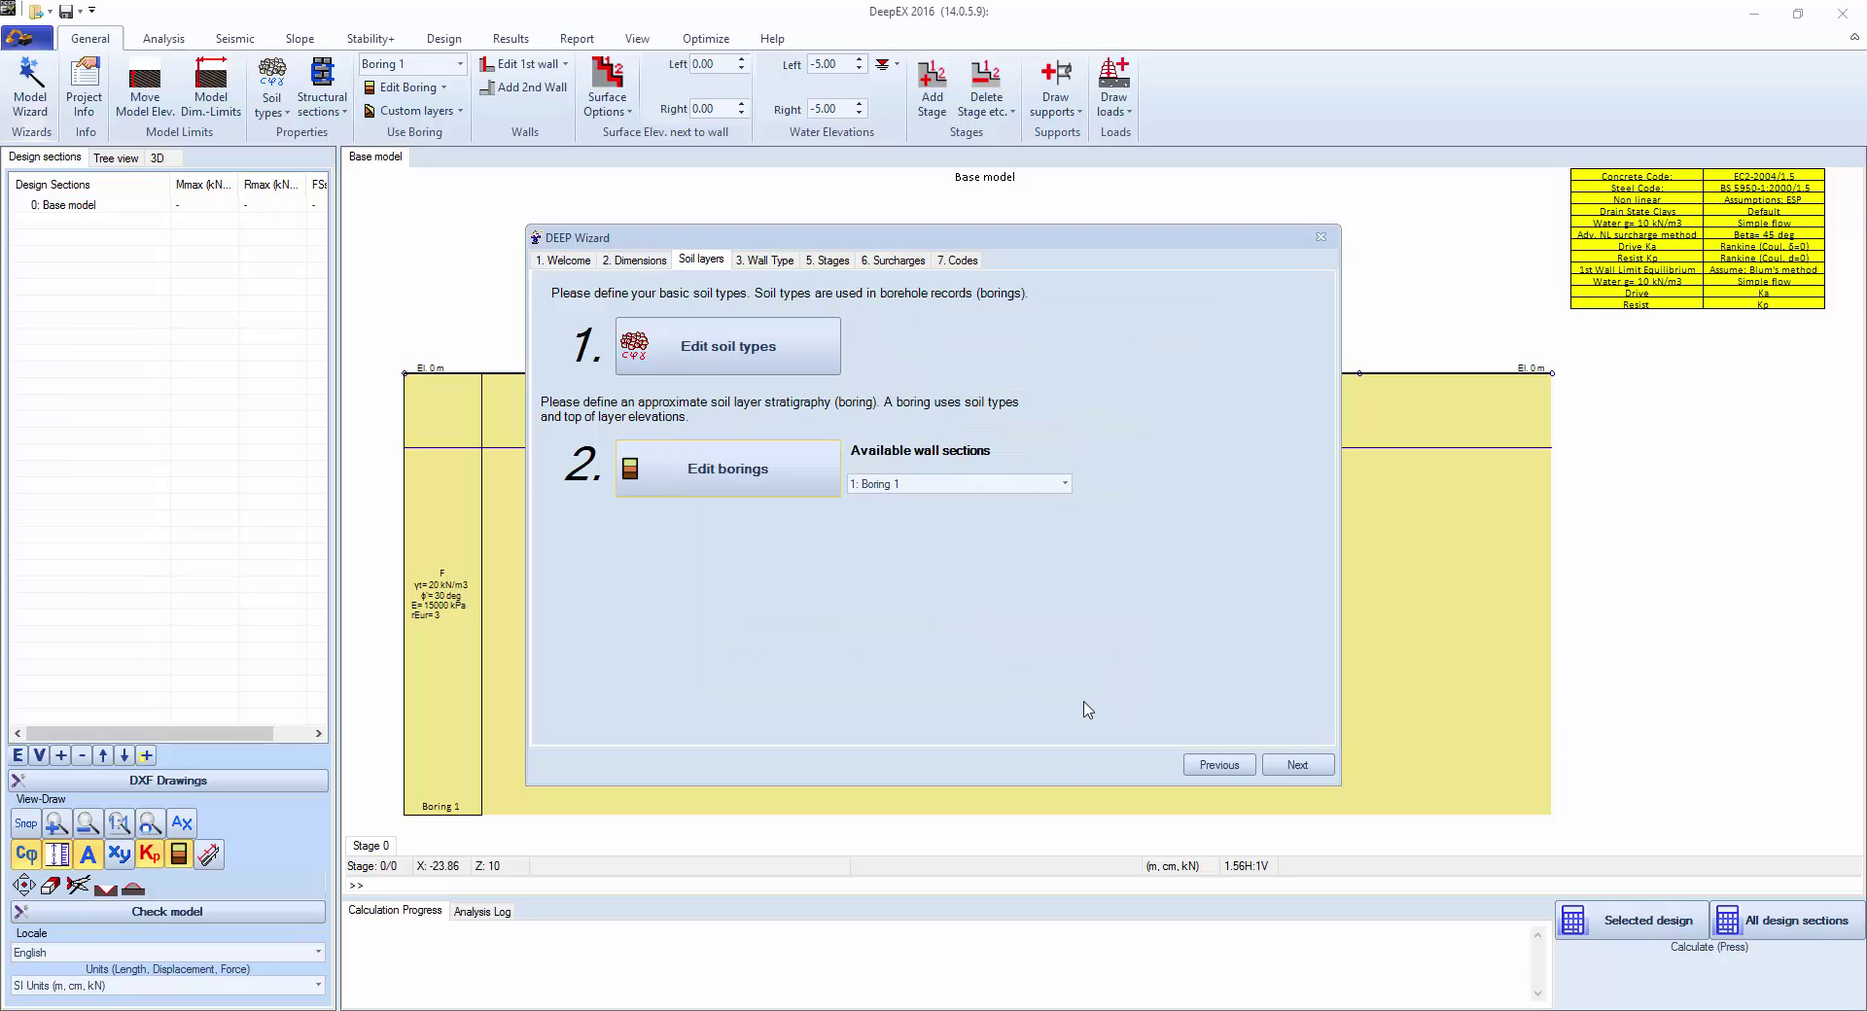
click(1296, 766)
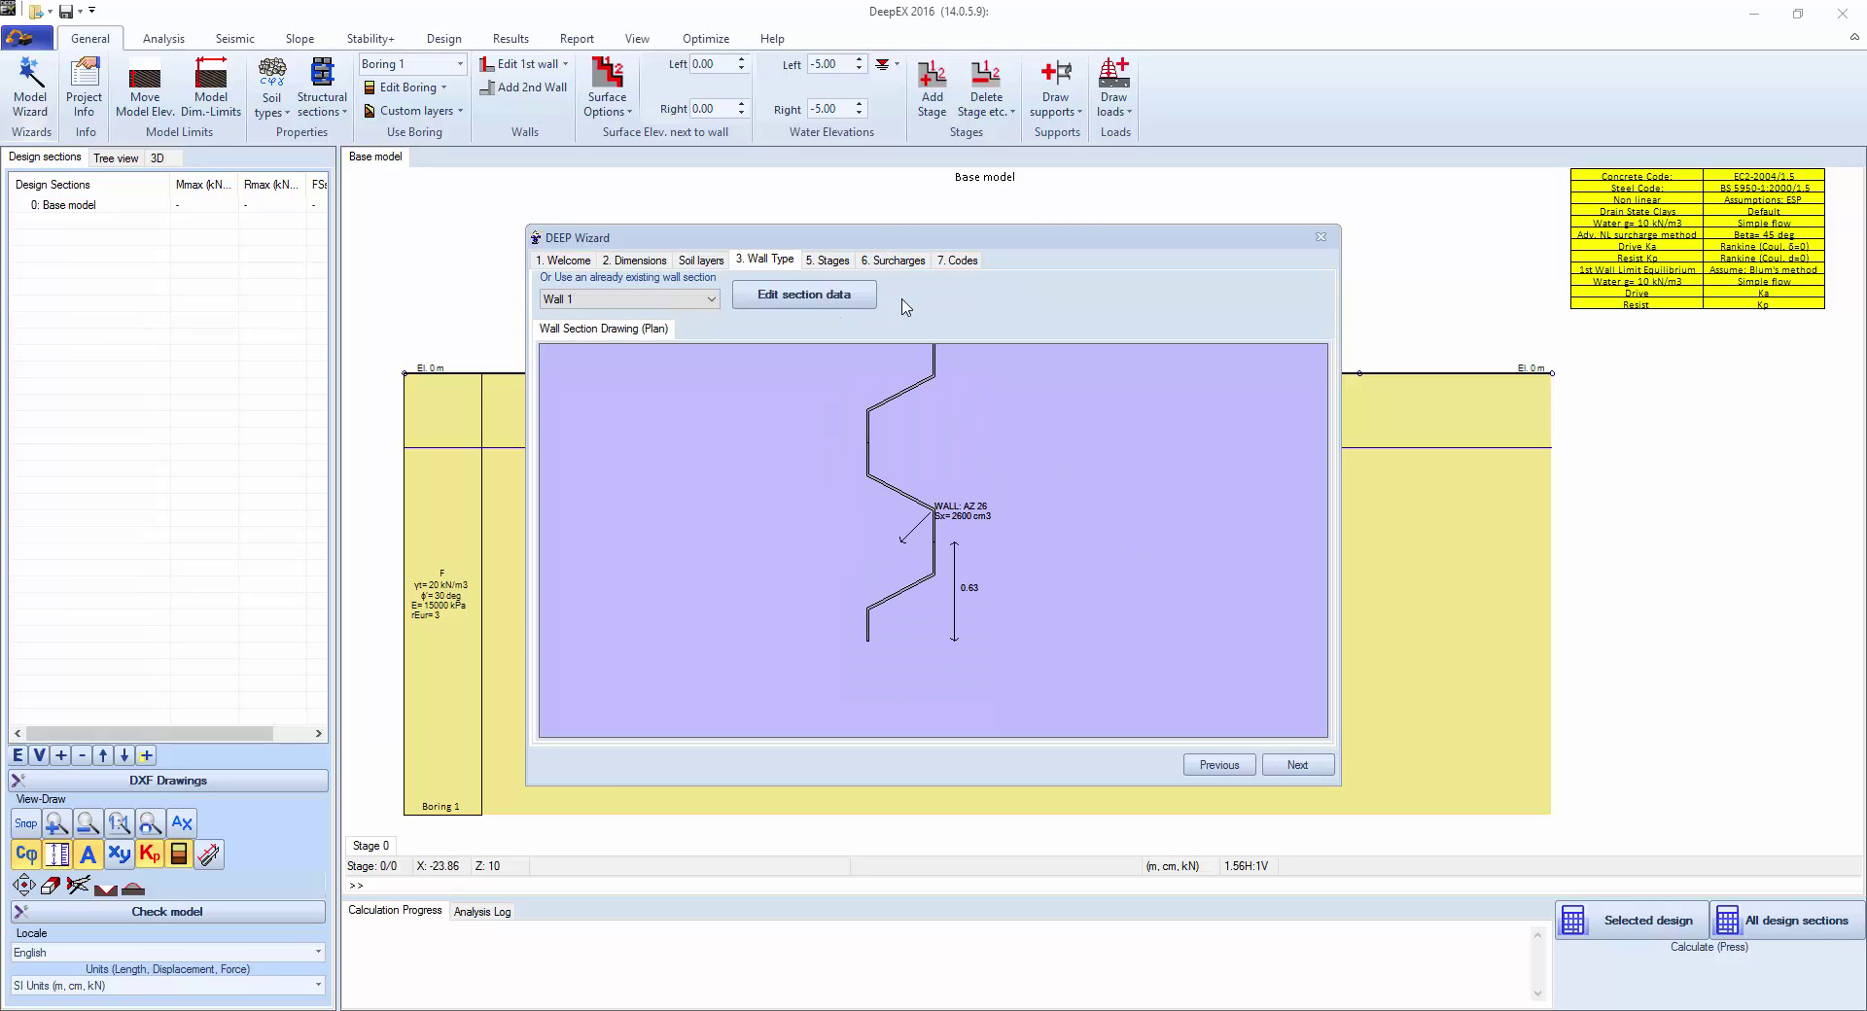
Step: Review the available sheet pile manufacturers in the wall section data and add two new wall sections
click(837, 315)
drag(634, 147, 826, 169)
click(892, 355)
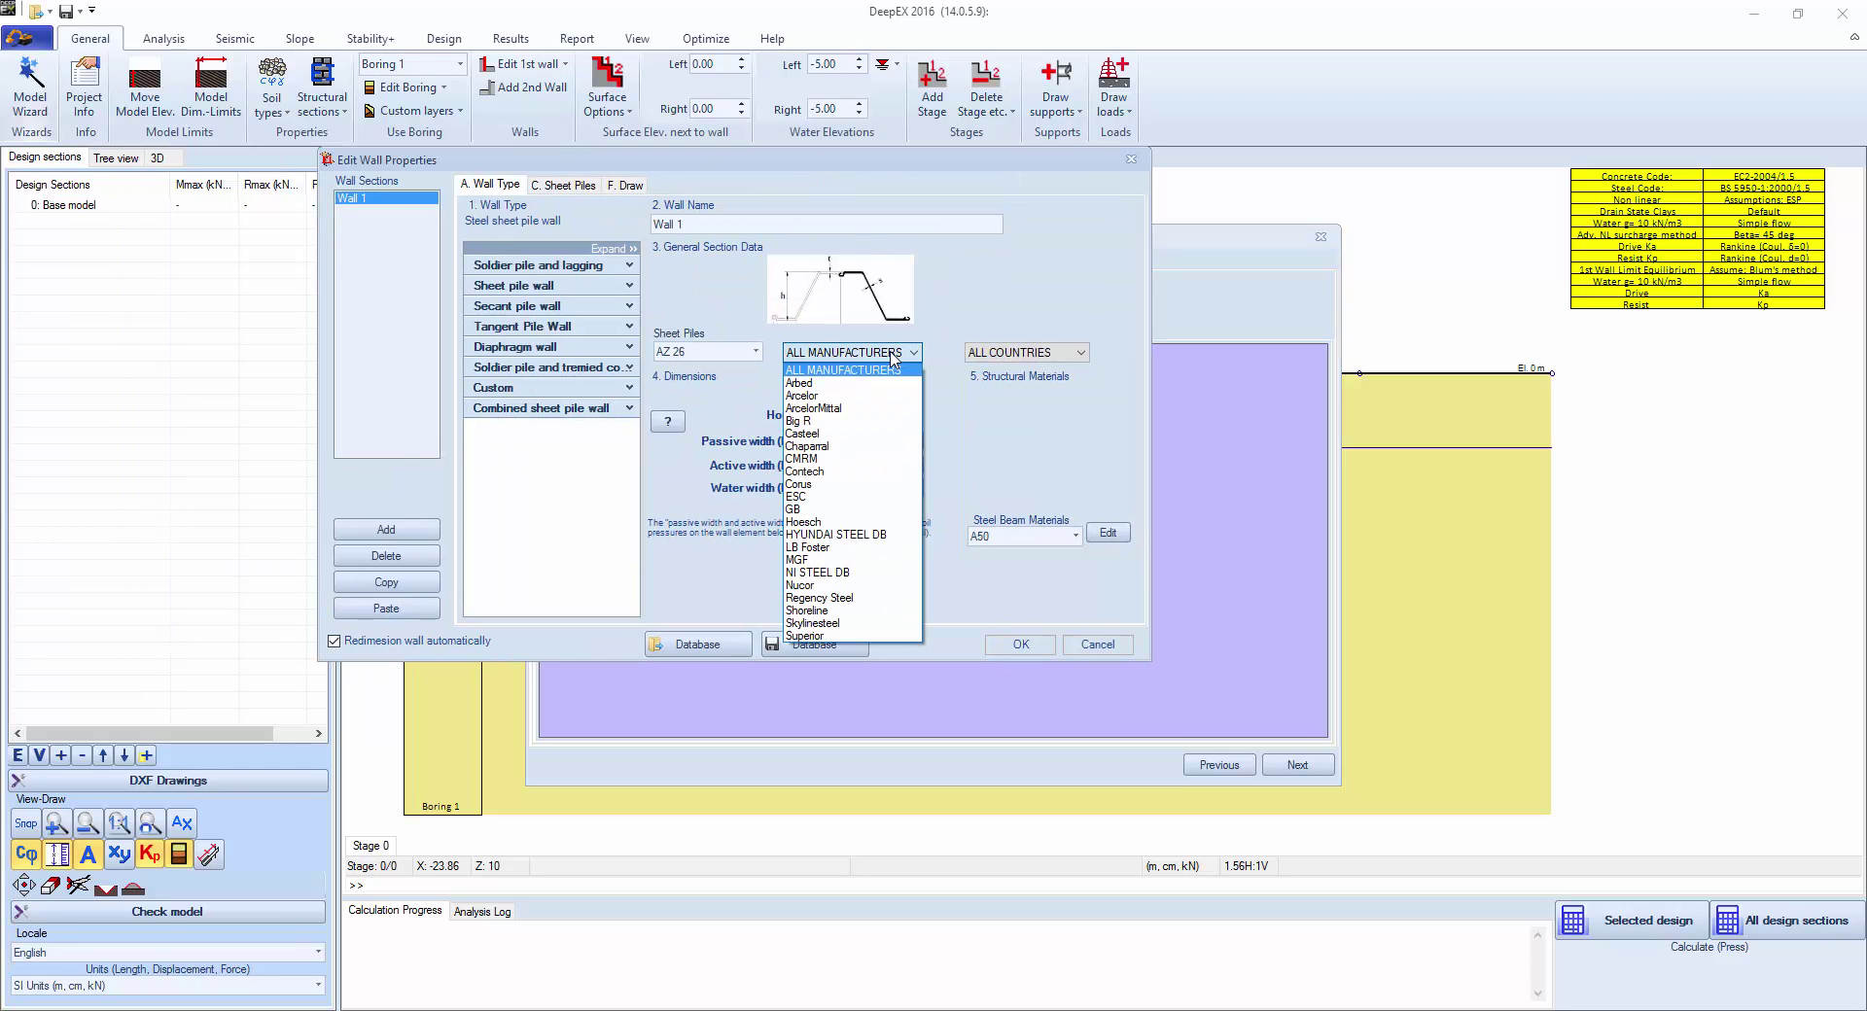
click(938, 352)
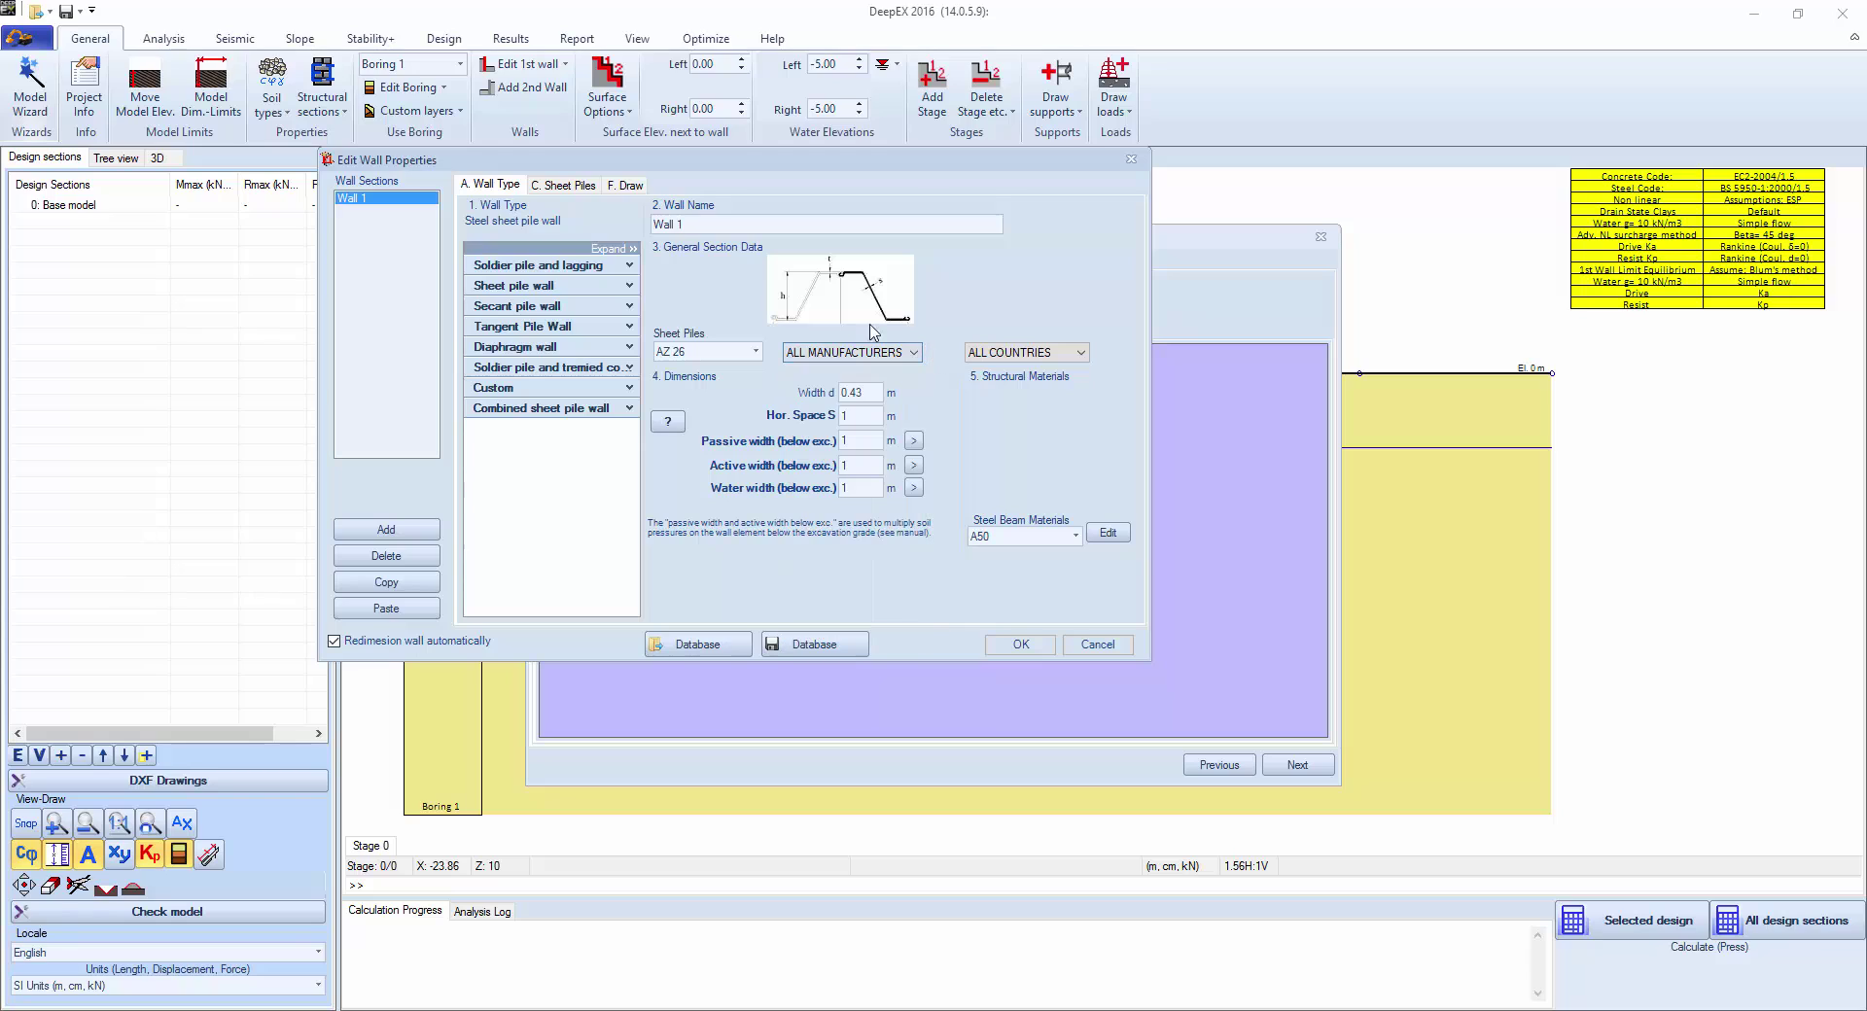
click(400, 530)
click(401, 530)
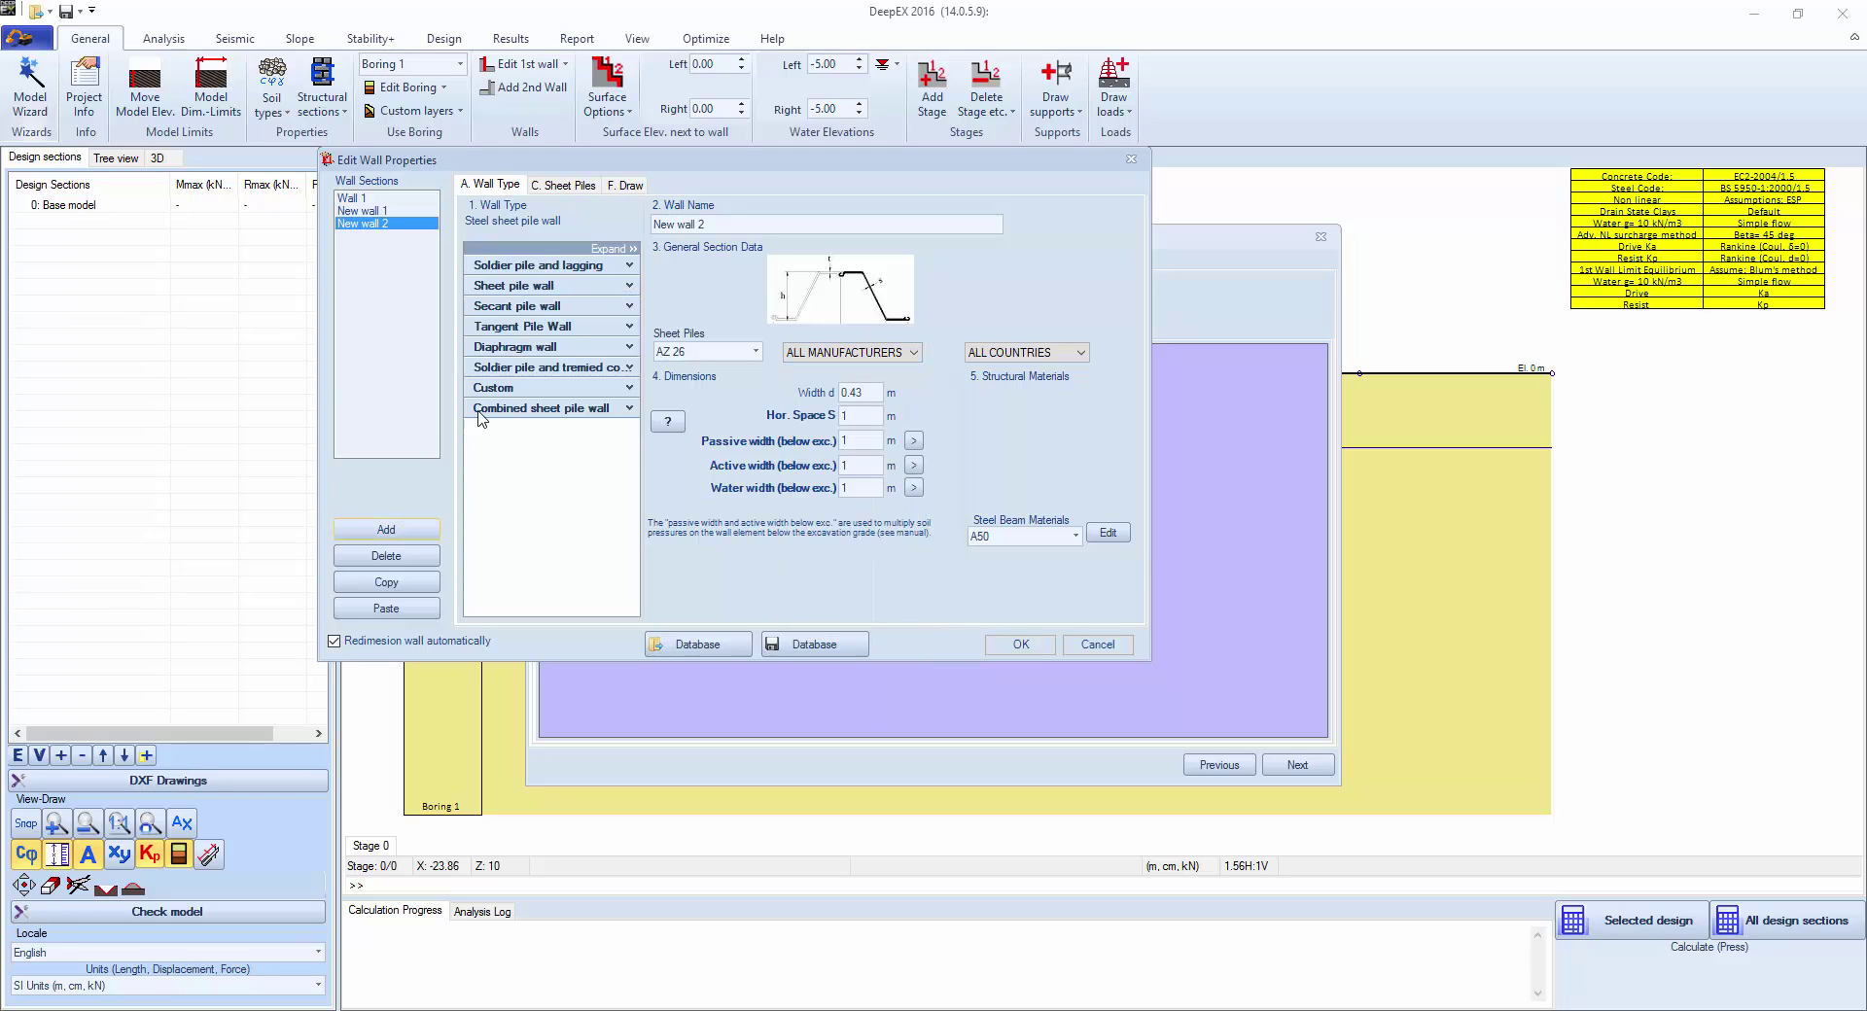
Step: Examine the section options under each wall type, from soldier pile and lagging through combined sheet pile wall
click(628, 249)
click(1115, 254)
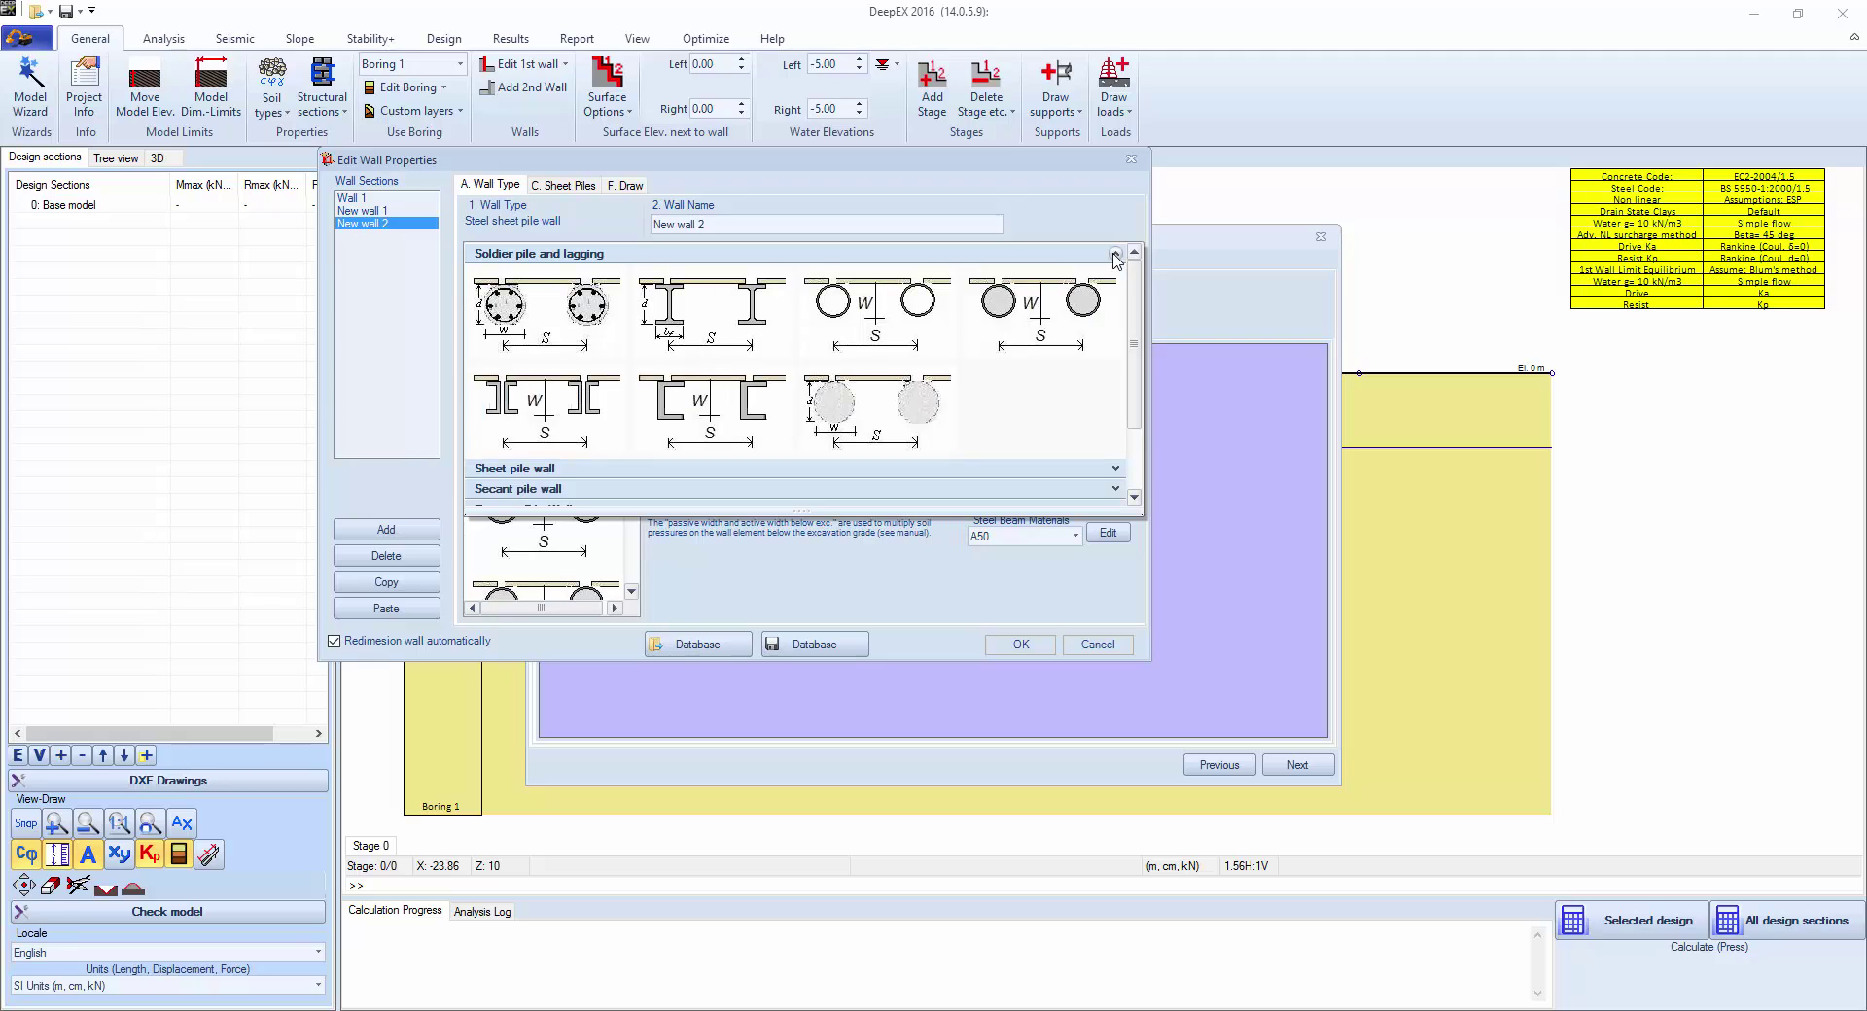
click(1115, 253)
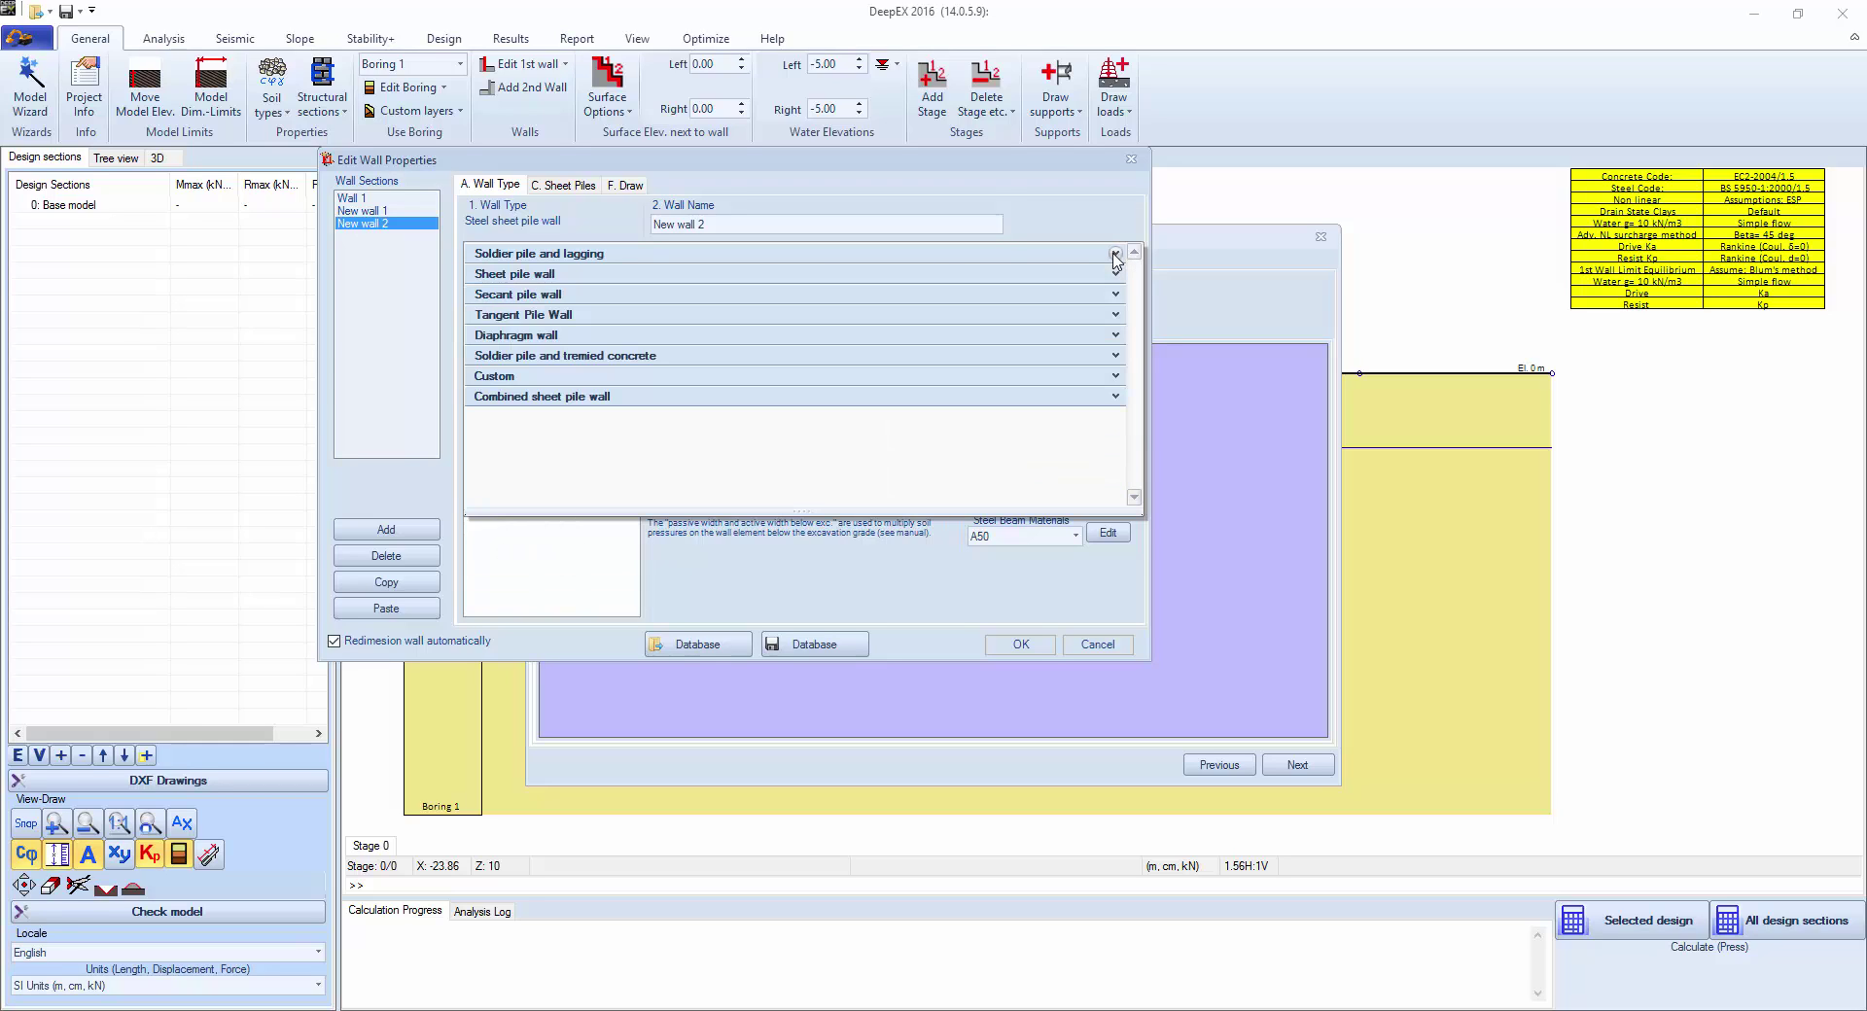
click(1116, 275)
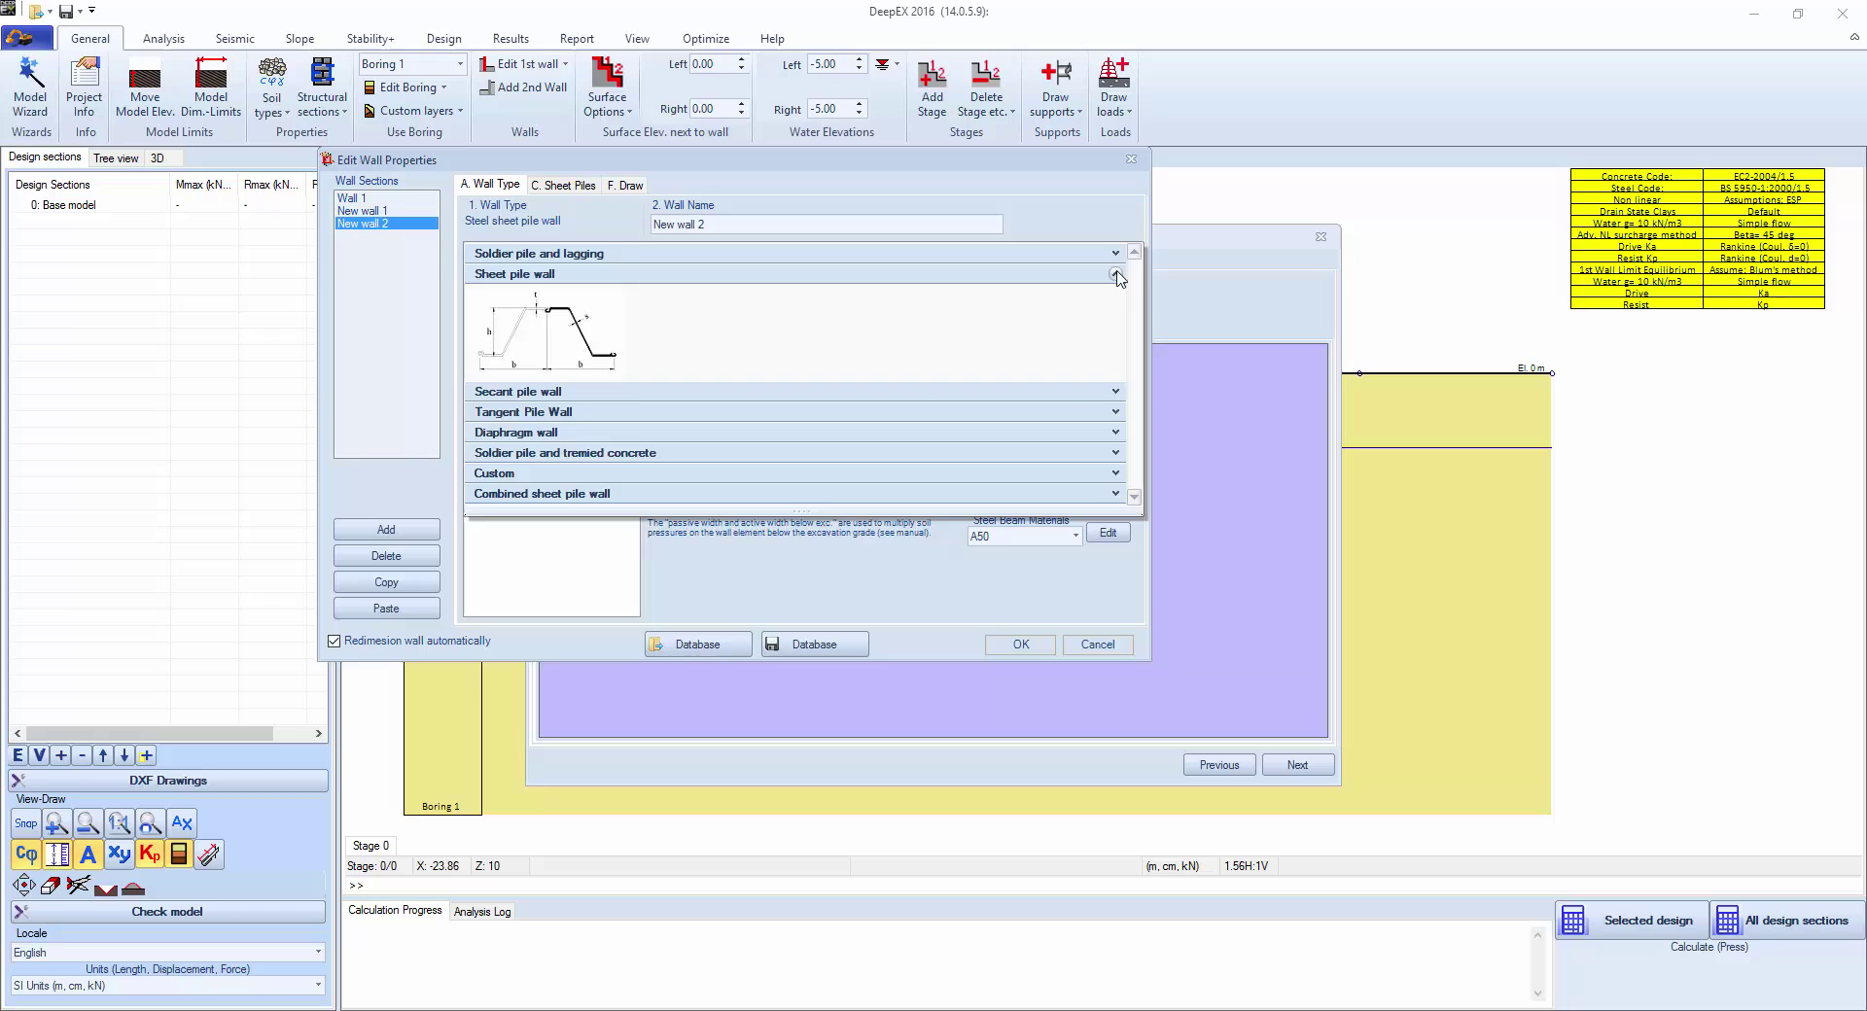
click(1116, 276)
click(1116, 296)
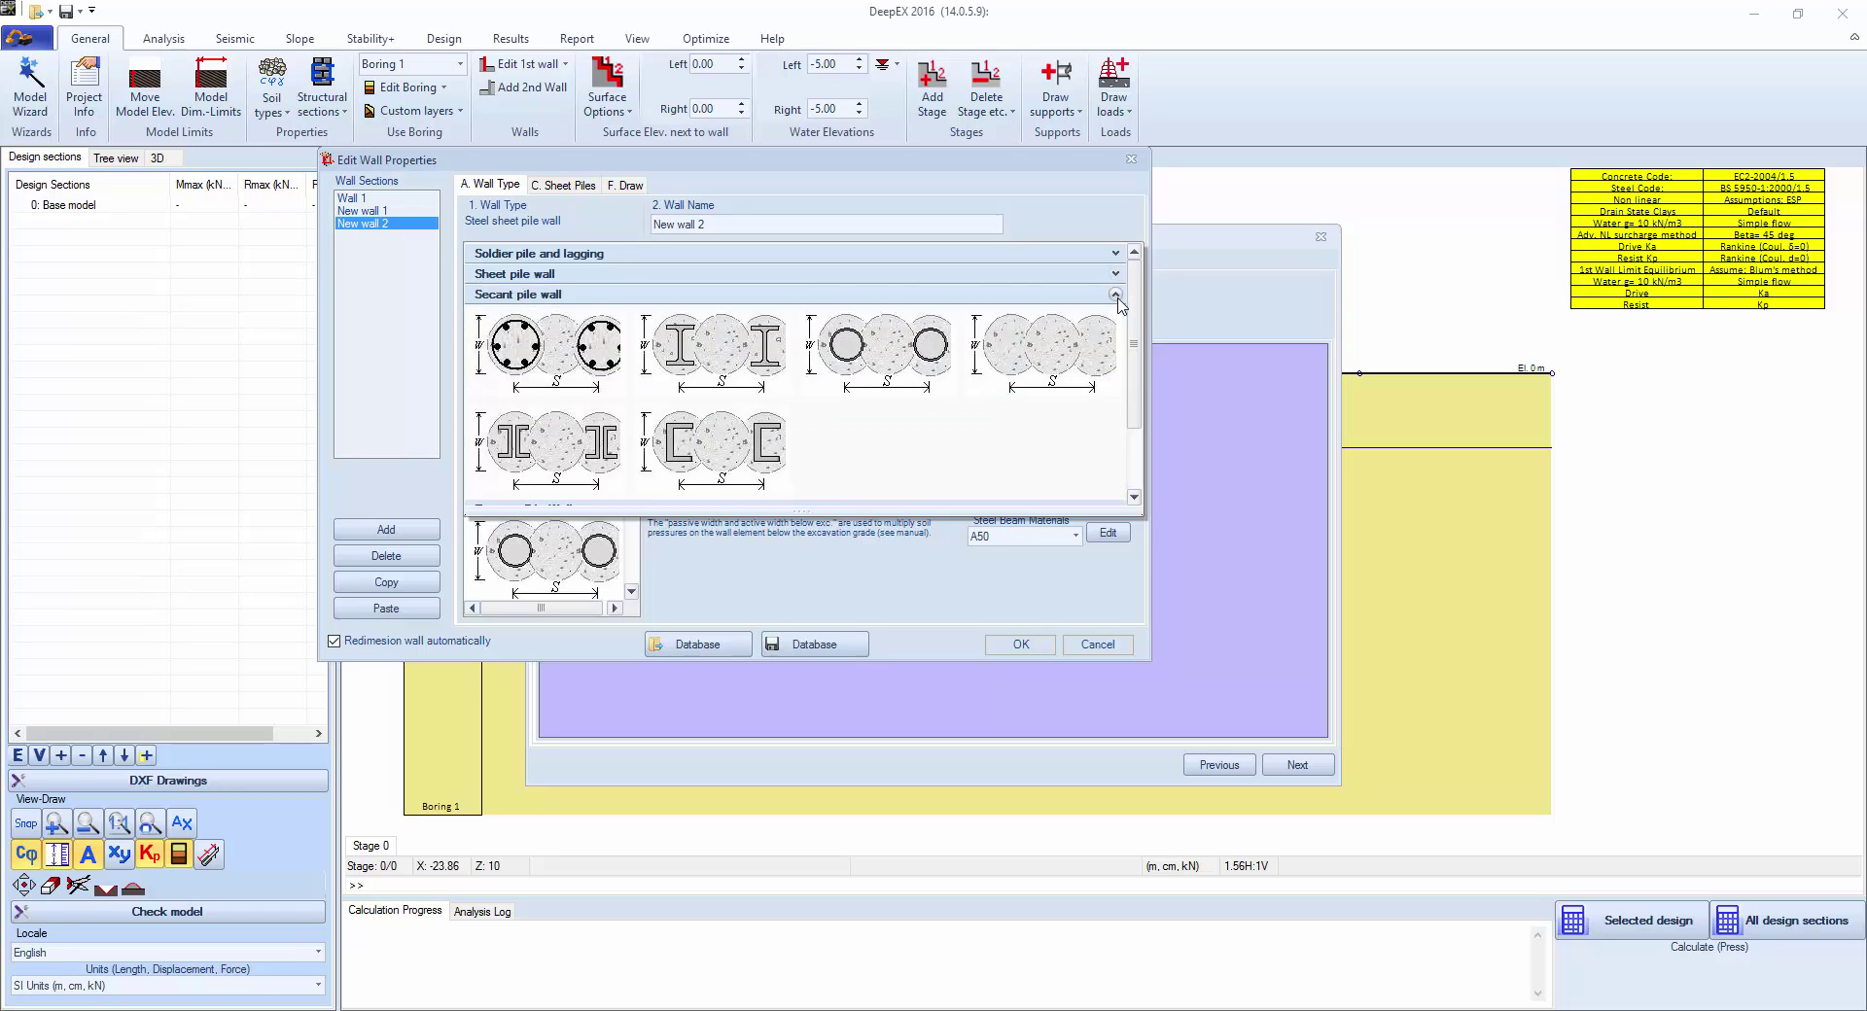
click(1116, 296)
click(1118, 336)
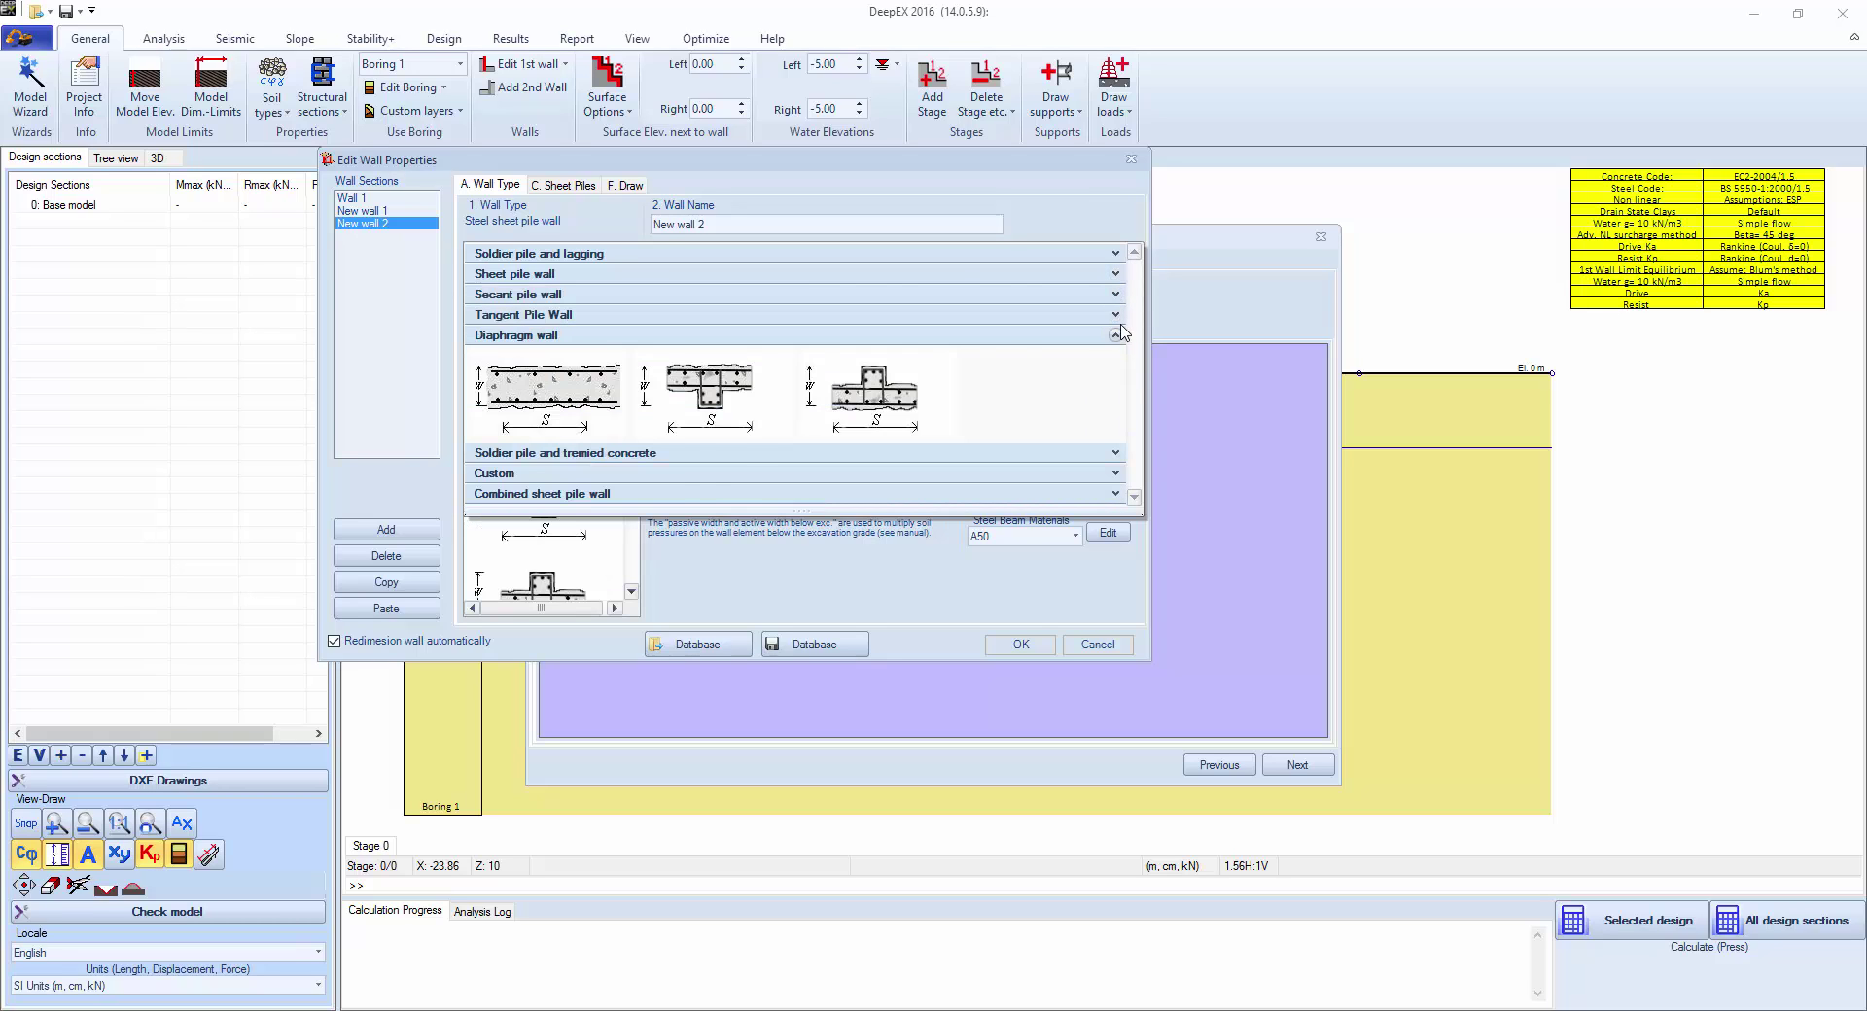
click(1116, 314)
click(1116, 335)
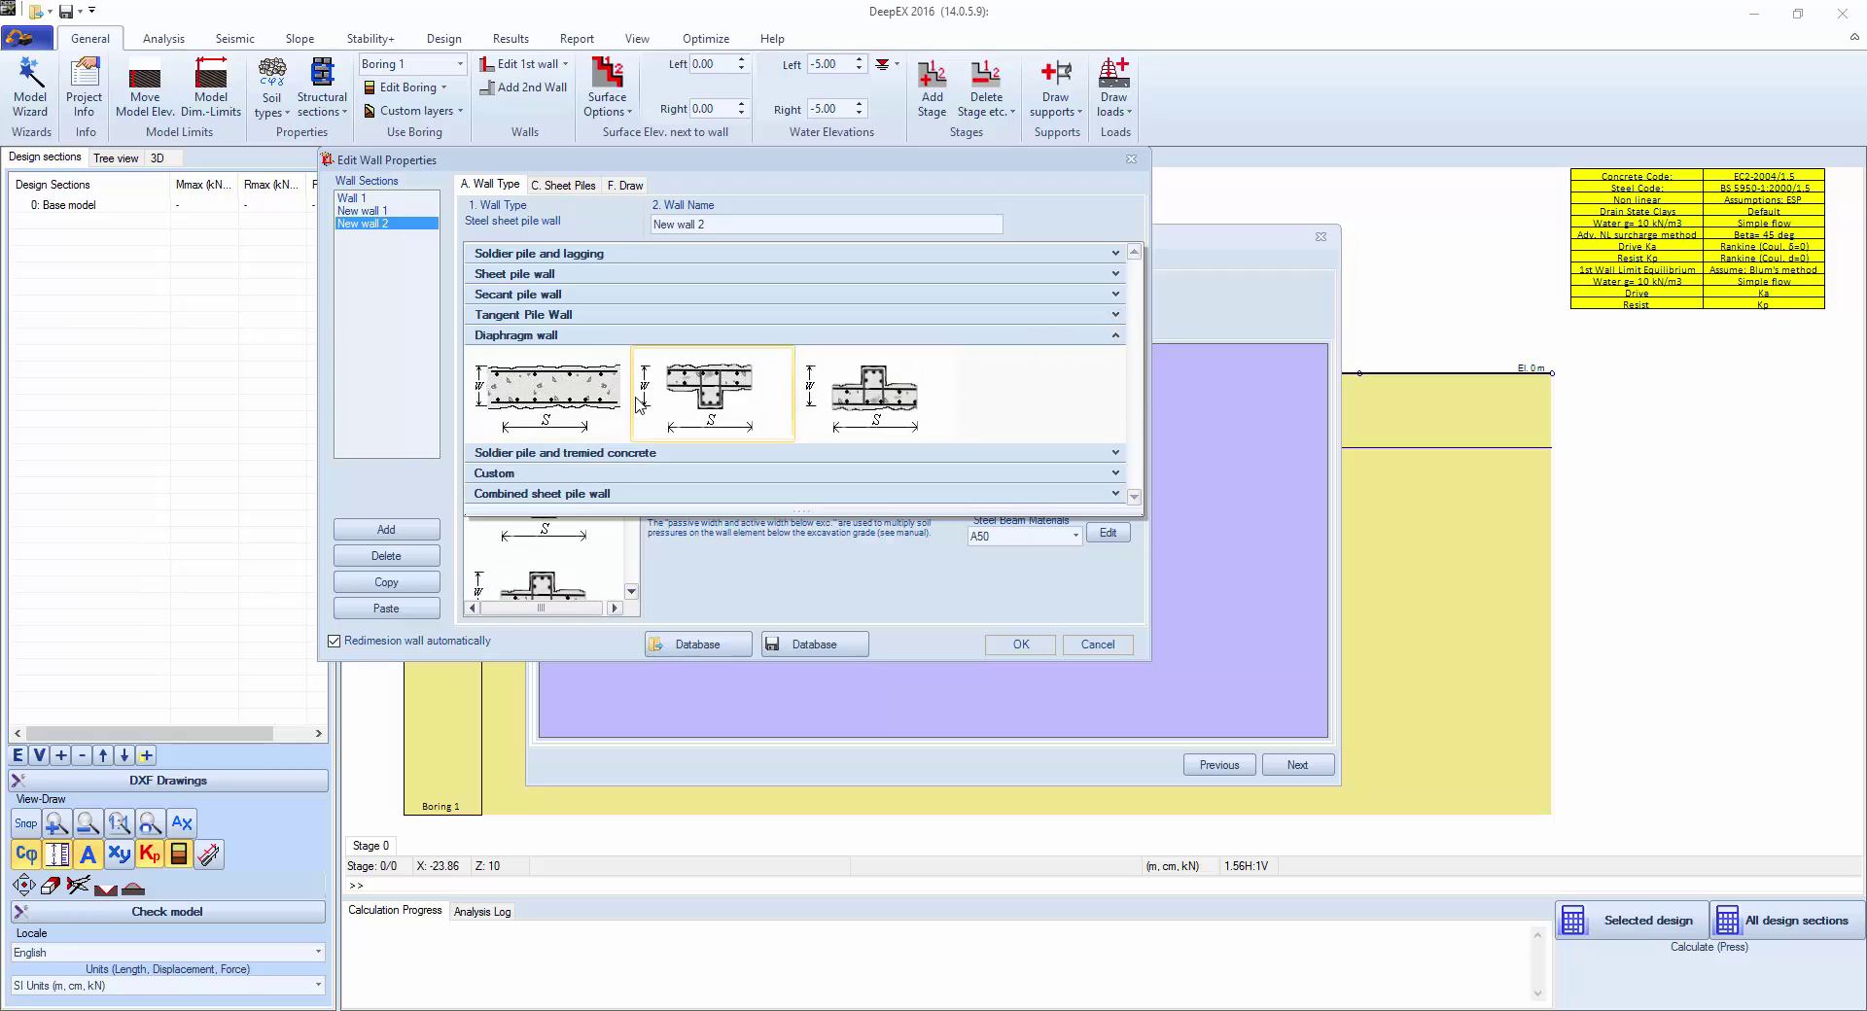
click(1116, 335)
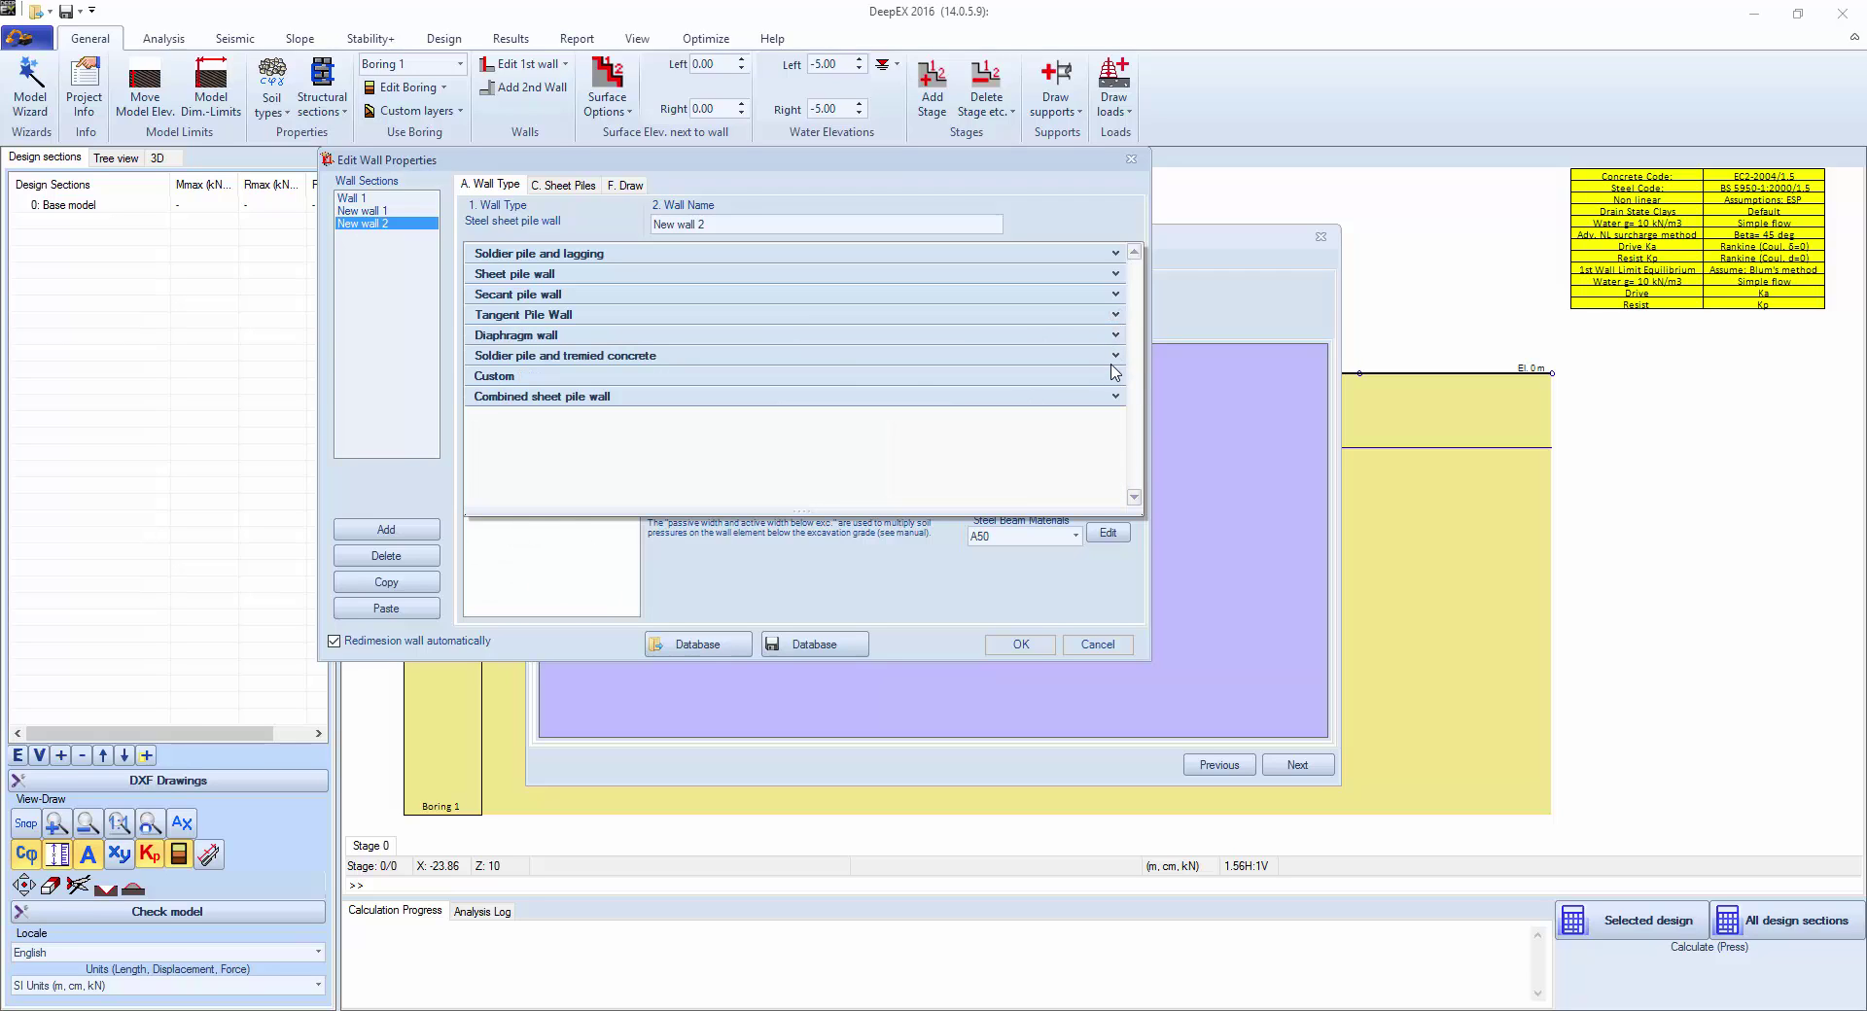
click(1116, 356)
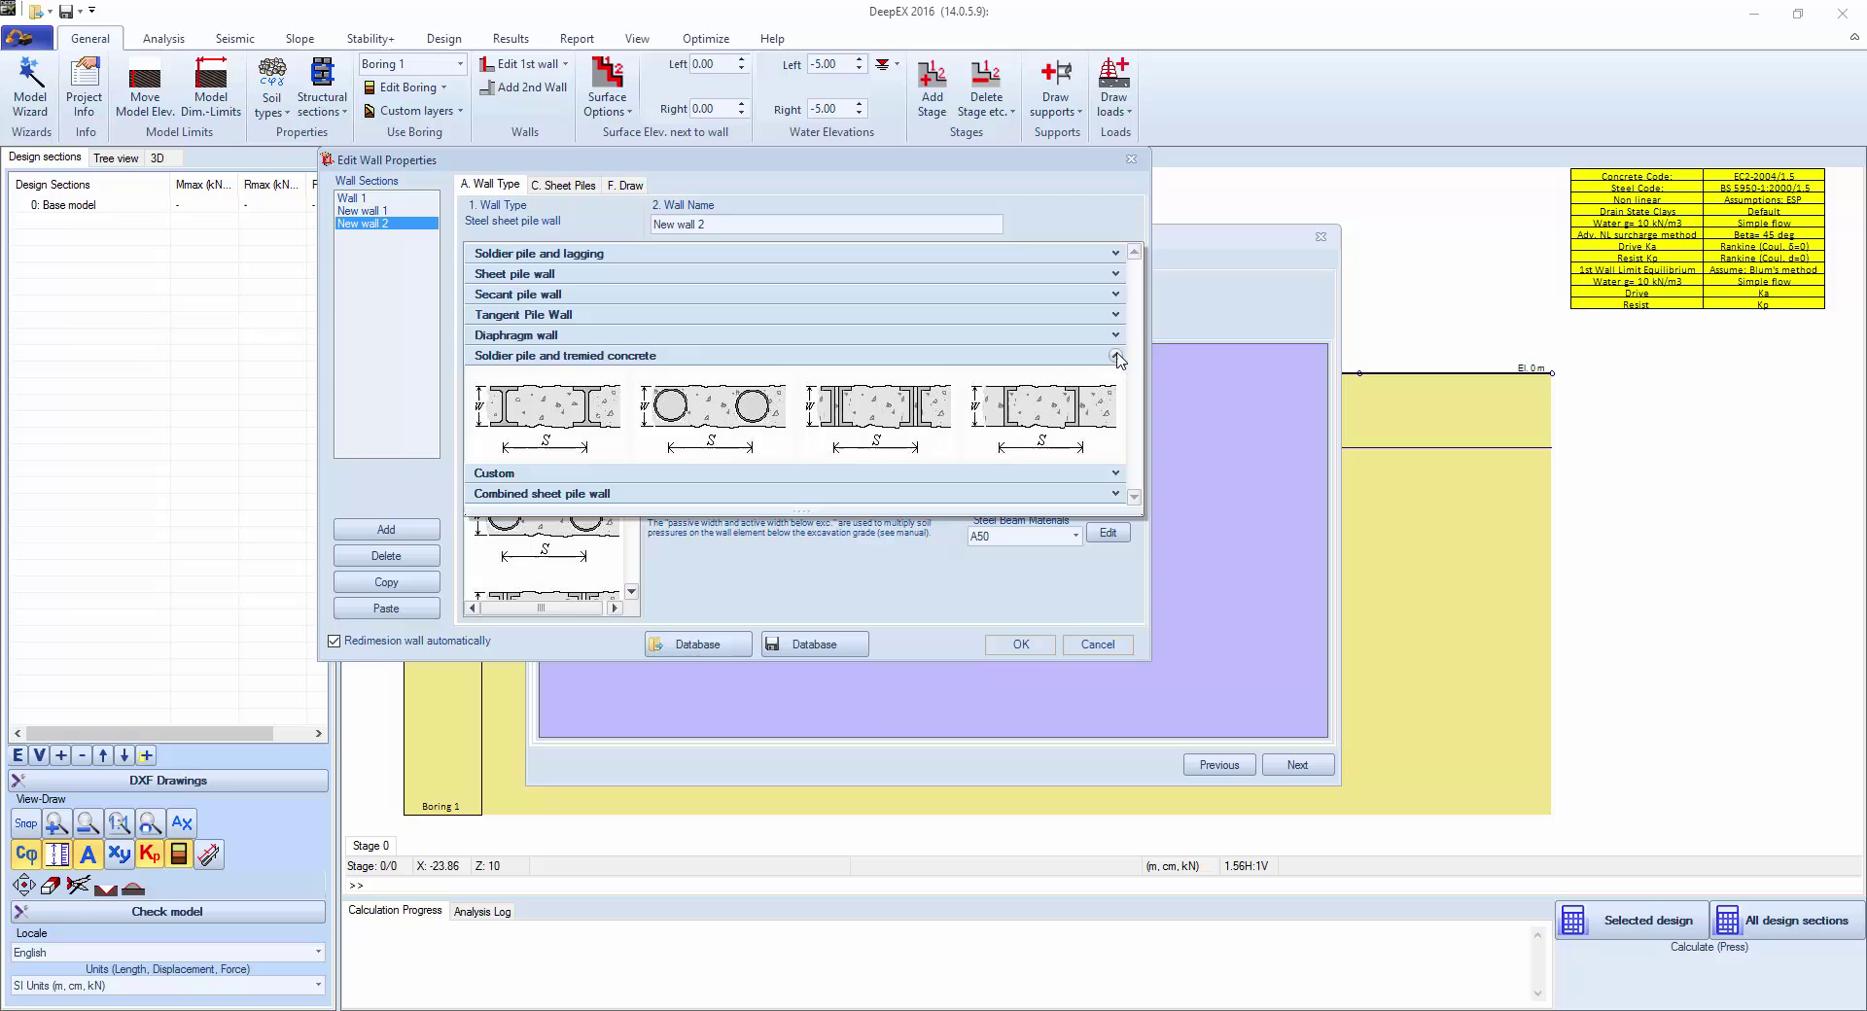
click(1116, 356)
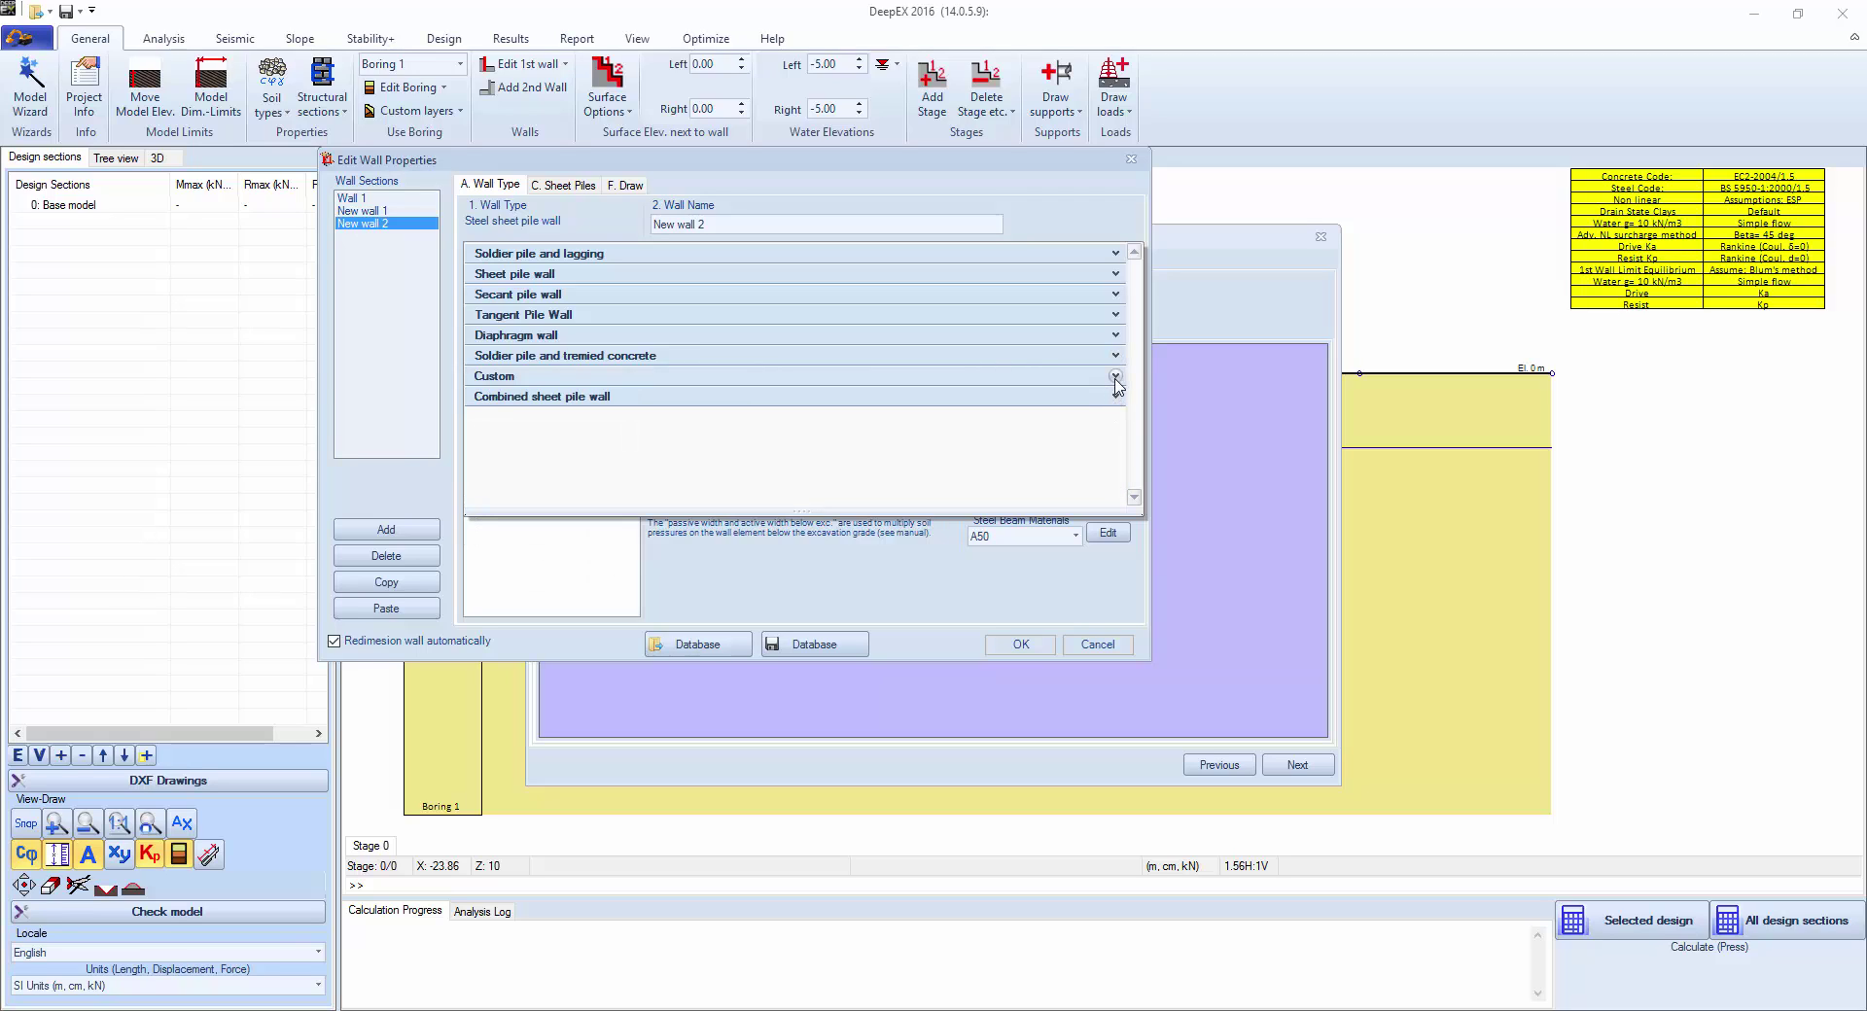
click(1116, 376)
click(1116, 376)
click(1115, 397)
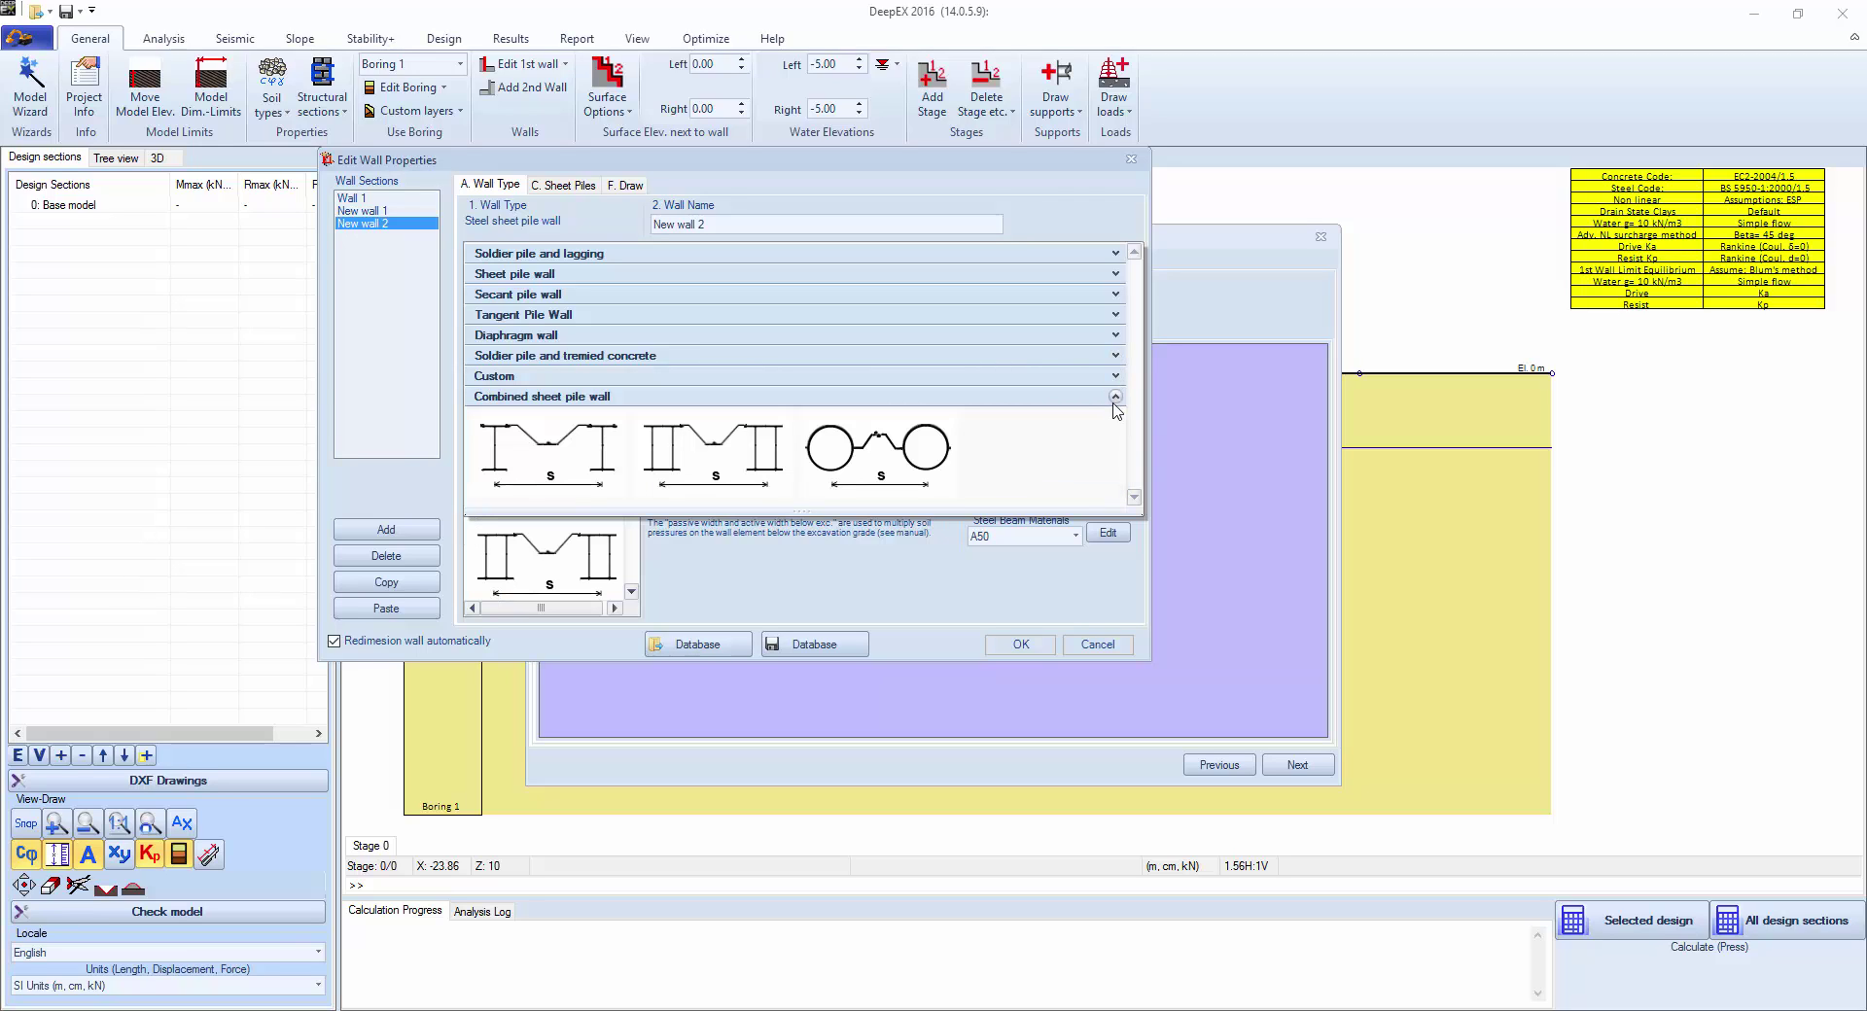
click(1115, 396)
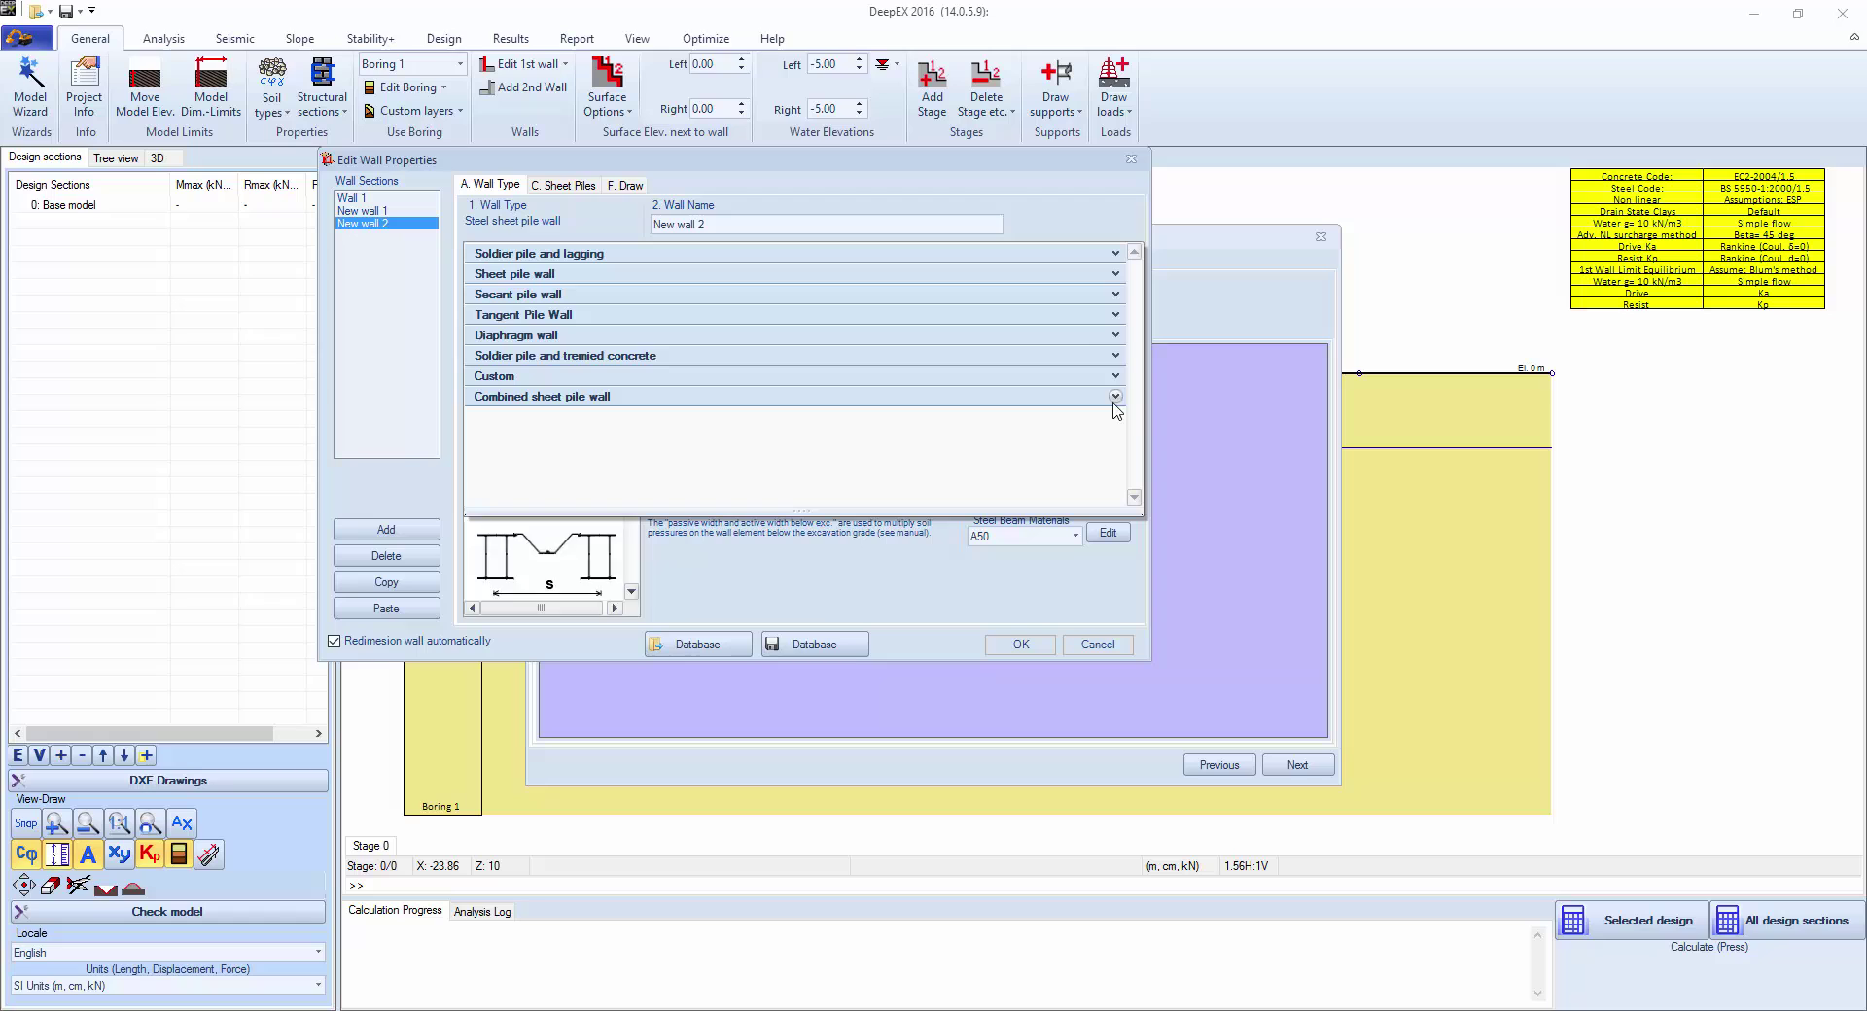
Step: Set New wall 2 to a secant pile wall with reinforced concrete piles and accept the wall properties
click(1115, 294)
click(544, 353)
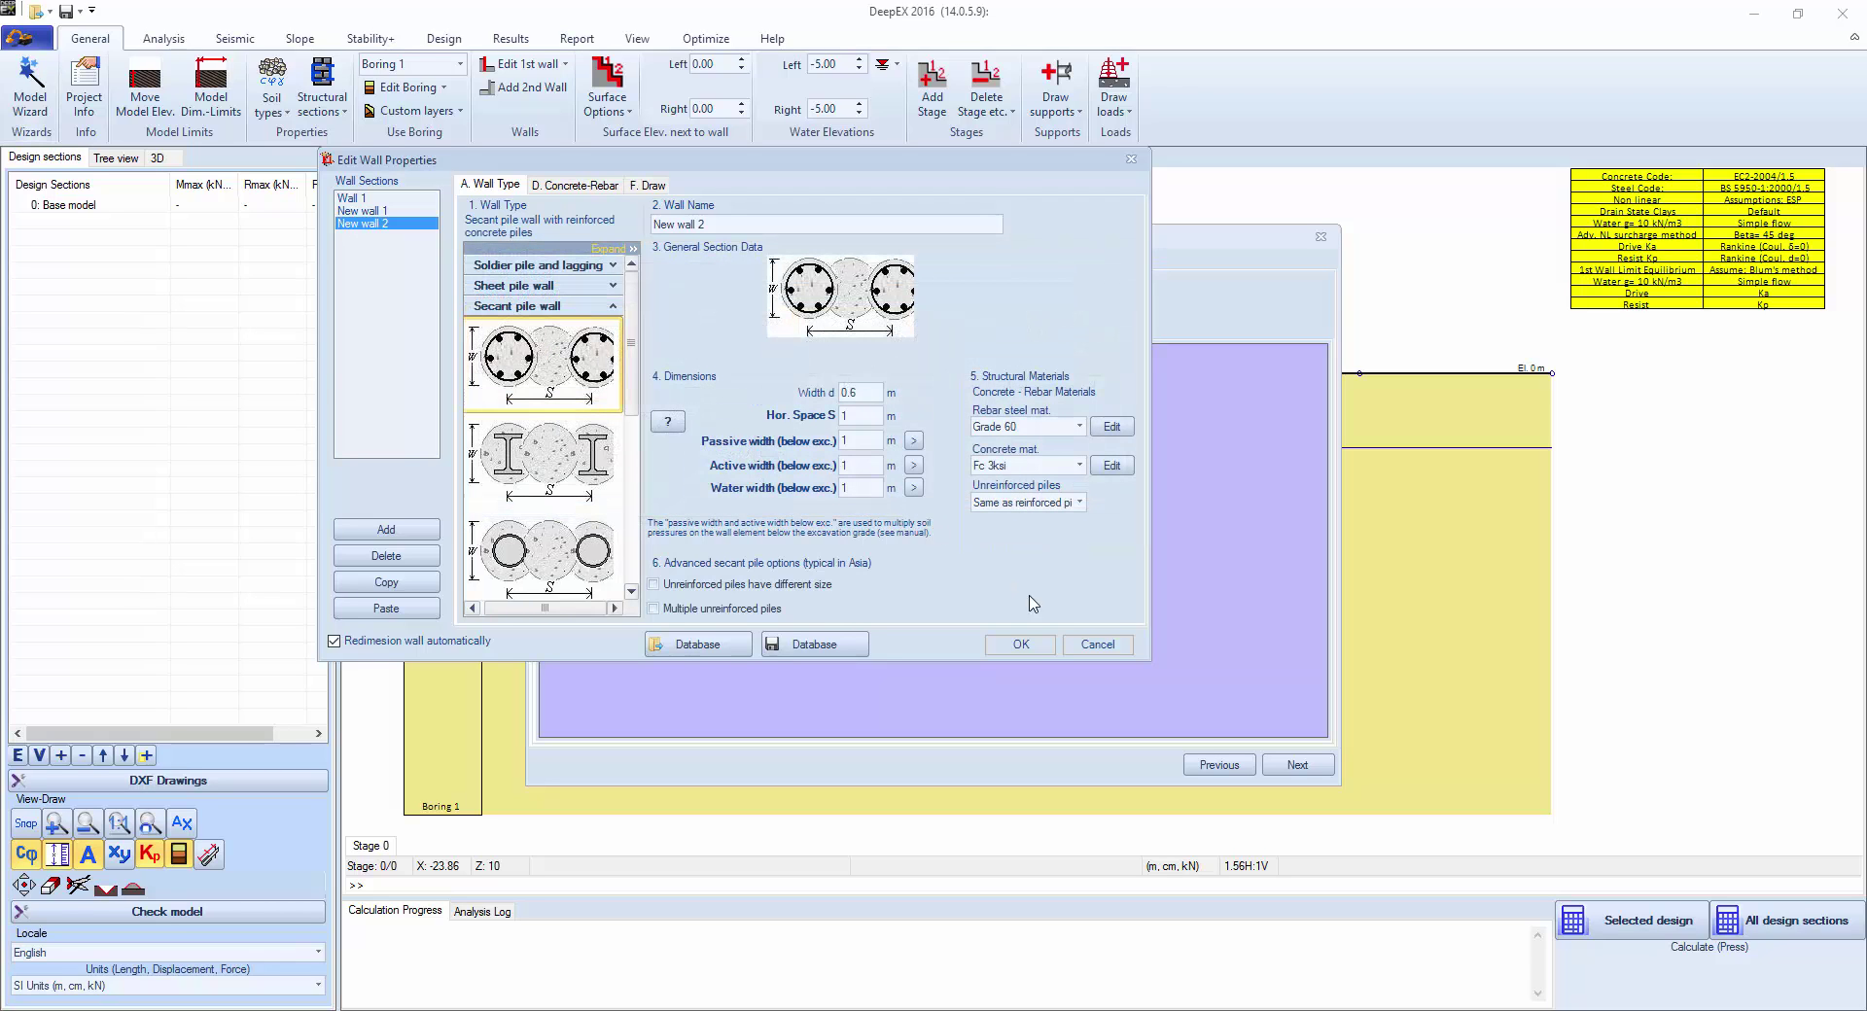
click(547, 457)
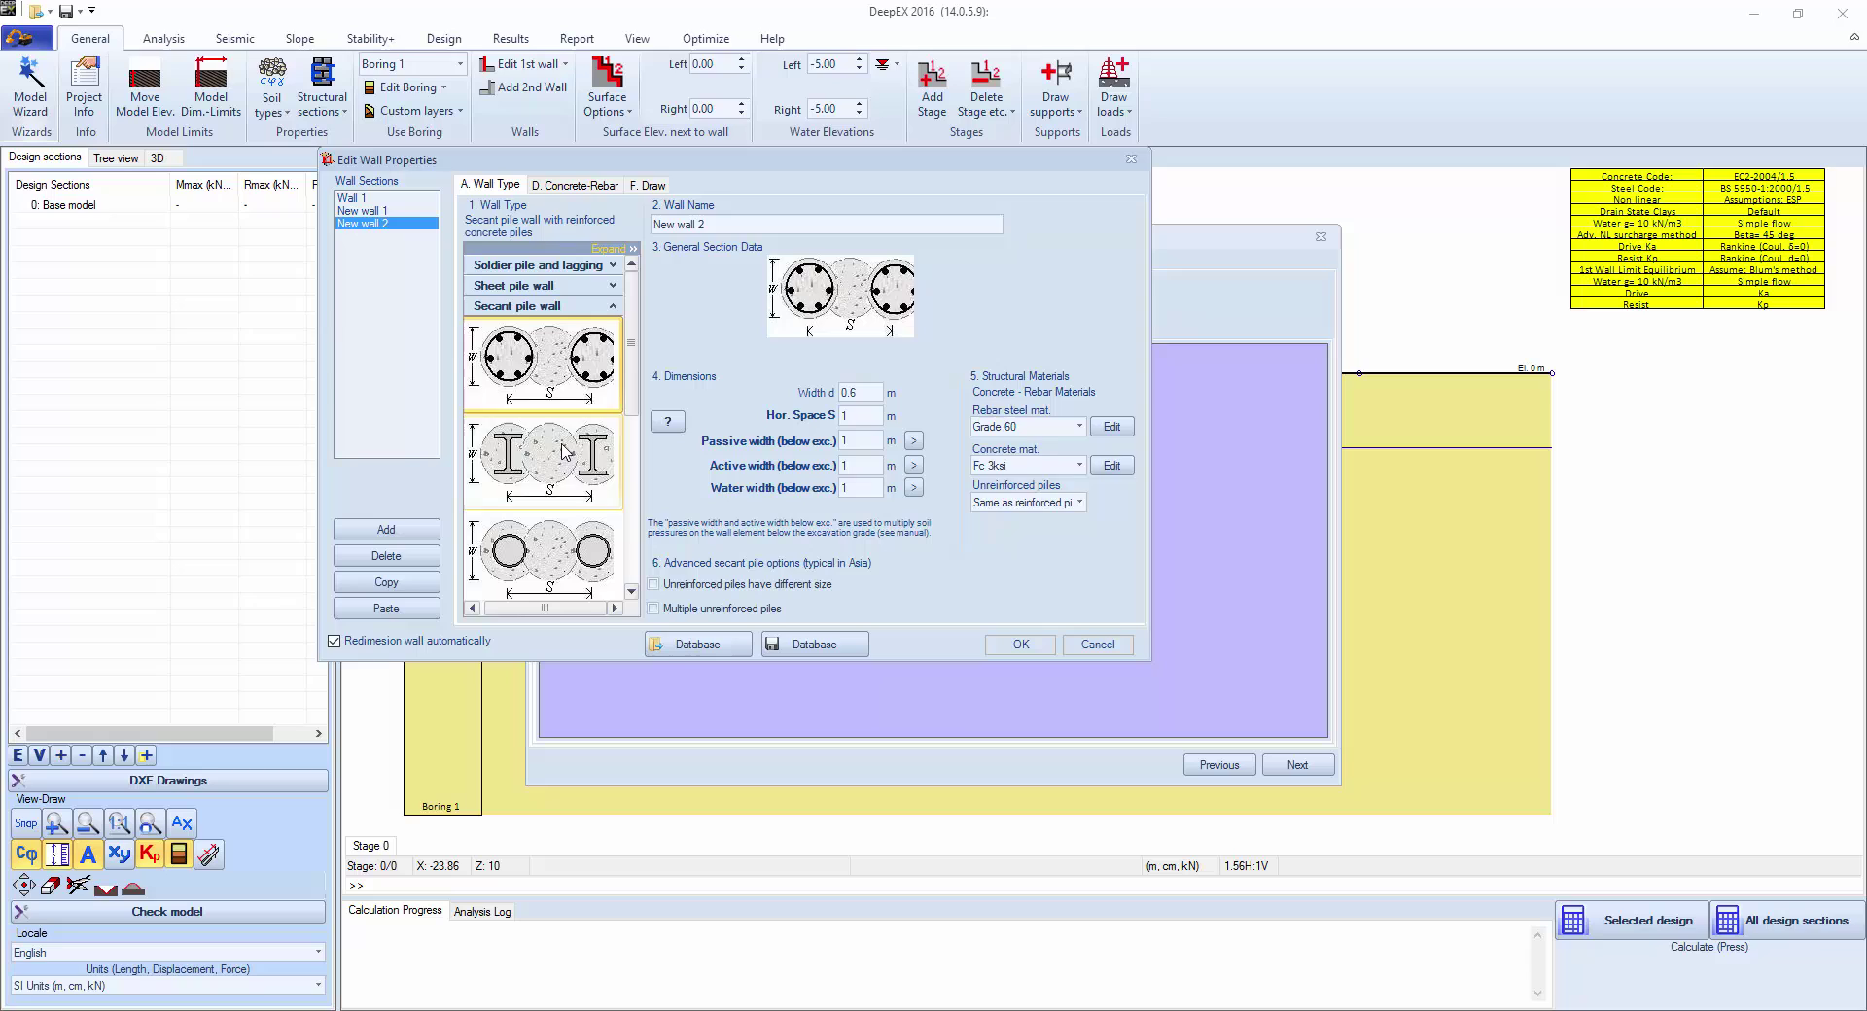
click(1015, 647)
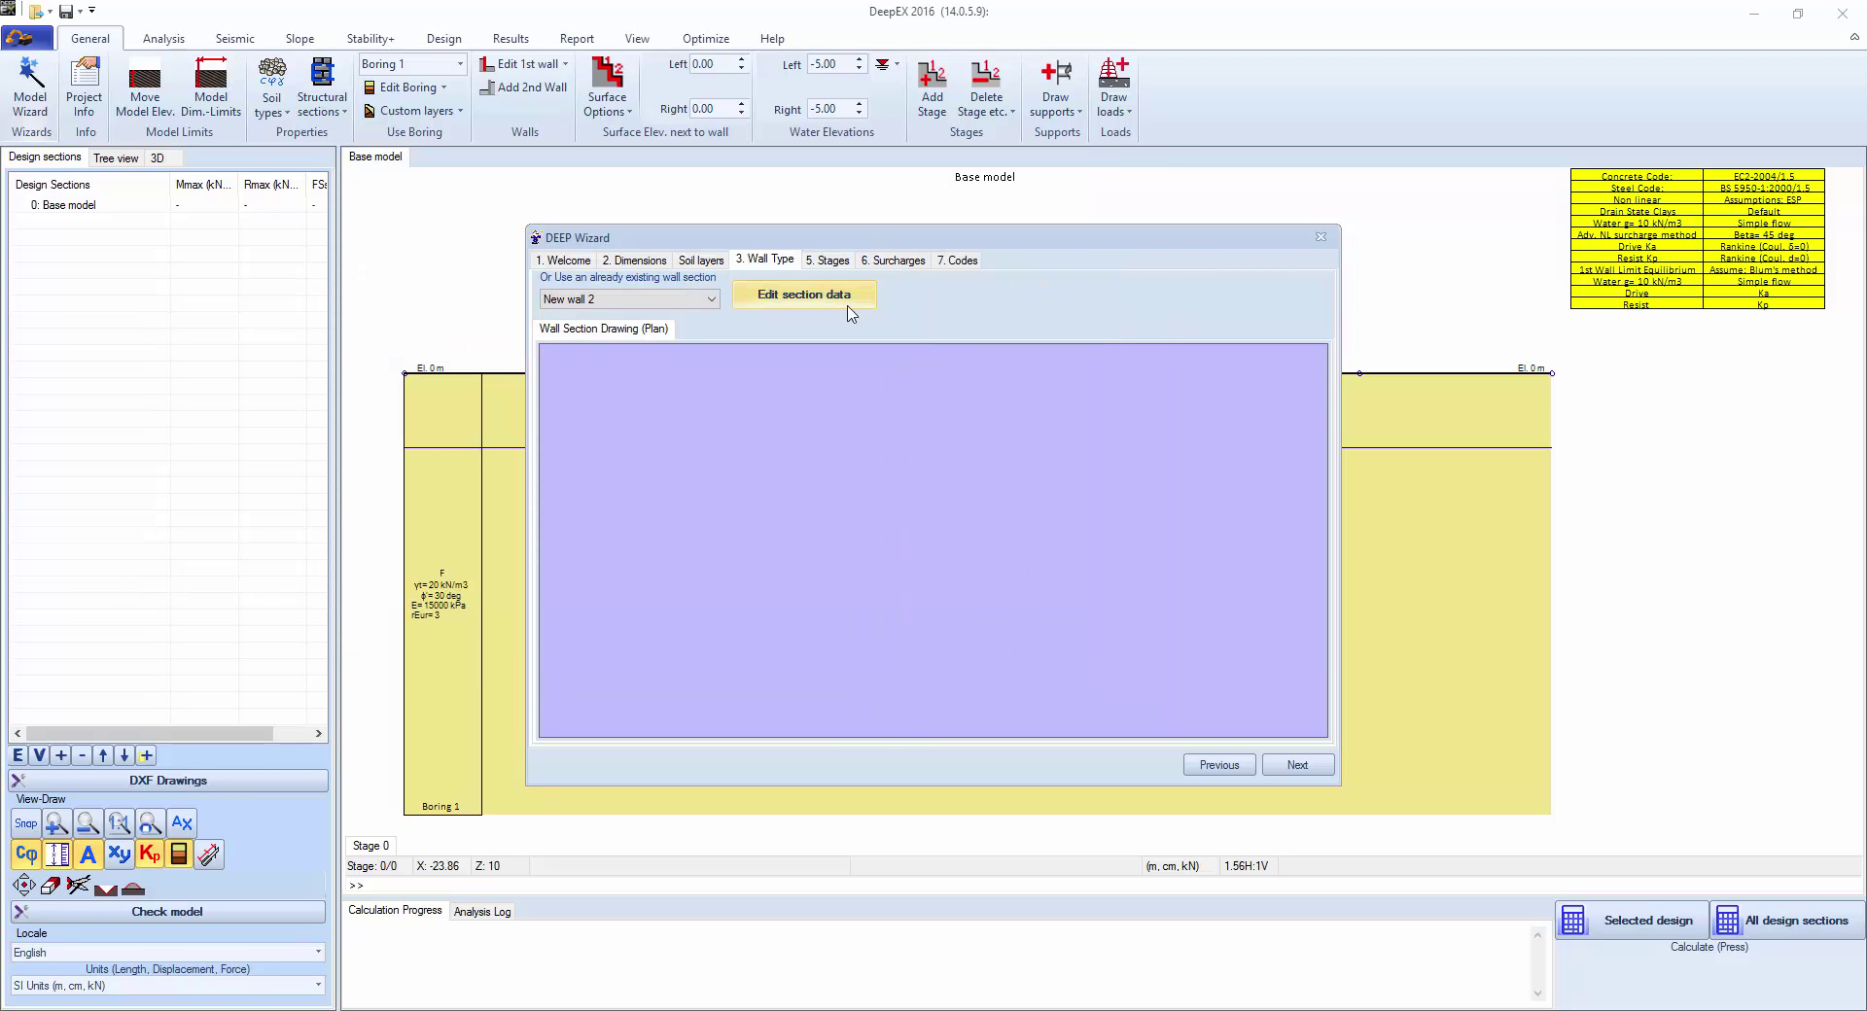
Step: Choose the existing sheet pile section Wall 1 for the model and advance to the wizard's stages page
click(685, 305)
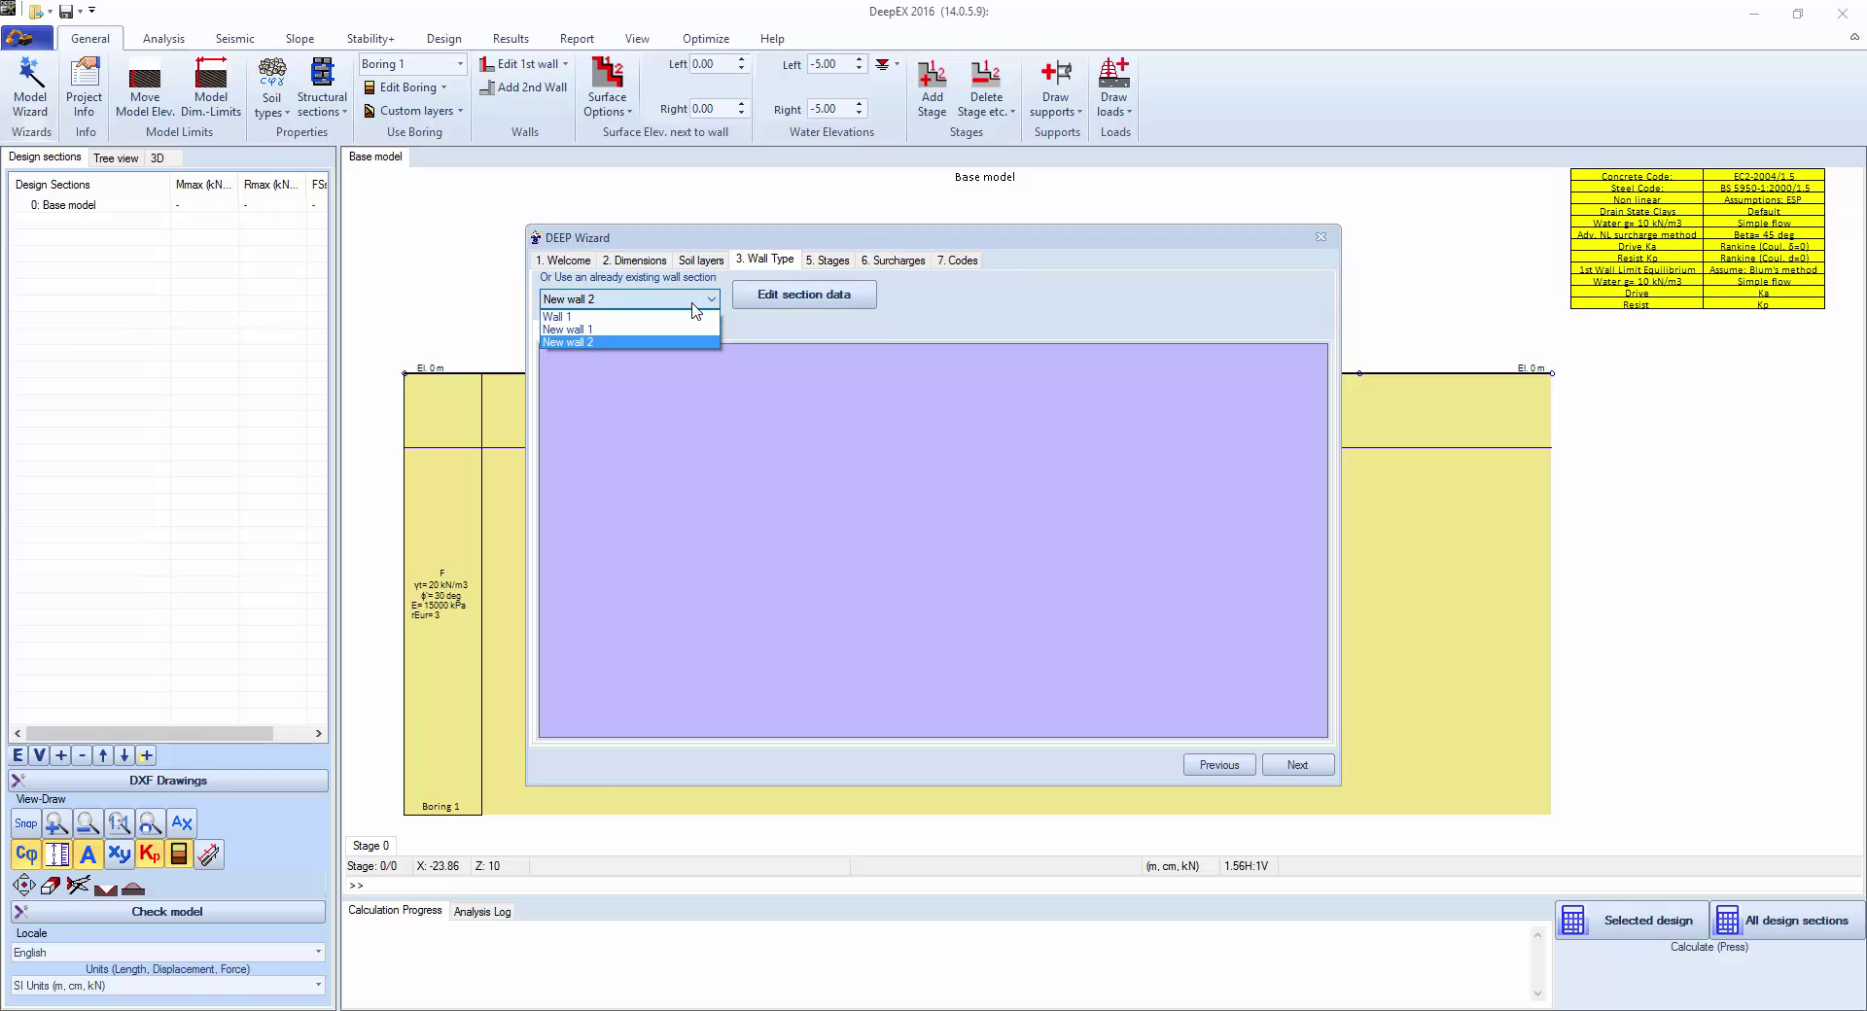
click(669, 331)
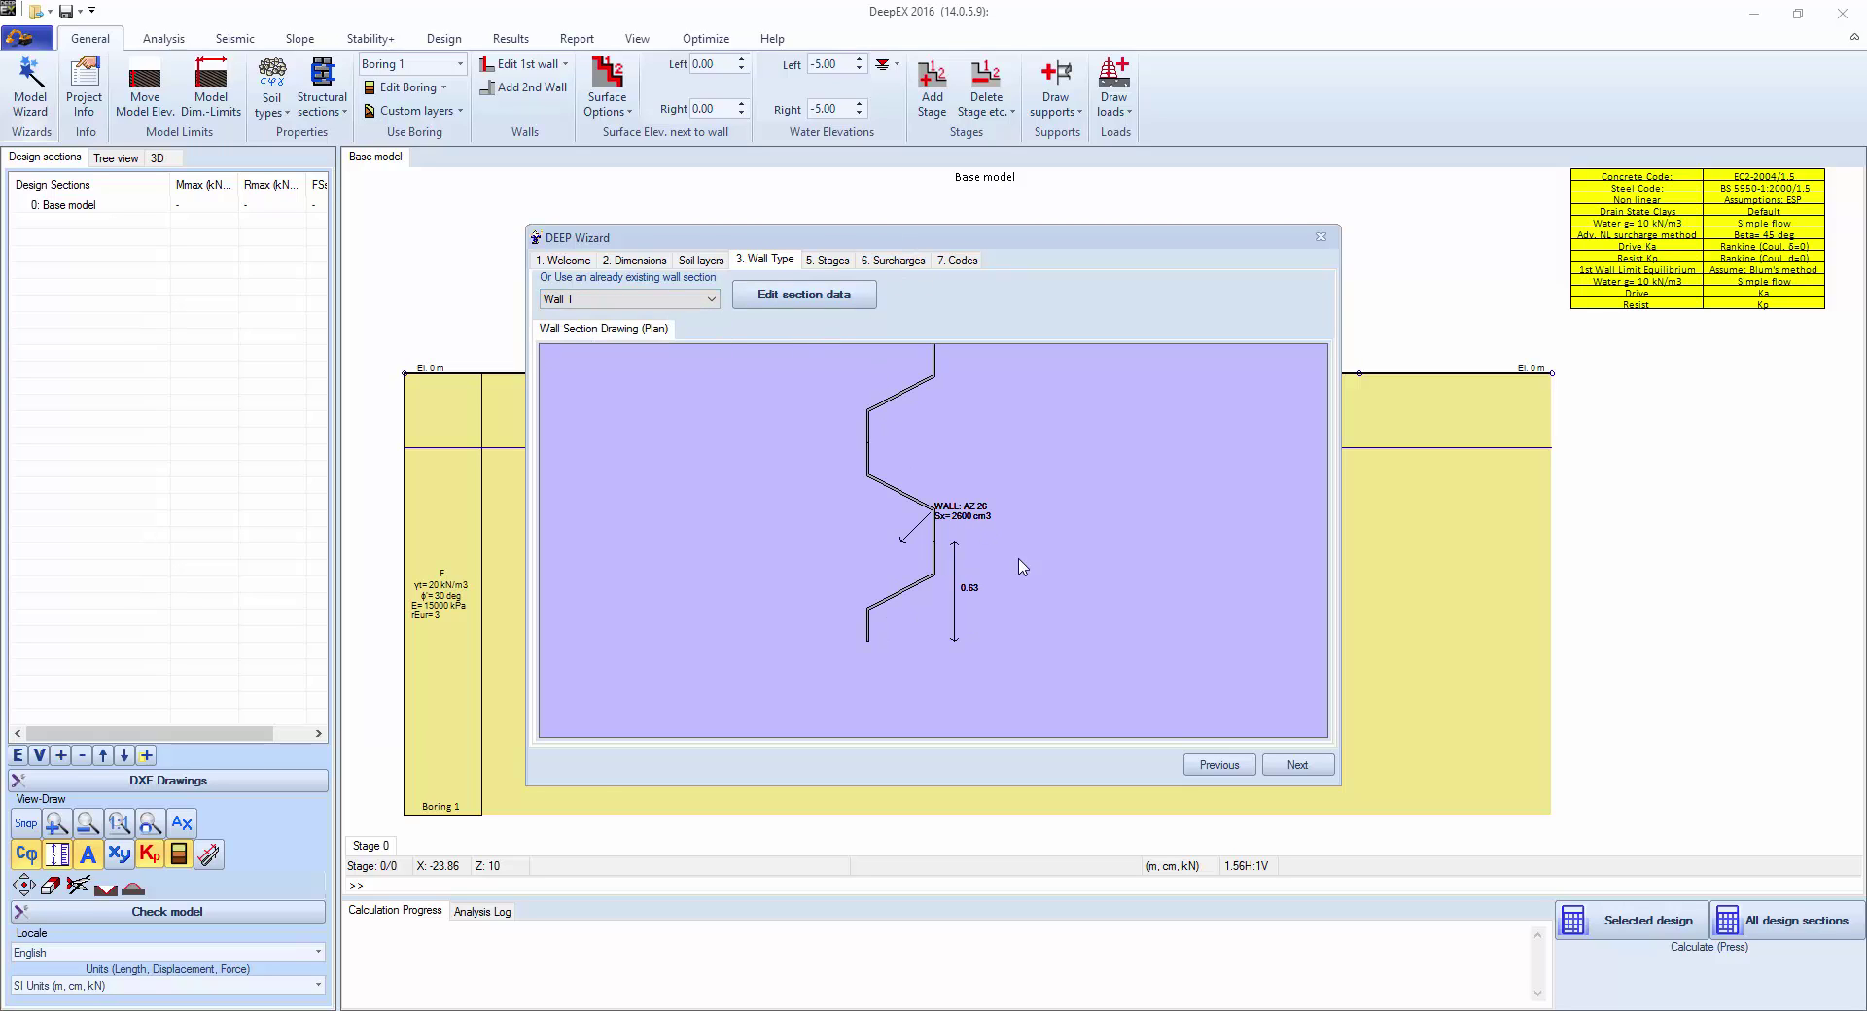
click(1300, 766)
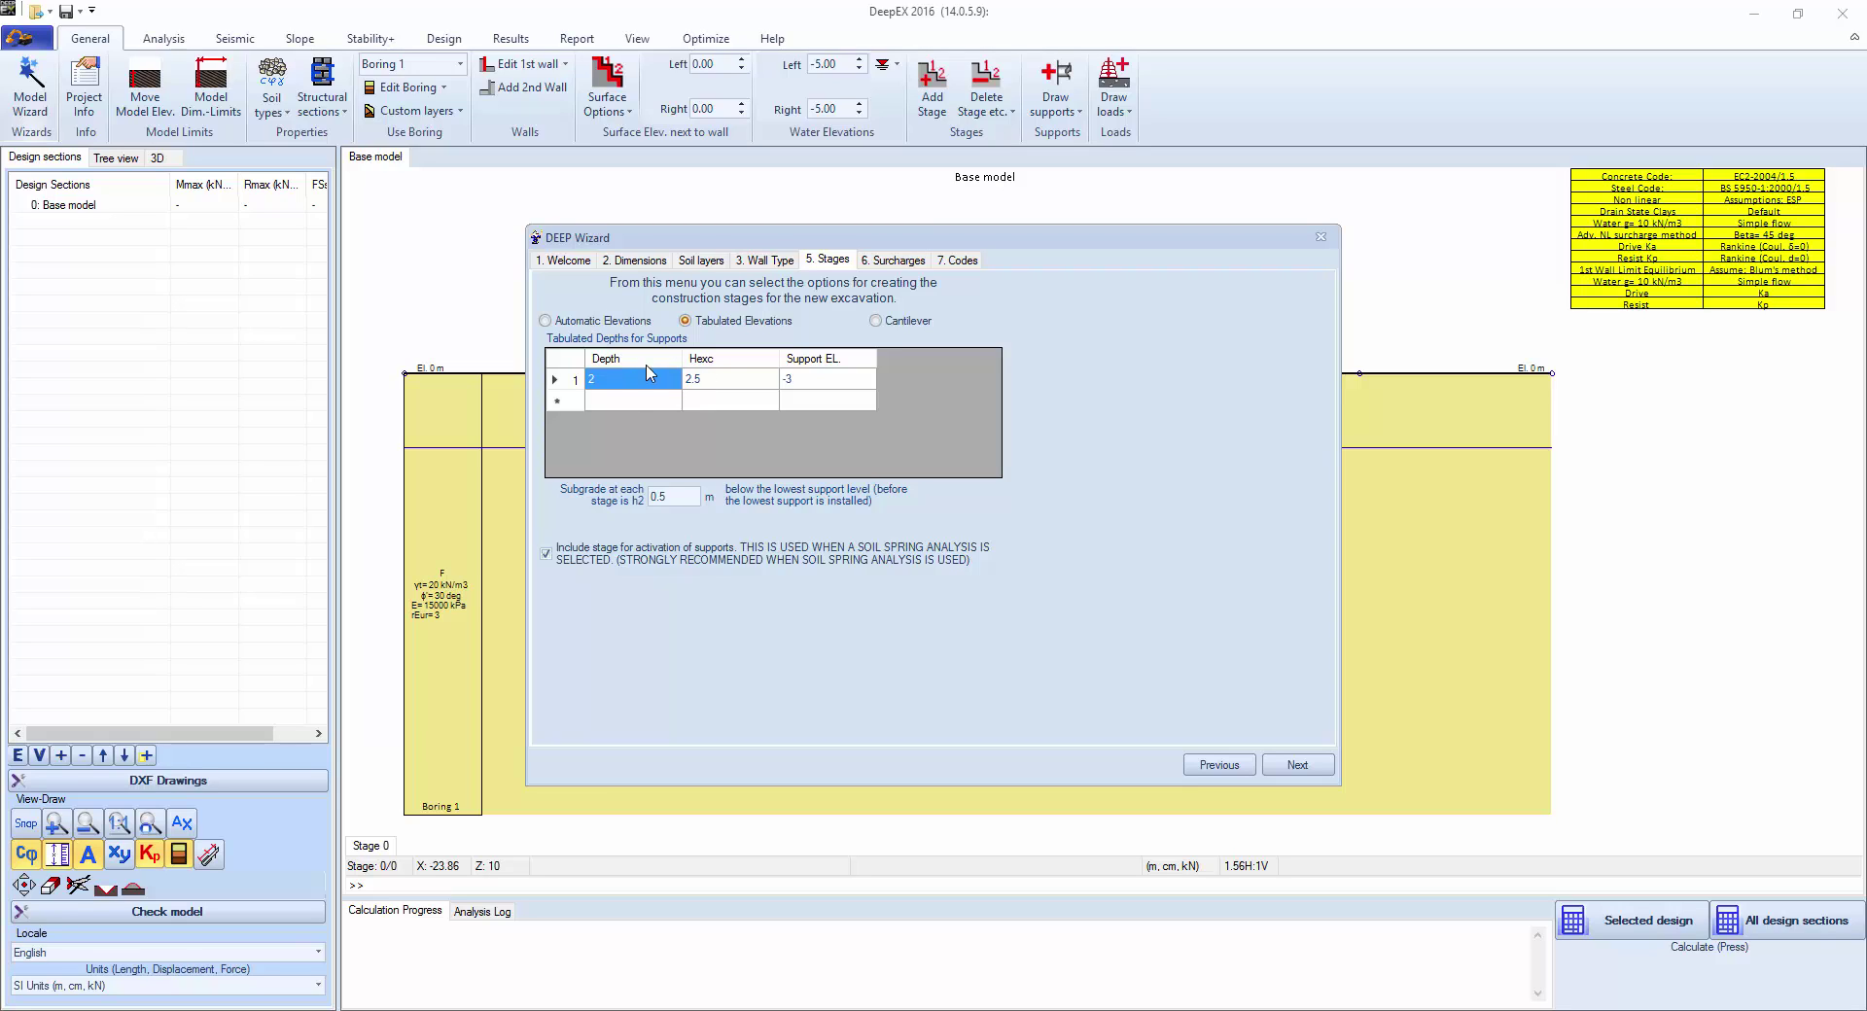
Step: Review the automatic elevations option, return to tabulated elevations for the supports, and advance to the surcharges page
click(702, 382)
click(600, 324)
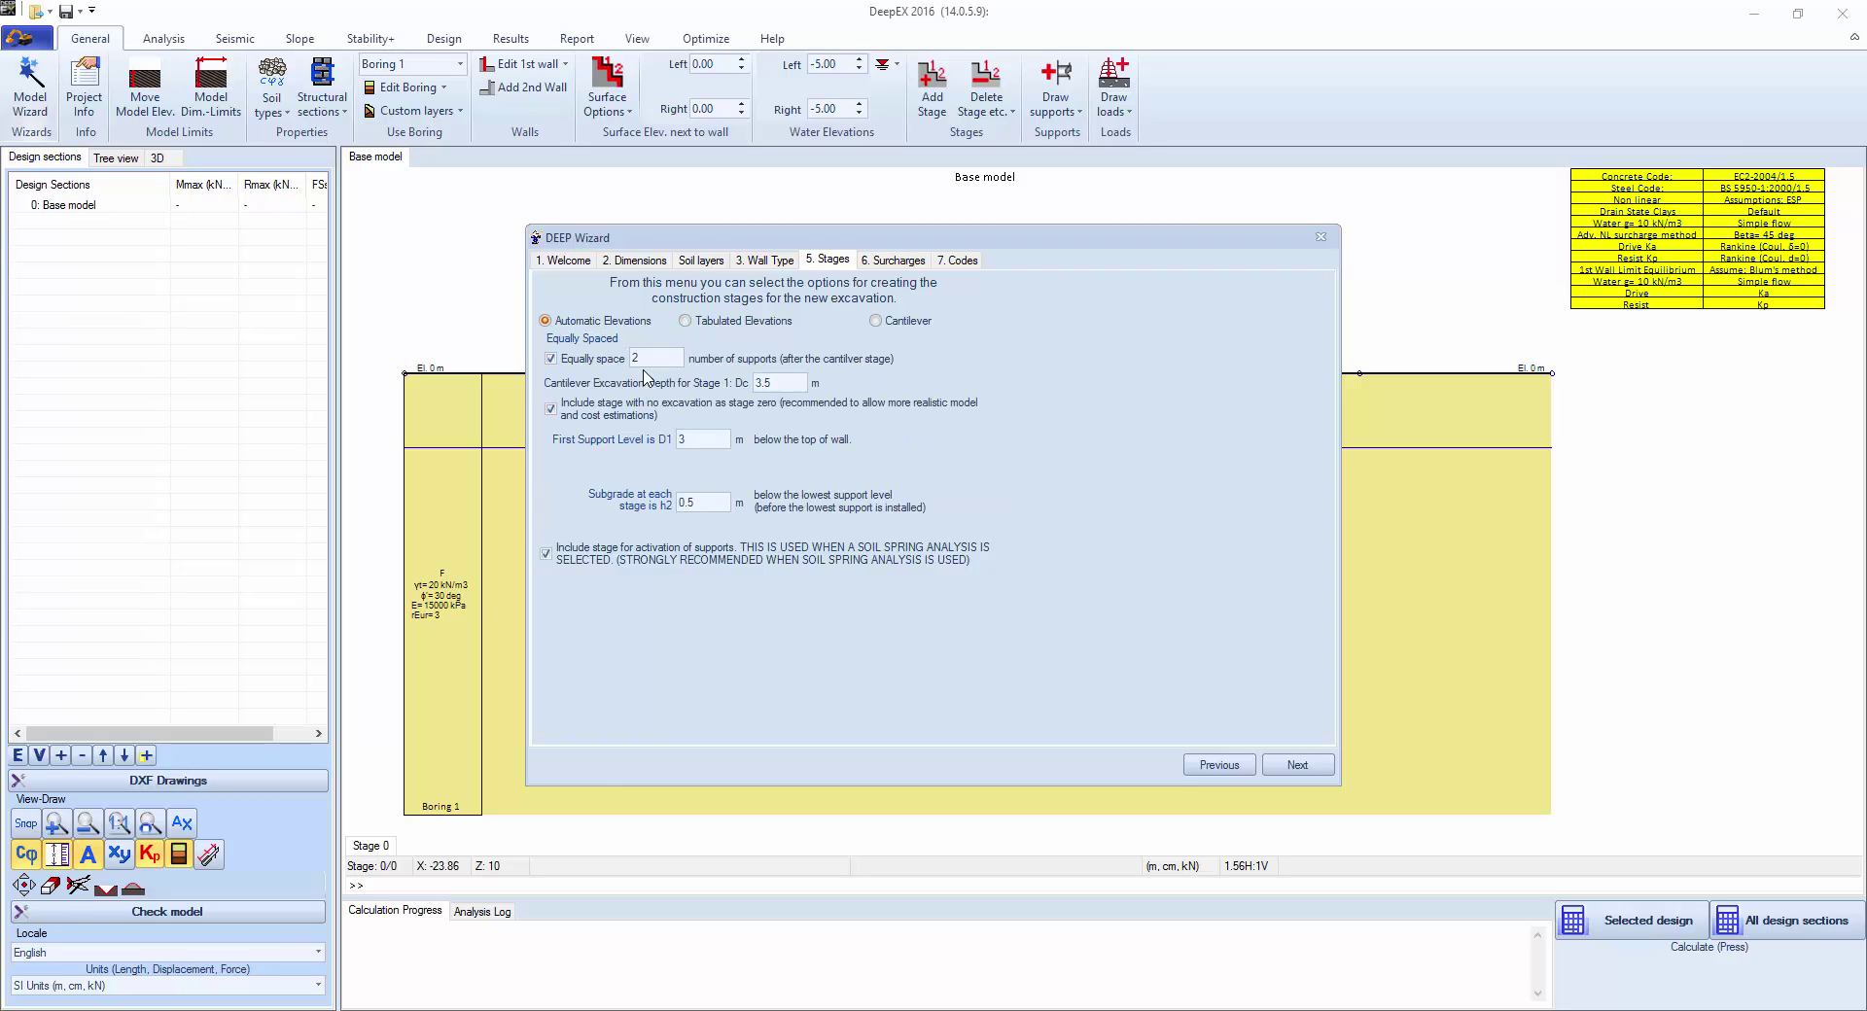
click(694, 325)
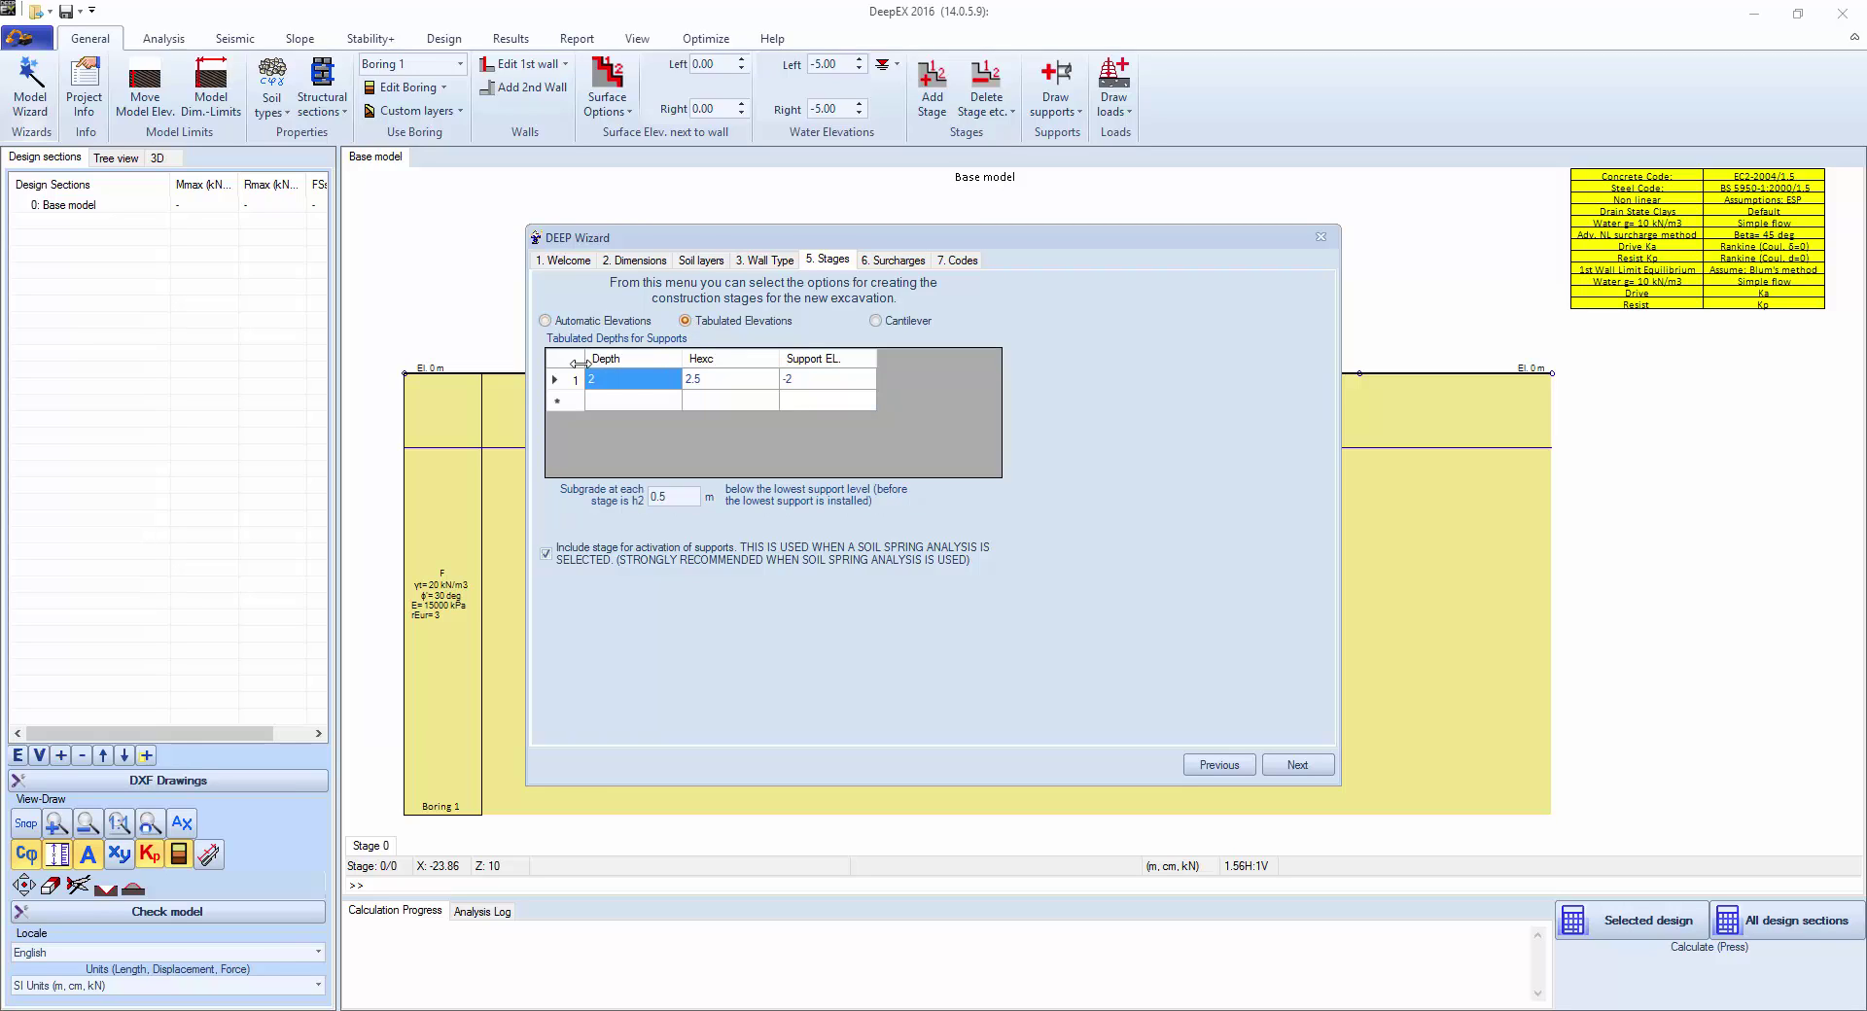
click(1295, 766)
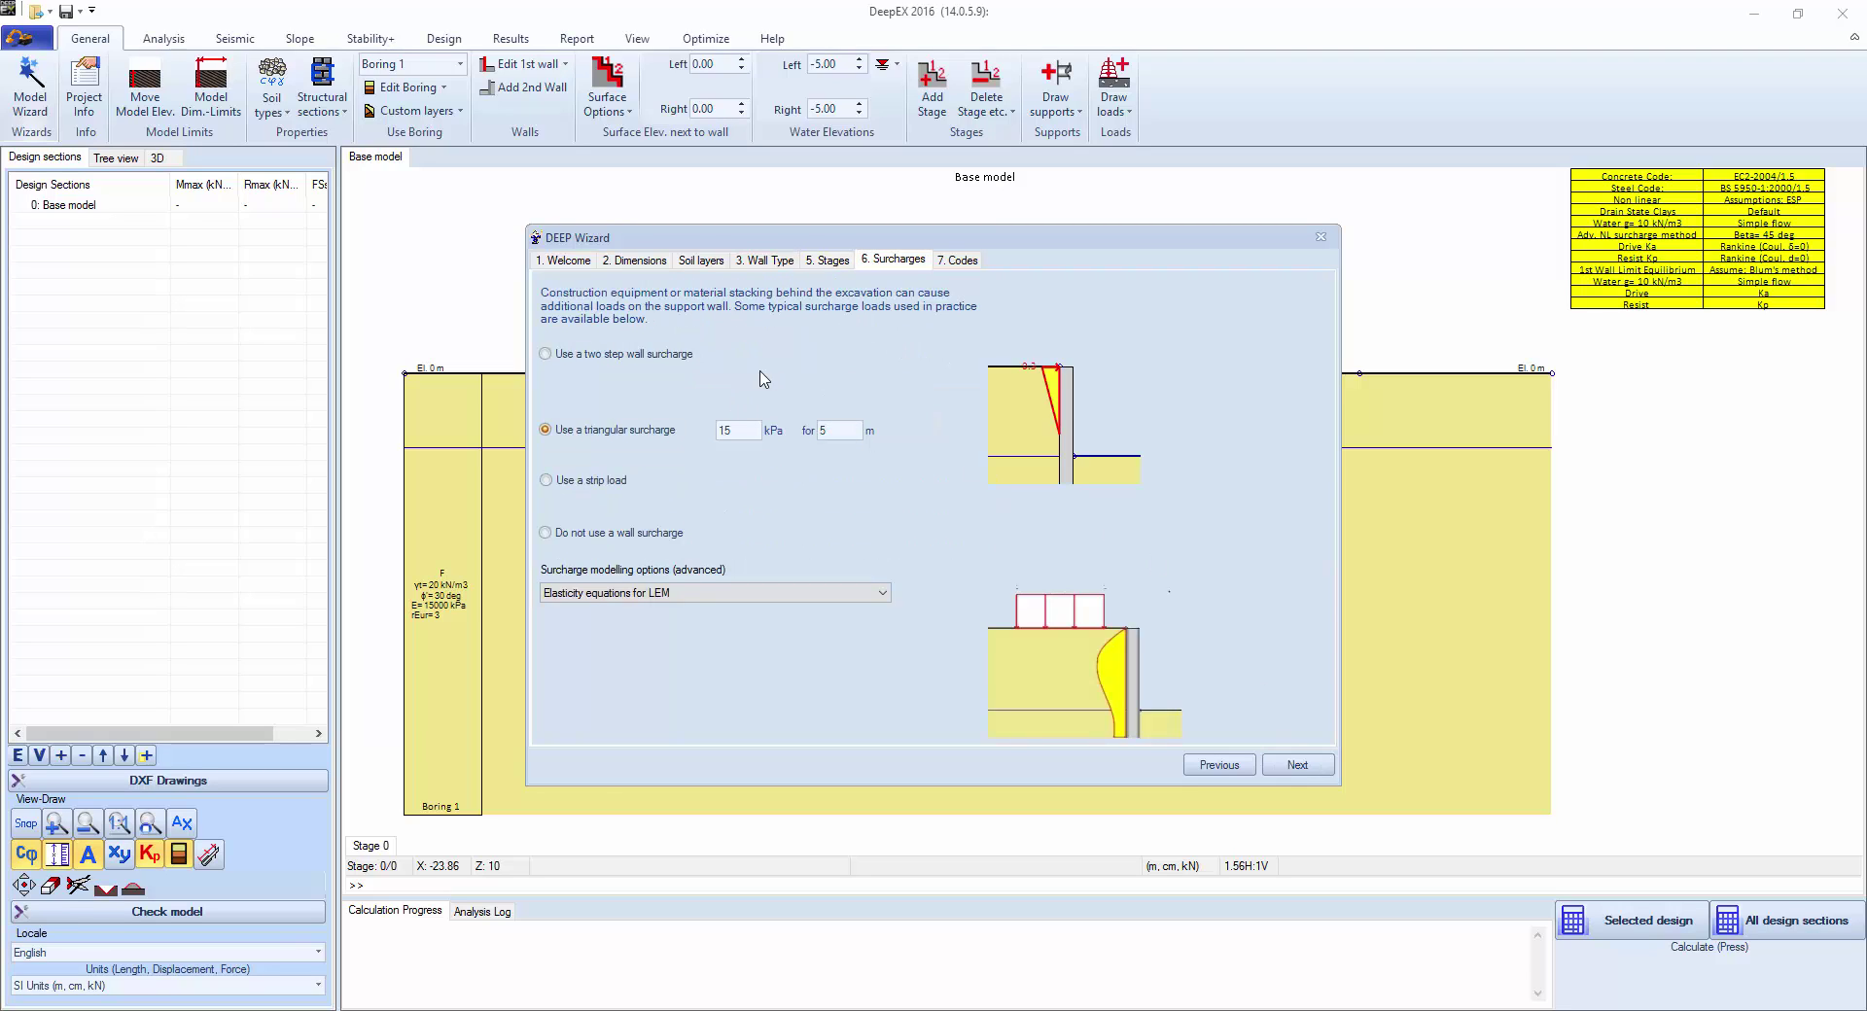
Step: Compare the two step and triangular wall surcharges and choose a strip load for the surcharge
click(632, 356)
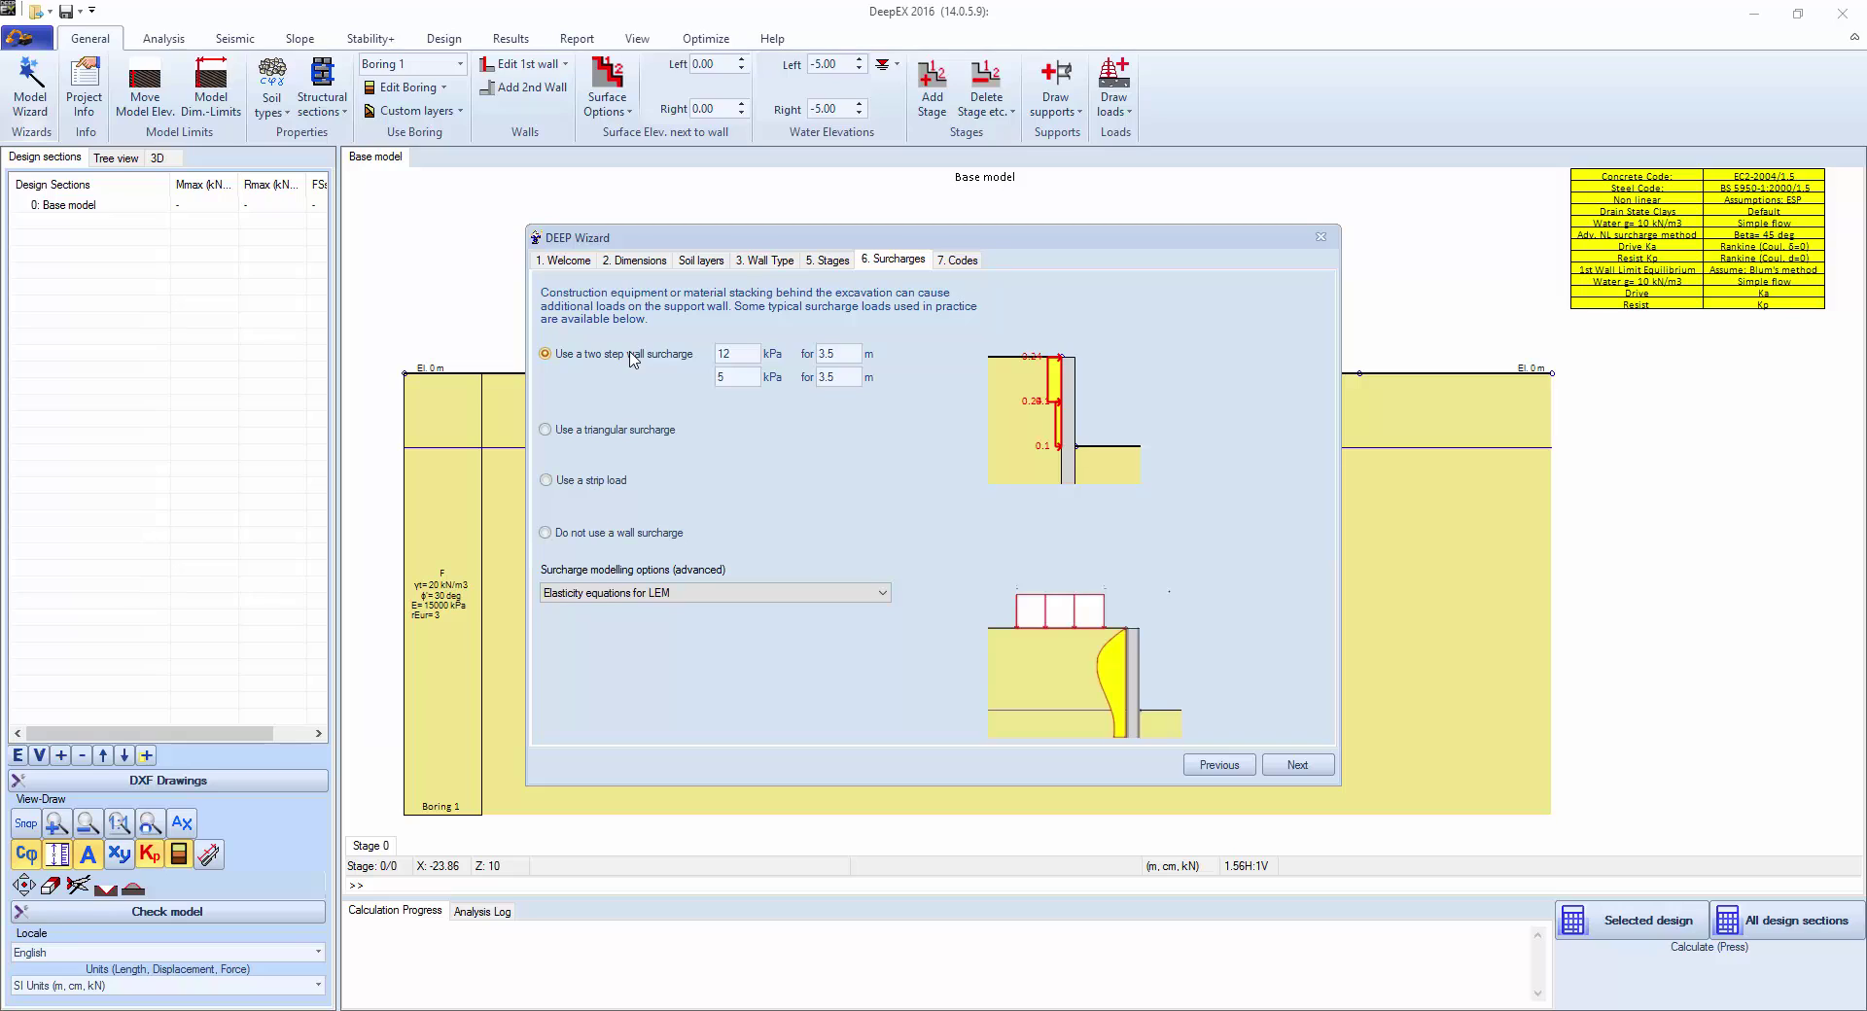
click(617, 433)
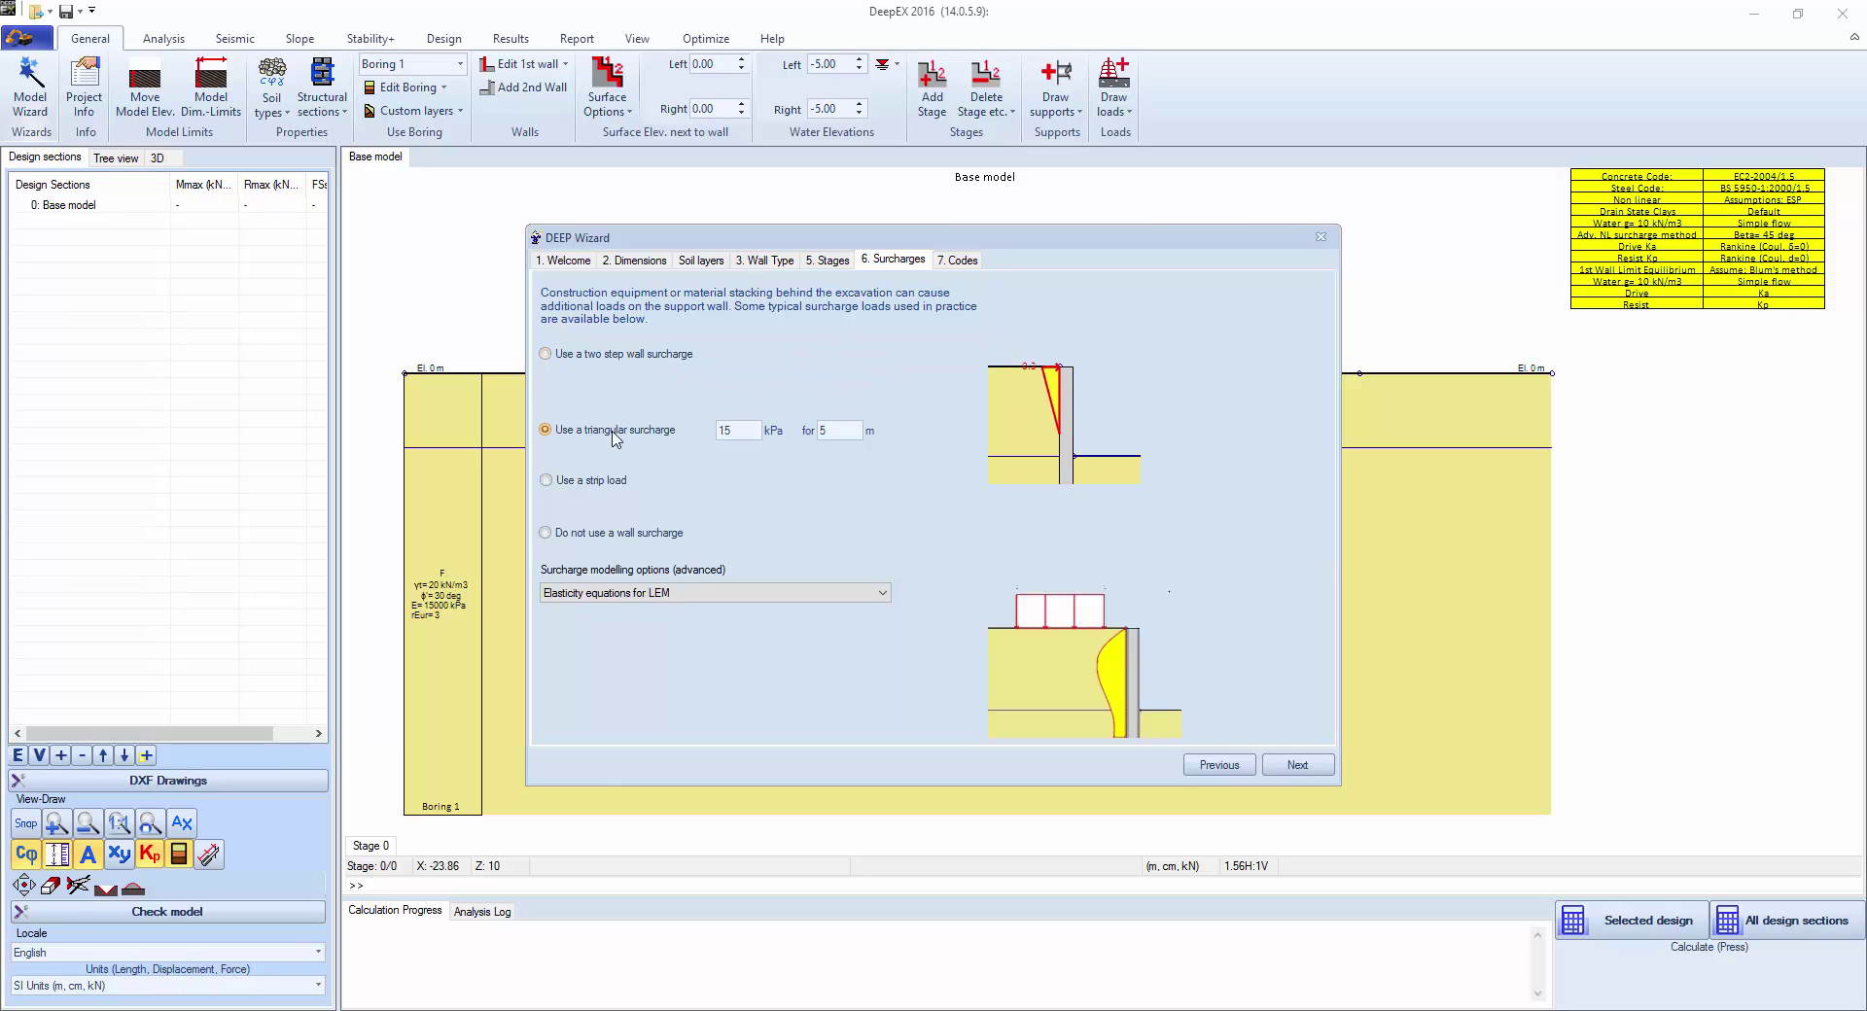
click(584, 487)
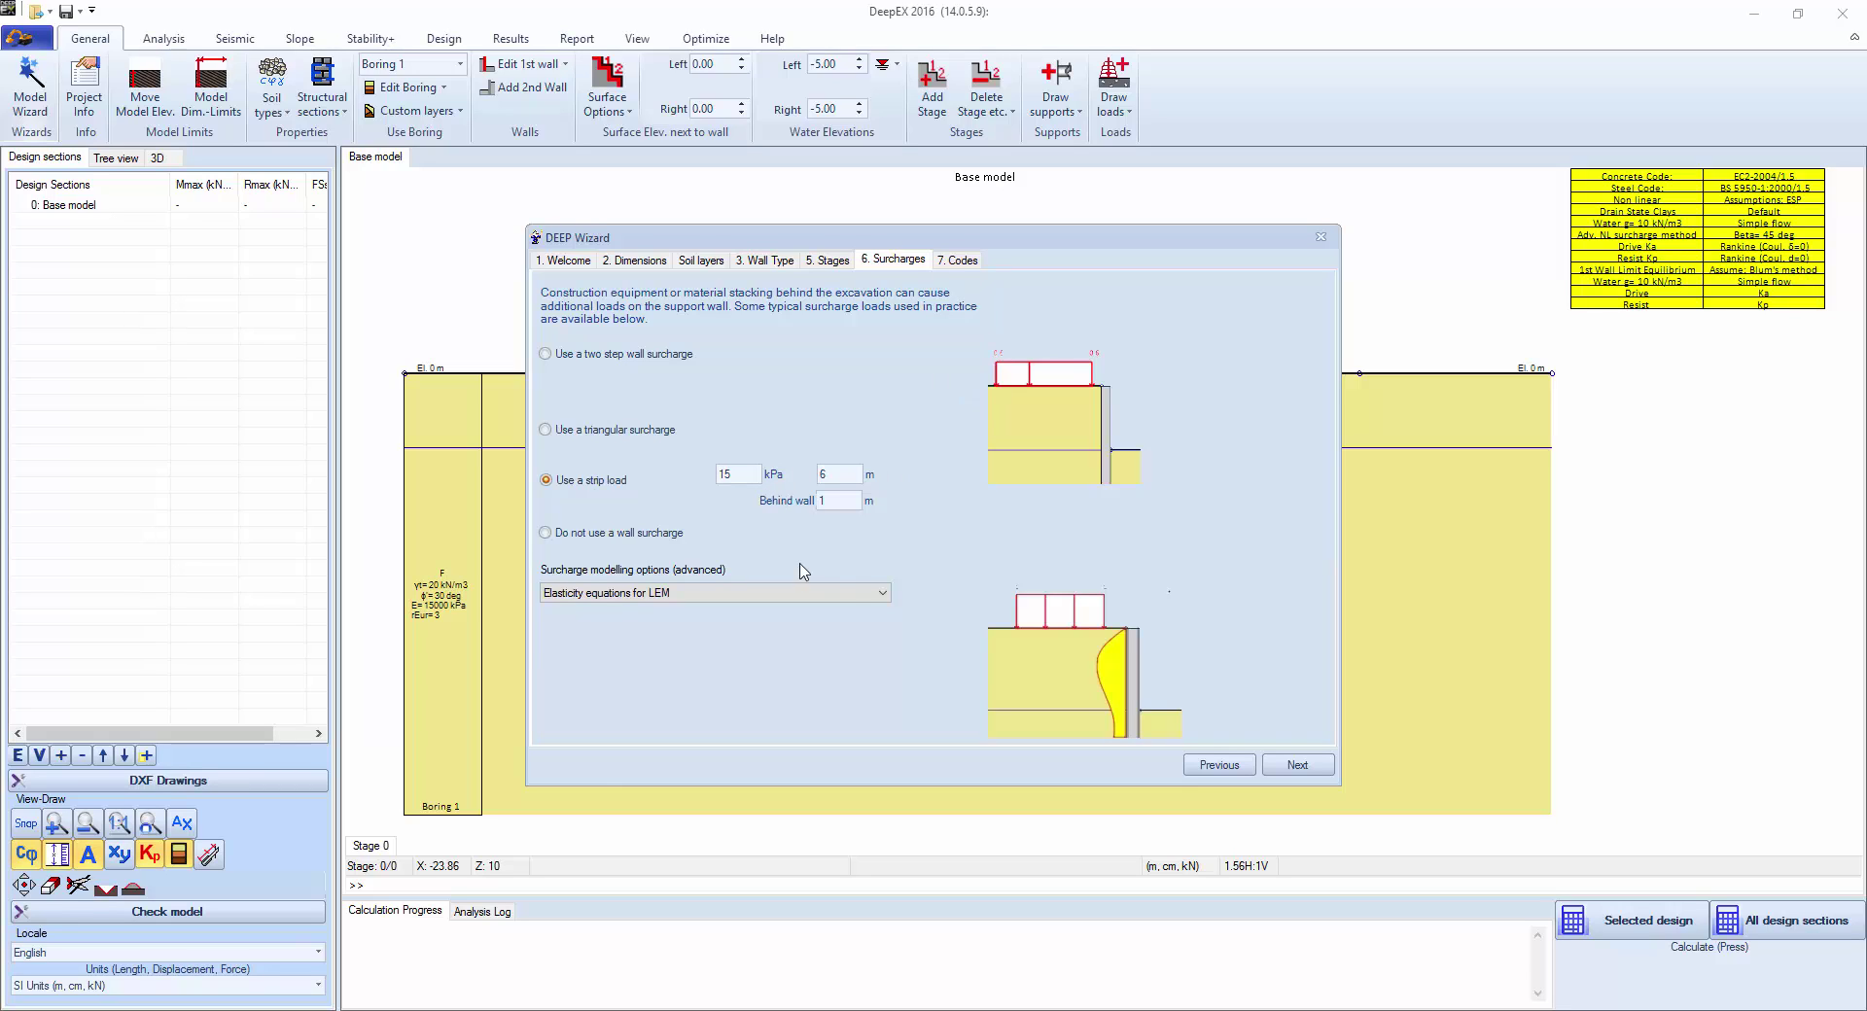
Step: Compare the two way and one way surcharge distribution options, restore Elasticity equations for LEM, and advance to the codes page
click(863, 592)
click(739, 637)
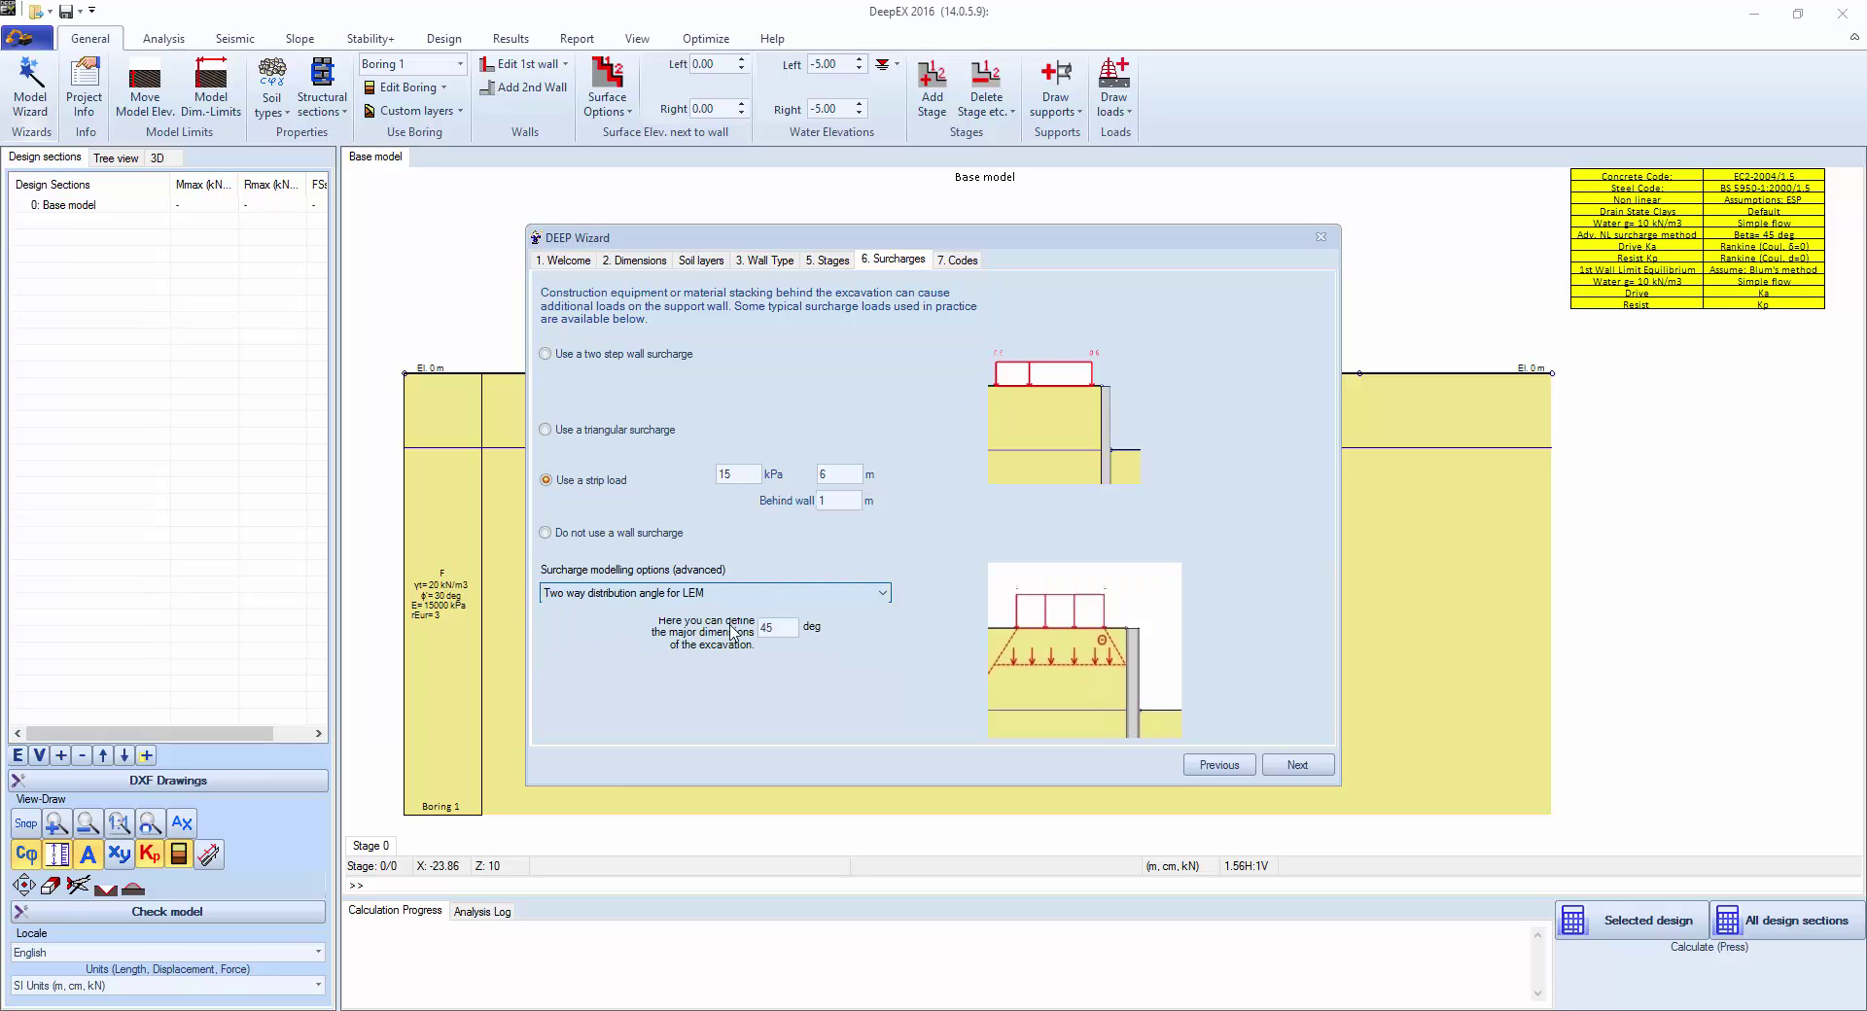
click(817, 595)
click(763, 624)
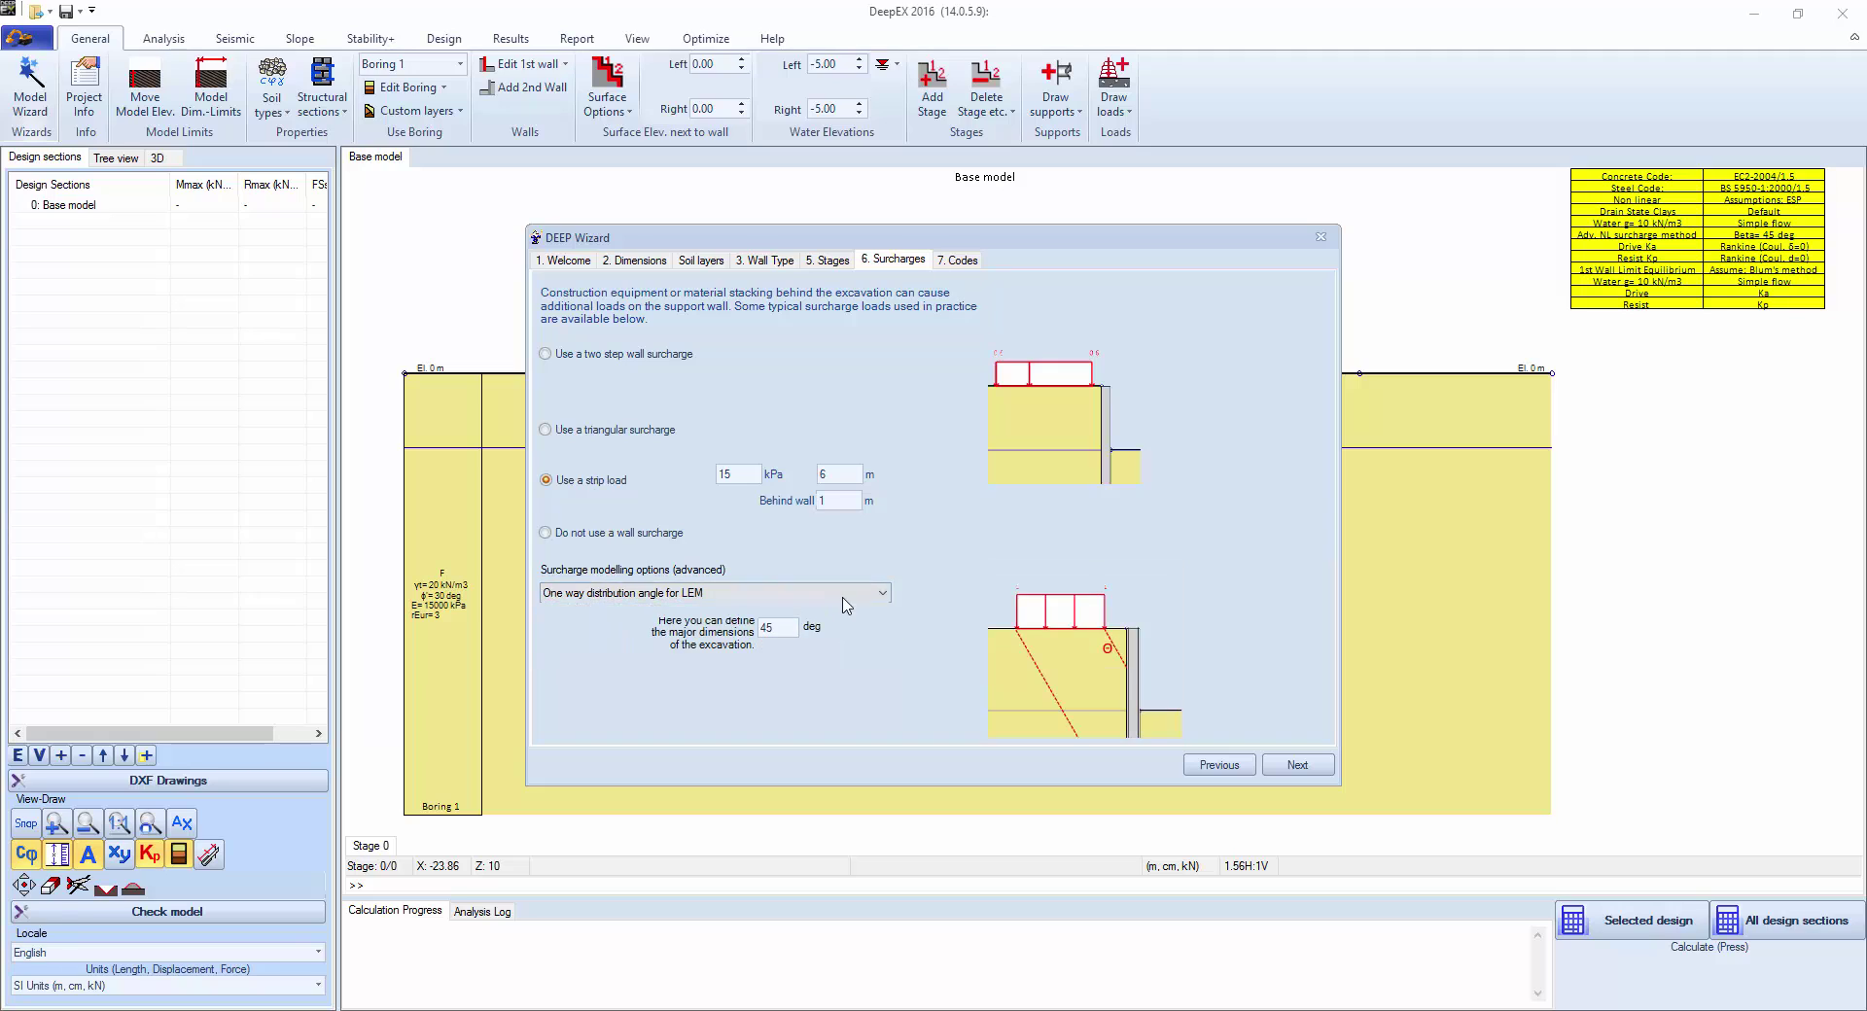
click(739, 592)
click(738, 650)
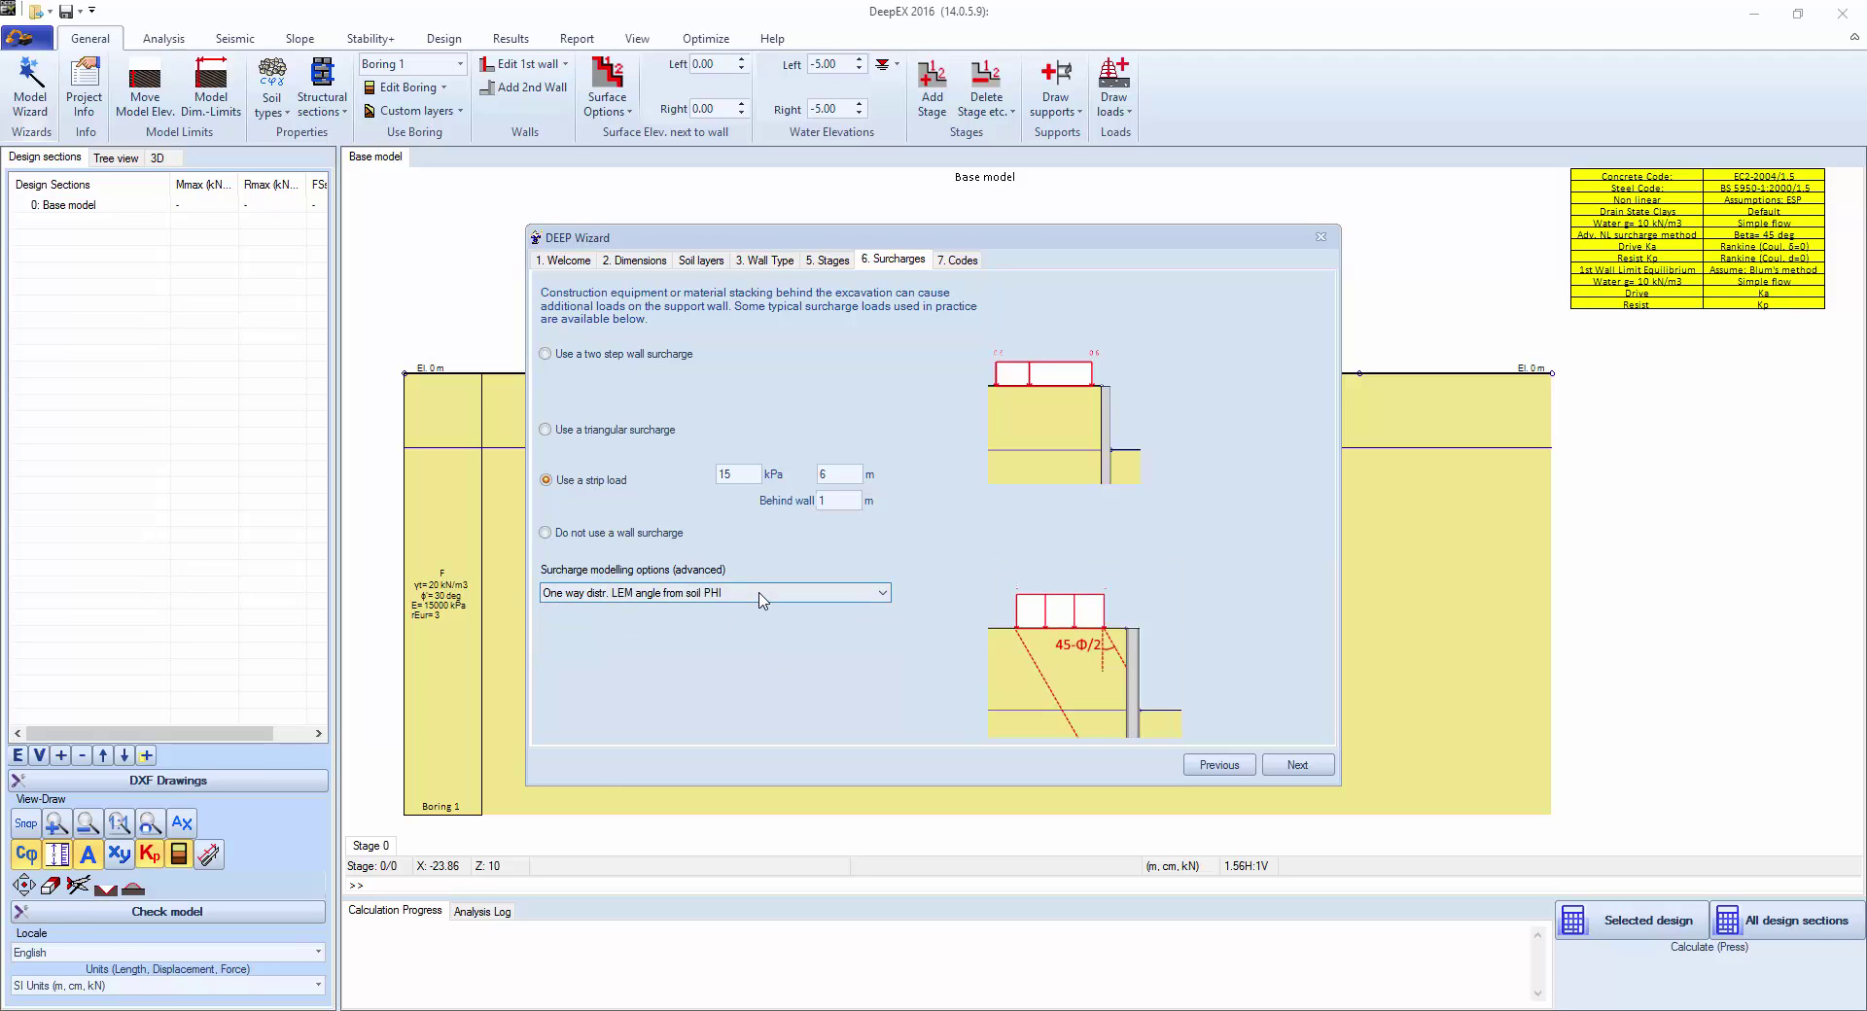
click(740, 592)
click(753, 613)
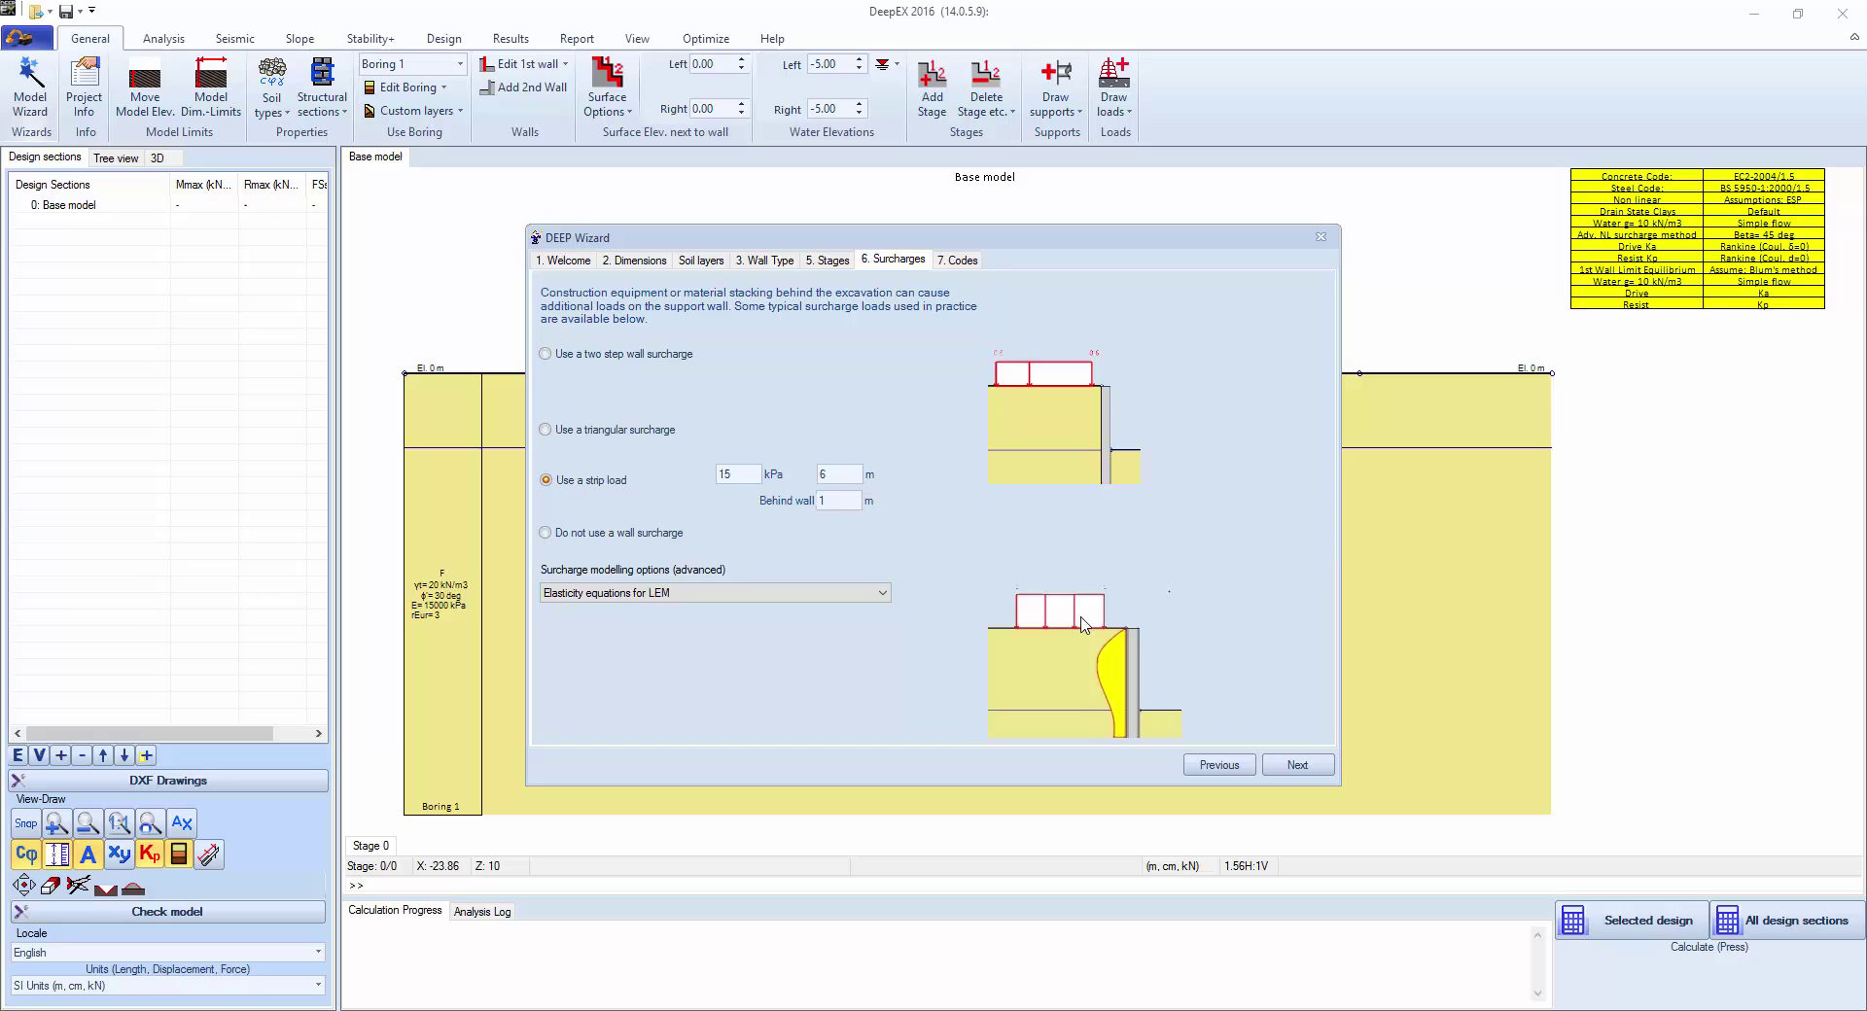
click(1300, 766)
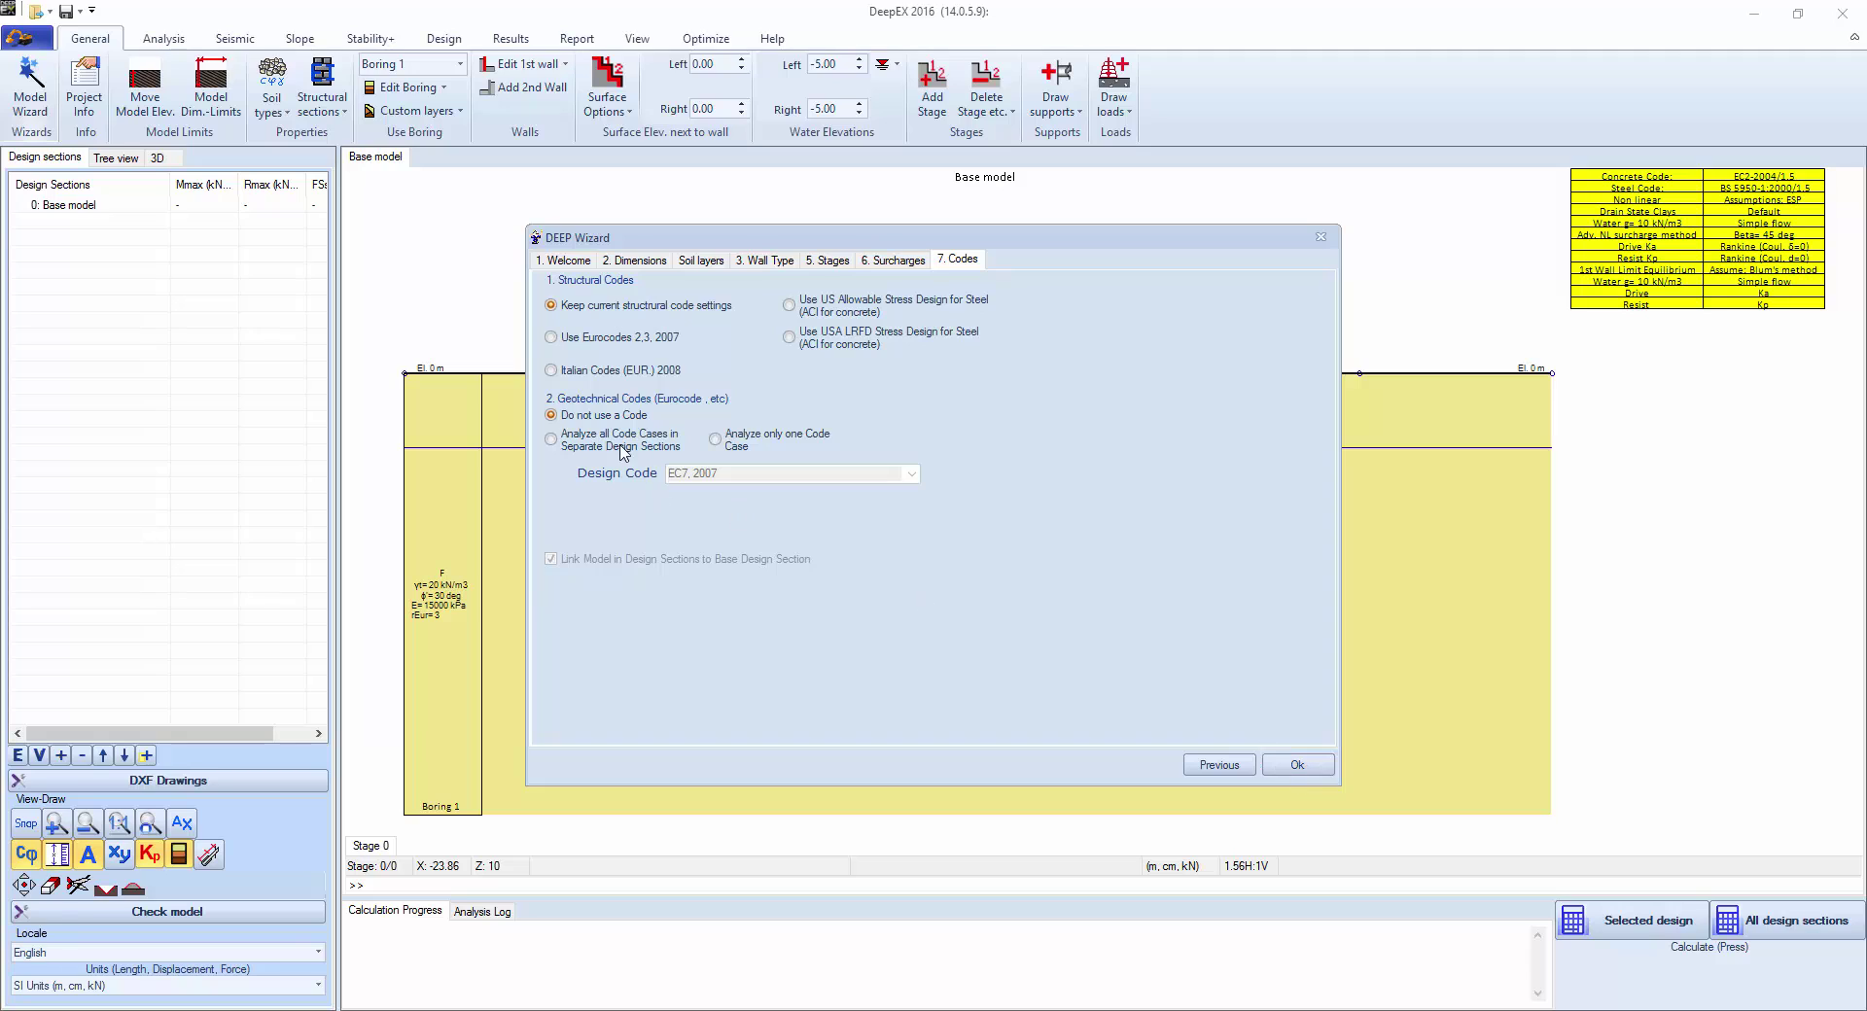
Step: Review the geotechnical design codes for separate design sections, choose not to use a code, and confirm the wizard
click(580, 444)
click(912, 473)
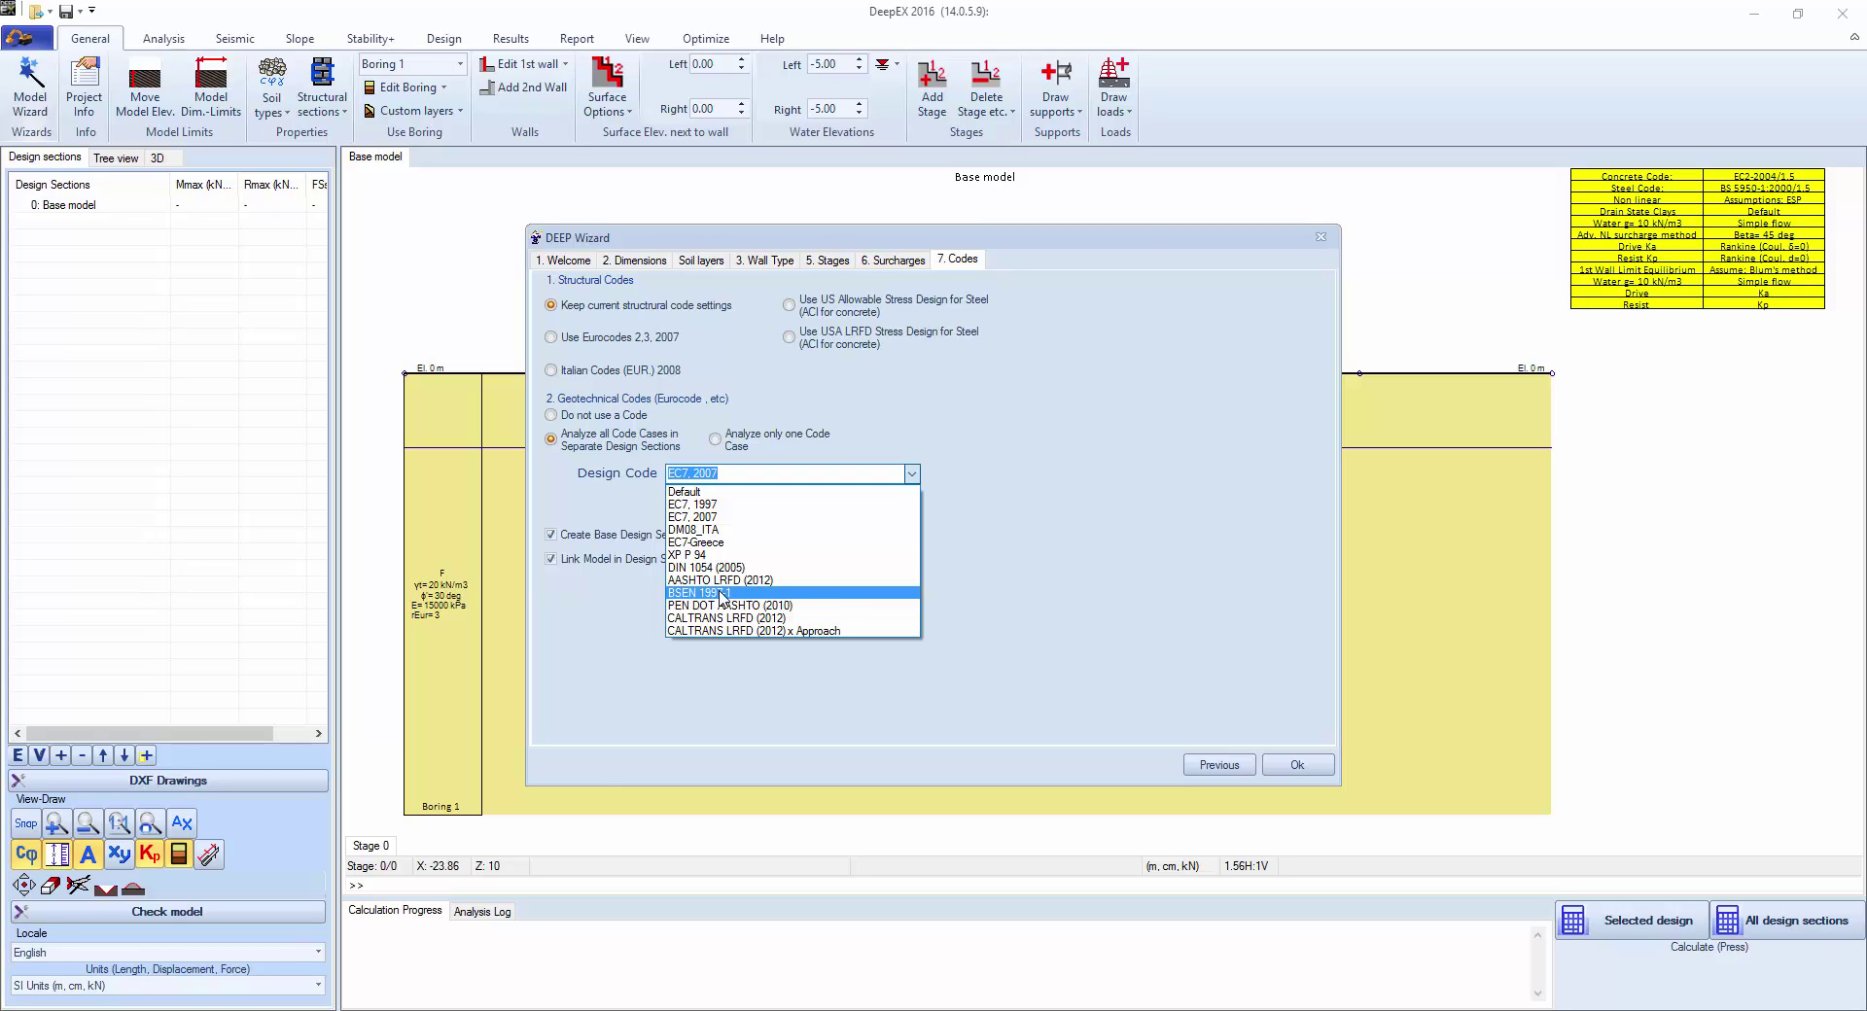
key(Escape)
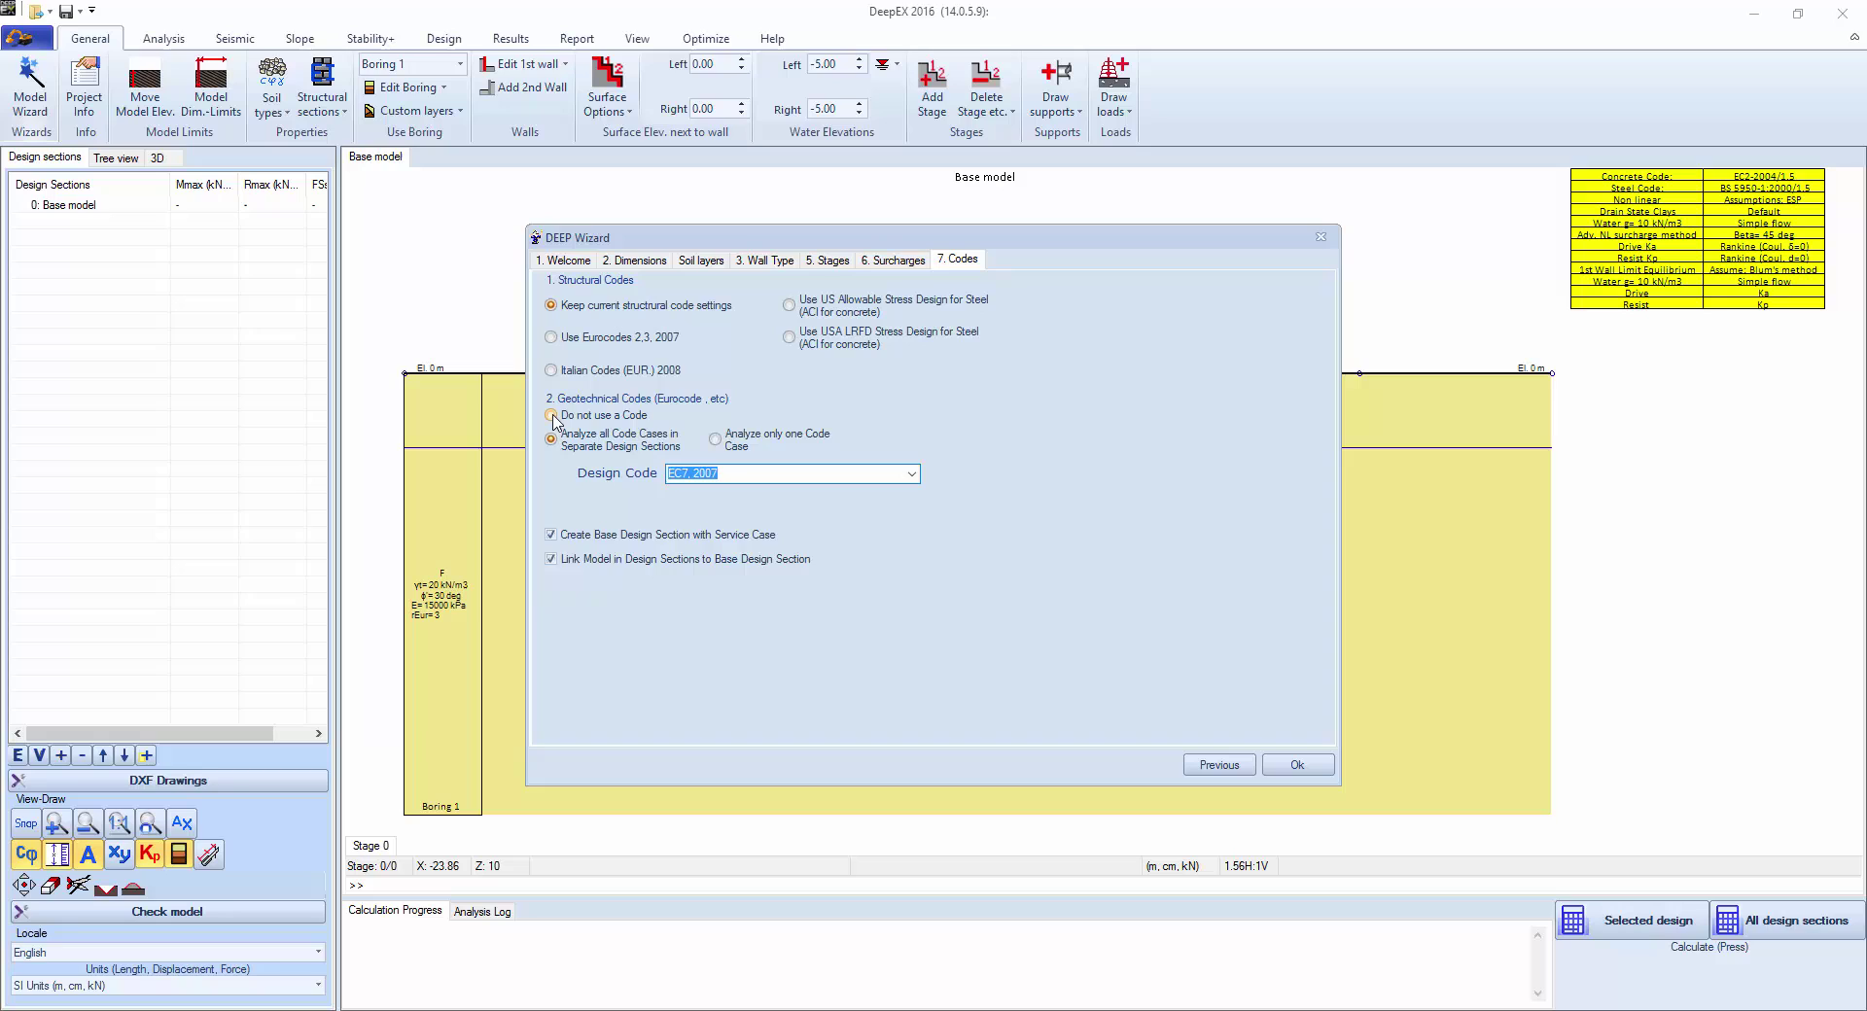
click(552, 416)
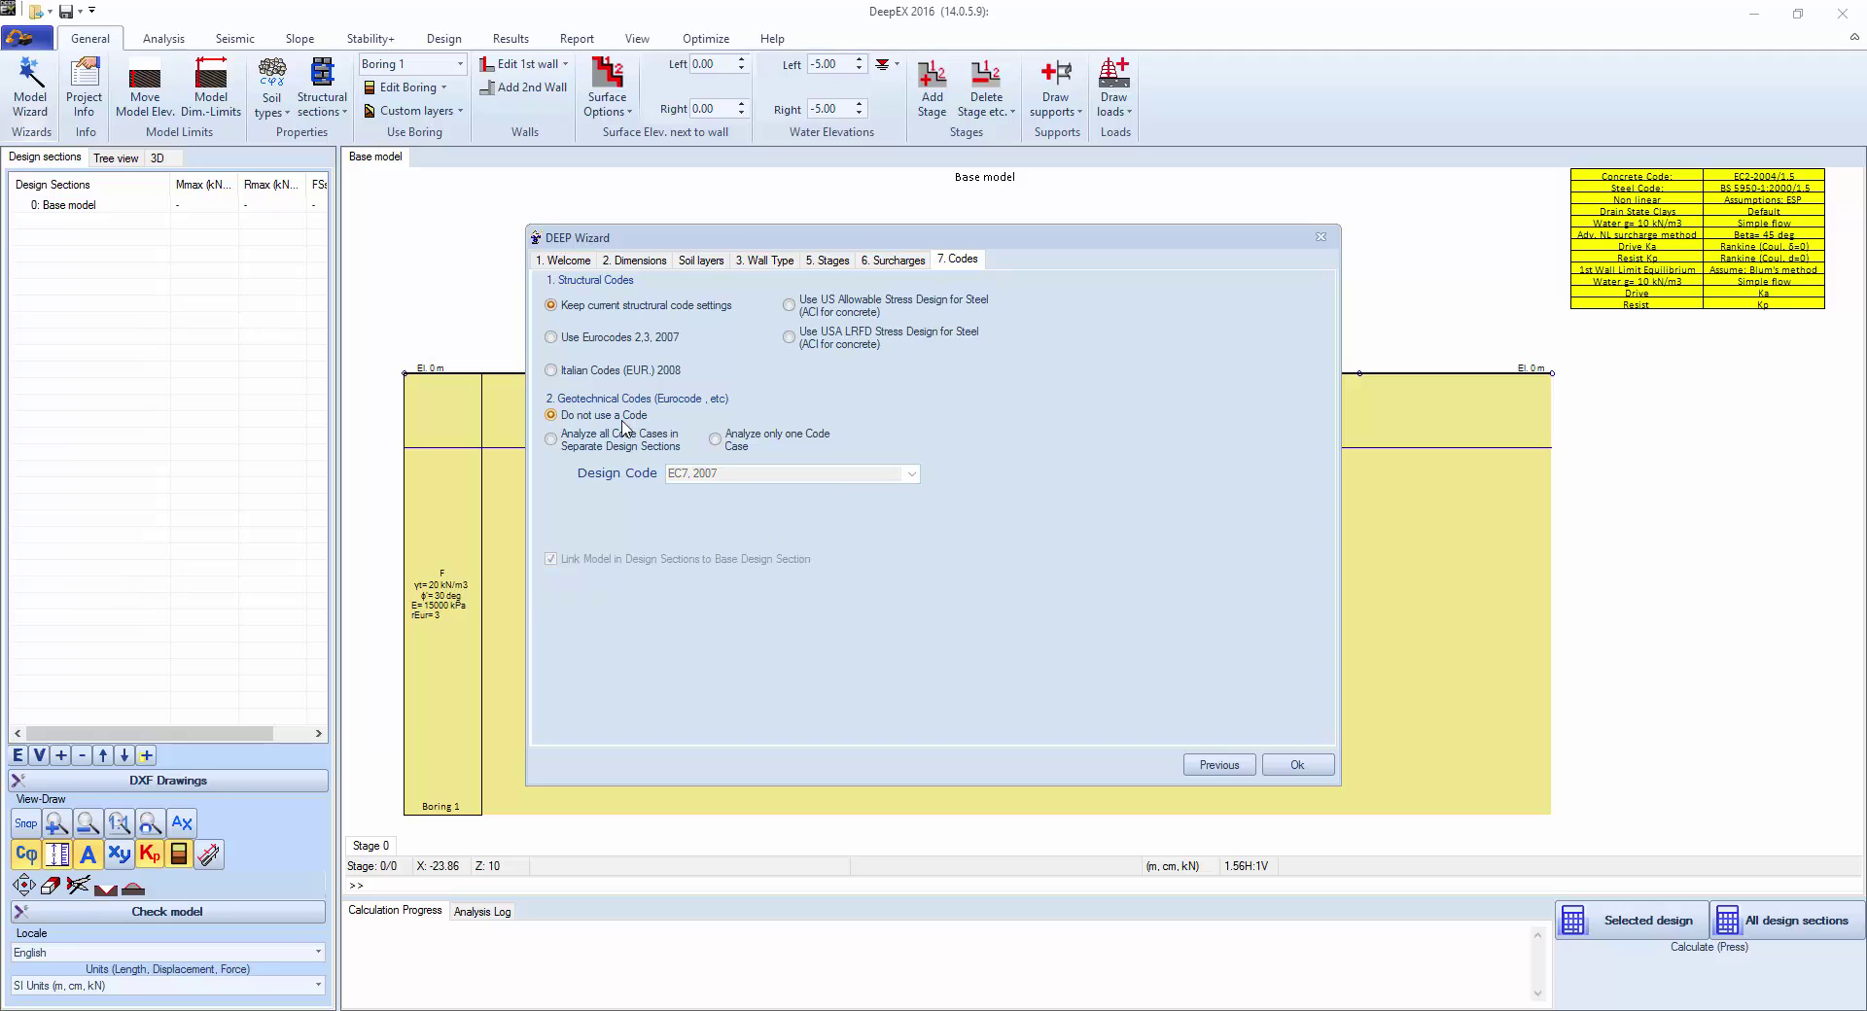
click(1297, 767)
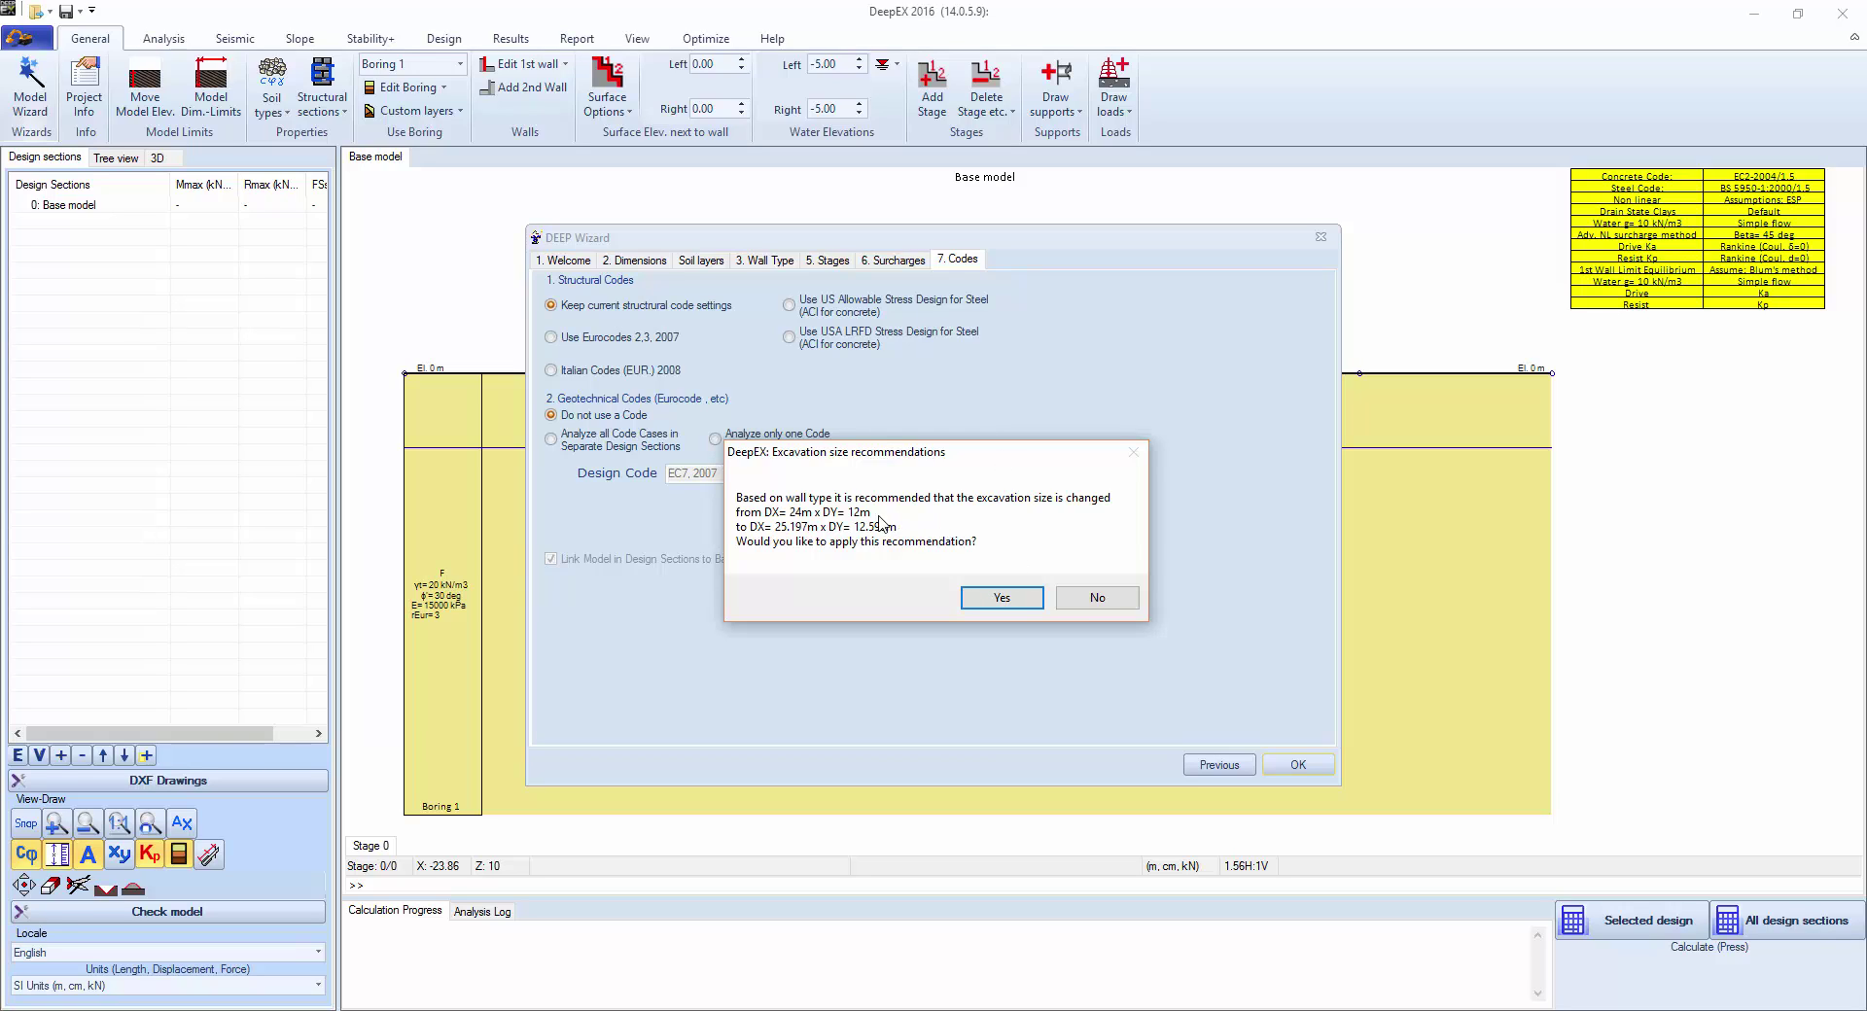
Step: Accept the recommended excavation size with DX 25.197 m and review the construction stages in the base model section
click(1001, 596)
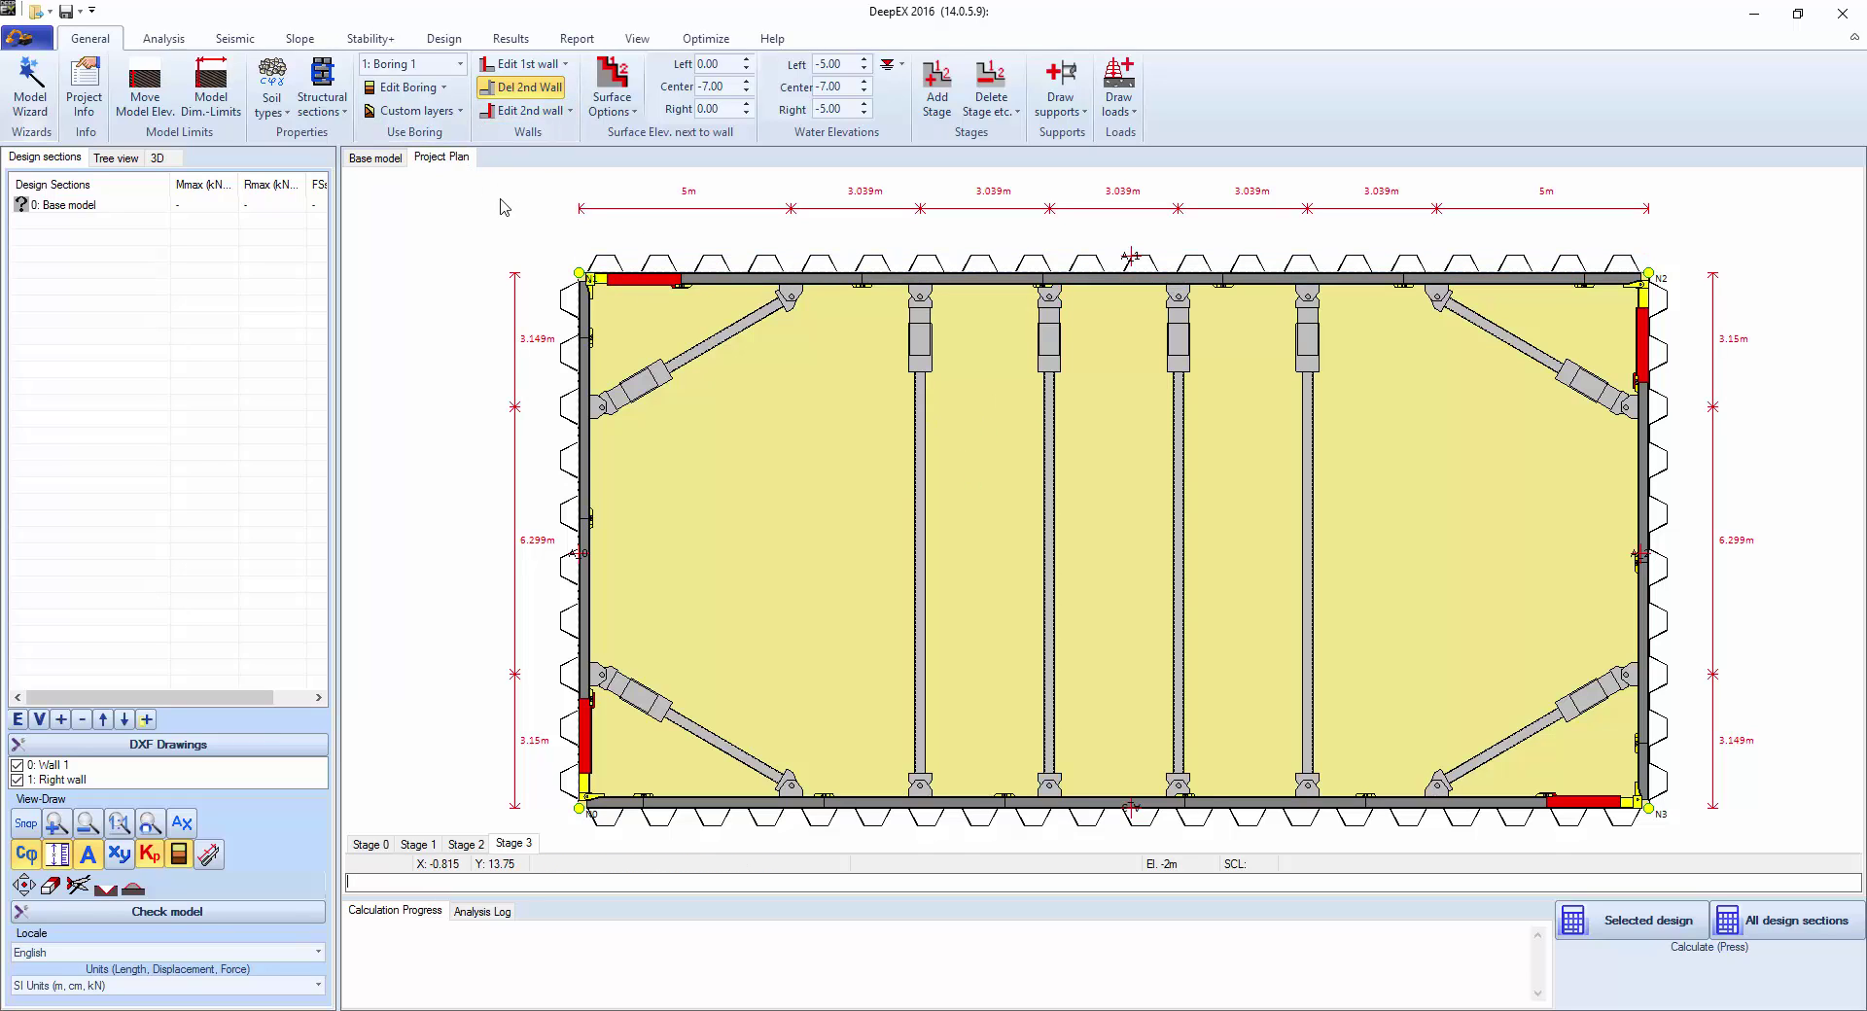
click(386, 160)
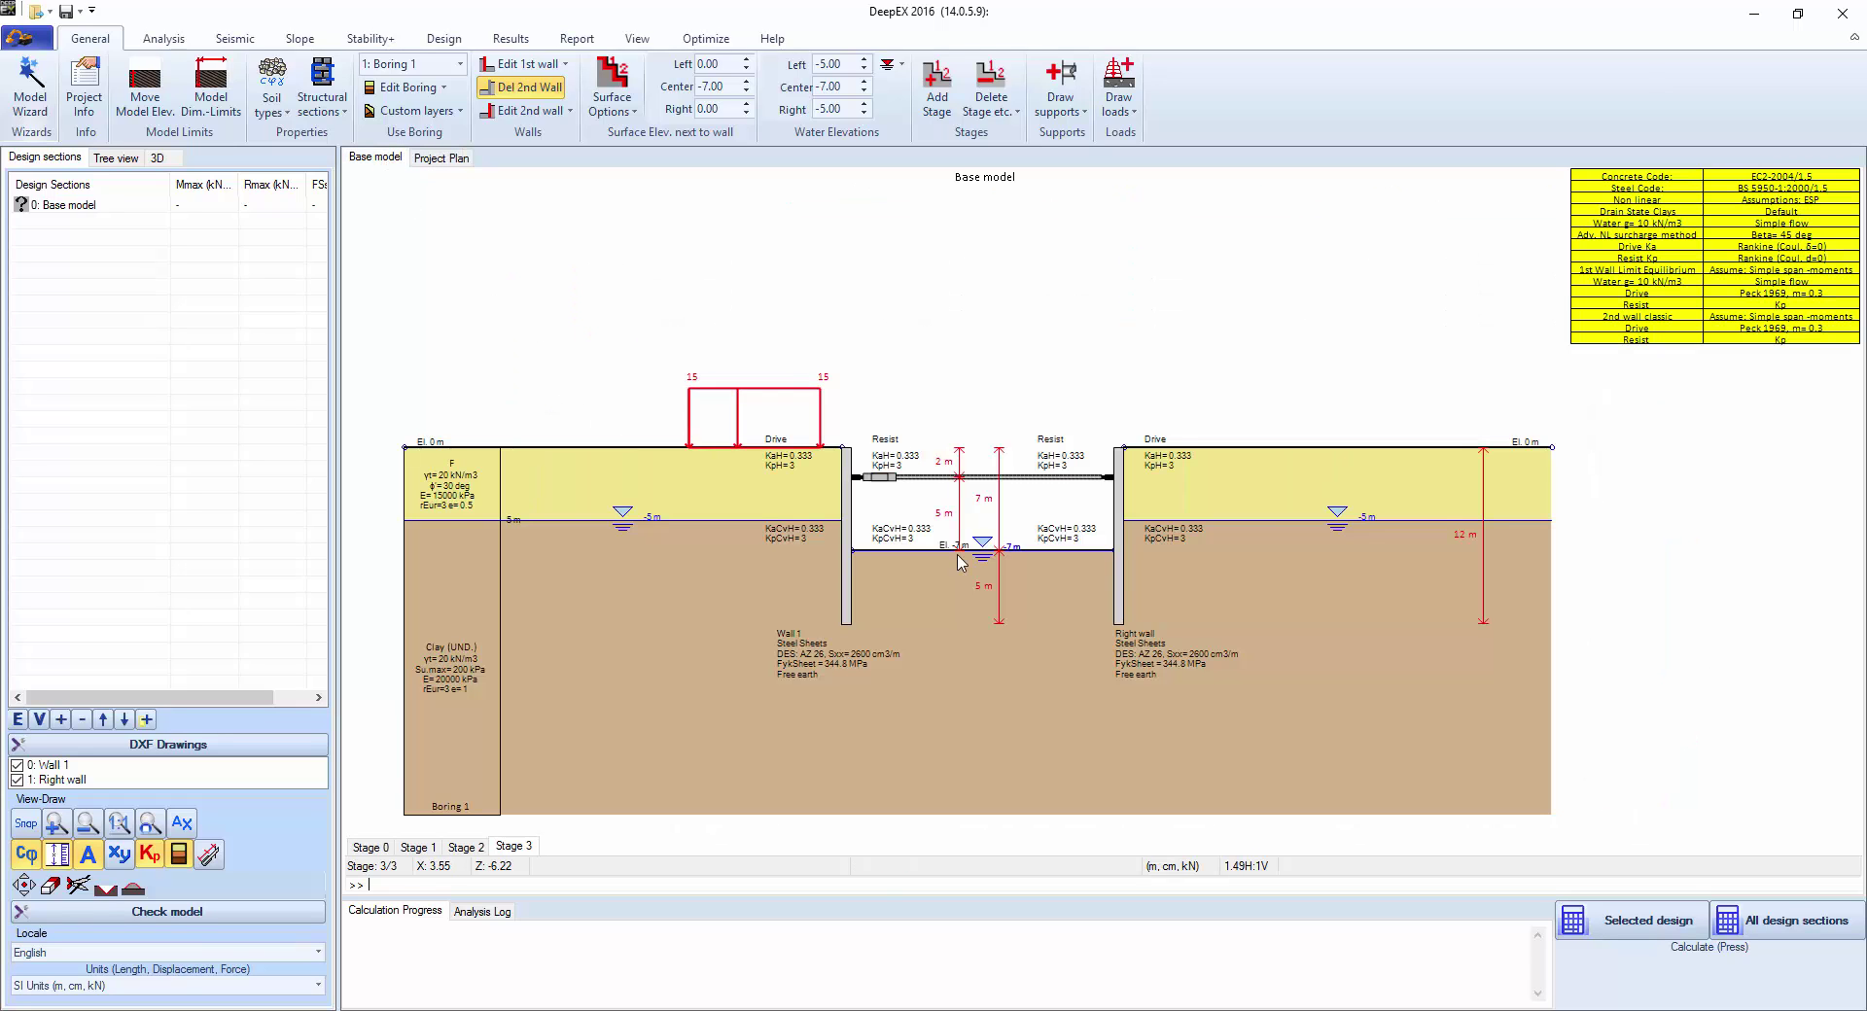
scroll(907, 515, up, 2)
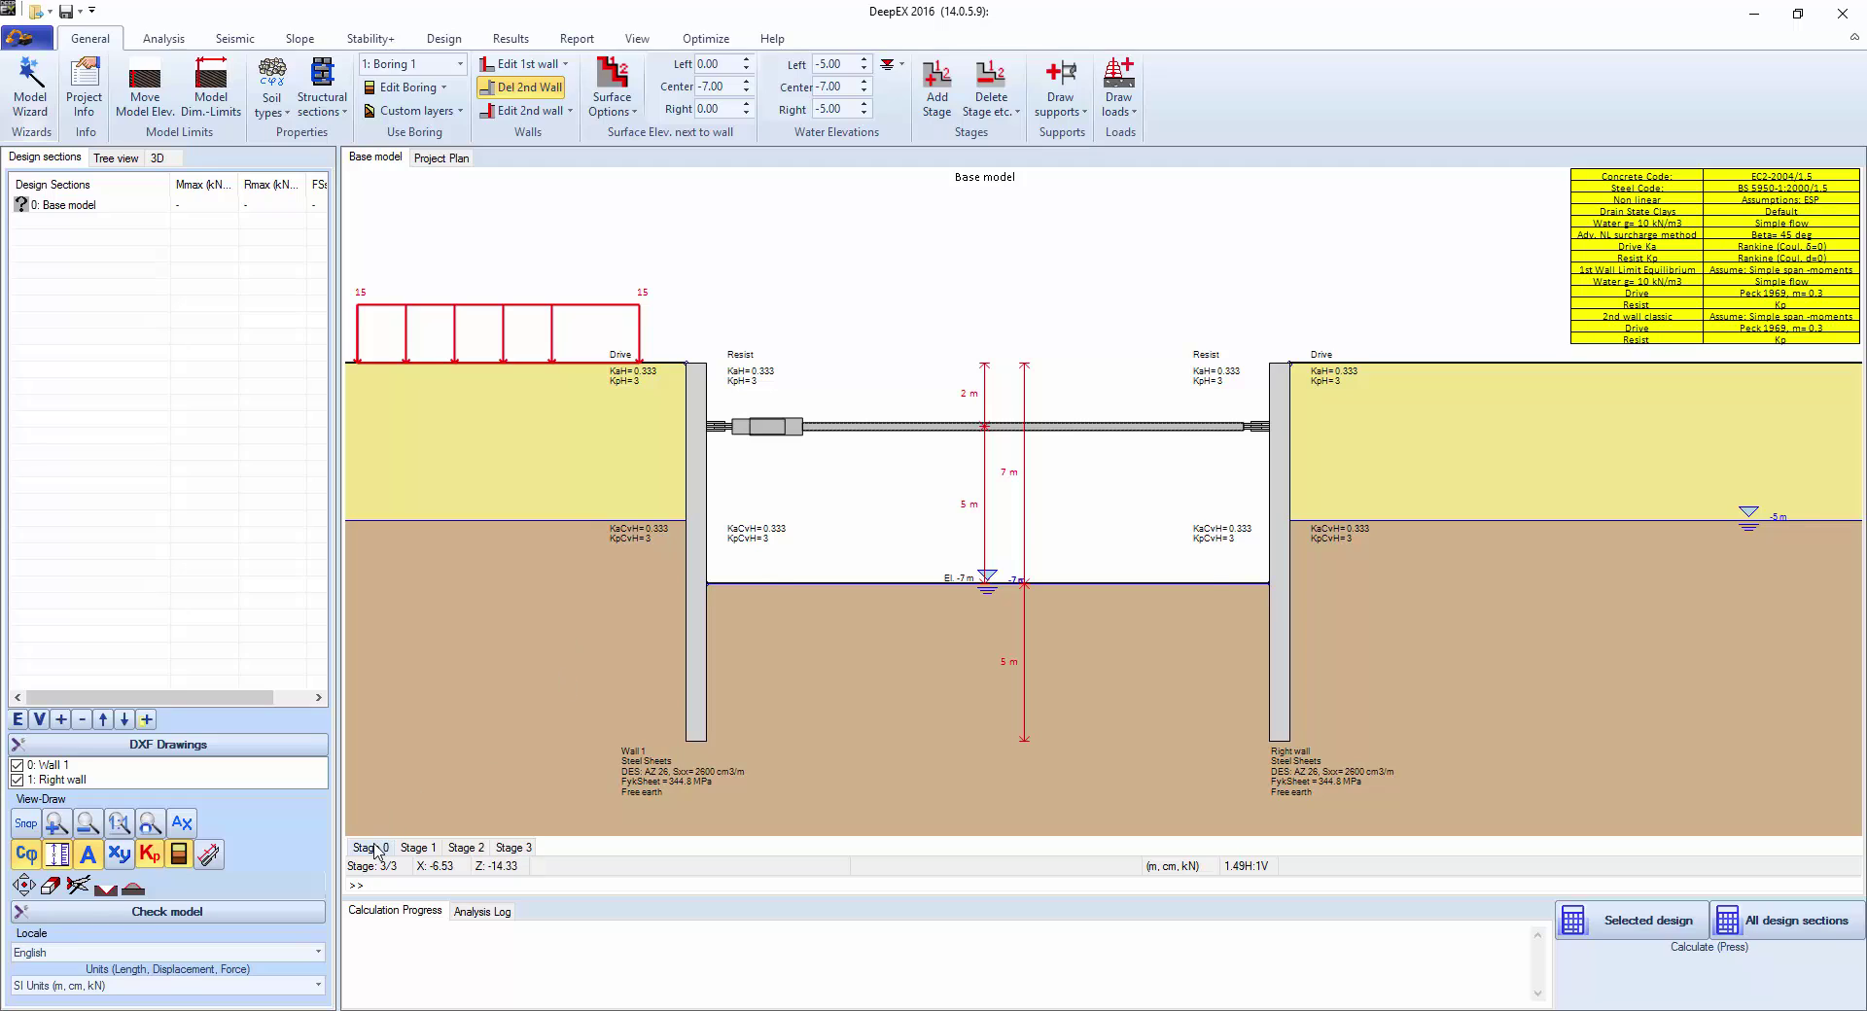
click(453, 850)
click(516, 848)
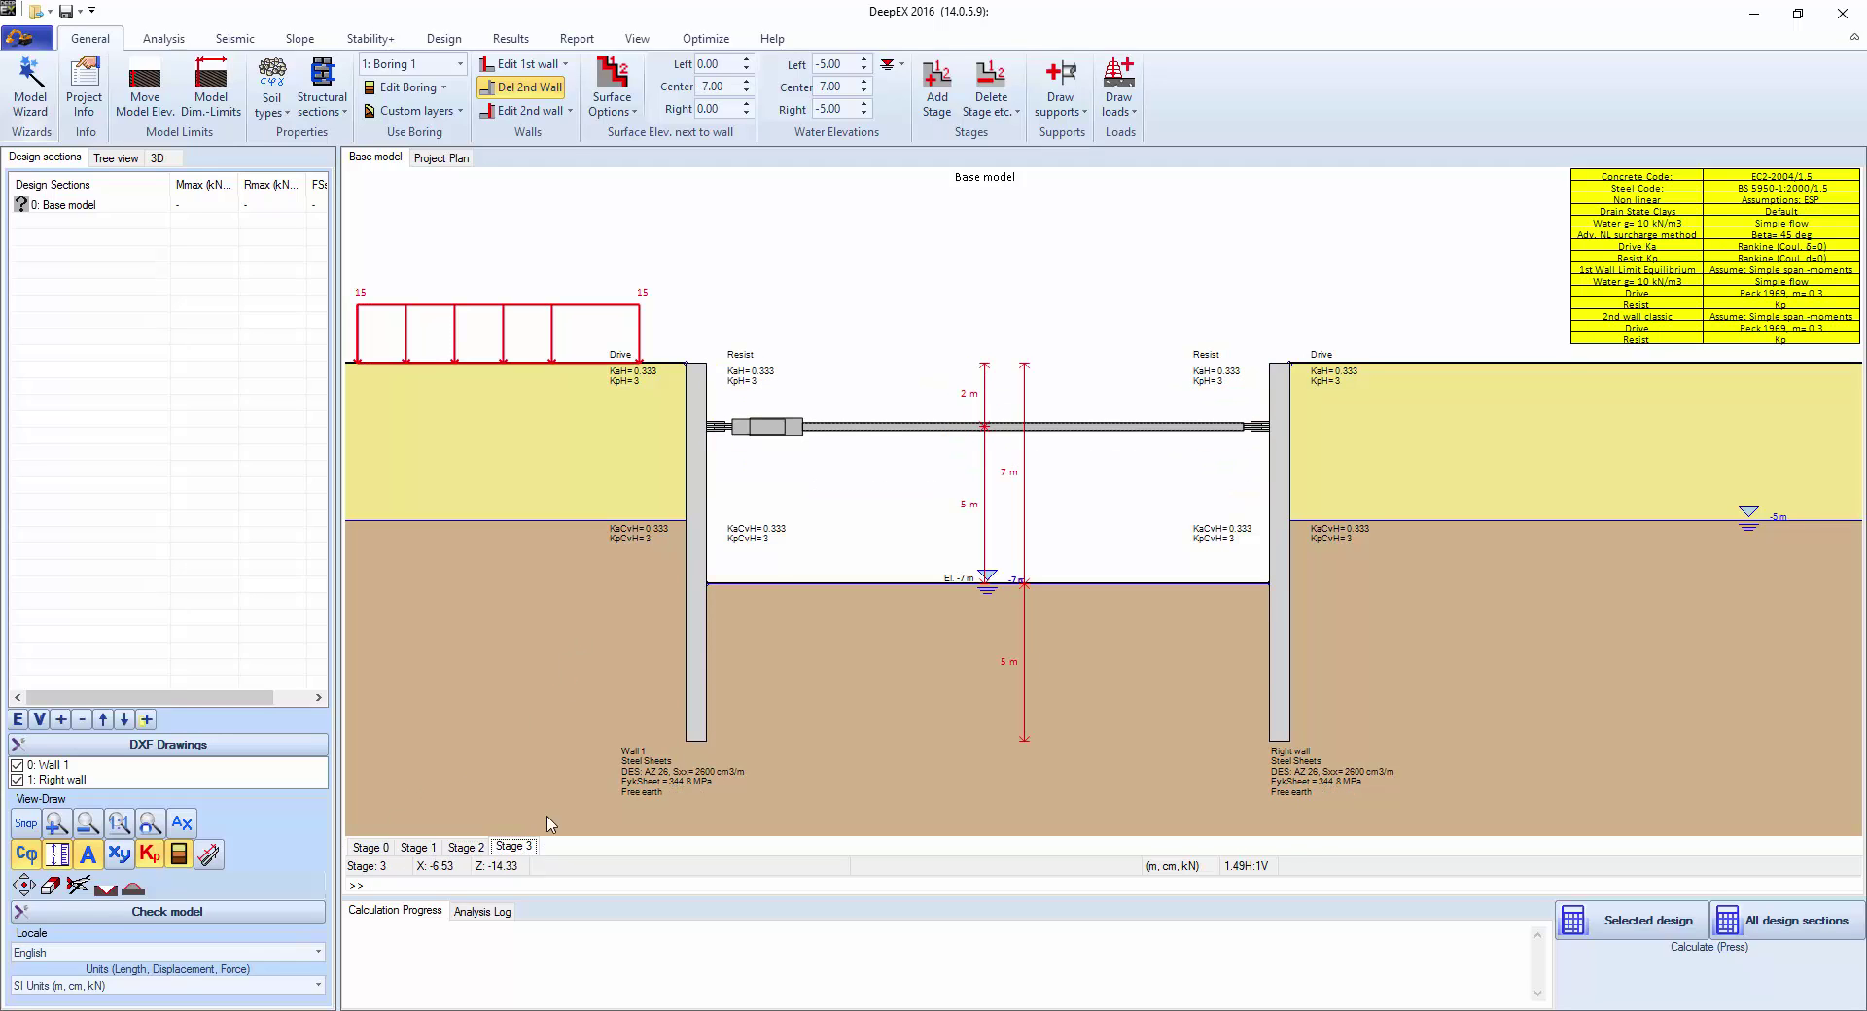
Step: Inspect the strut's support data and the distributed surcharge's properties in Stage 3 without changing them
double_click(858, 429)
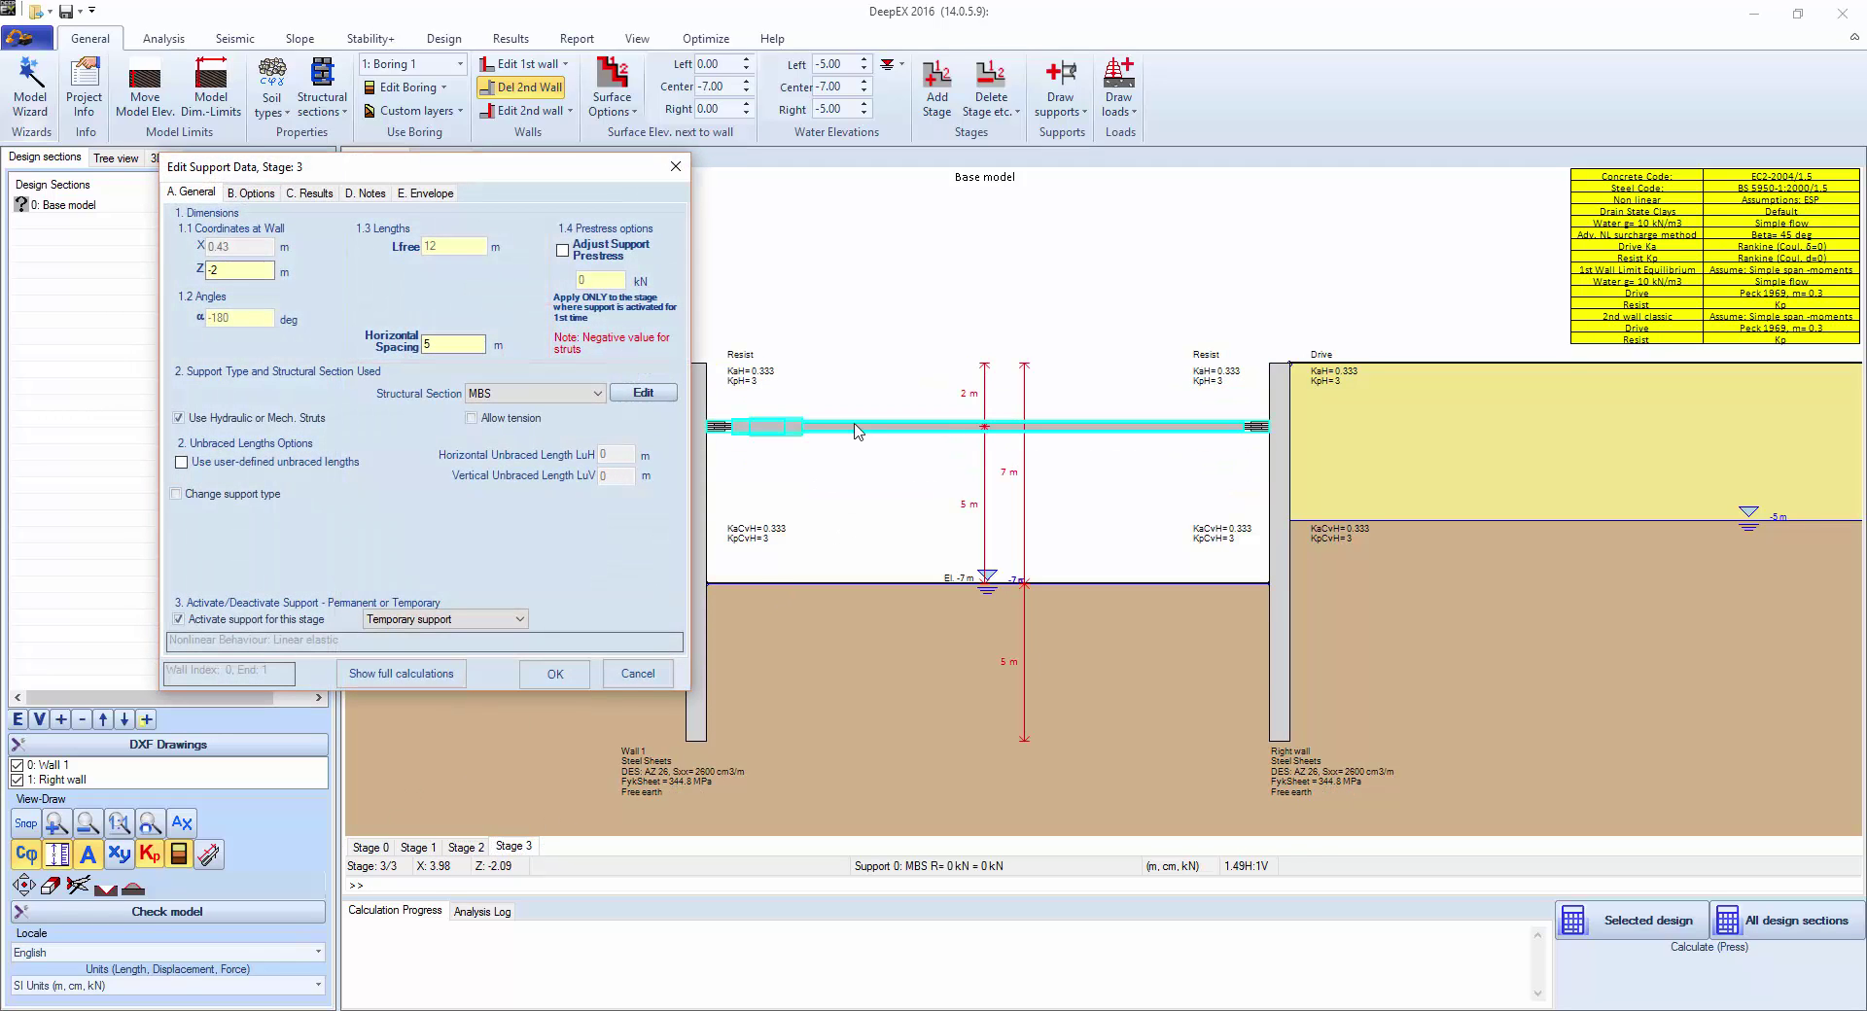
click(676, 166)
double_click(561, 338)
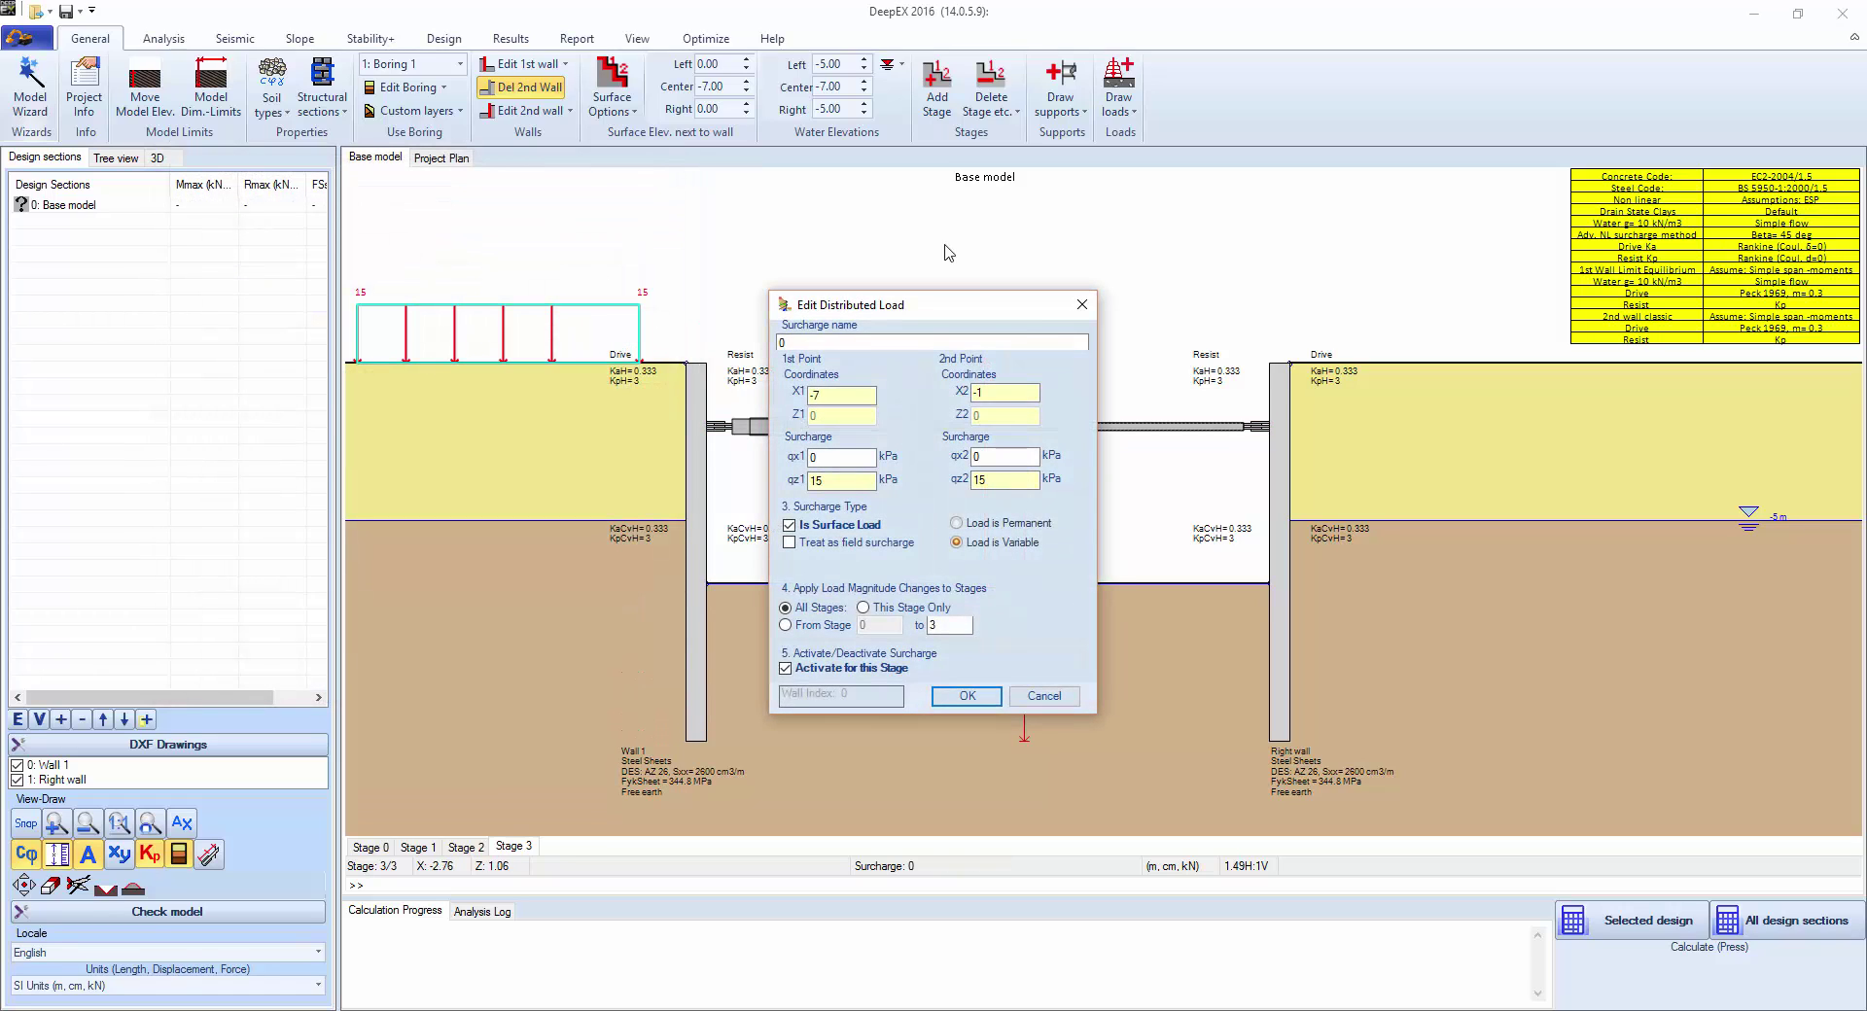
click(1092, 296)
Step: Review the surcharge's stage activation options, leave it active, and return to the full section
right_click(577, 317)
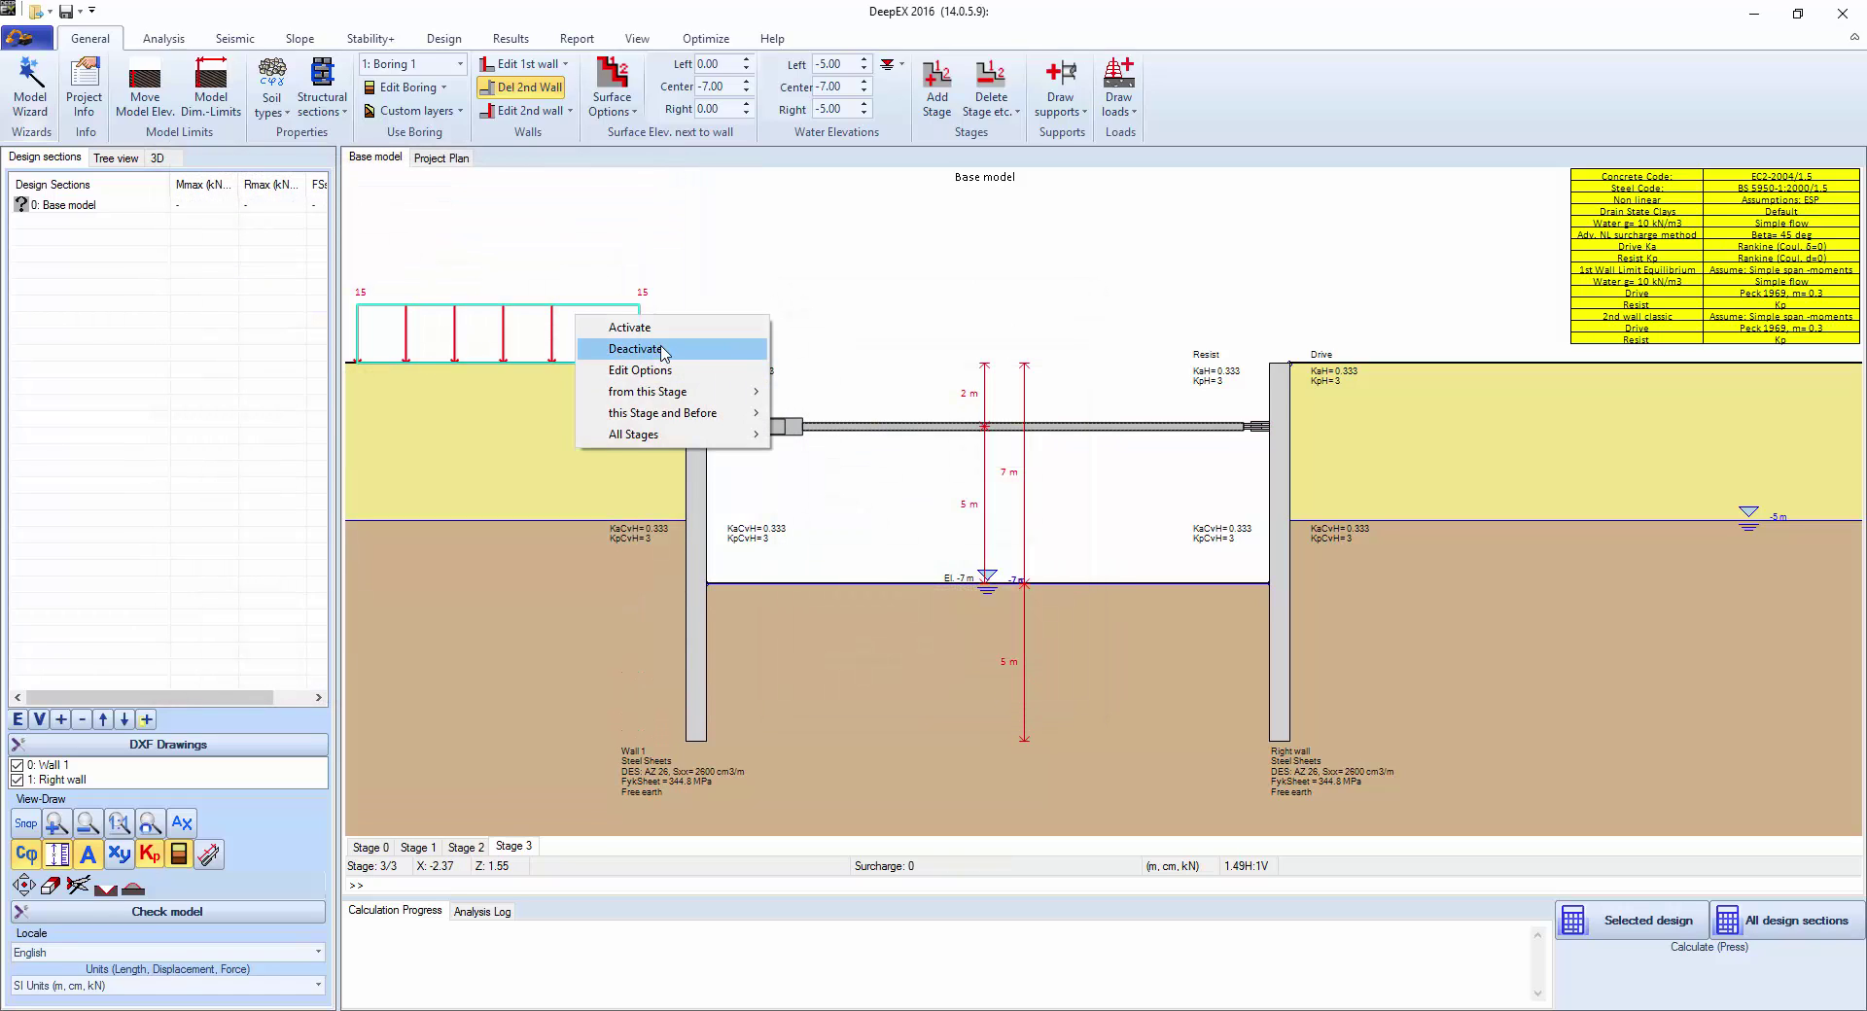
click(587, 327)
right_click(586, 325)
click(598, 336)
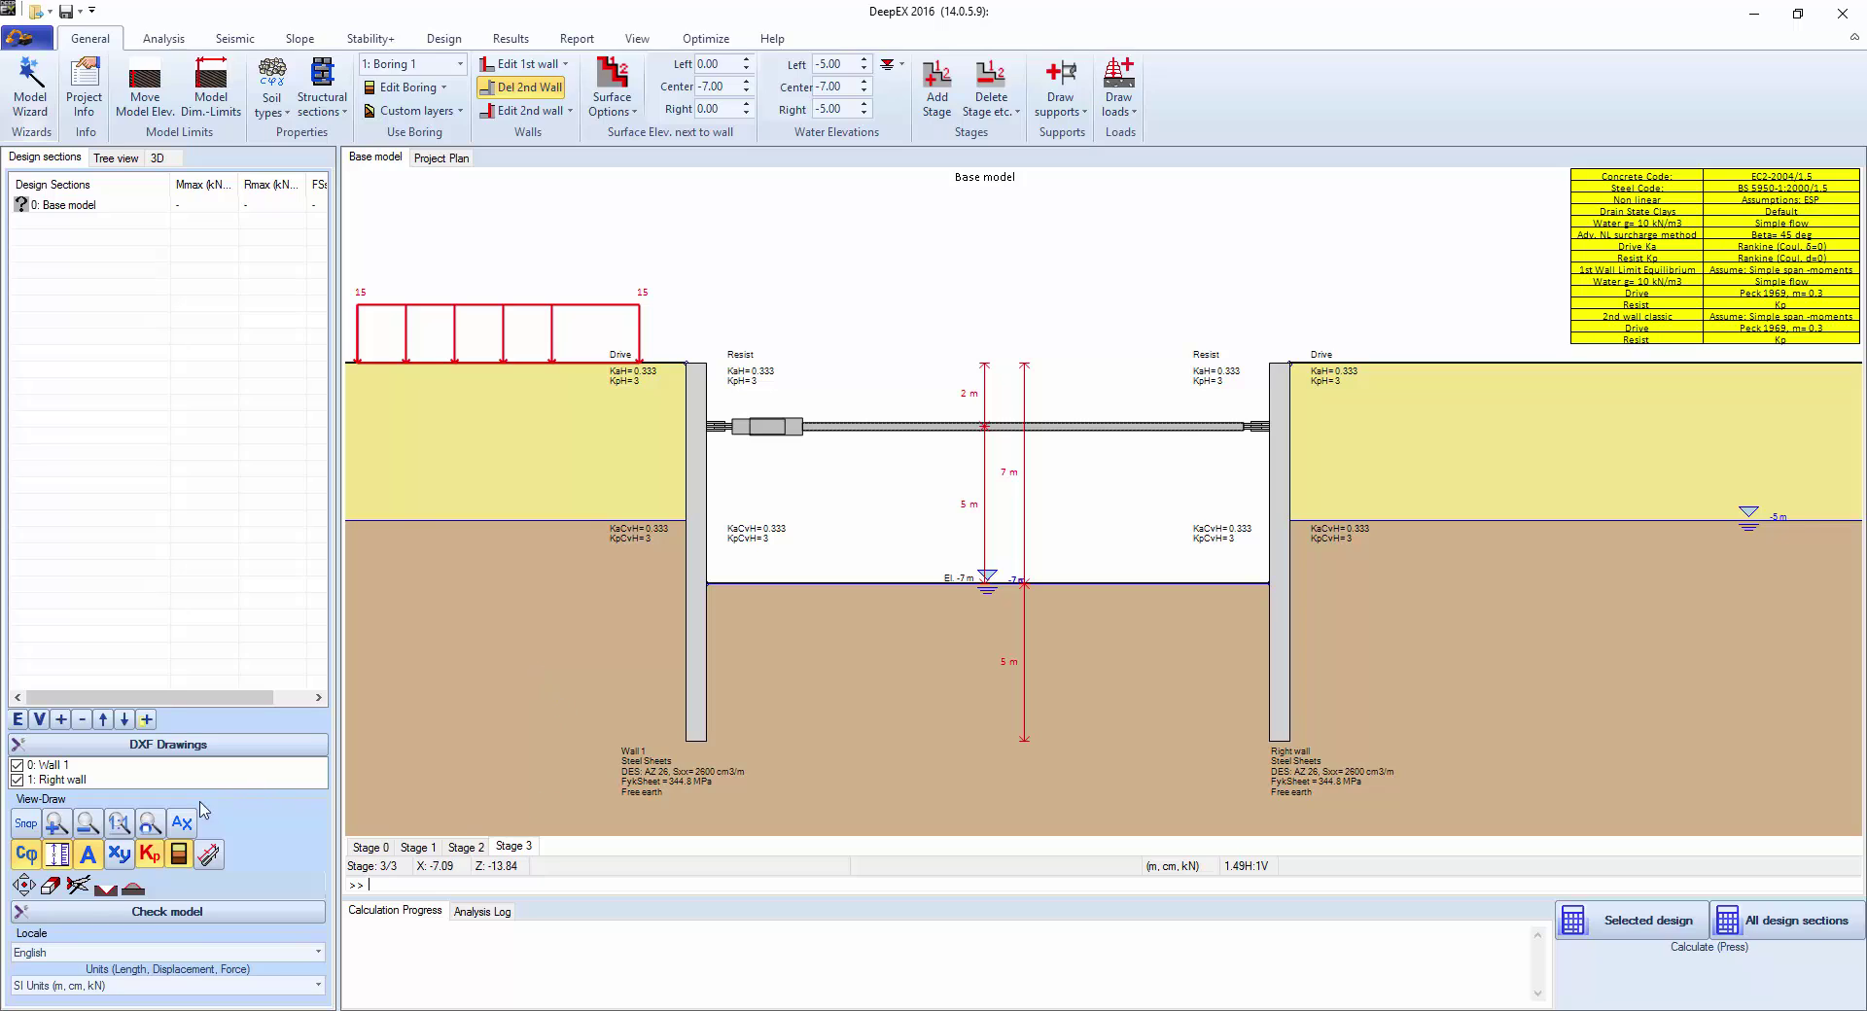
click(150, 822)
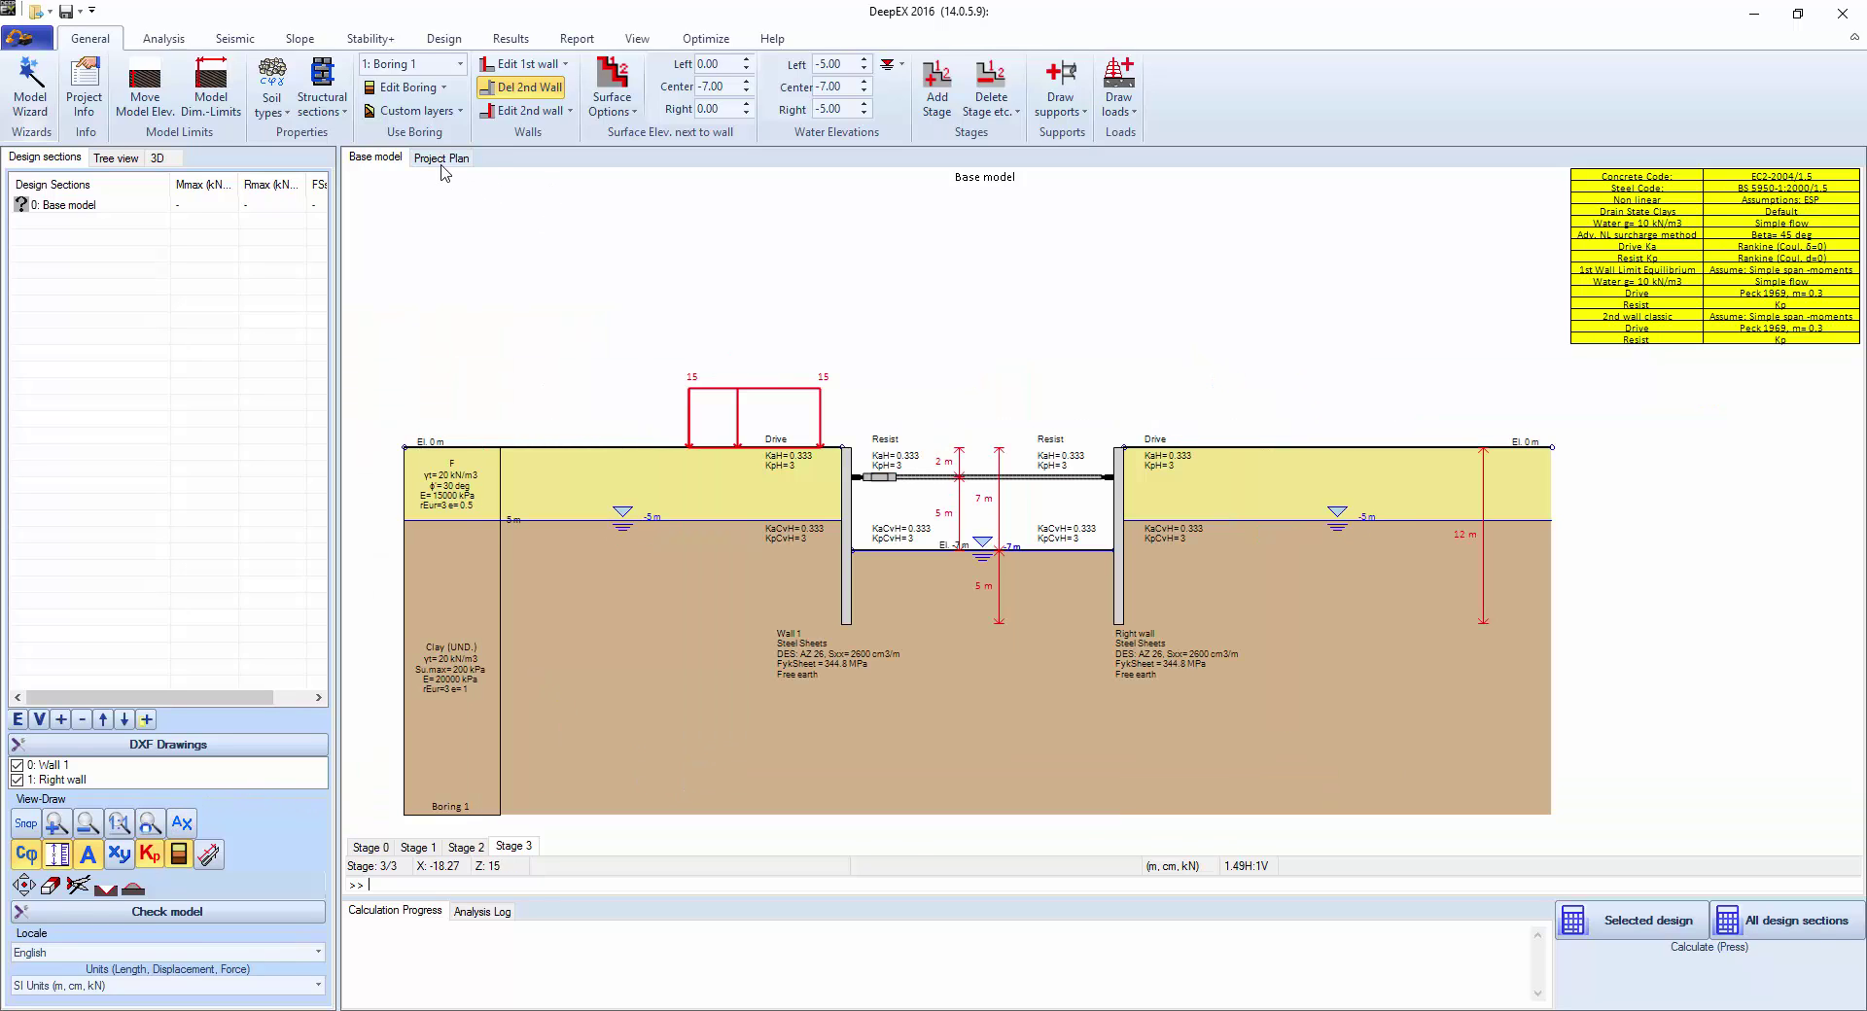
Step: In the project plan, set the start node offset along the wale of corner strut A1 to 5 m
click(443, 158)
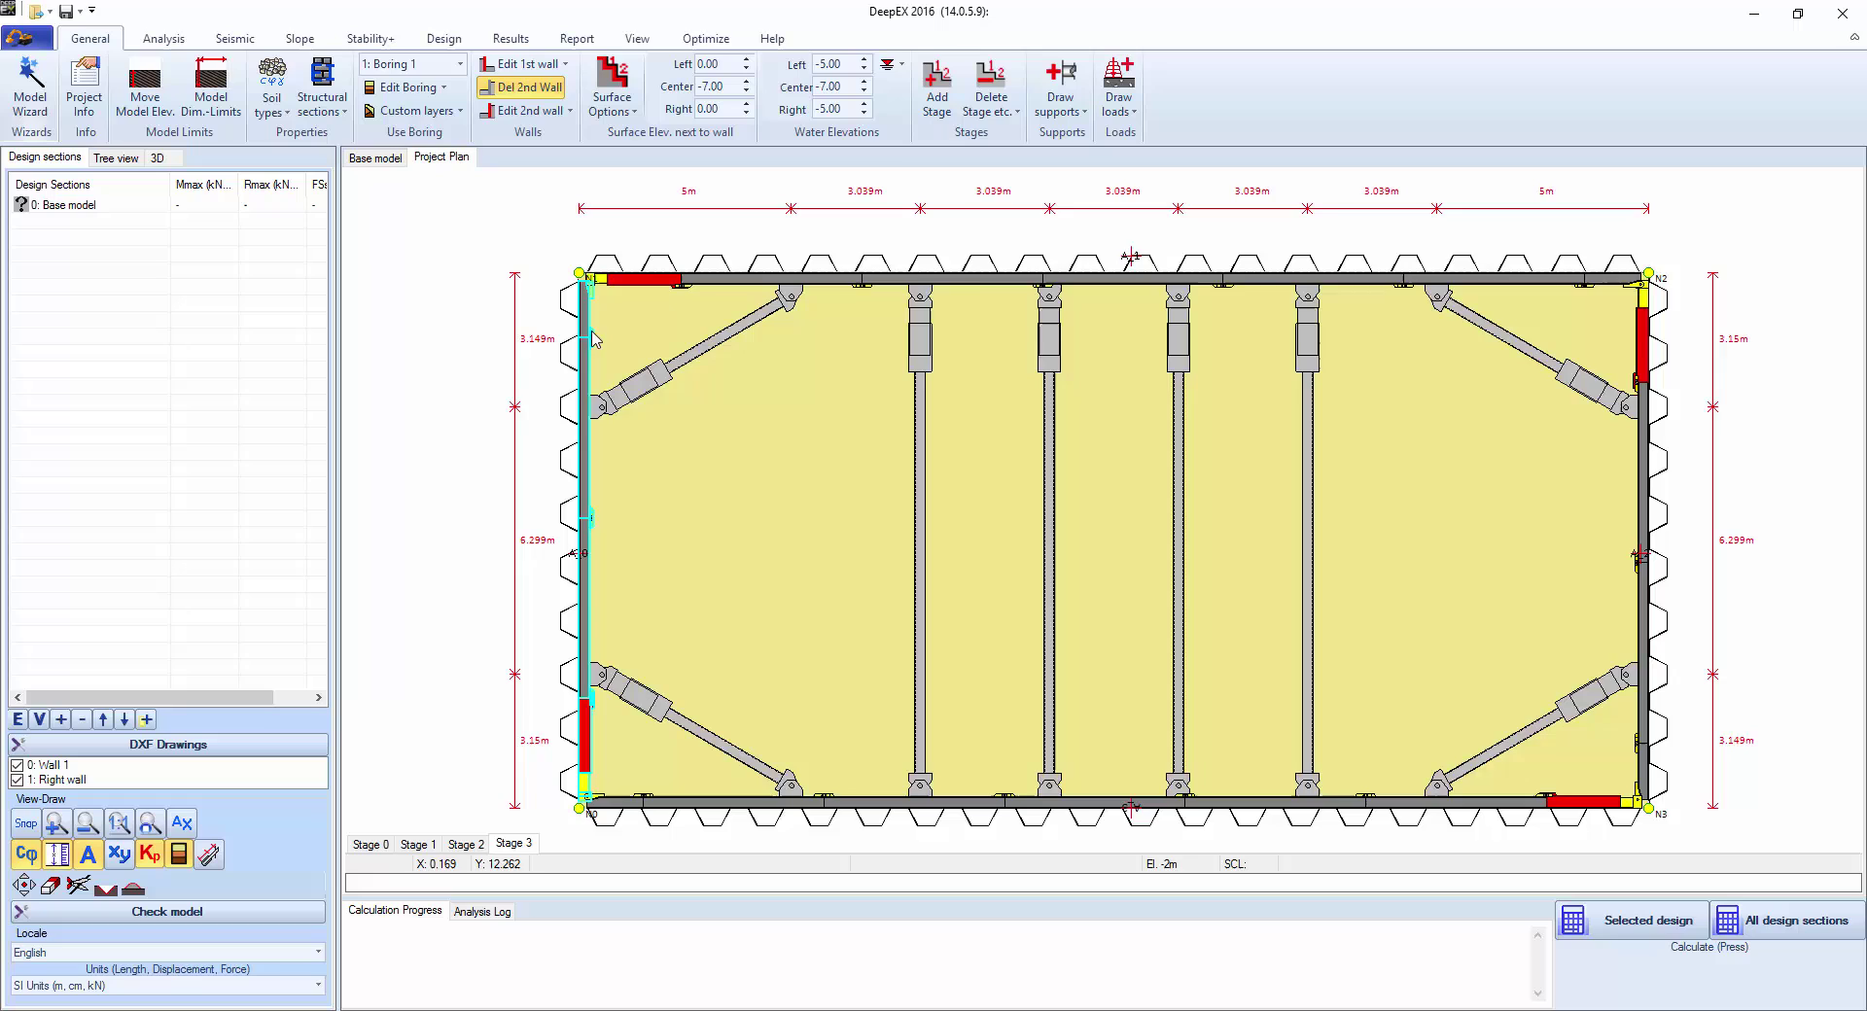
double_click(659, 344)
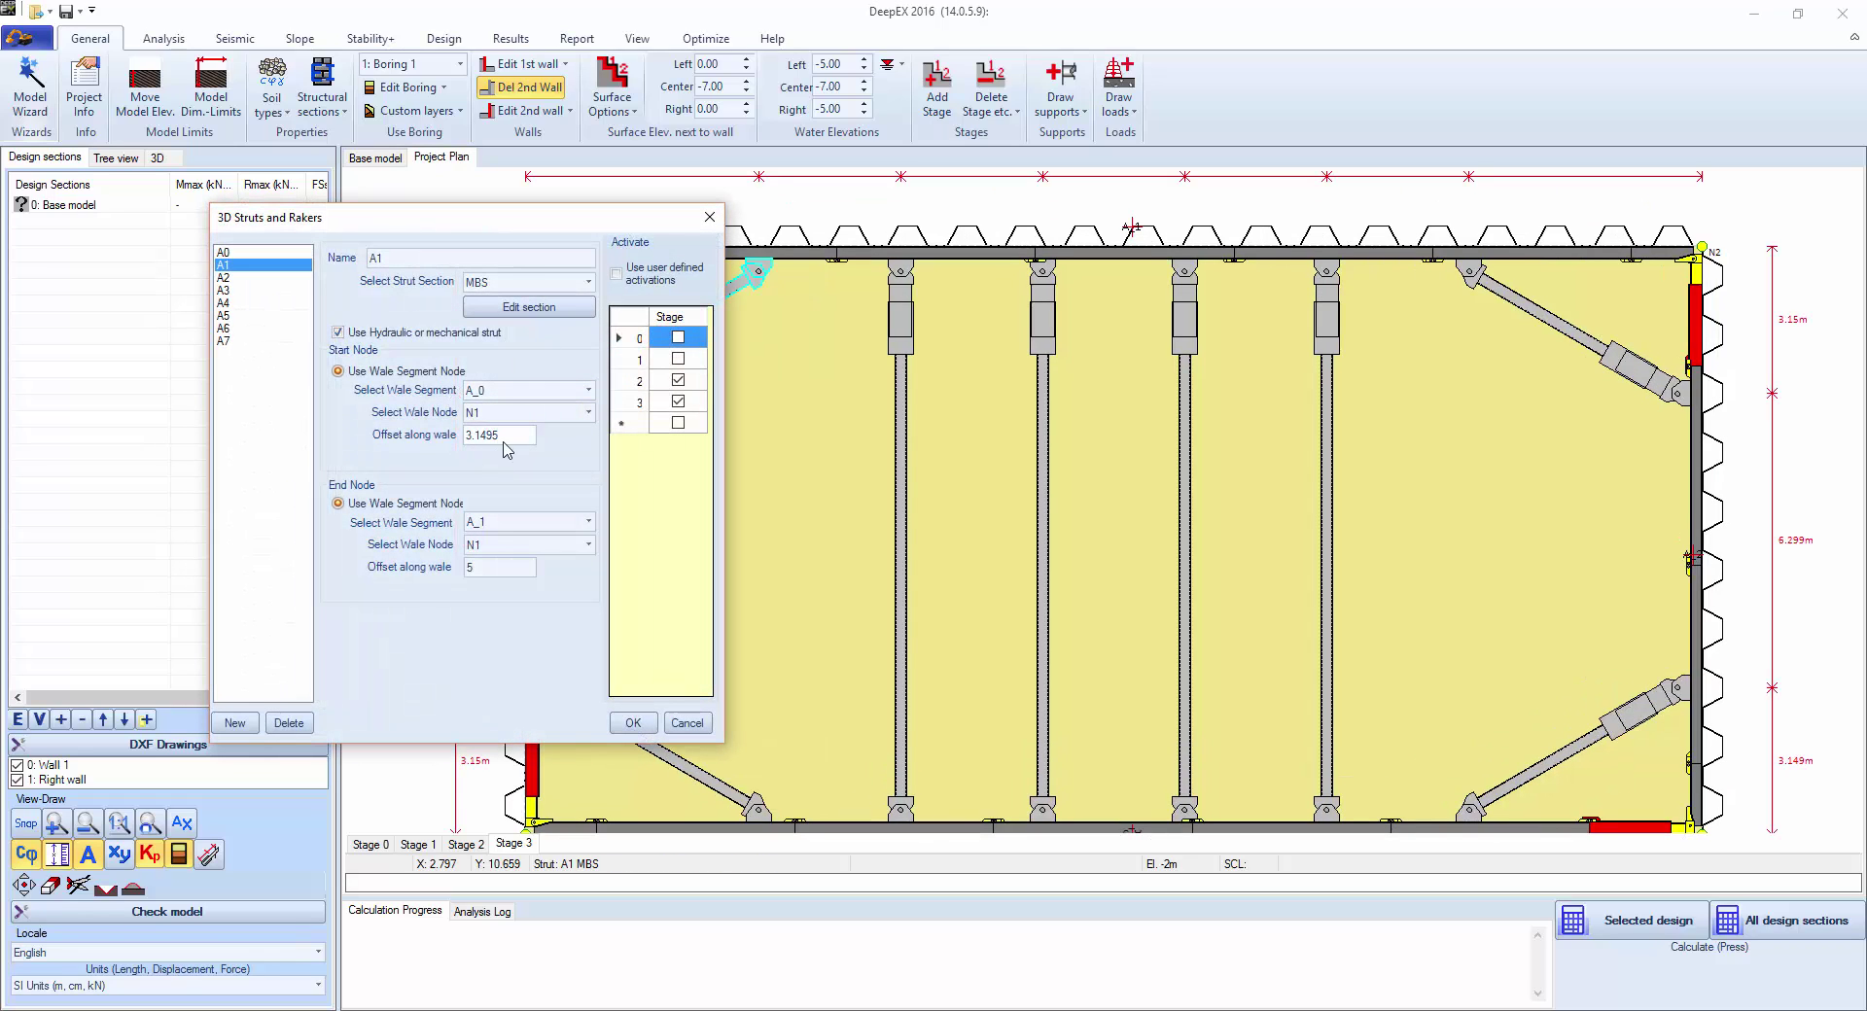
drag(513, 443, 423, 447)
text(5)
click(633, 723)
Step: Set the start node offset along the wale of corner strut A0 to 5 m
double_click(645, 749)
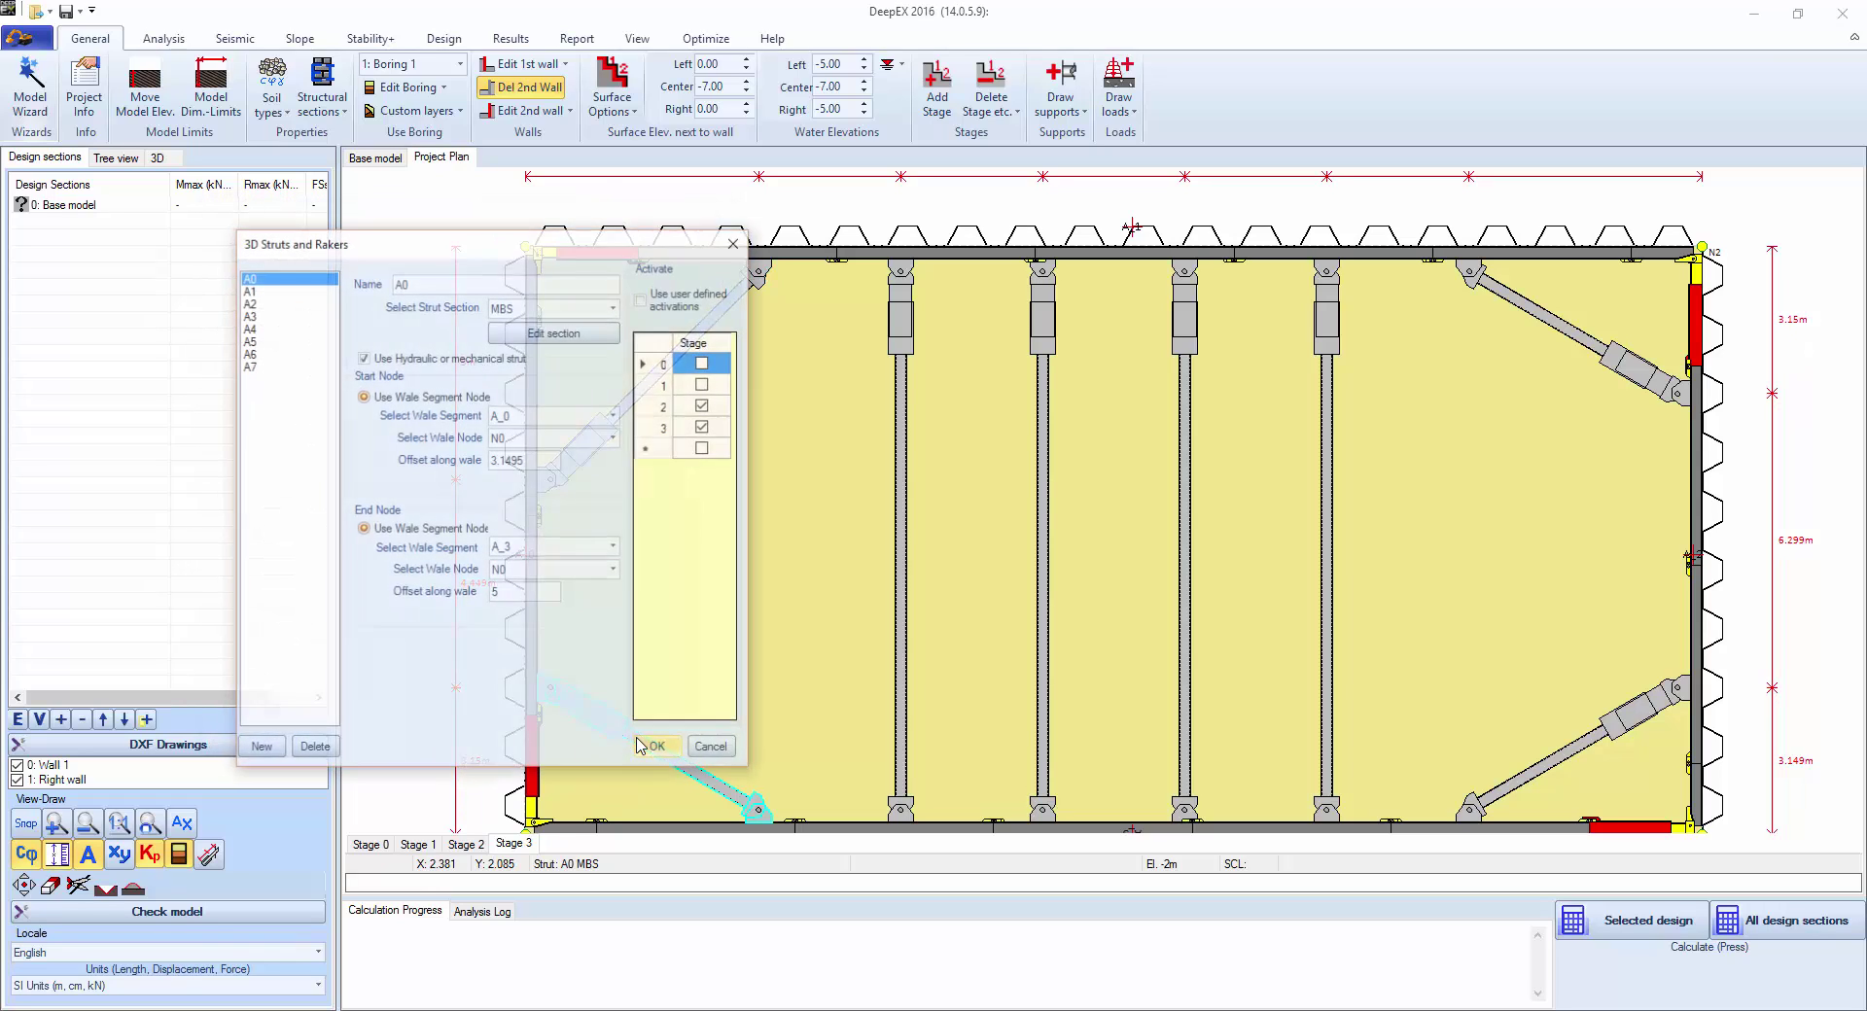
drag(556, 460, 491, 461)
text(5)
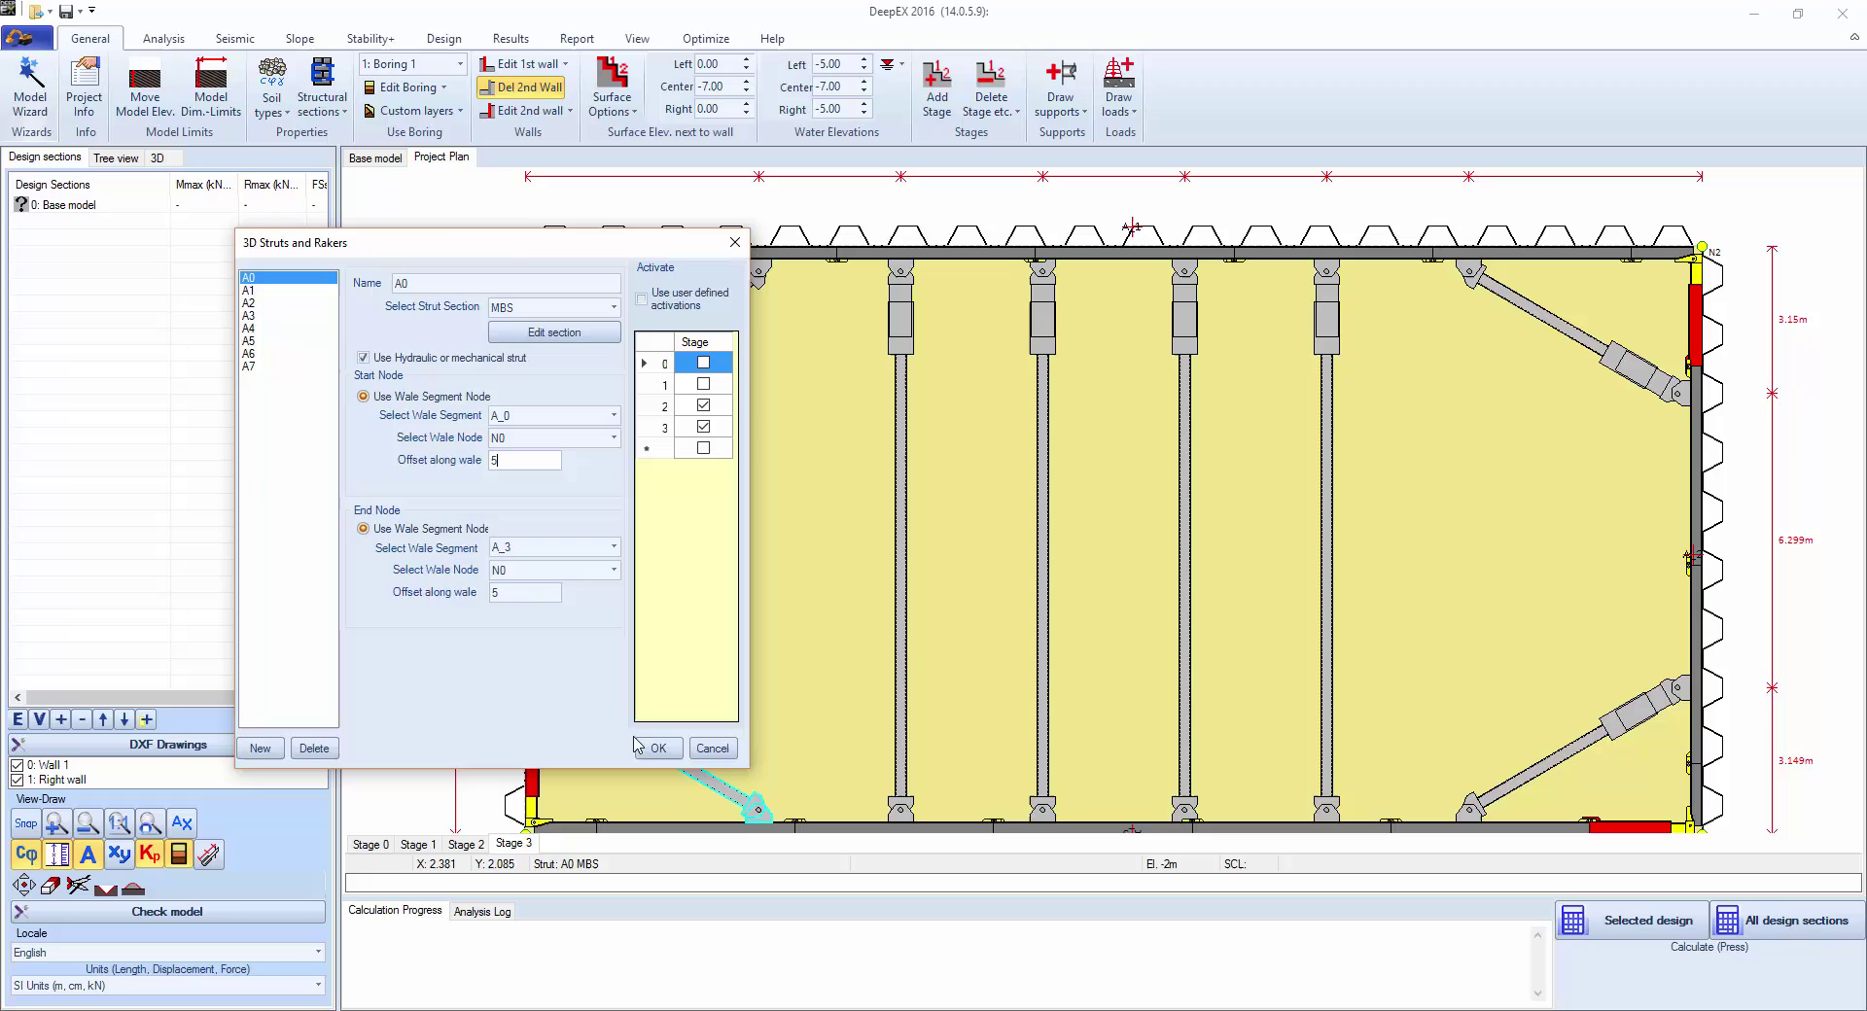
click(657, 748)
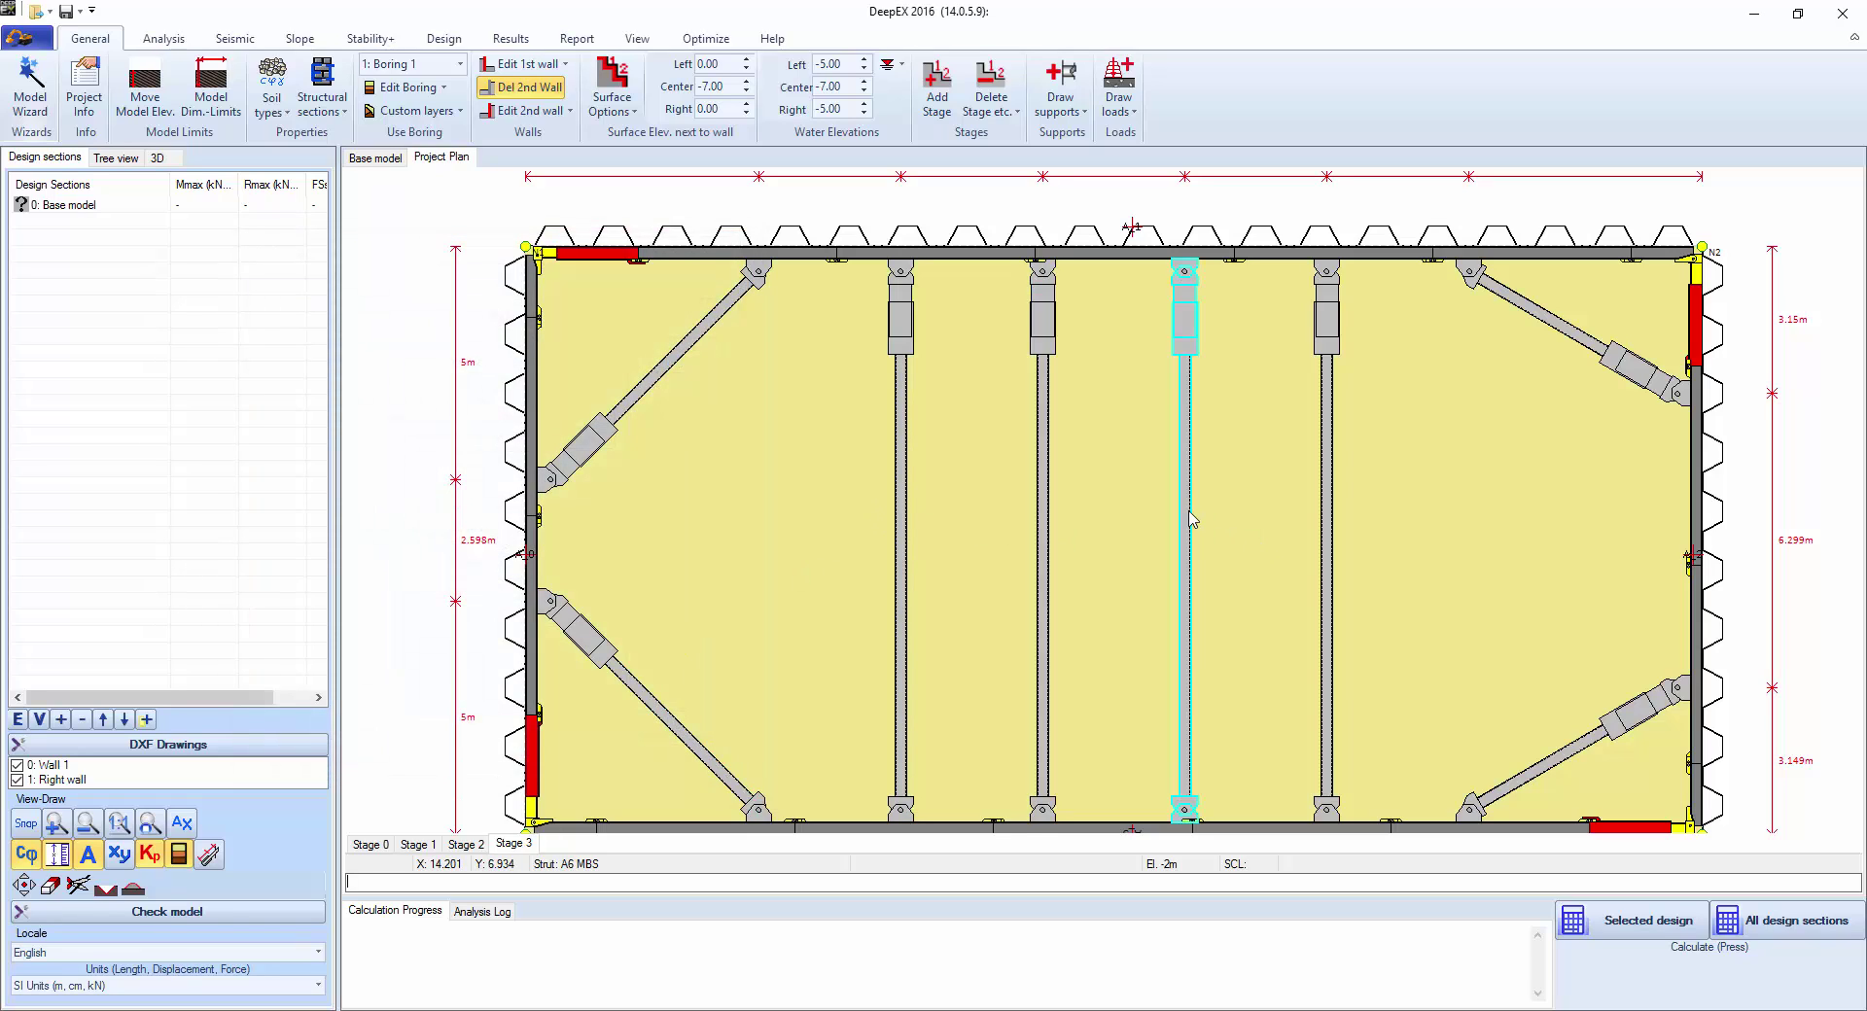
Step: Delete cross strut A6 from the project plan
key(Delete)
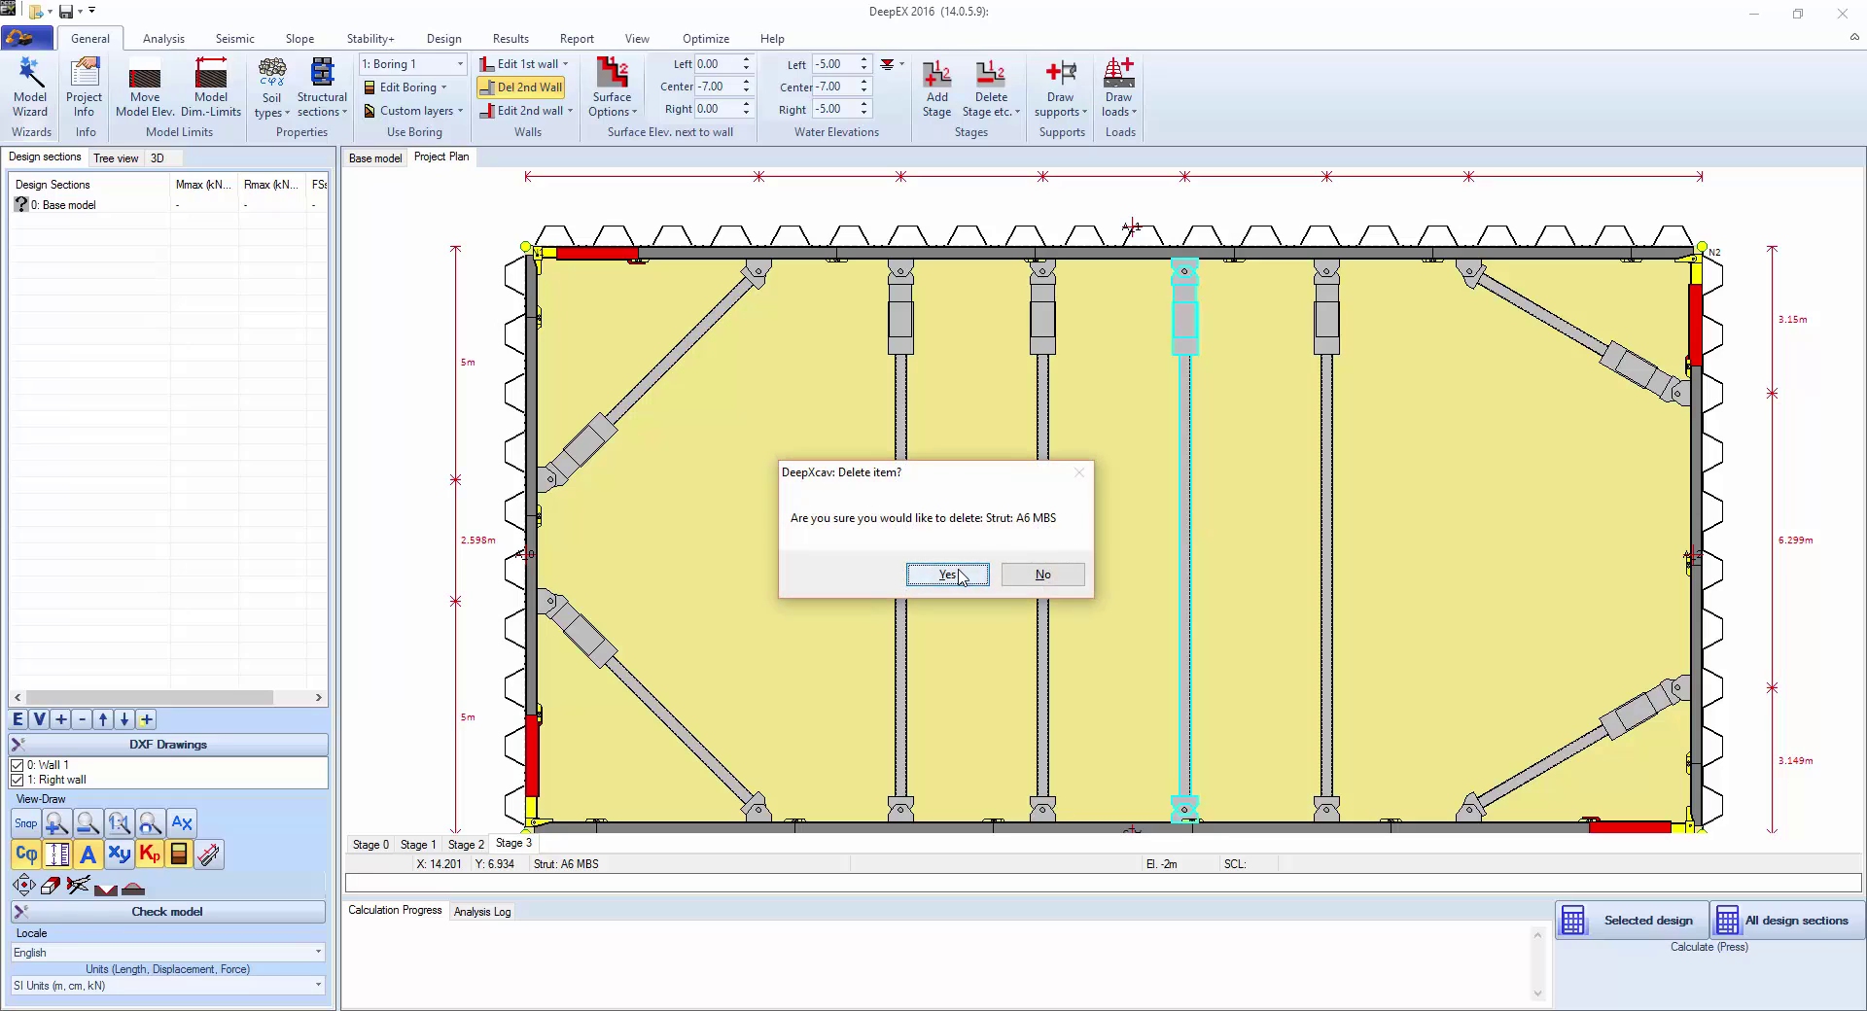
click(948, 576)
Step: Set the start and end node offsets along the wales of cross strut A5 to 12 m
double_click(1043, 564)
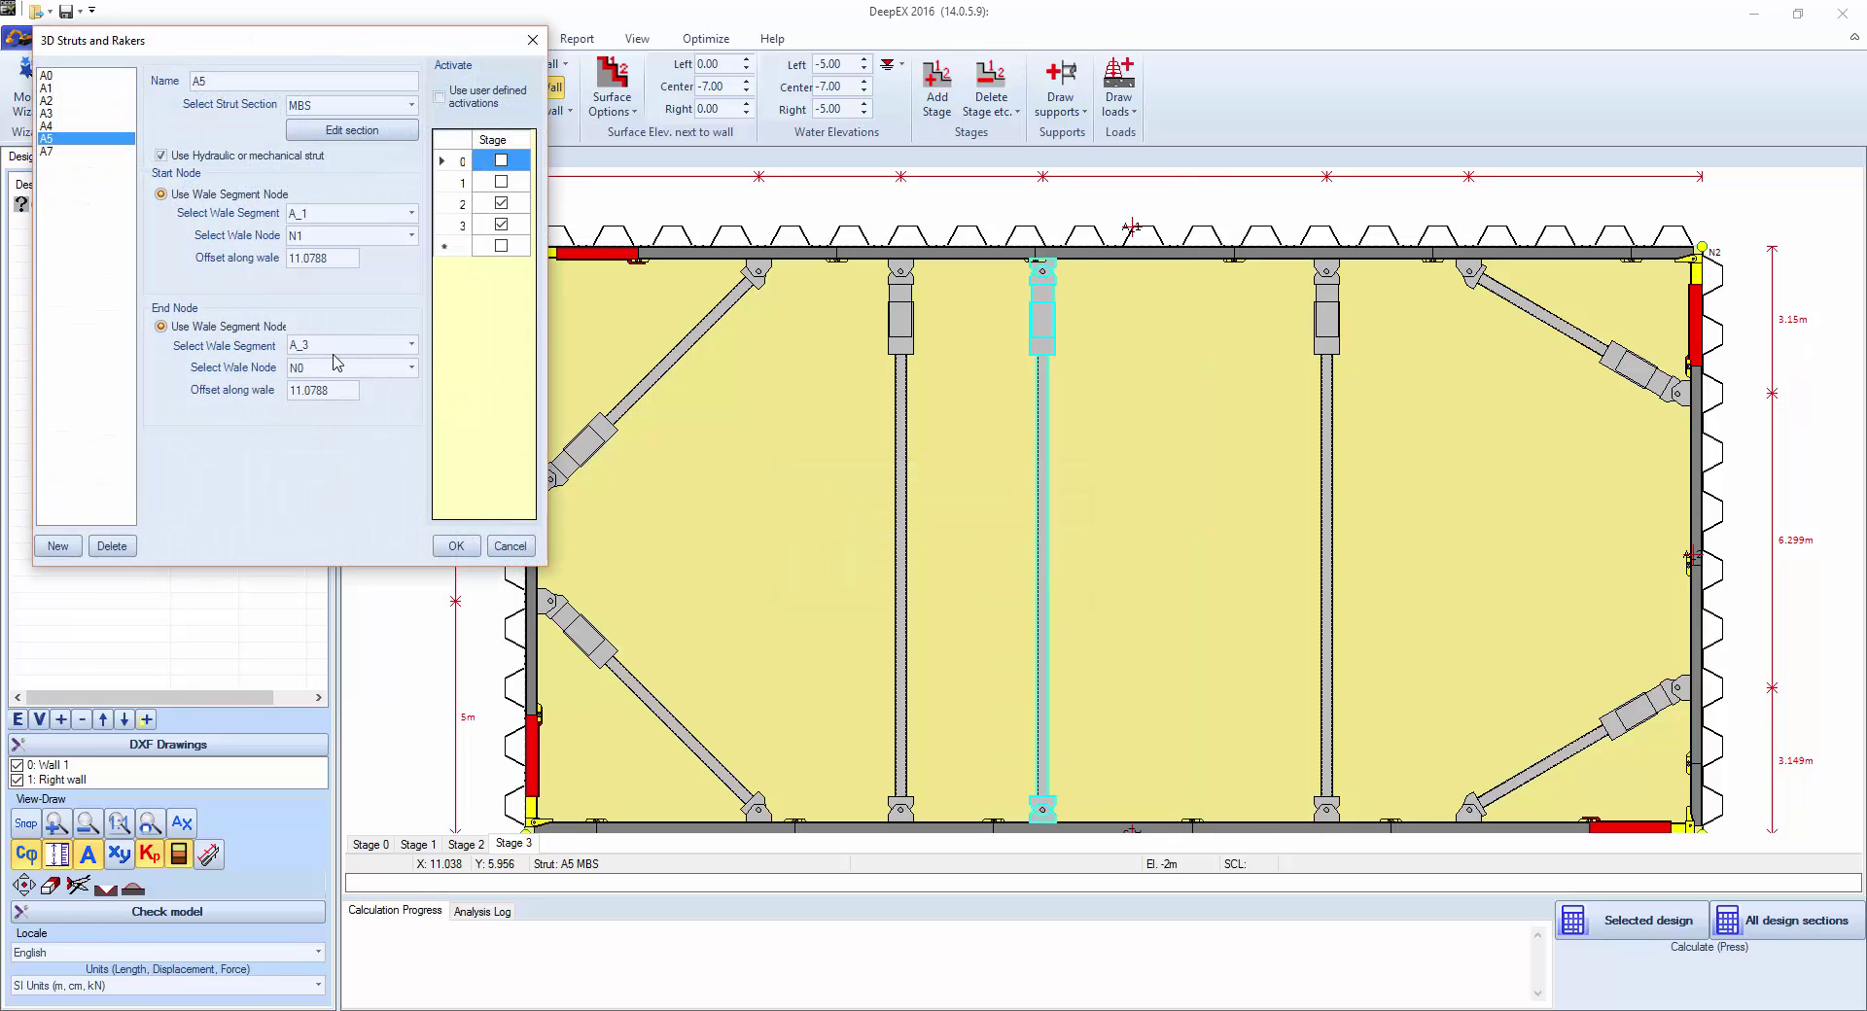
drag(352, 258, 214, 257)
text(12)
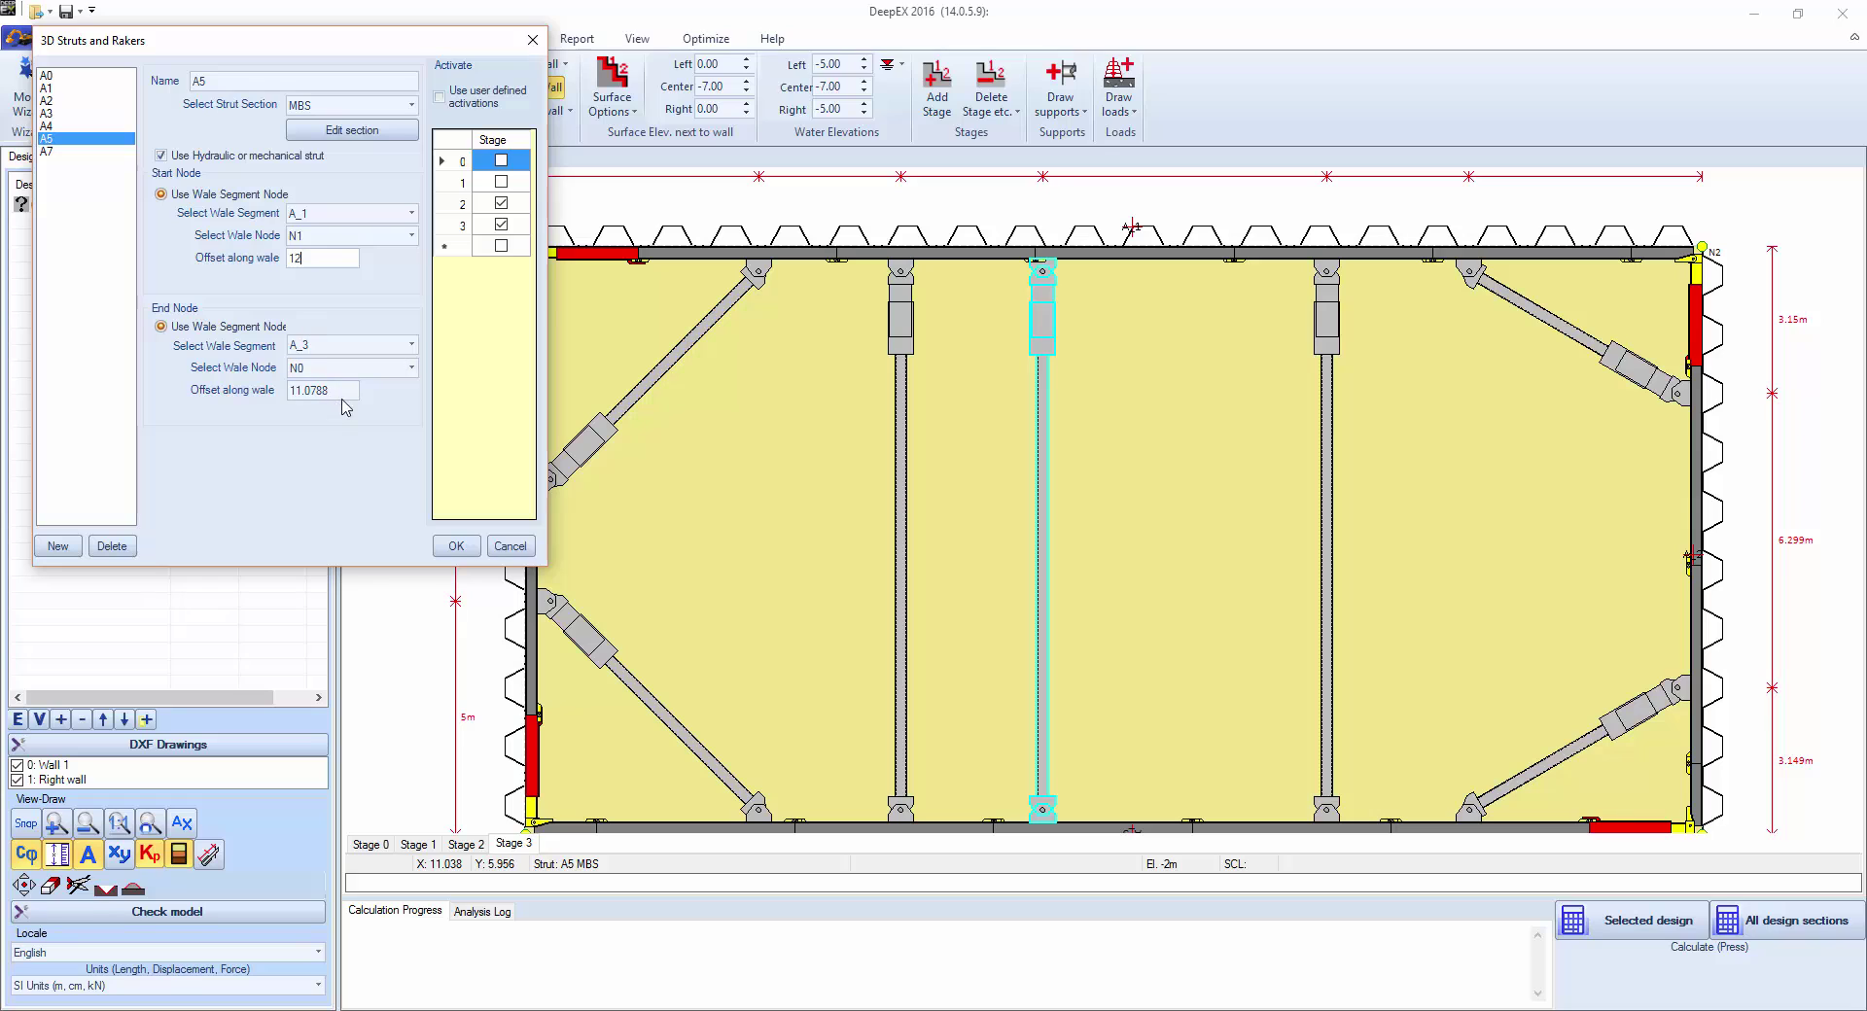
drag(348, 390, 290, 390)
text(12)
click(454, 548)
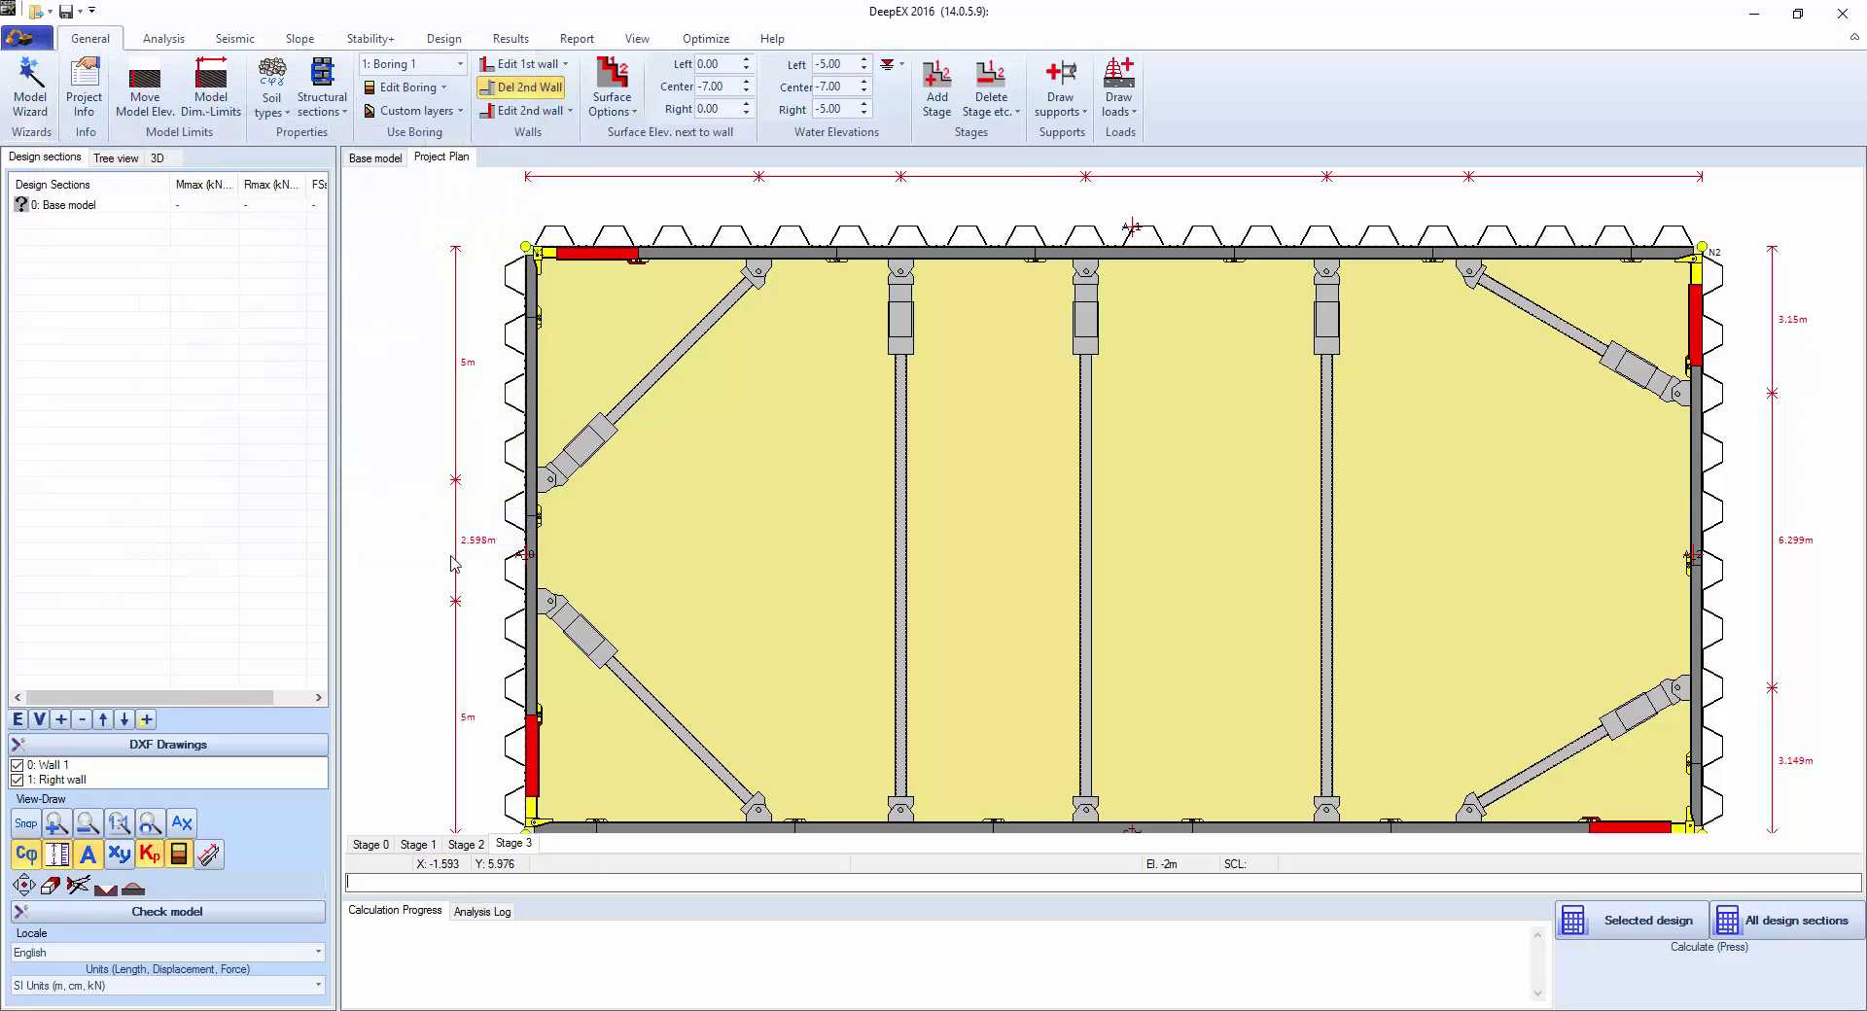
Step: Set both wale offsets of cross strut A5 to 14 m
double_click(1086, 564)
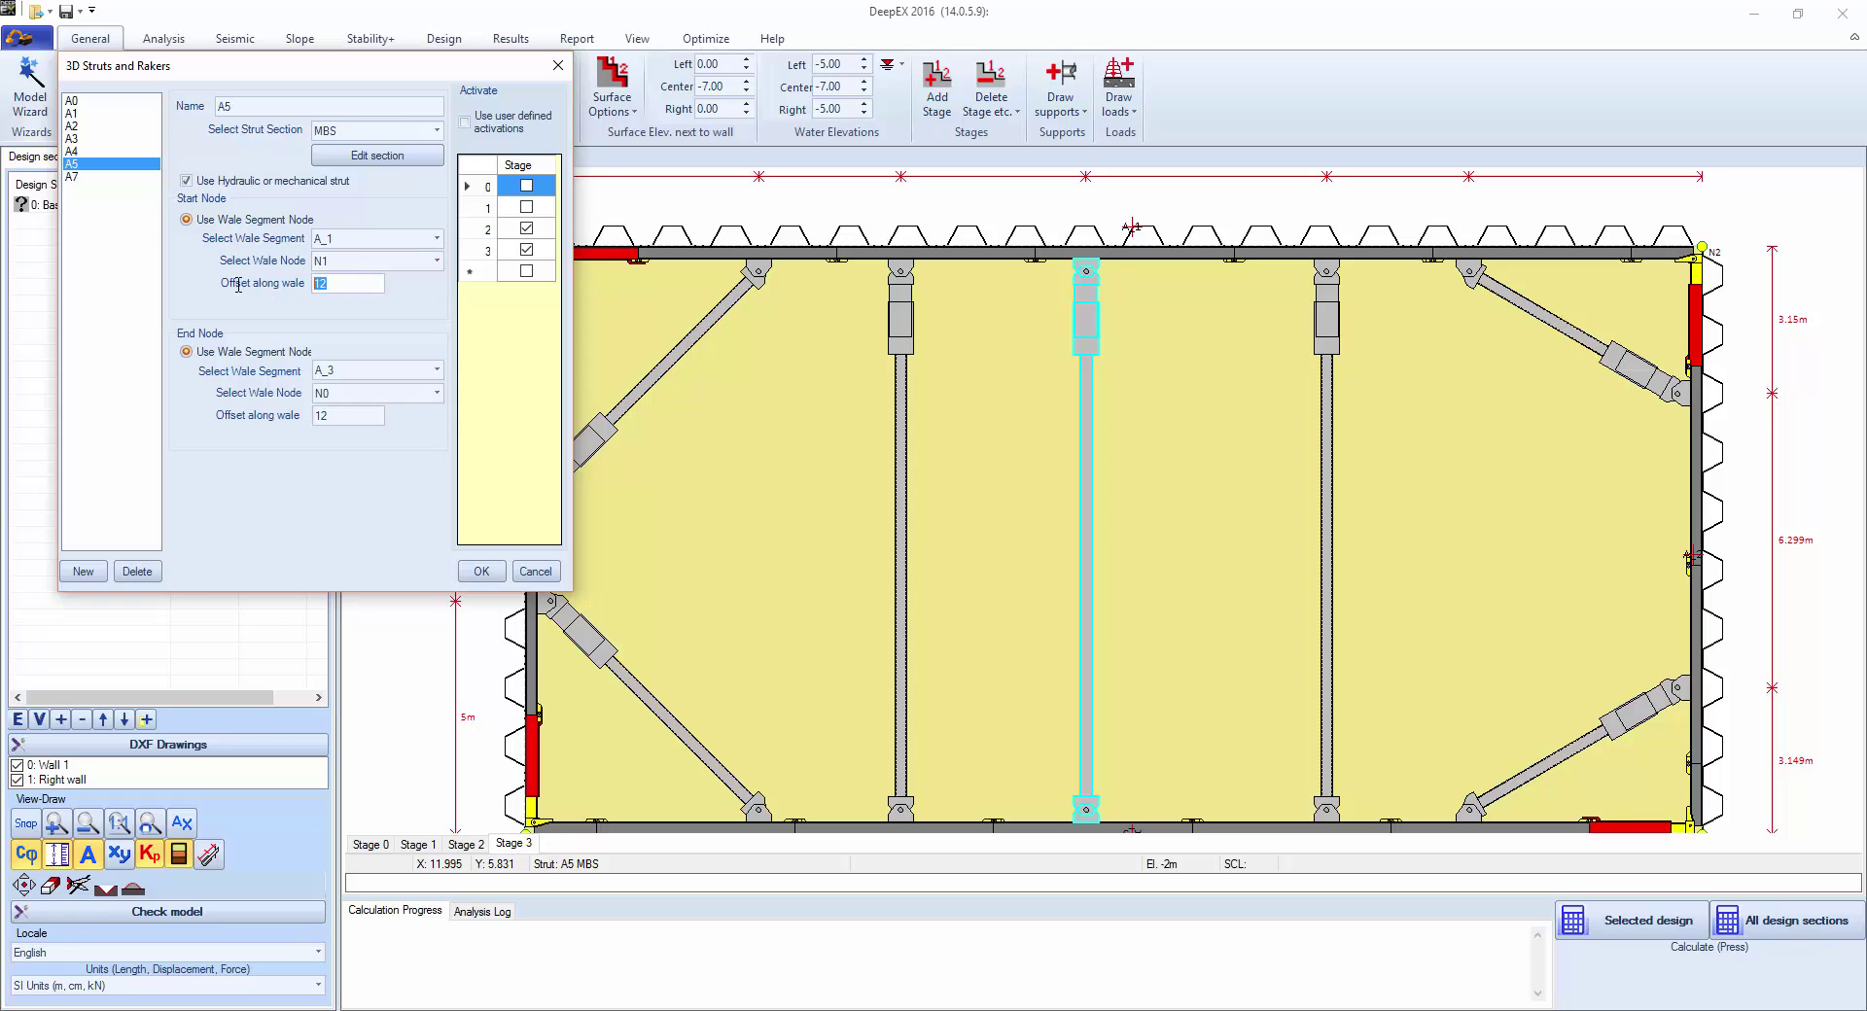
text(14)
drag(348, 418, 287, 418)
text(14)
click(486, 572)
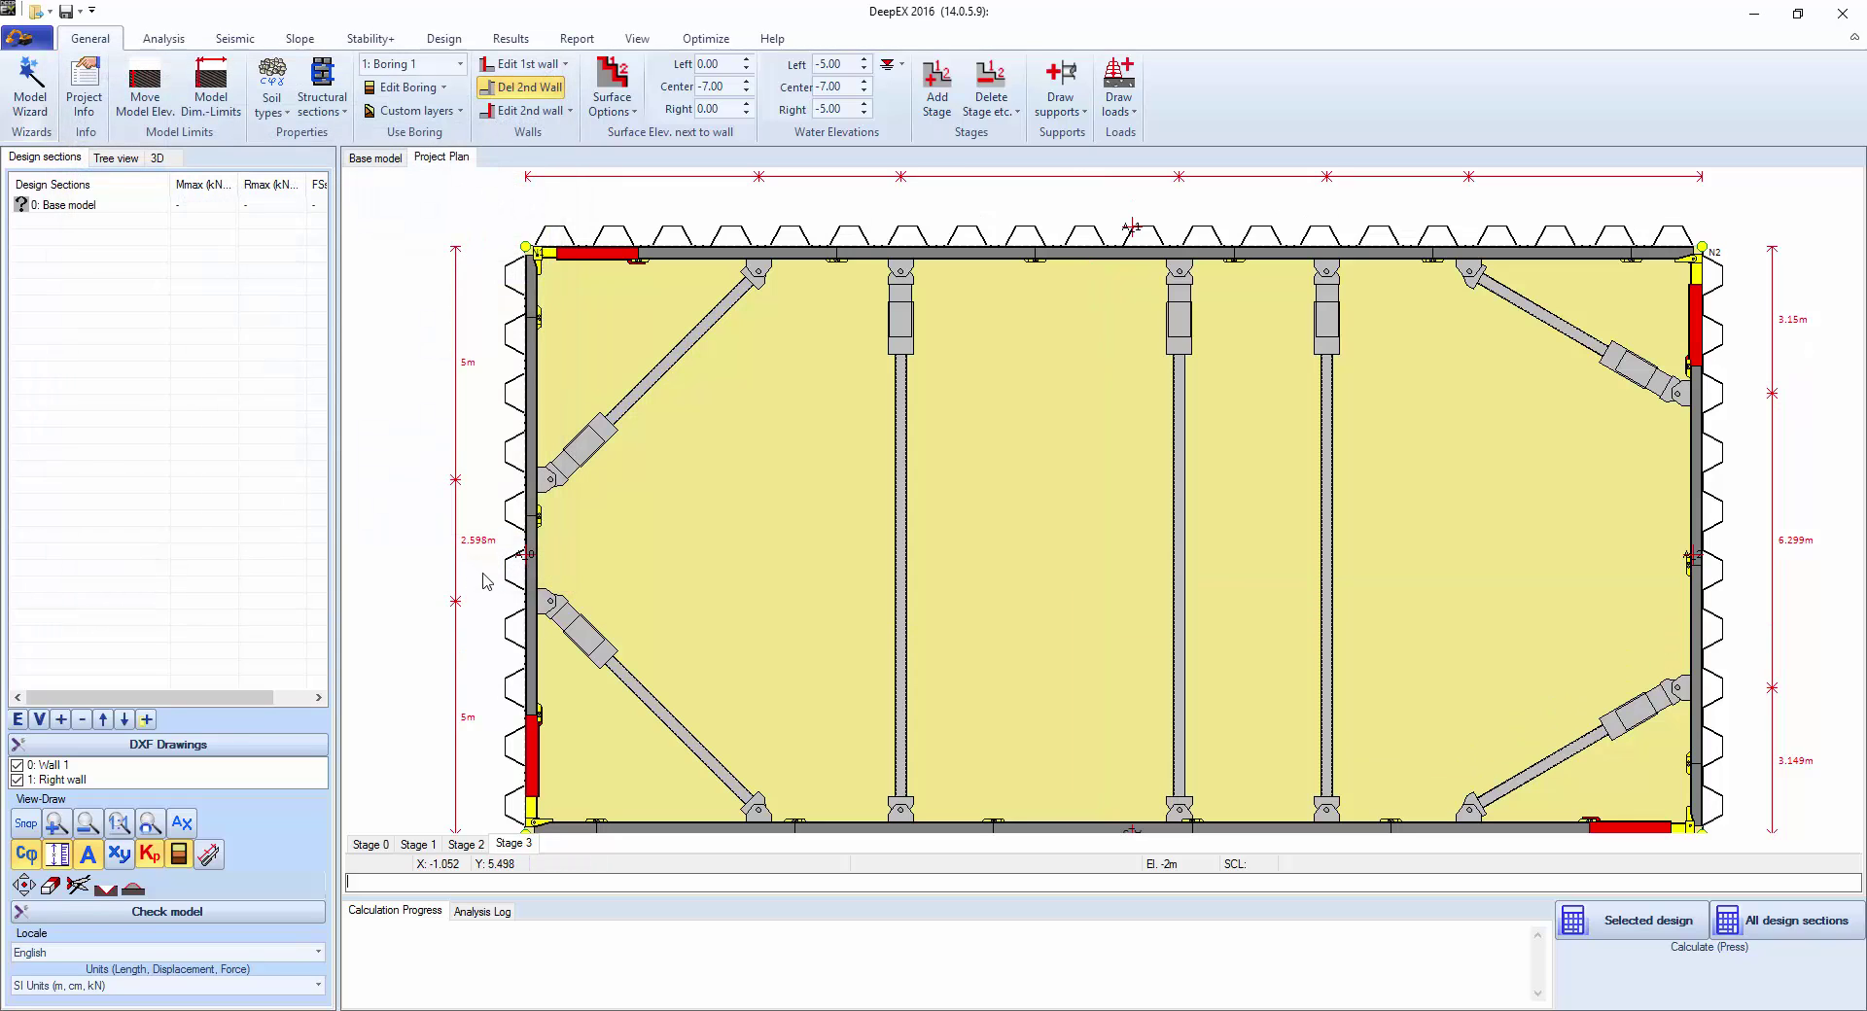
Step: Move cross strut A5 by setting its start and end wale offsets to 13.5 m
double_click(1178, 545)
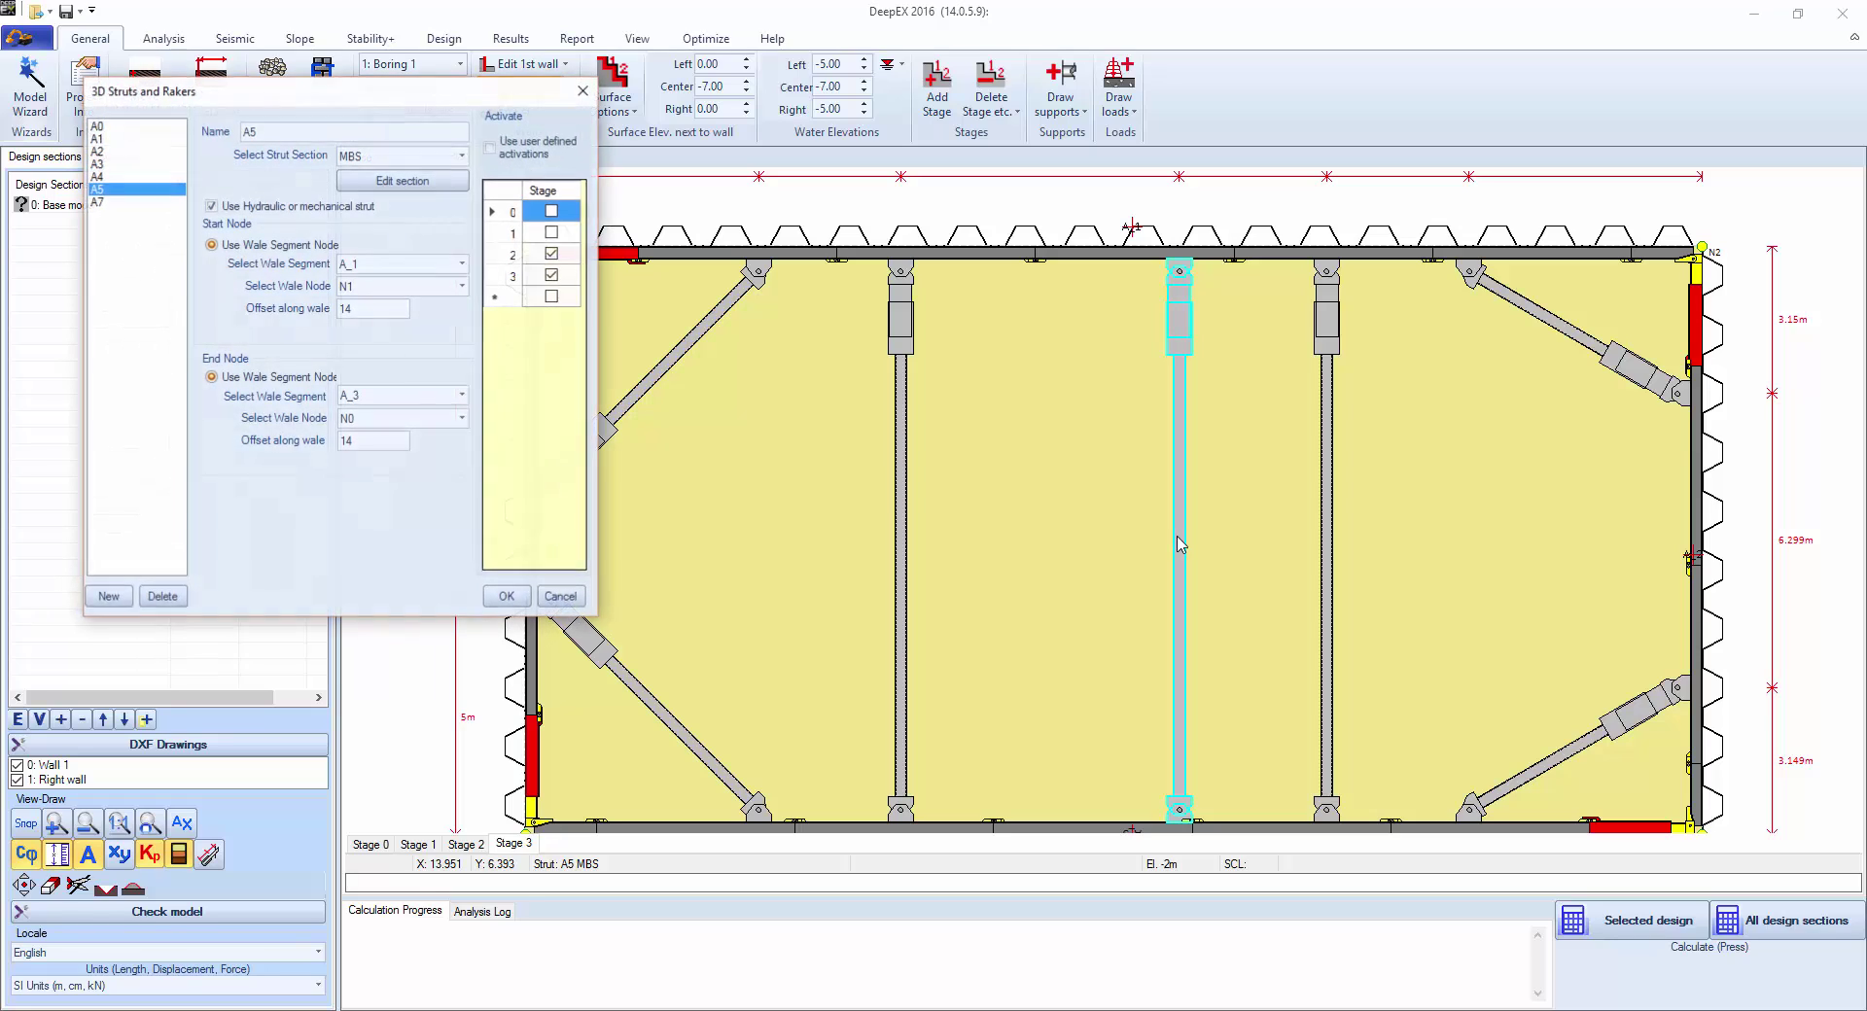
click(346, 309)
text(13.)
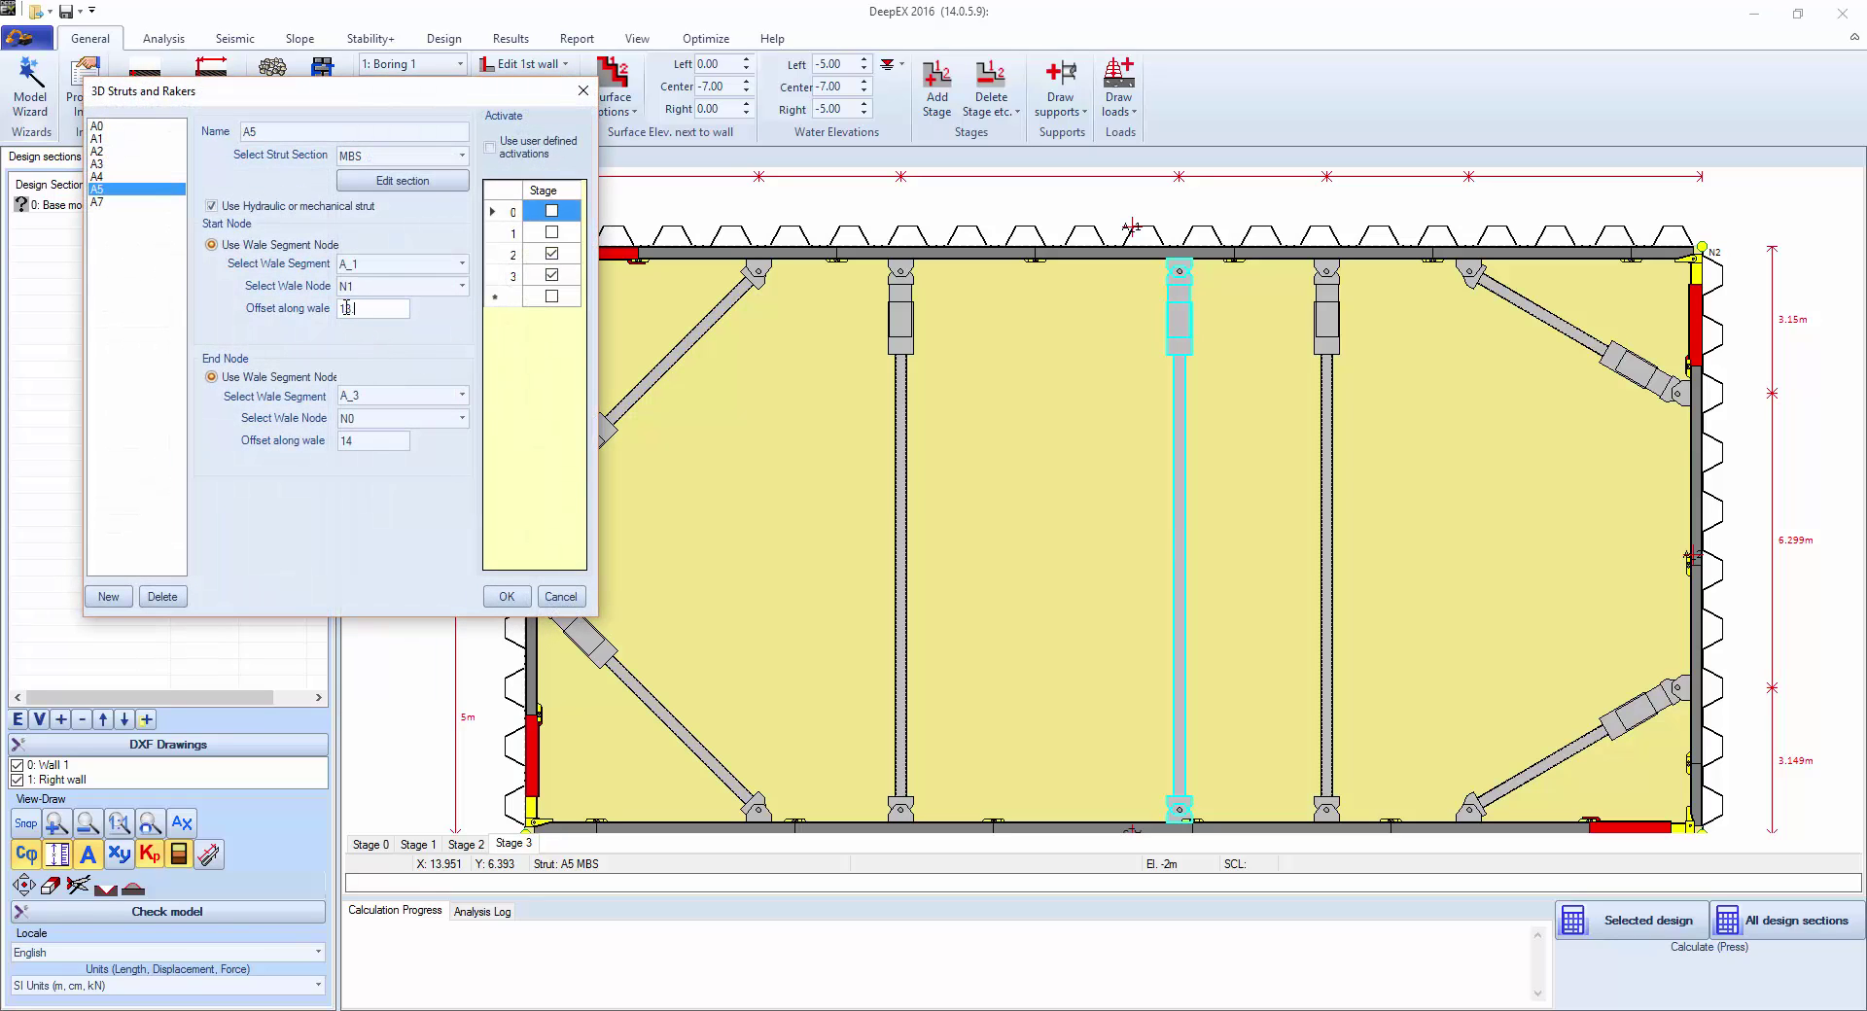
text(5)
click(506, 596)
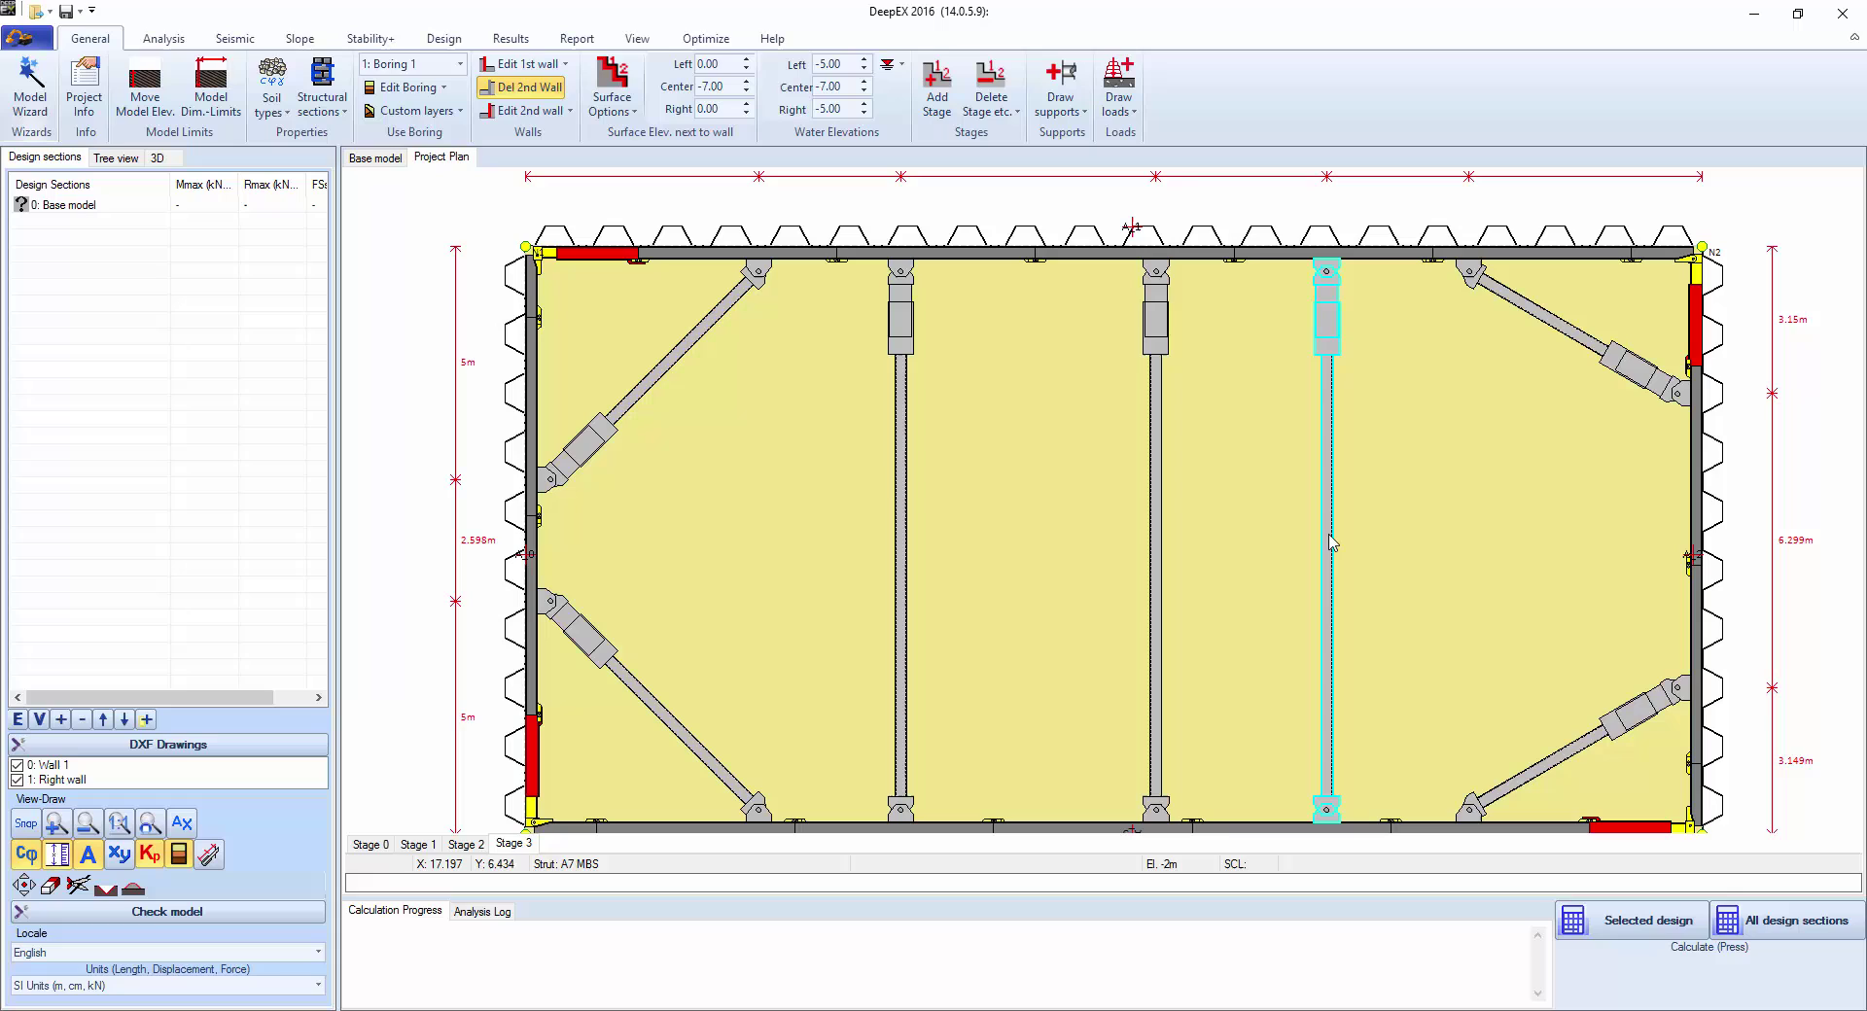
Step: Set the start node offsets along the wale of corner struts A2 and A3 to 5 m
double_click(1625, 363)
click(408, 332)
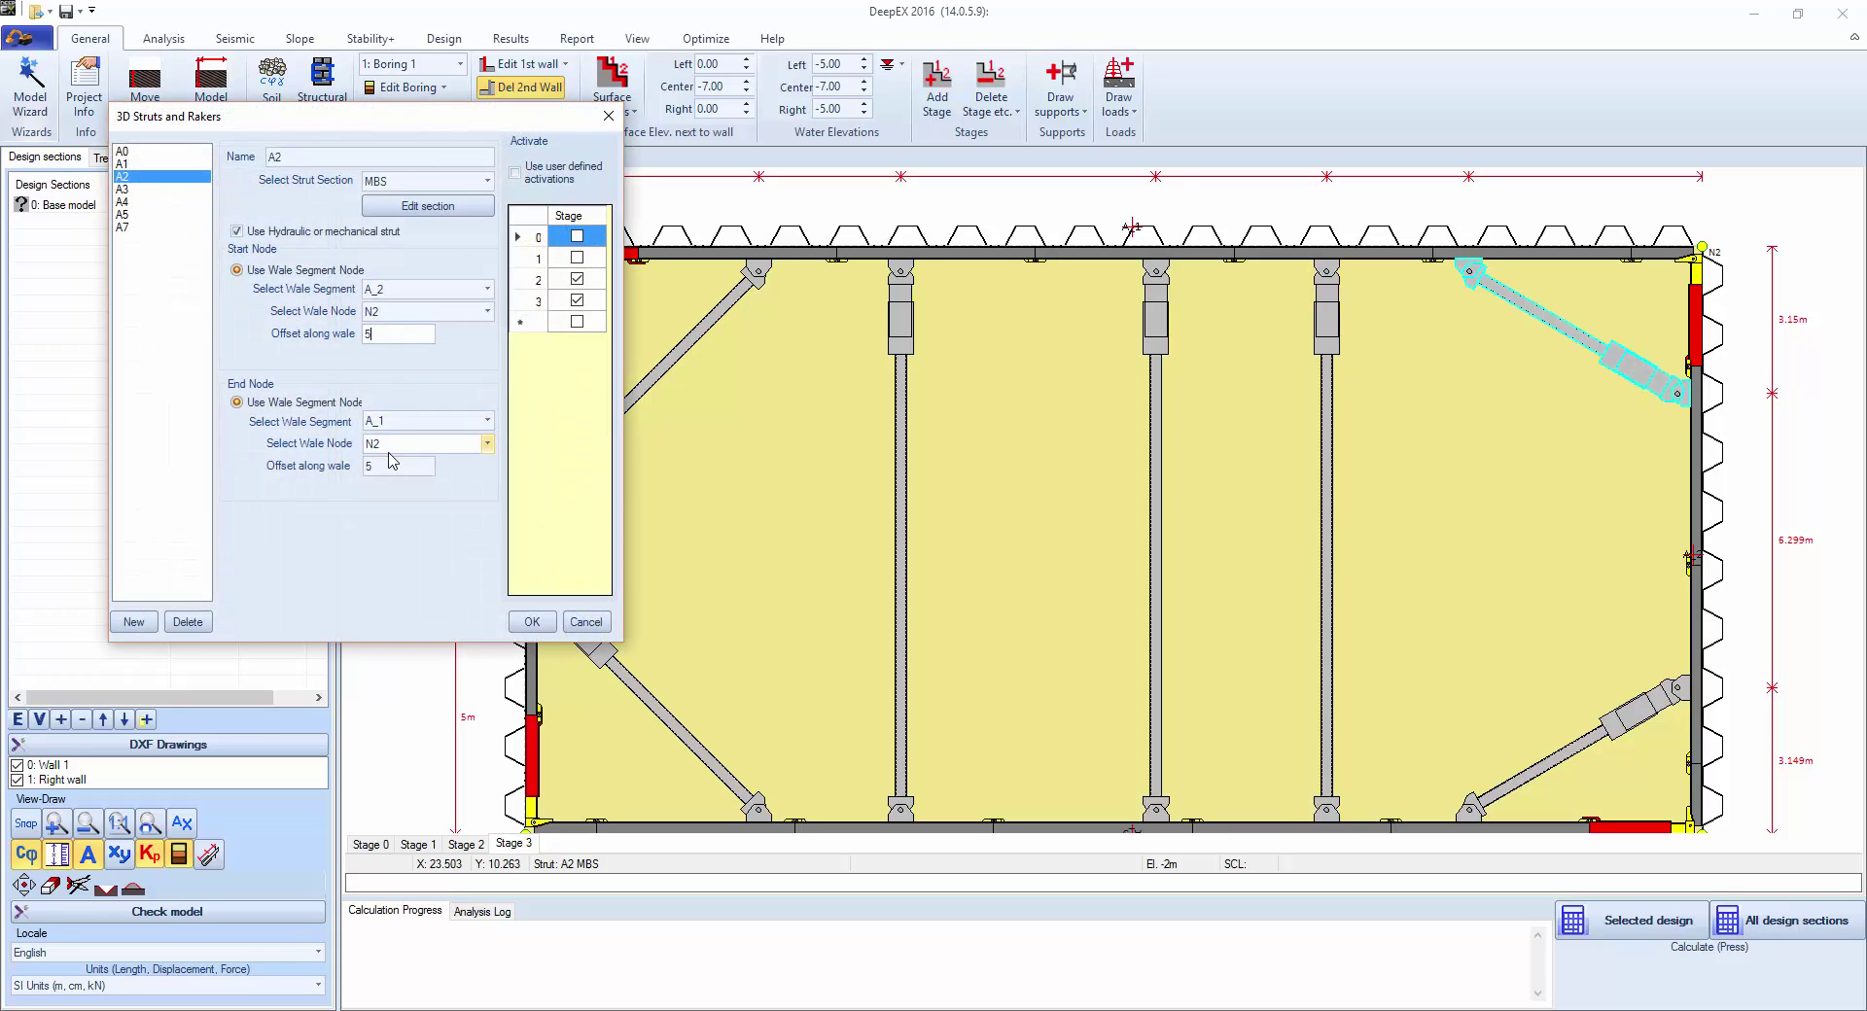
click(535, 621)
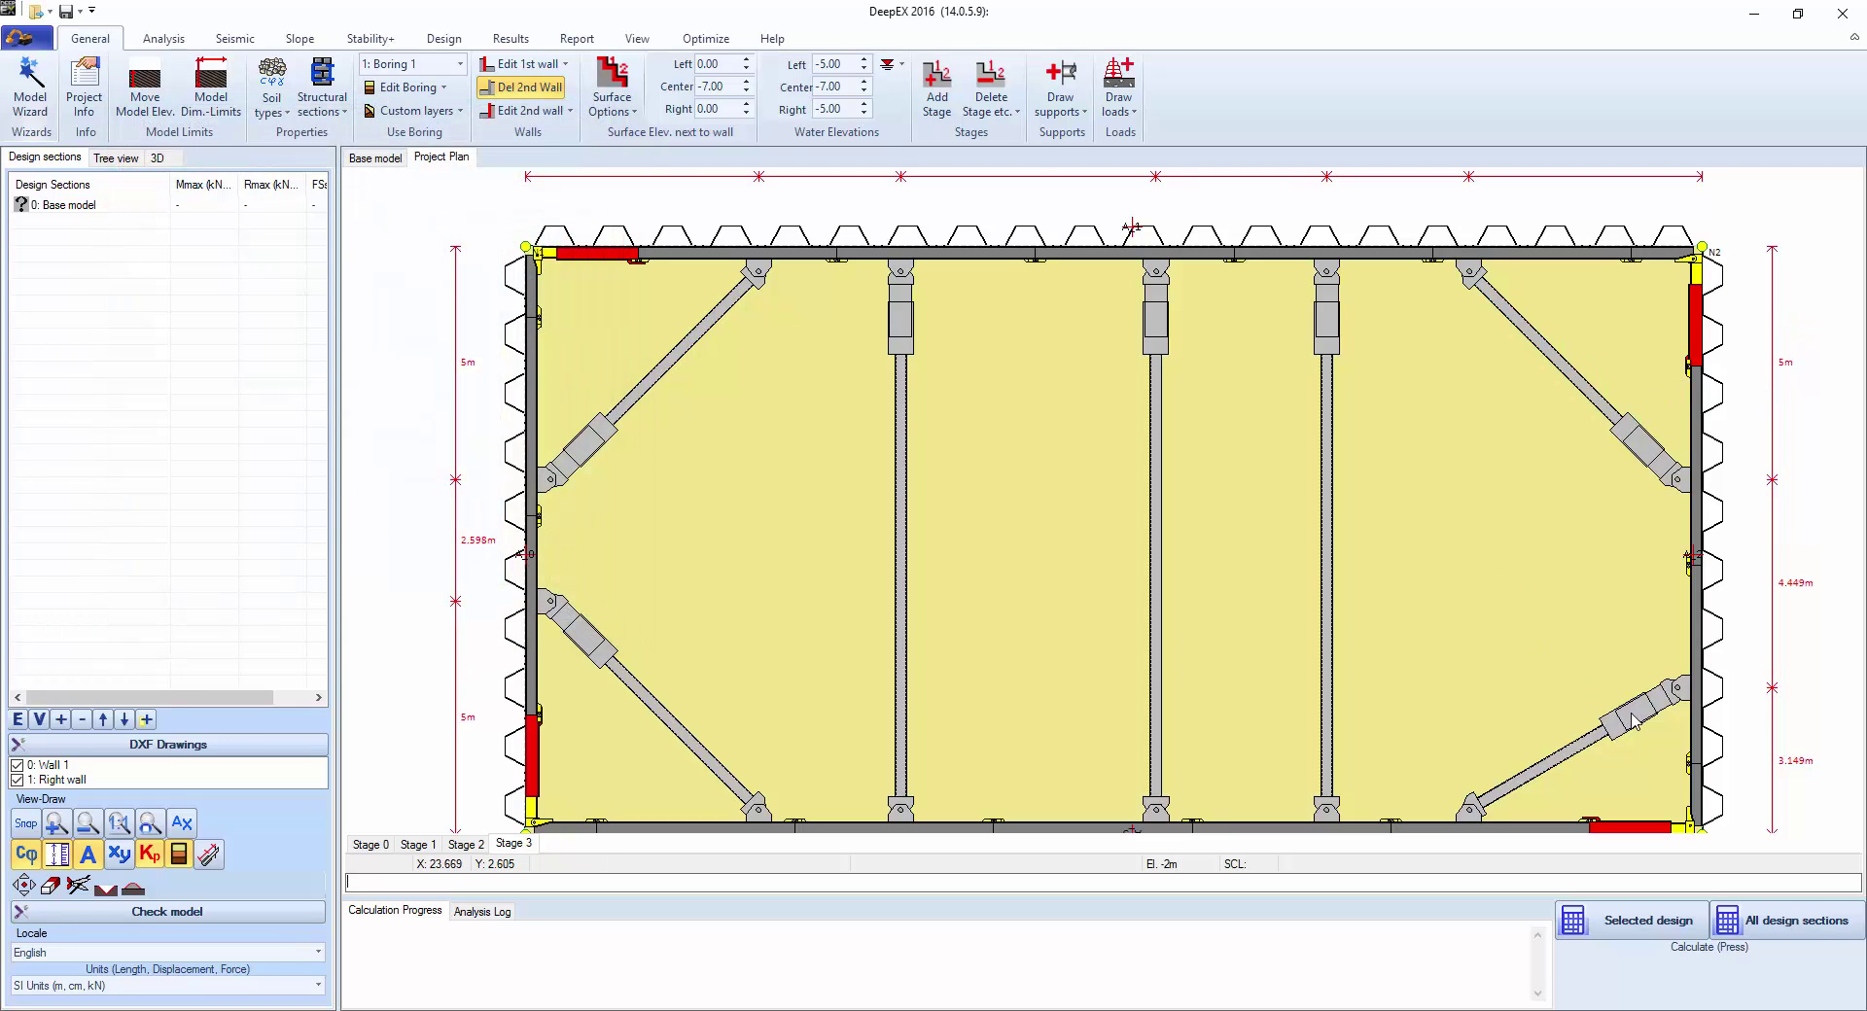
double_click(1567, 746)
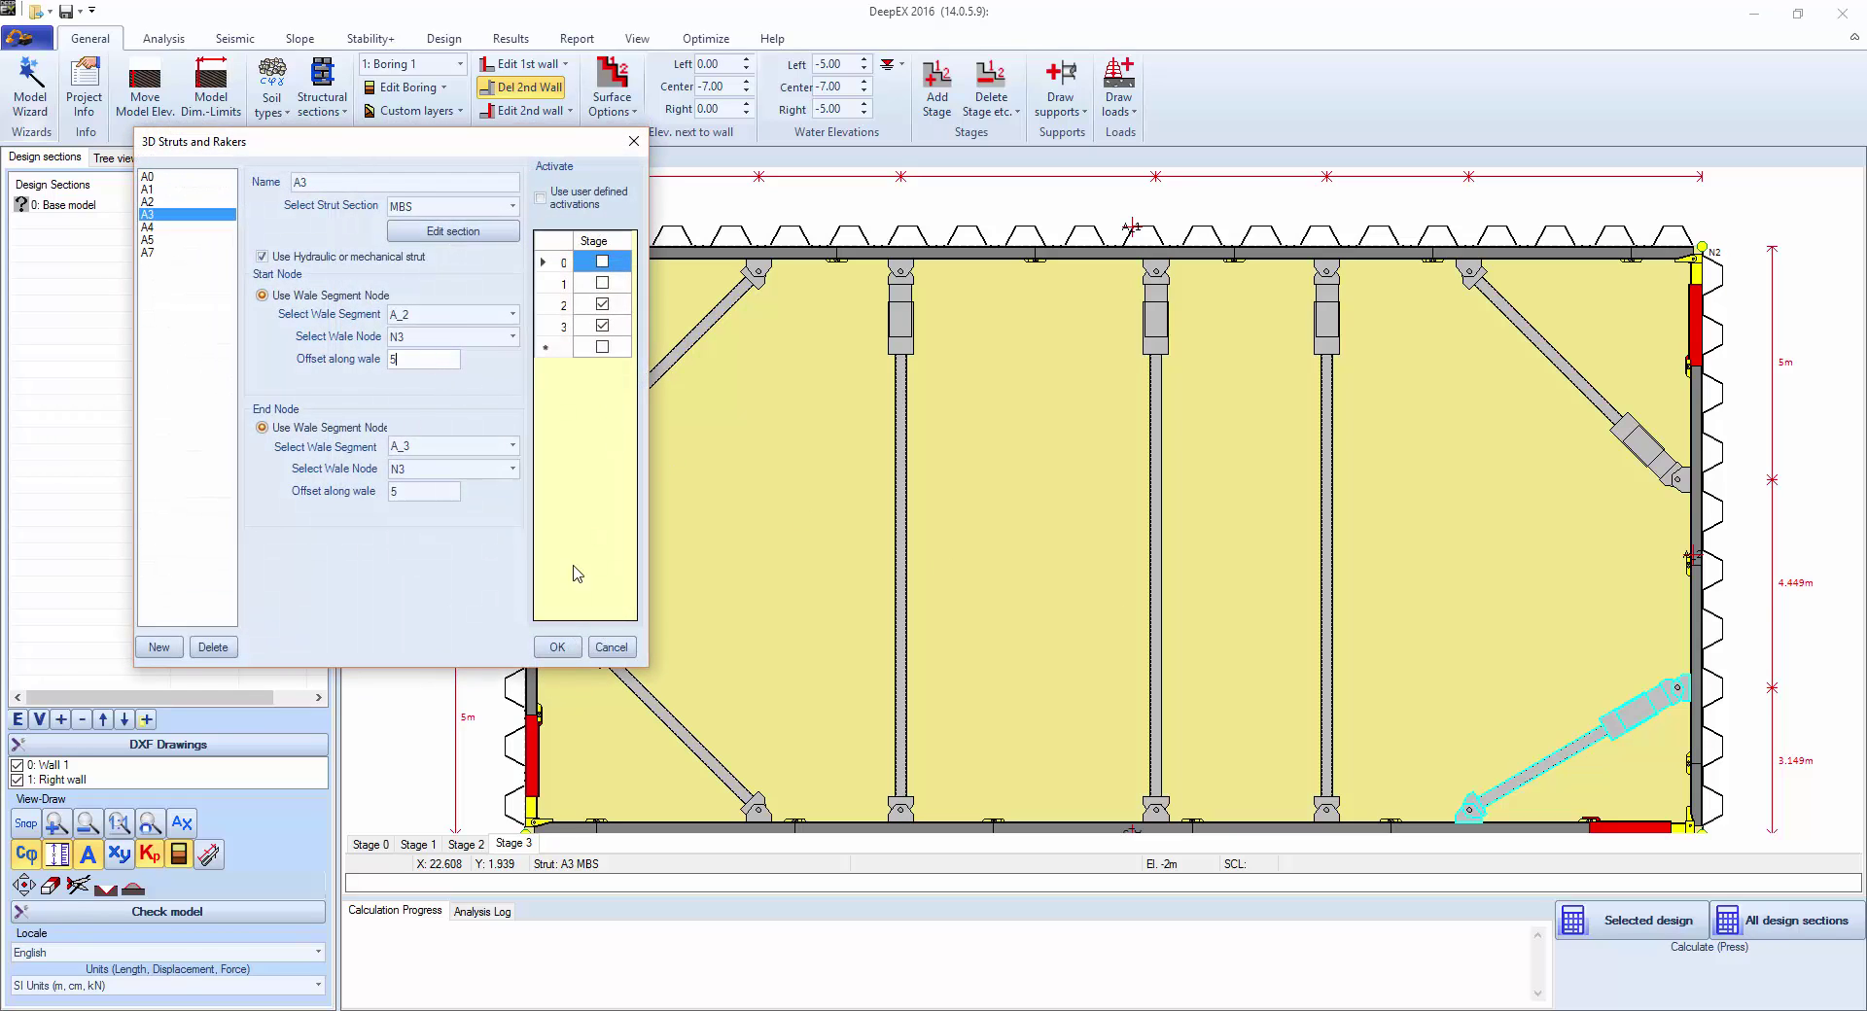
click(556, 646)
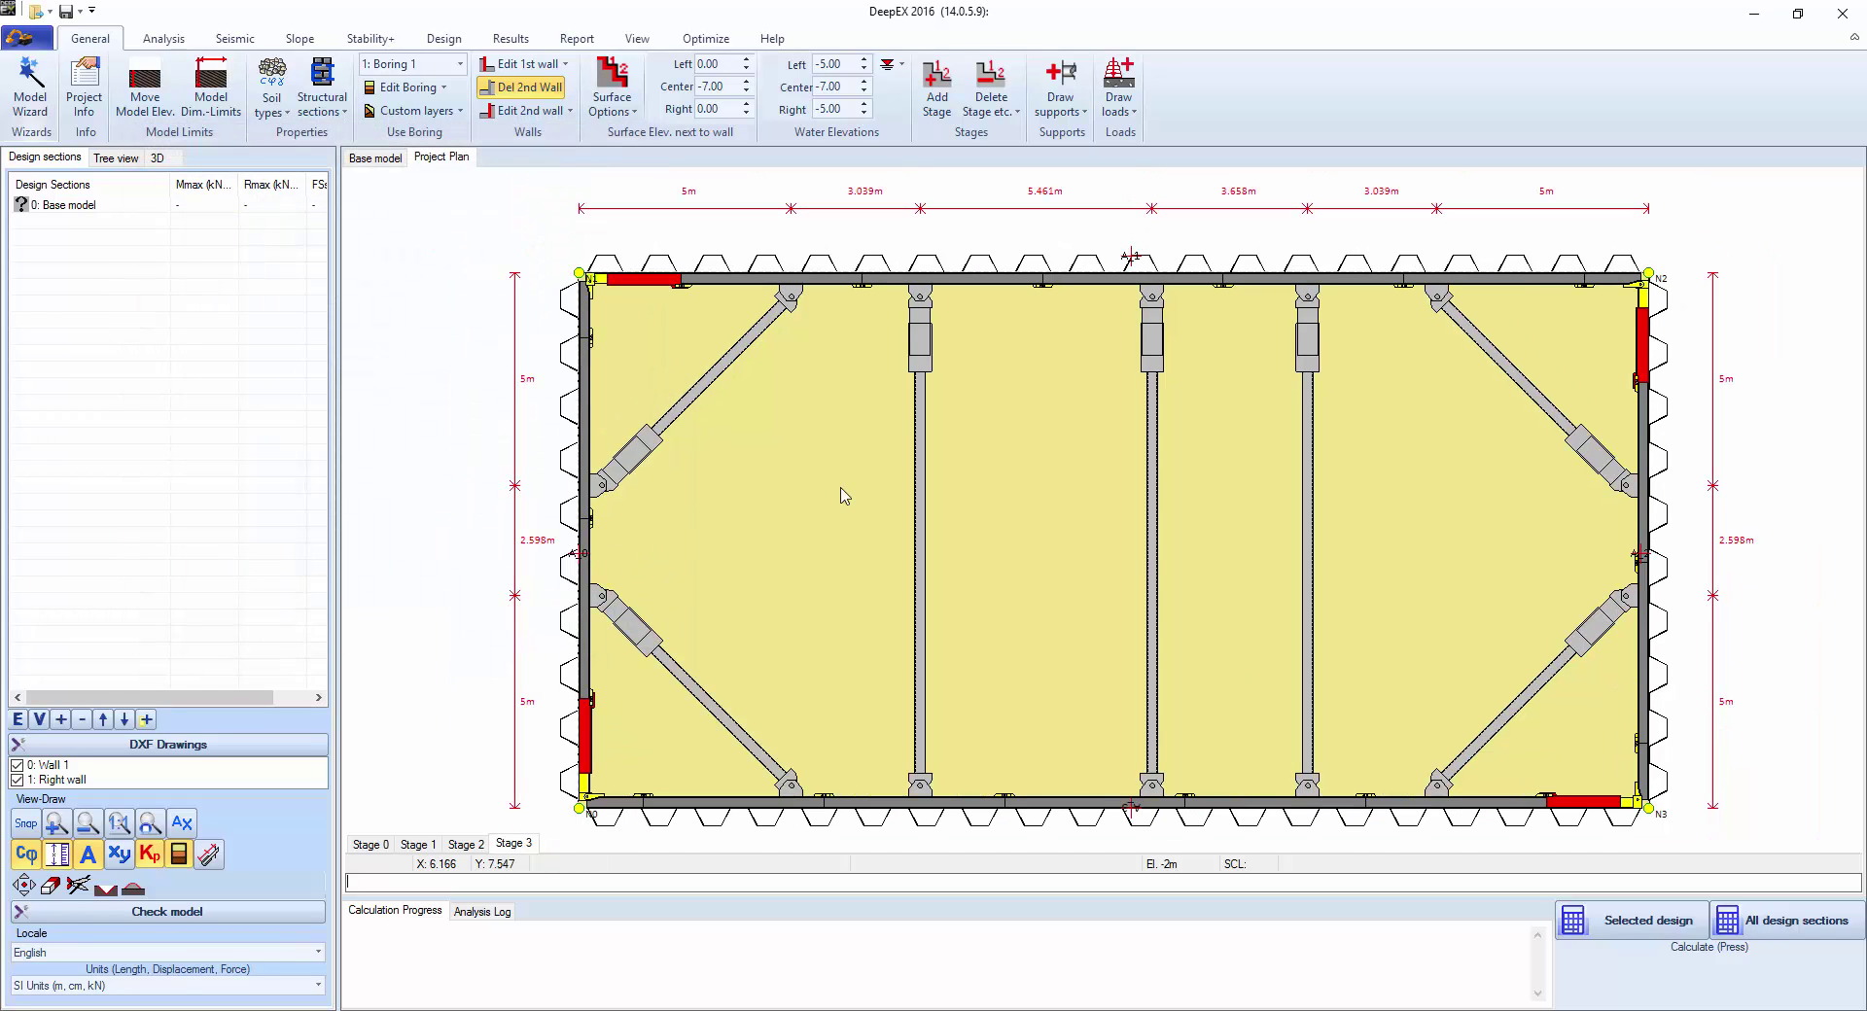
Step: Set the start and end wale offsets of the middle cross strut A5 to 12.5 m
double_click(1153, 577)
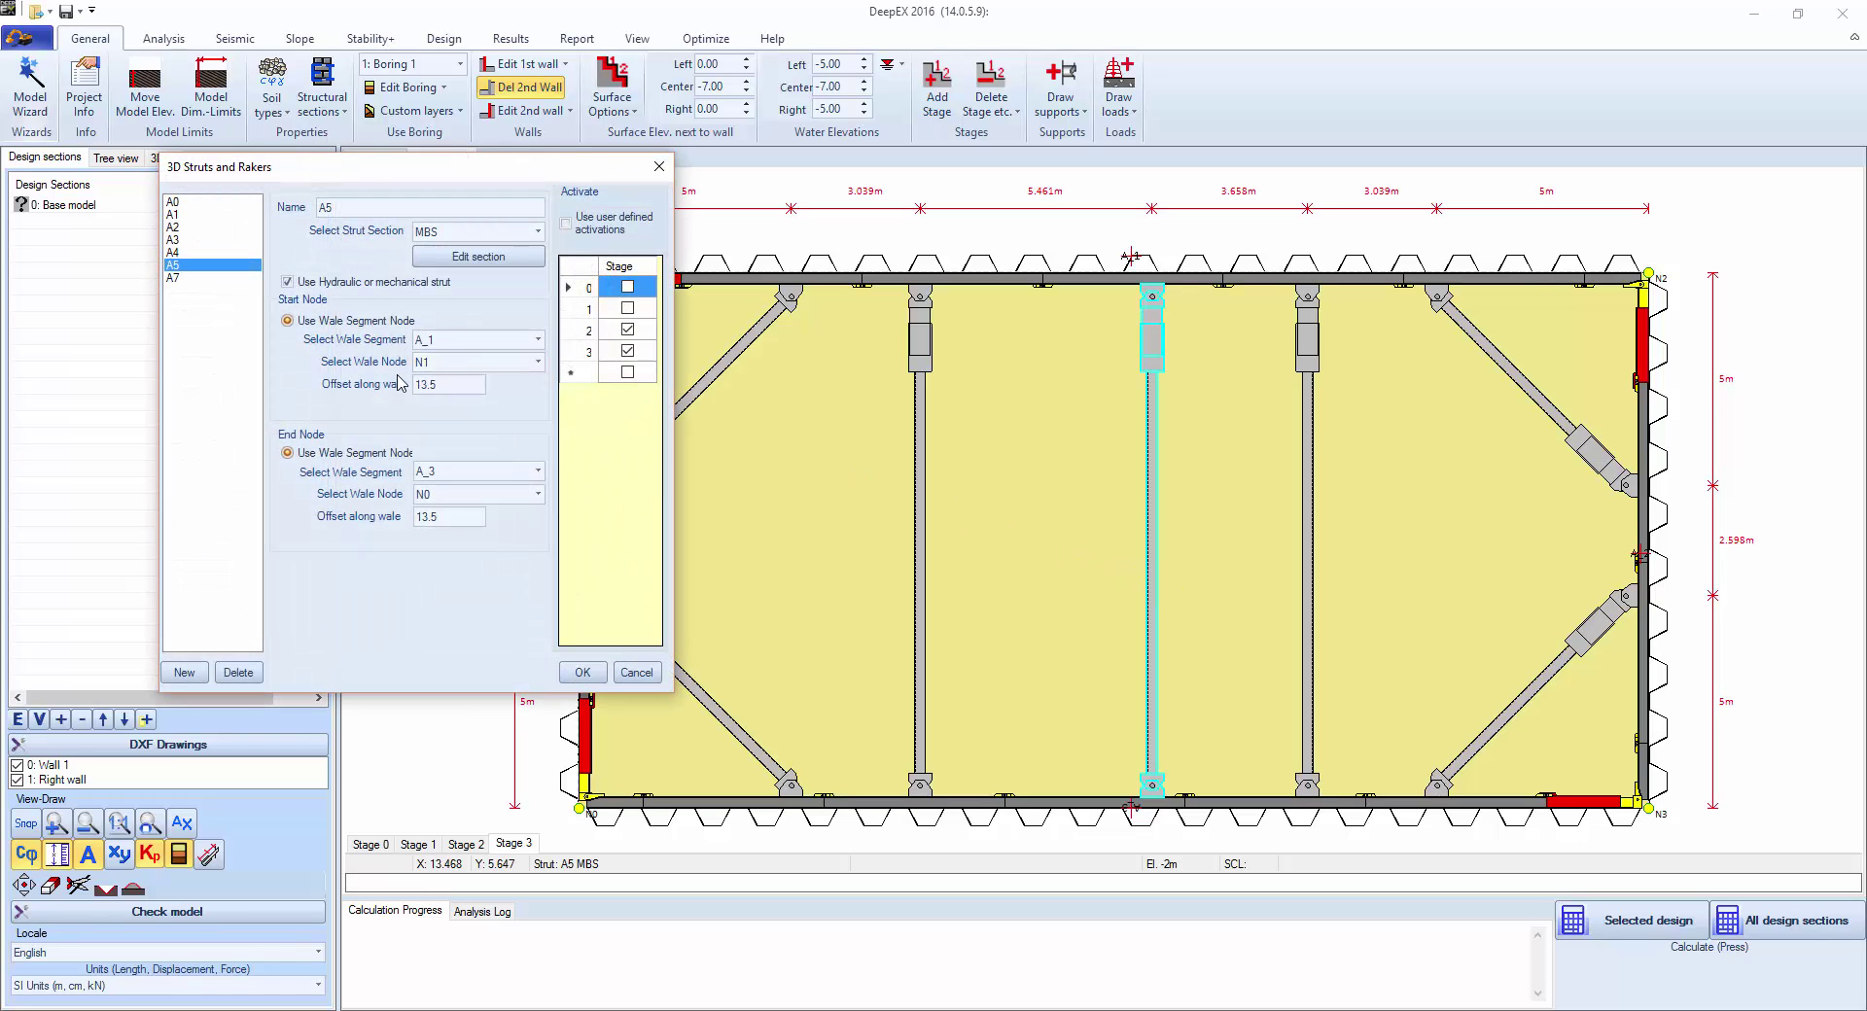
text(12.5)
click(442, 518)
drag(442, 518, 366, 512)
text(12.5)
click(582, 672)
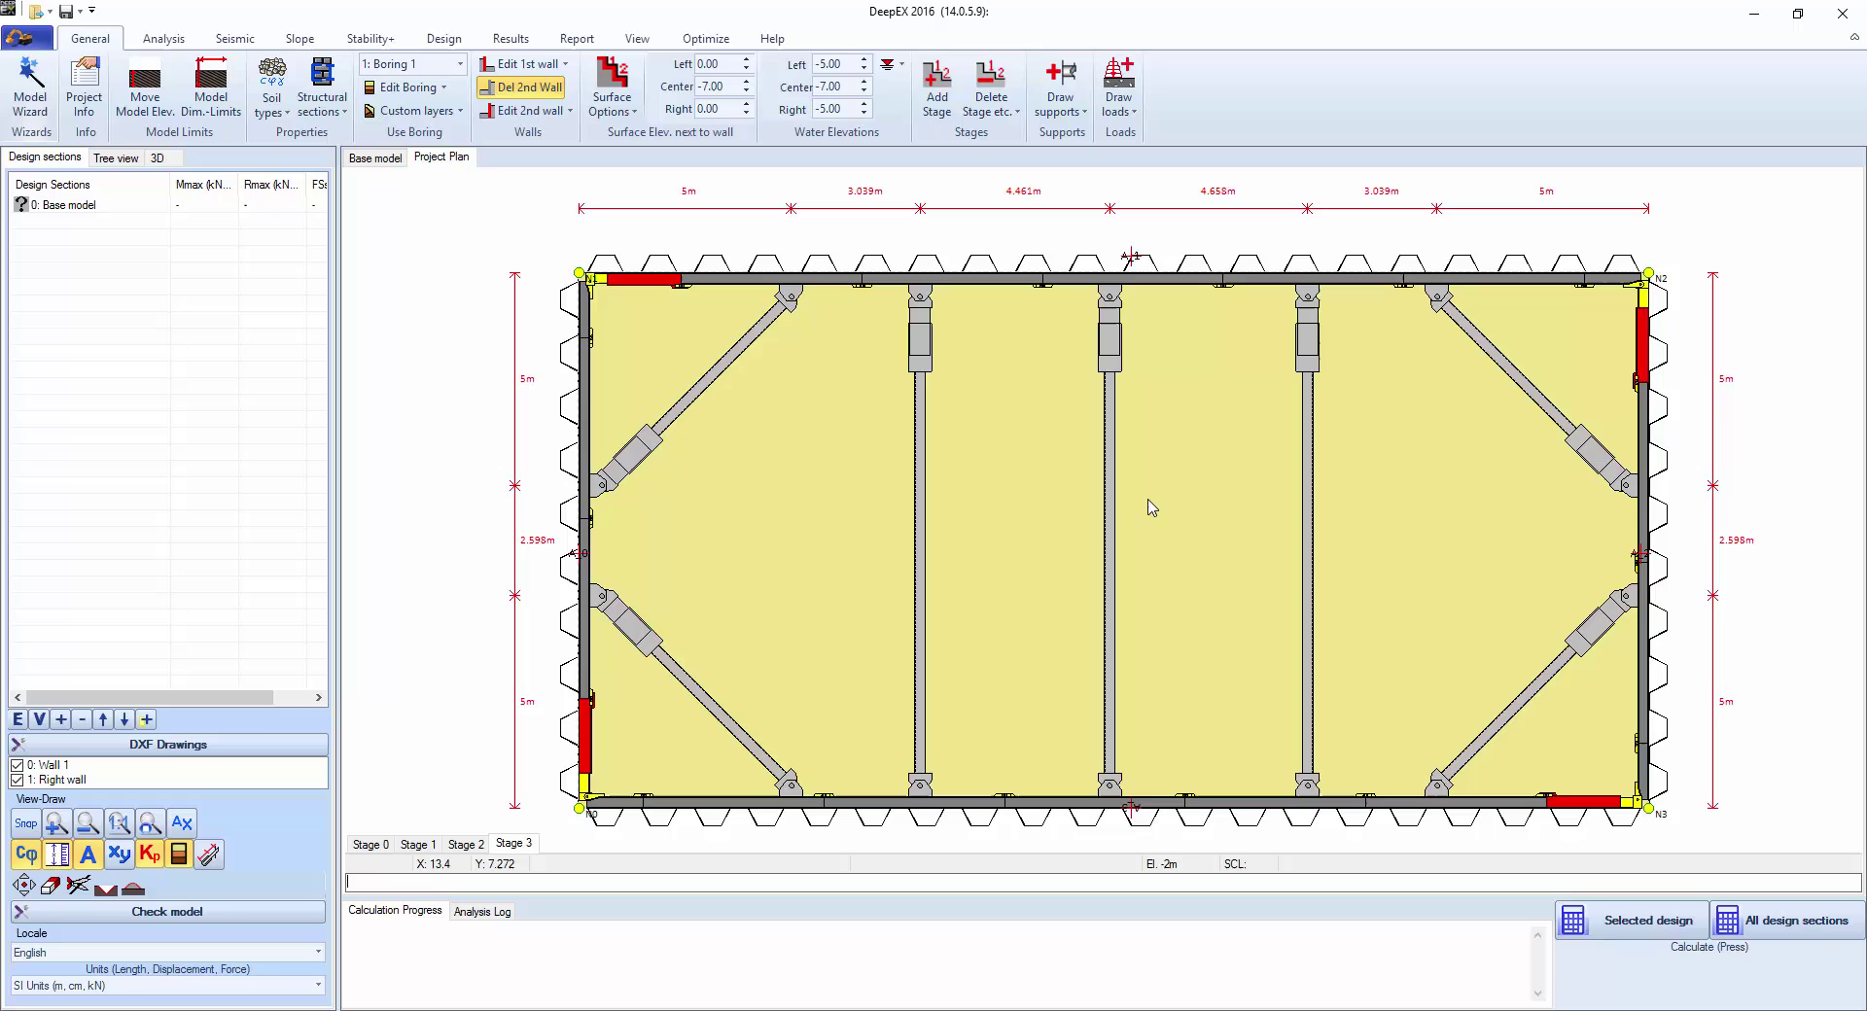
Step: Examine the hydraulic and main segments of wale A_1 and their pin connection options, then close the wale designer unchanged
double_click(1017, 287)
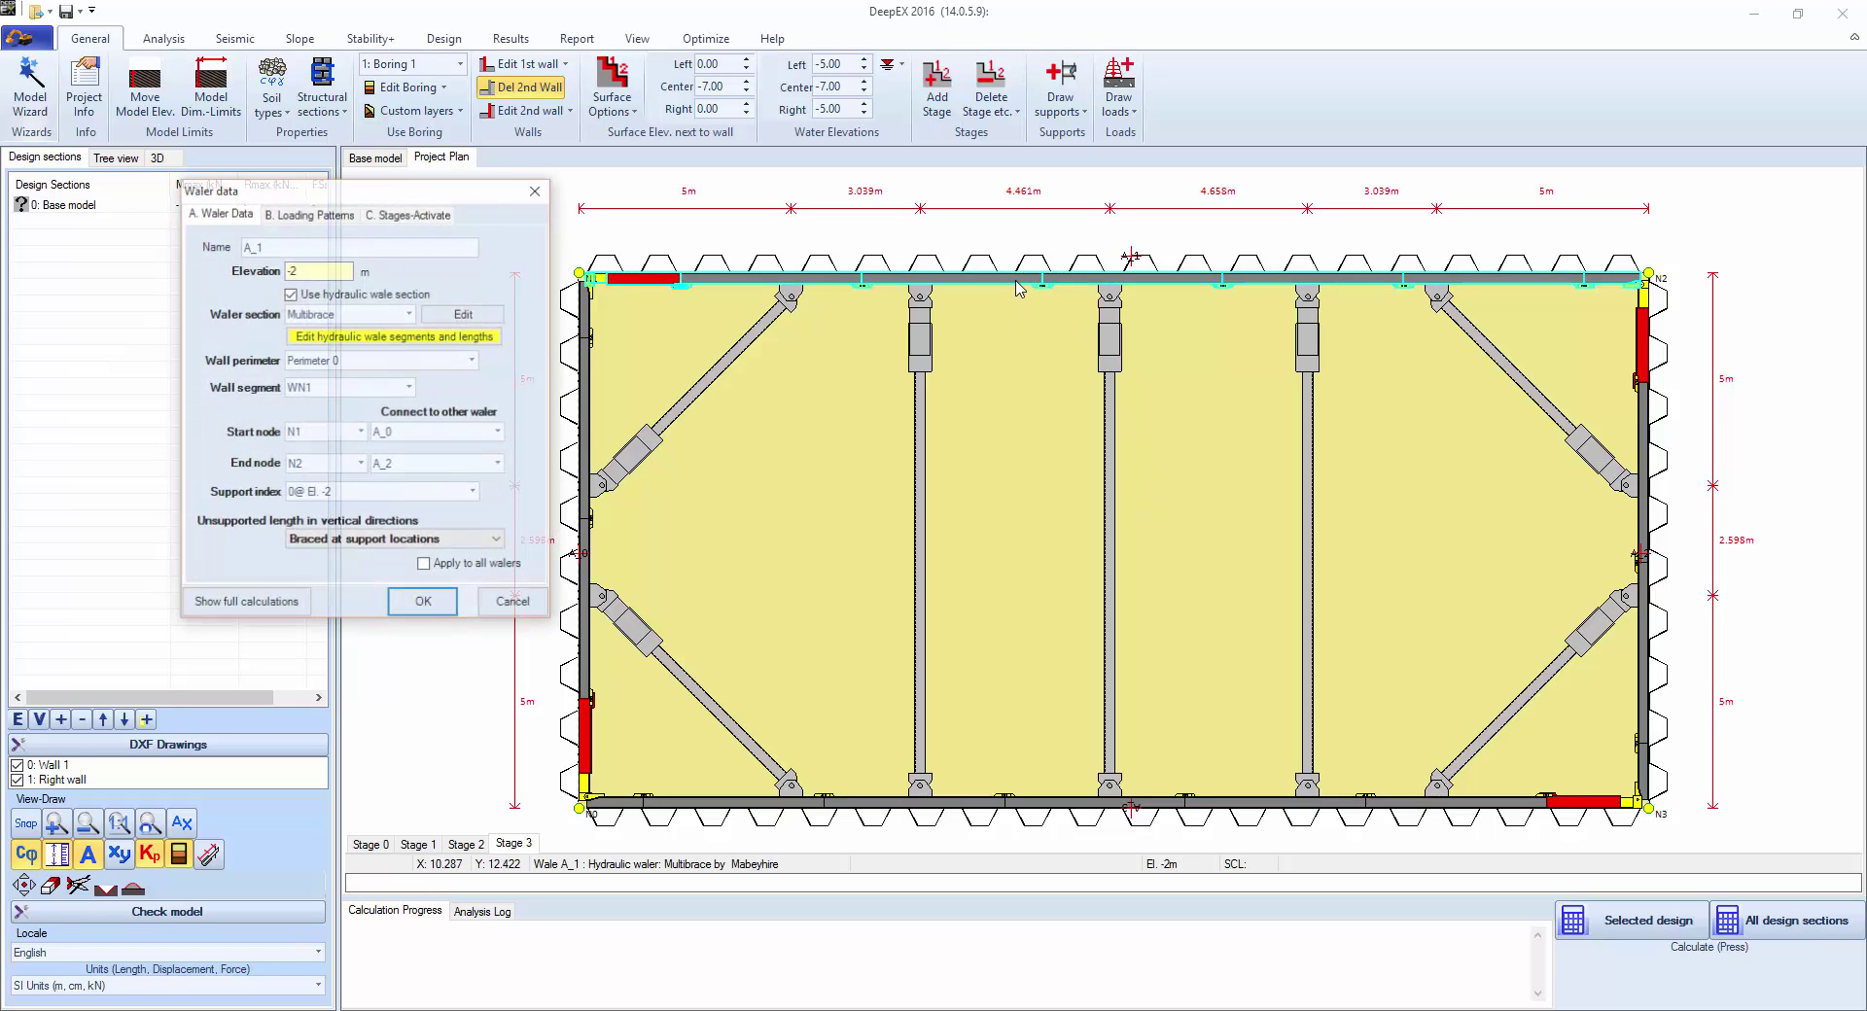
click(375, 340)
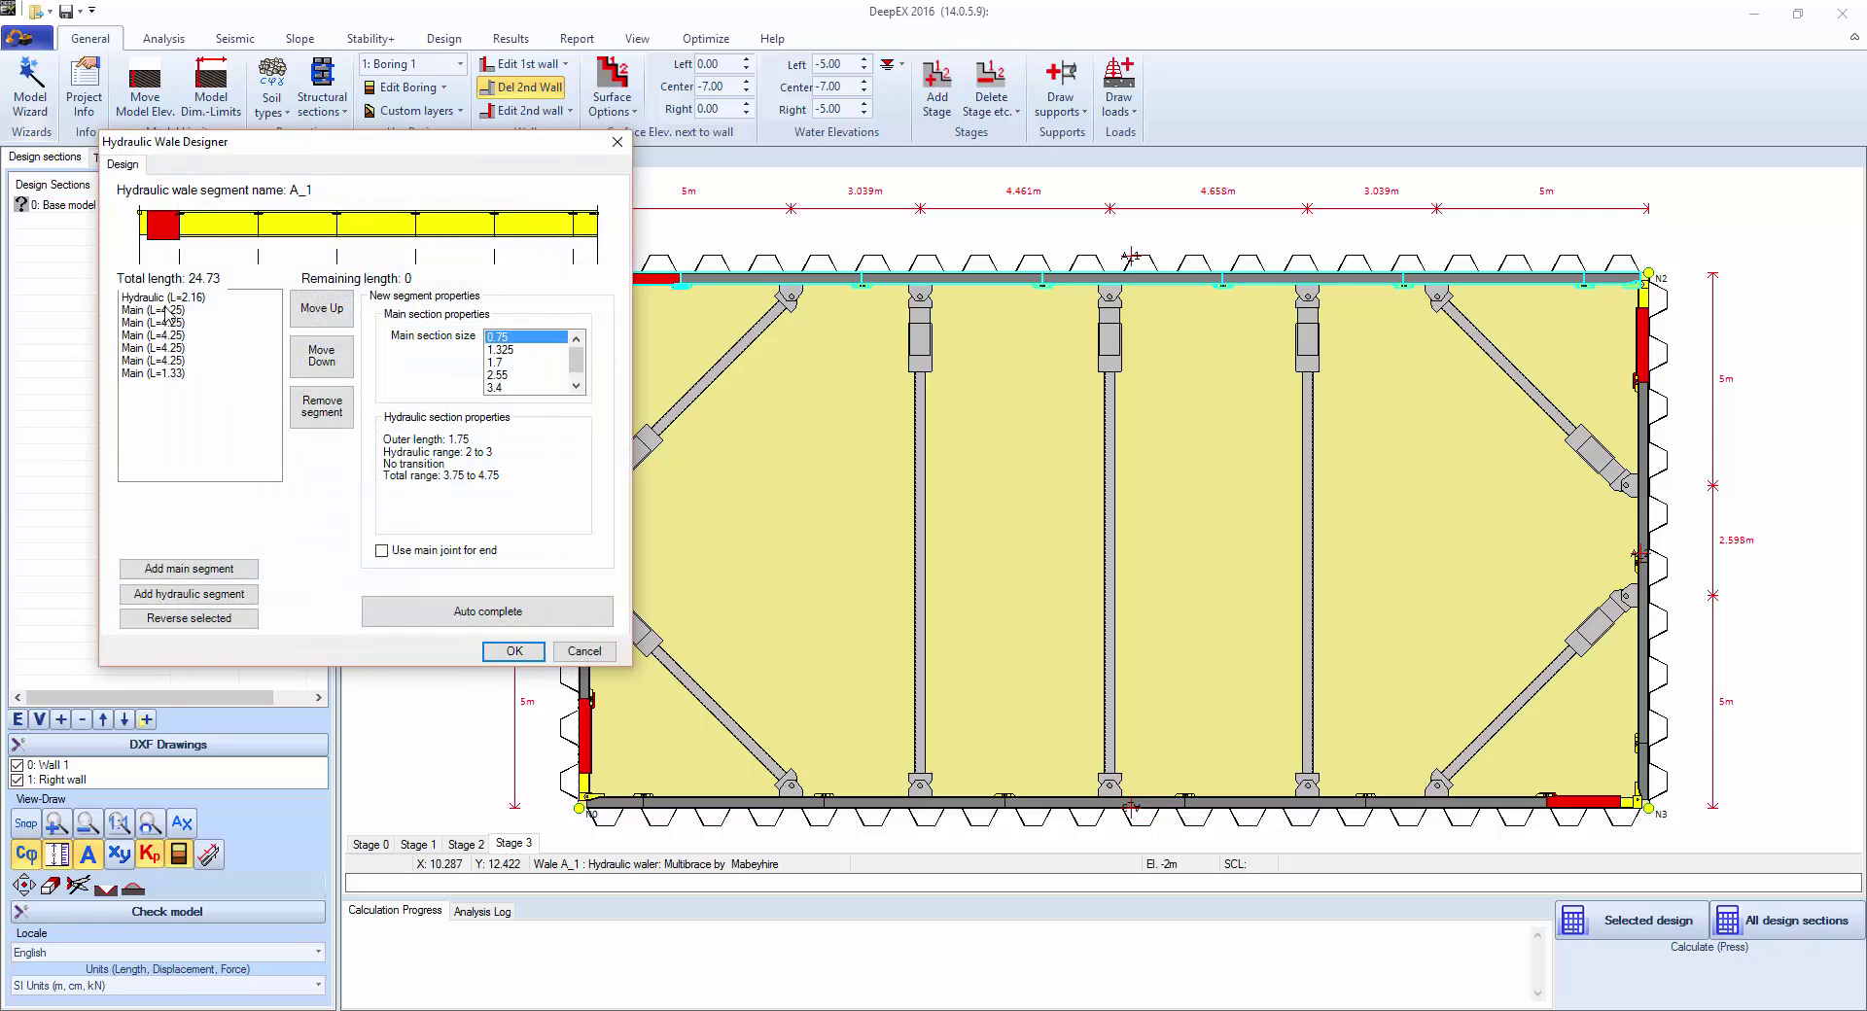
click(167, 313)
click(168, 297)
click(168, 336)
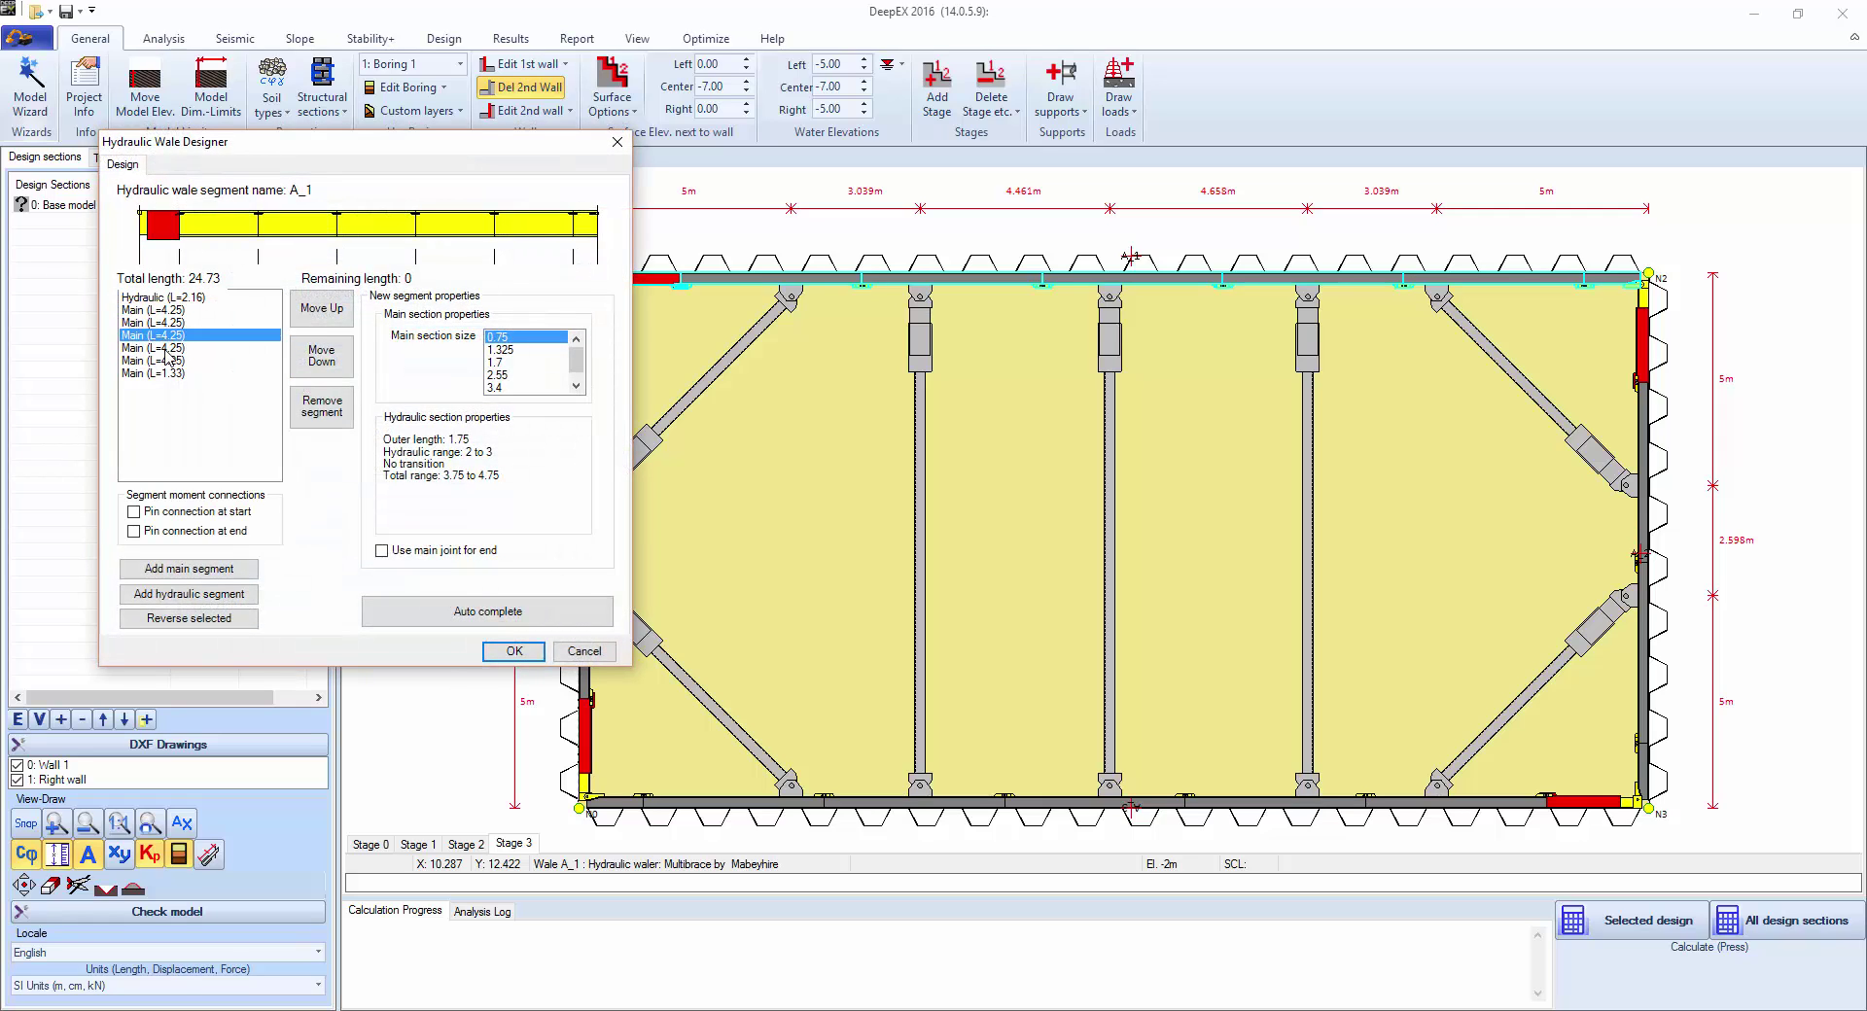
click(167, 350)
click(169, 362)
click(169, 372)
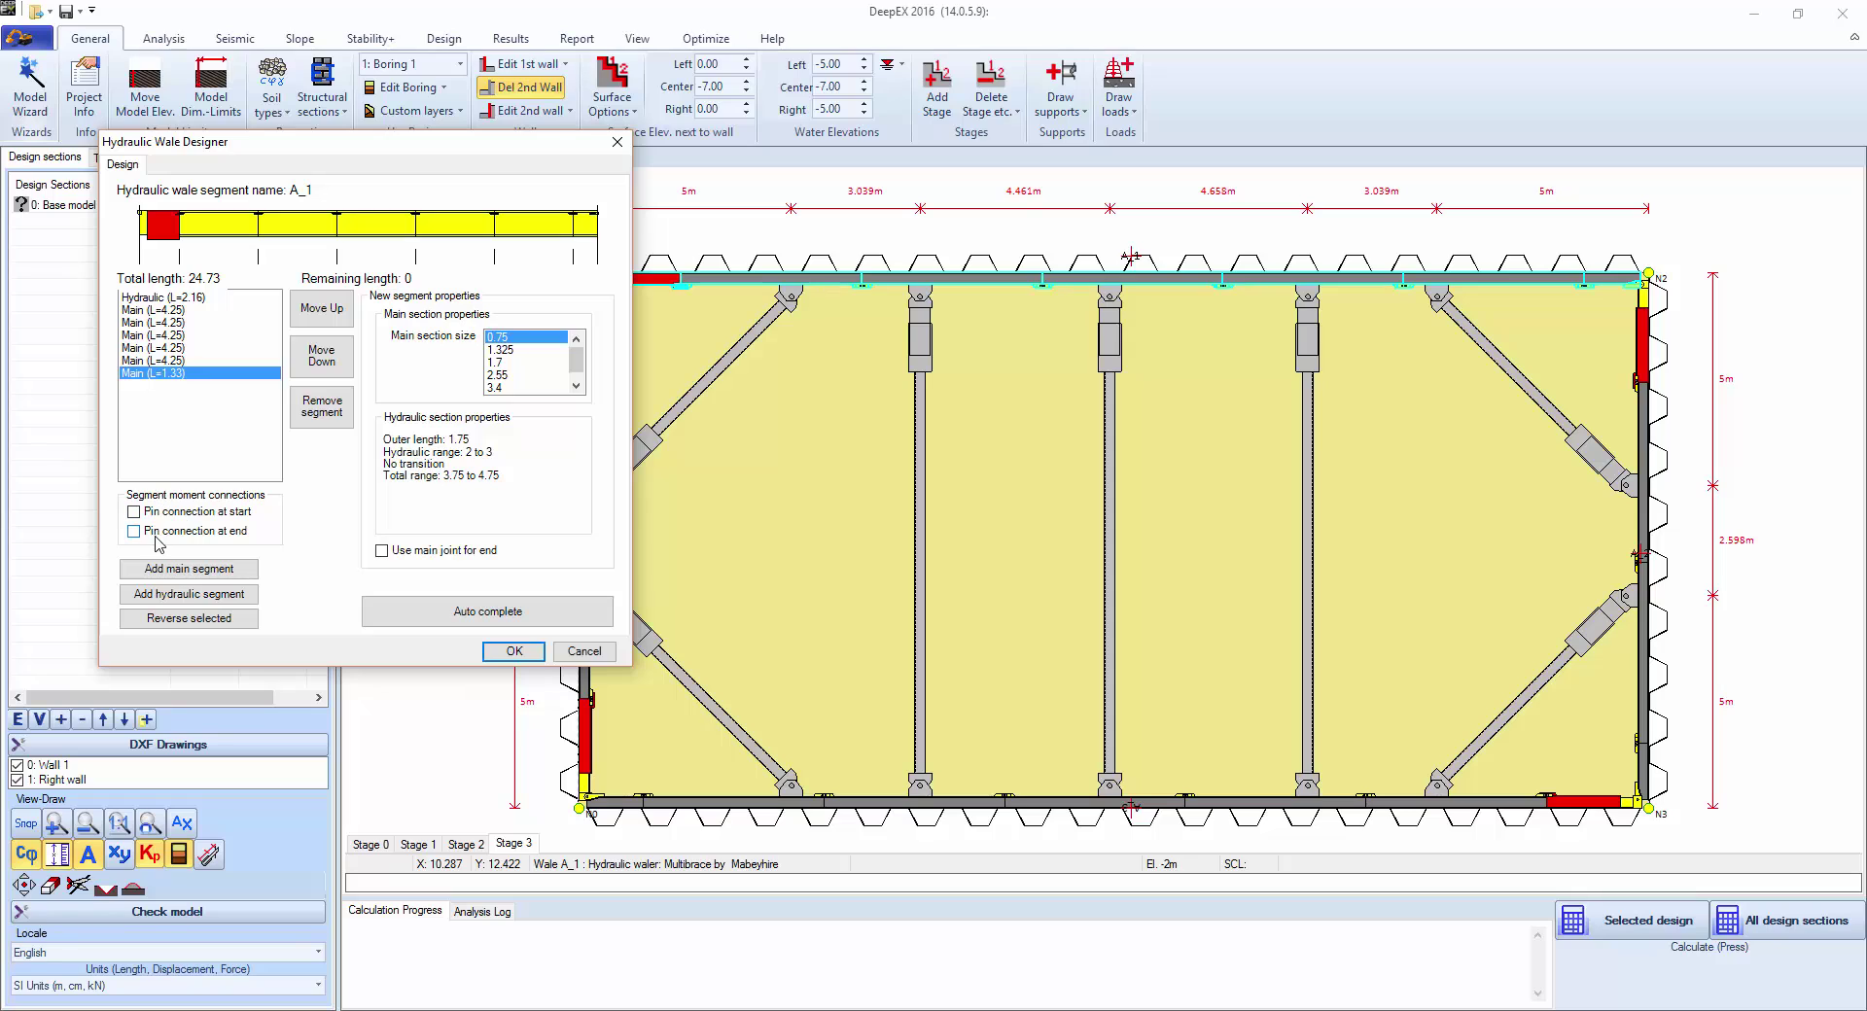
click(182, 337)
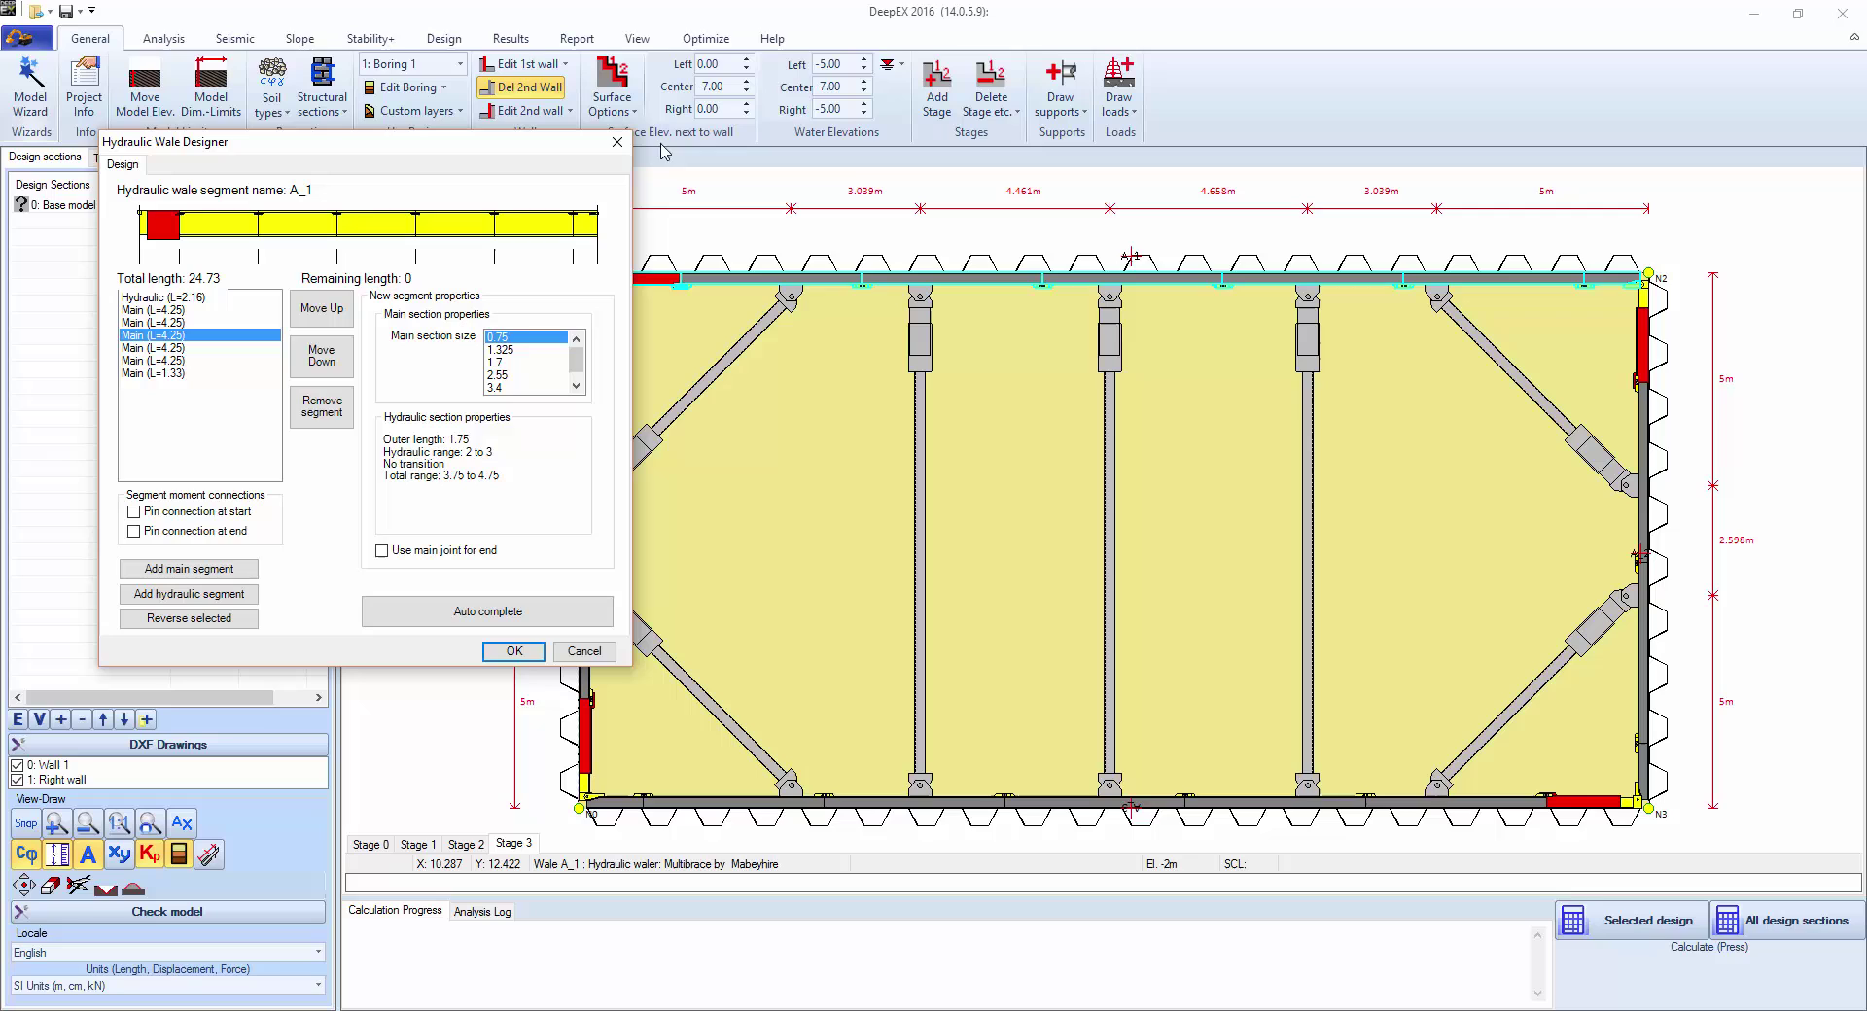
click(616, 143)
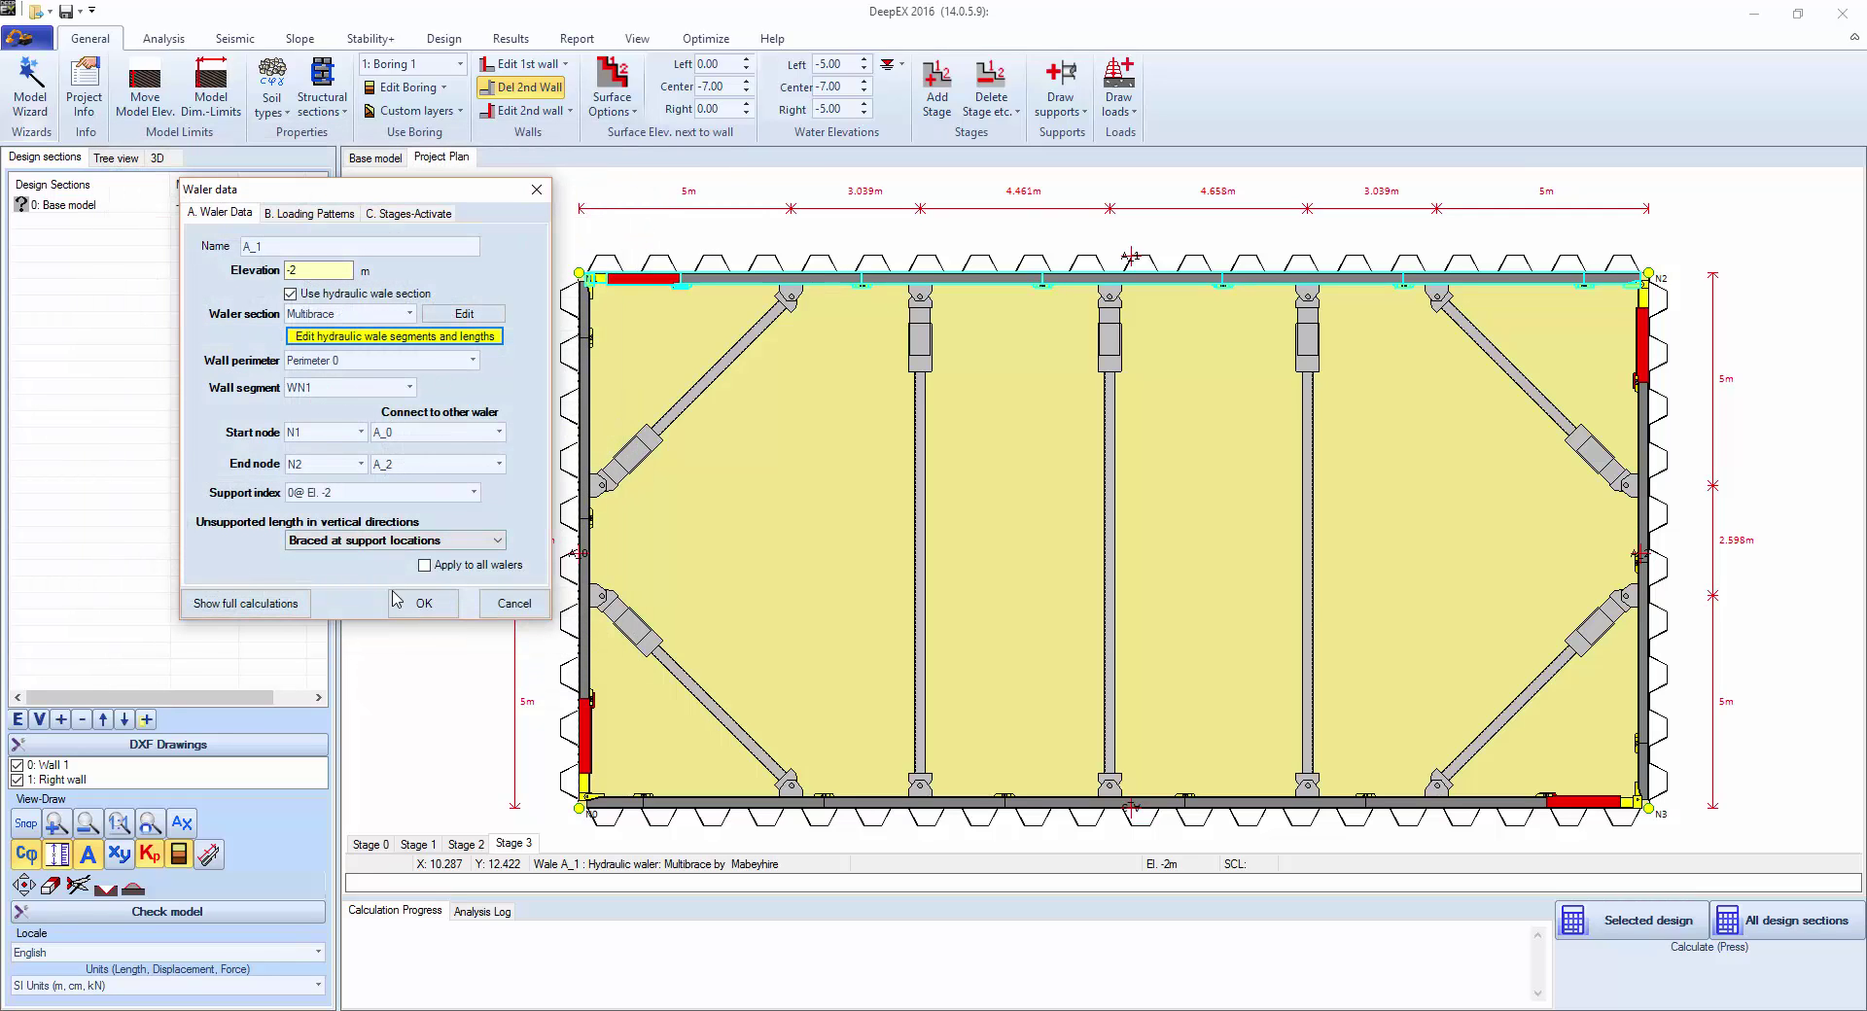
Step: Accept the data of wale A_1, then calculate all design sections and enlarge the resulting analysis and checking summary
click(425, 604)
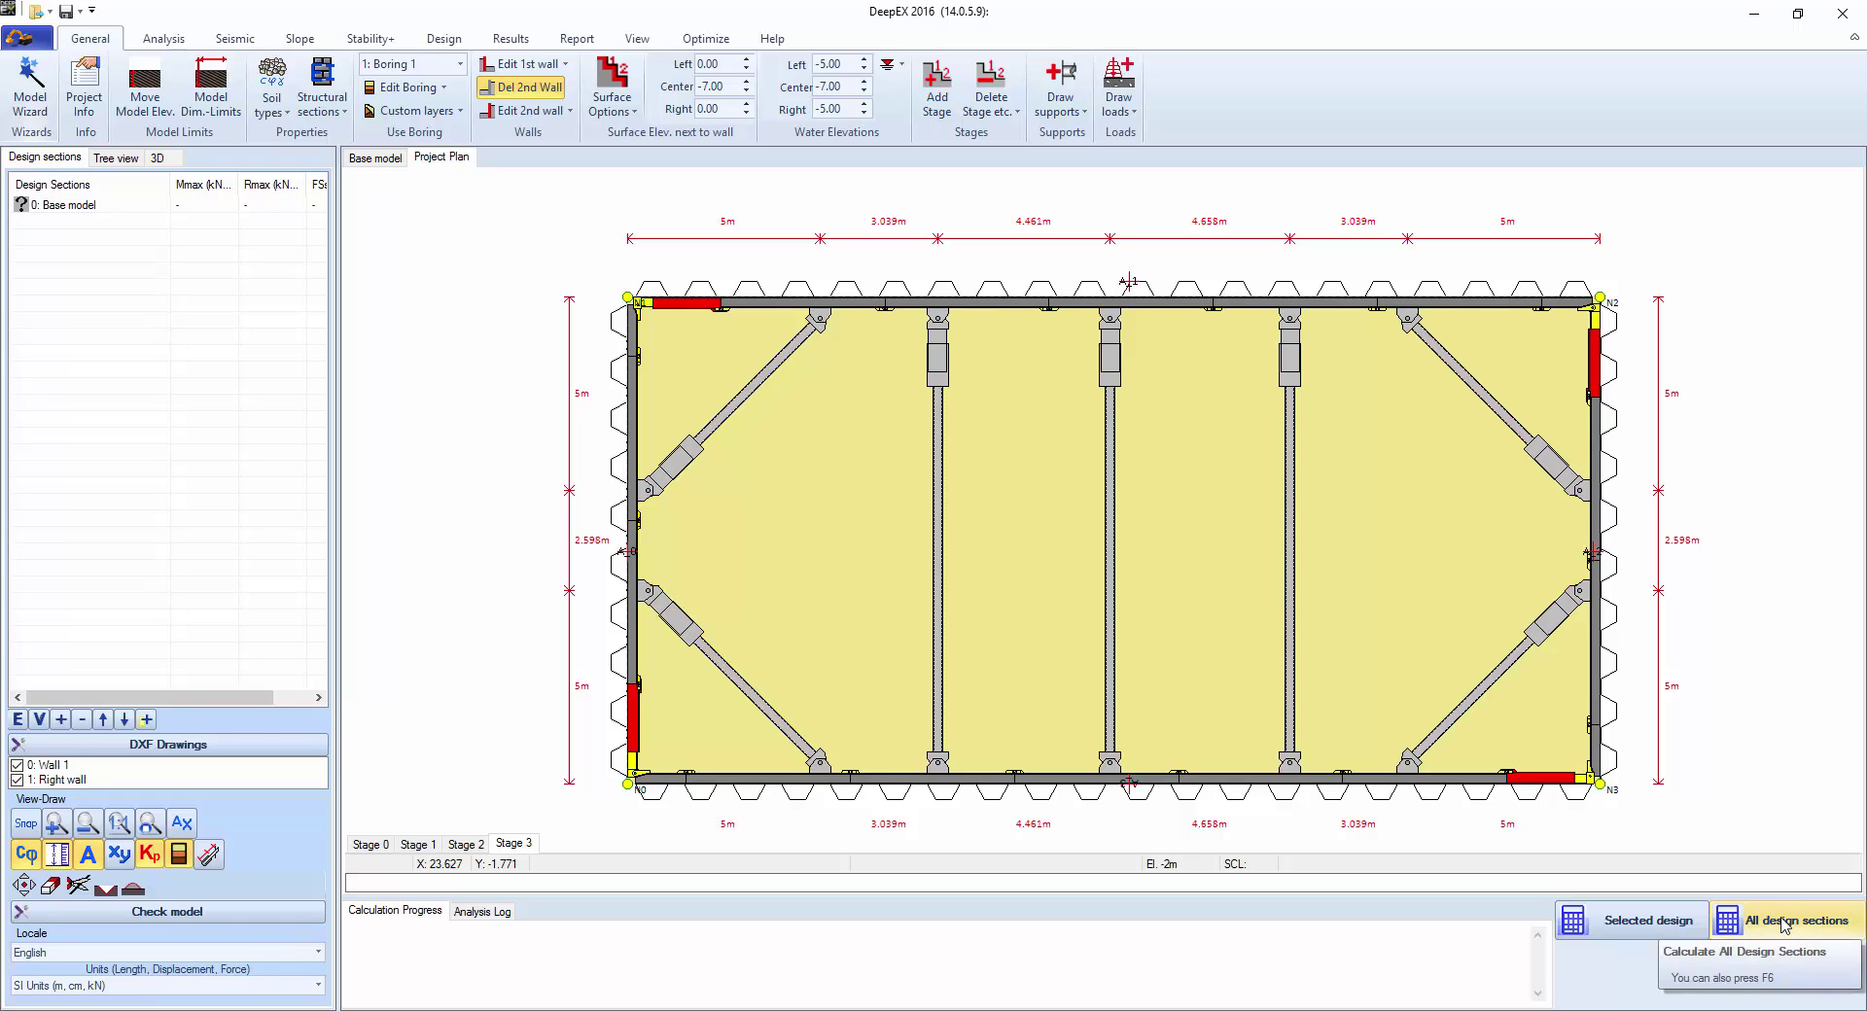
click(1785, 923)
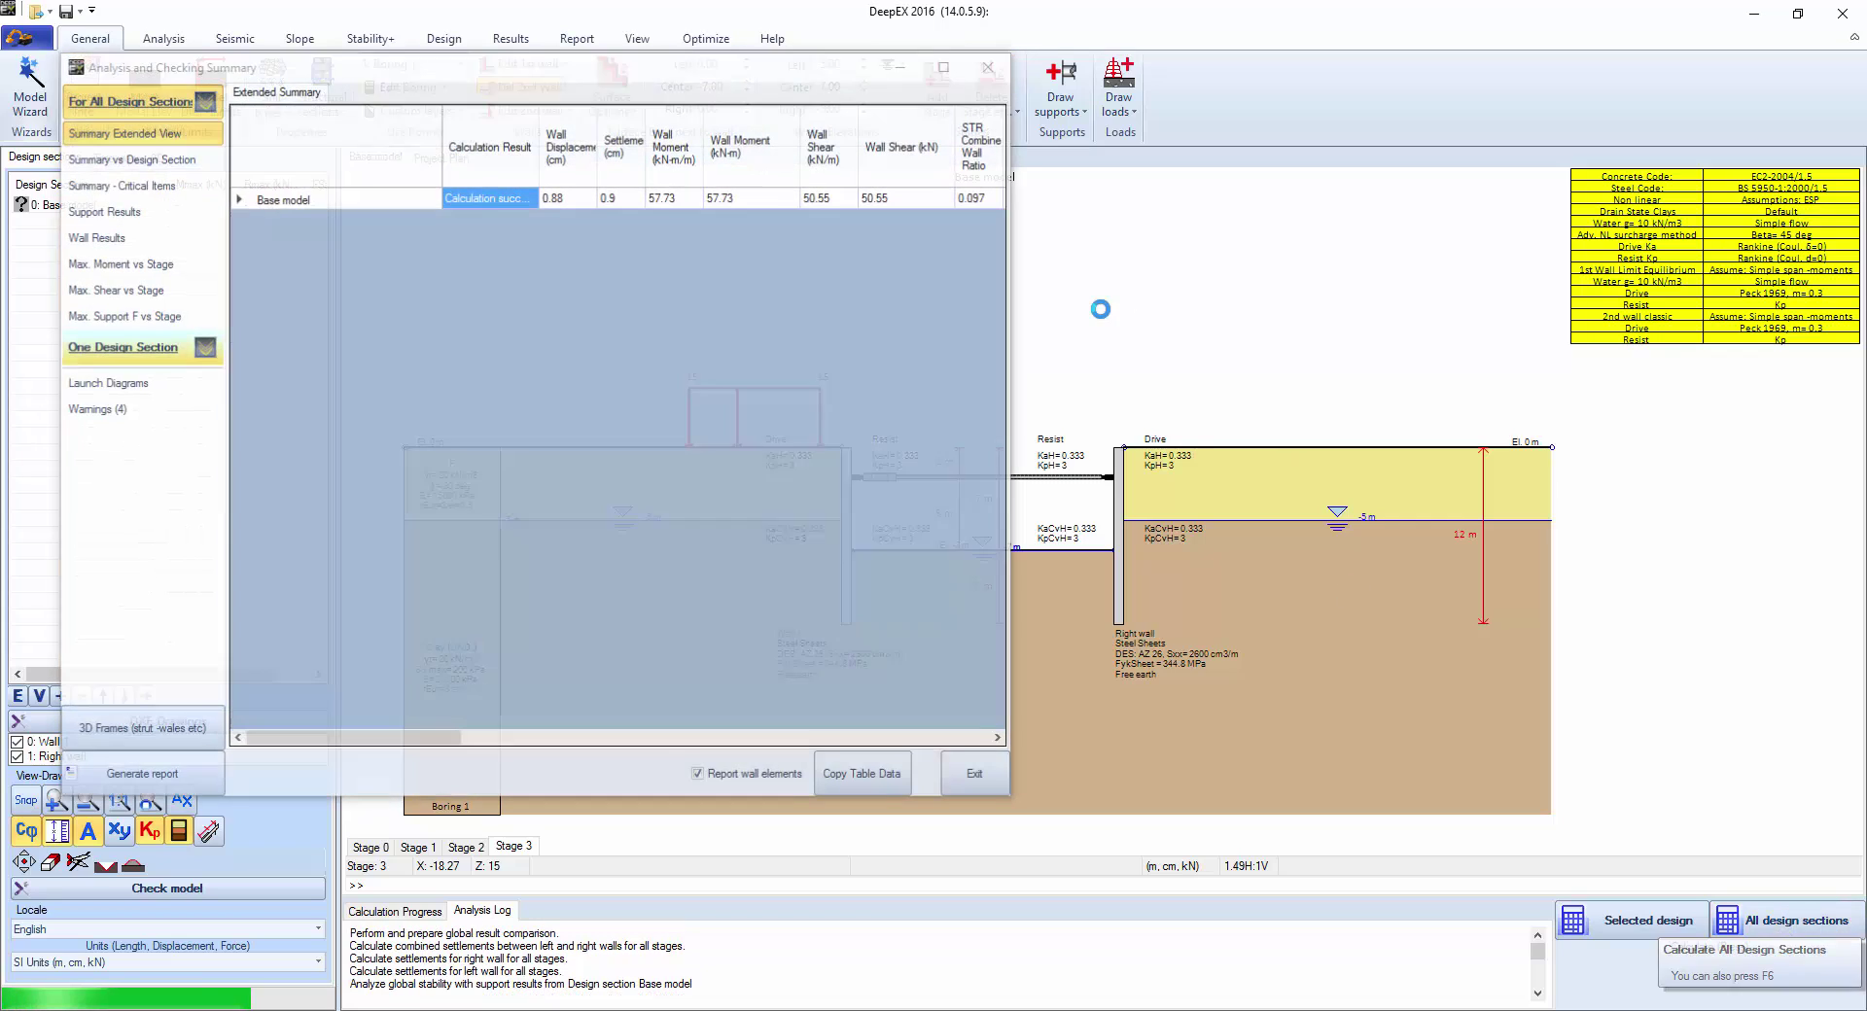
click(615, 198)
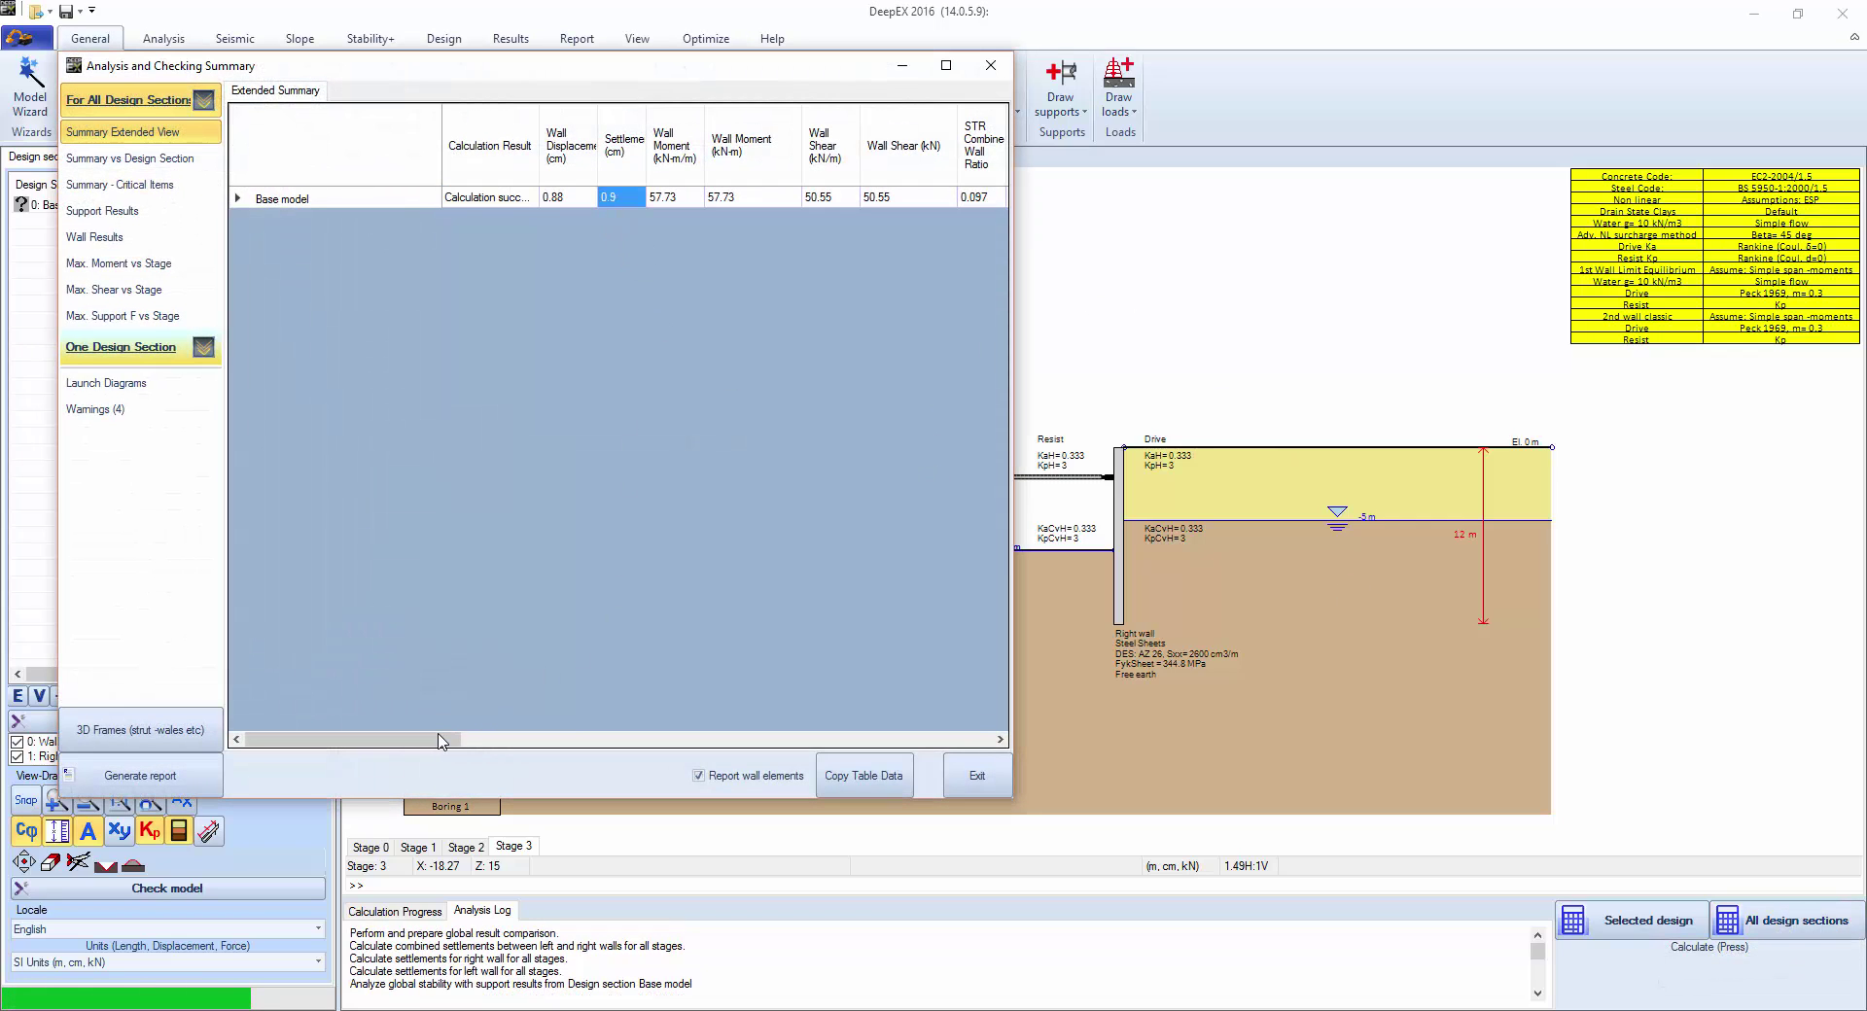
click(946, 66)
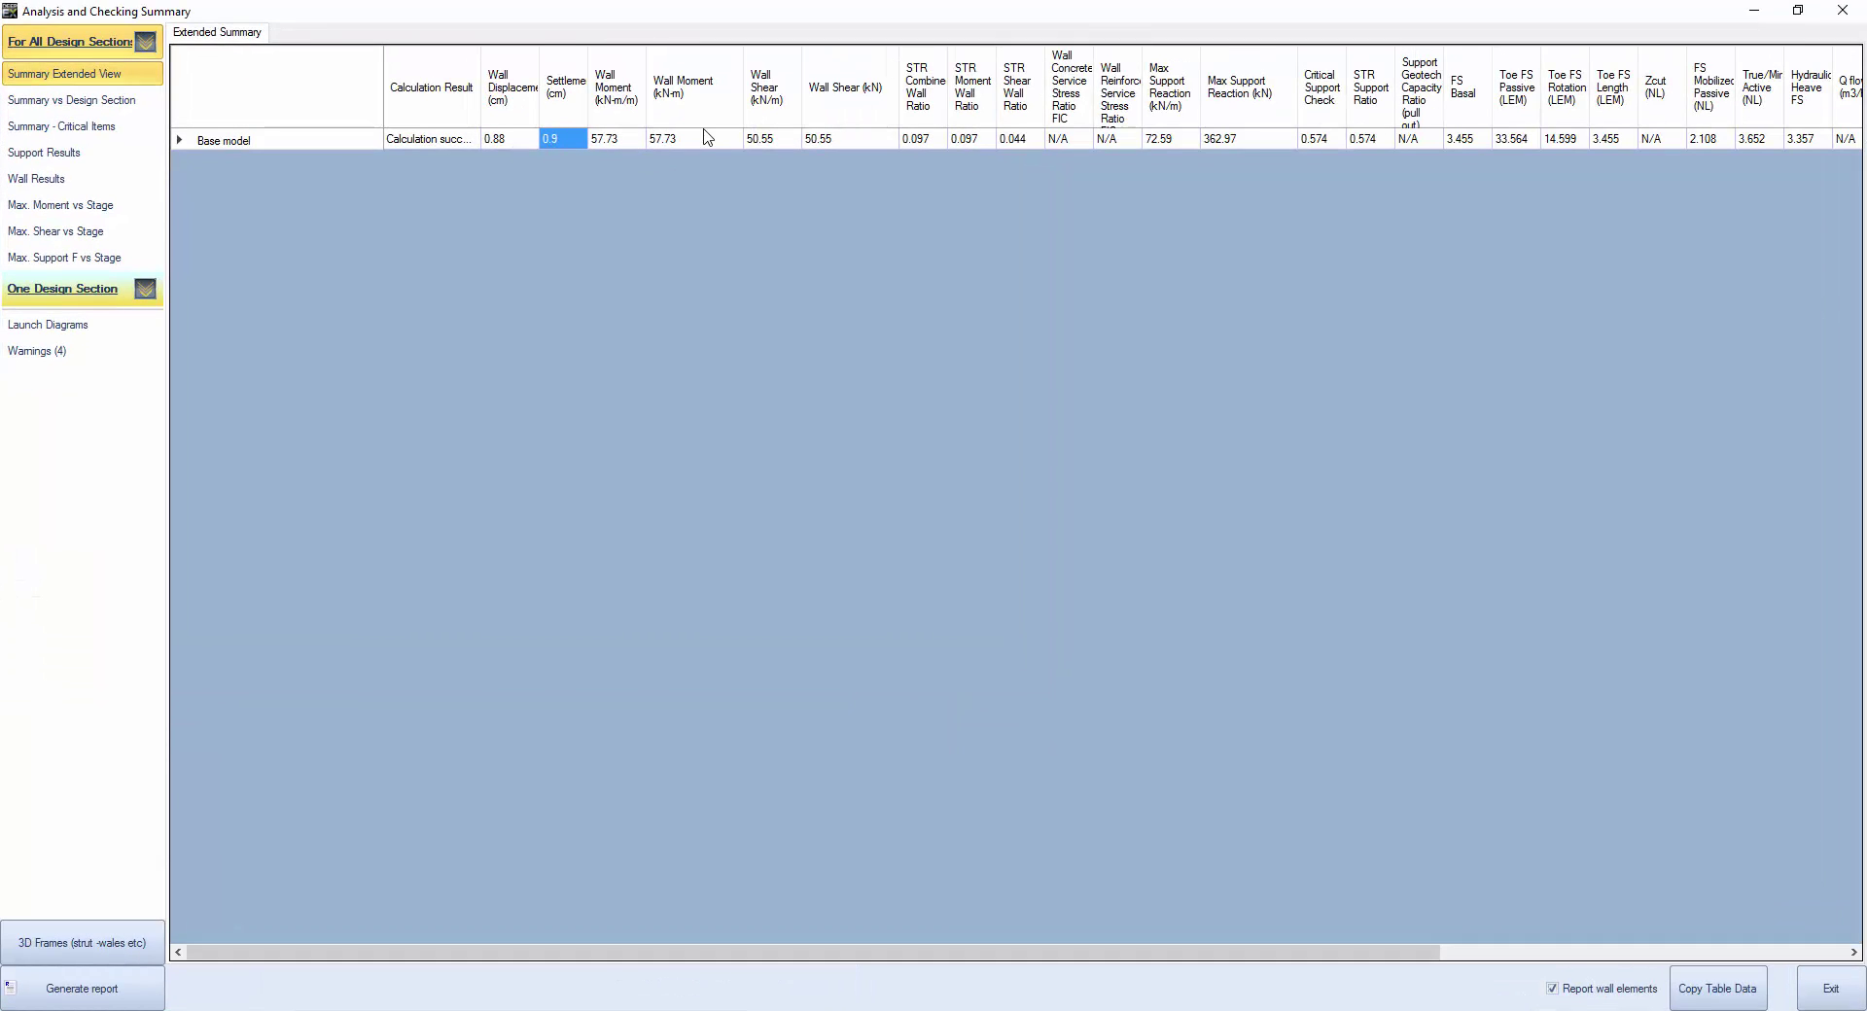
Step: Examine the base model's extended summary: wall displacement, settlement, moments, shears, support reactions, stress ratios and safety factors
click(522, 137)
click(564, 141)
click(669, 143)
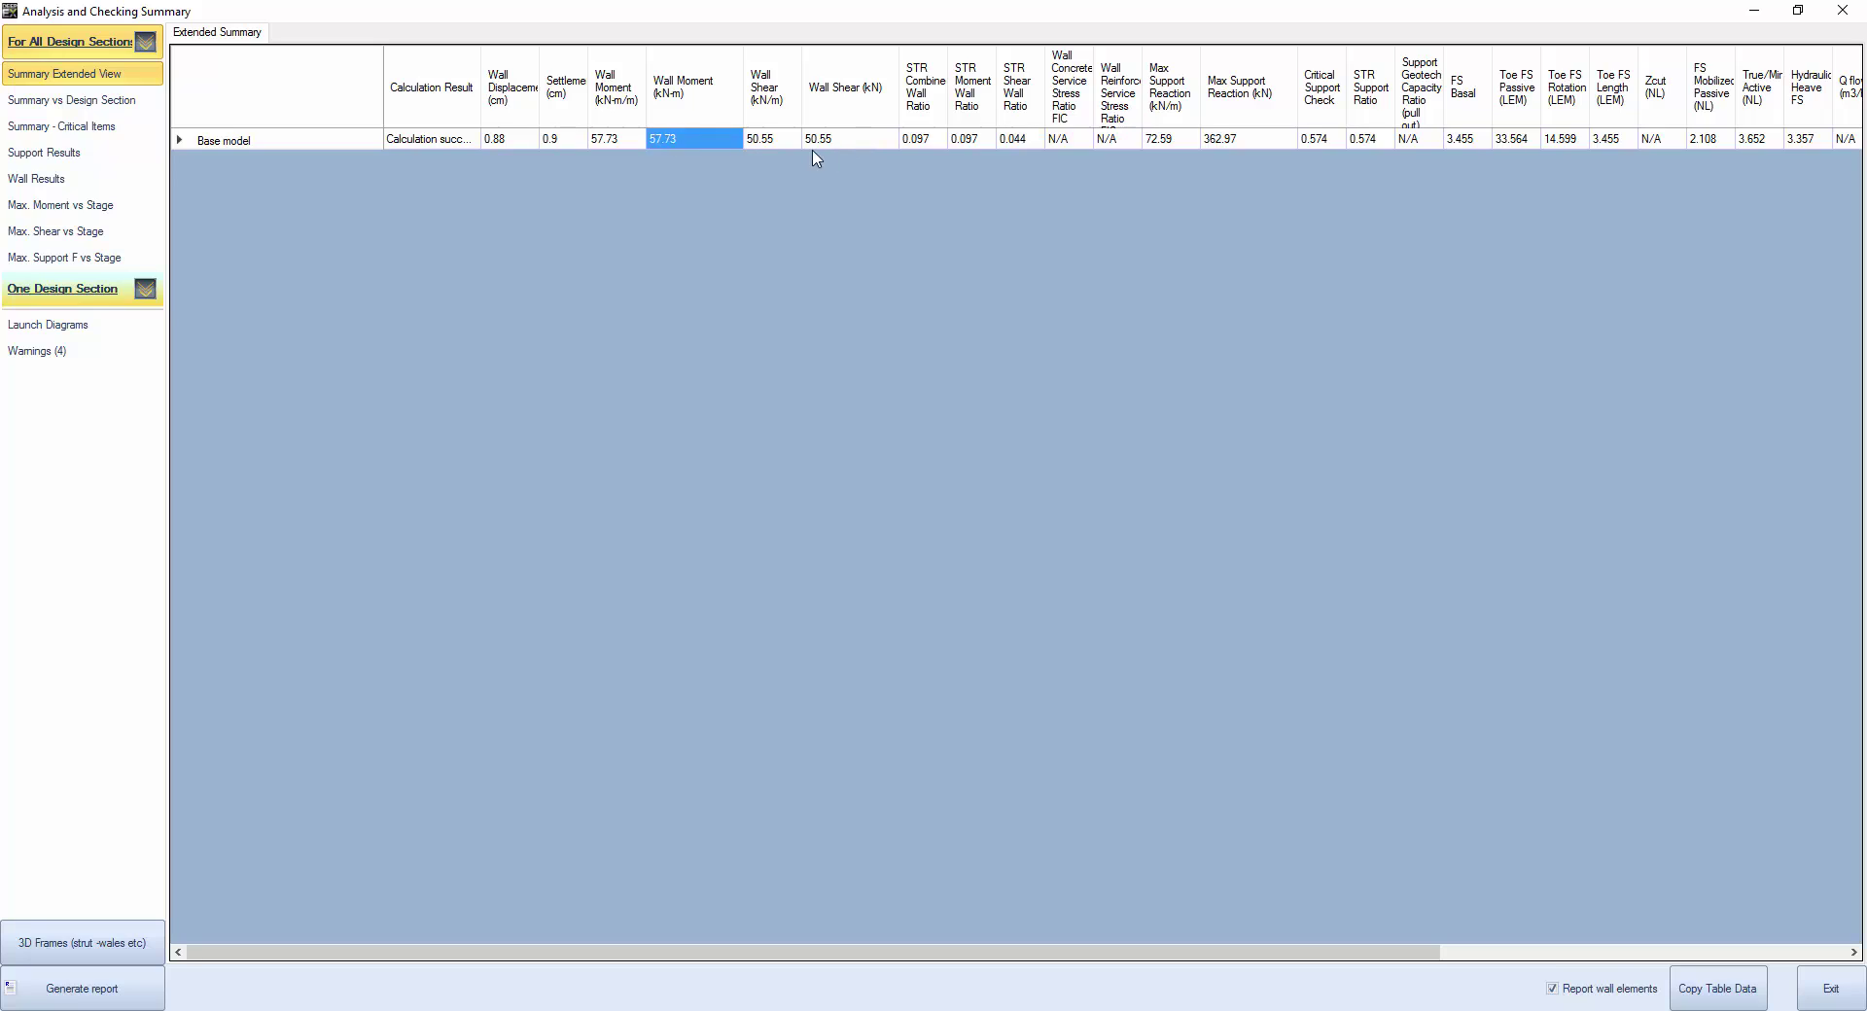
click(827, 141)
drag(928, 147, 1242, 144)
click(1328, 141)
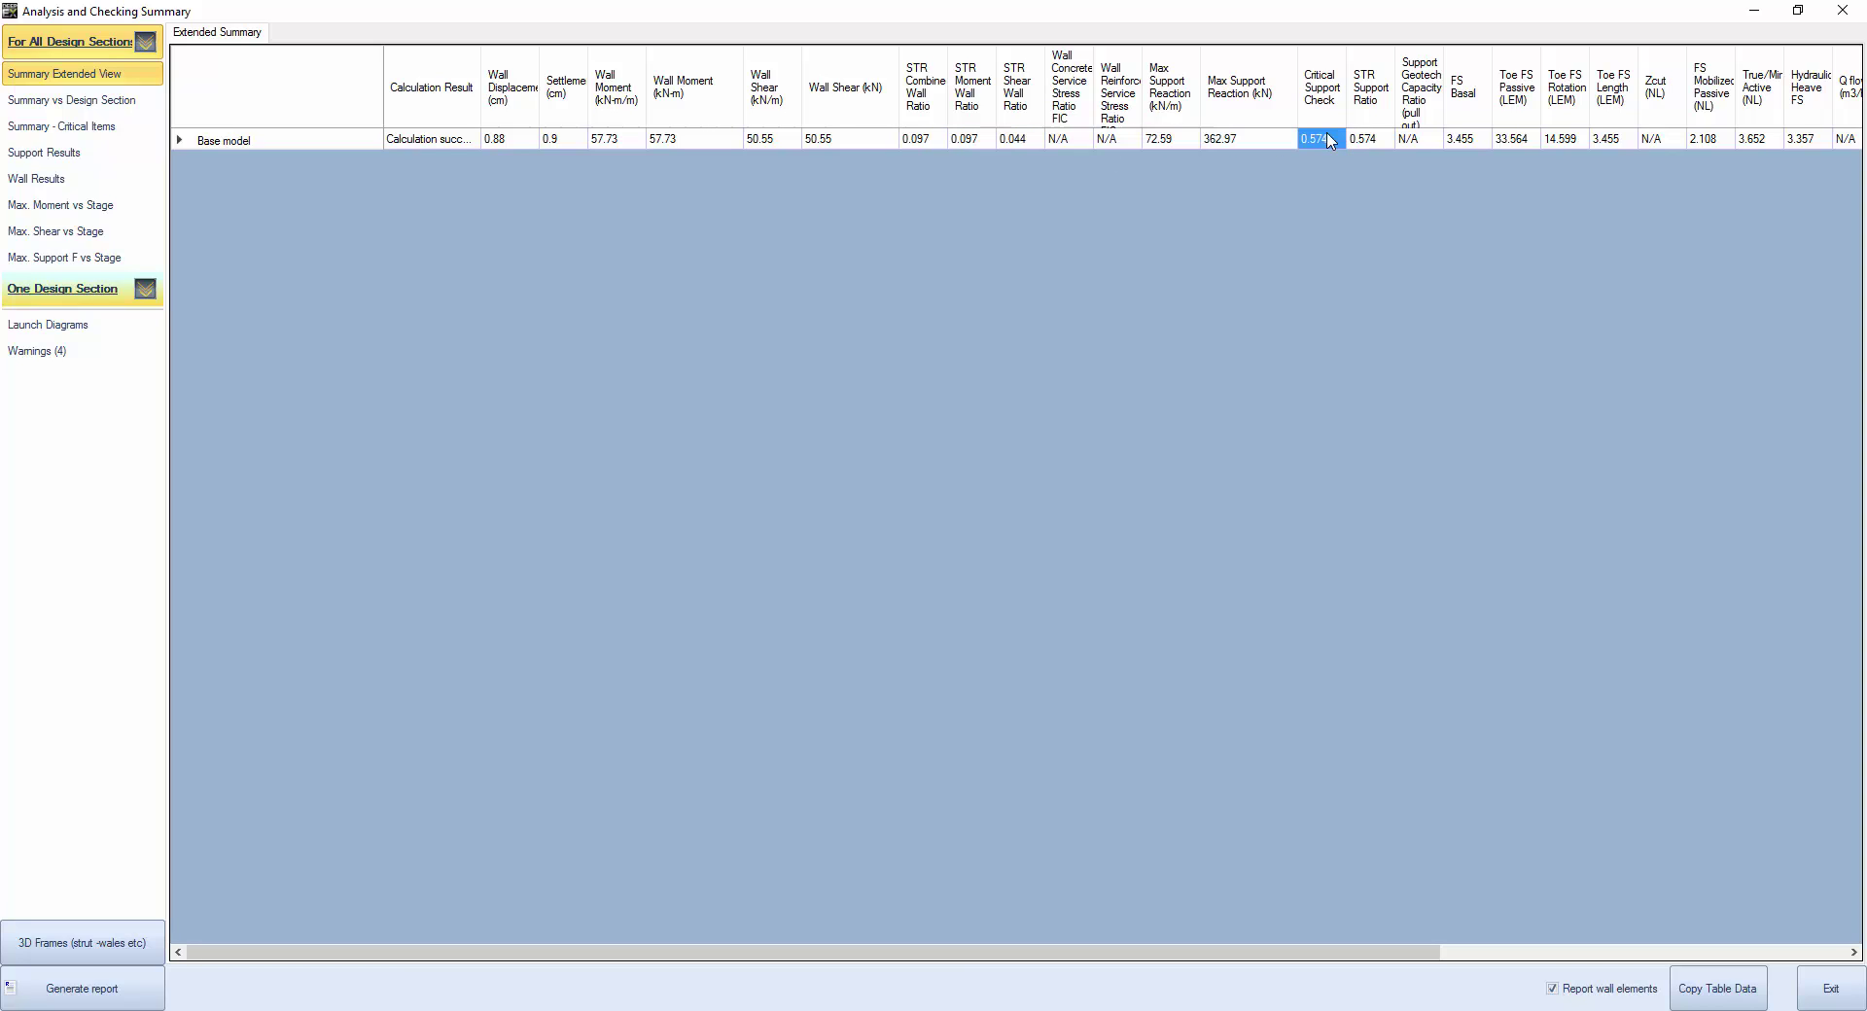
click(1379, 142)
drag(1165, 961, 1419, 695)
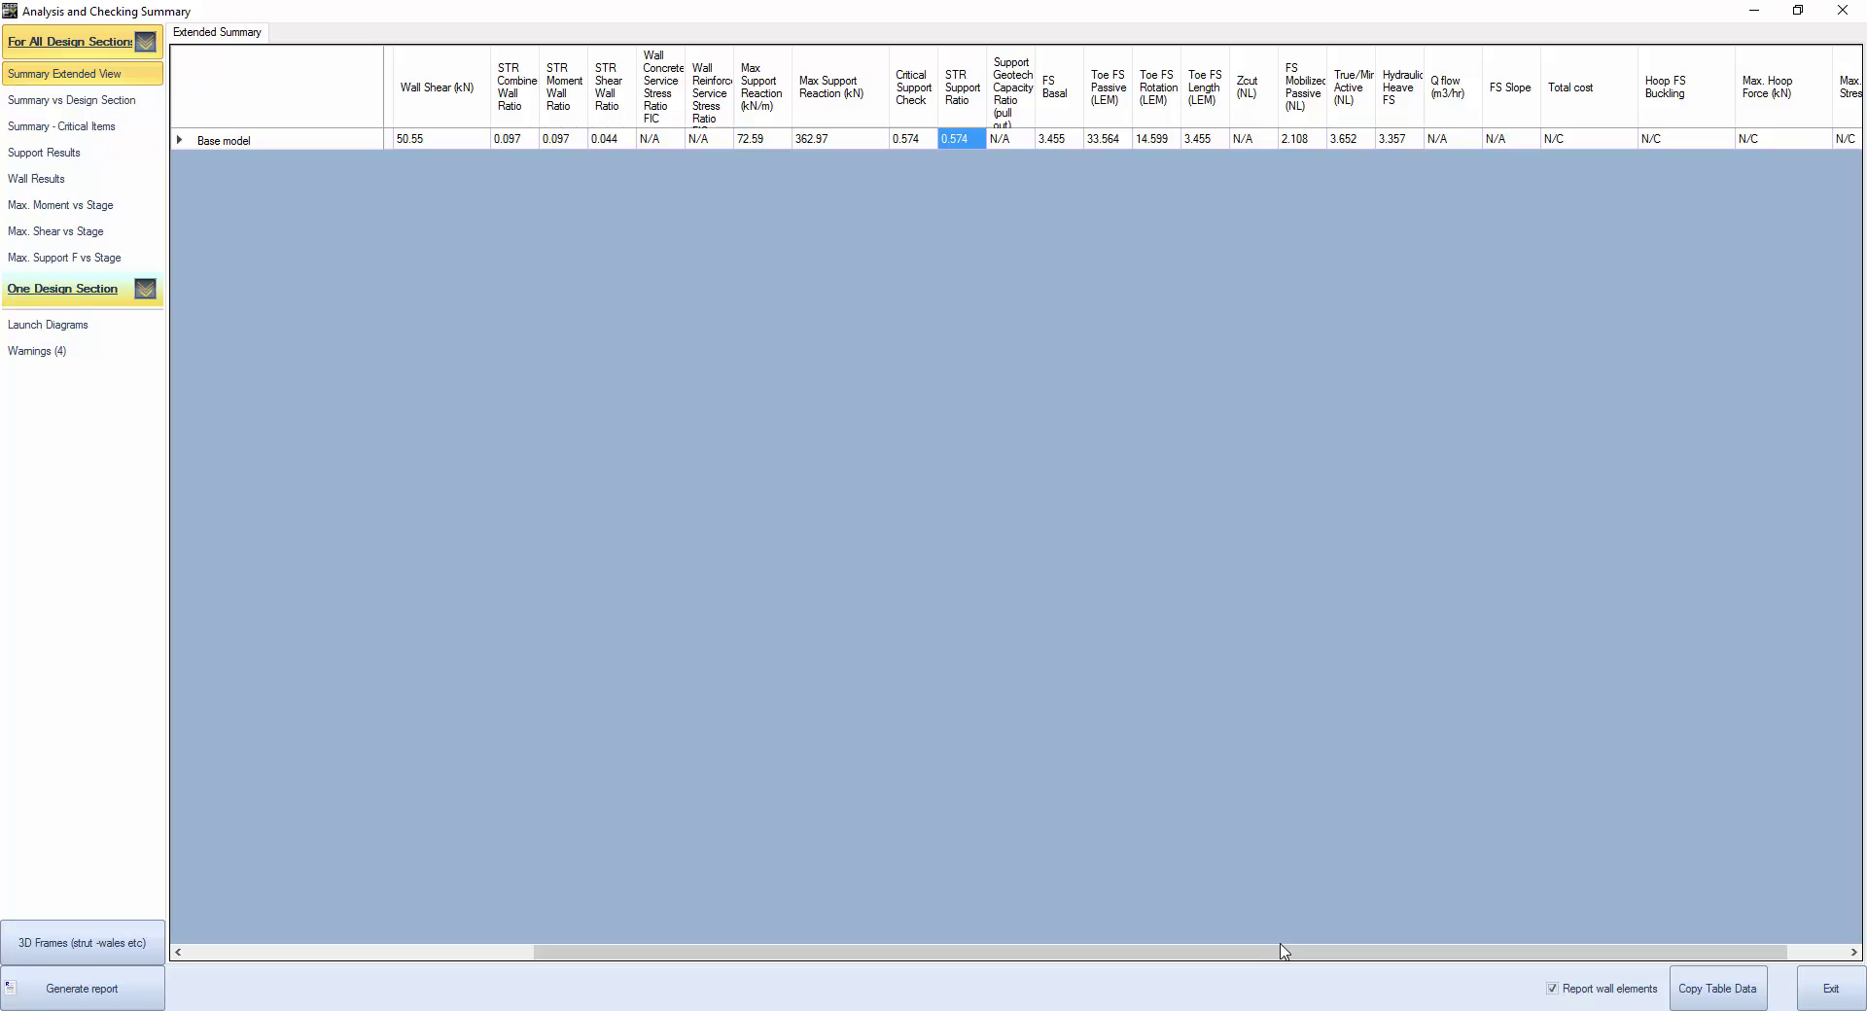
drag(1284, 952, 916, 954)
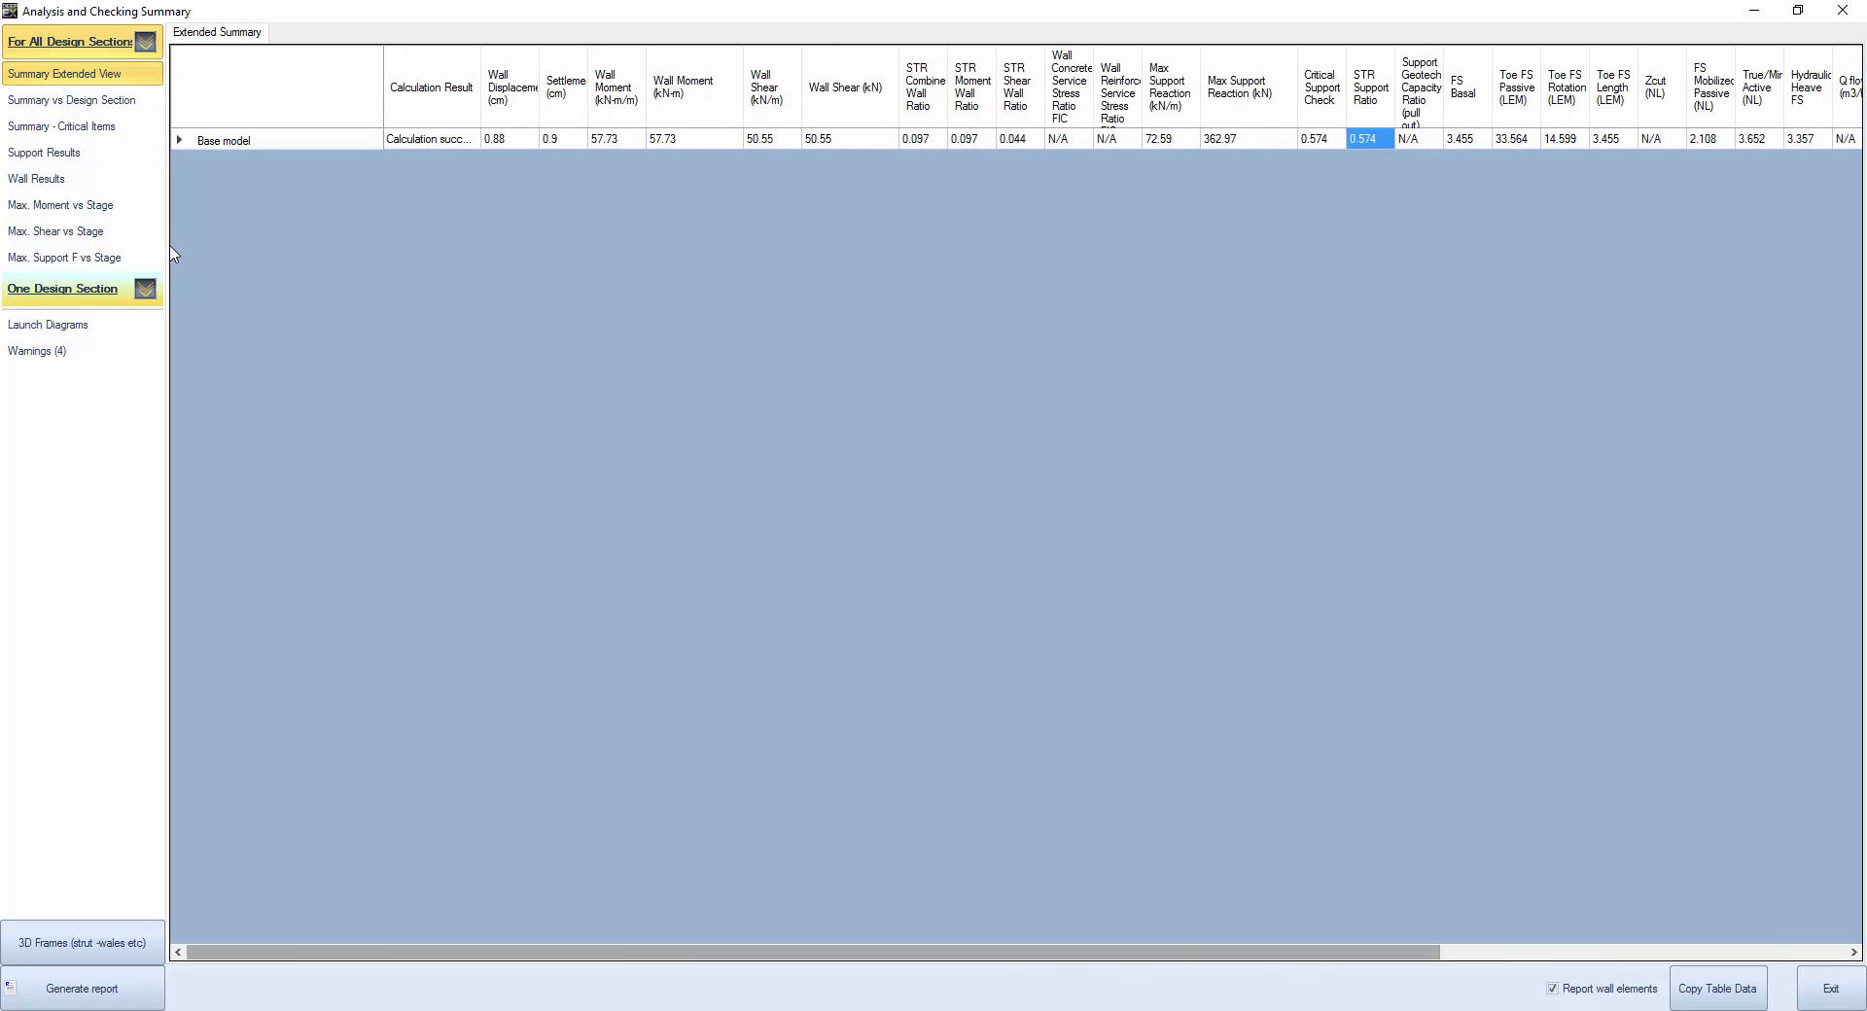
Step: Review the base model's extended results for each construction stage and the list of analysis warnings
click(133, 297)
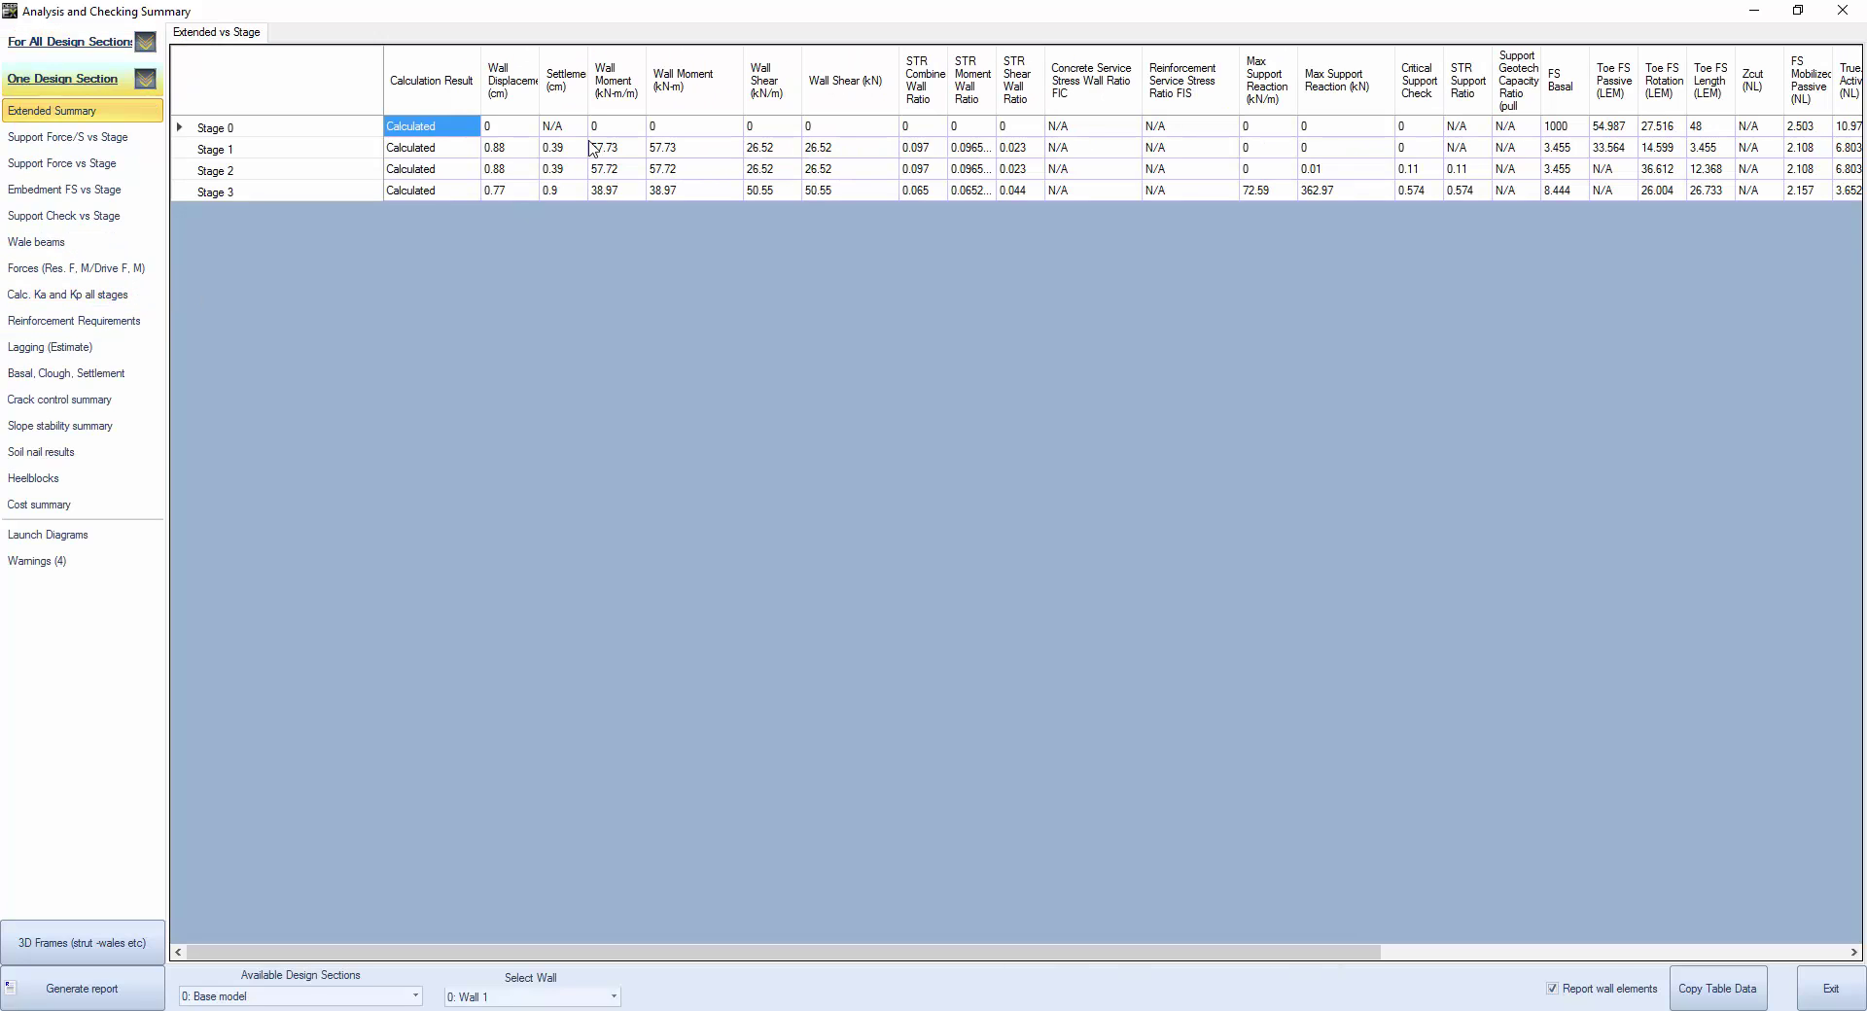
click(766, 191)
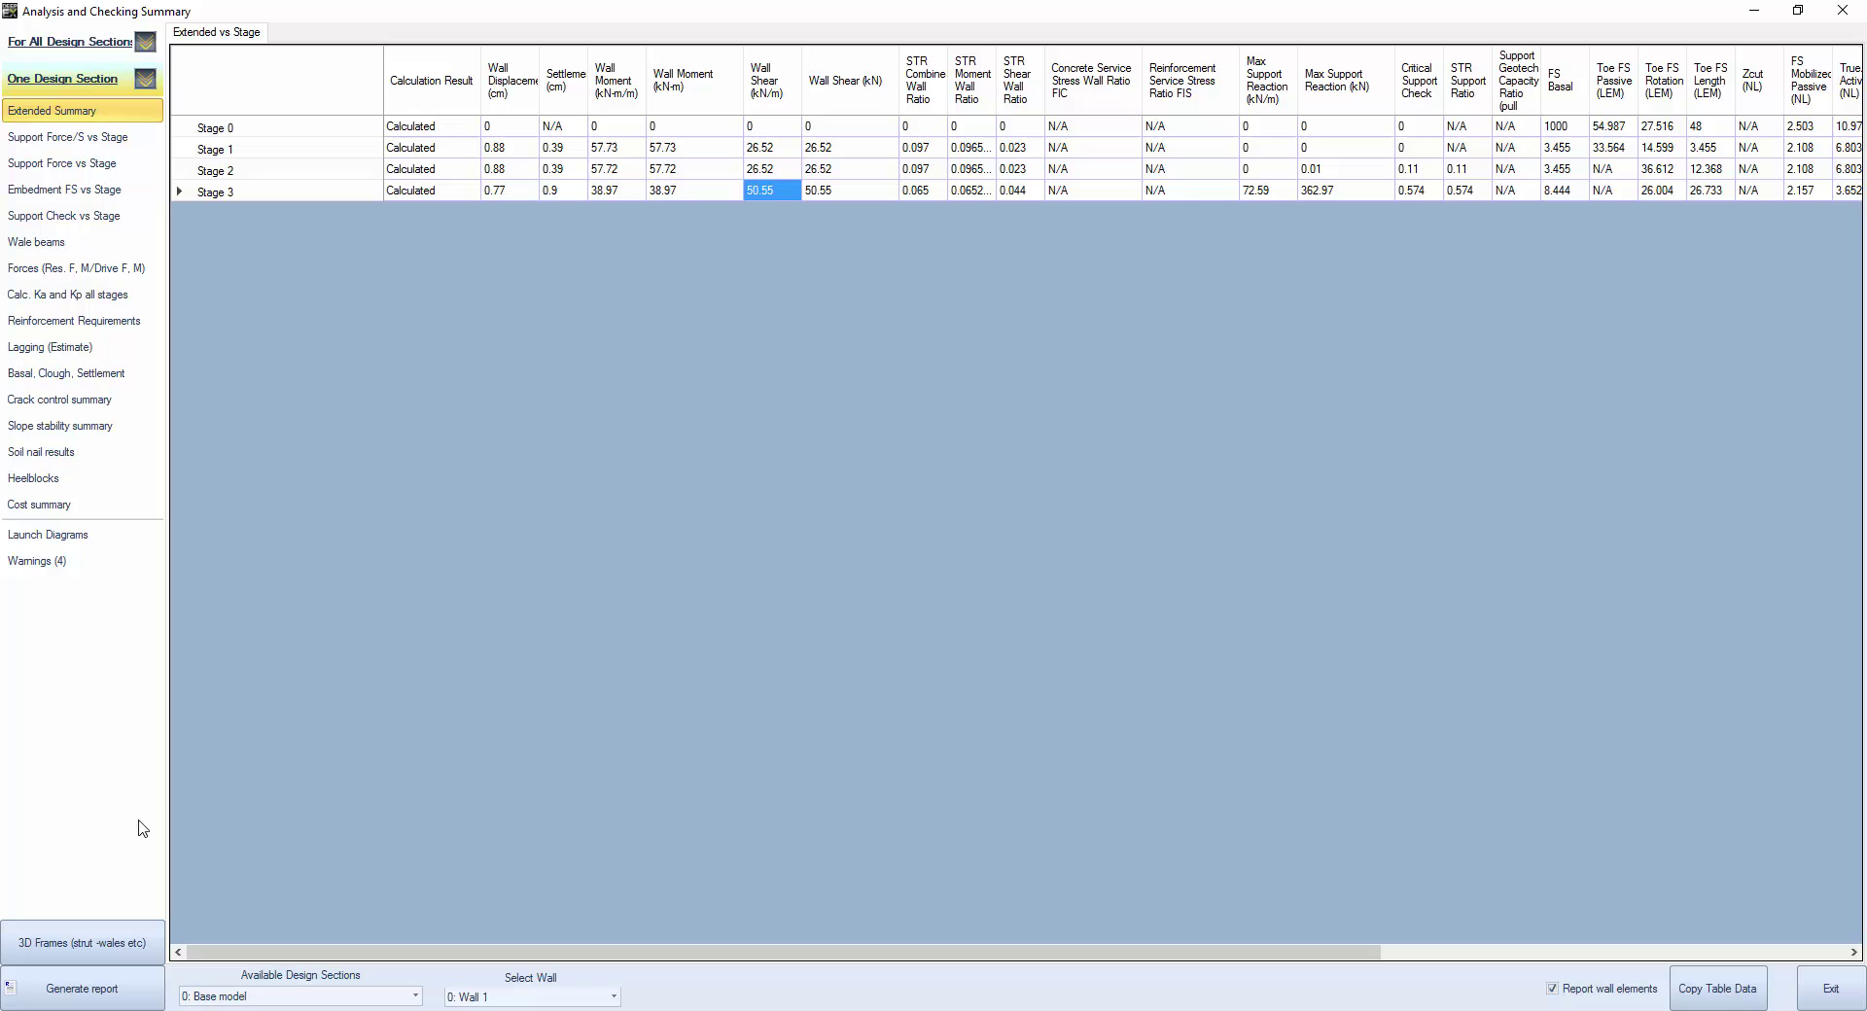
click(65, 564)
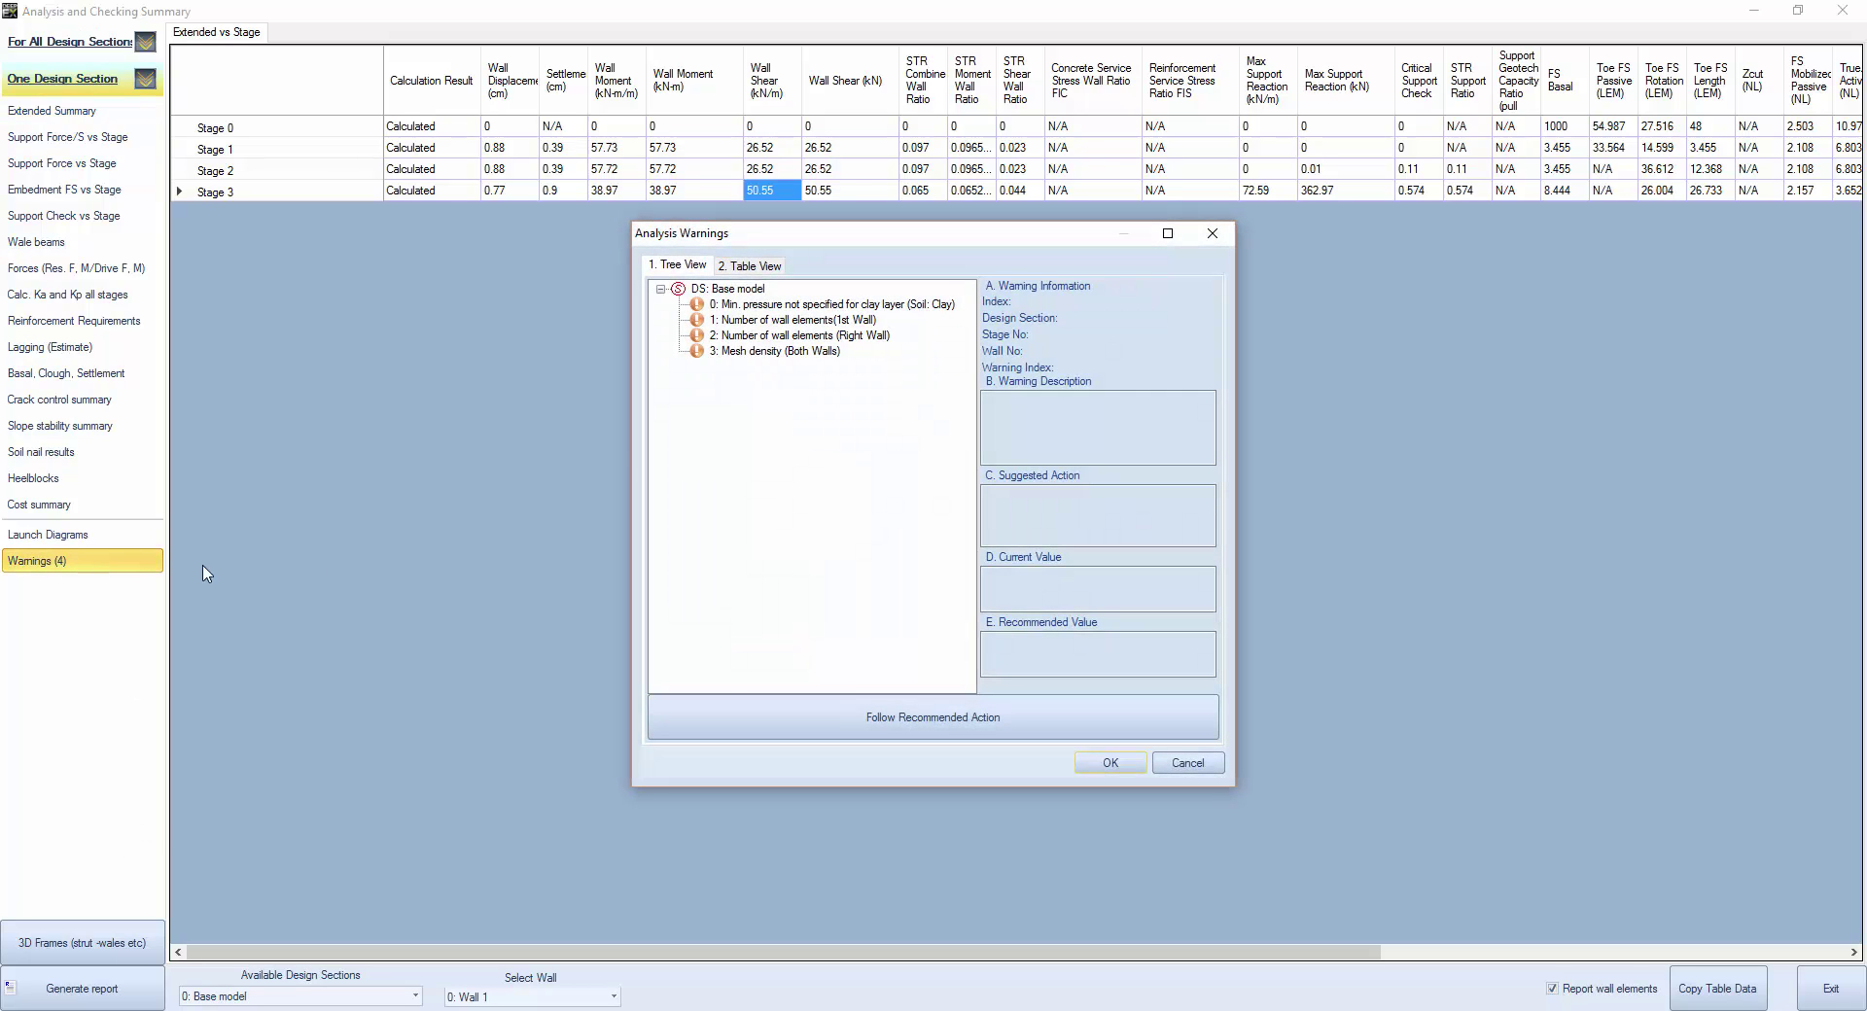
click(1211, 233)
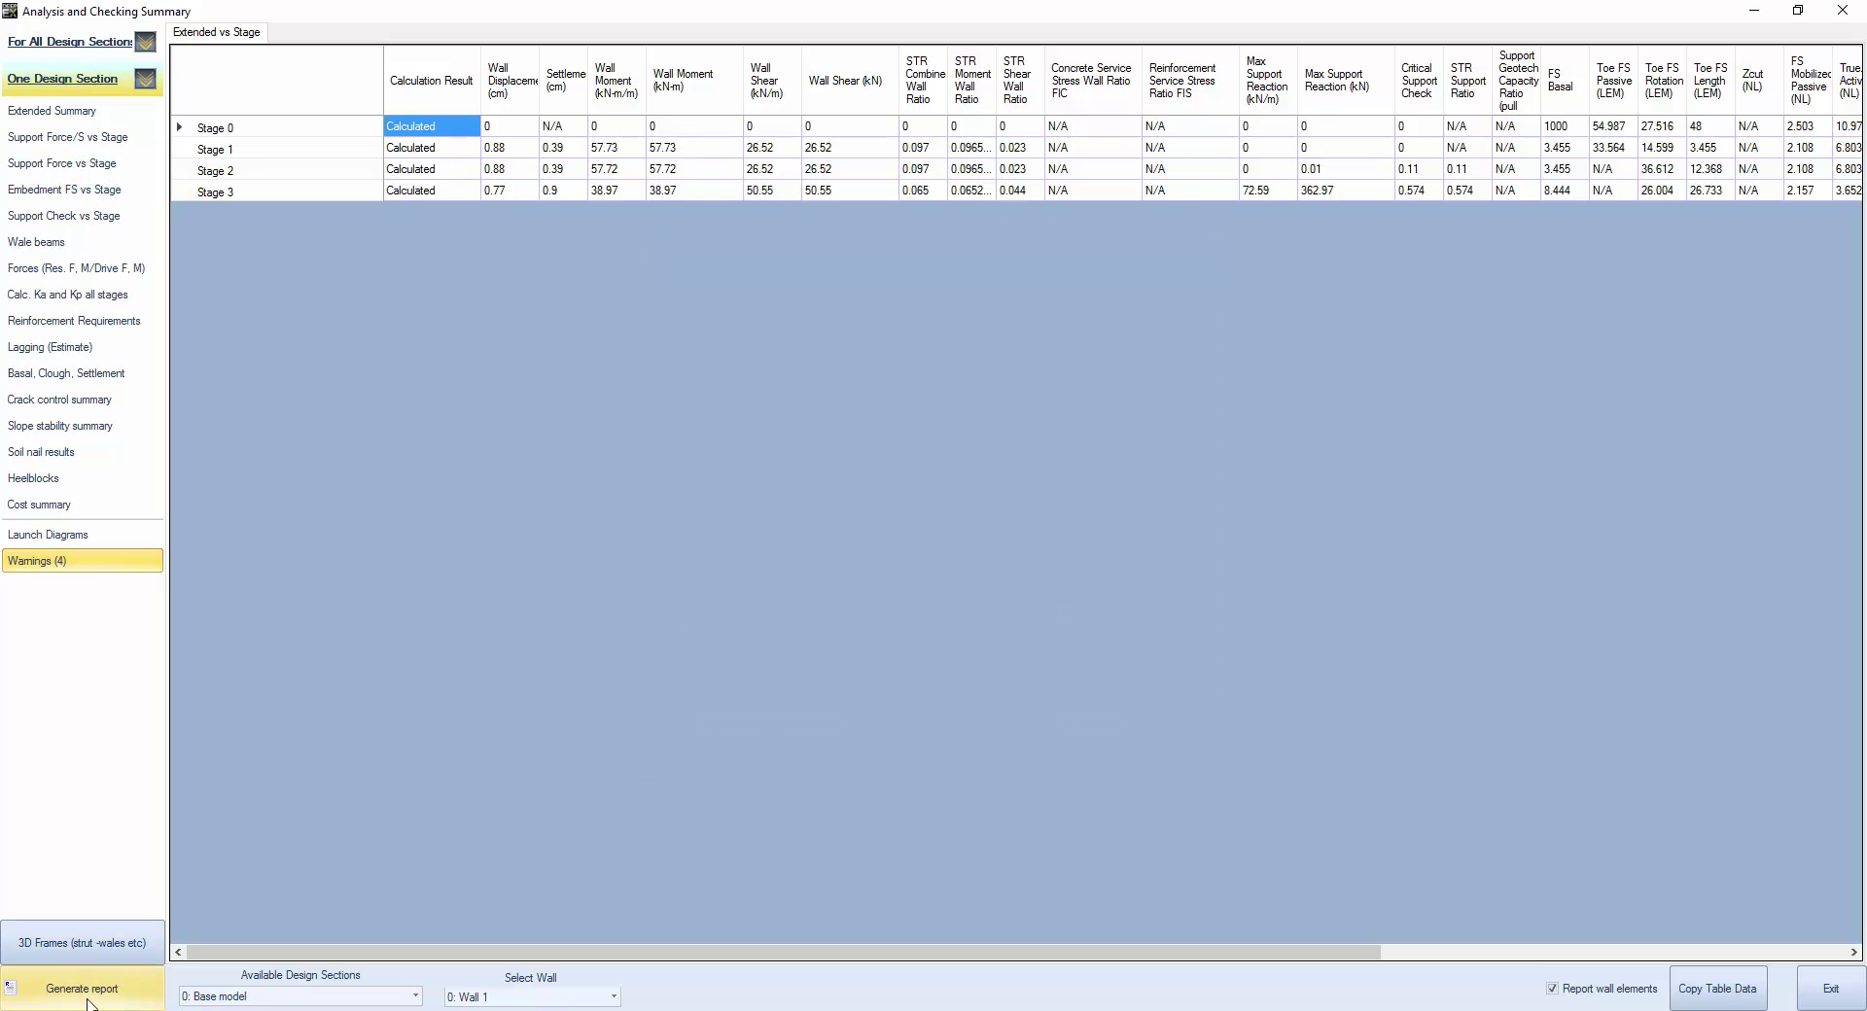
Step: Generate a report of the base model without borders for sketches and open its preview at full size
click(87, 990)
drag(729, 122, 931, 169)
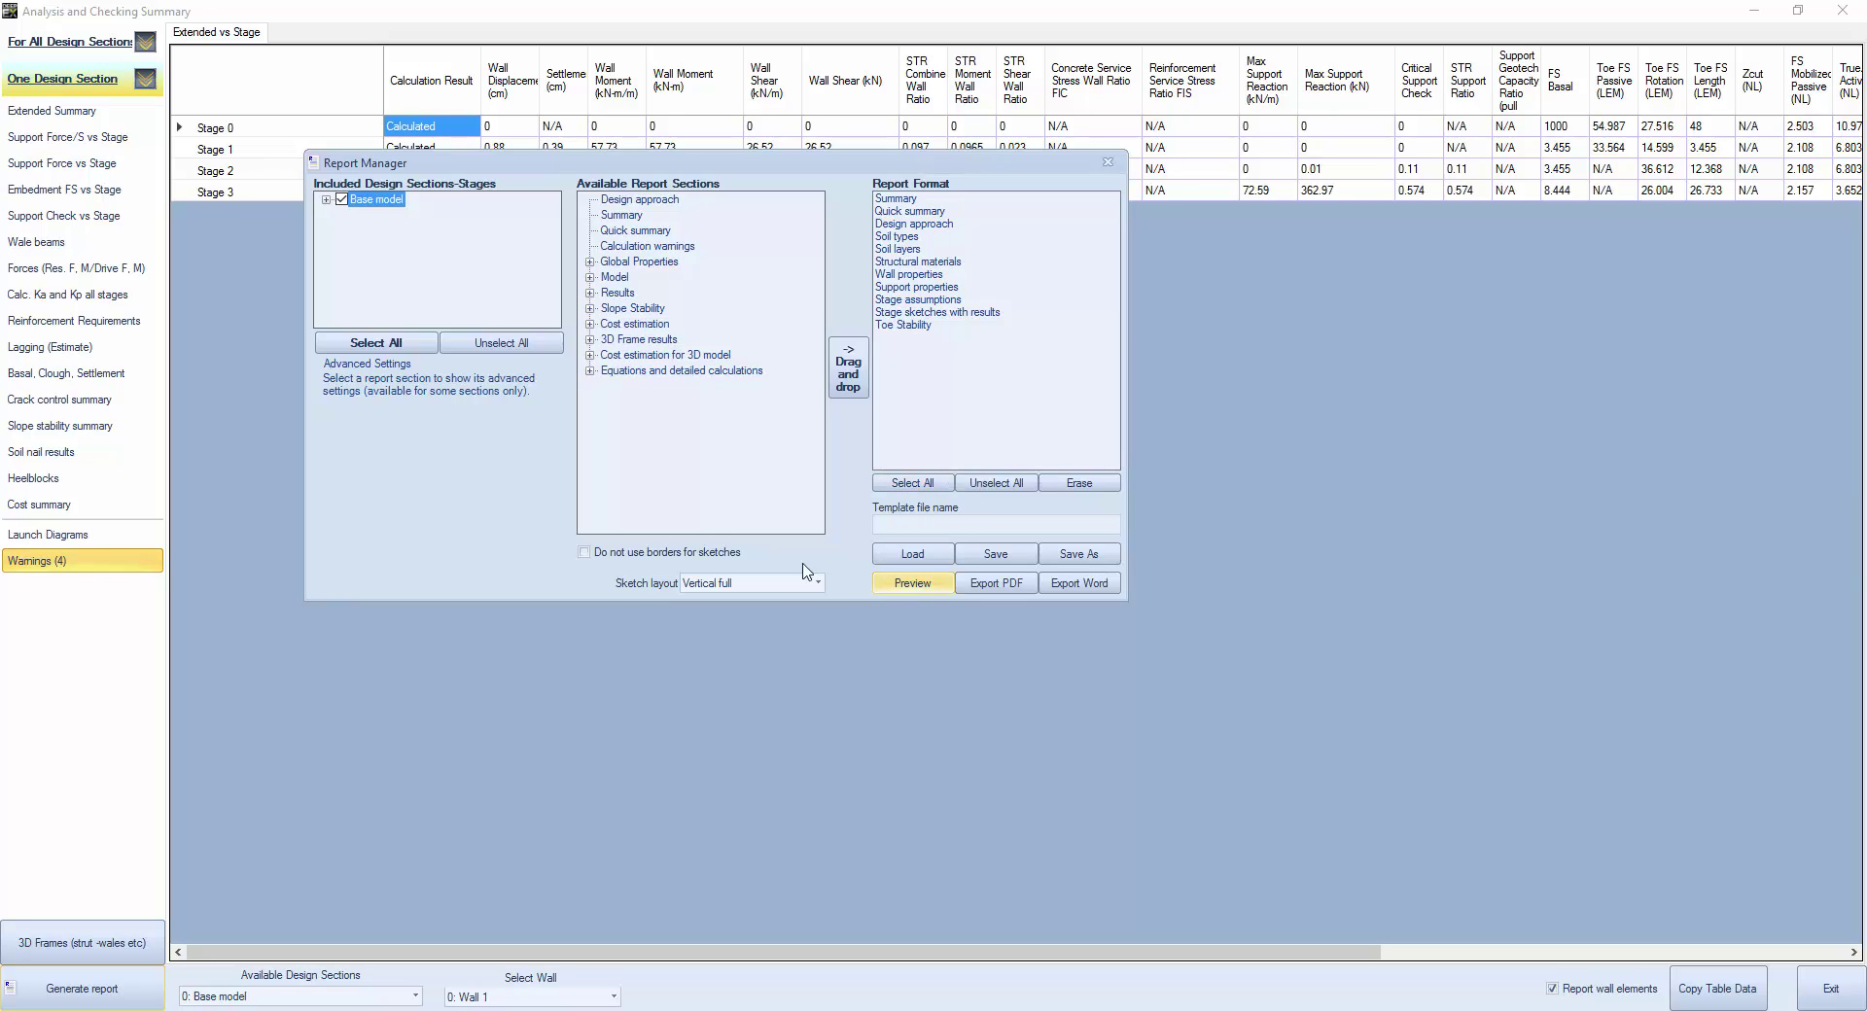
click(685, 553)
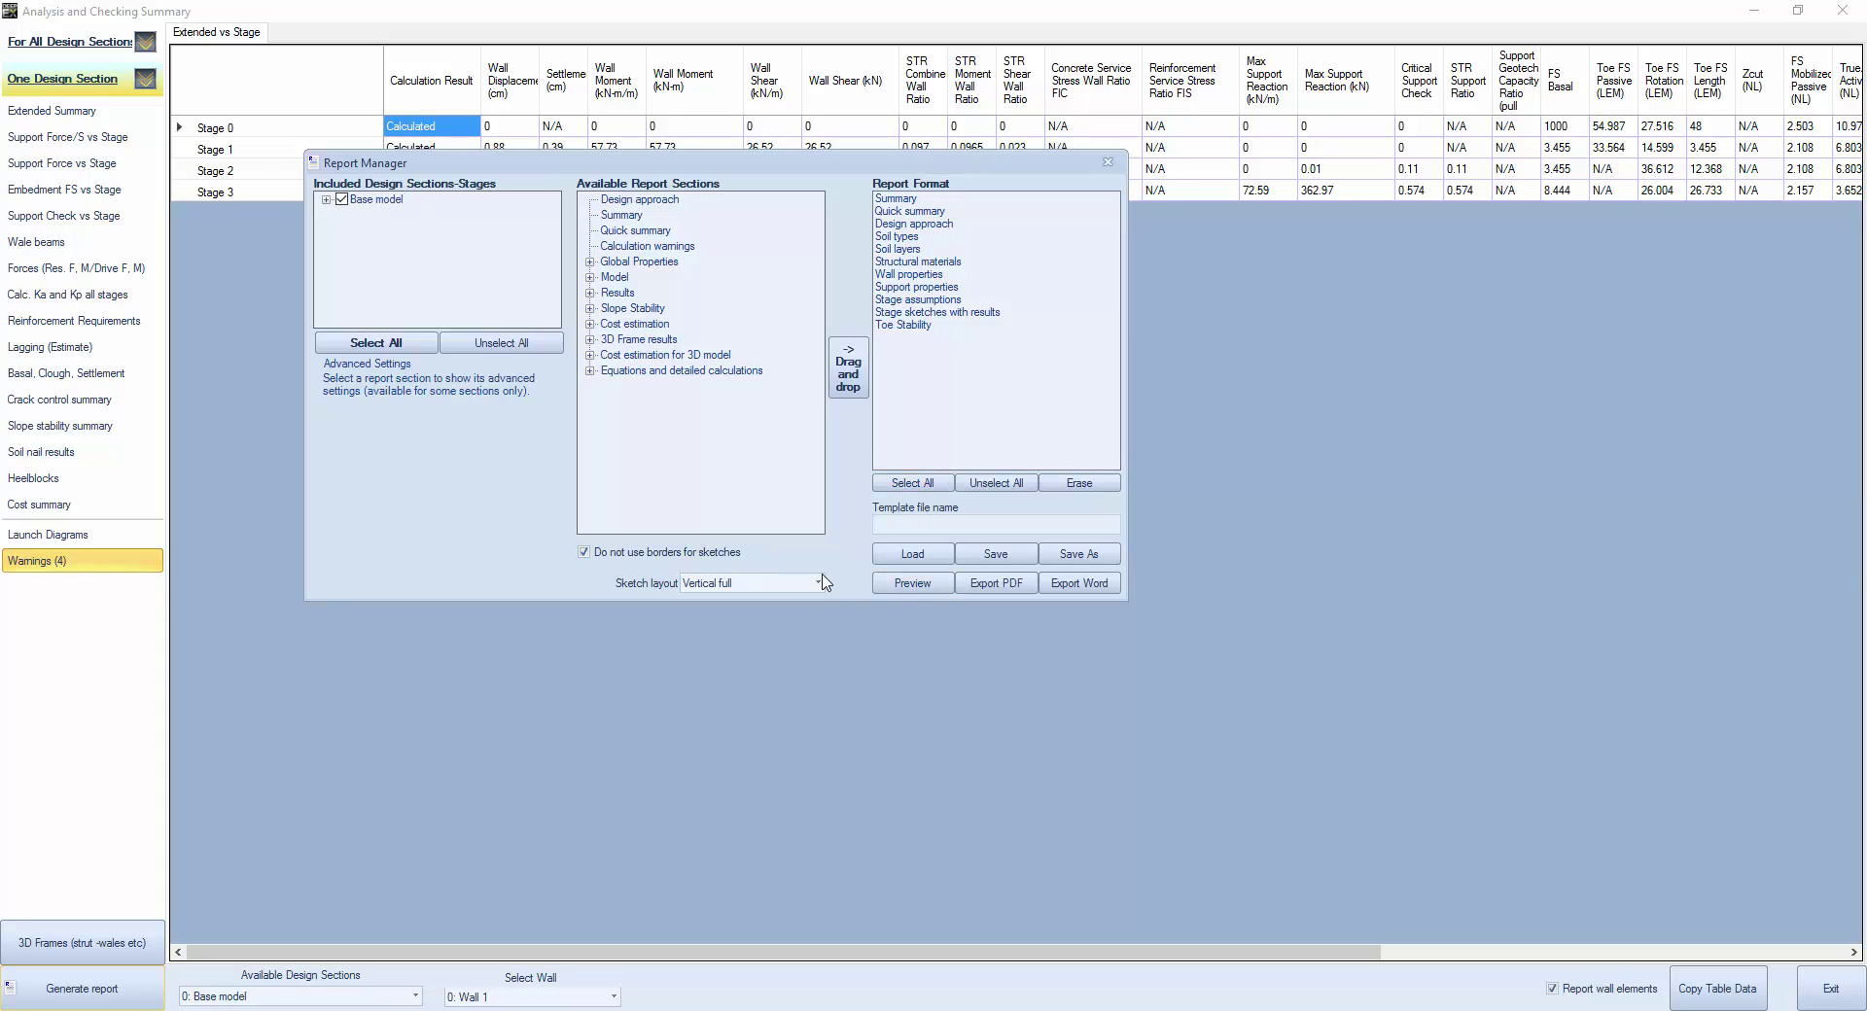
click(909, 591)
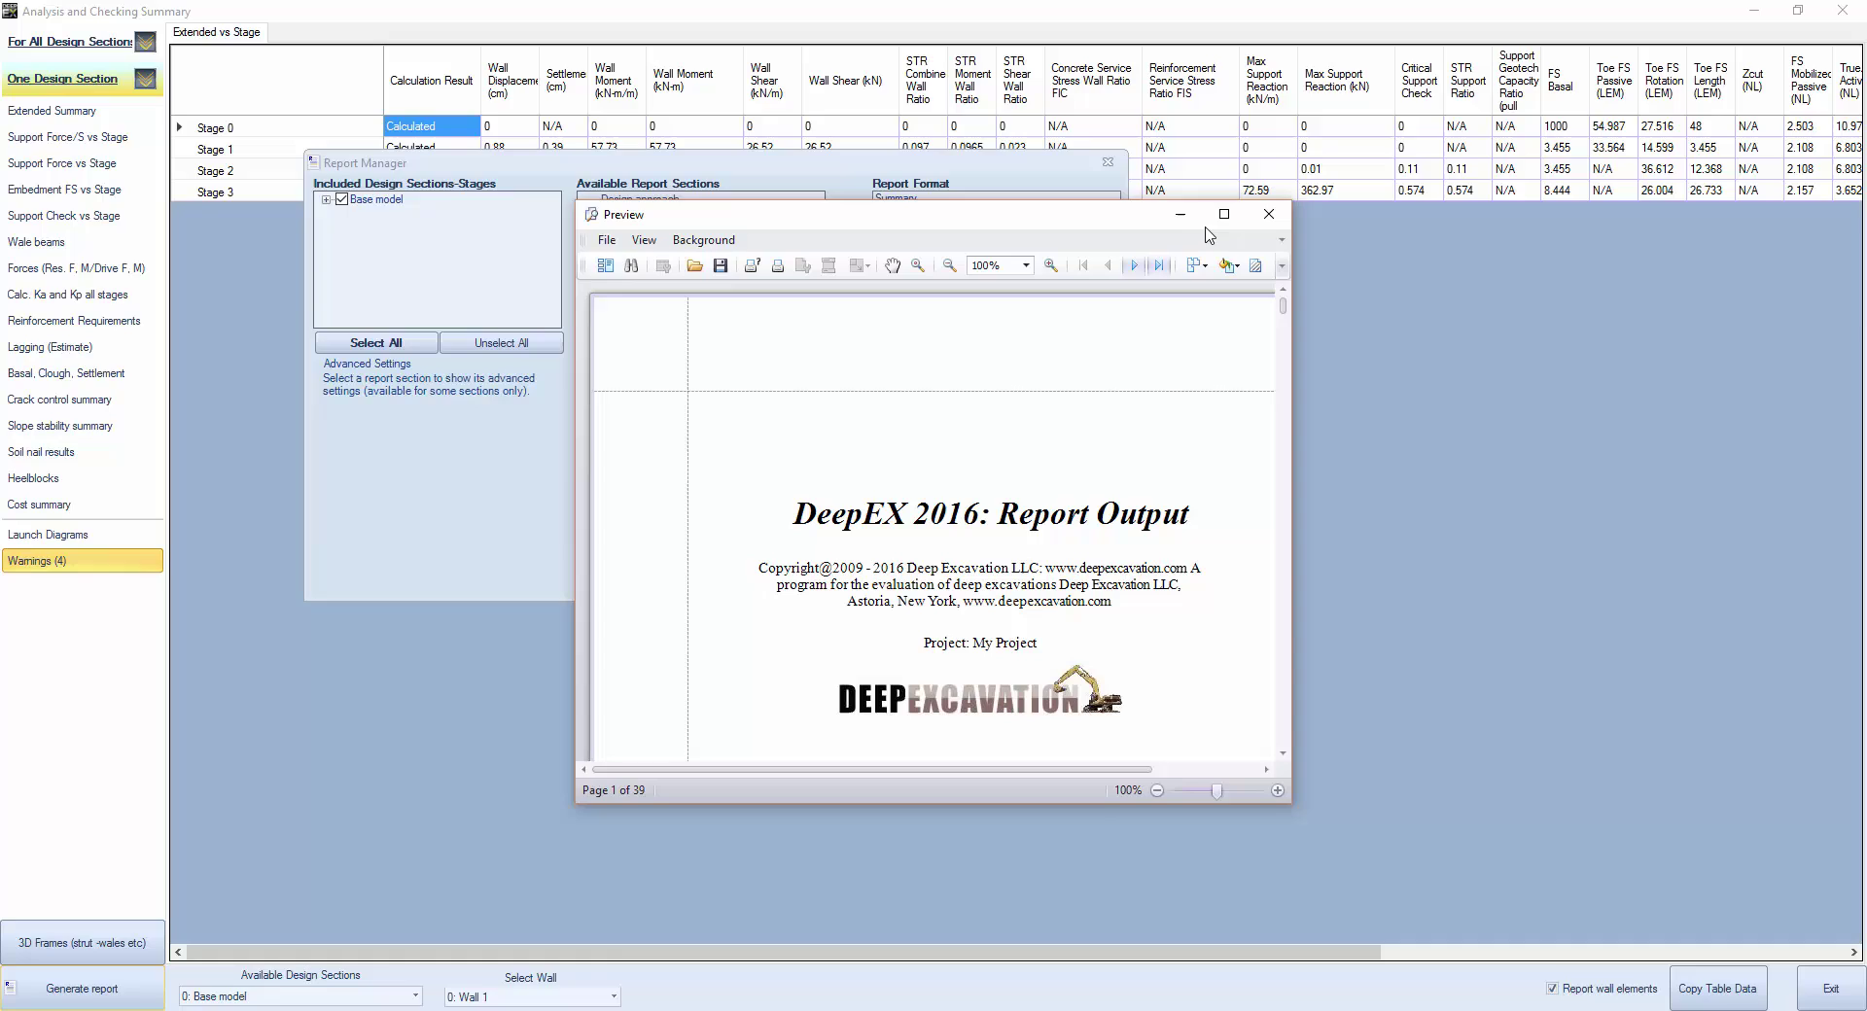
click(1224, 214)
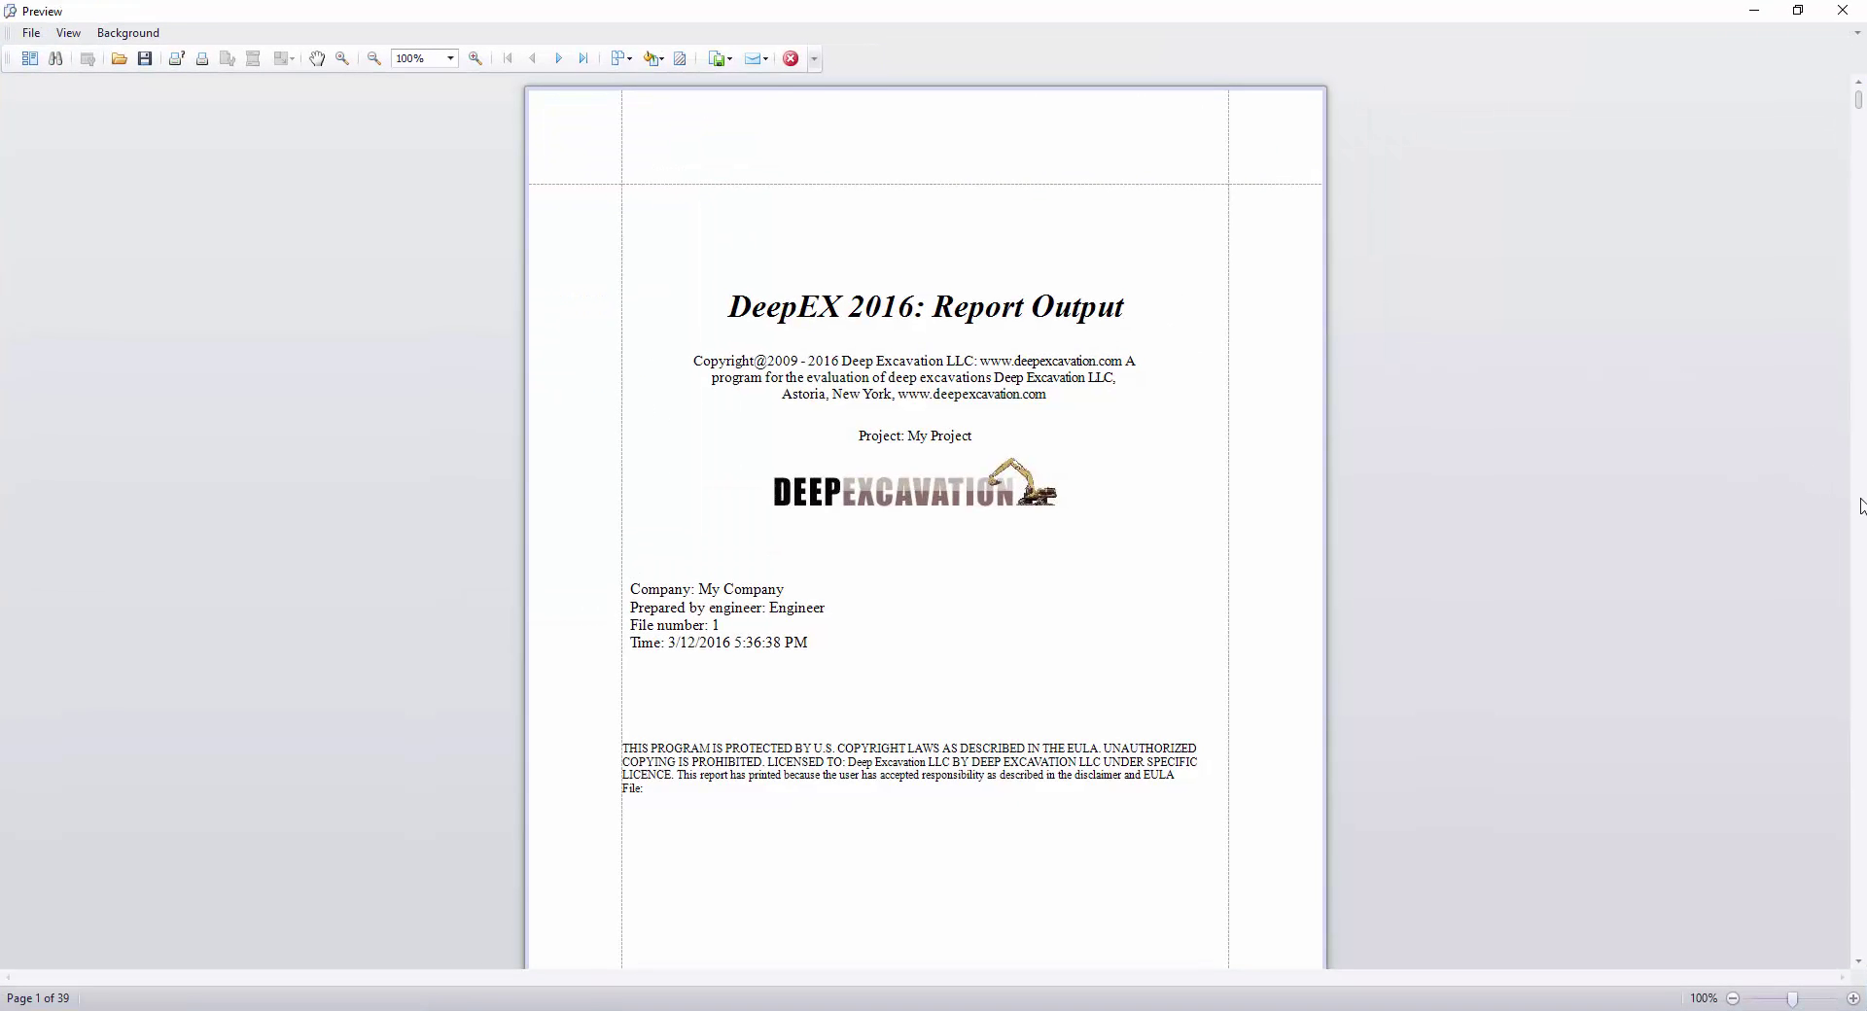
Step: Read the report's summary tables, structural materials, quick summary, critical support reactions and general assumptions
click(1860, 506)
scroll(932, 444, down, 5)
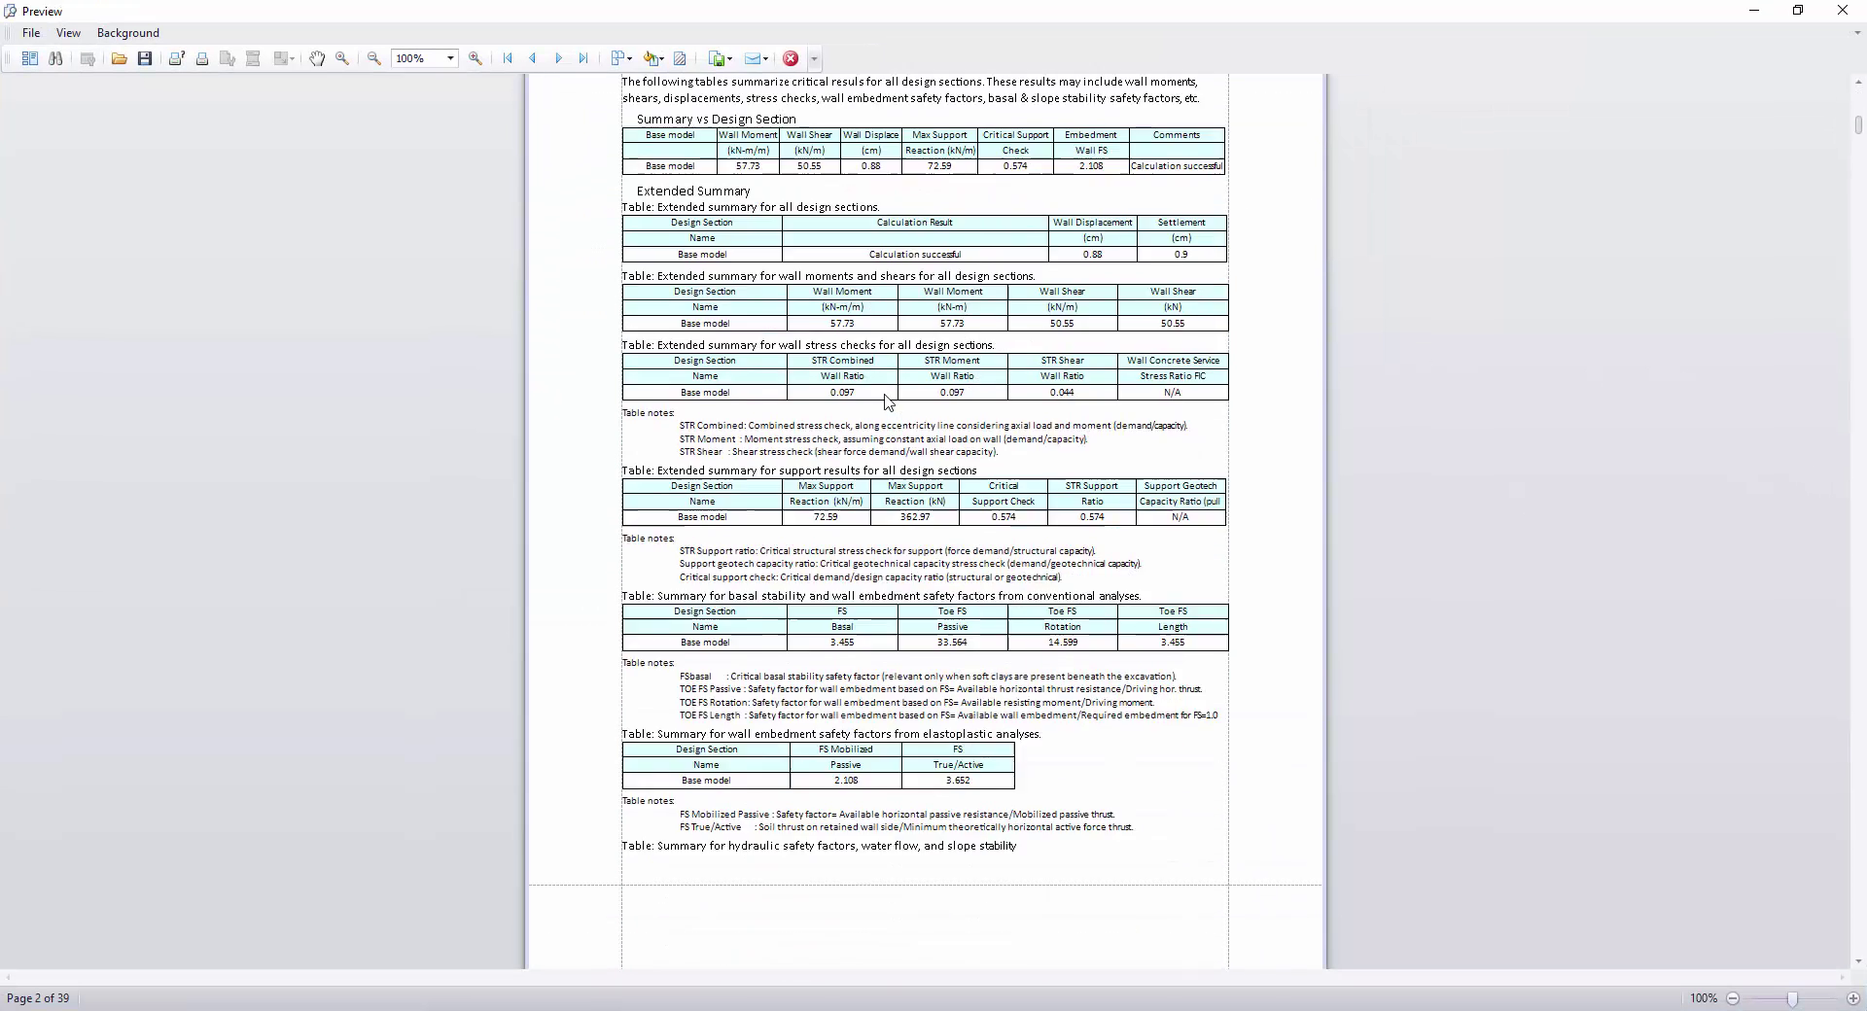
scroll(887, 402, down, 10)
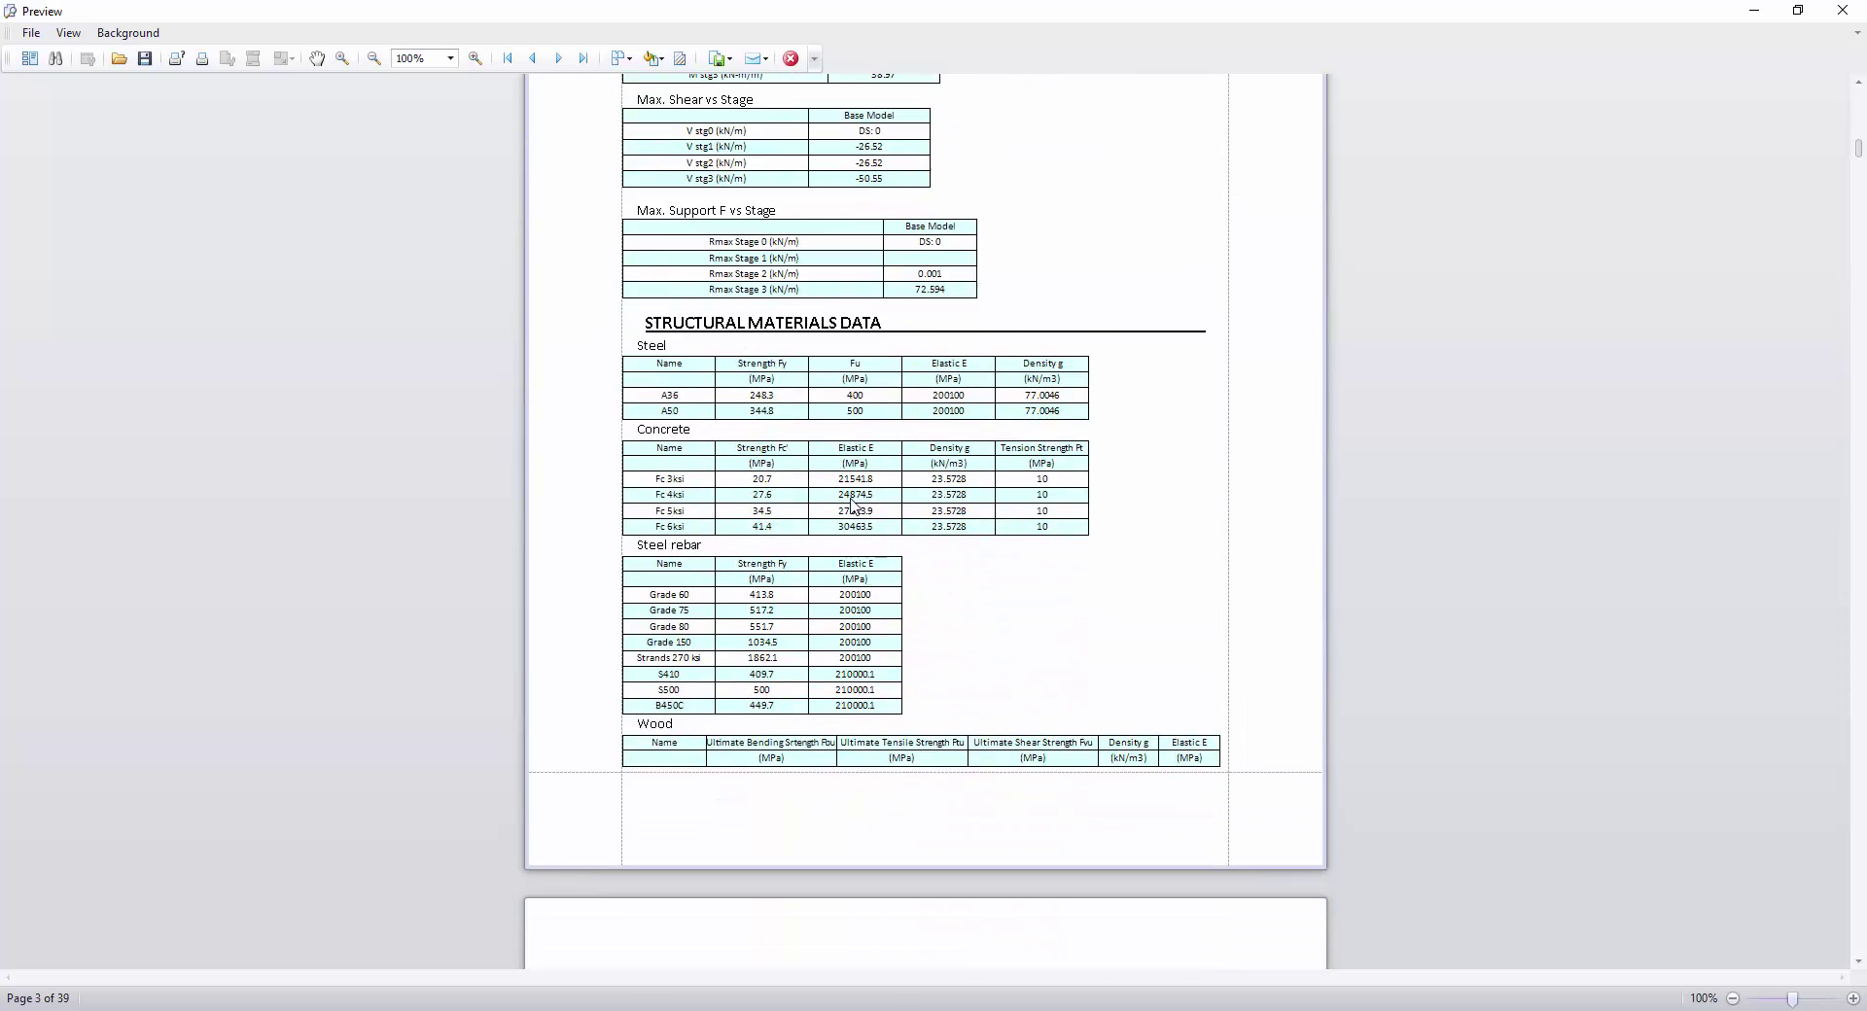
scroll(851, 503, down, 15)
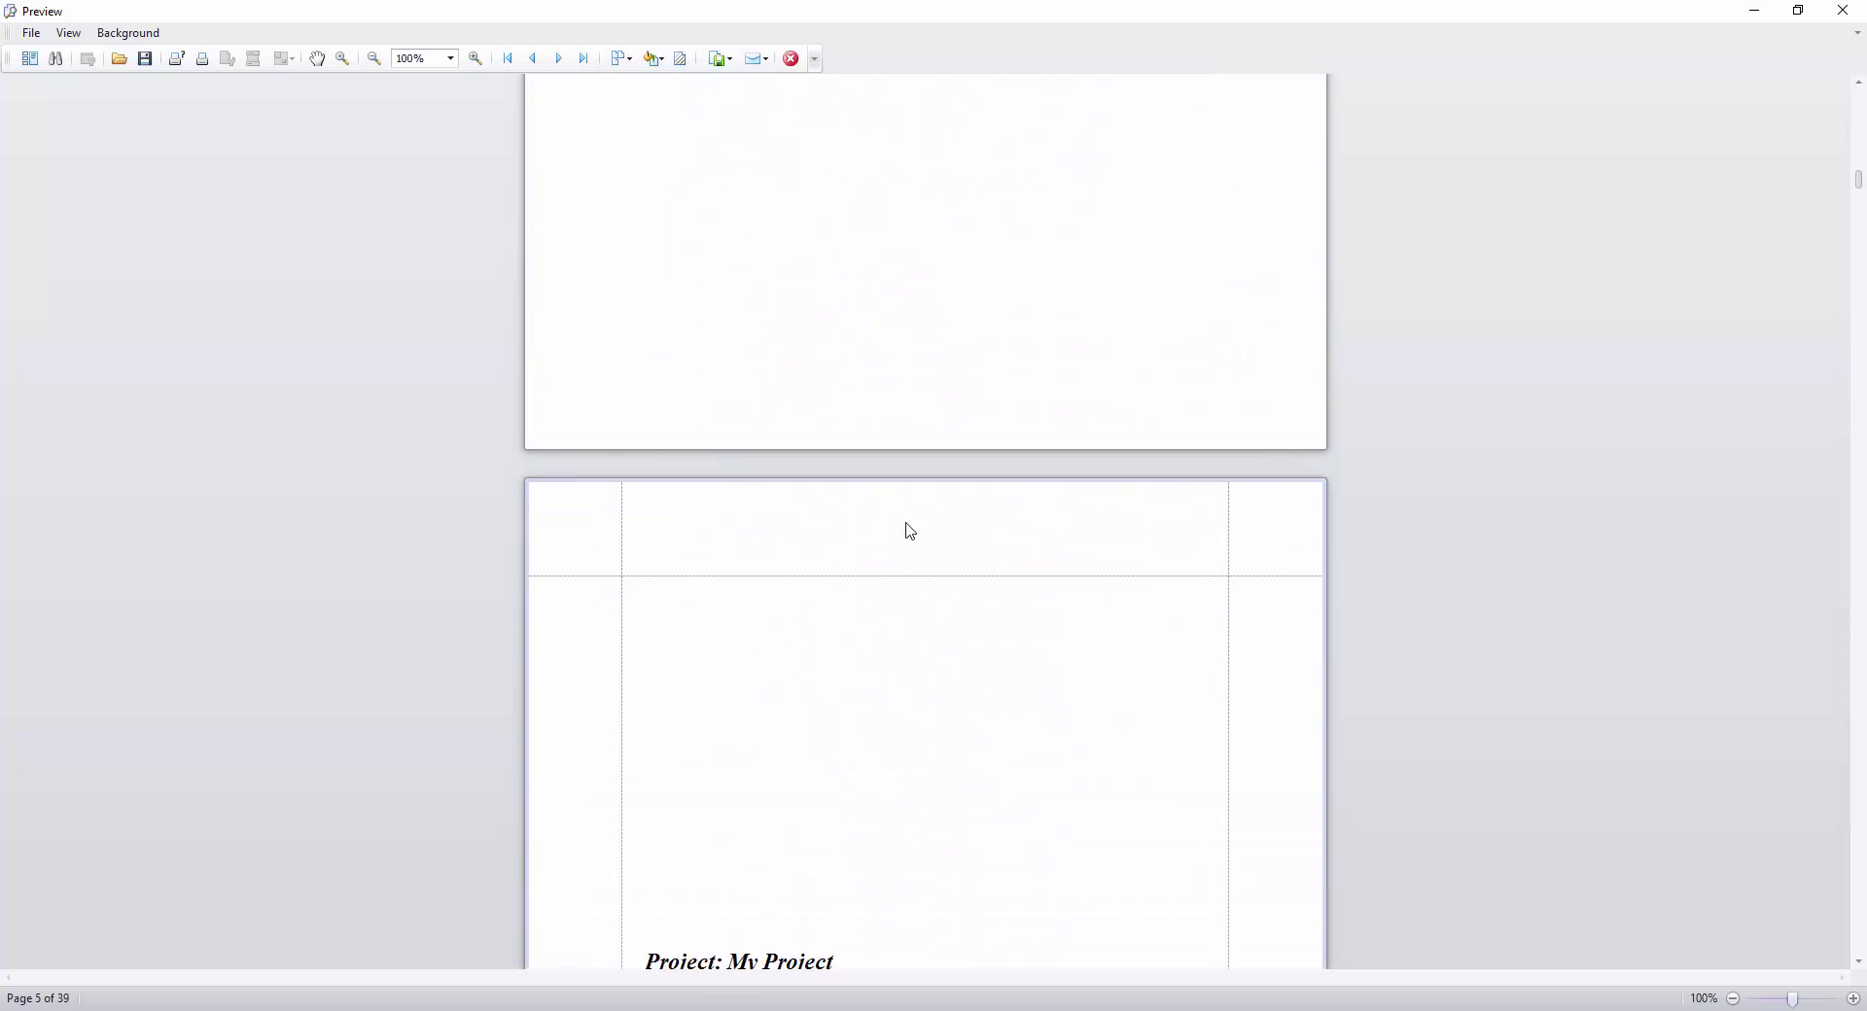
scroll(973, 541, down, 12)
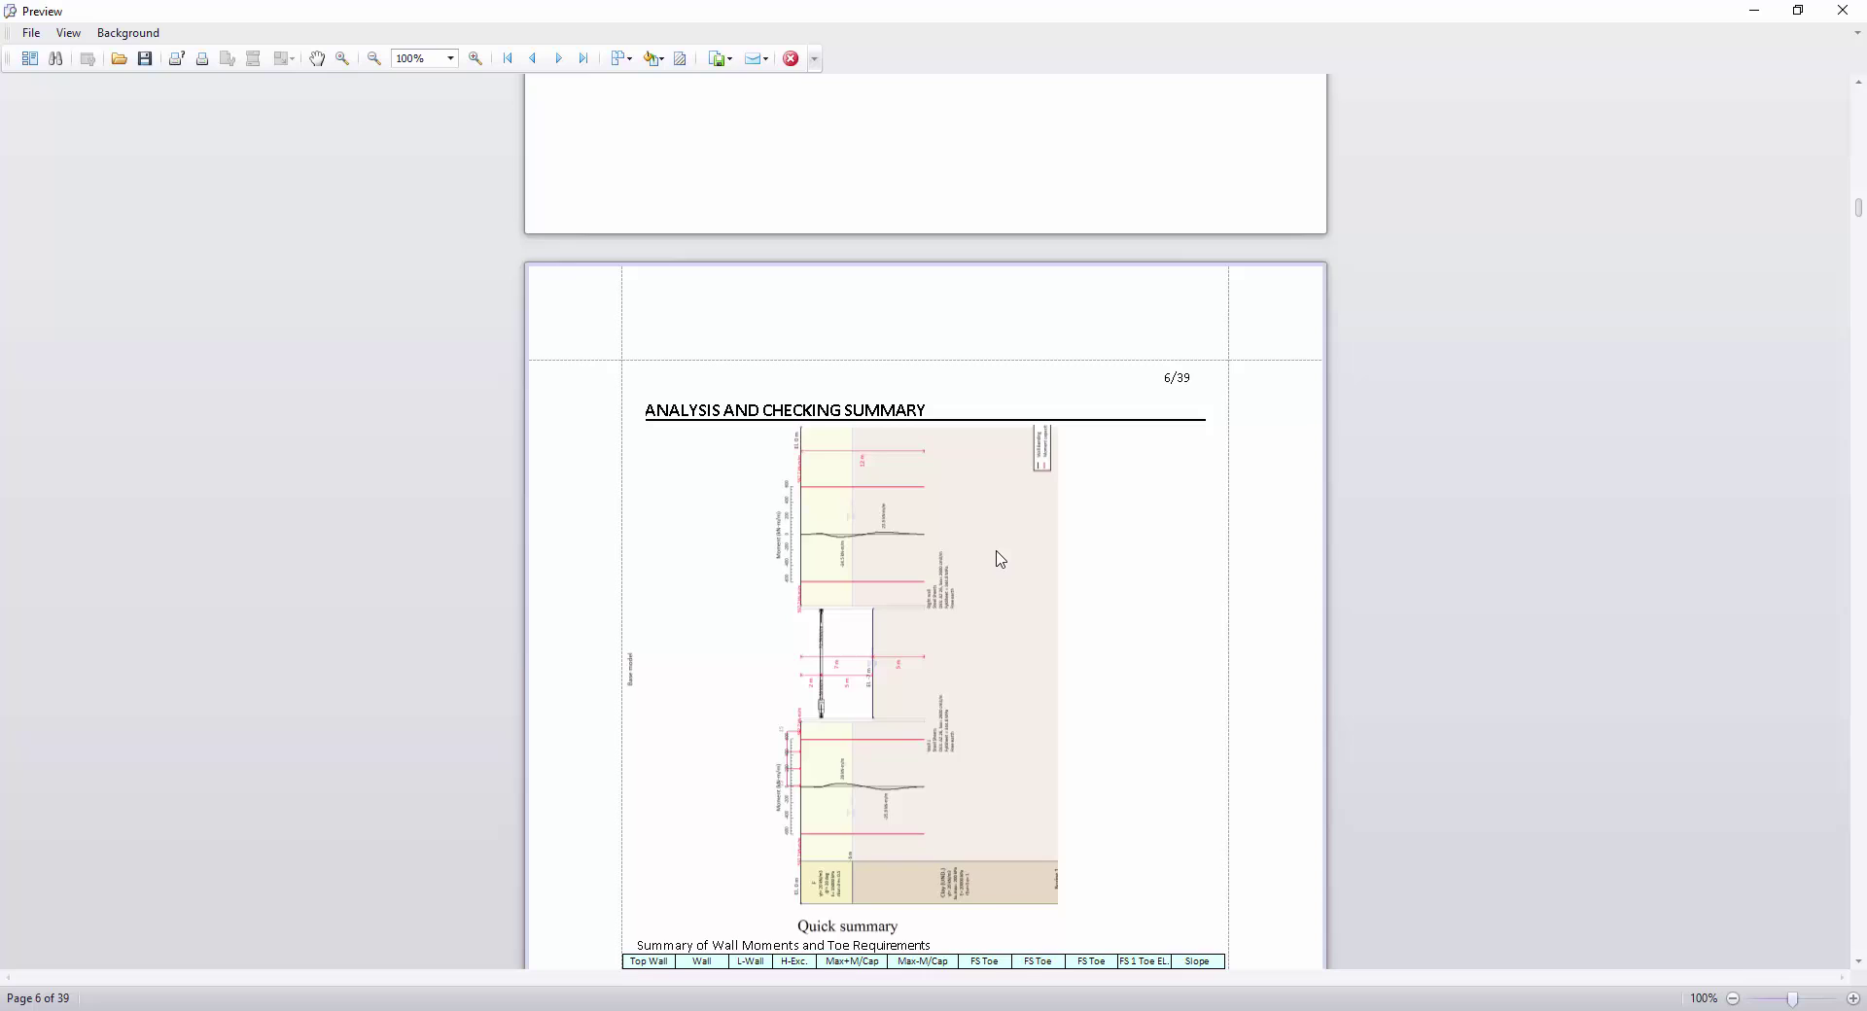
scroll(999, 558, down, 7)
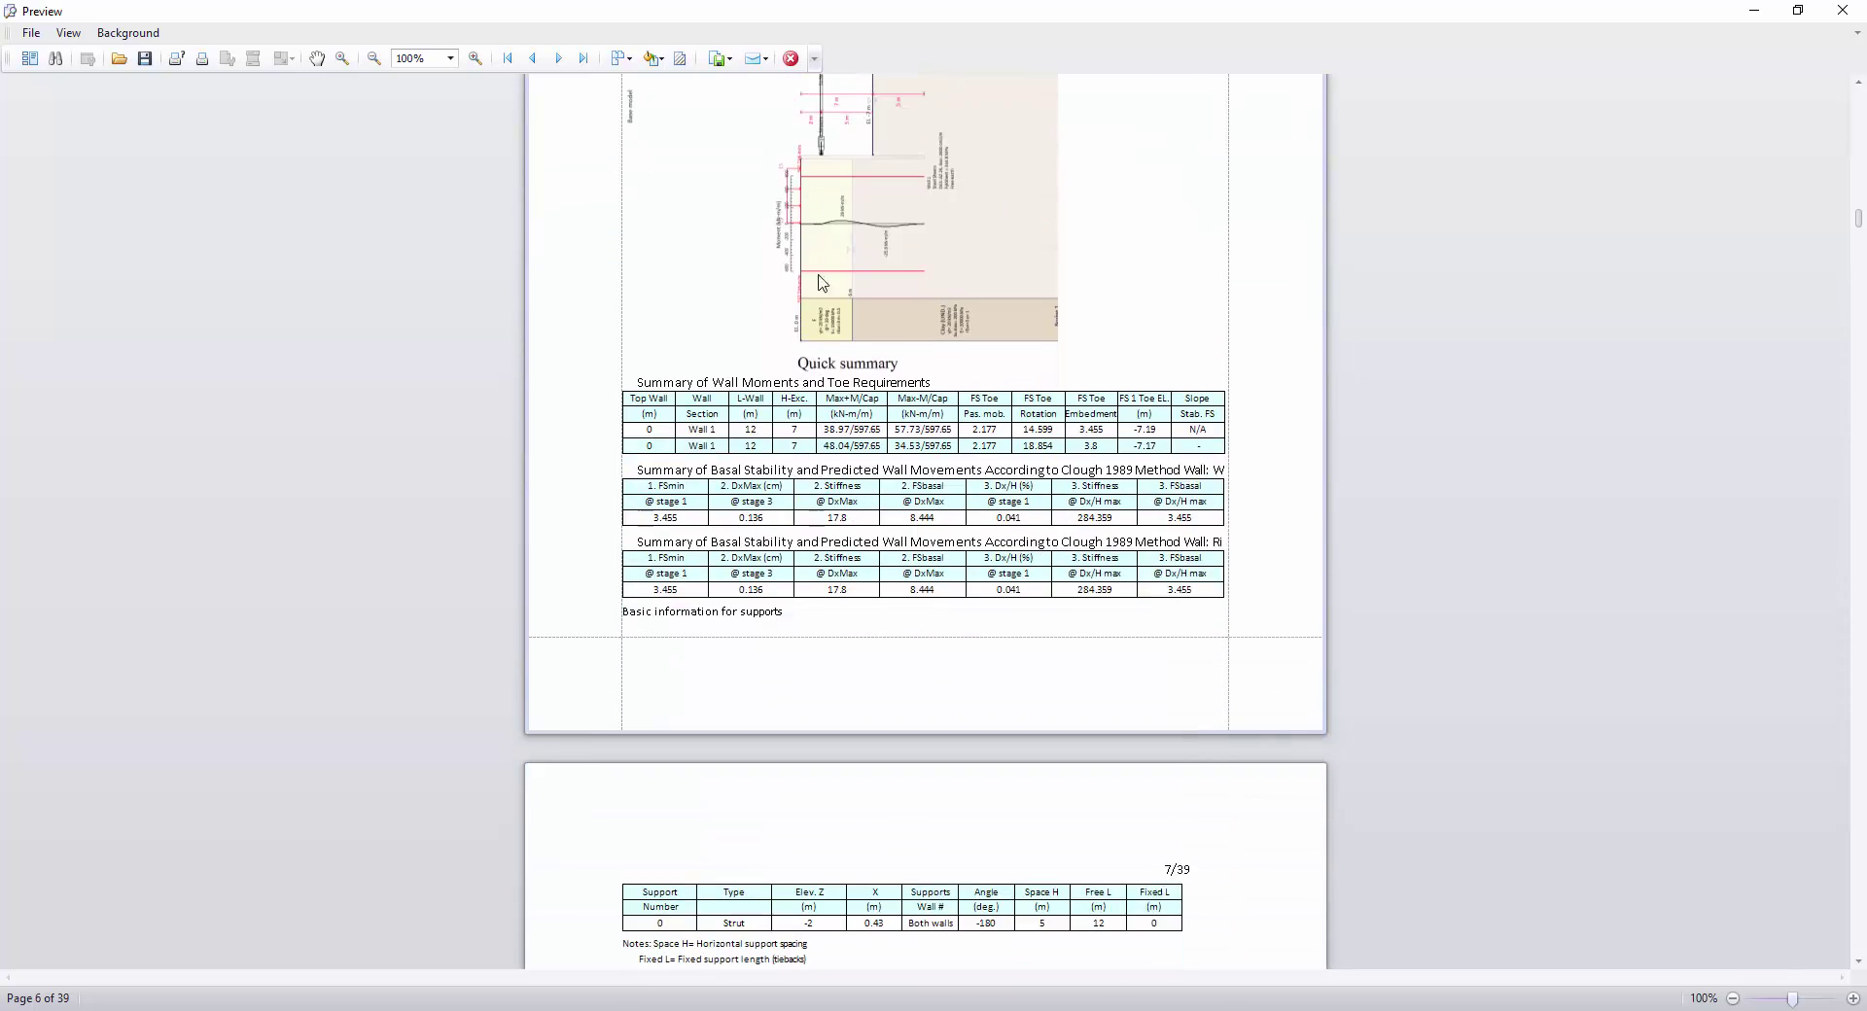
scroll(819, 282, up, 3)
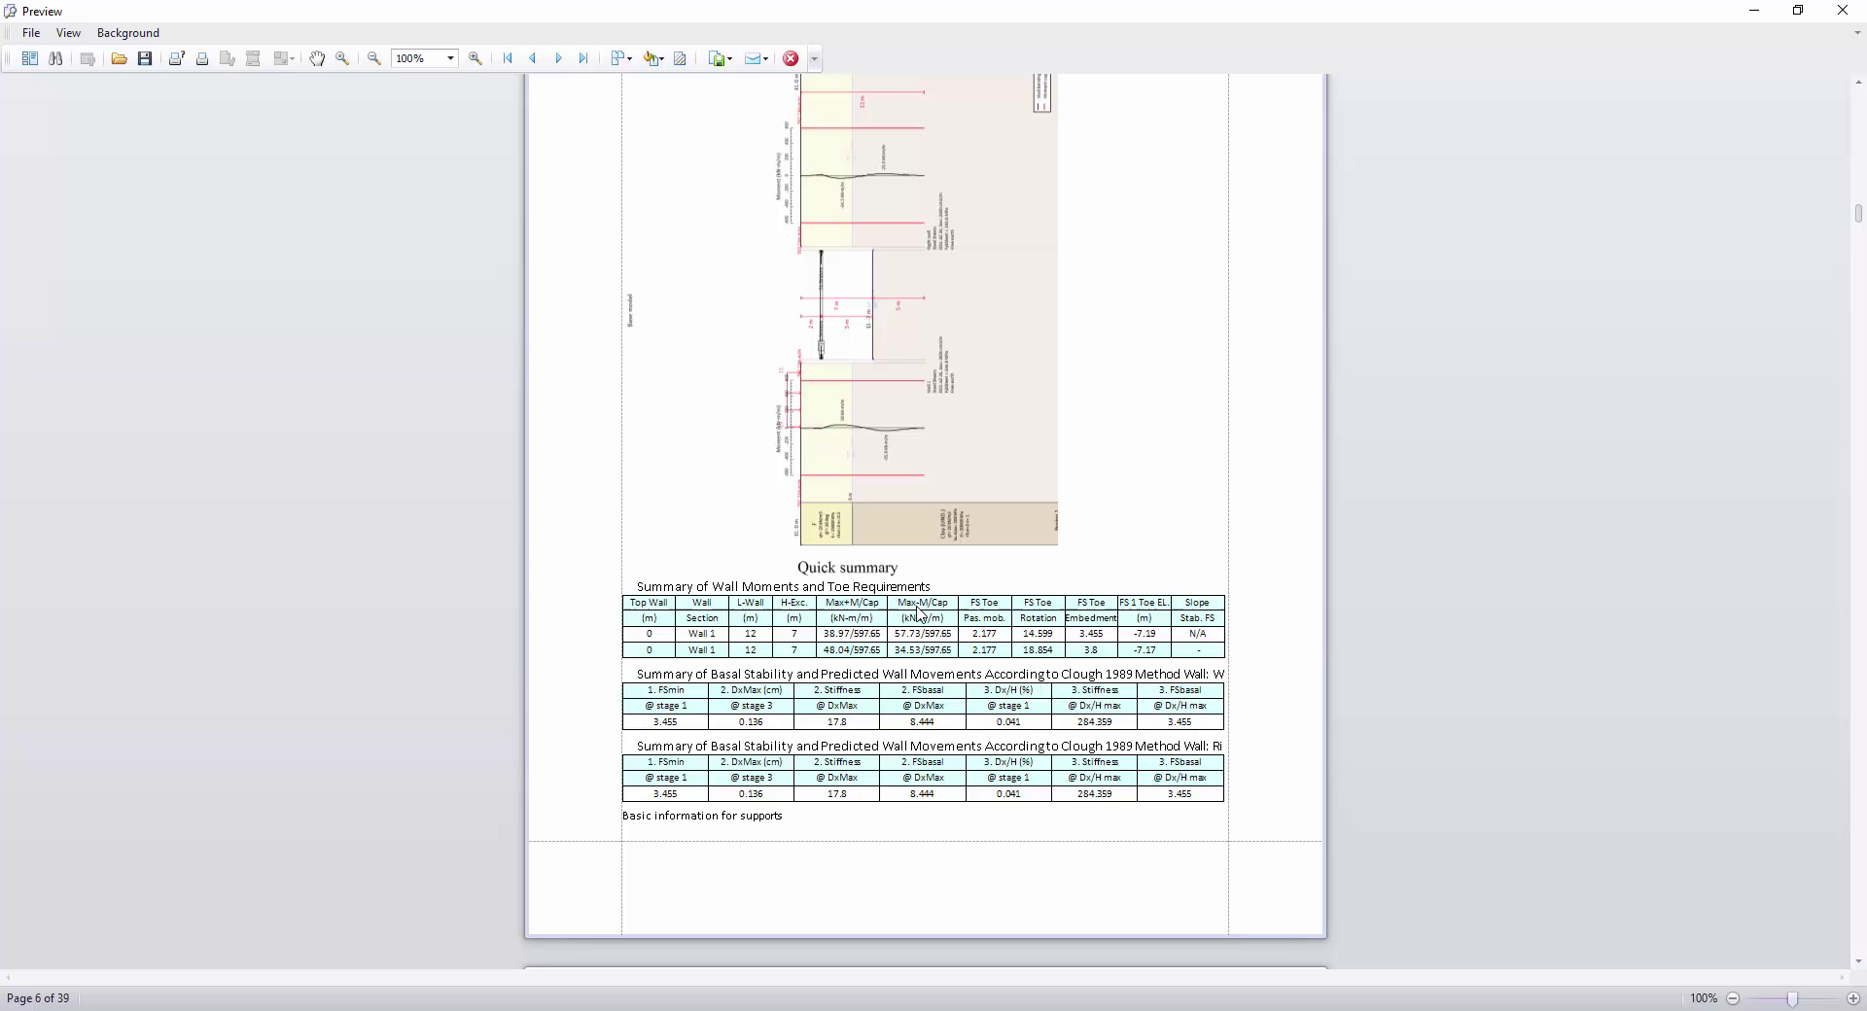
scroll(918, 611, down, 10)
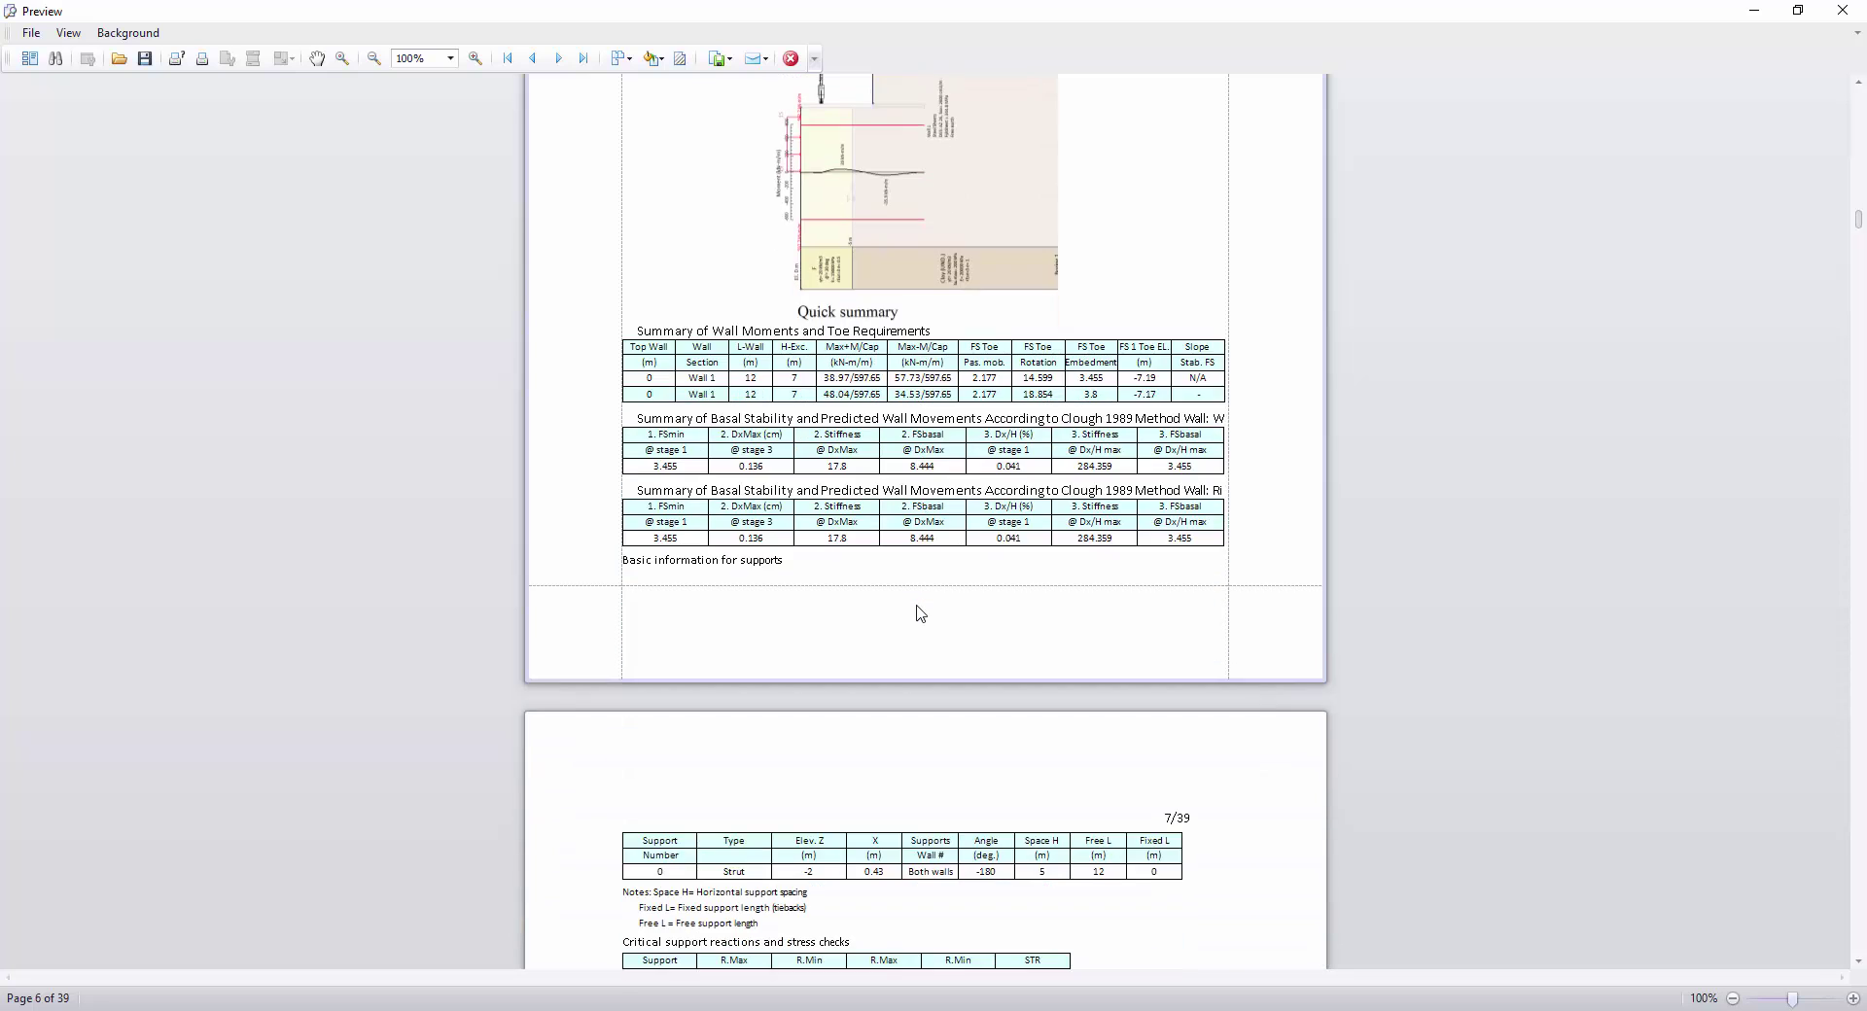
scroll(918, 610, down, 4)
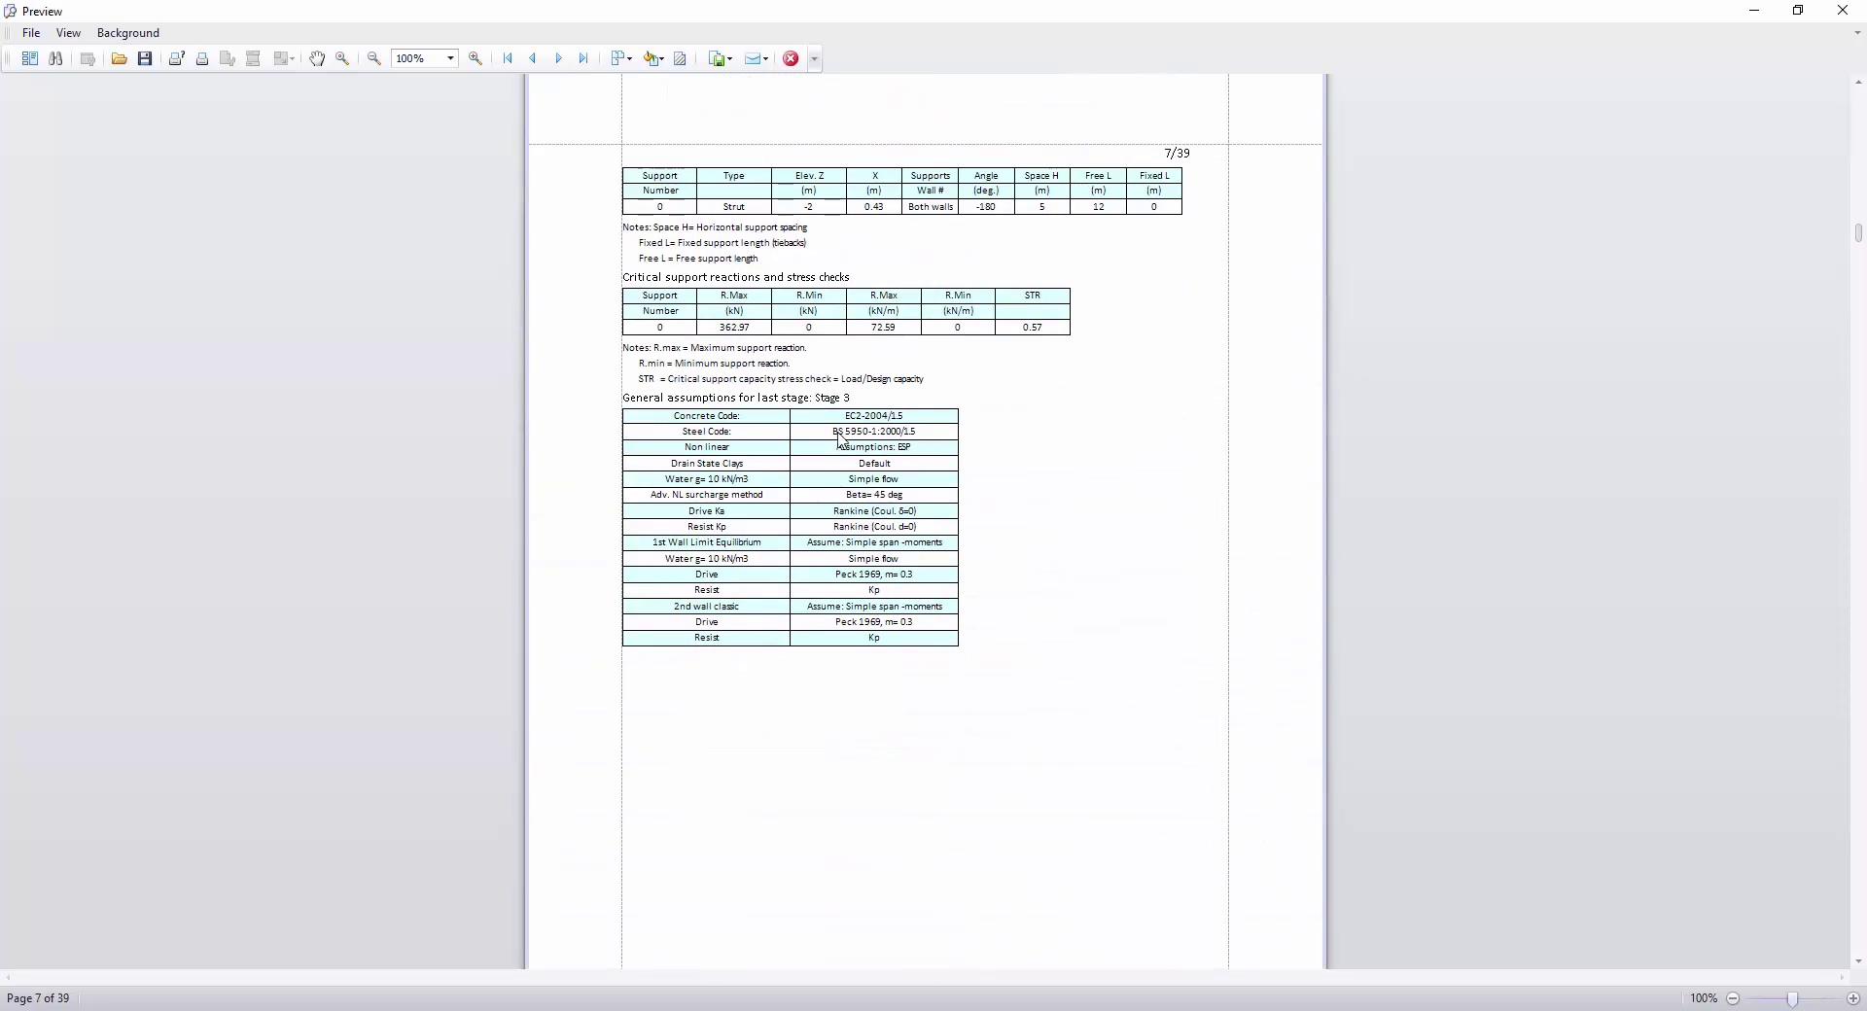
scroll(787, 480, down, 15)
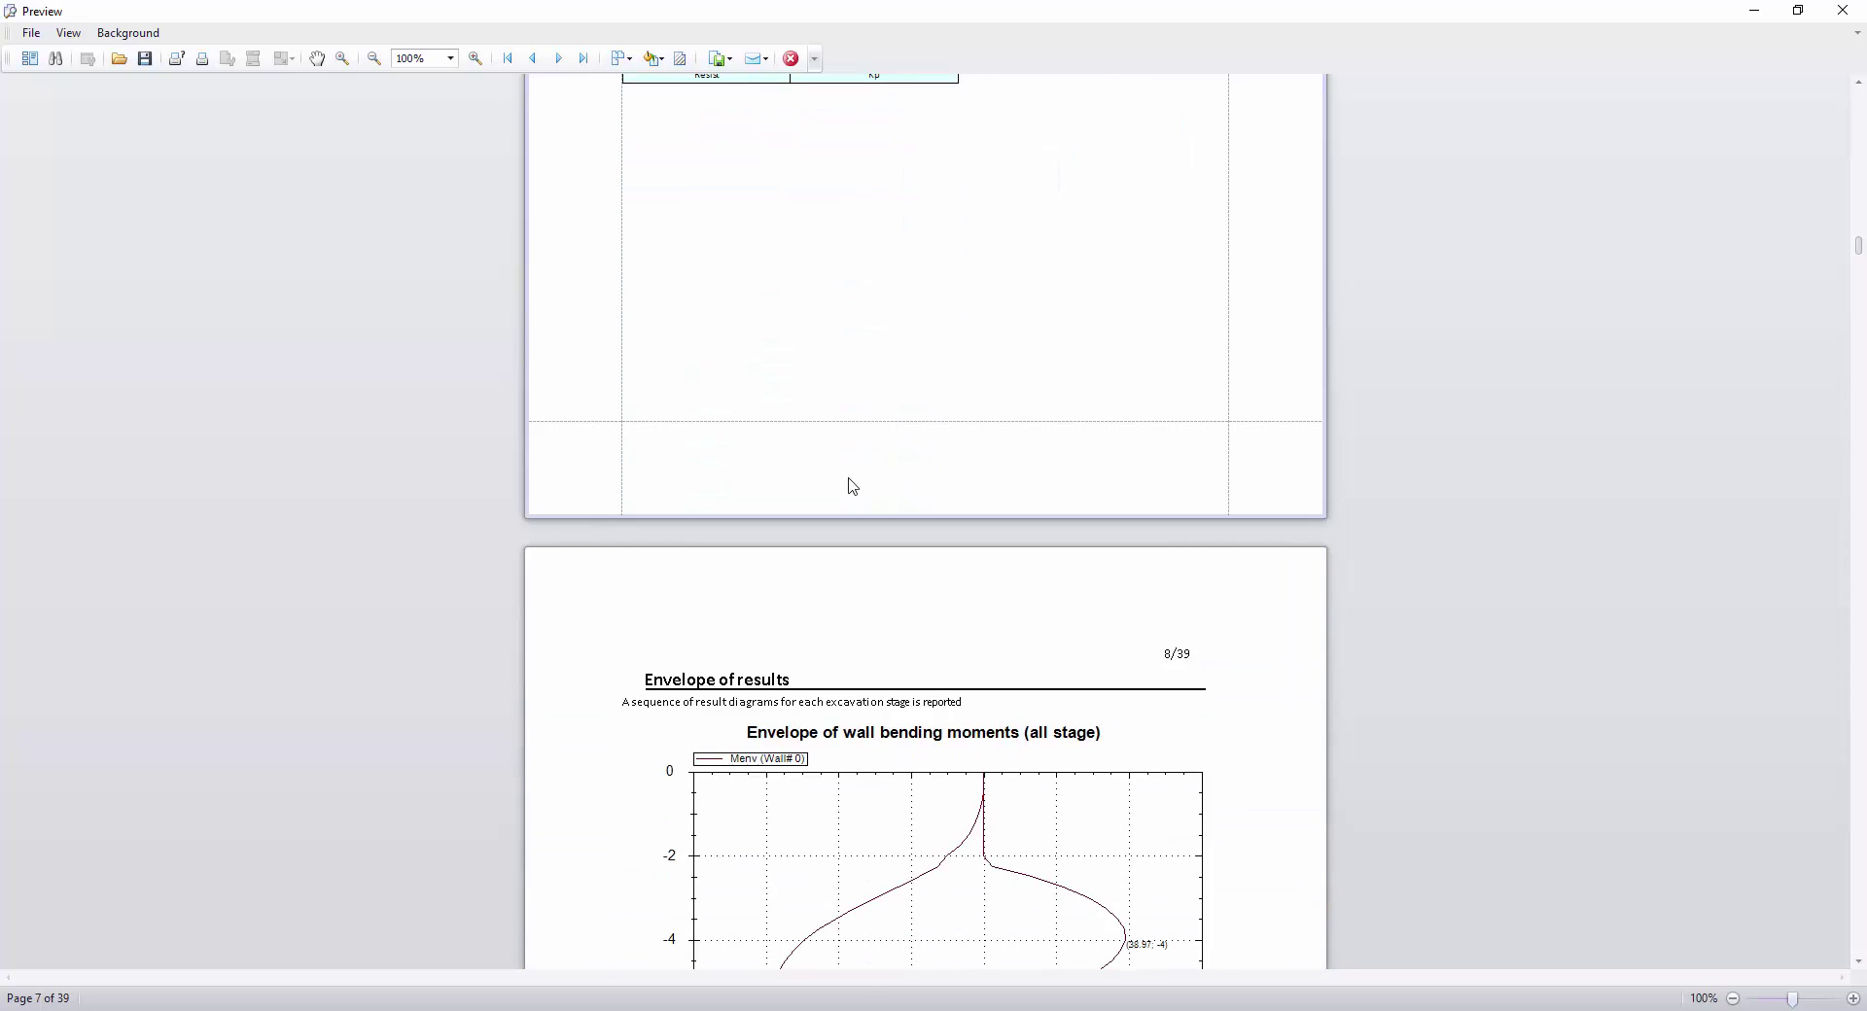
Step: Look through the report's result envelopes for wall bending moments and horizontal displacements of both walls
scroll(1855, 935, down, 20)
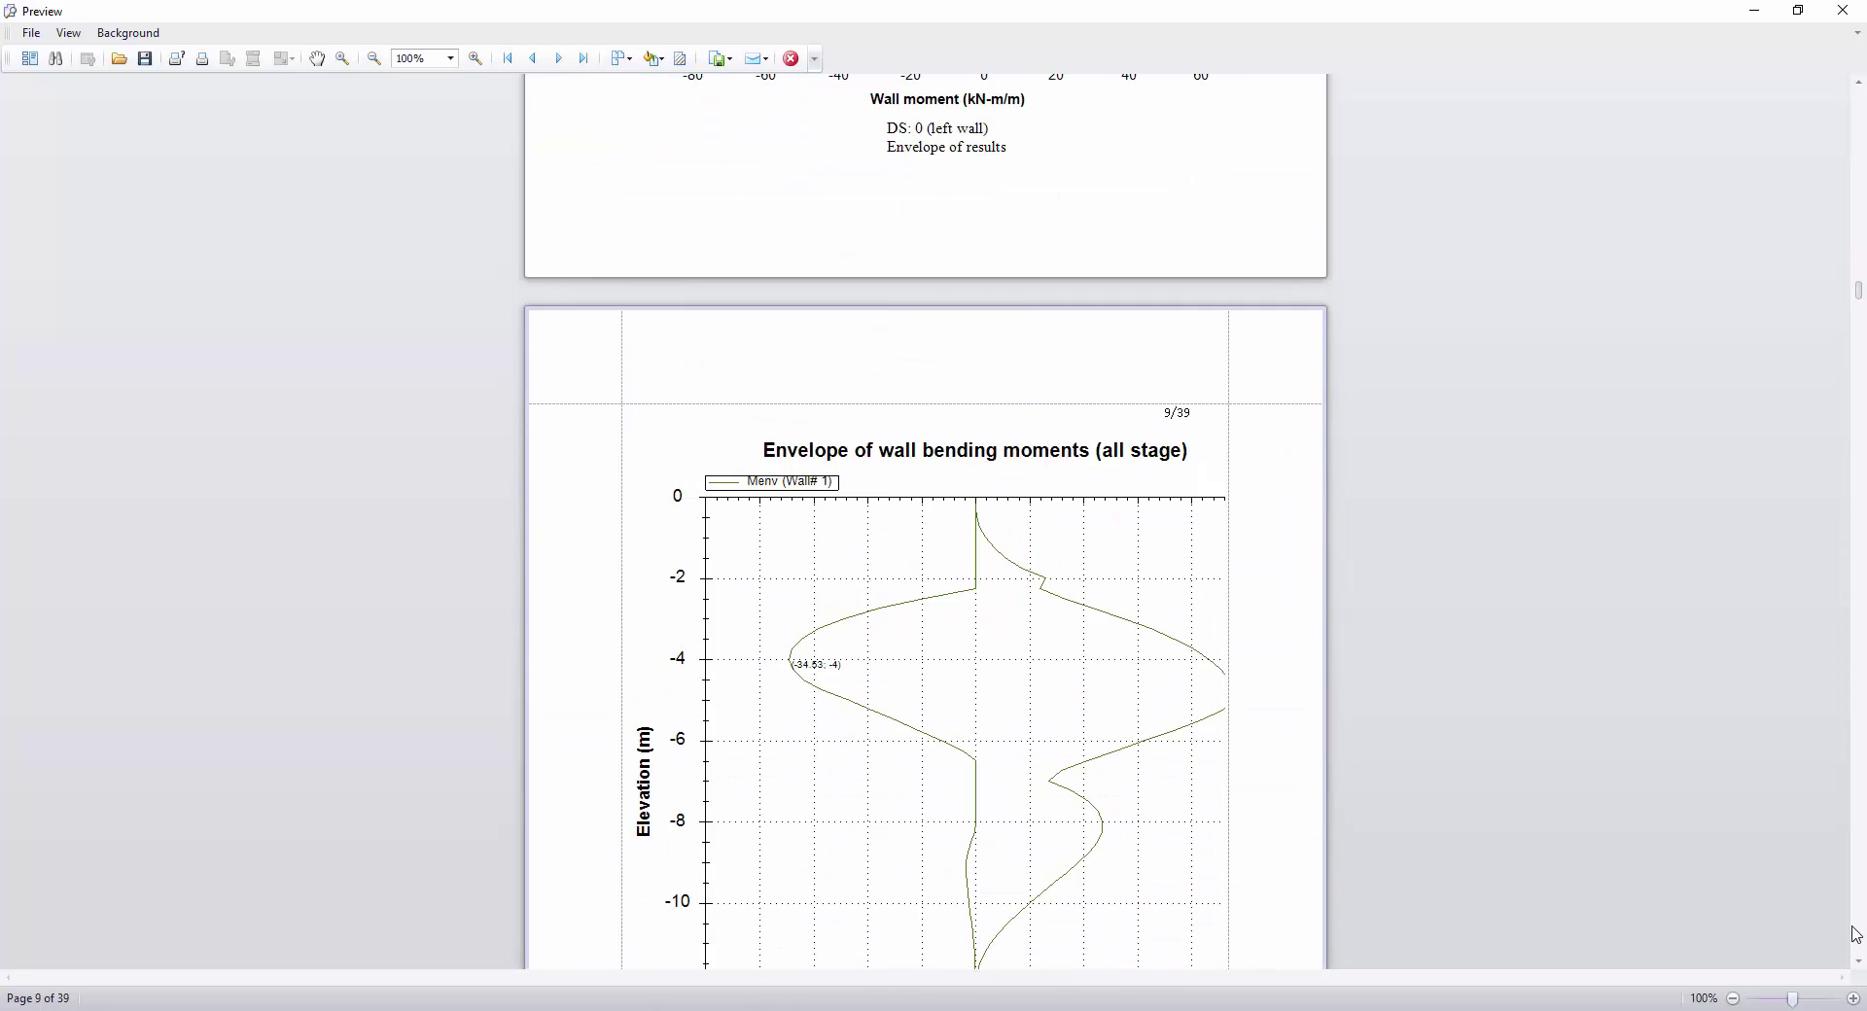
scroll(1859, 926, down, 20)
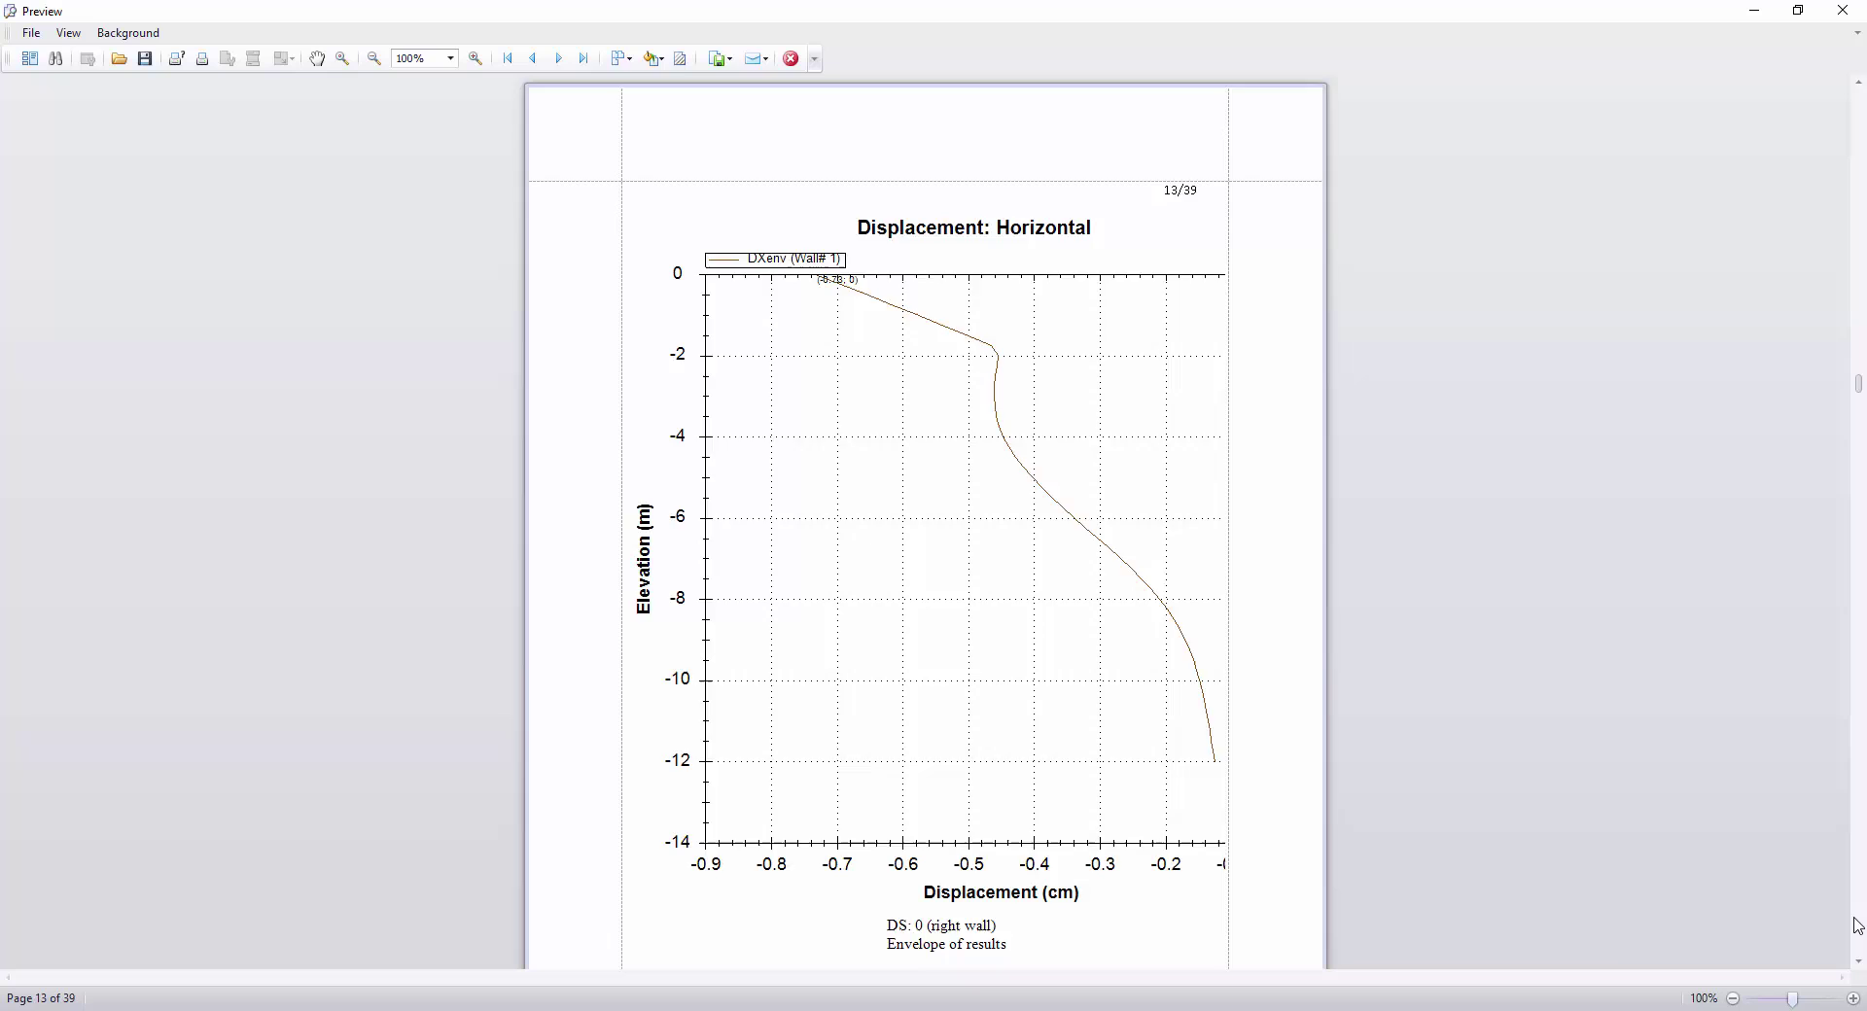
scroll(1264, 669, down, 20)
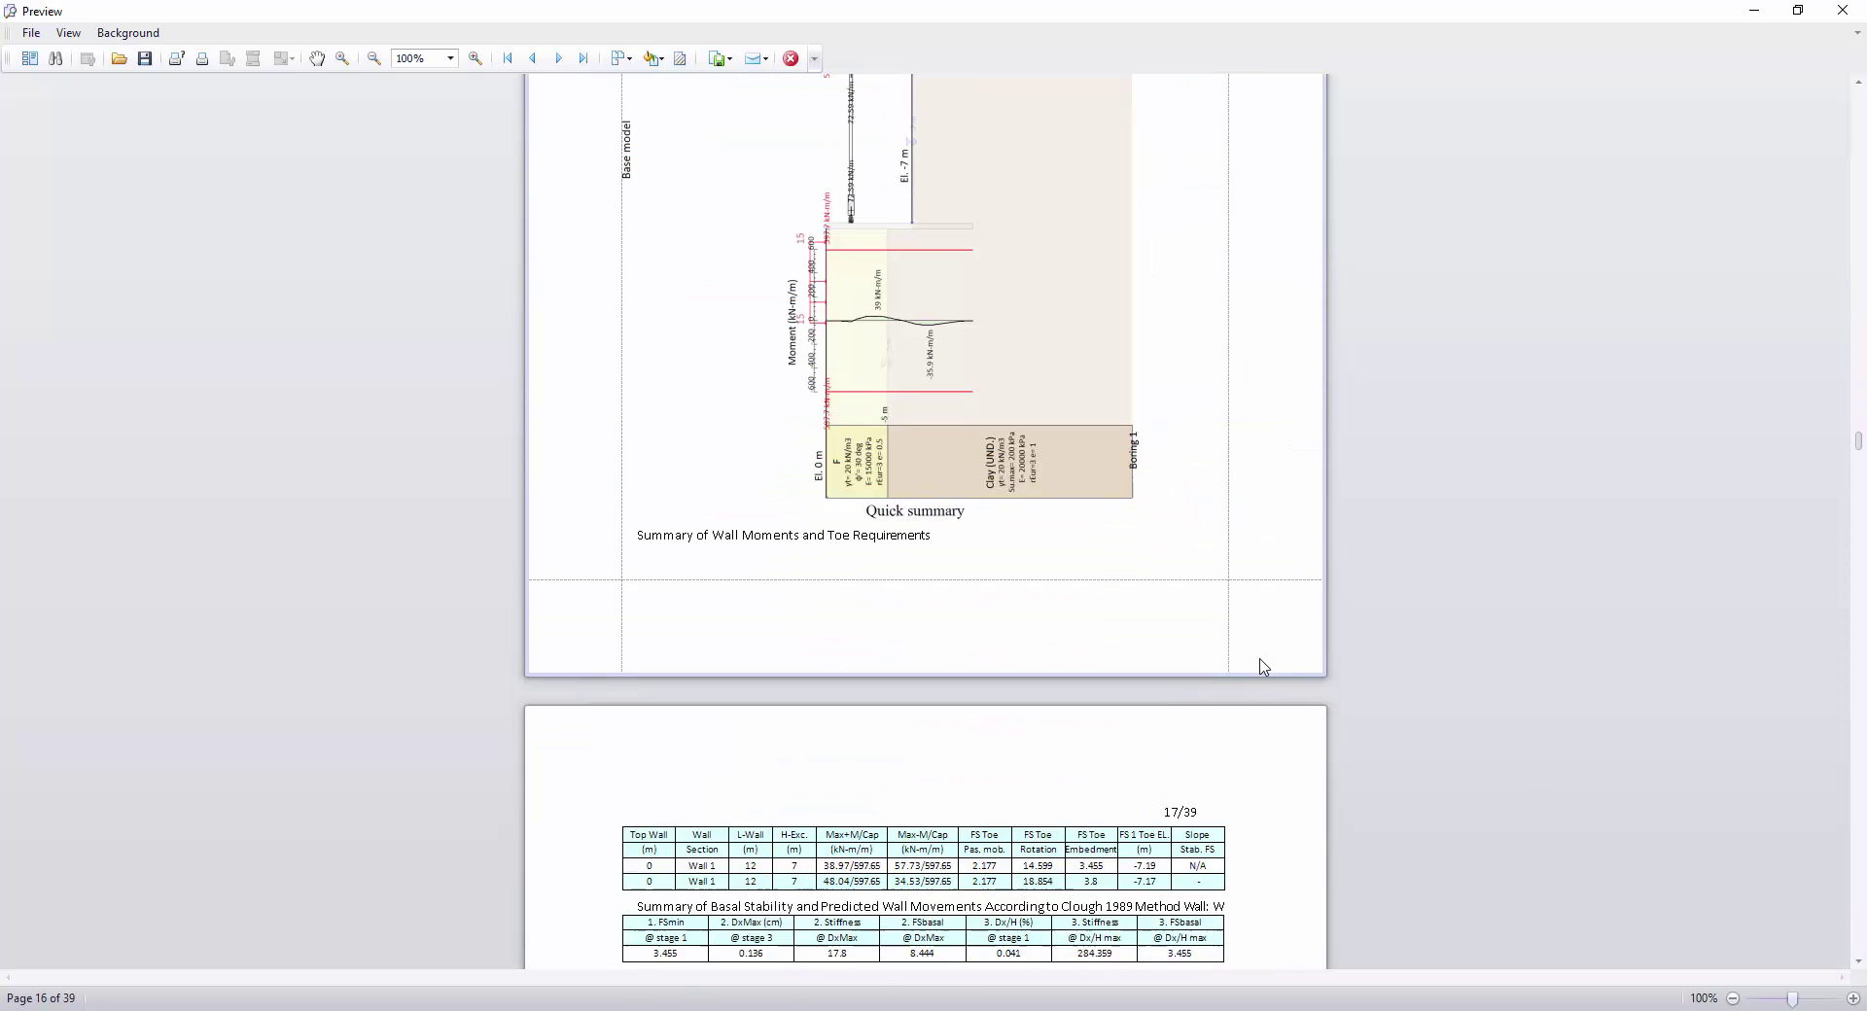
scroll(1860, 904, down, 20)
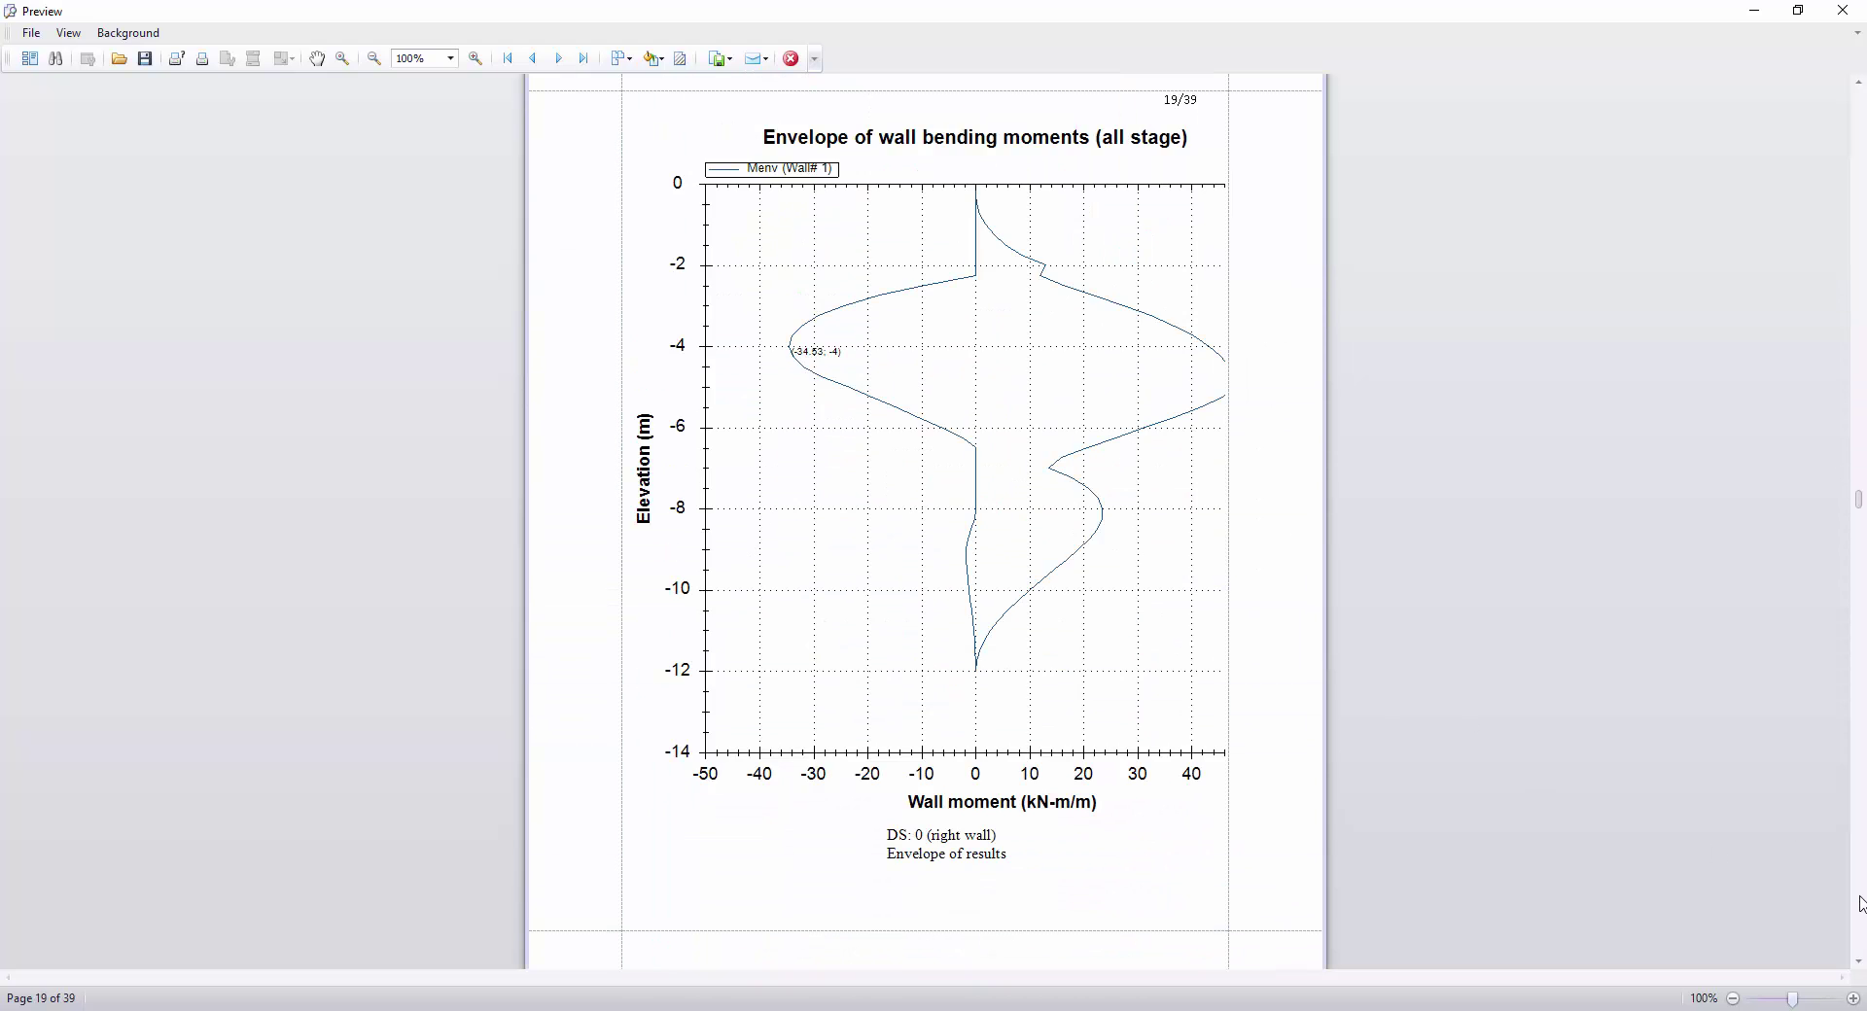
scroll(1861, 904, down, 20)
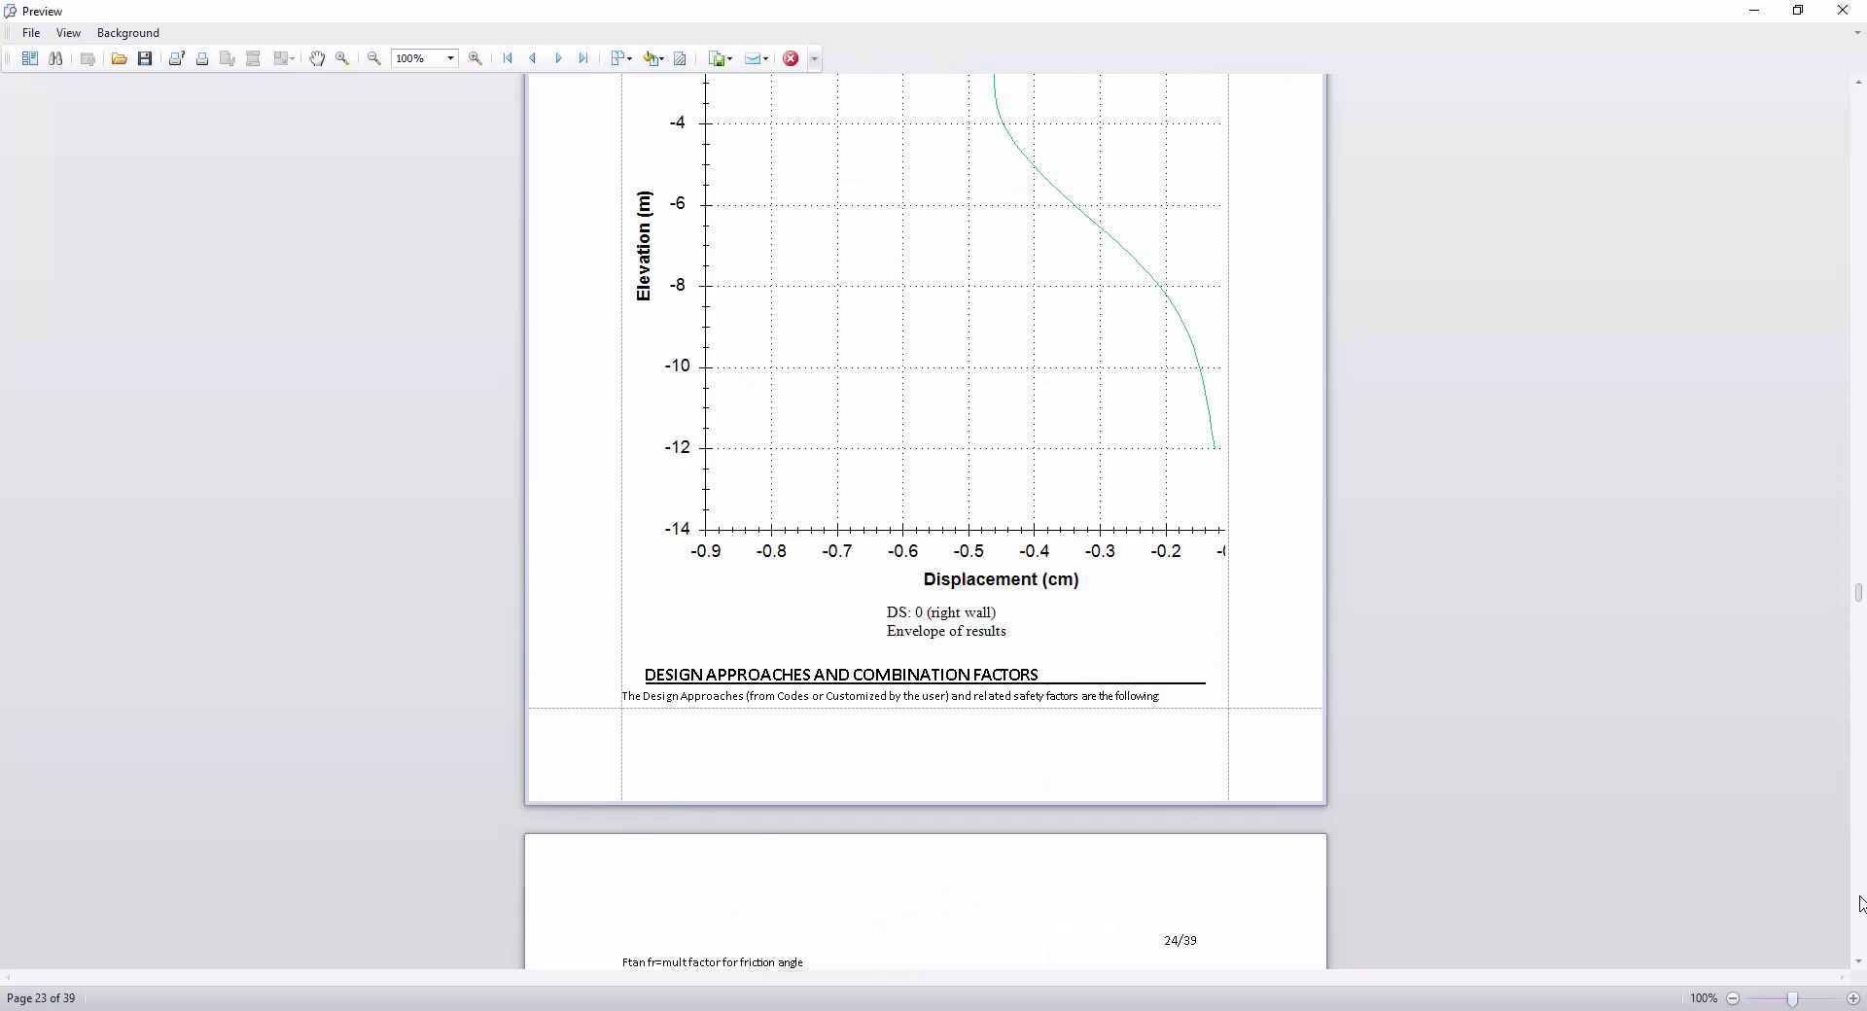
Step: Review the report's design factors, soil data, wall data, support properties and the Stage 0 result sketch
scroll(816, 673, up, 1)
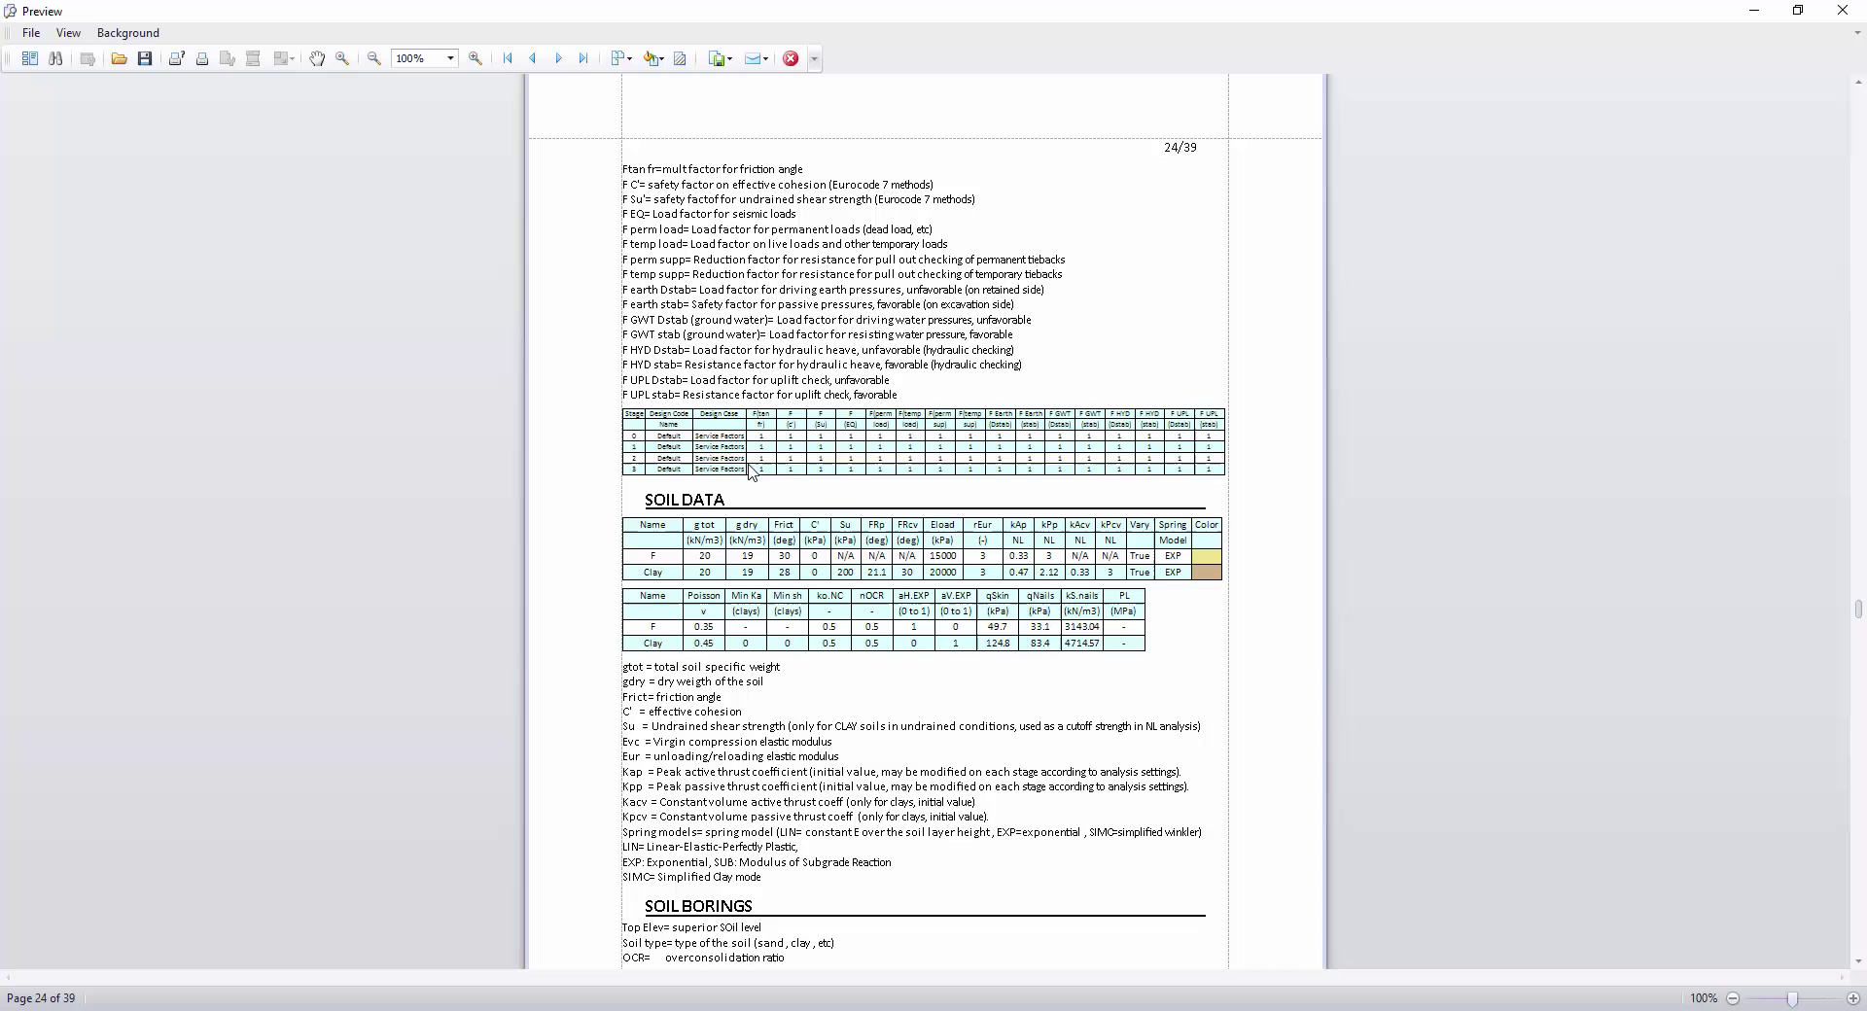
scroll(764, 593, down, 16)
scroll(838, 642, down, 7)
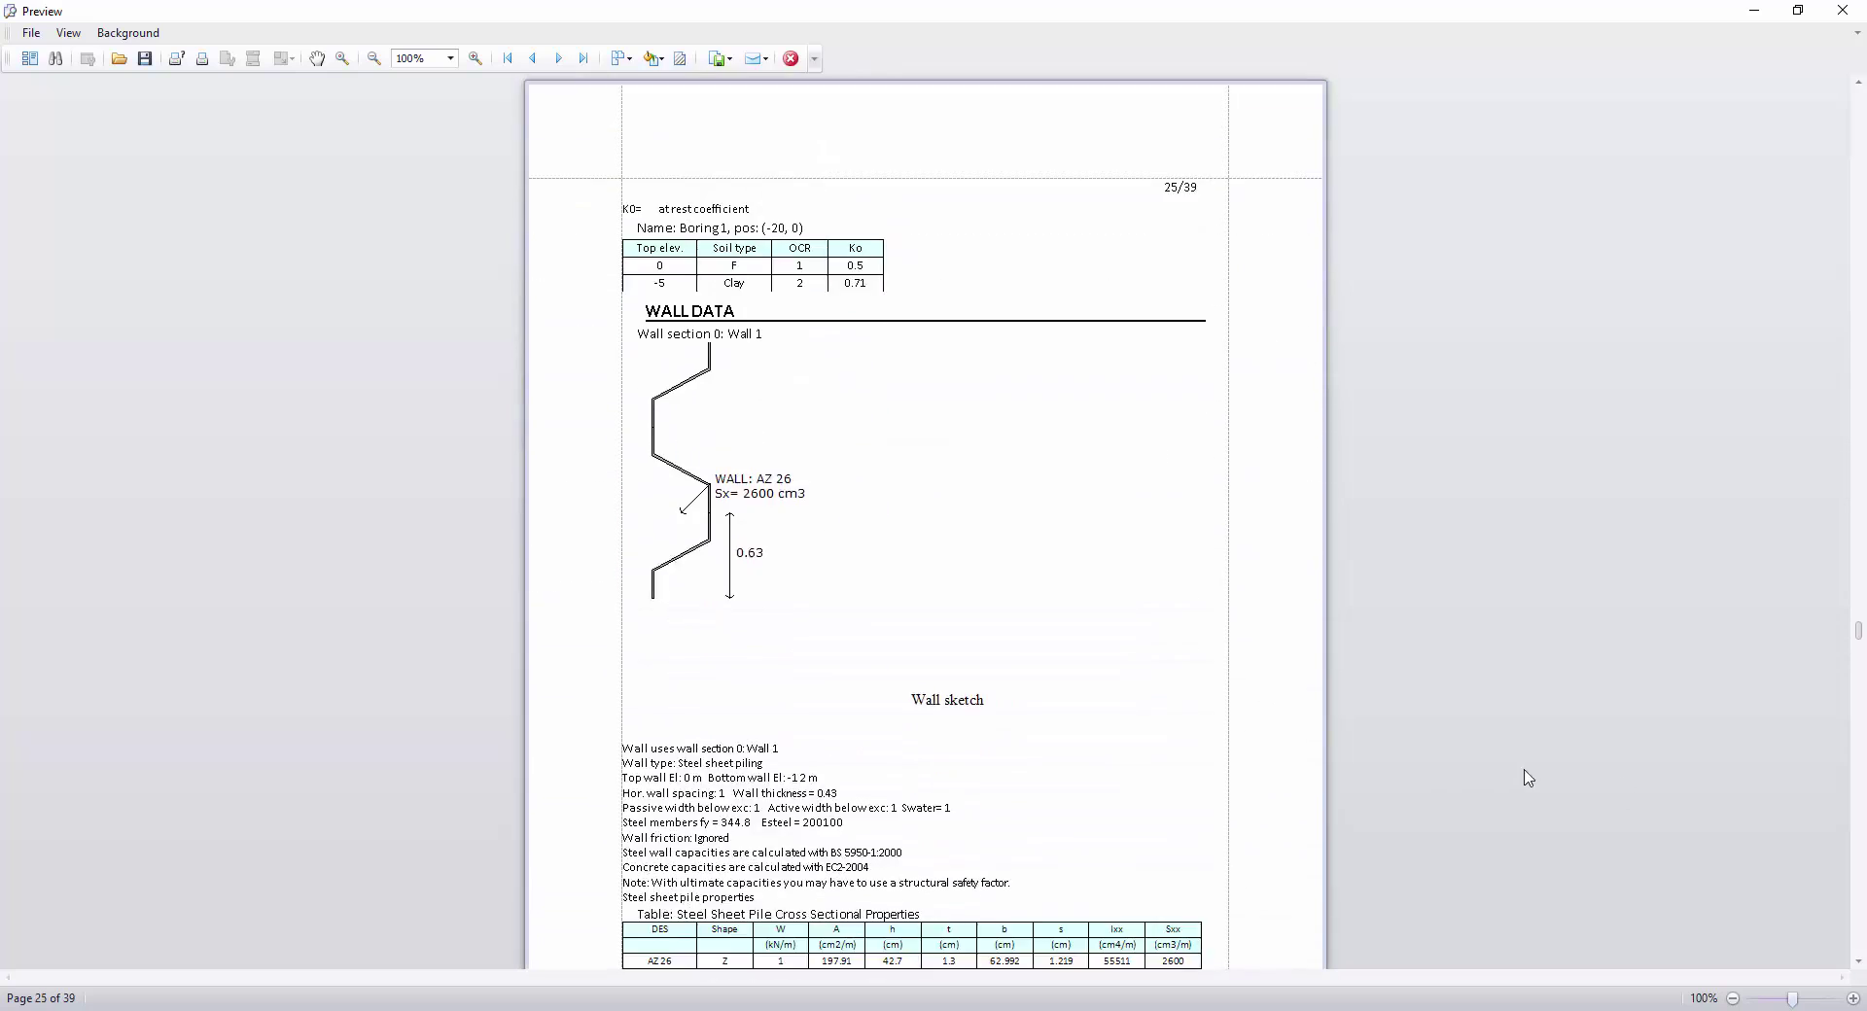
scroll(1860, 886, down, 20)
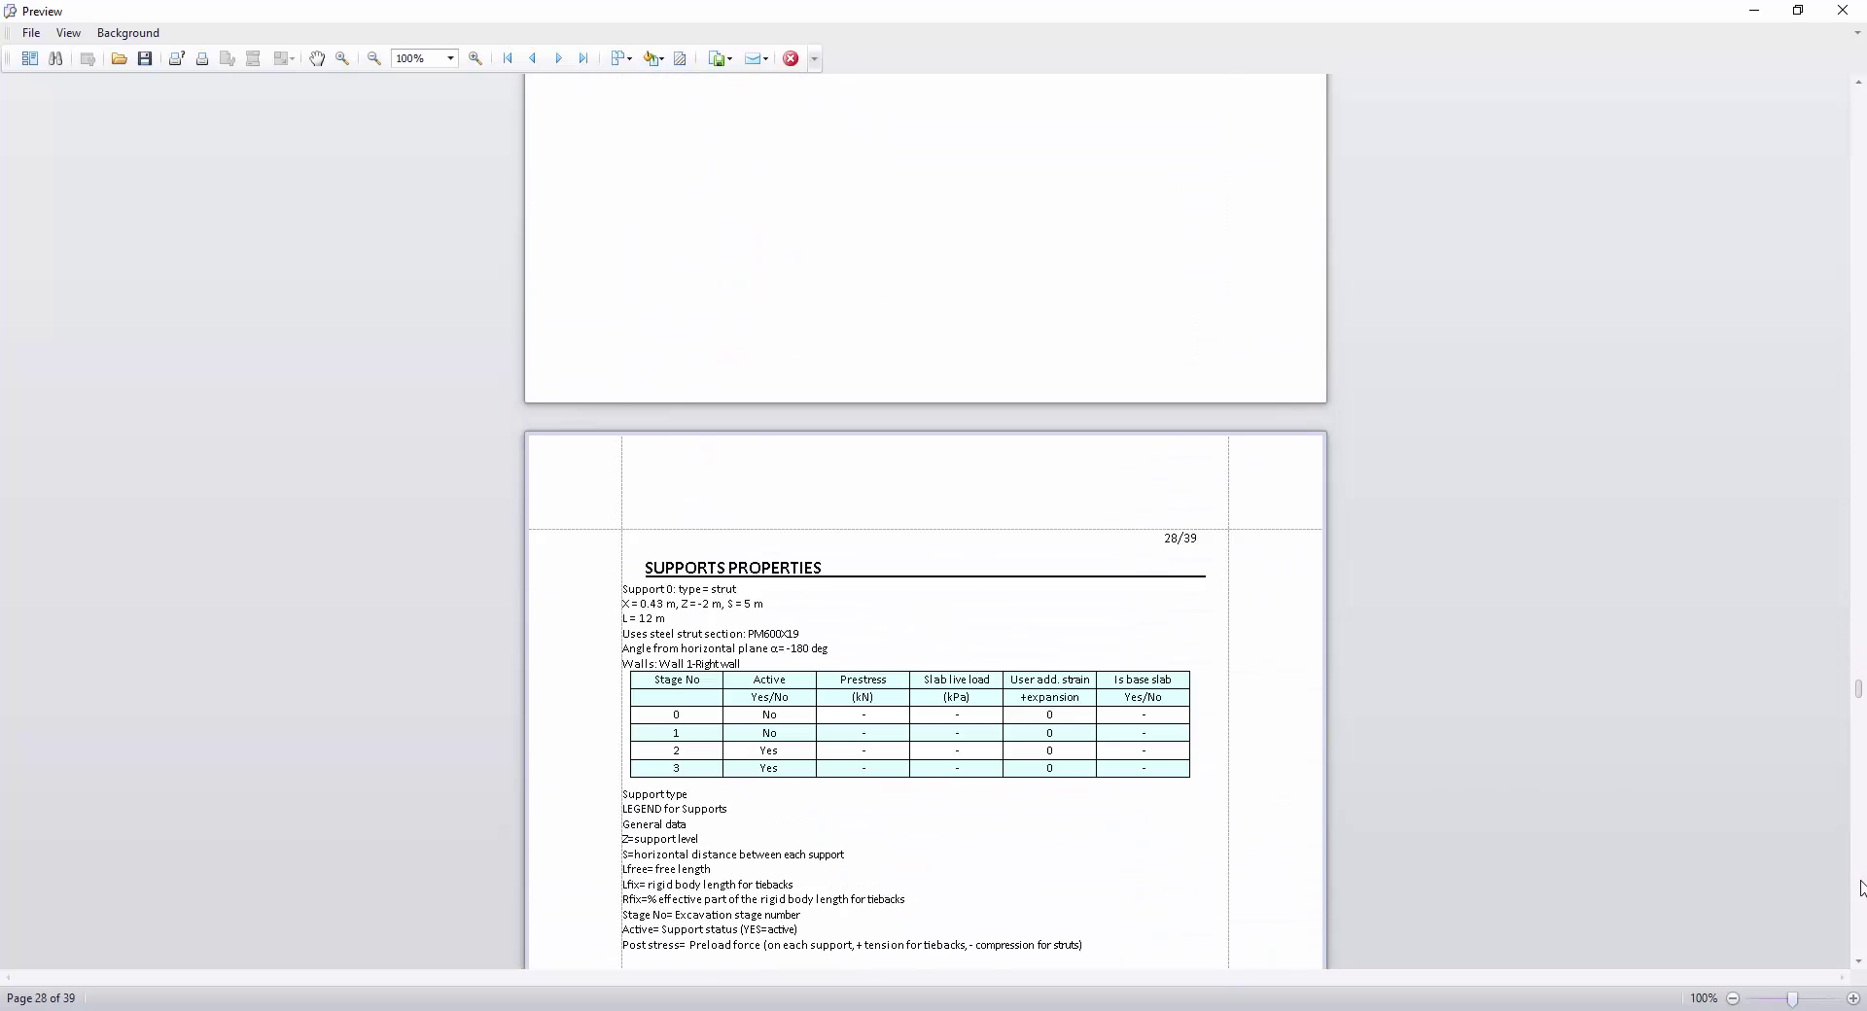
scroll(1860, 886, down, 18)
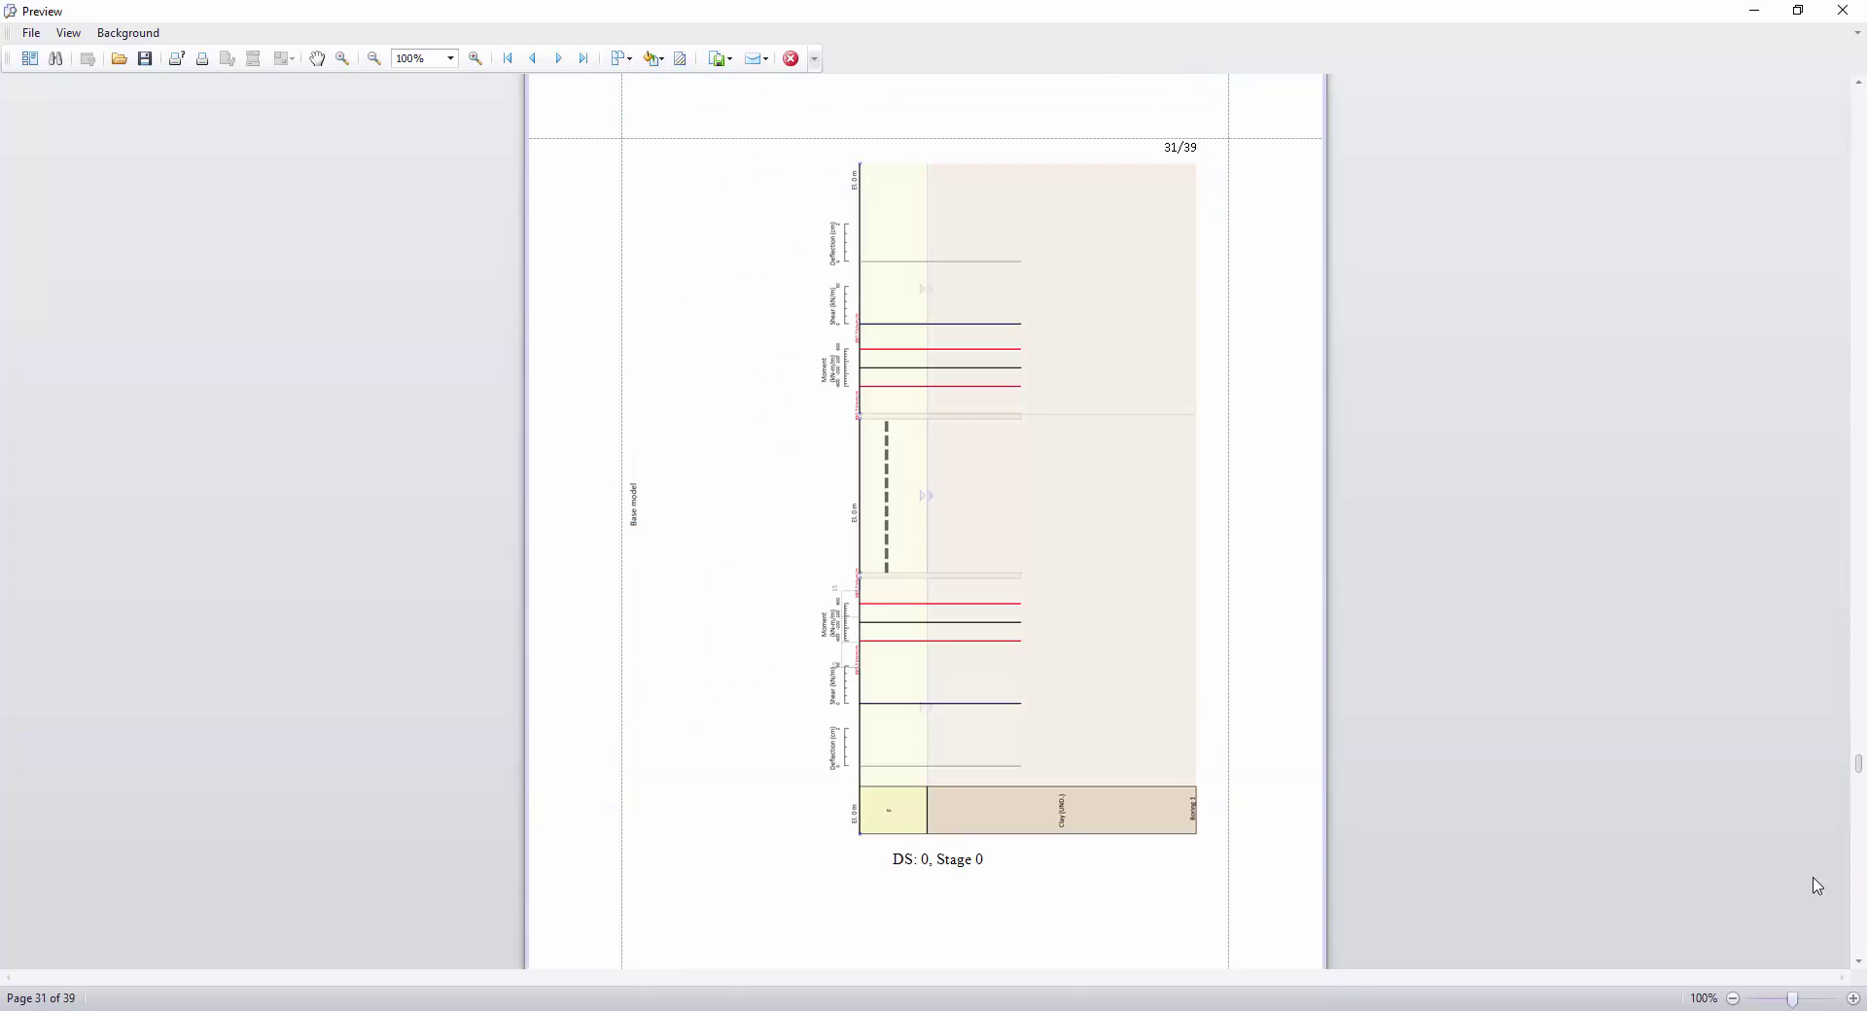
scroll(843, 620, up, 1)
scroll(959, 558, down, 3)
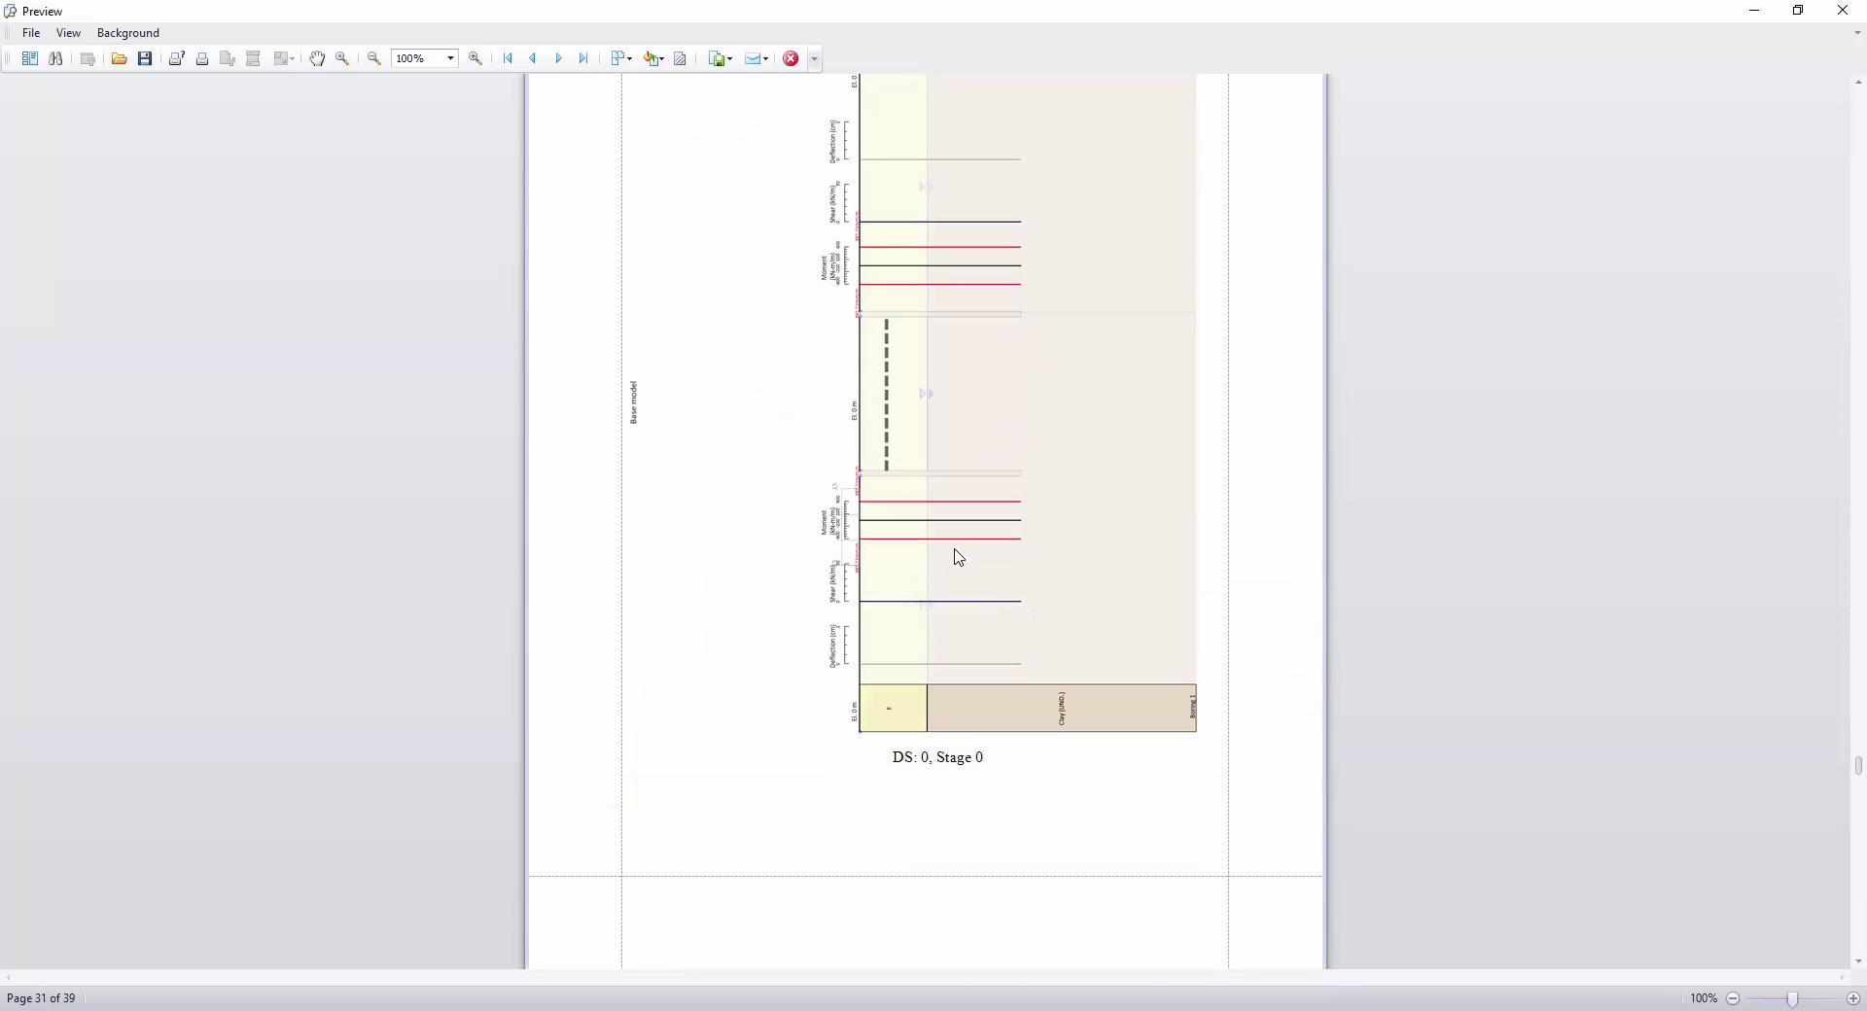
Step: Review the report's result sketches from Stage 0 through Stage 3, including wall moments, shears, deflections and pressures
scroll(965, 547, down, 19)
scroll(896, 409, up, 2)
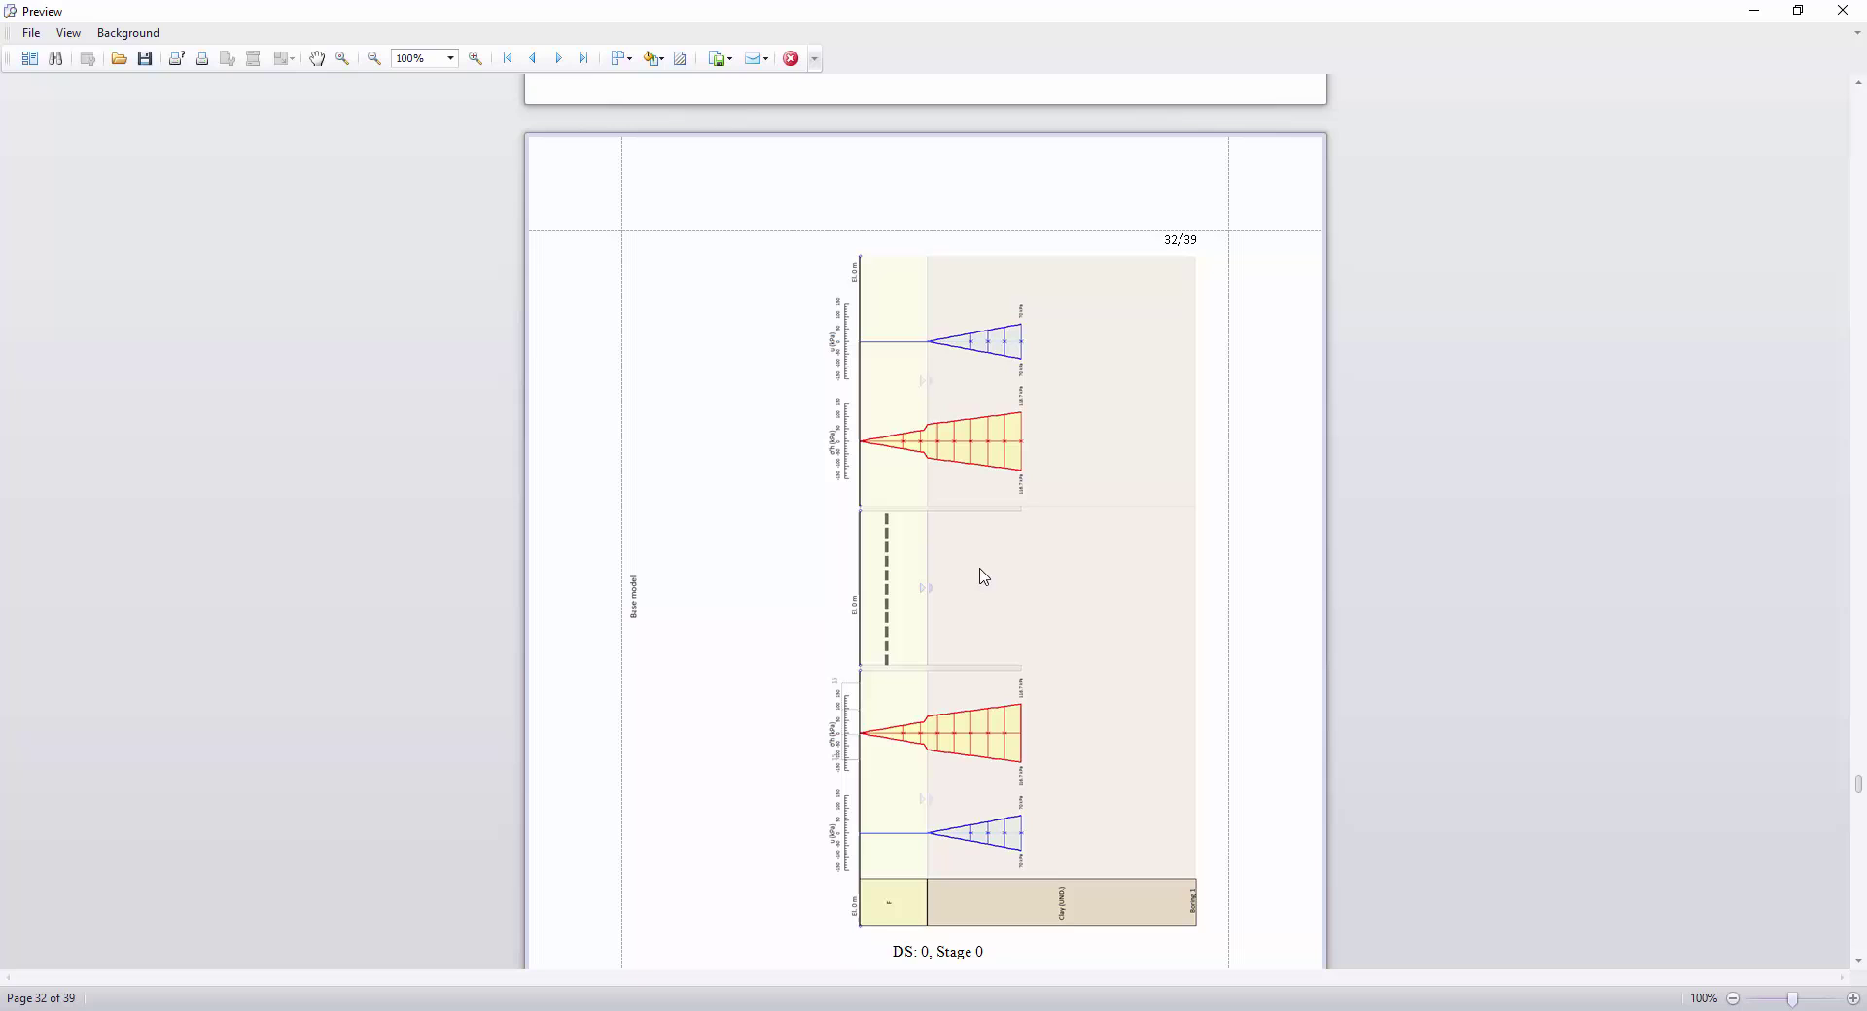
click(1859, 893)
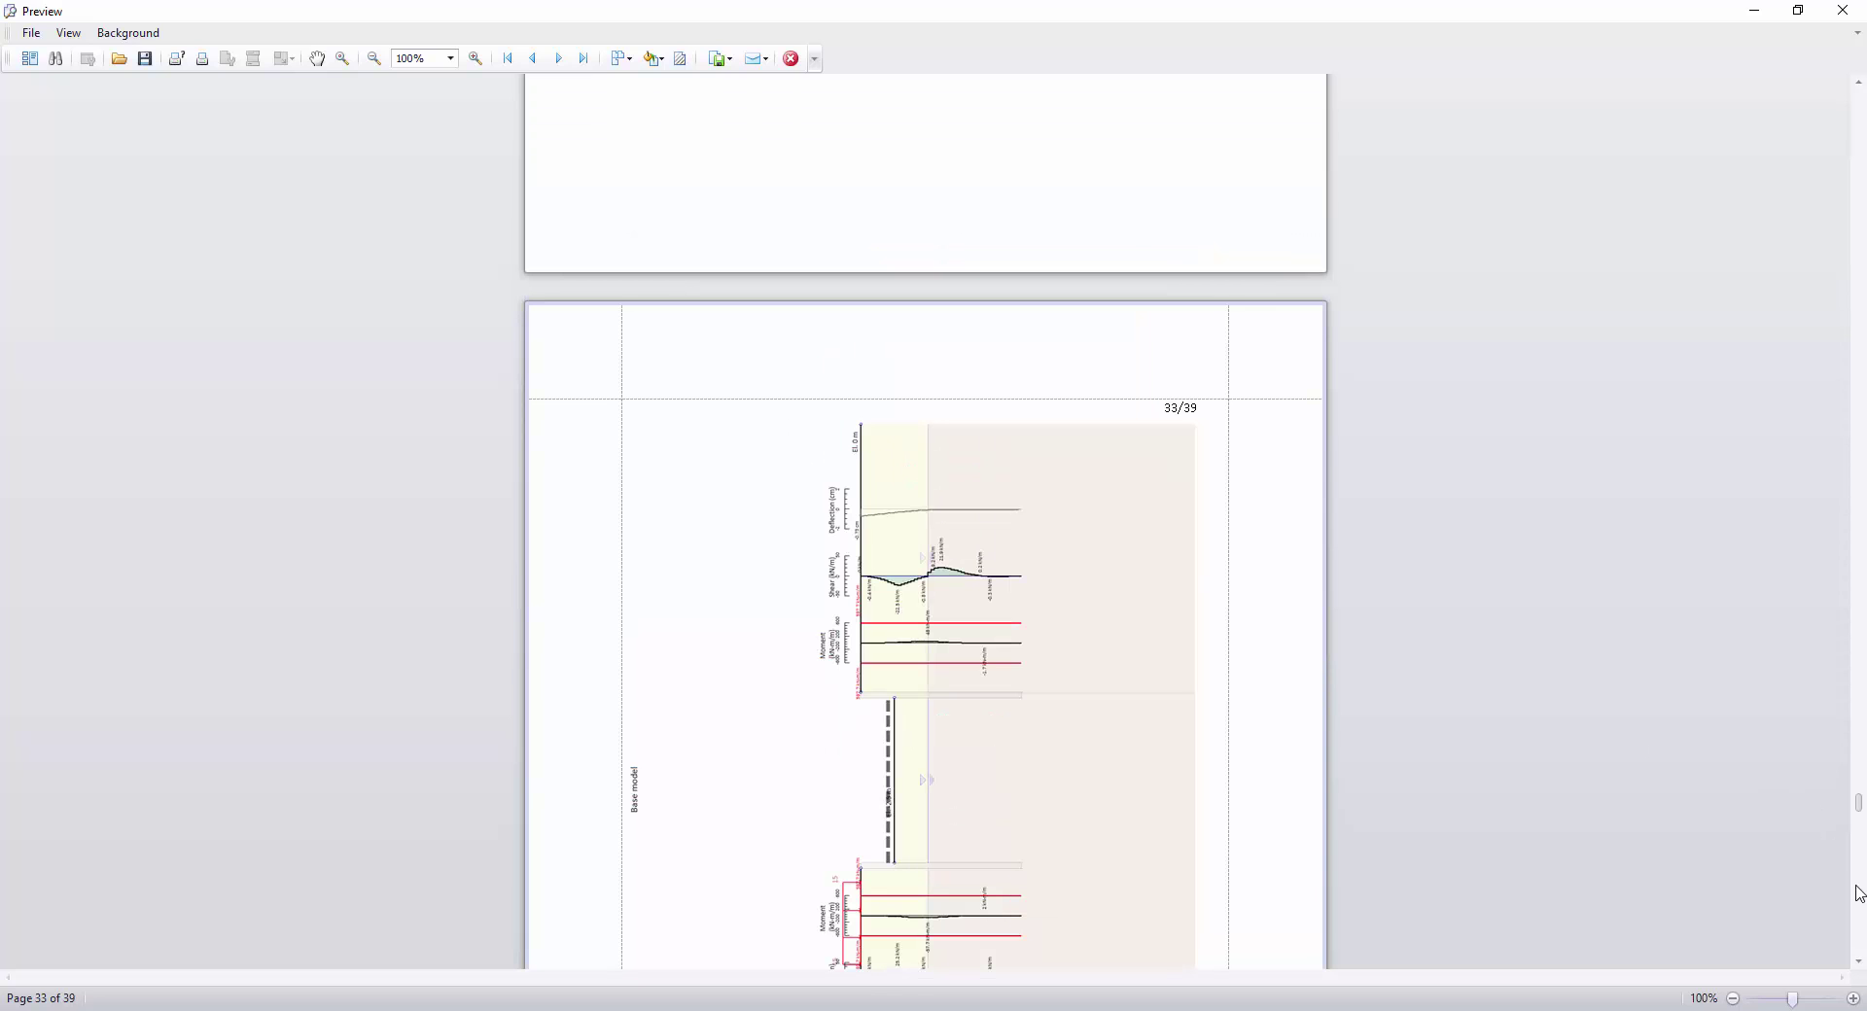
click(1859, 893)
click(1859, 892)
click(1859, 892)
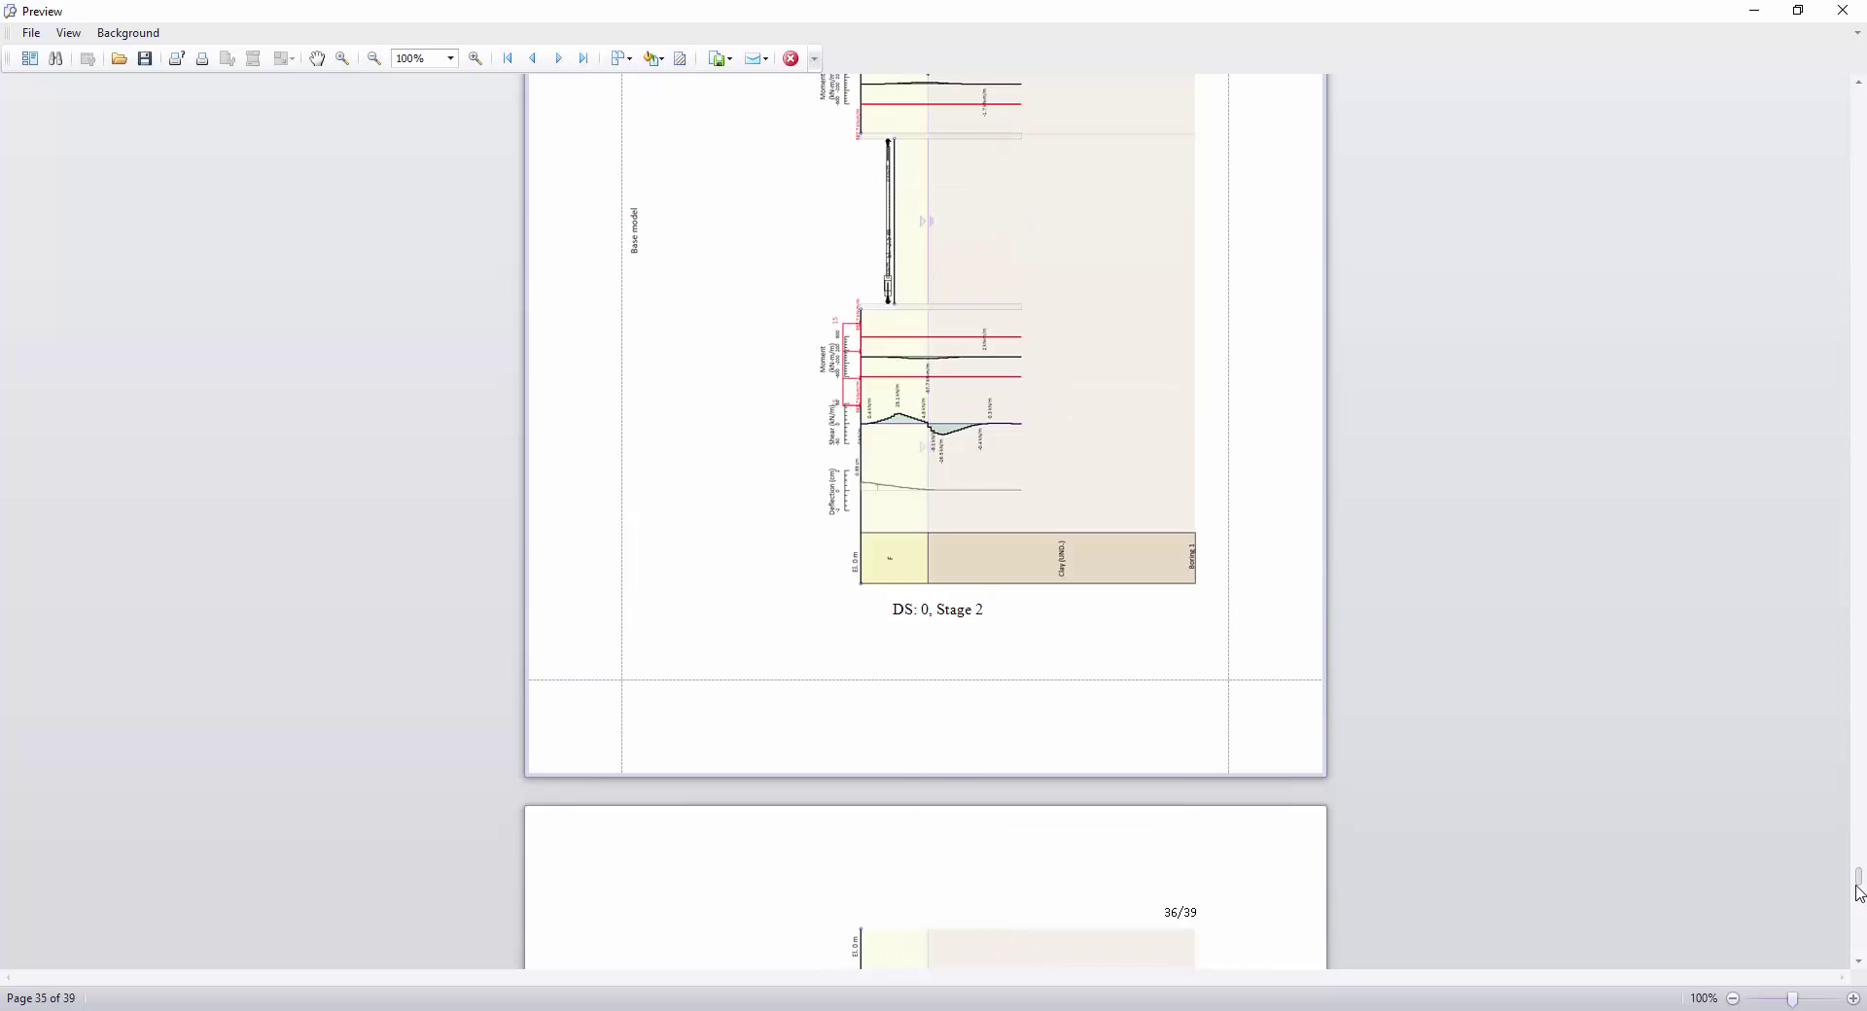
click(1859, 892)
click(1856, 924)
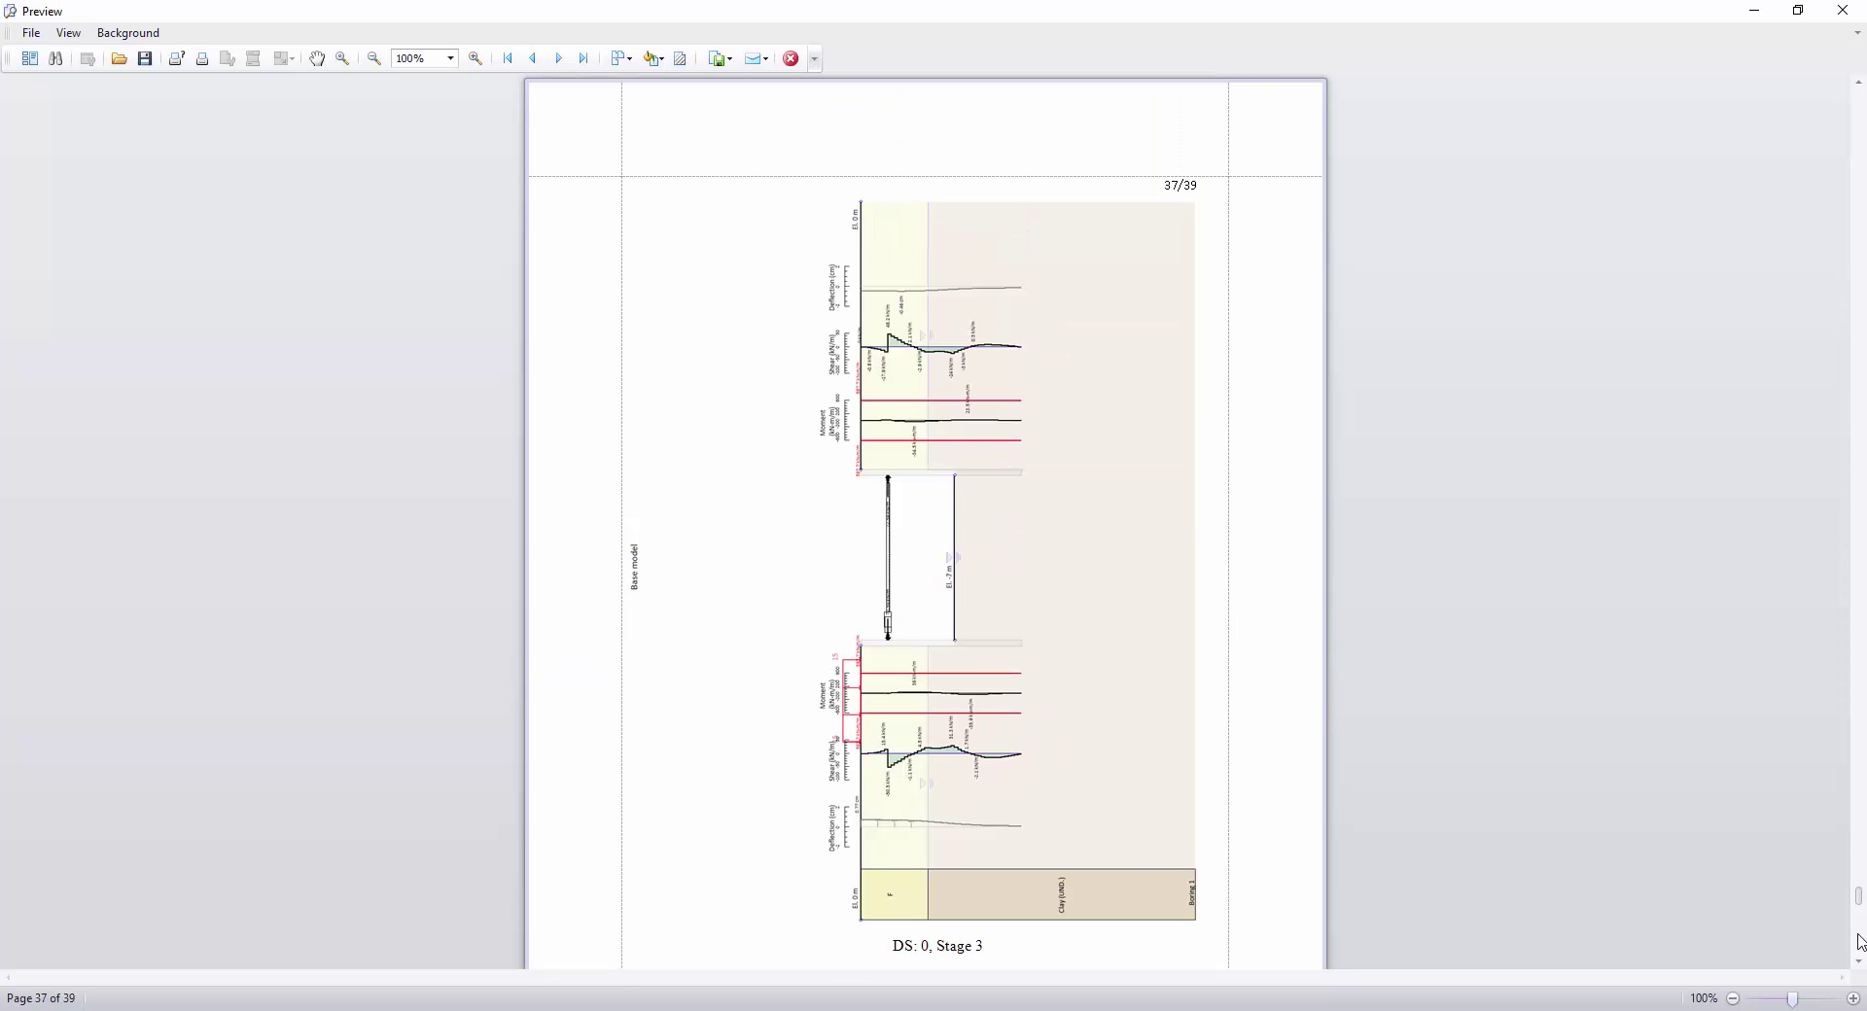
scroll(1754, 242, down, 3)
Step: Close the report preview, the Report Manager and the analysis summary tables to return to the model
click(1843, 10)
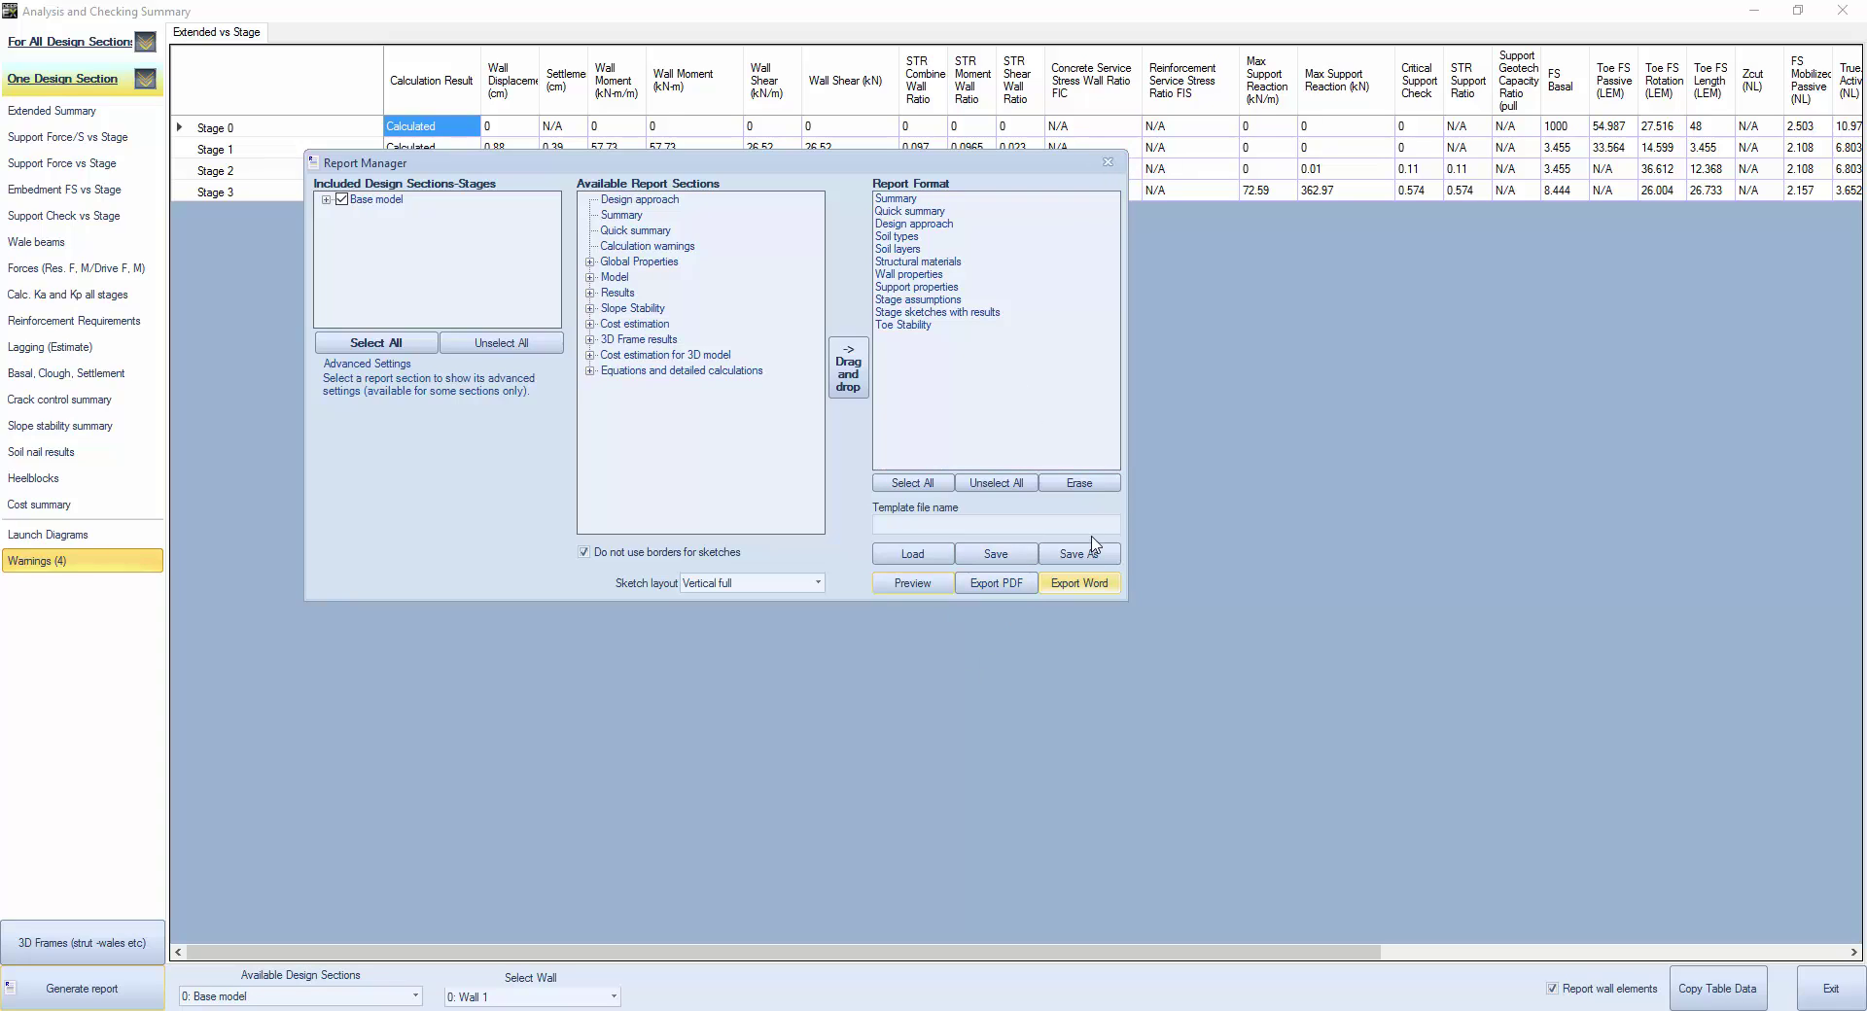
click(1105, 163)
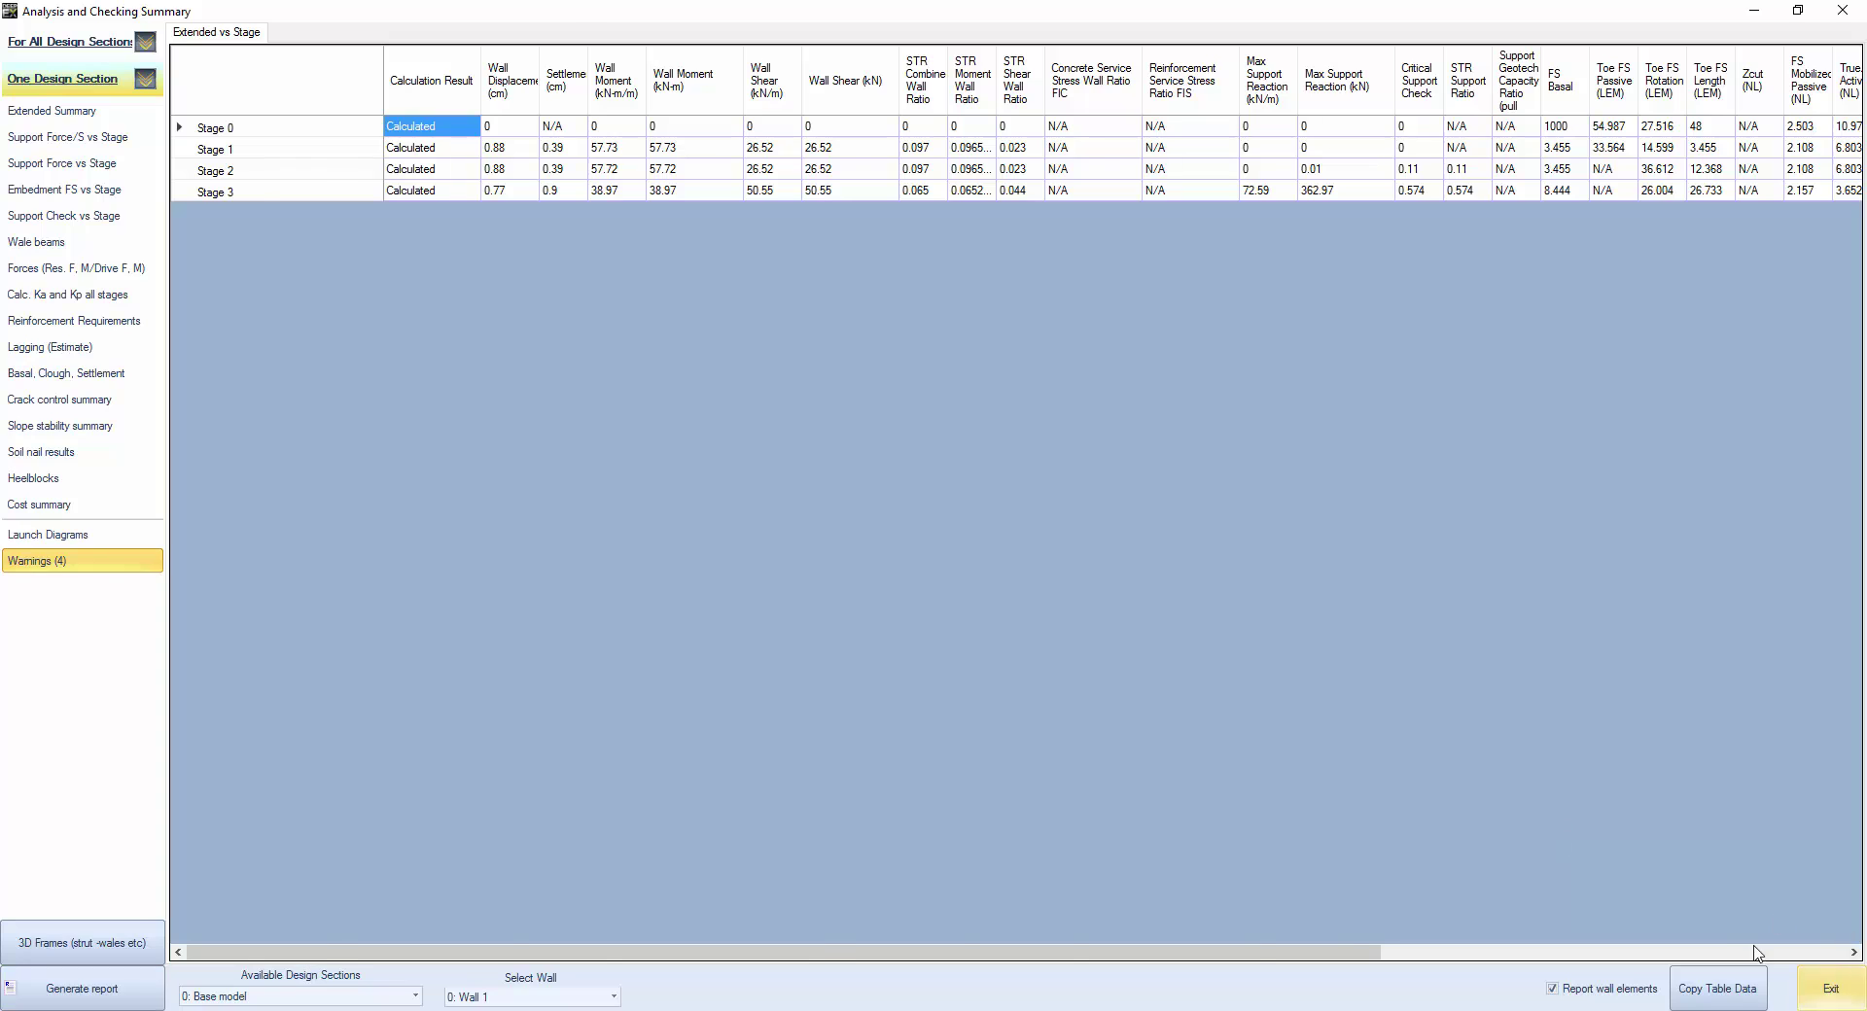
click(1841, 988)
Step: Display the effective horizontal soil pressures and the support check ratio on the Stage 3 base model section
click(507, 70)
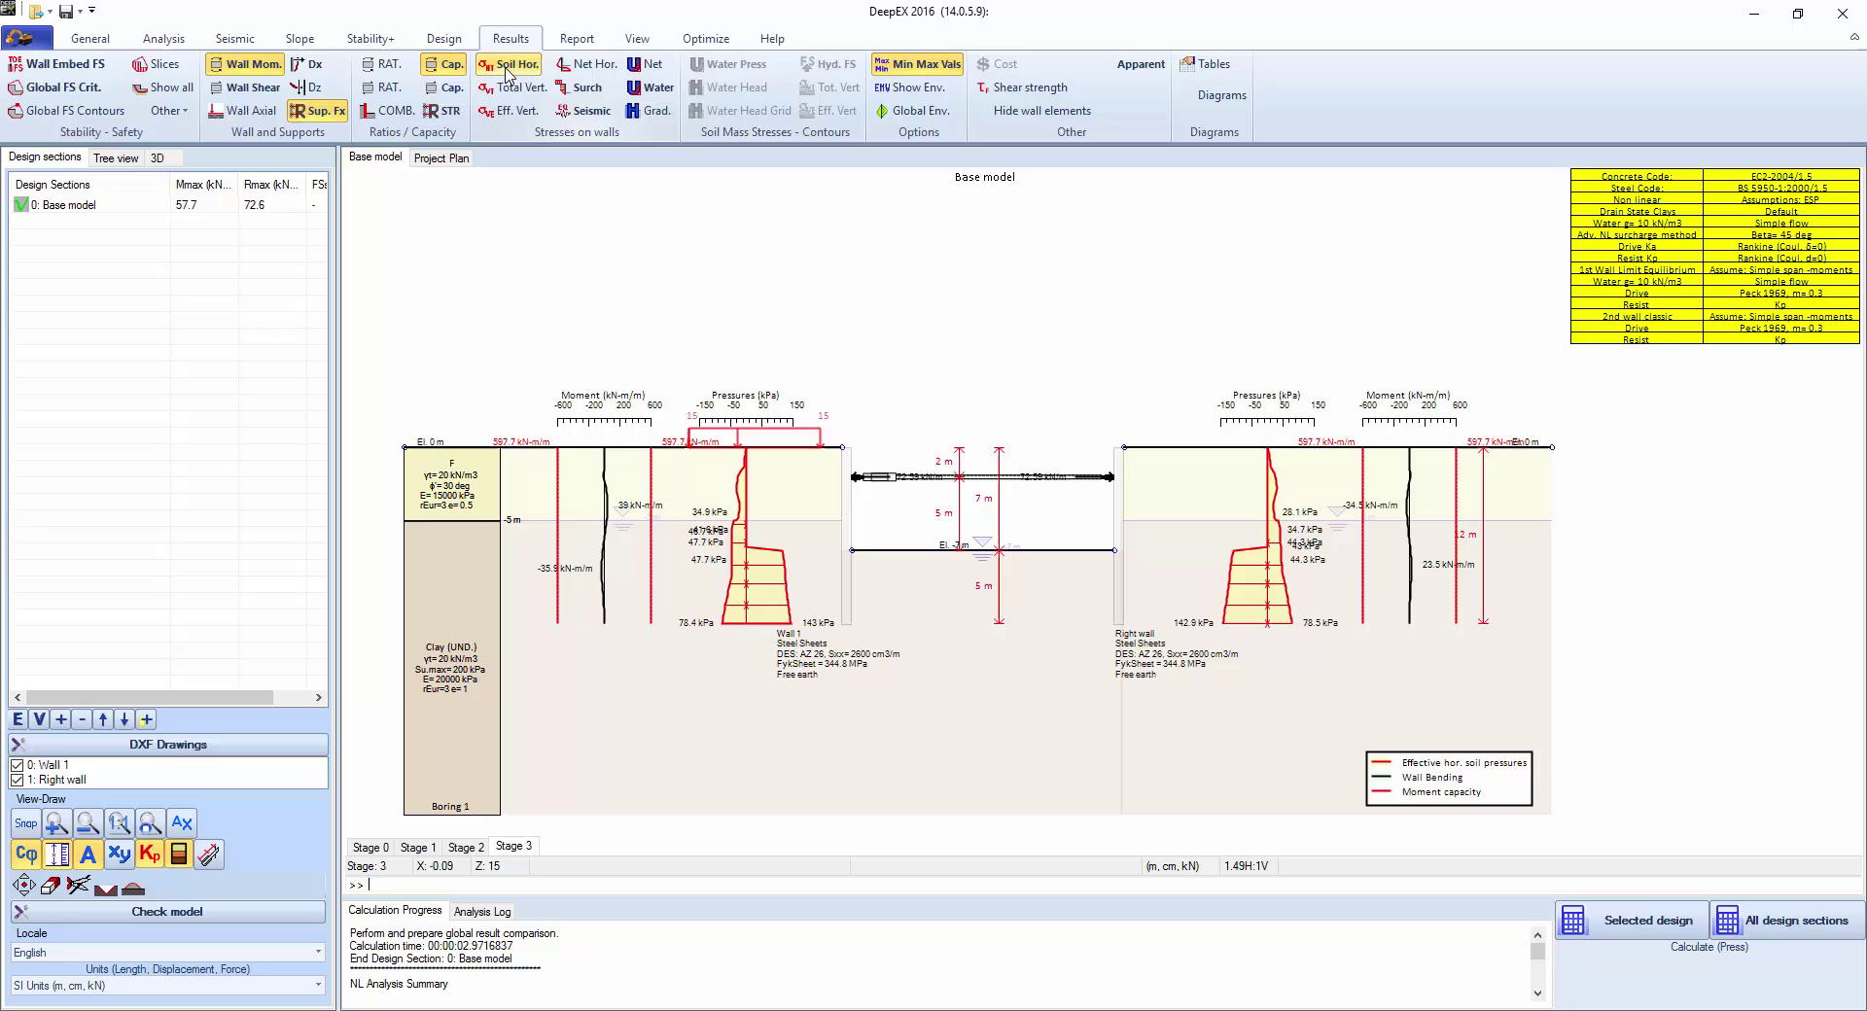
scroll(974, 521, up, 2)
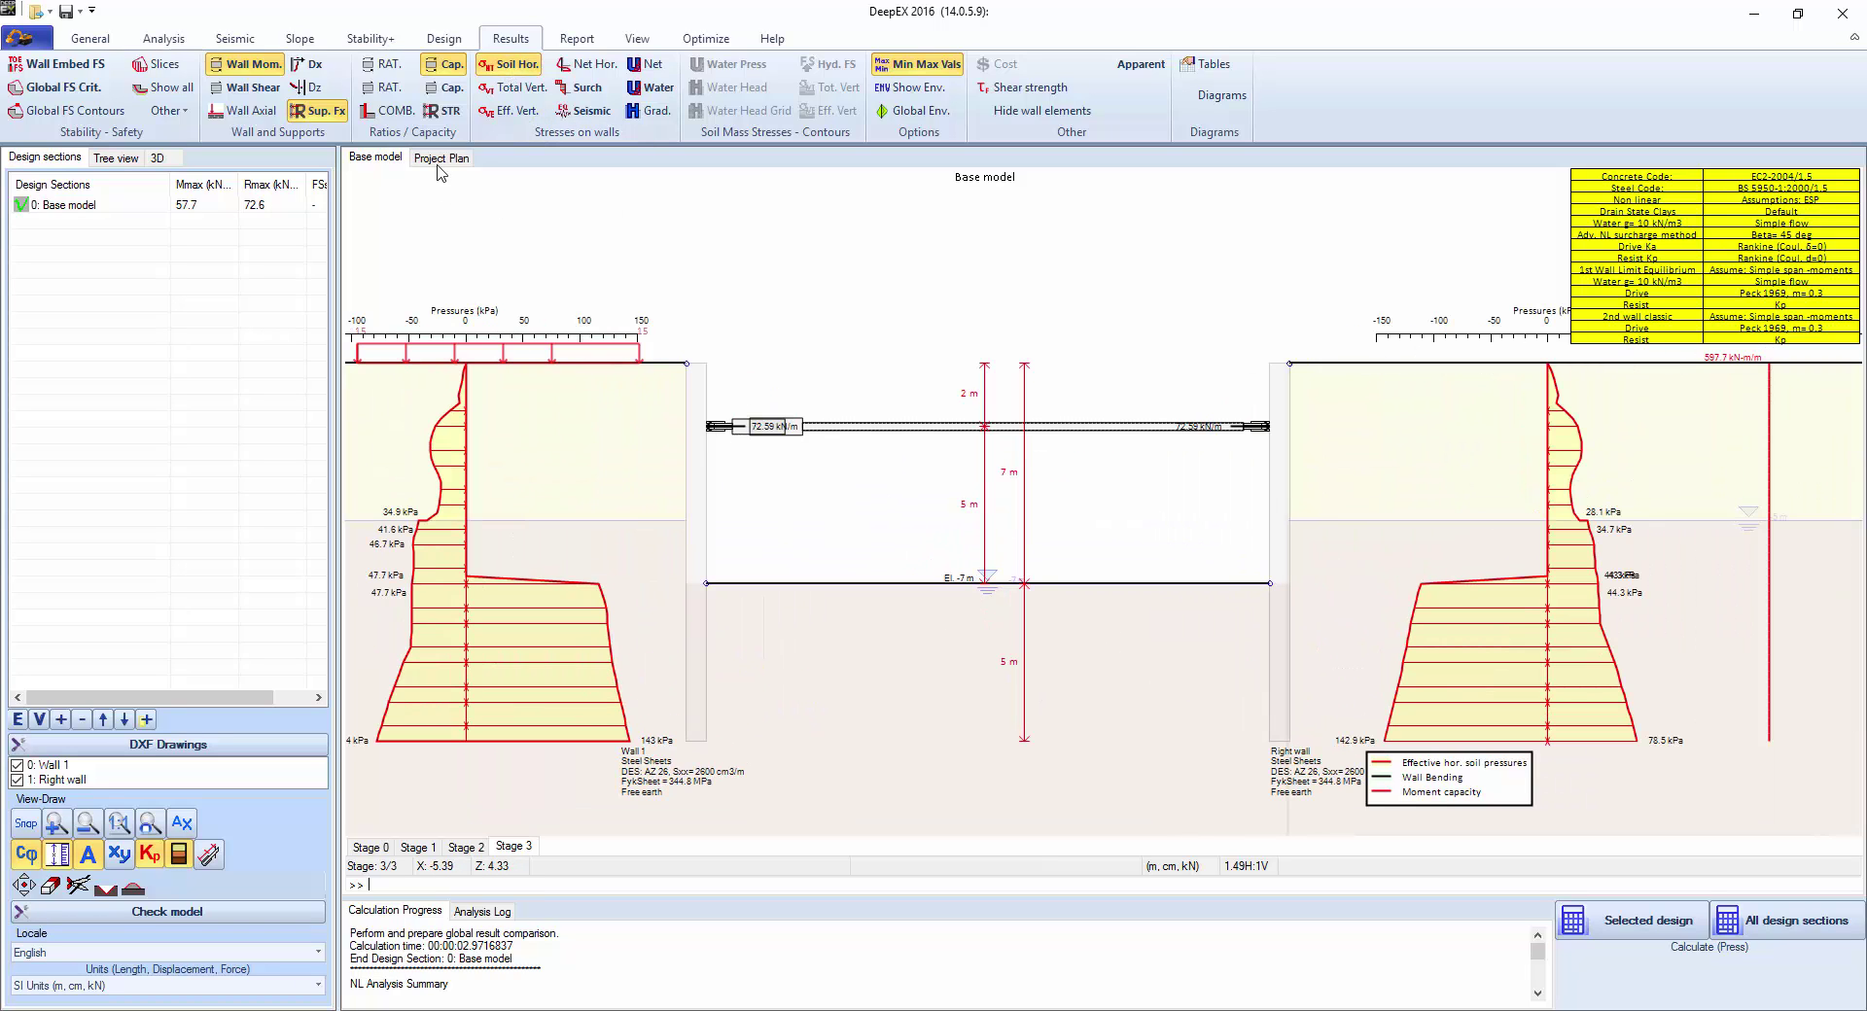
click(446, 112)
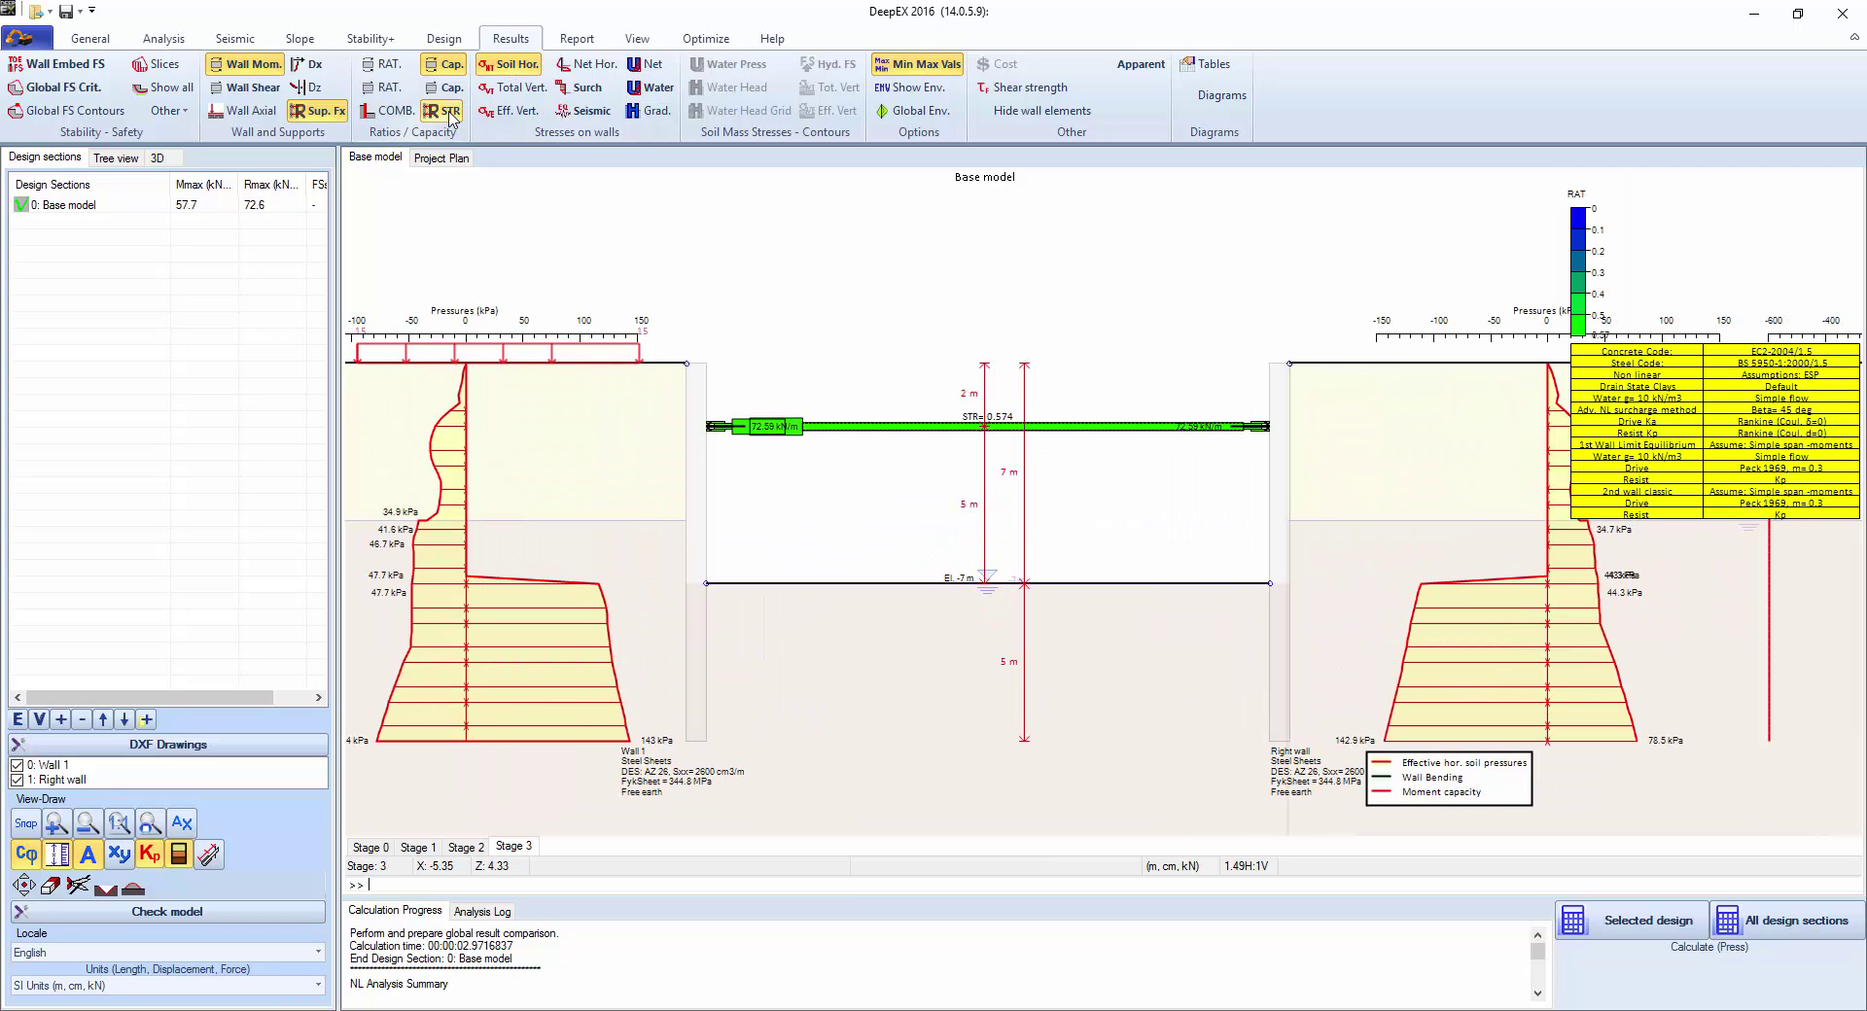
Step: In the project plan, examine the strut check ratios, then replace them with the walers' combined stress ratios
click(442, 158)
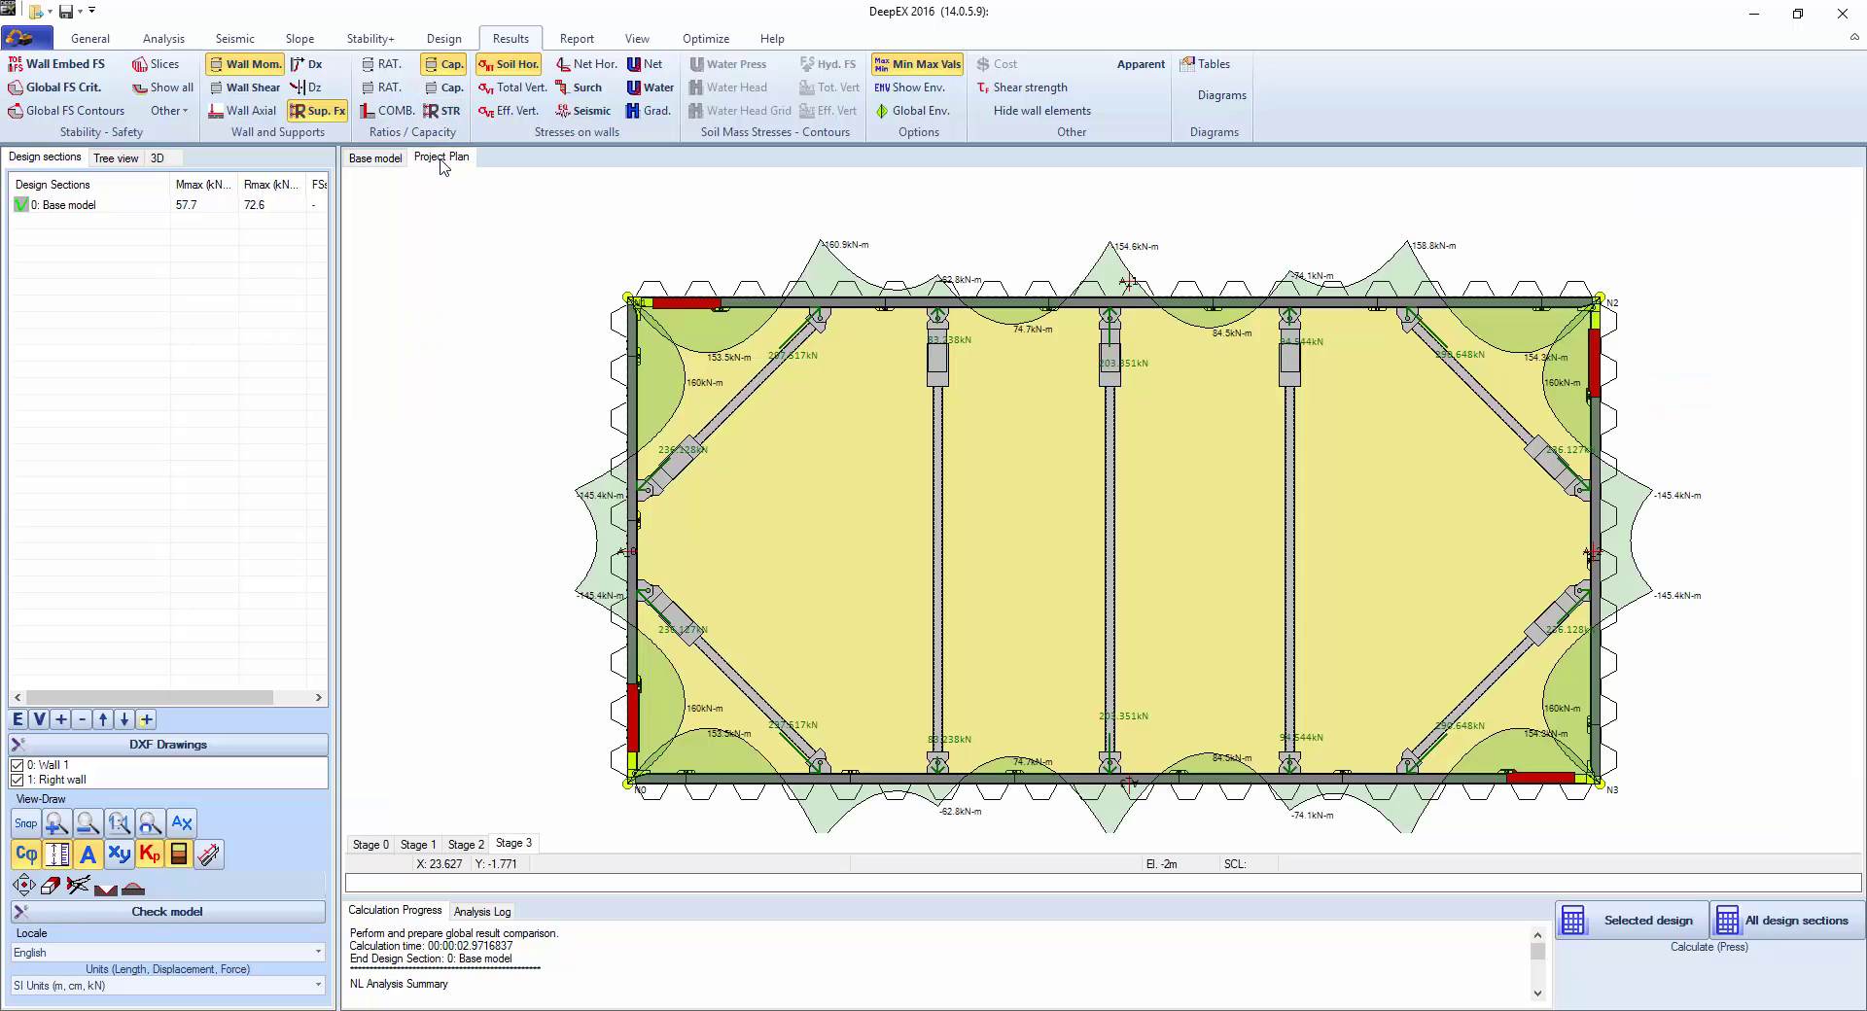
click(446, 112)
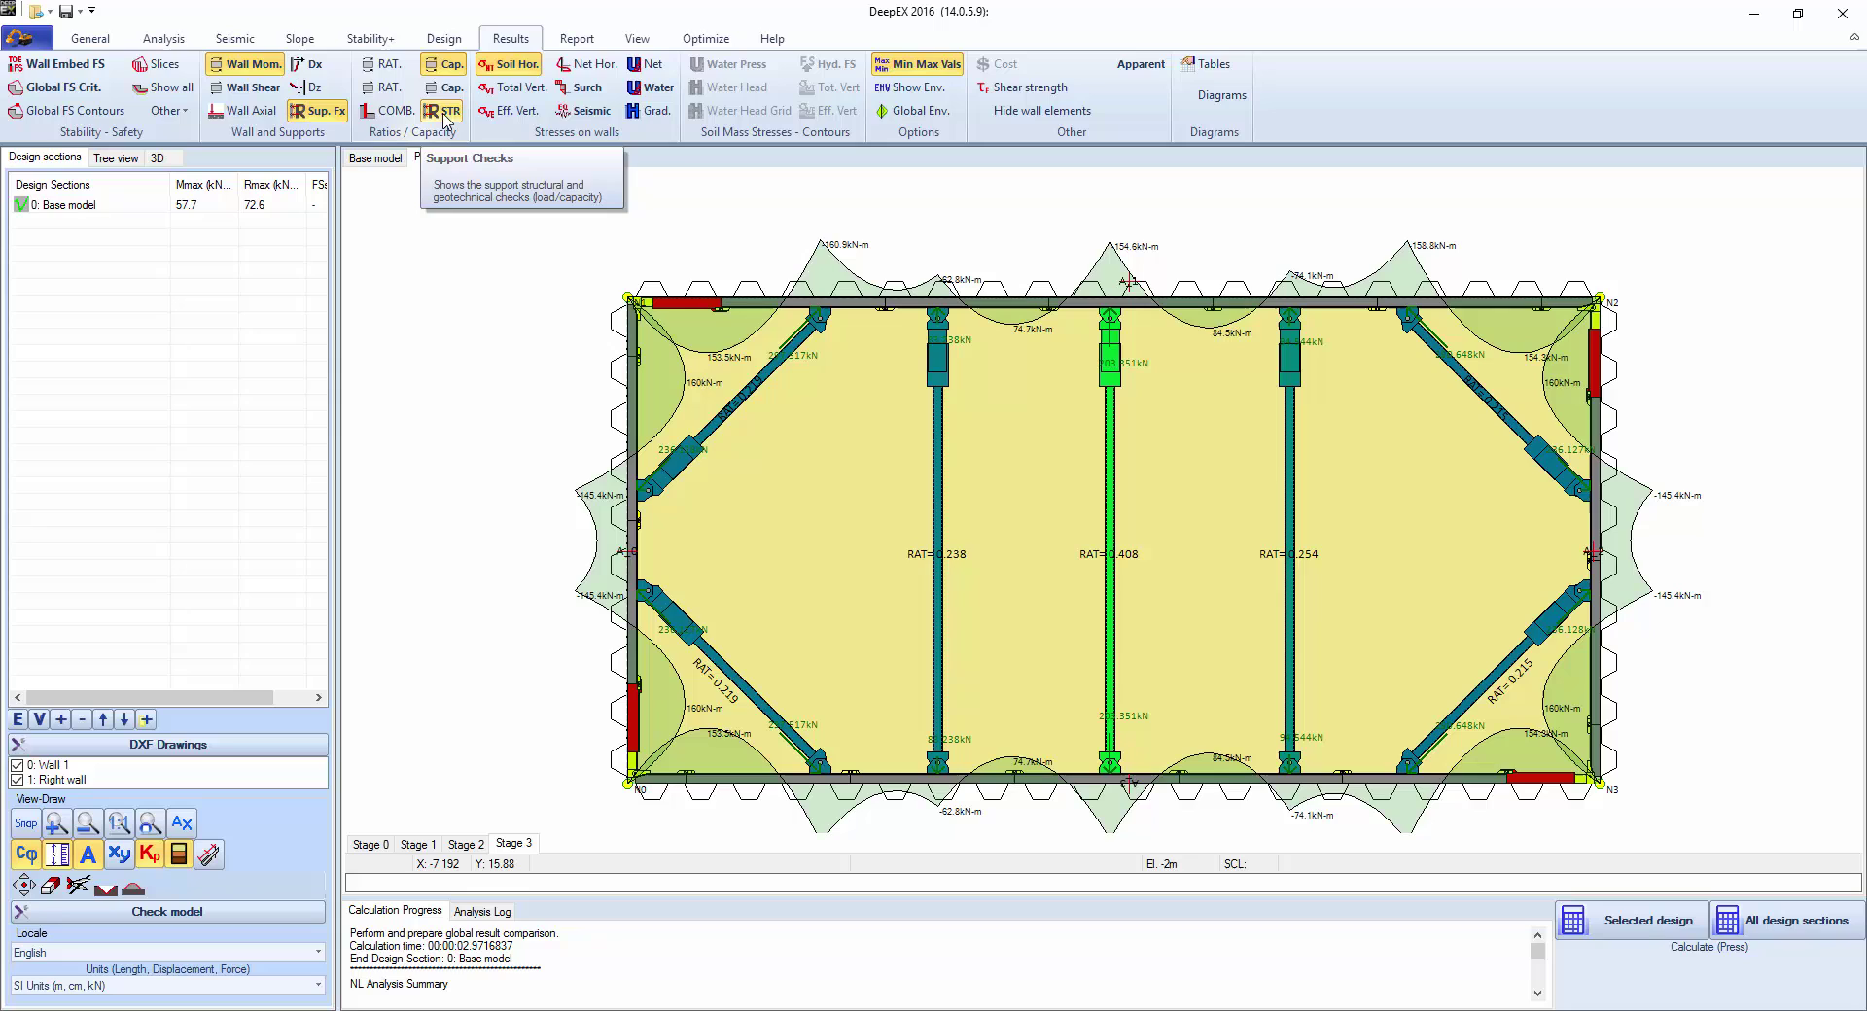
click(445, 112)
click(385, 111)
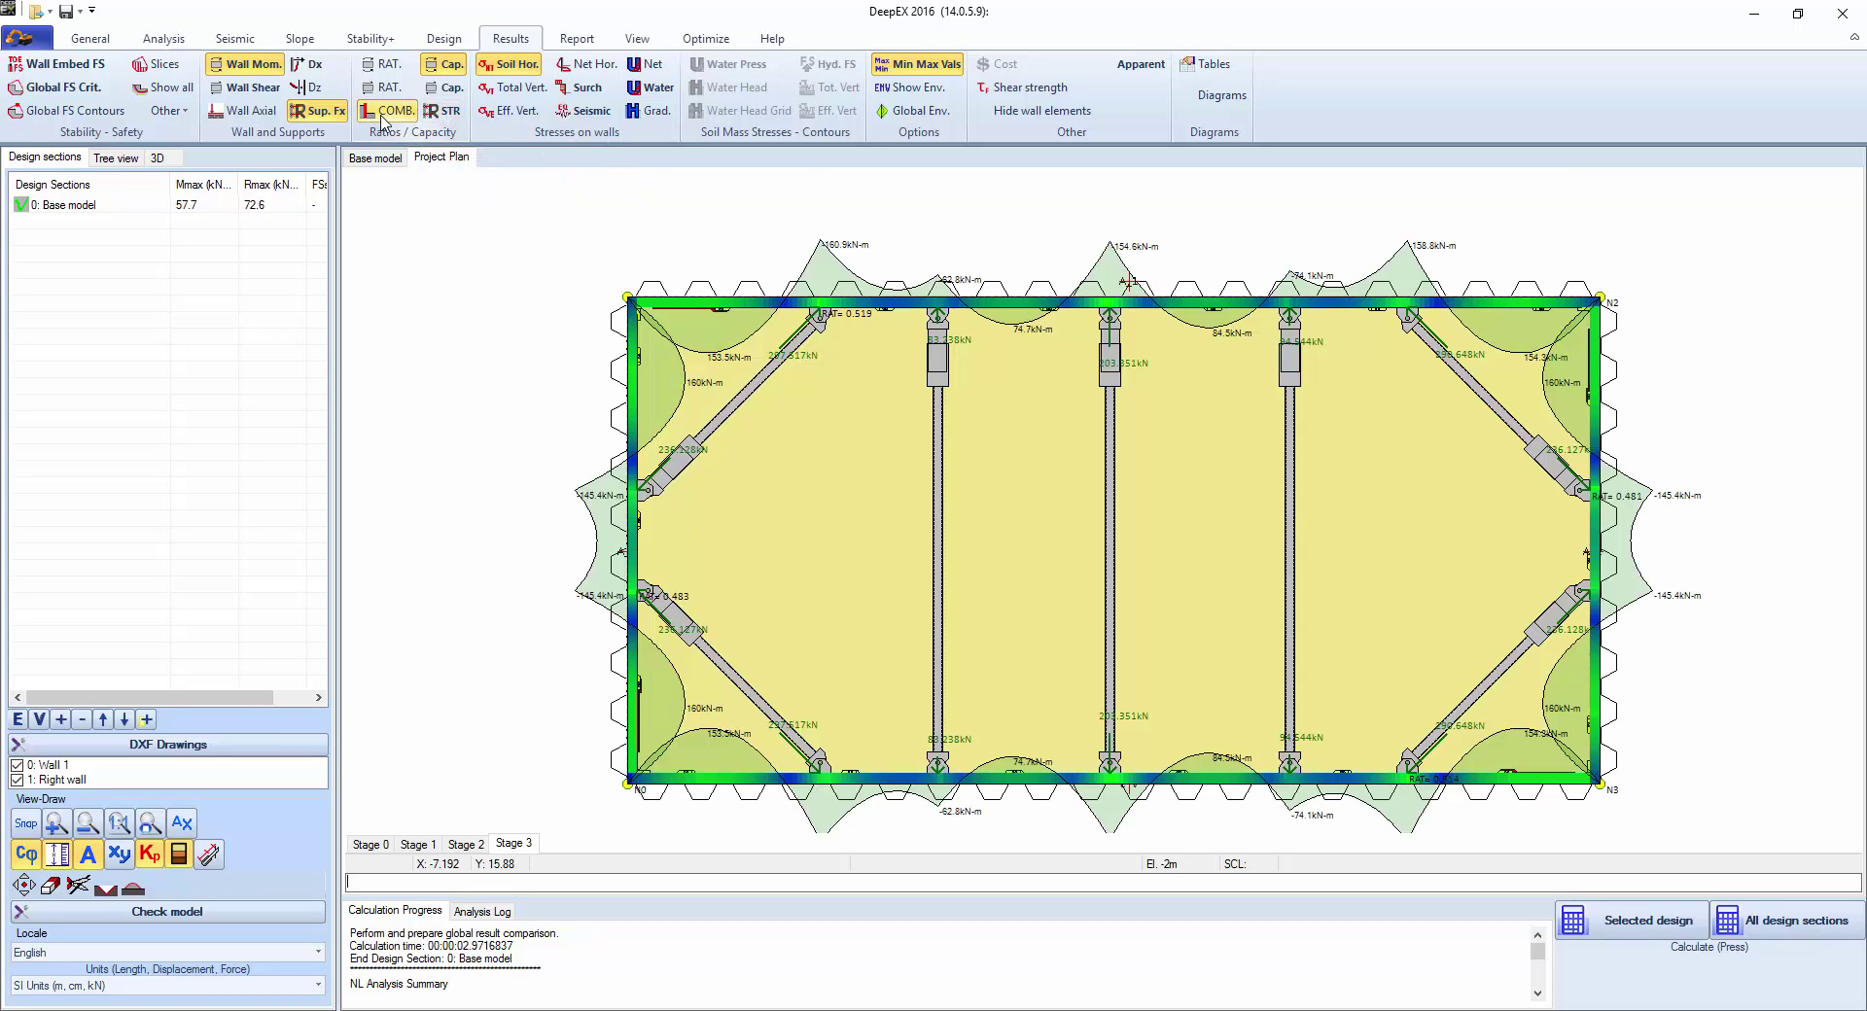
Step: View the waler shear diagrams on the project plan, then switch to the horizontal displacement (Dx) diagrams
click(259, 89)
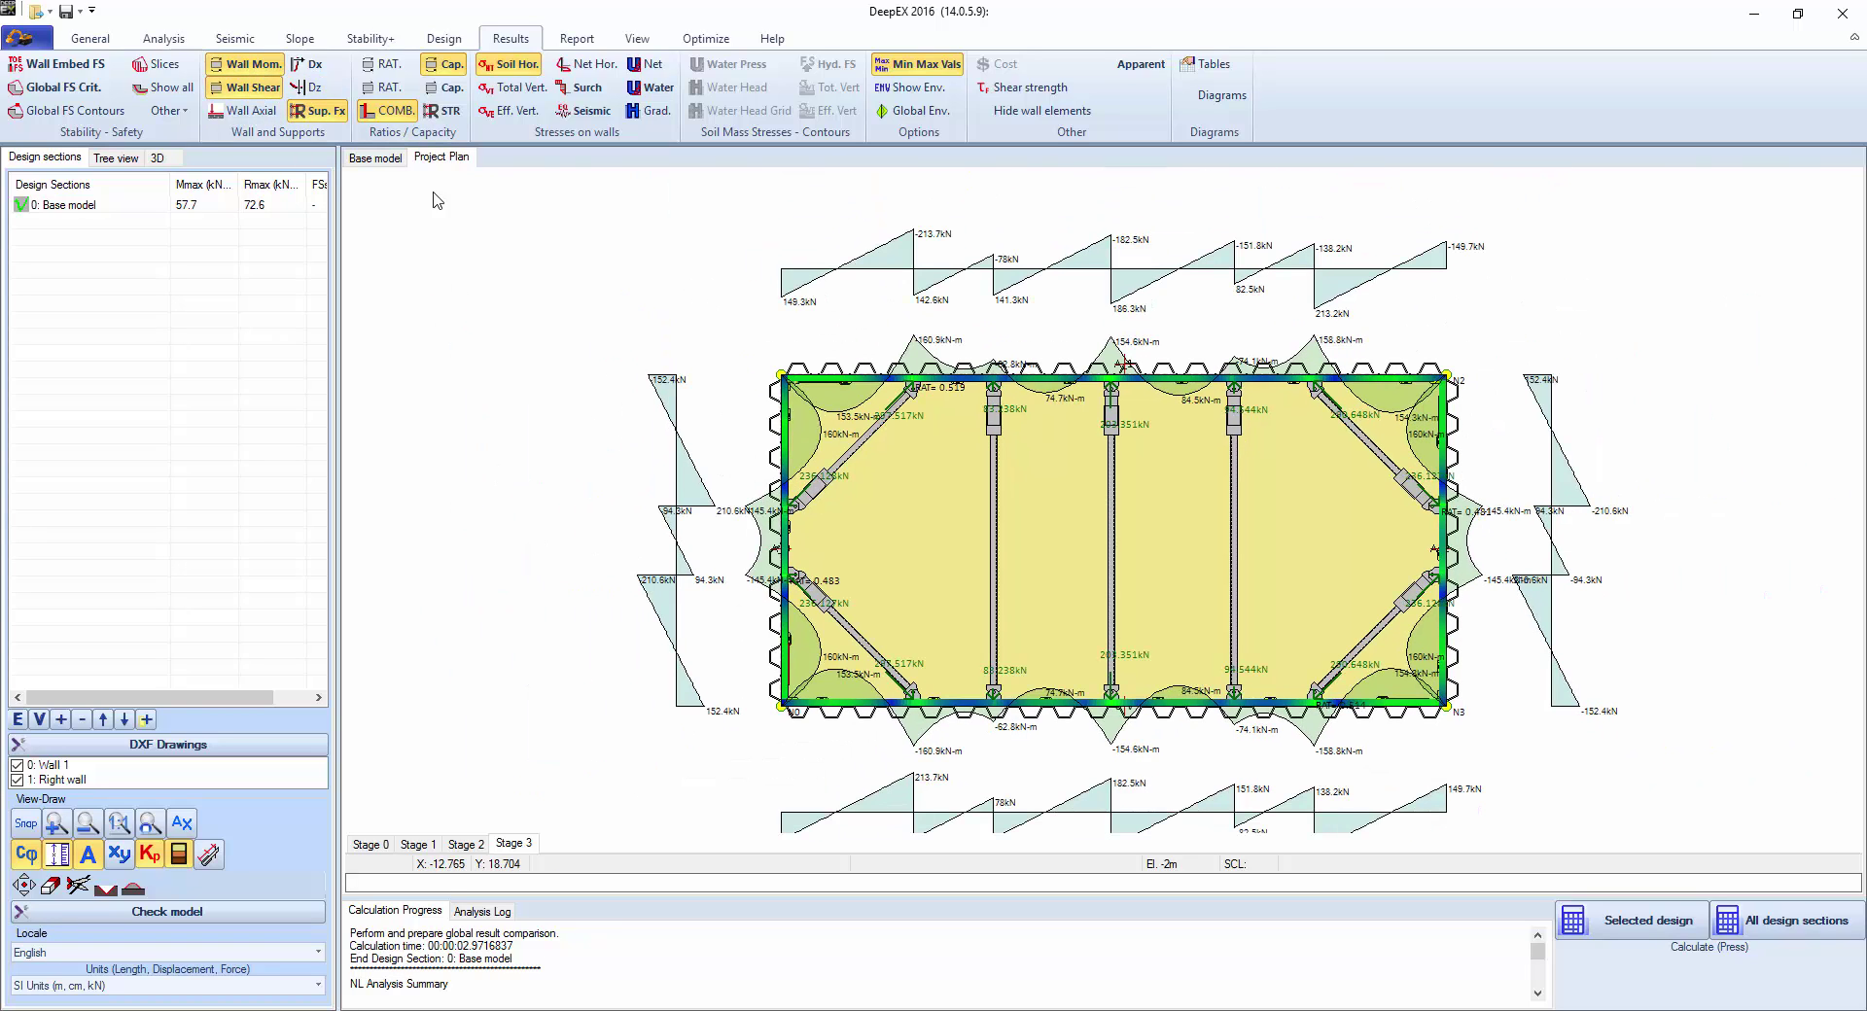
click(300, 66)
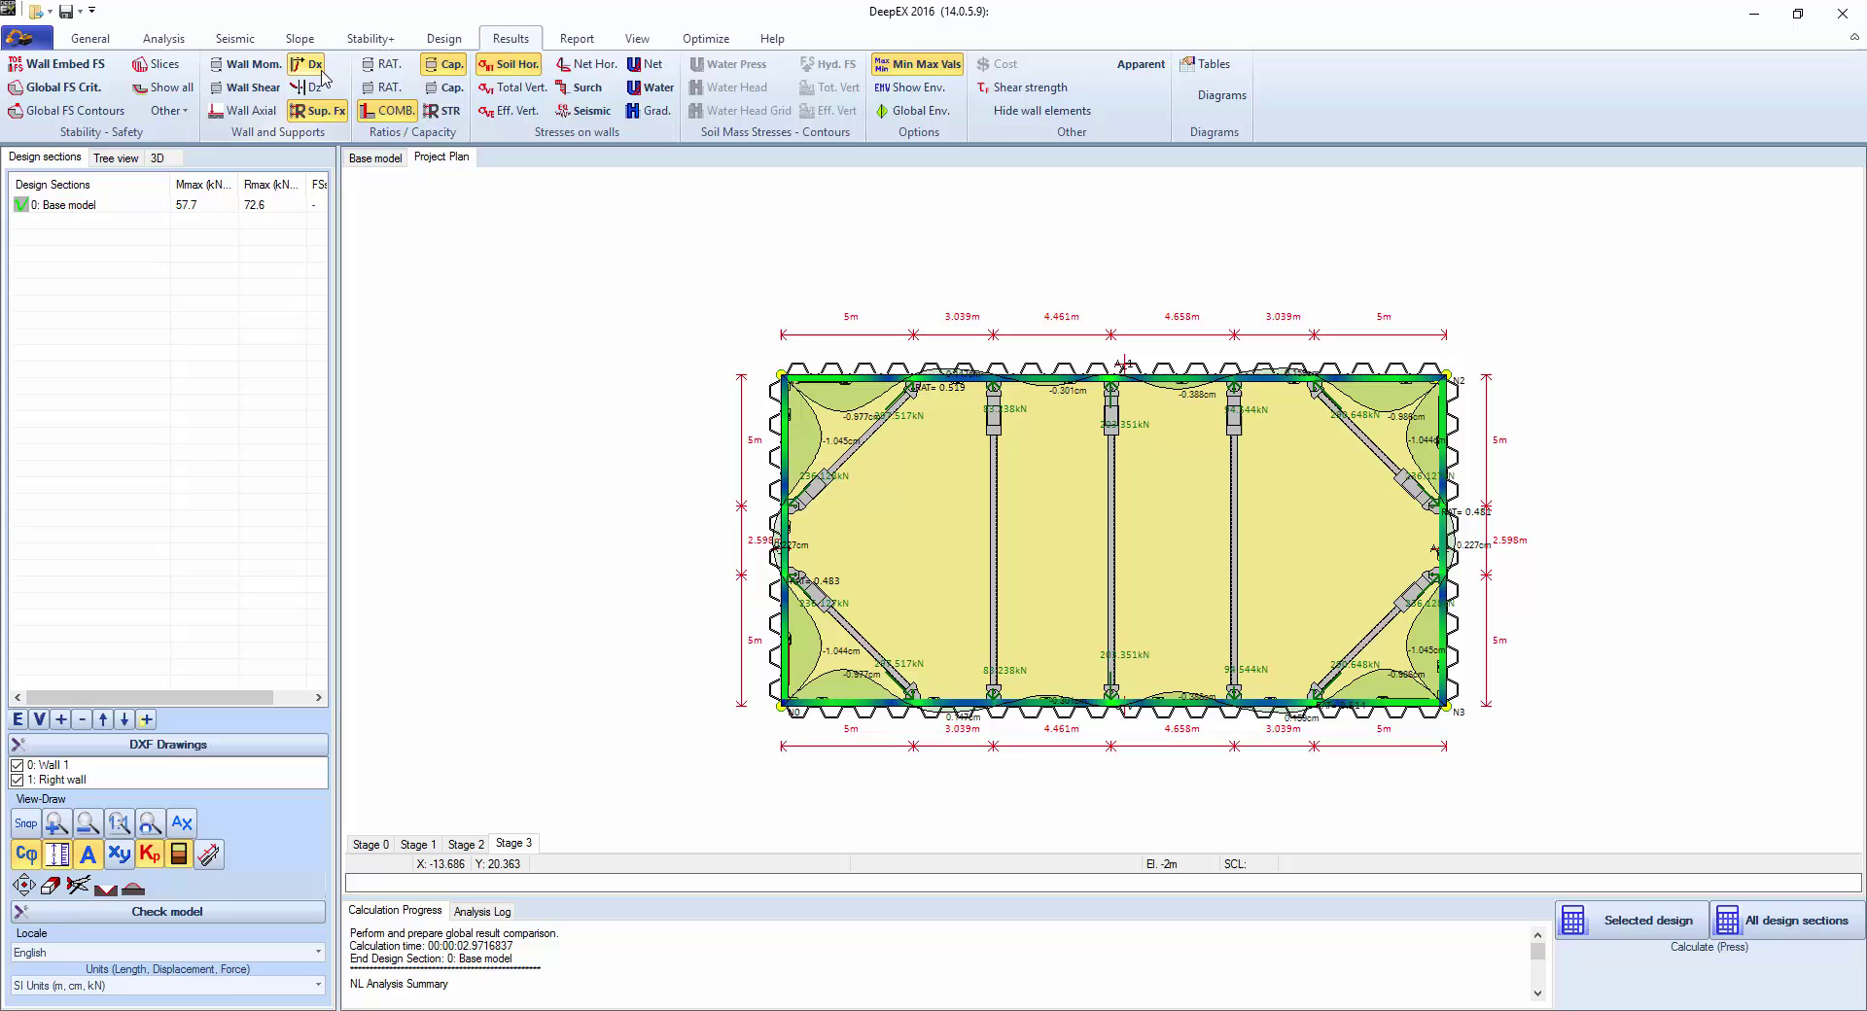
scroll(298, 116, up, 1)
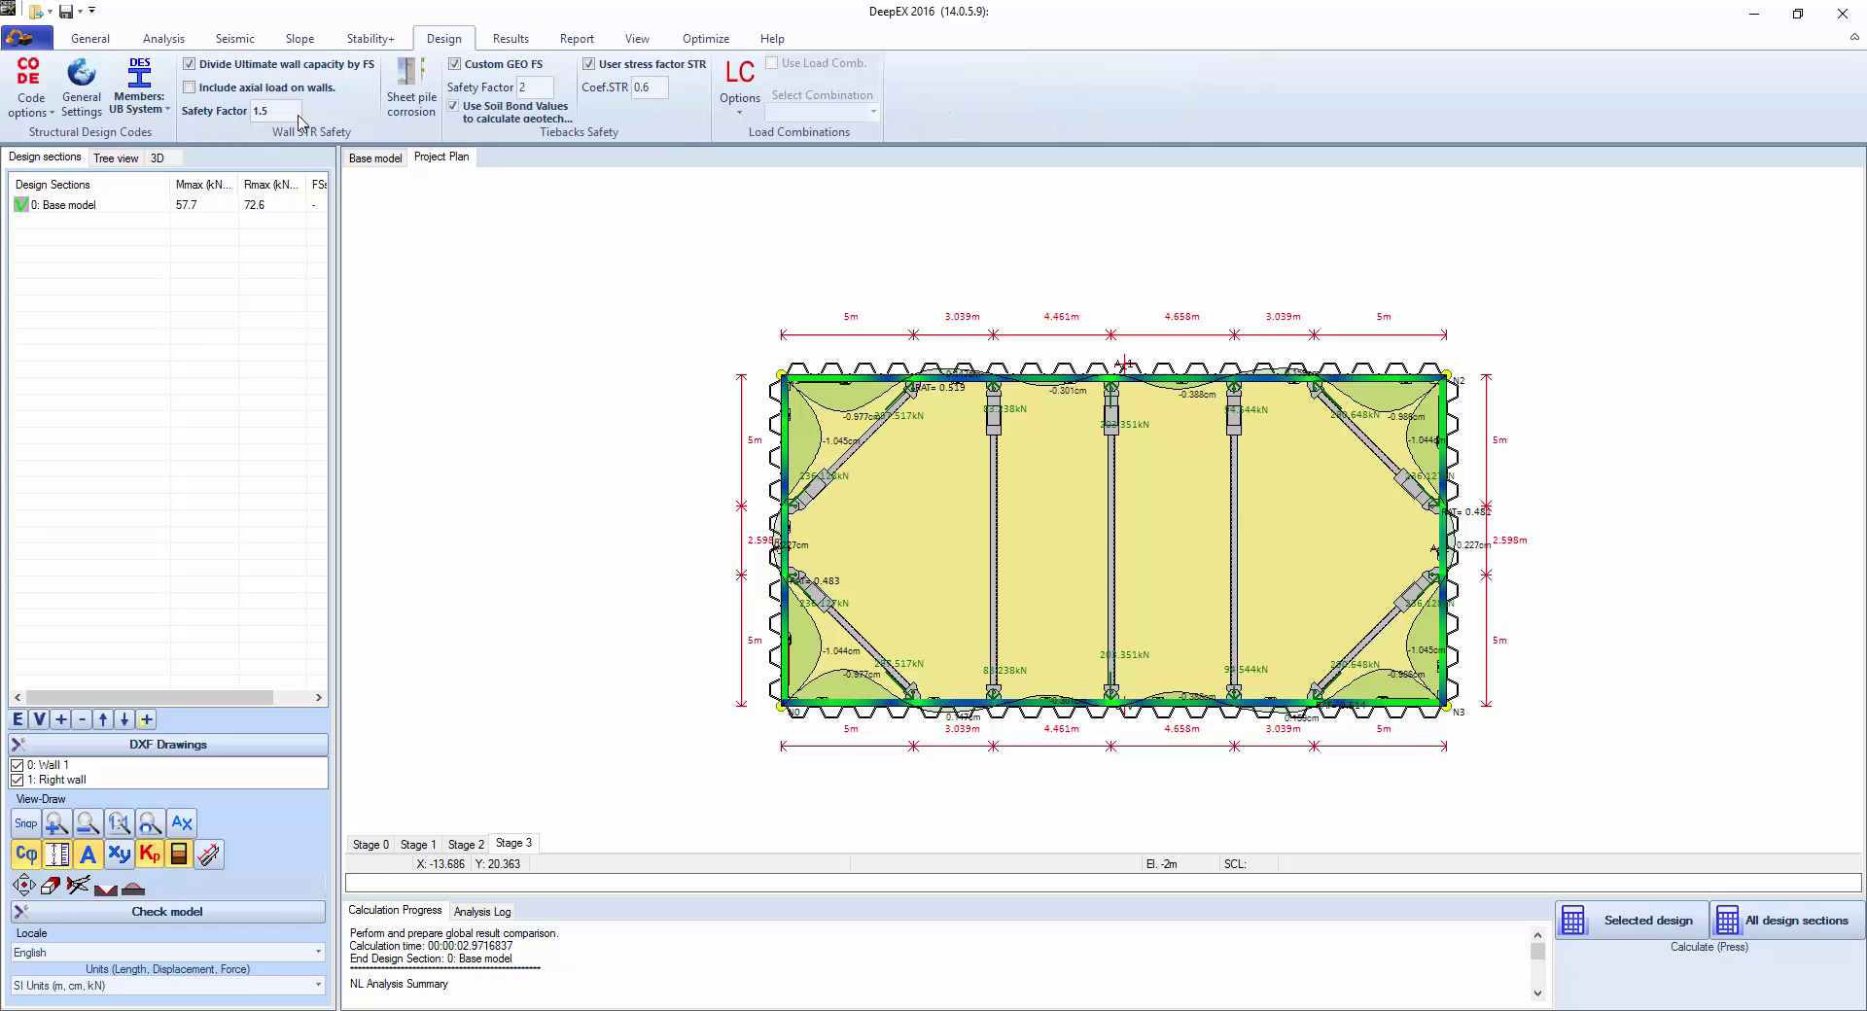
scroll(306, 105, down, 1)
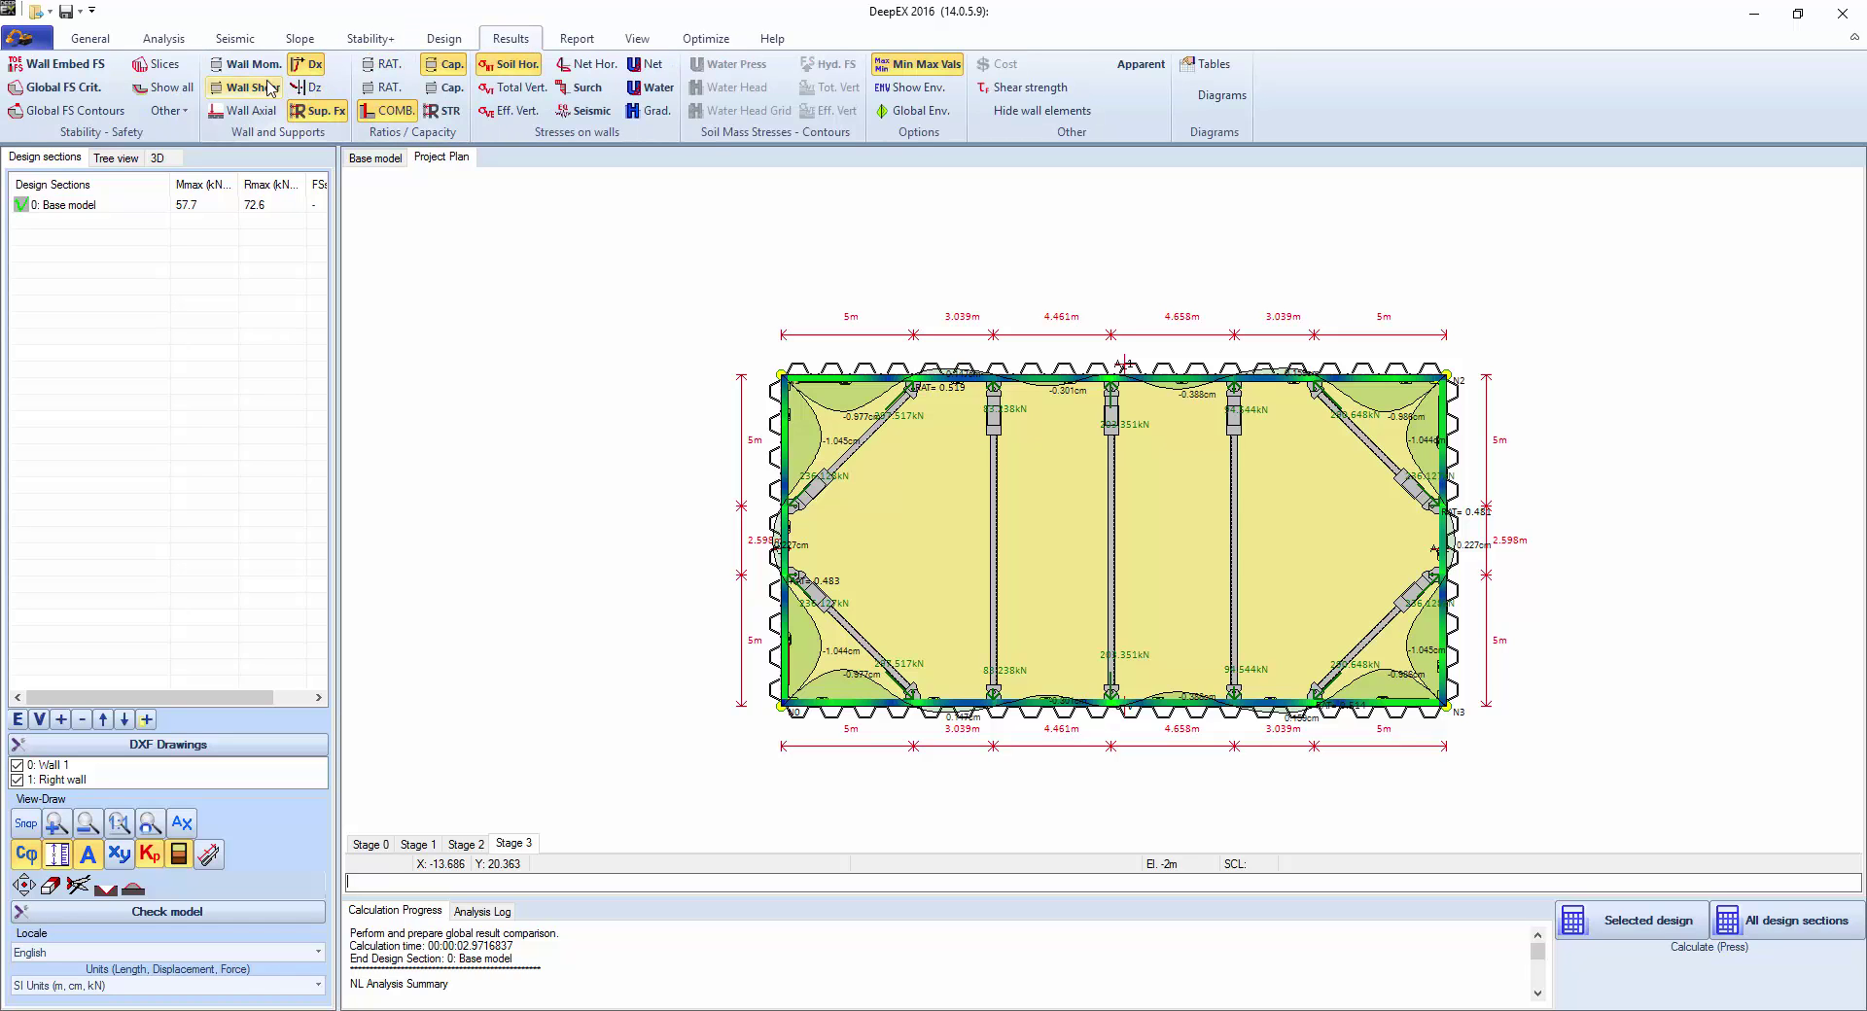
Step: Add the waler axial force and bending moment diagrams to the project plan and examine them around the frame
click(248, 110)
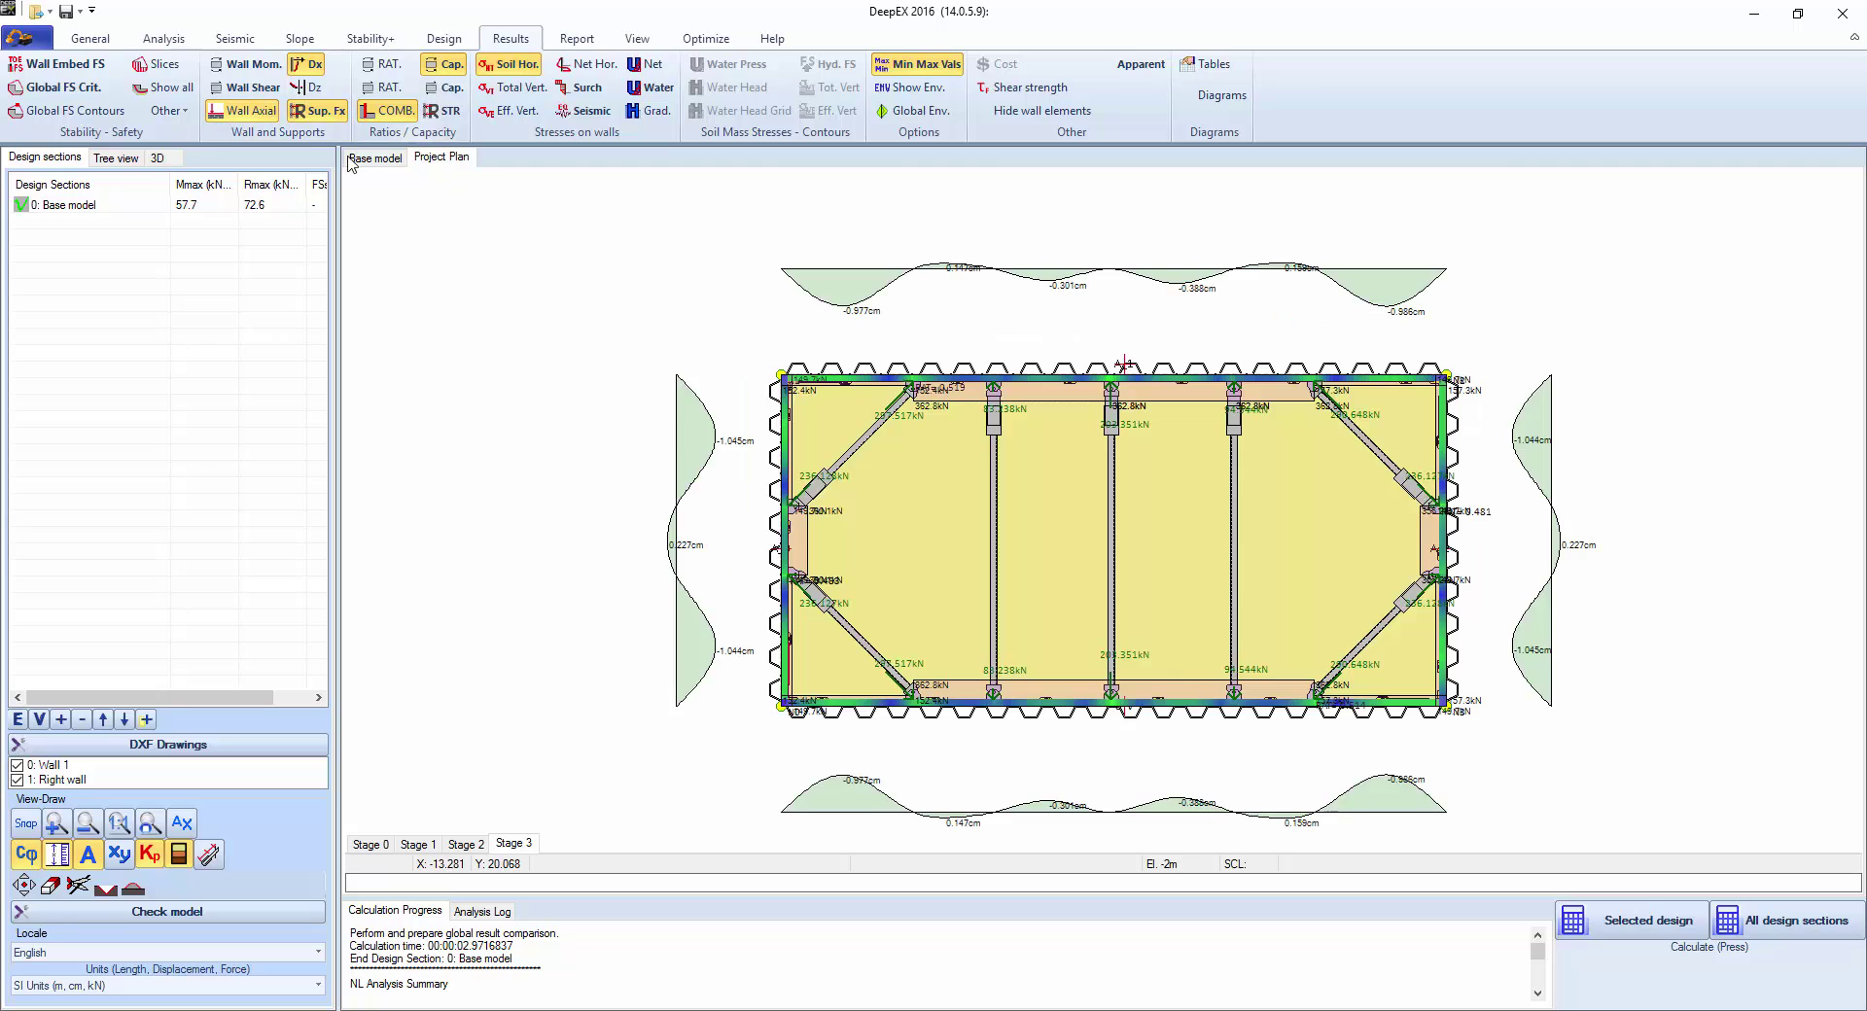
click(260, 65)
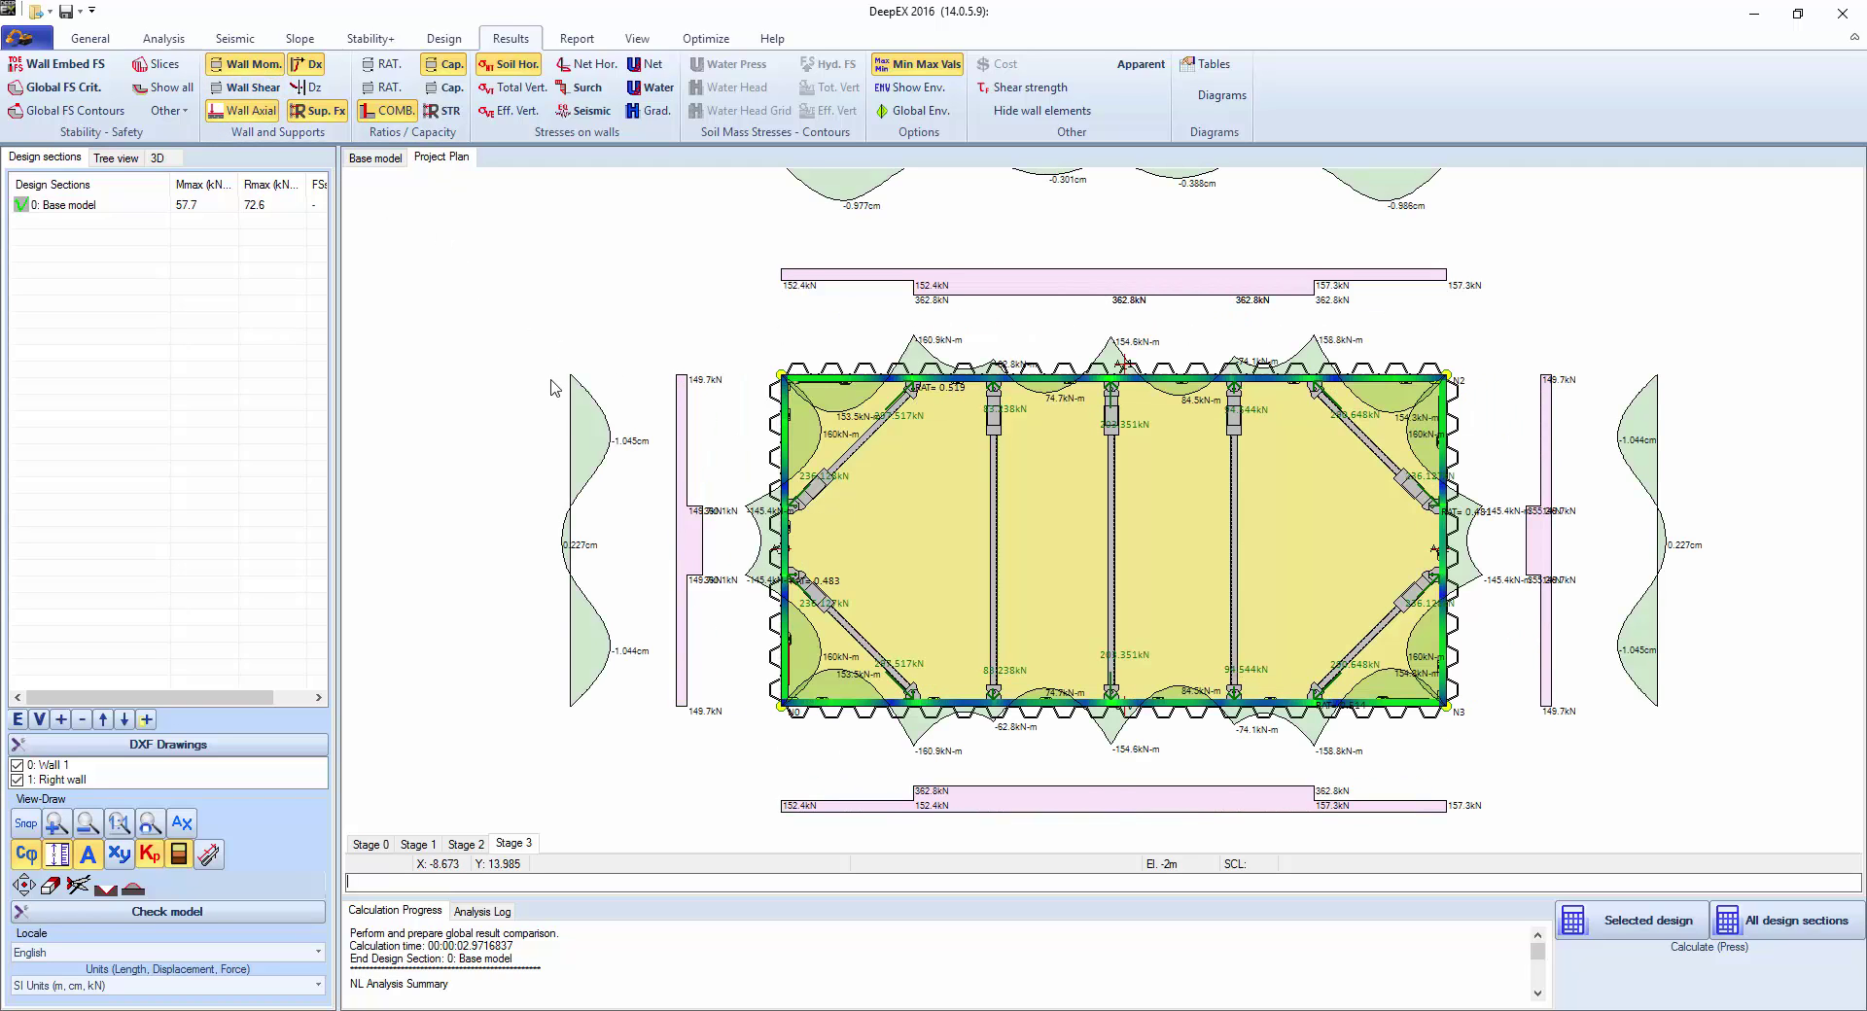
scroll(550, 389, up, 3)
drag(543, 502, 517, 363)
scroll(520, 370, down, 1)
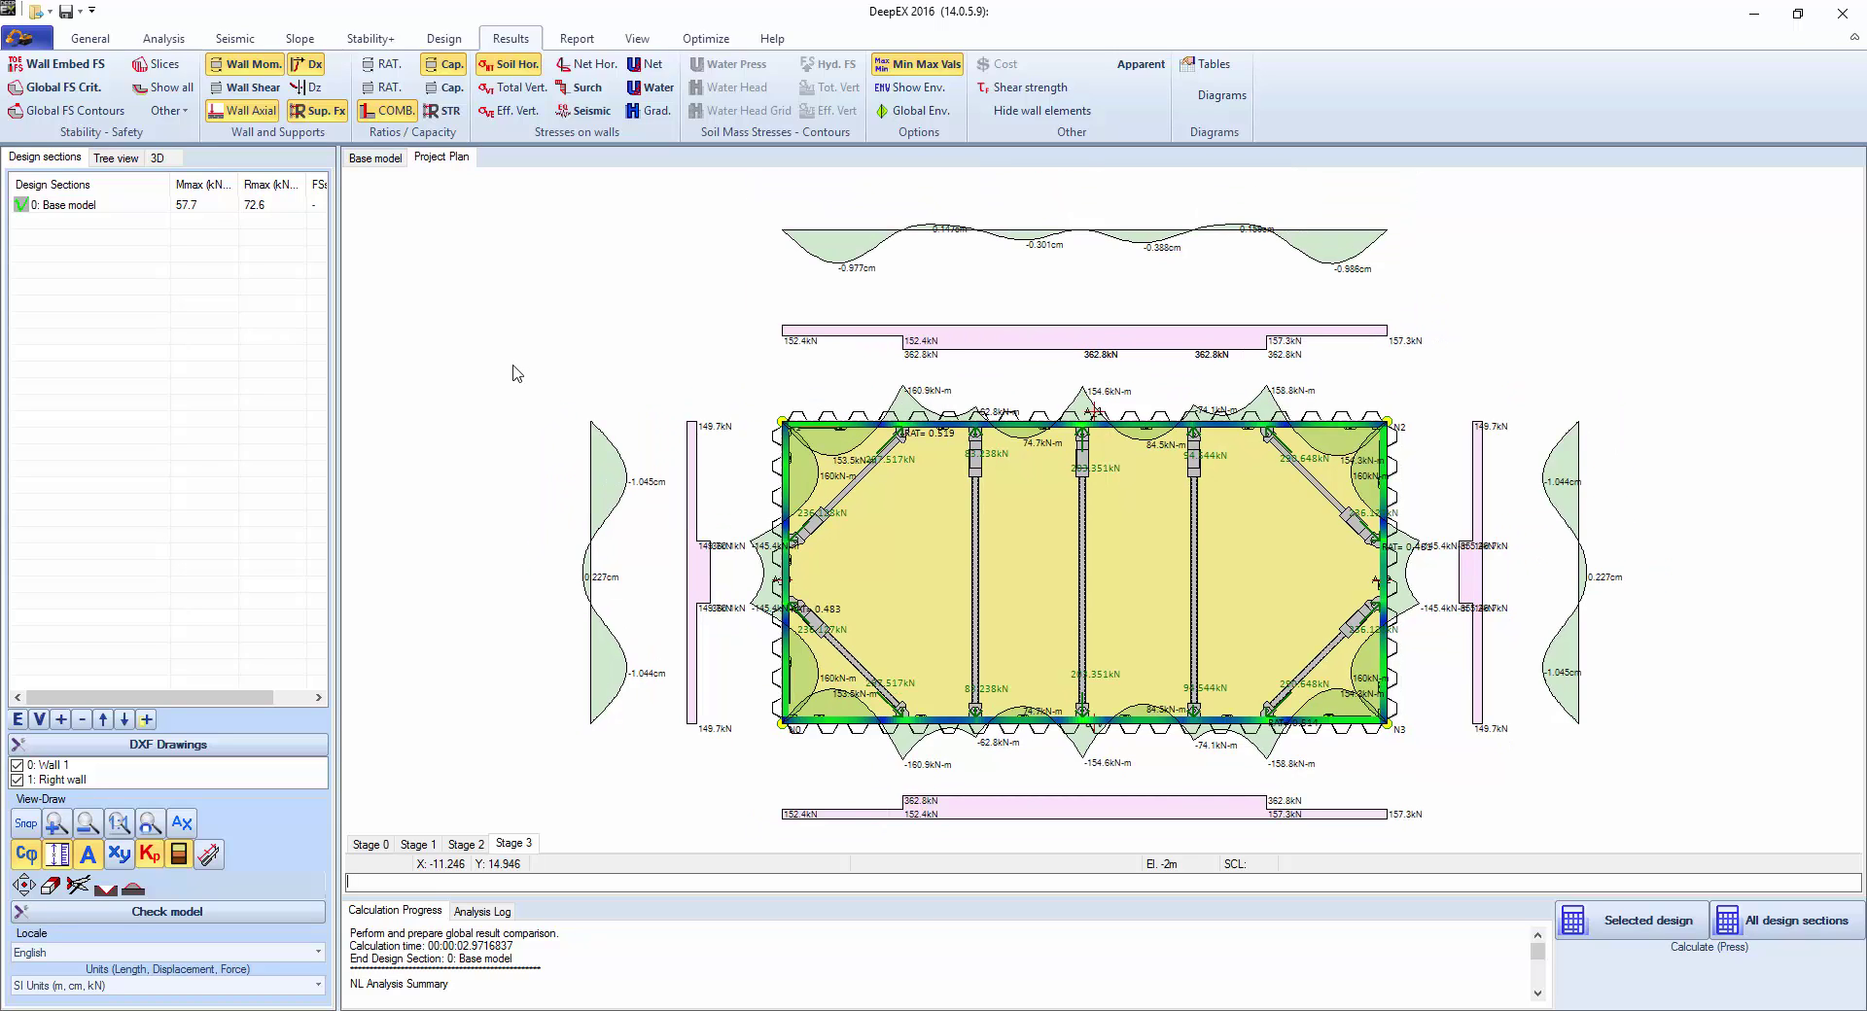
drag(517, 374, 509, 335)
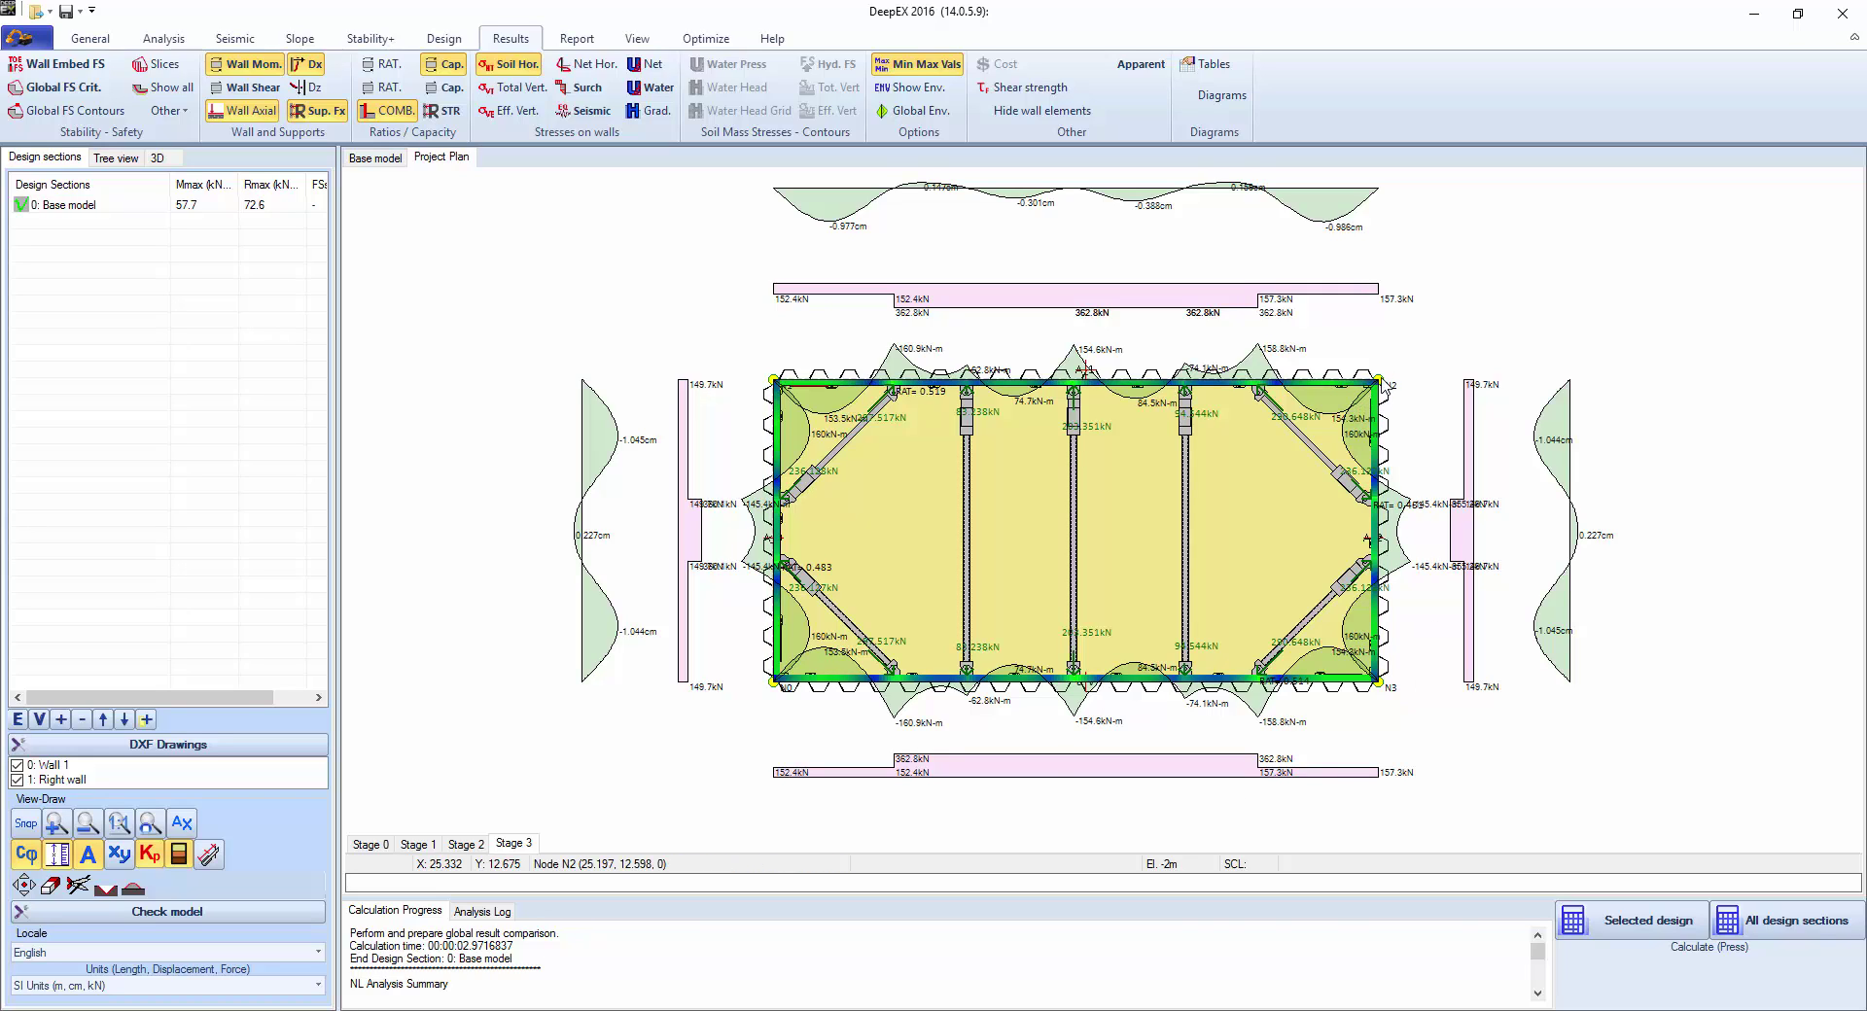
double_click(1381, 380)
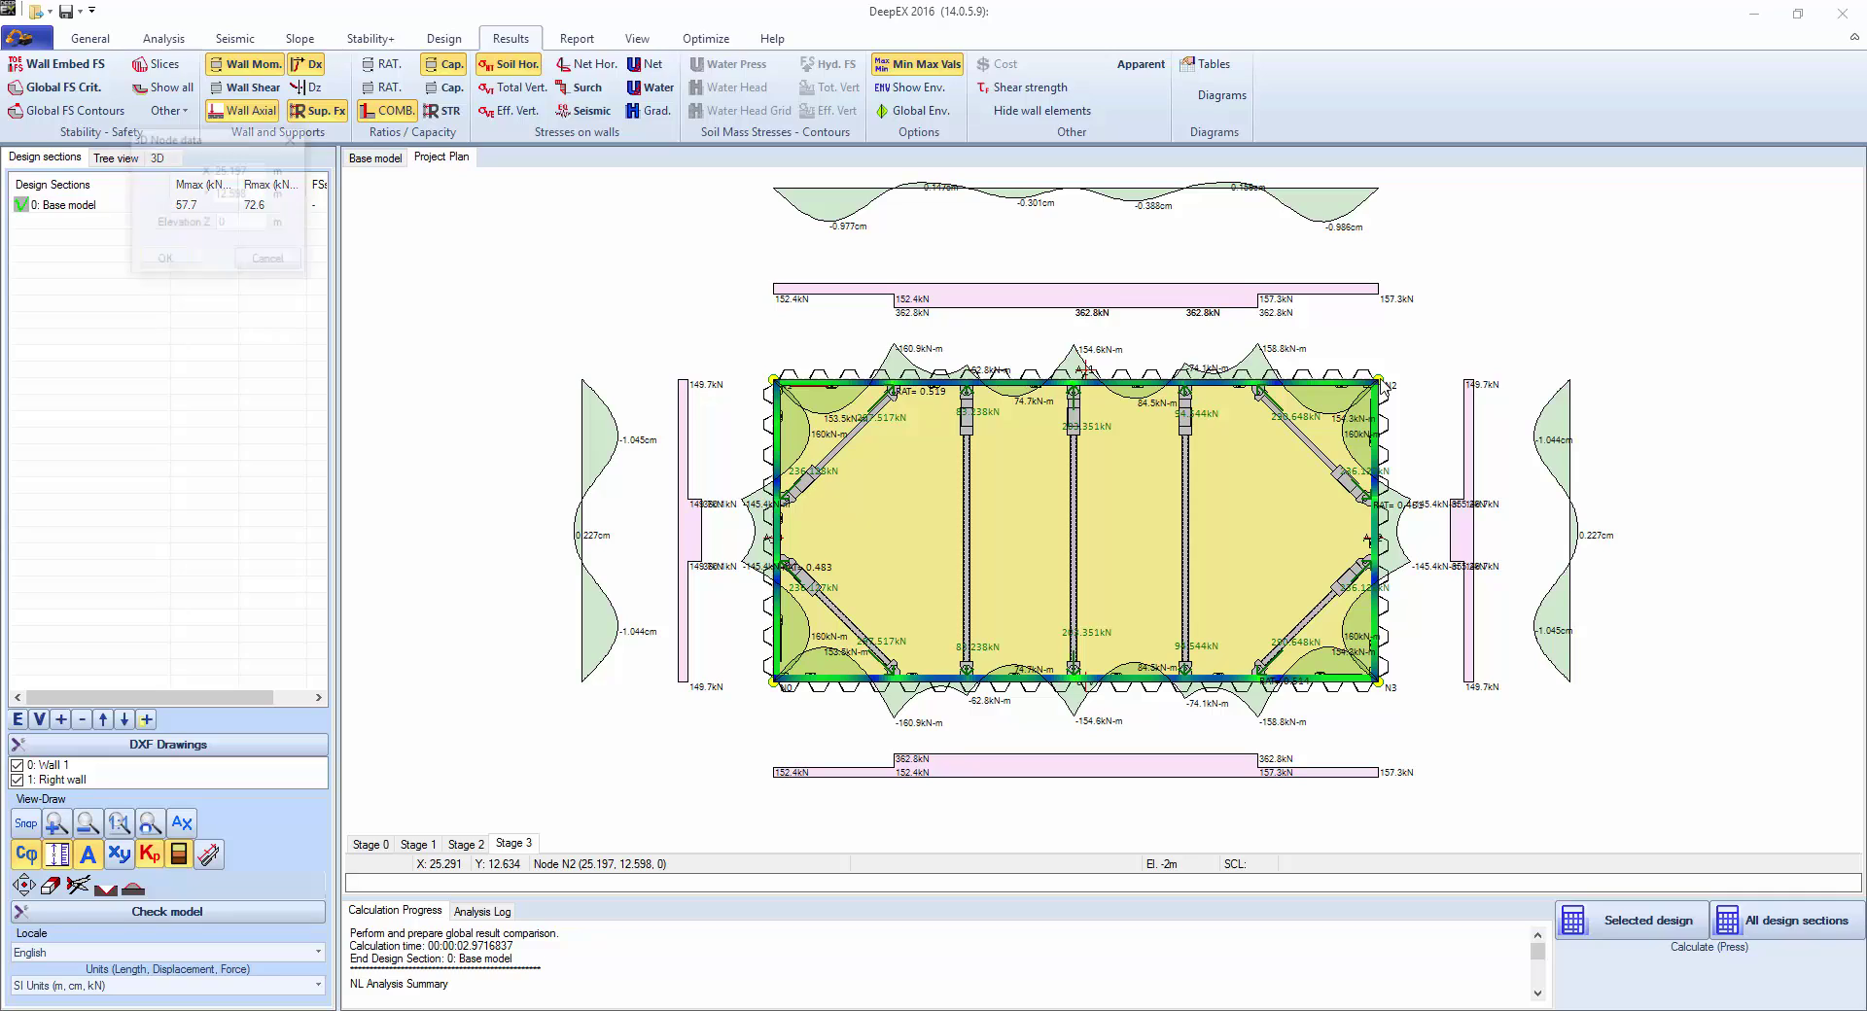
click(276, 260)
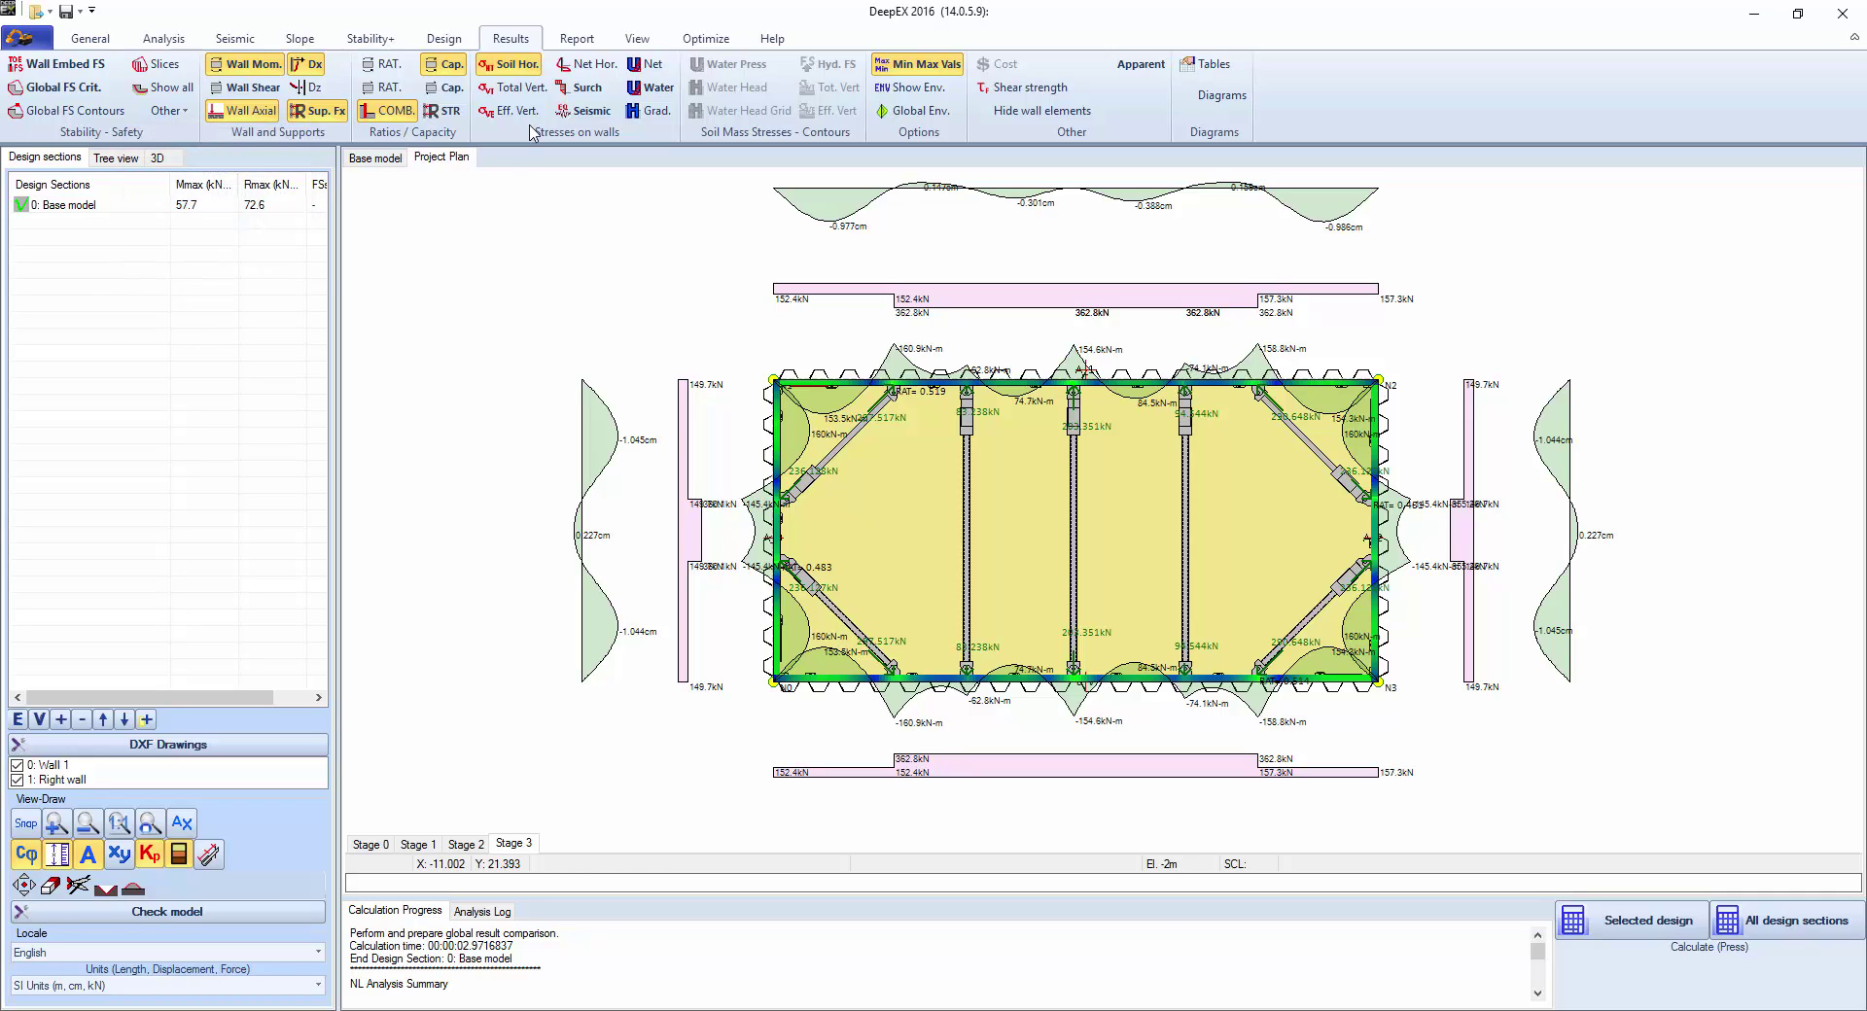
Step: Open the report options and remove all sections from the current report format
click(577, 39)
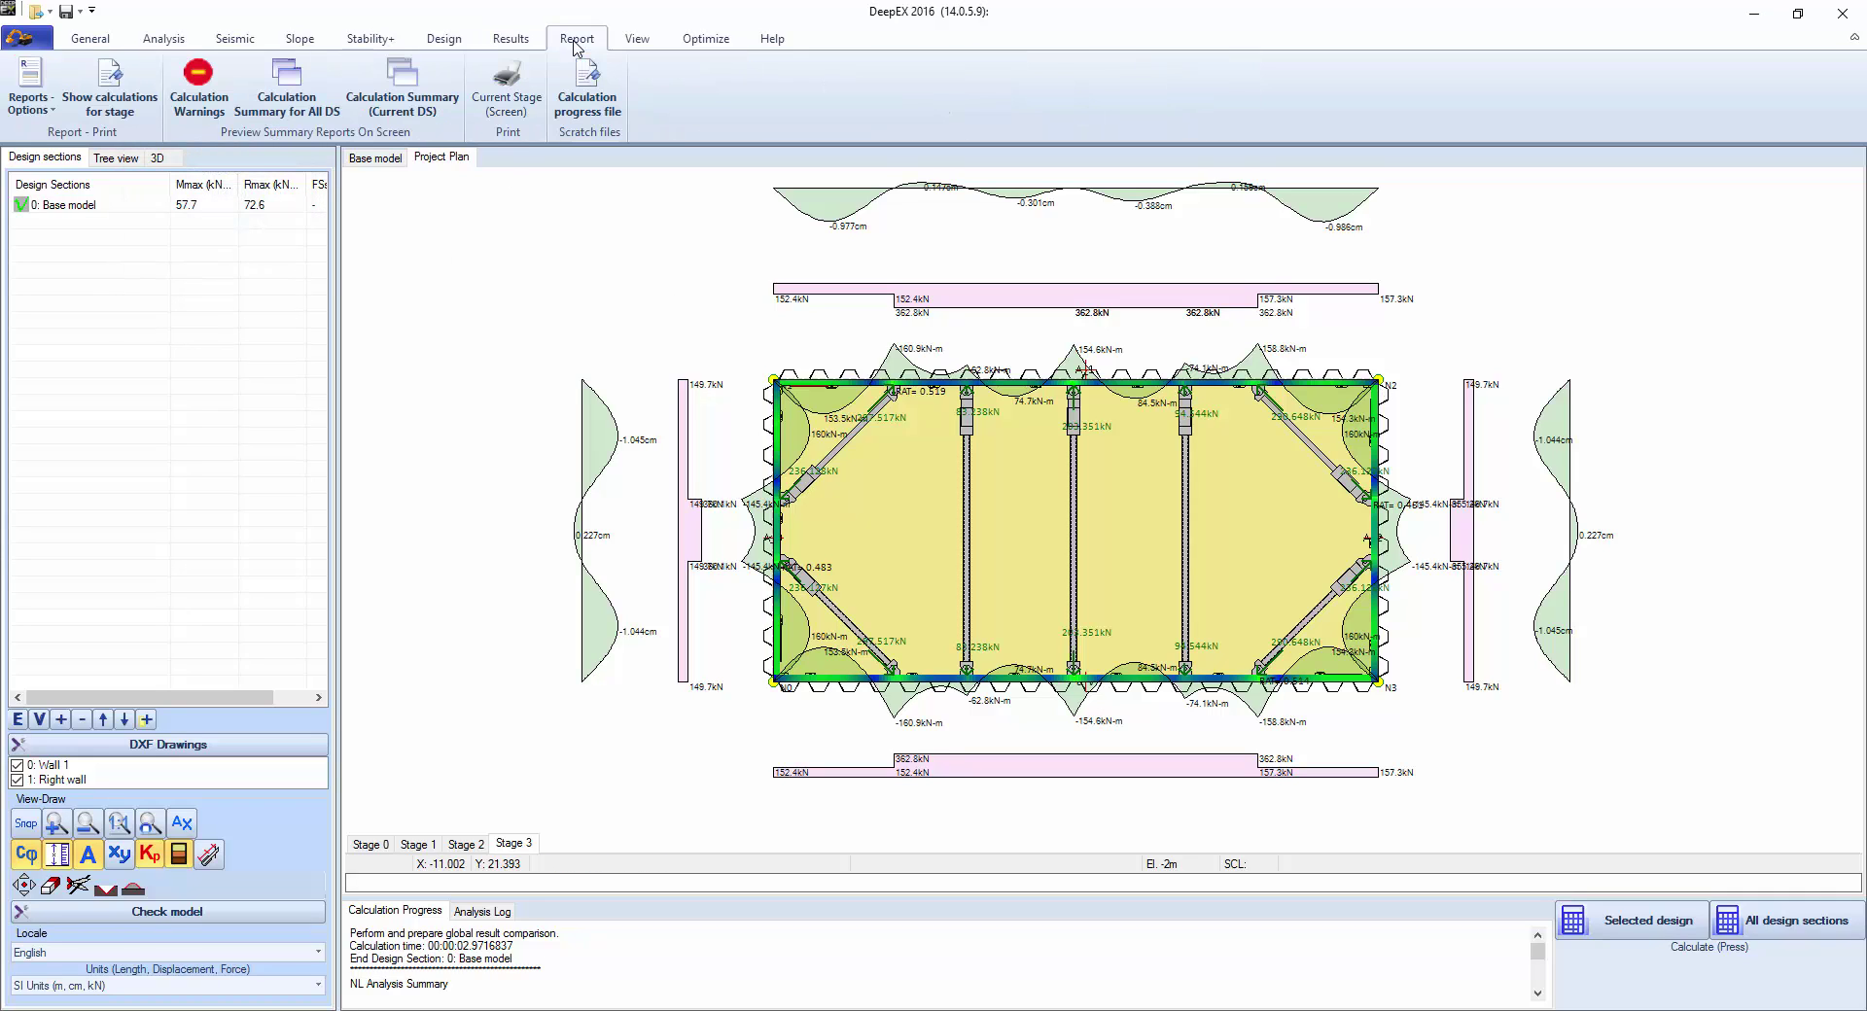
click(33, 88)
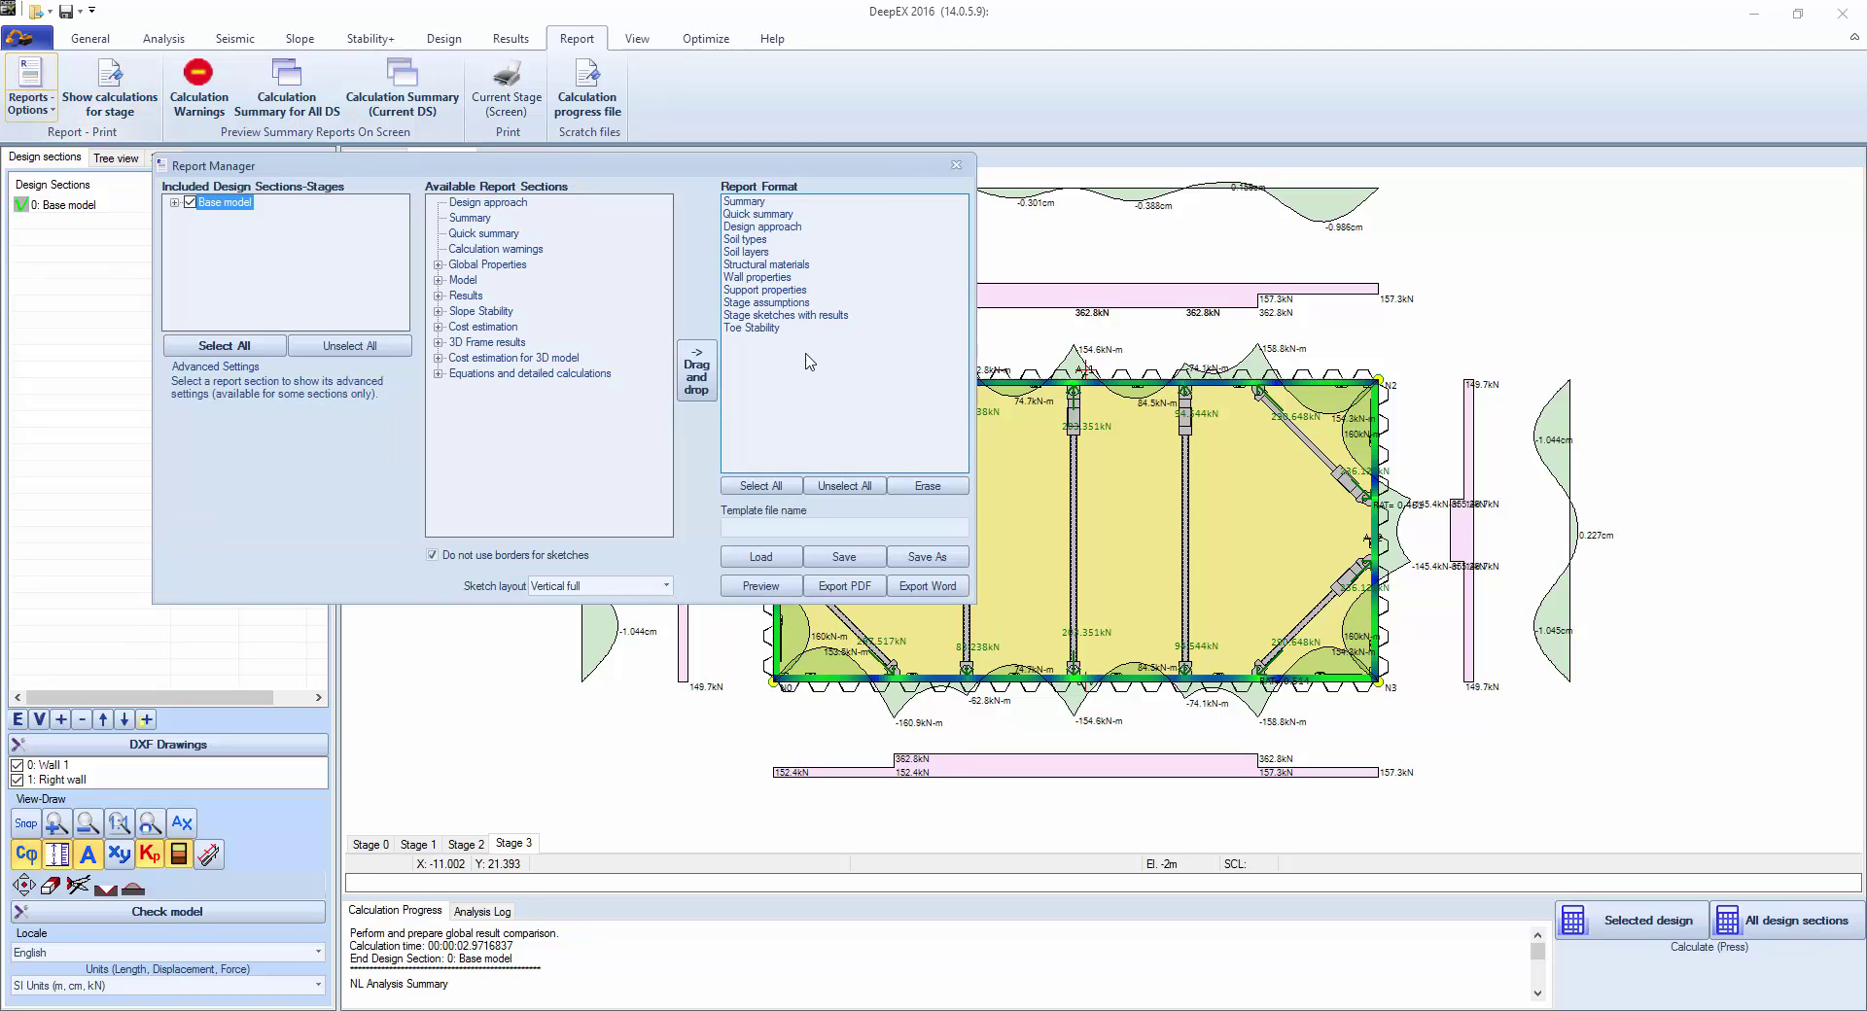
click(928, 491)
click(768, 486)
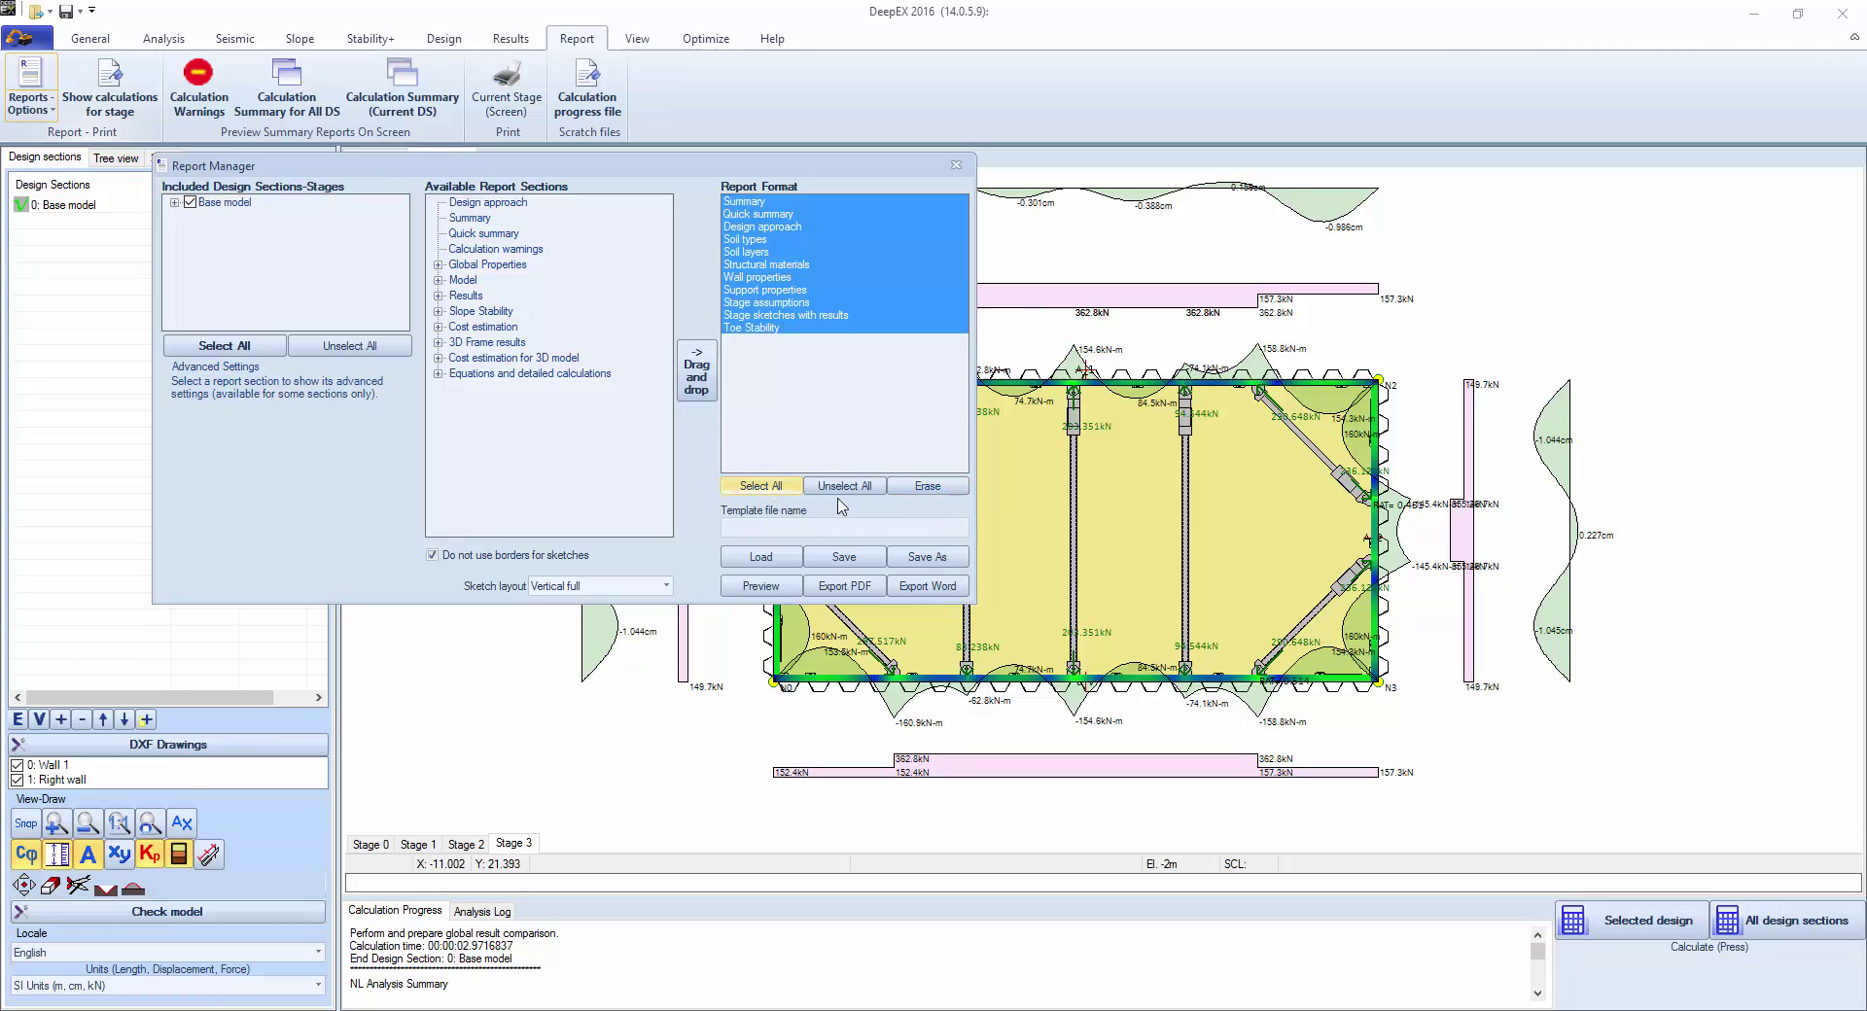
click(928, 486)
Step: Add 3D Frame summary, 3D Frame diagrams and 3D Waler stage results to the report and open its full-size preview
click(439, 343)
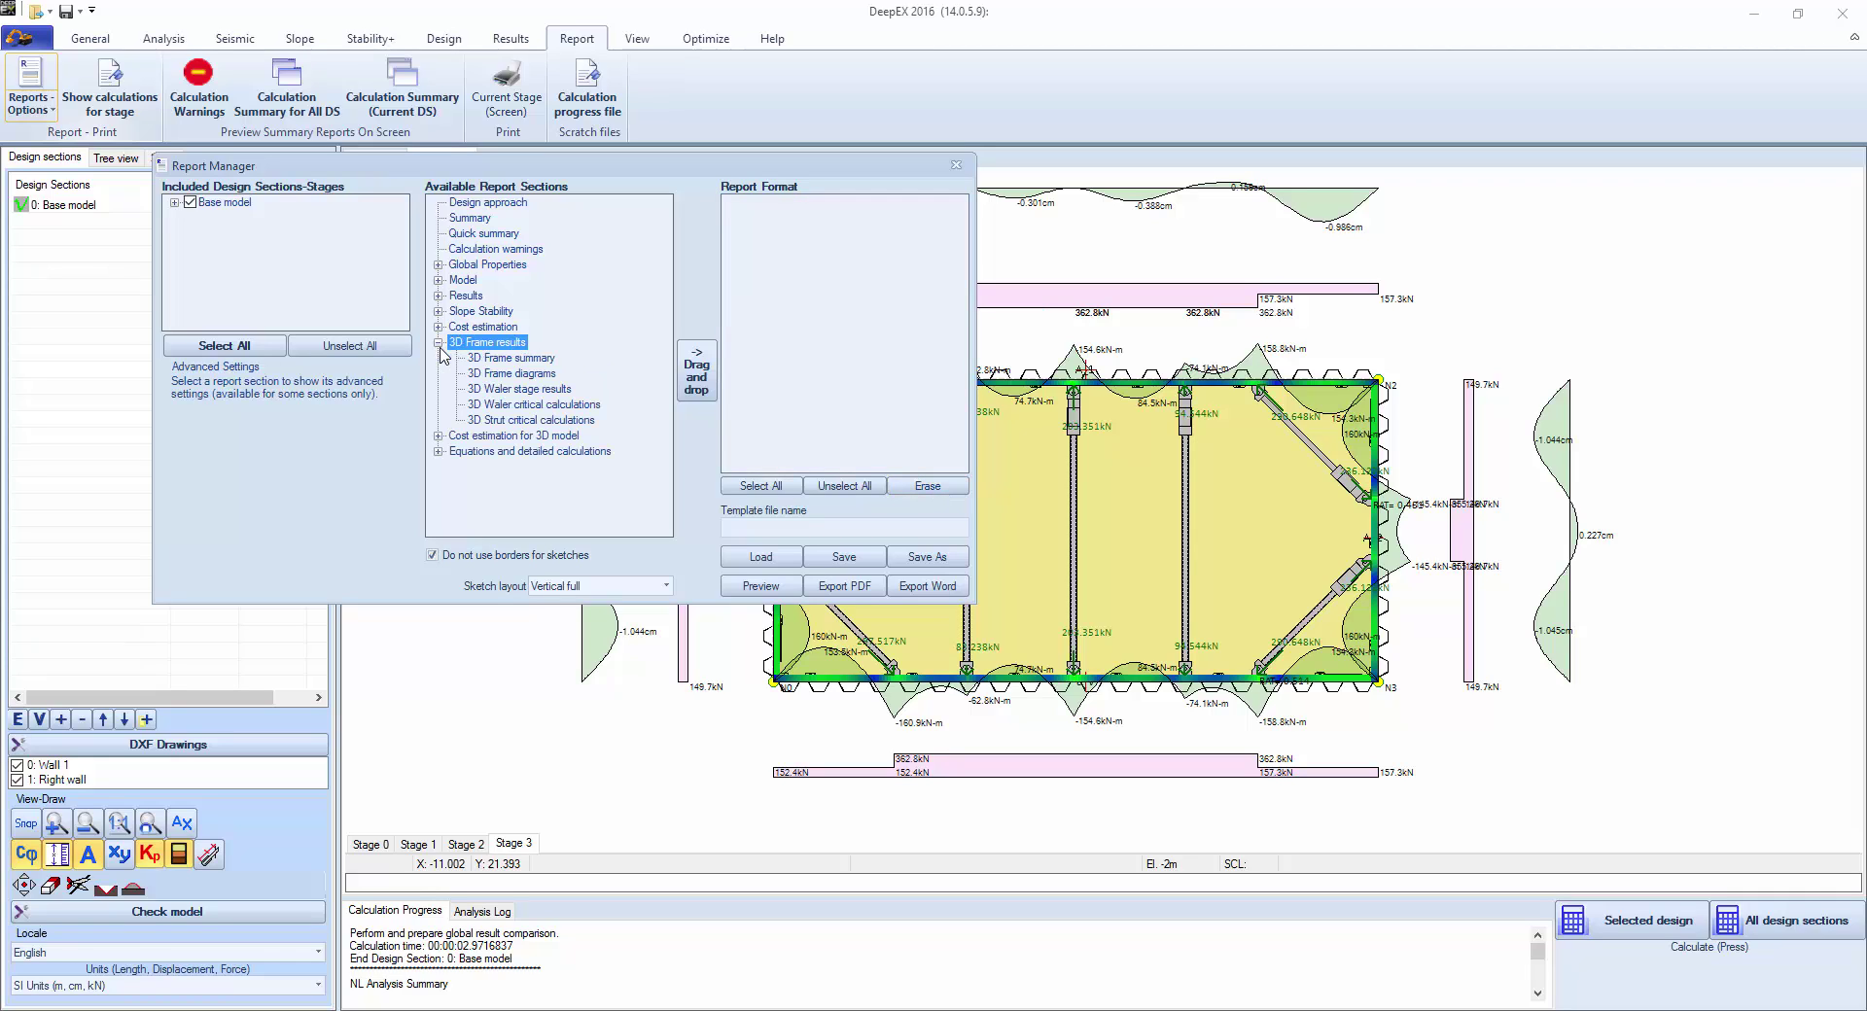
drag(494, 362, 789, 272)
drag(513, 382, 796, 292)
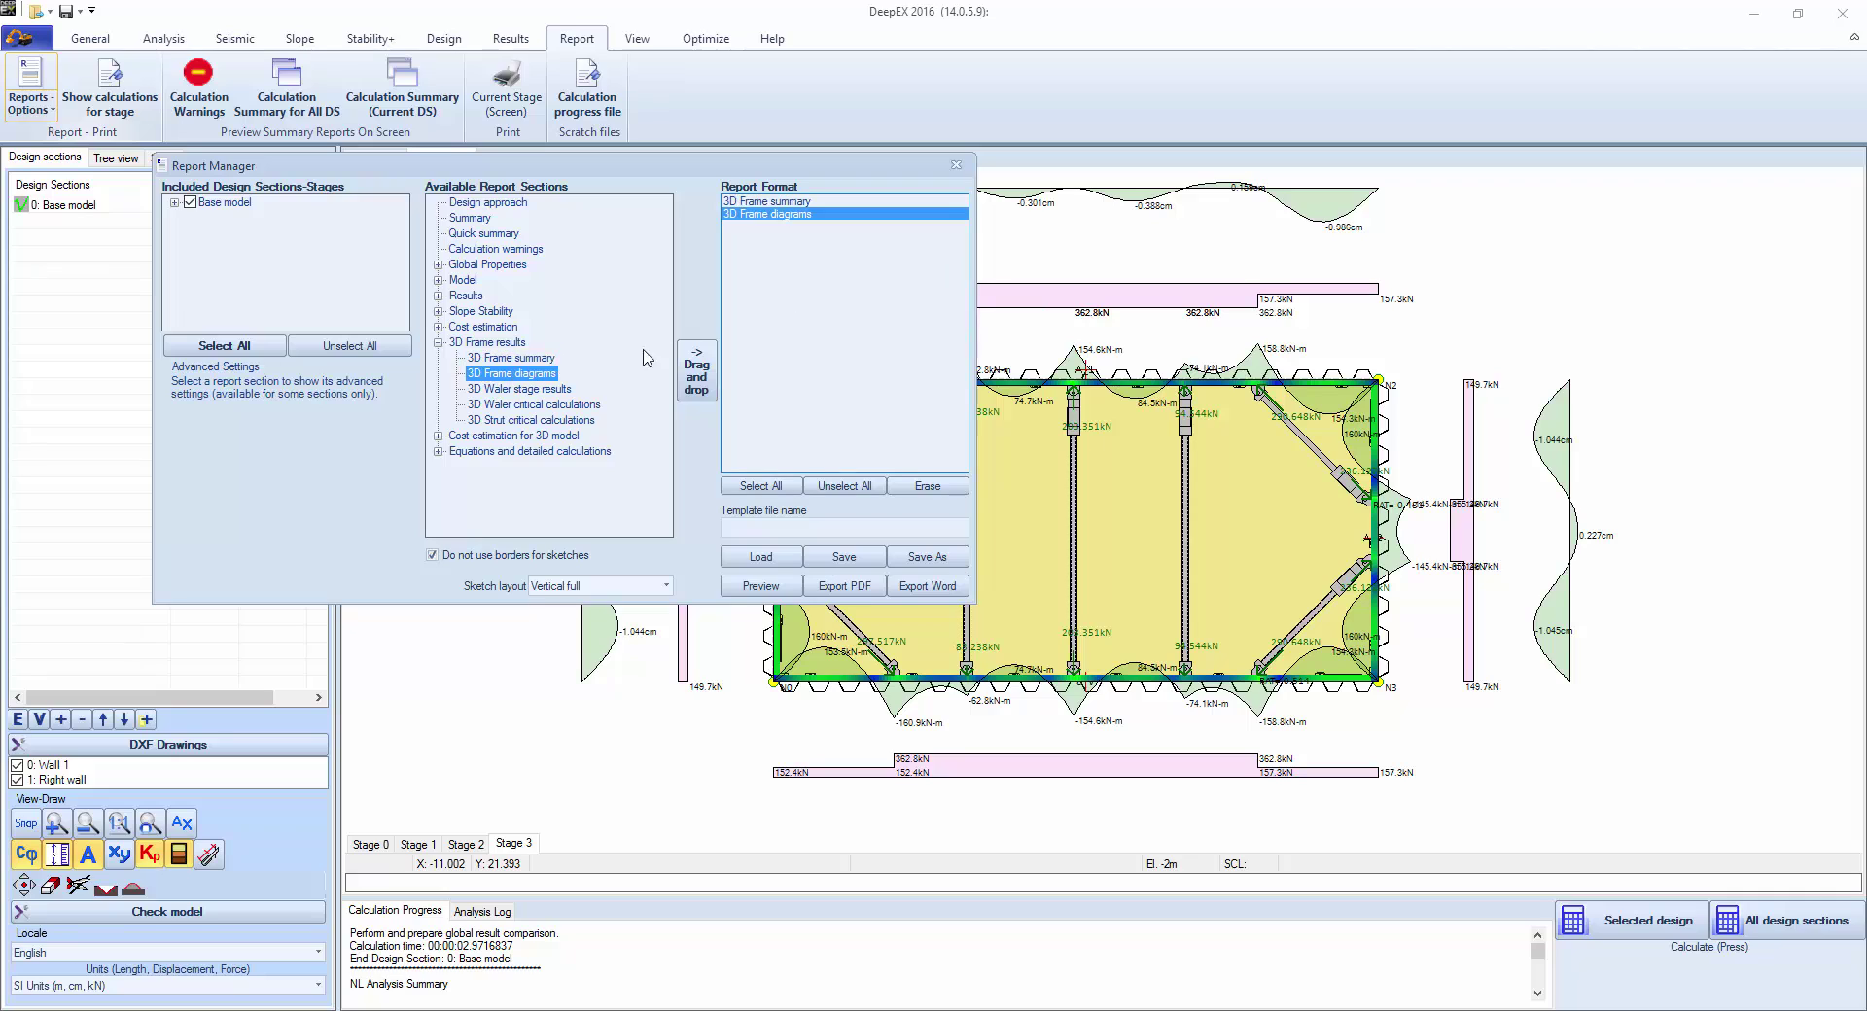
drag(530, 392, 780, 301)
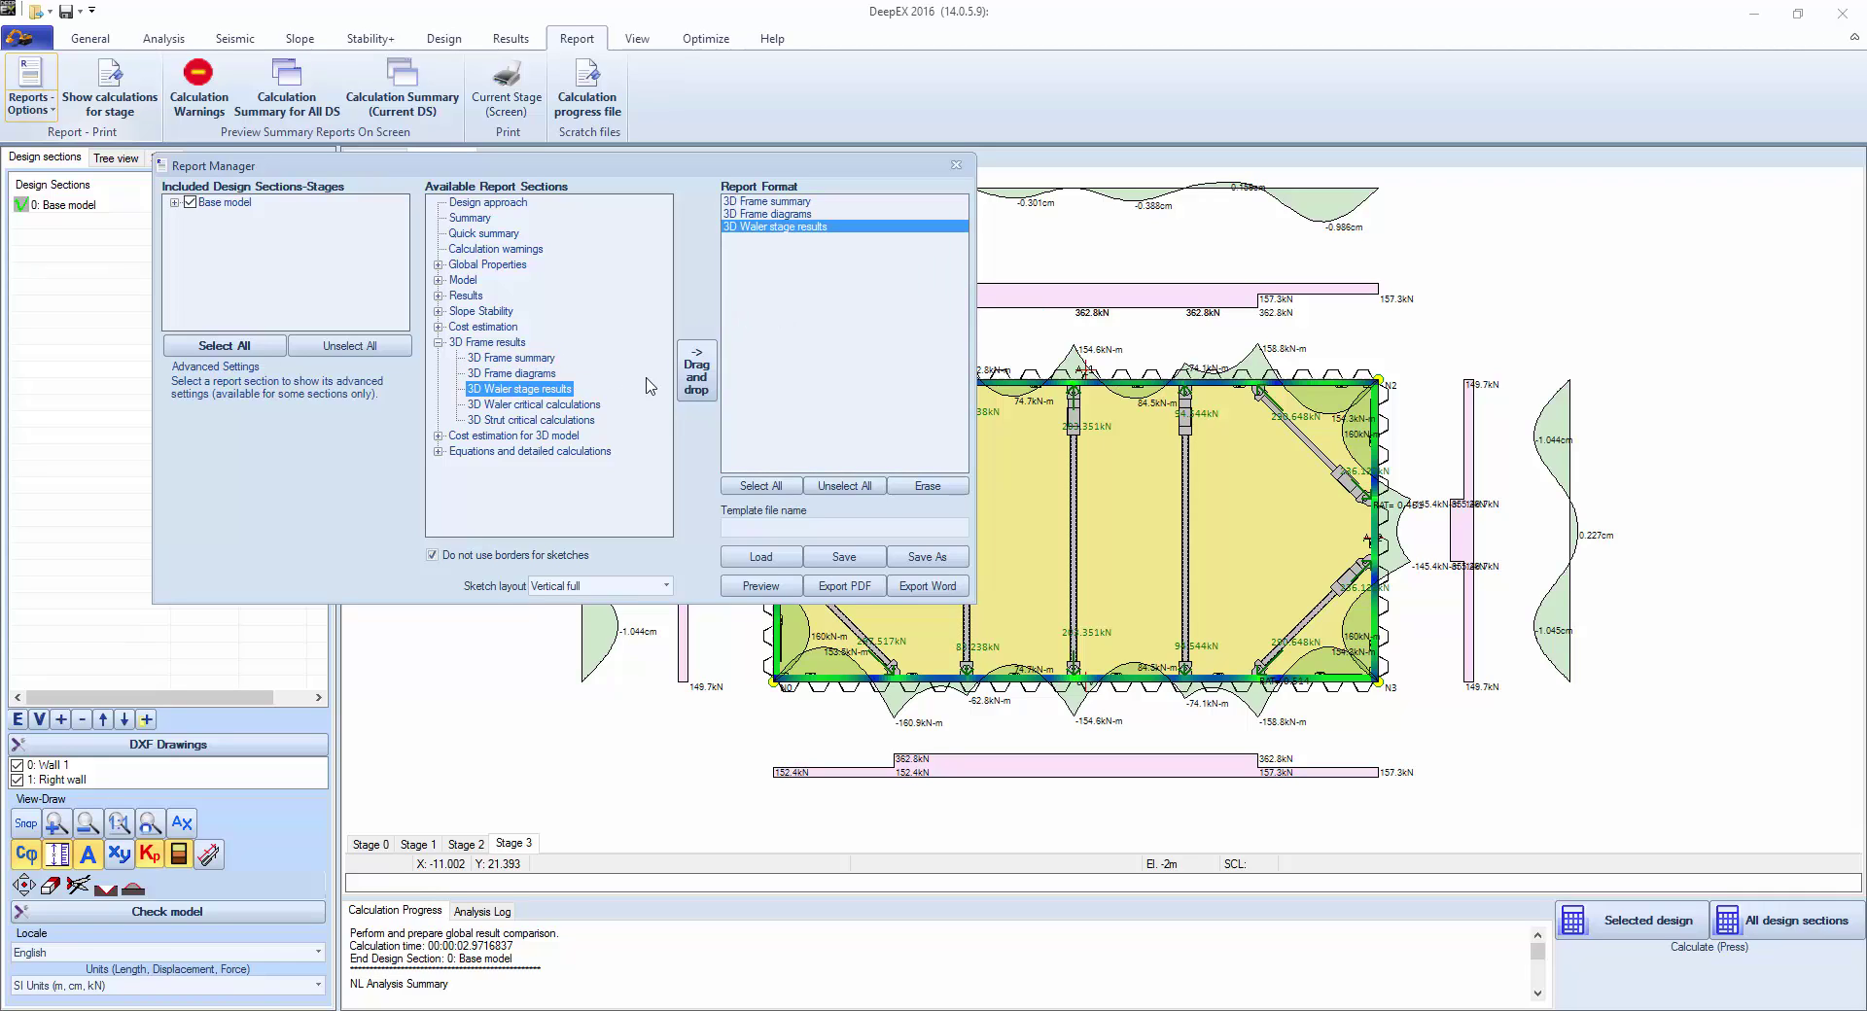
click(761, 586)
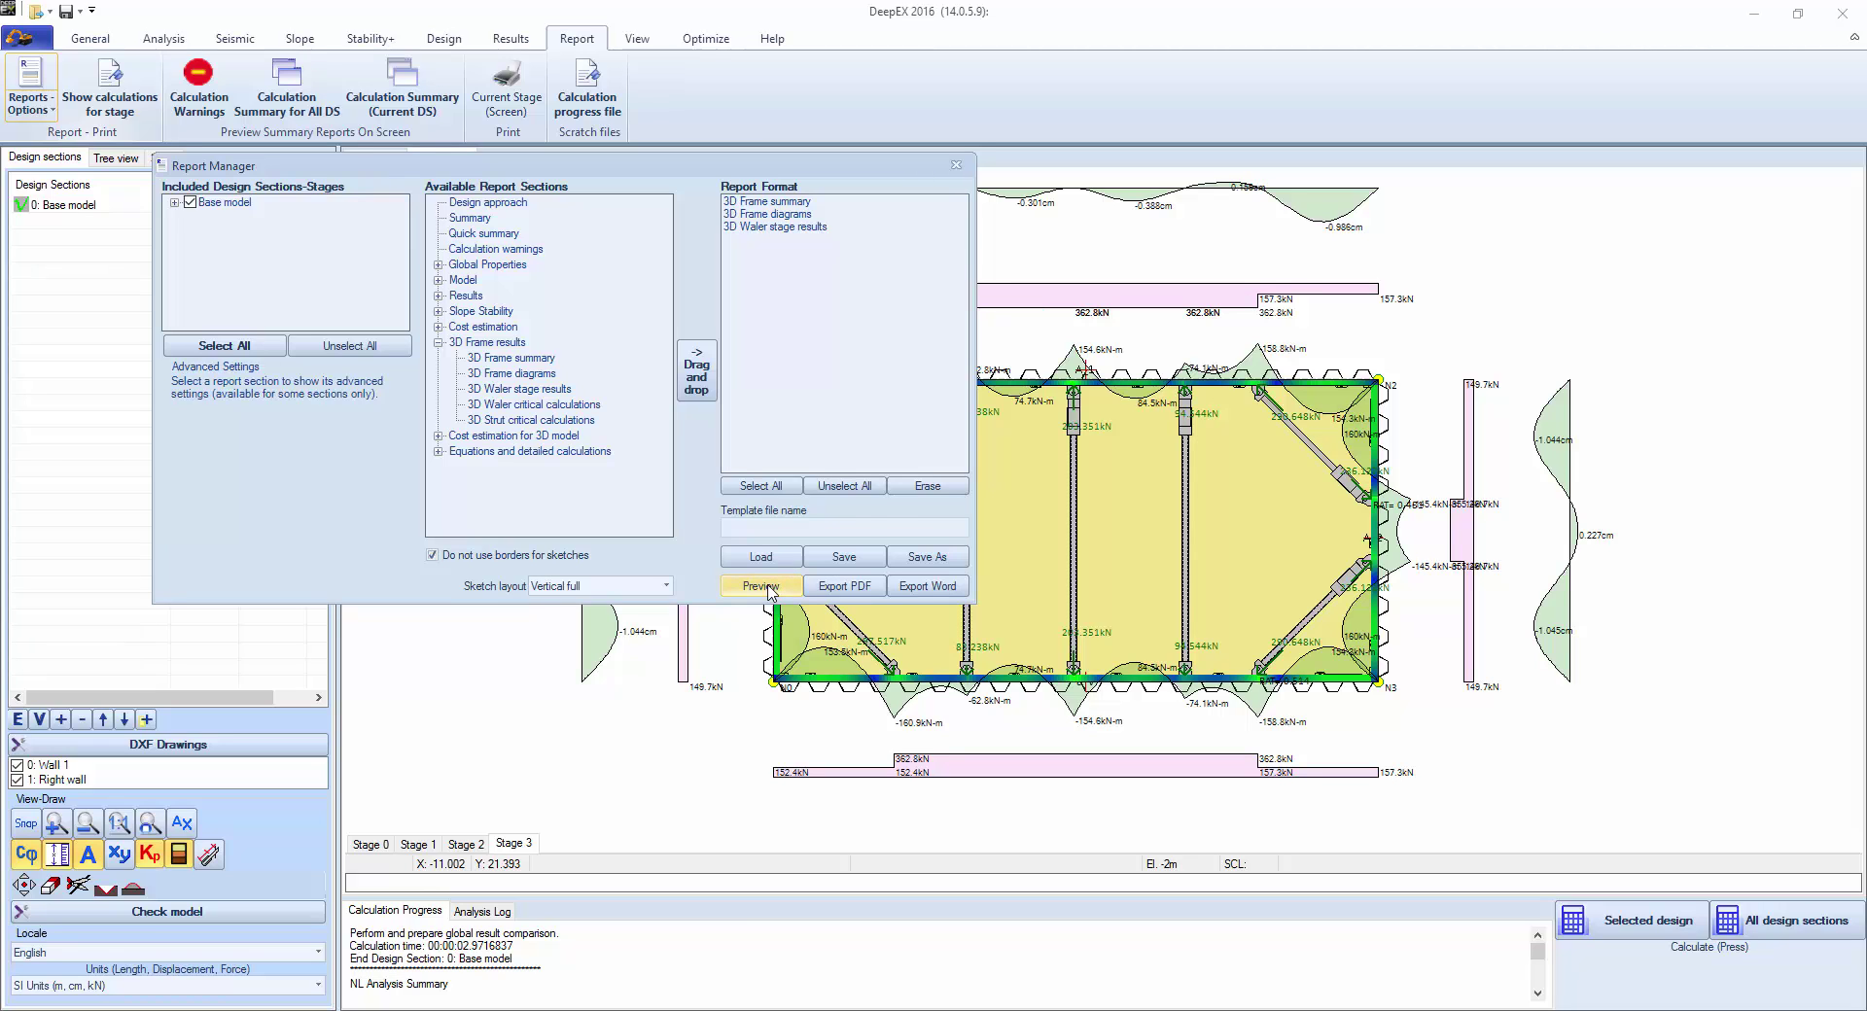
click(1224, 214)
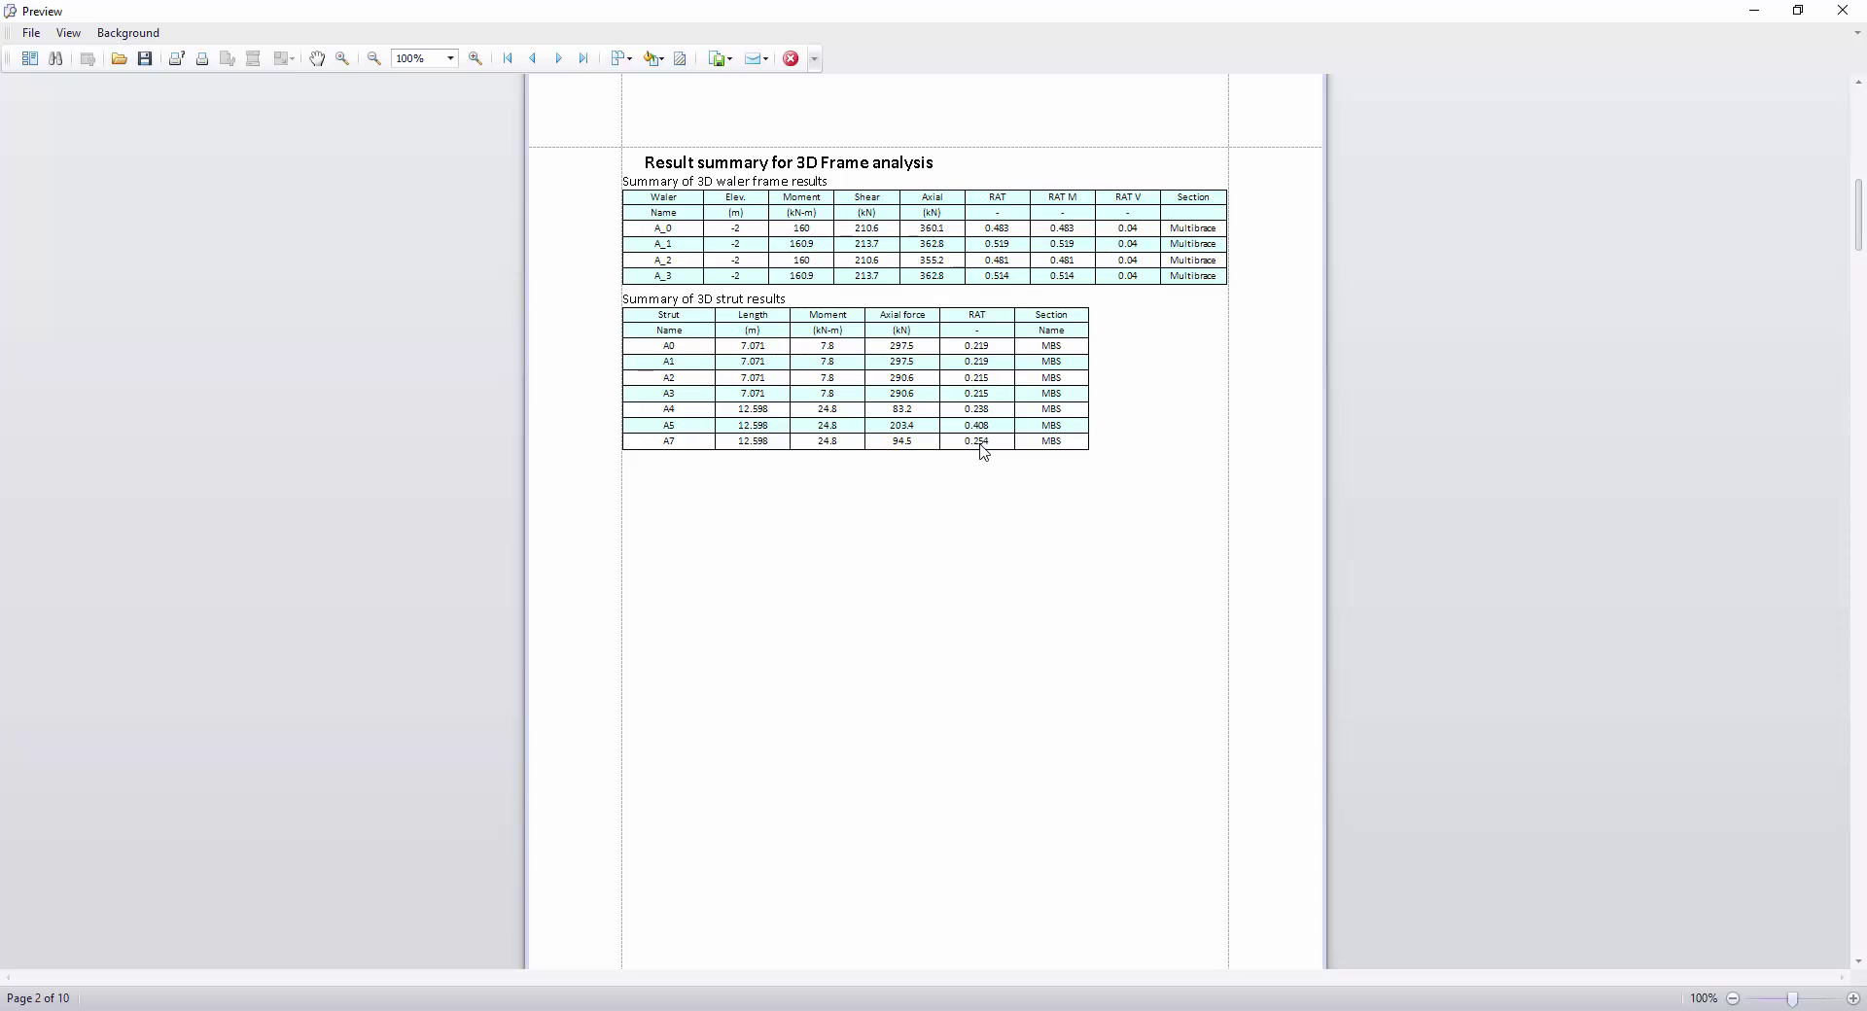
Step: Review the 3D frame report's waler and strut summaries, the frame result plans and the waler A_0 diagrams at Stage 3
scroll(984, 450, down, 17)
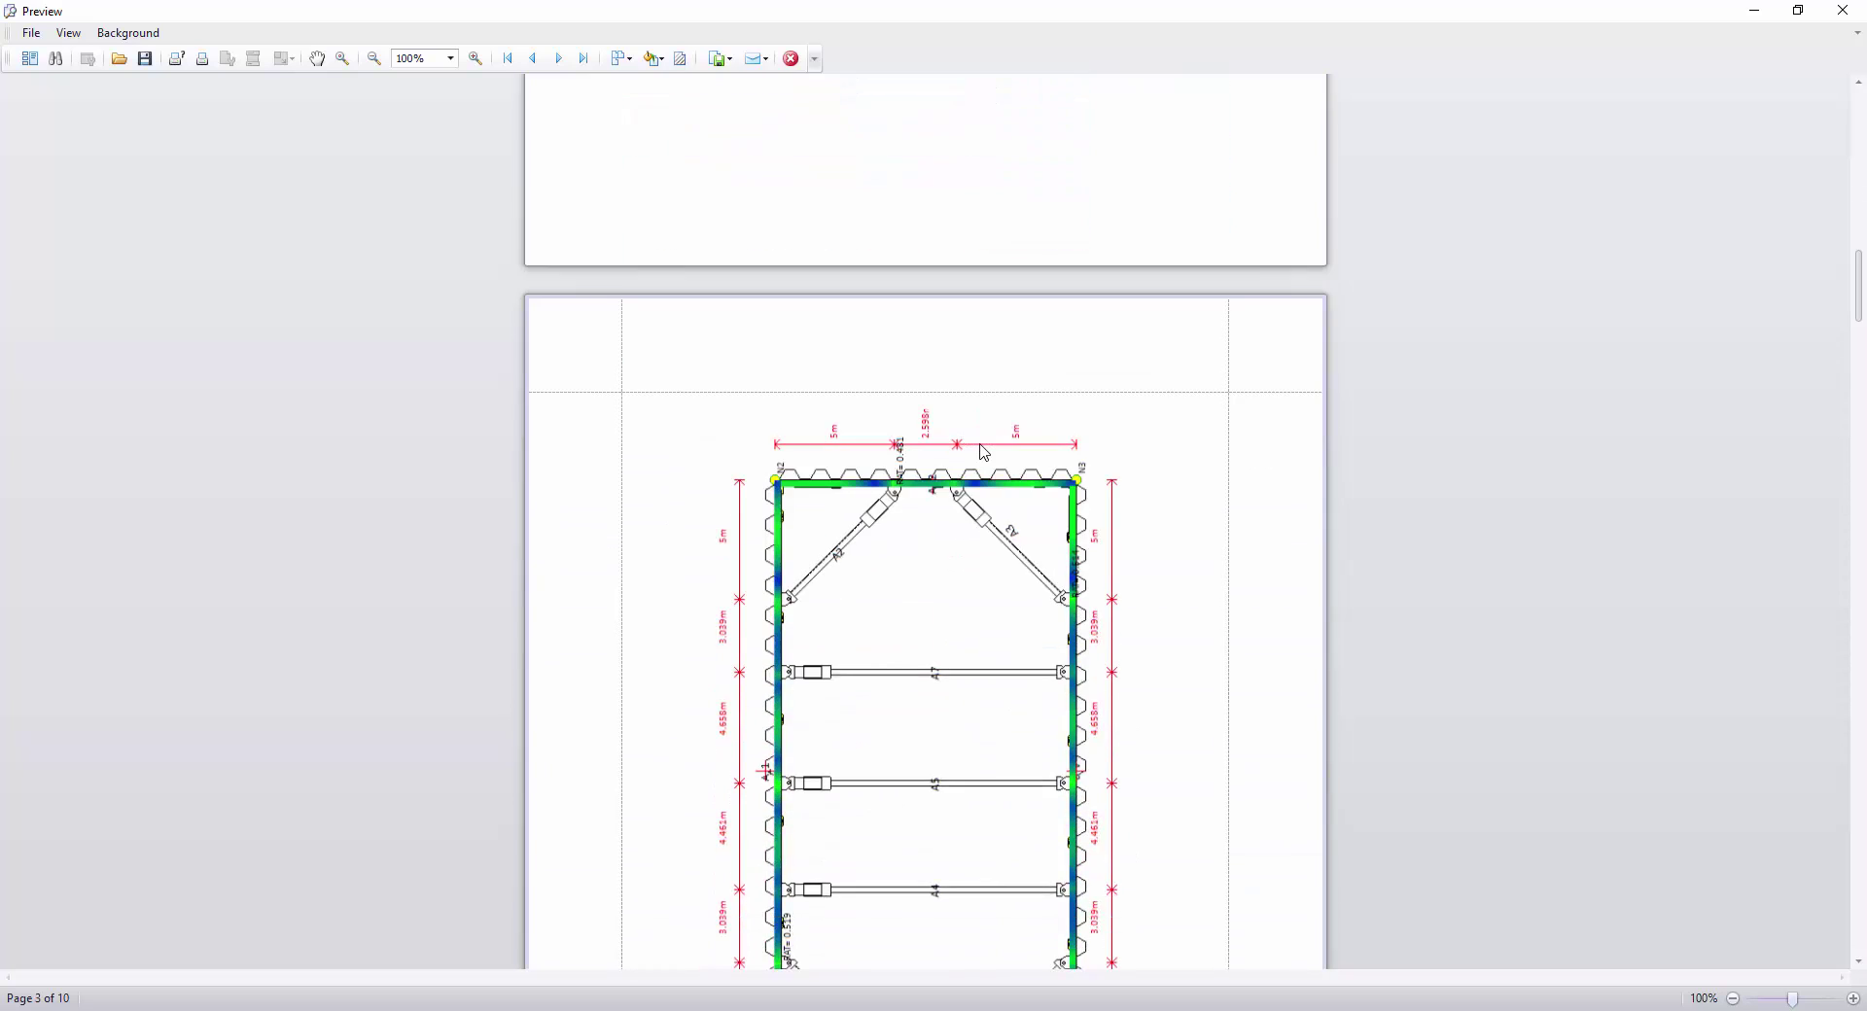
scroll(984, 450, down, 20)
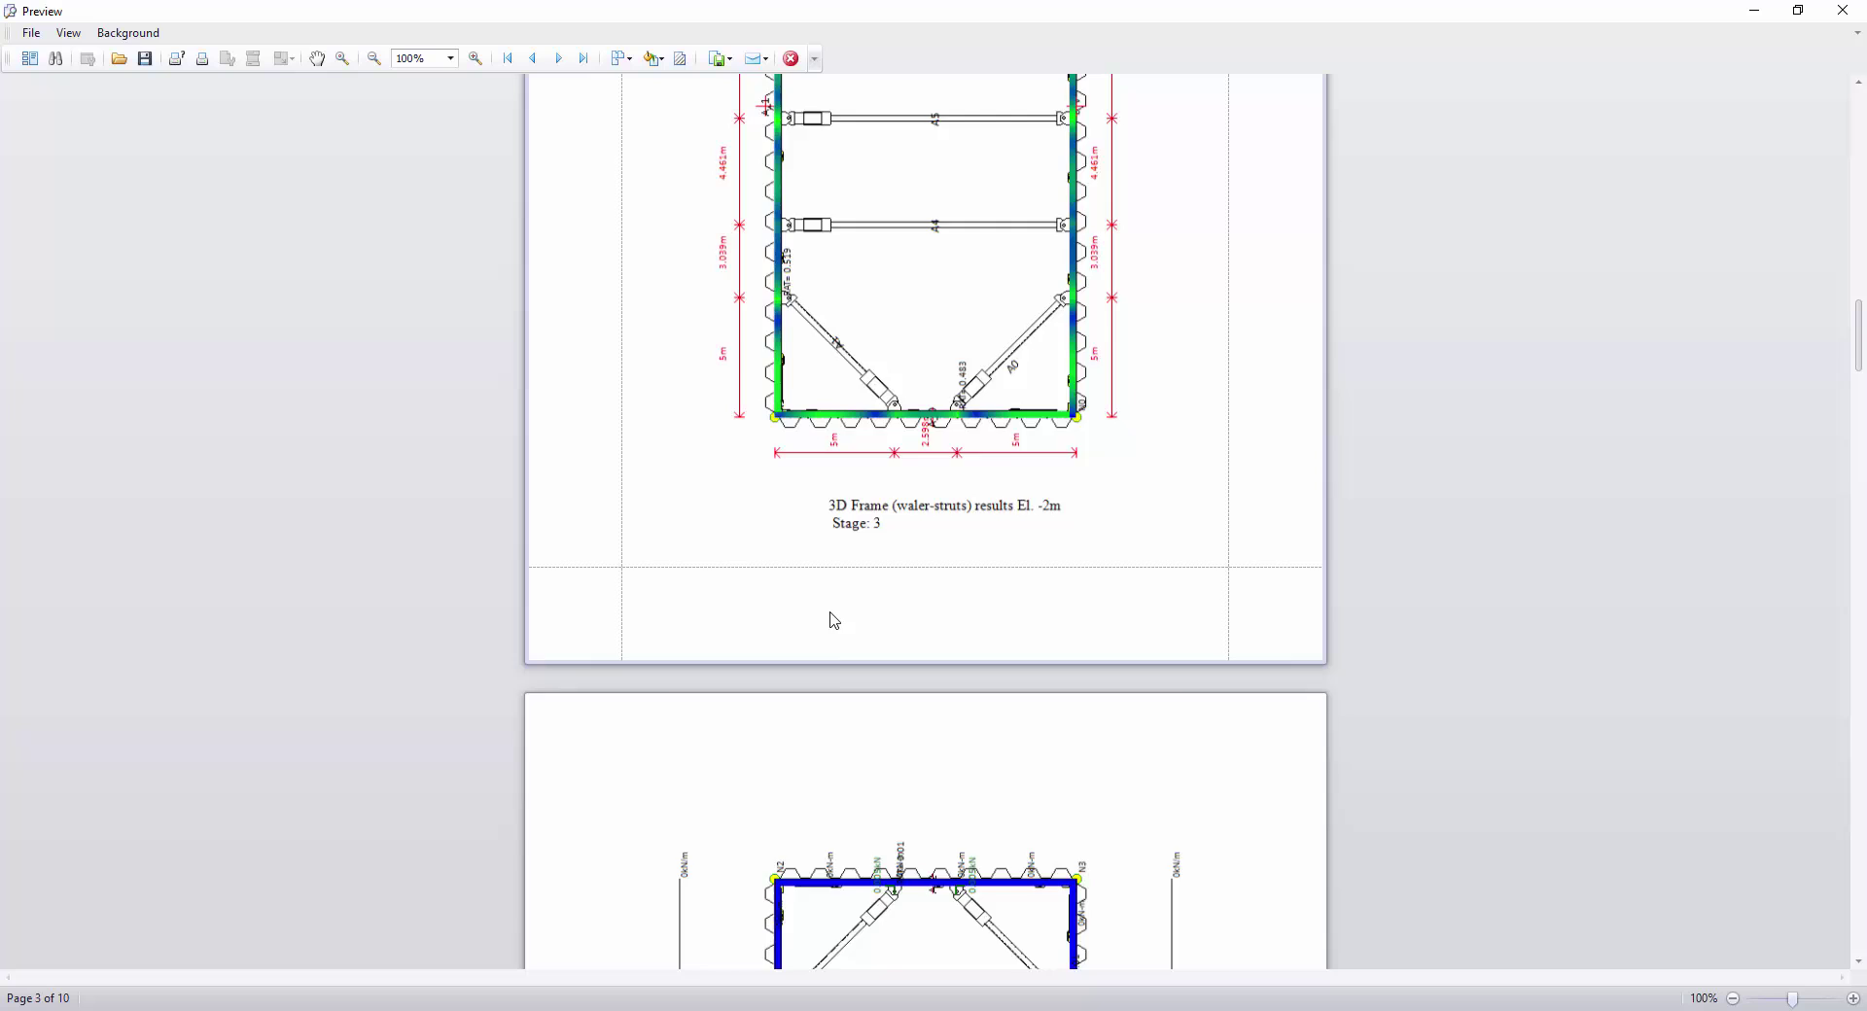
scroll(835, 610, down, 5)
scroll(835, 609, down, 20)
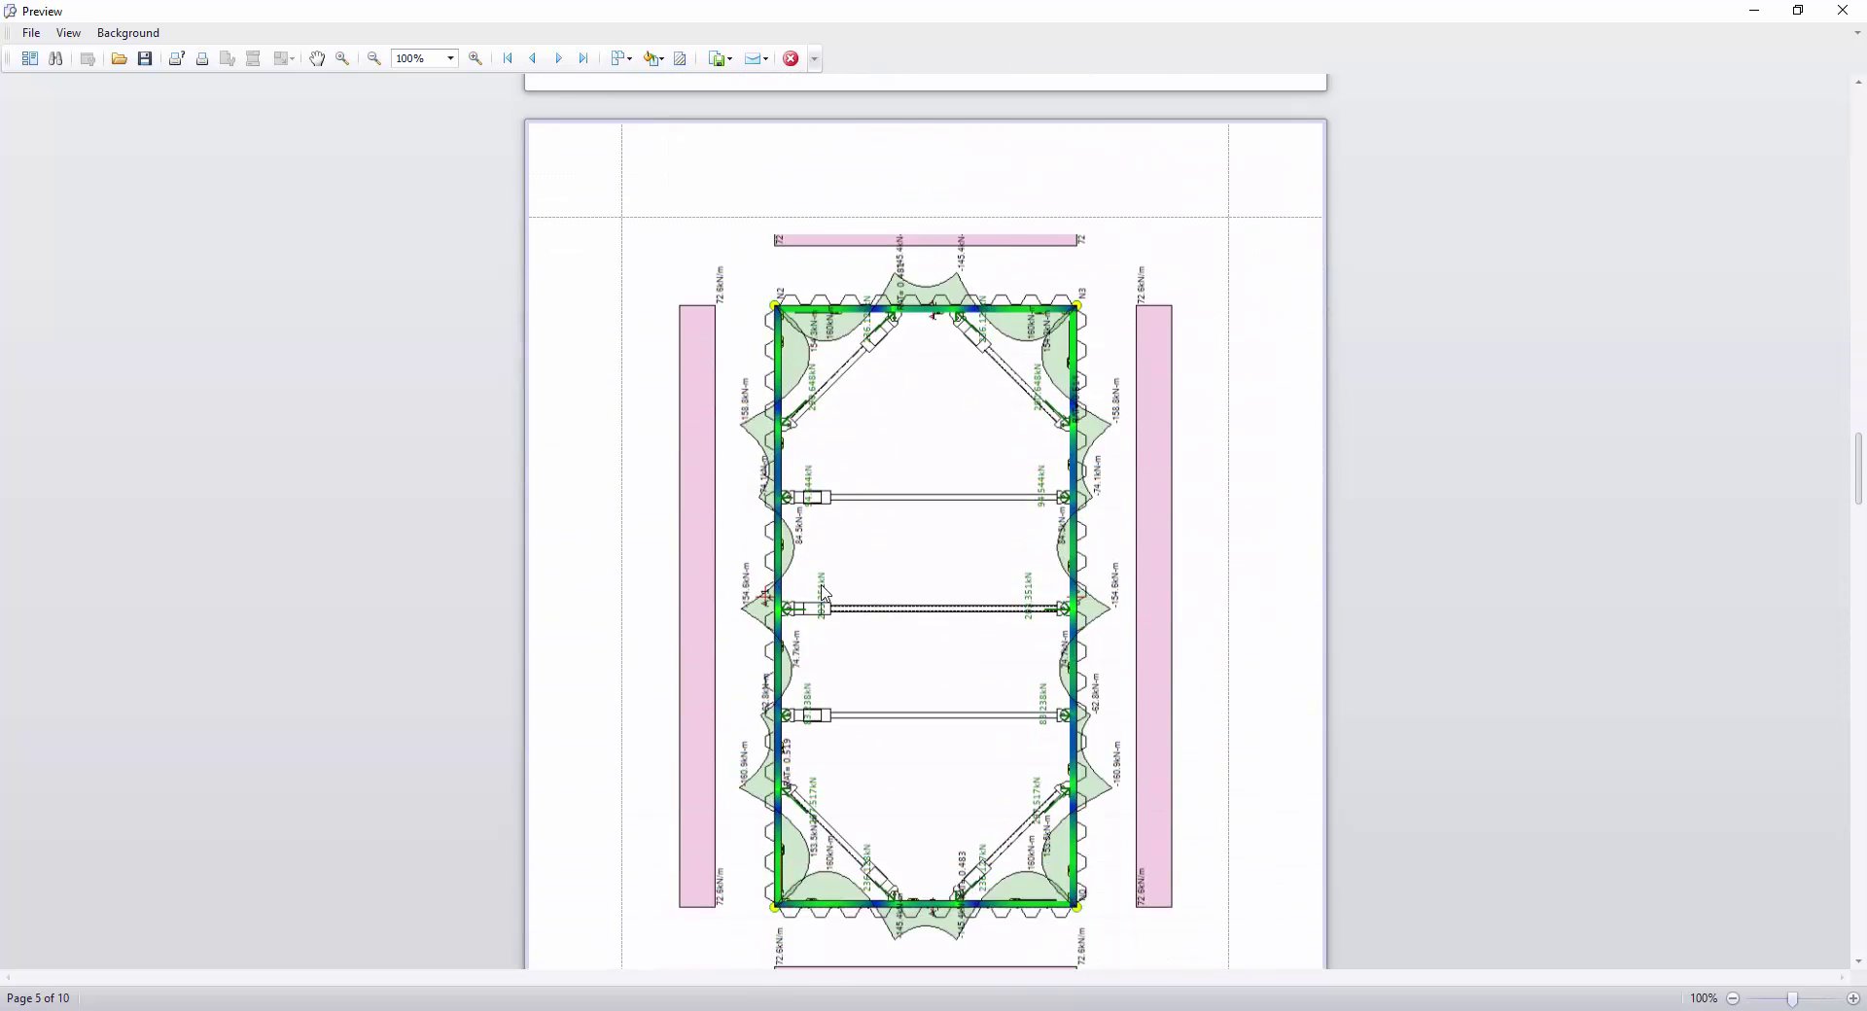
scroll(824, 592, down, 11)
scroll(824, 592, up, 5)
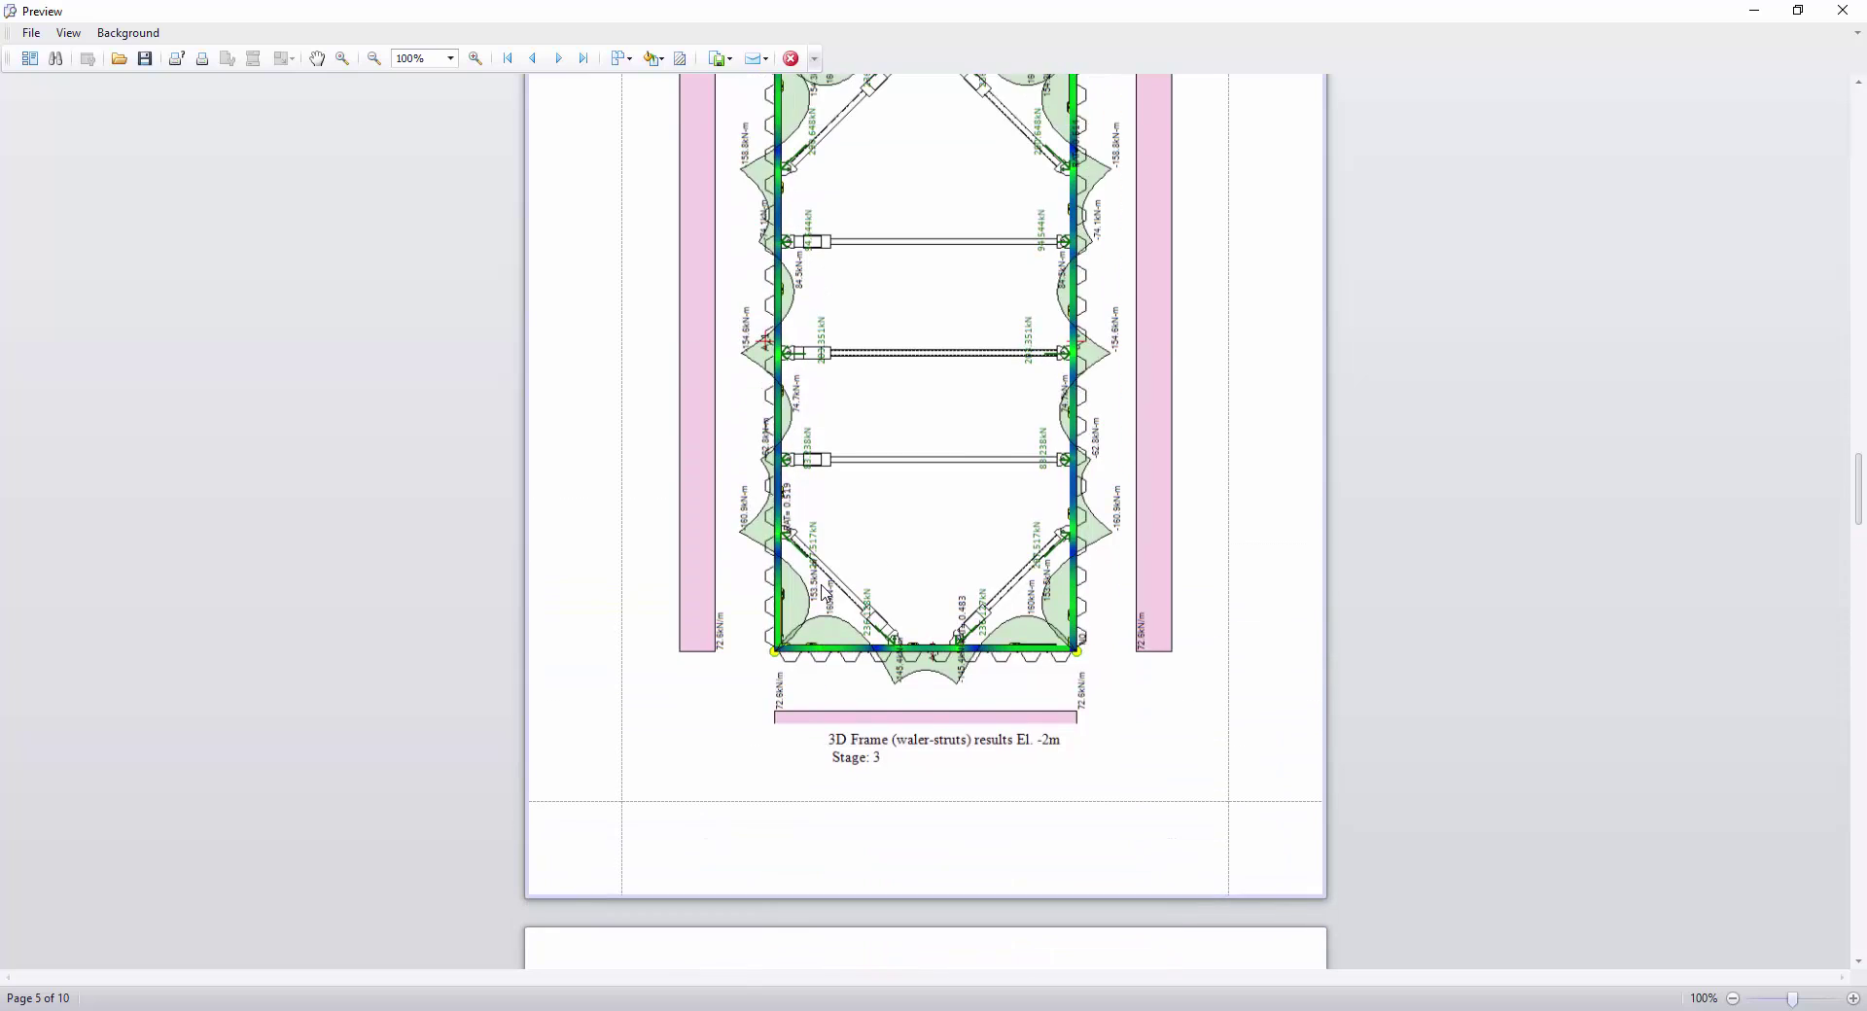
scroll(822, 581, down, 4)
scroll(819, 573, down, 13)
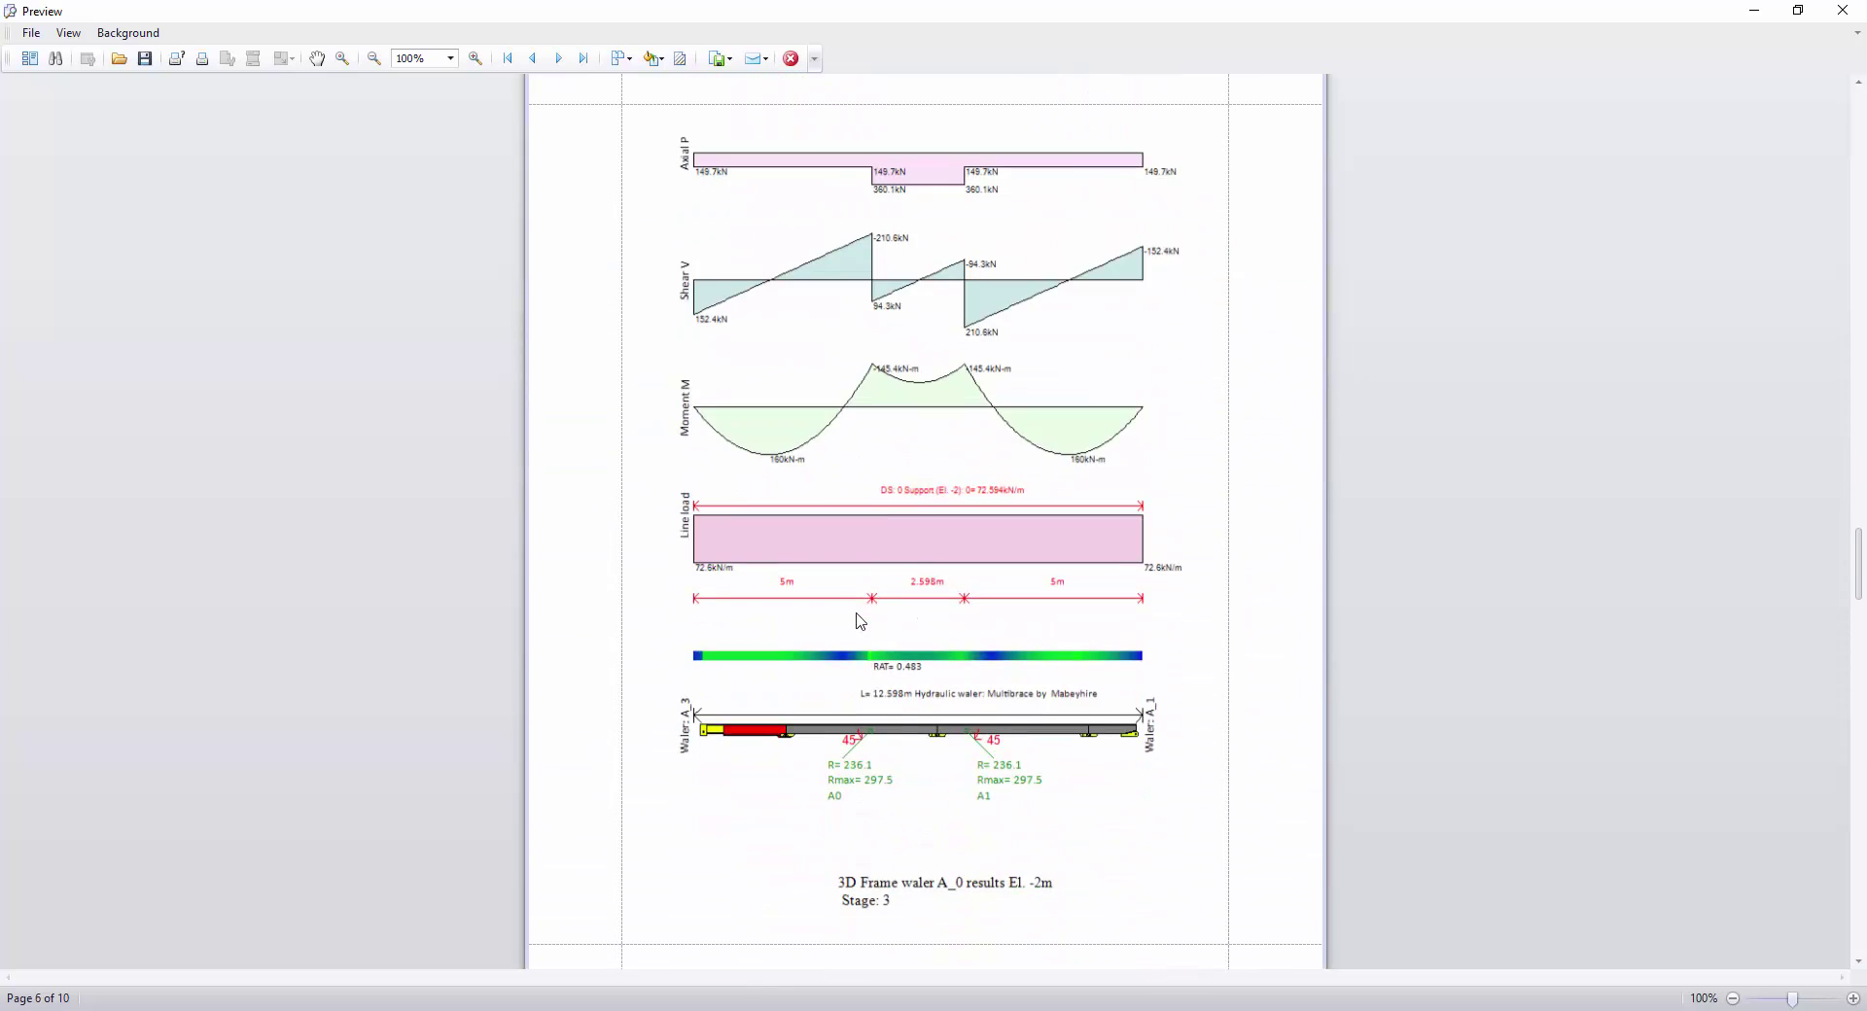
Step: Review the remaining Stage 3 waler result diagrams through the report's last page, and close the preview and the Report Manager
scroll(913, 812, up, 1)
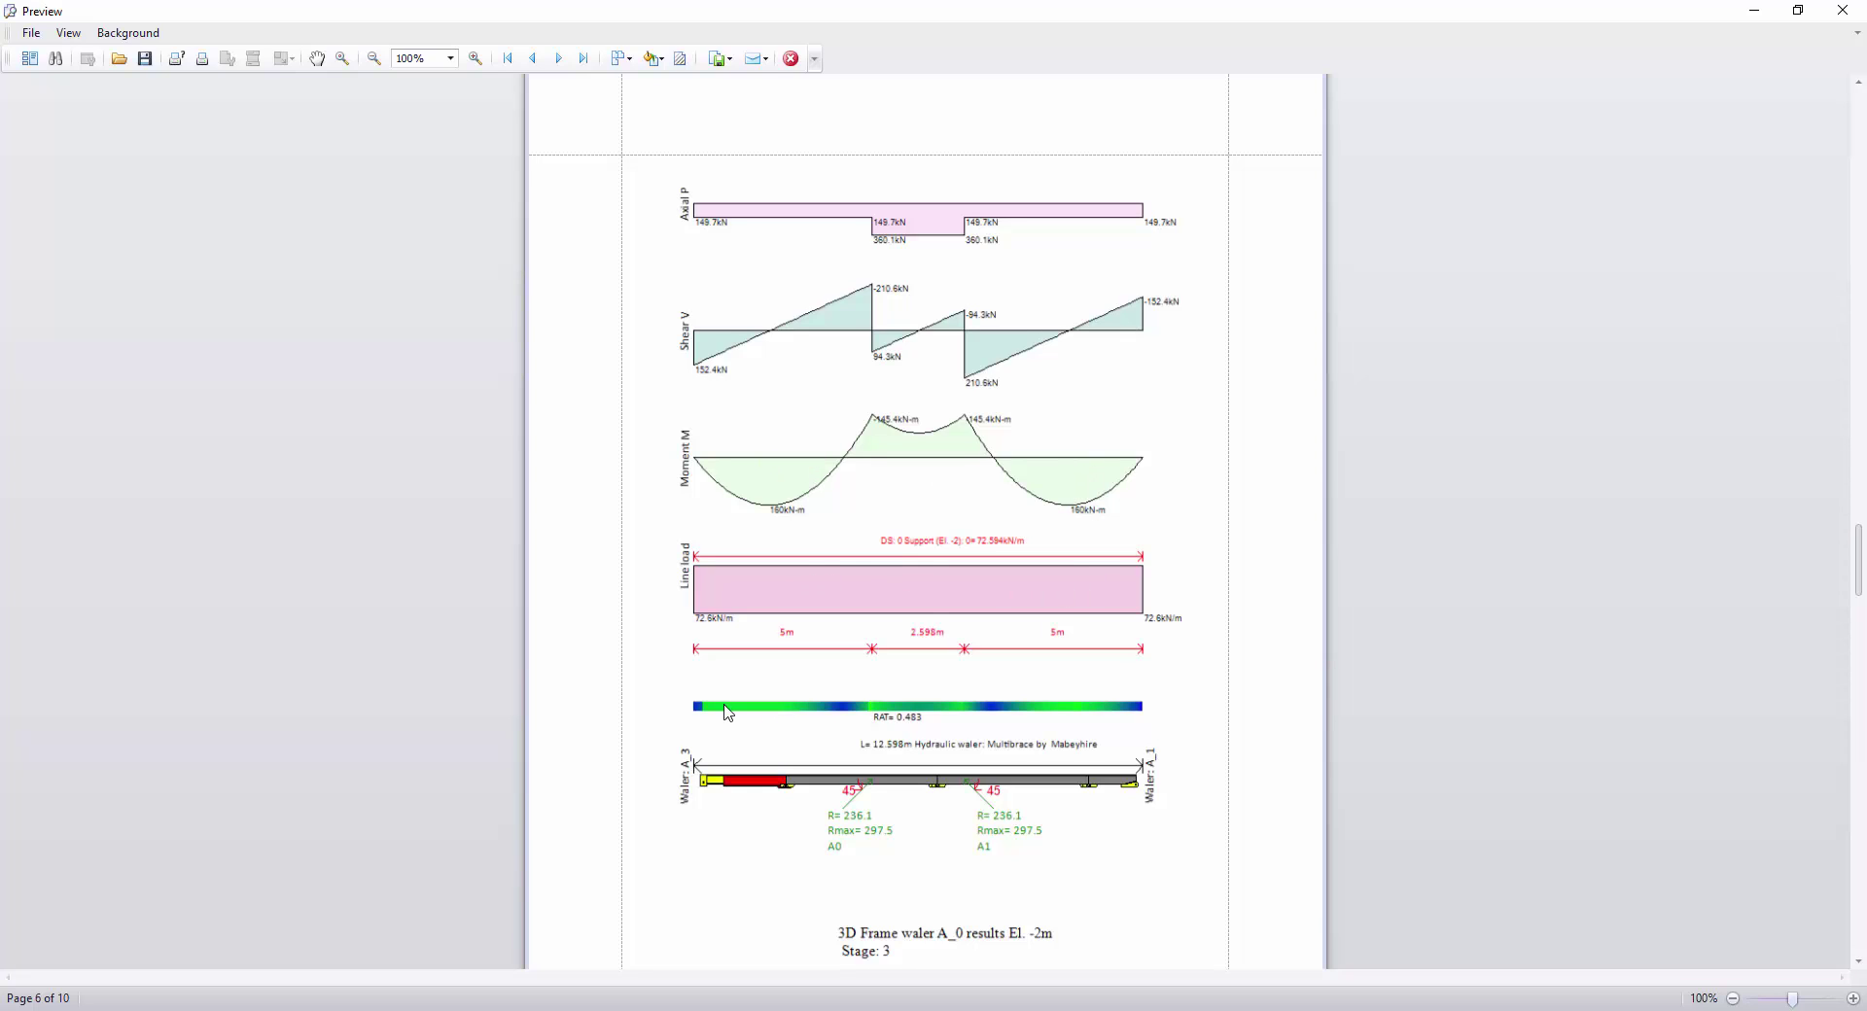
scroll(987, 833, down, 10)
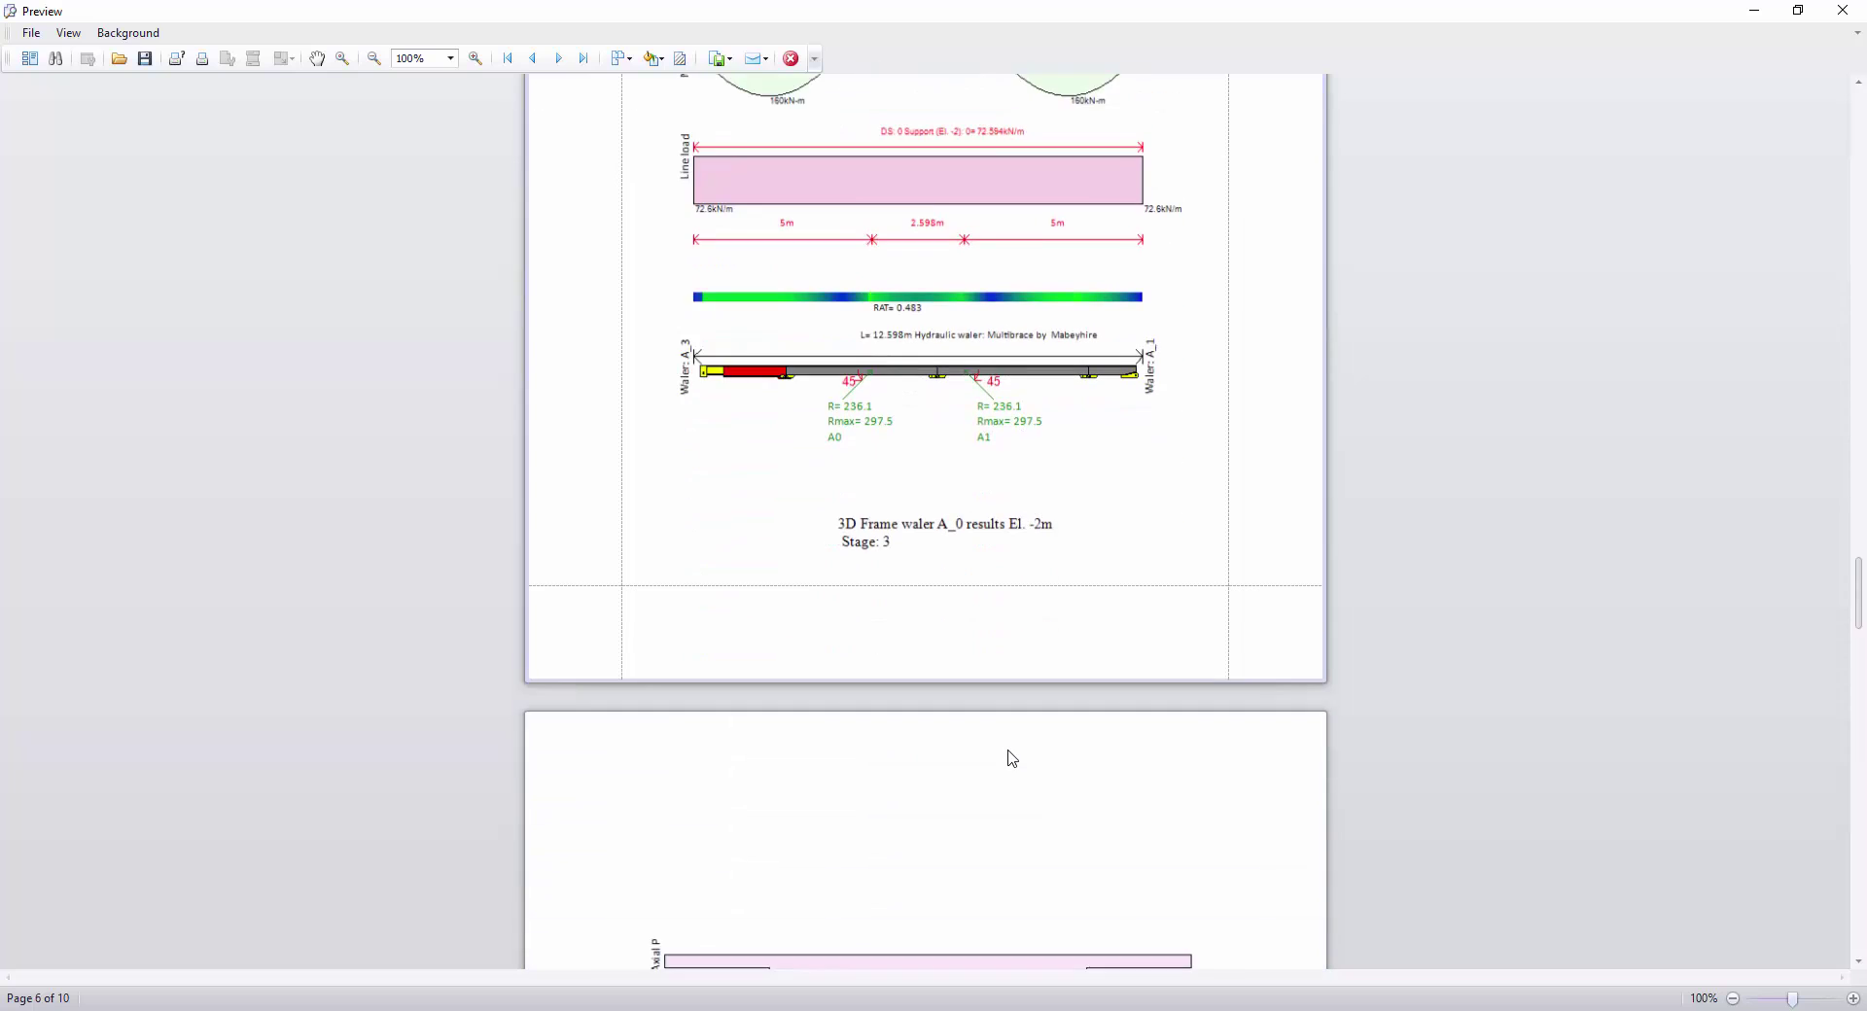
scroll(1462, 827, down, 2)
click(1859, 886)
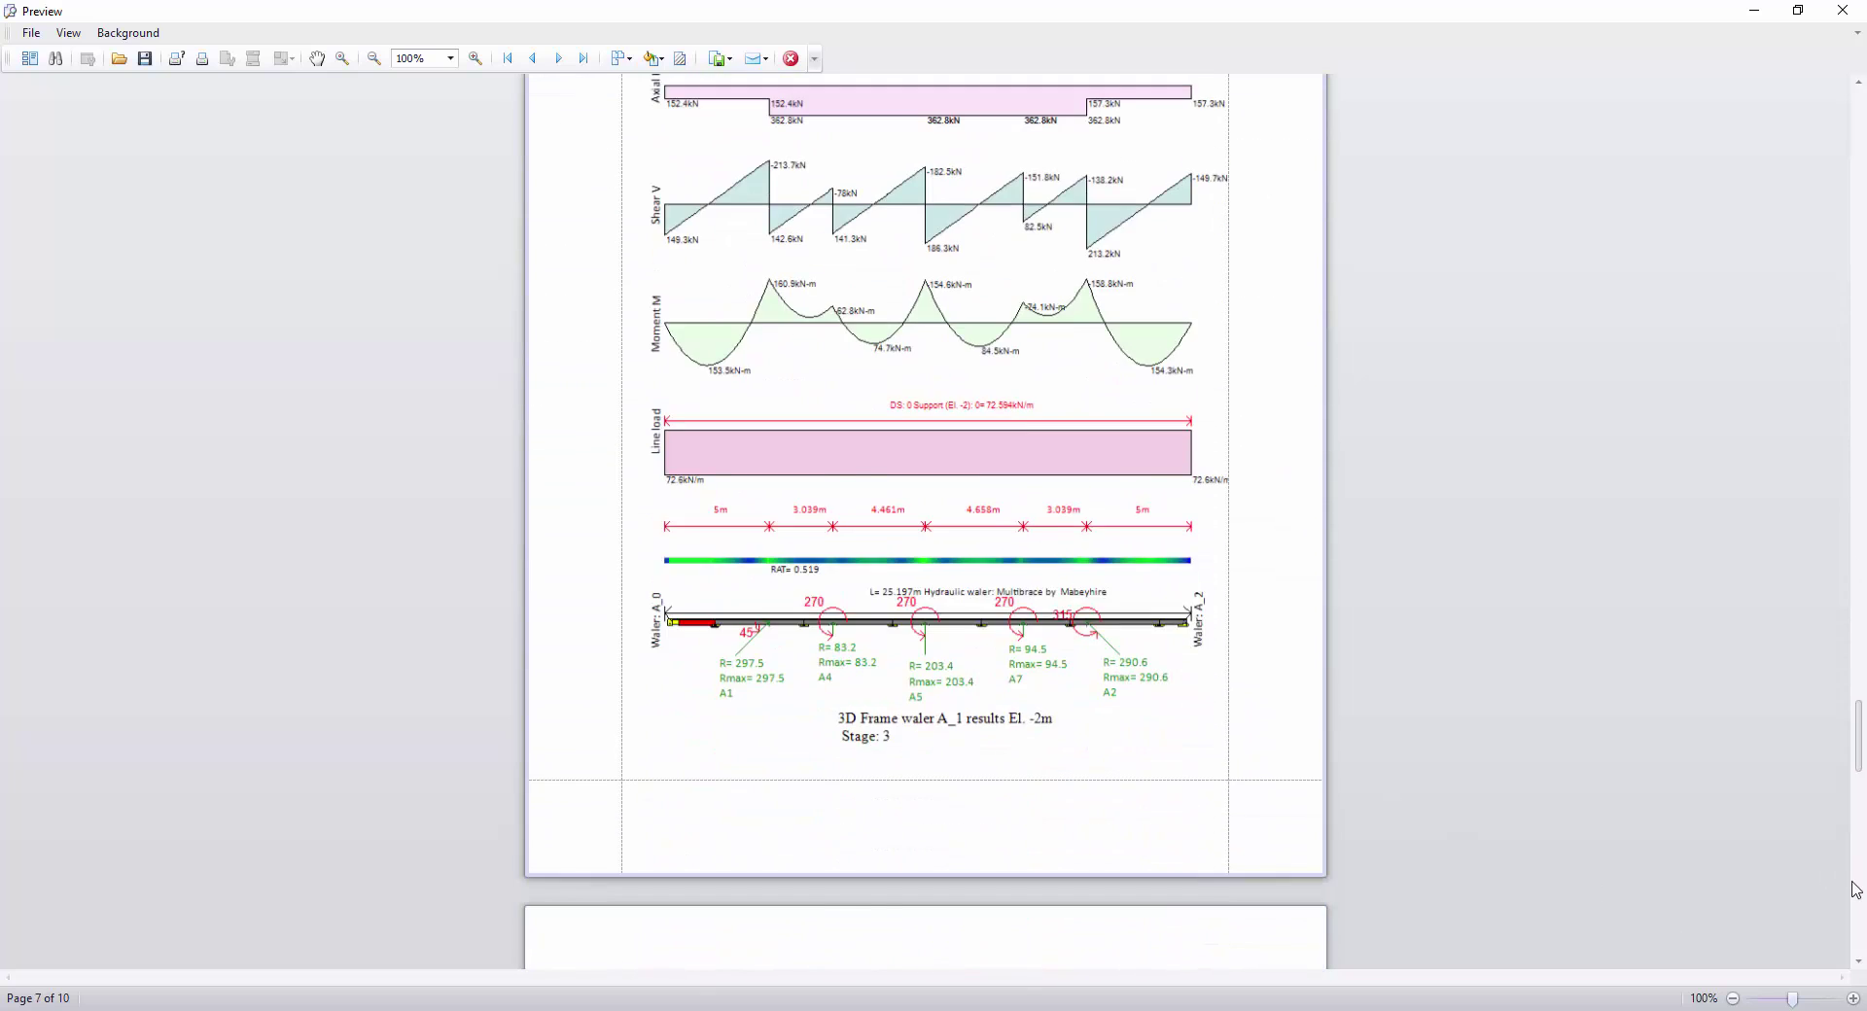
click(1859, 887)
click(1861, 886)
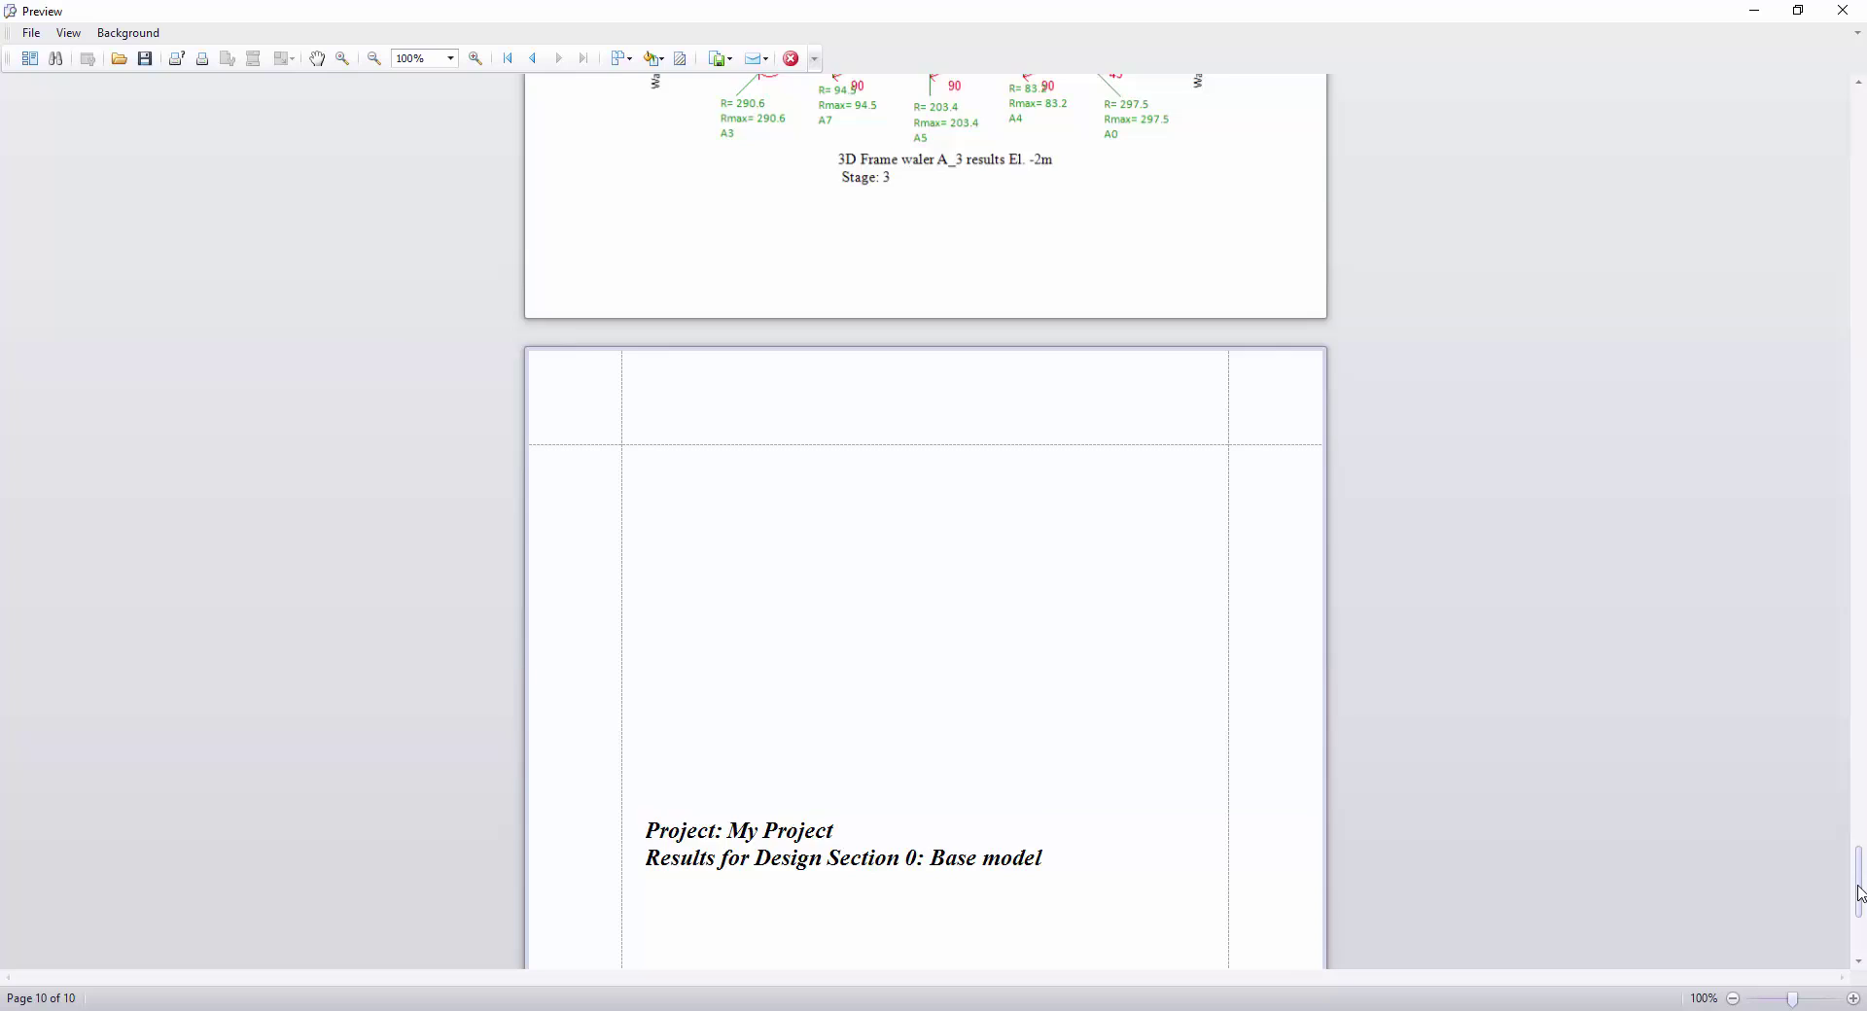
click(1843, 10)
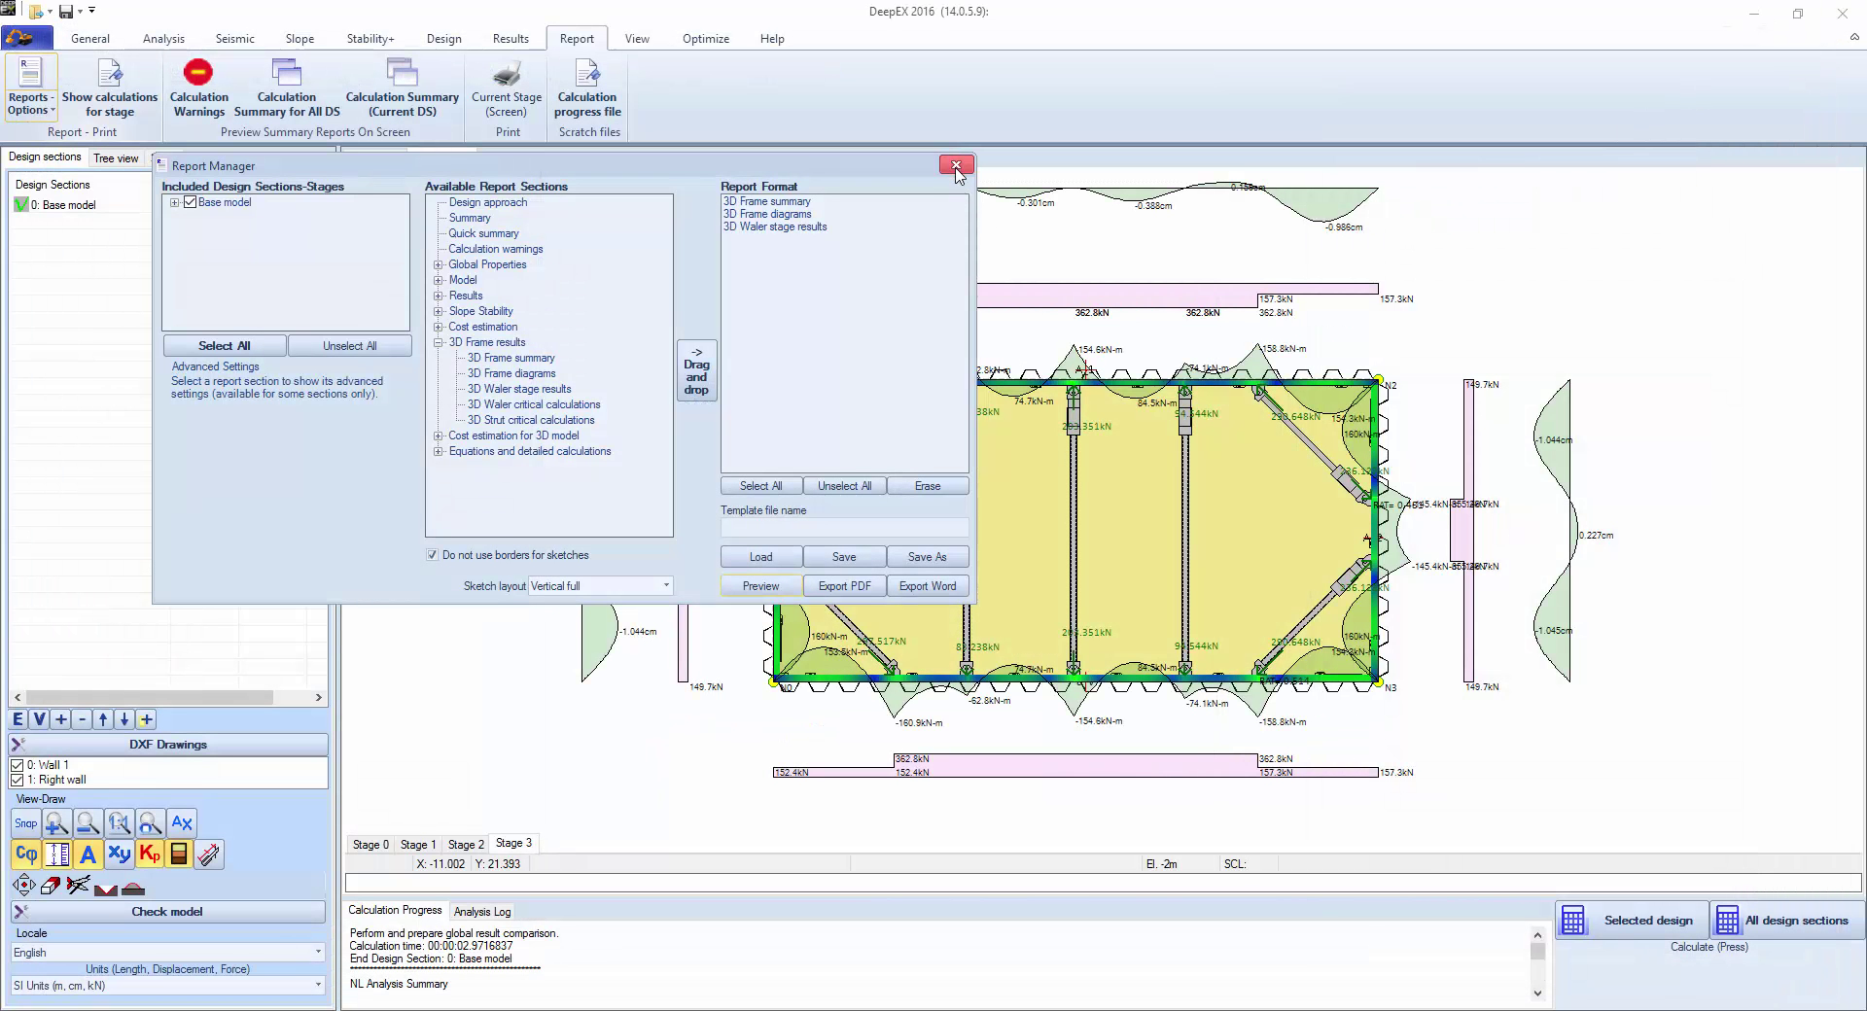
click(956, 167)
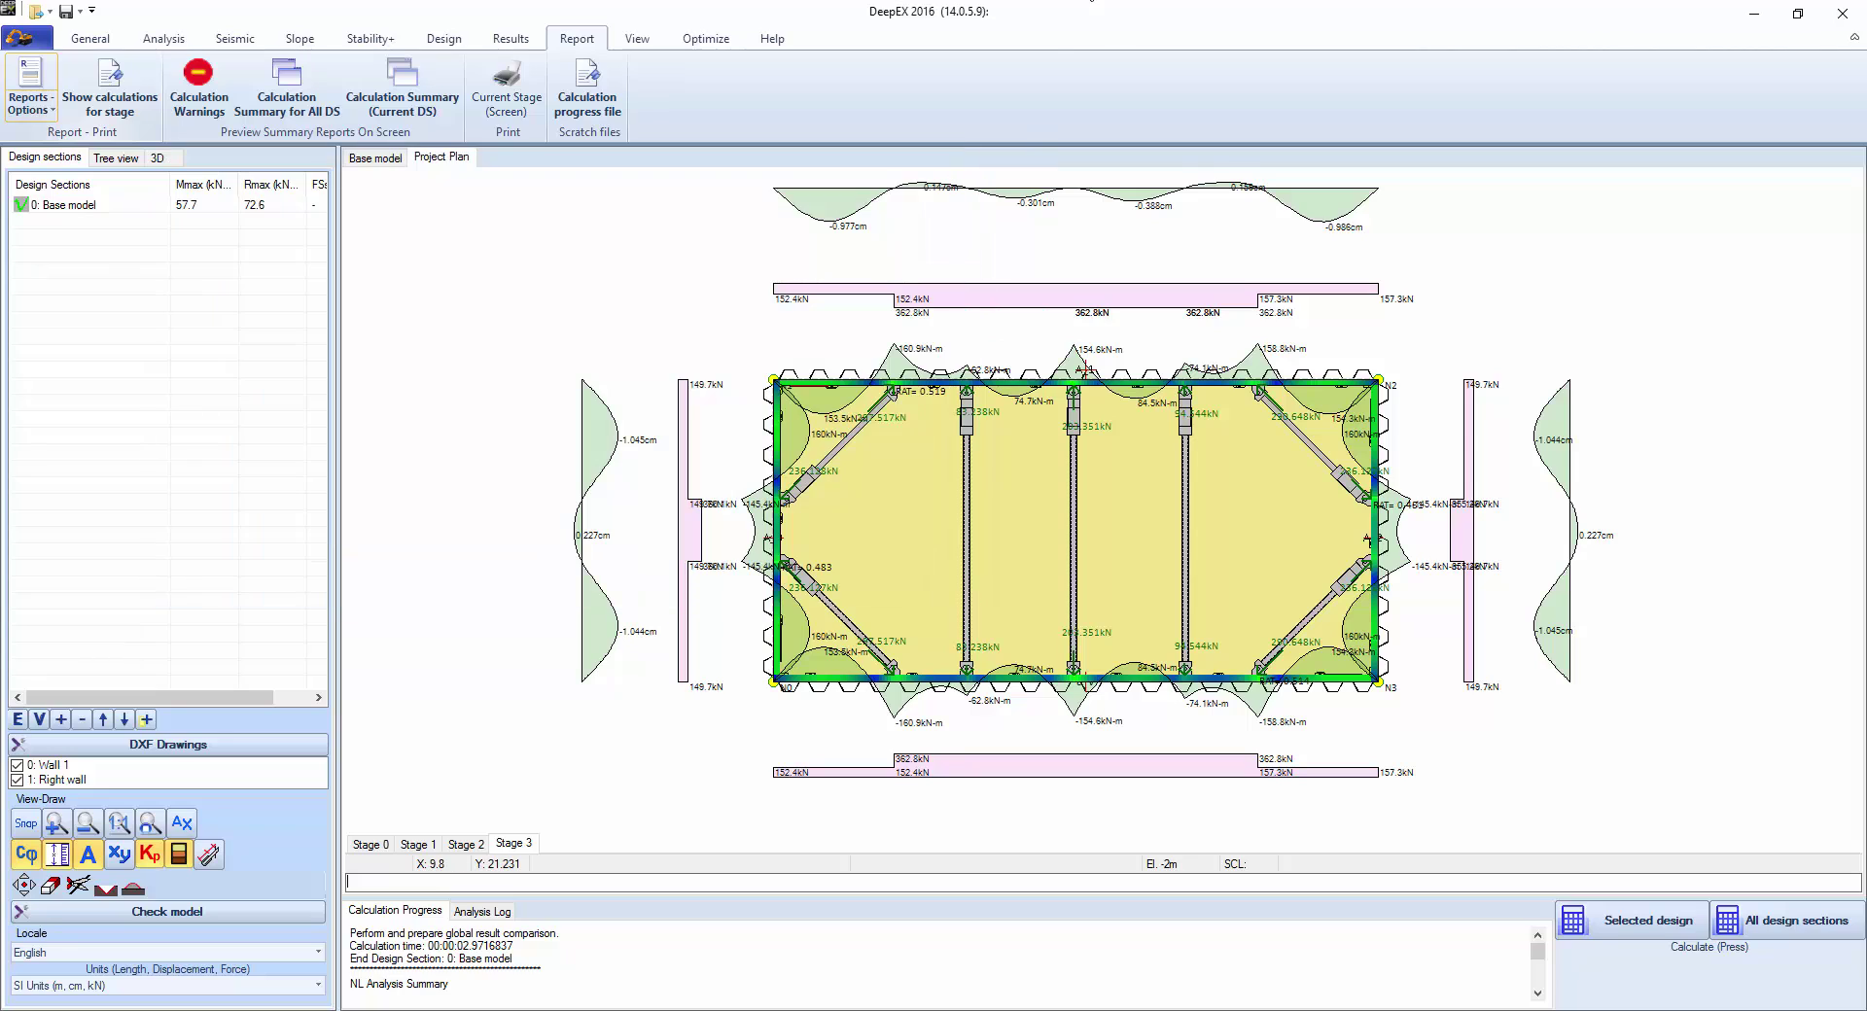